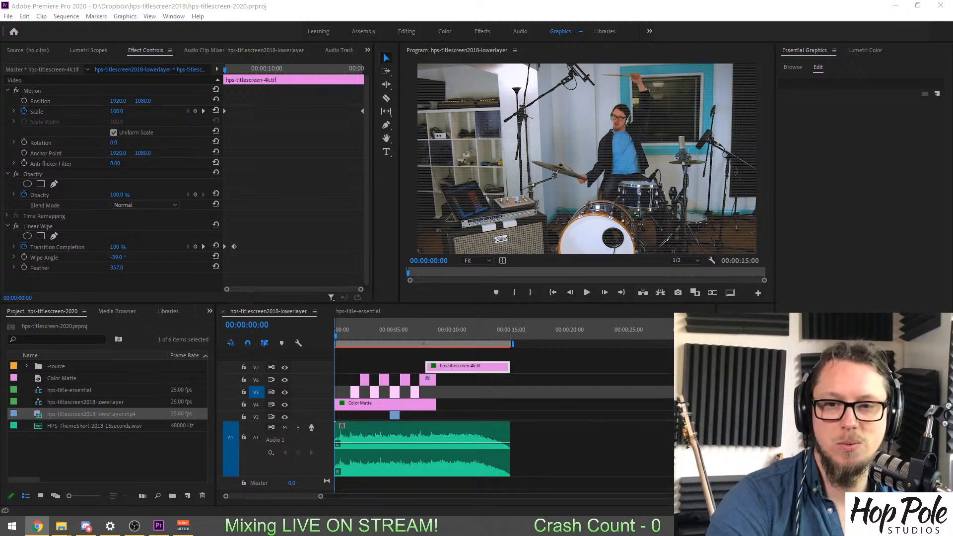
Play the hps-titlescreen2018-lowerlayer sequence from its start through to its end, with no clip selected.
left_click(579, 6)
key("space")
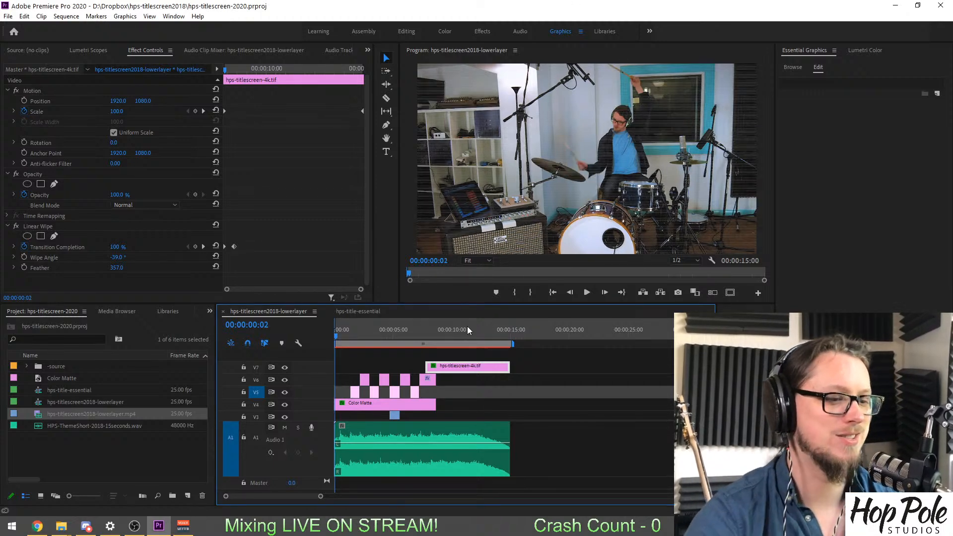
left_click_drag(335, 337, 331, 340)
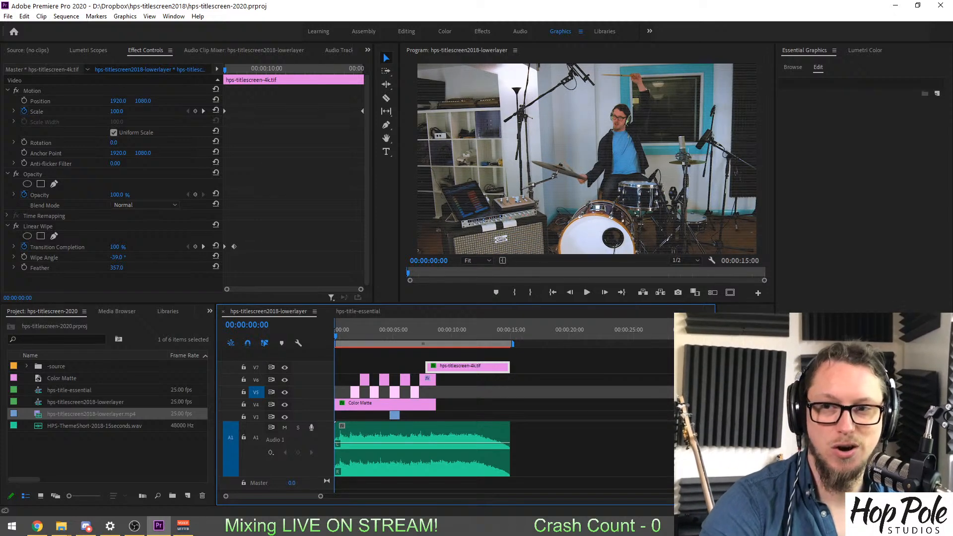
key("alt+Tab")
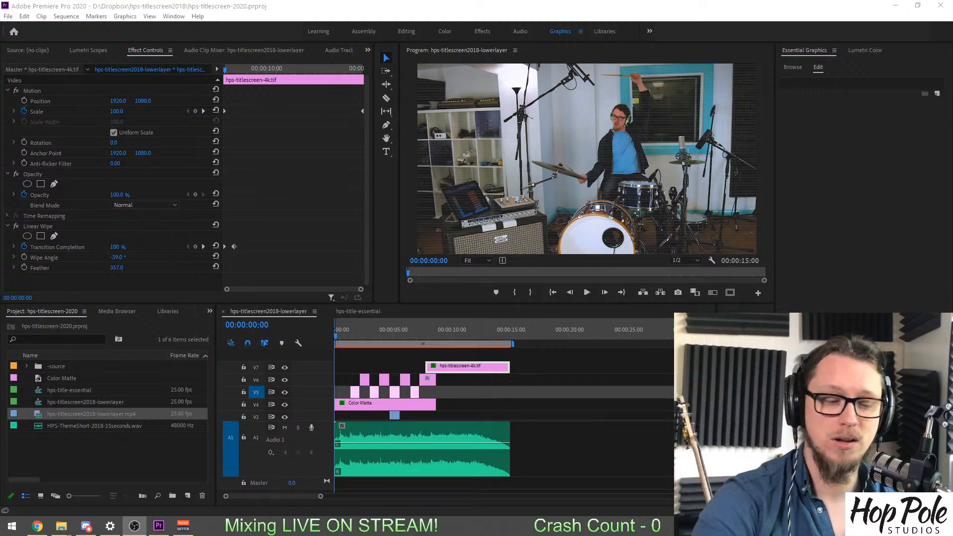
left_click(367, 360)
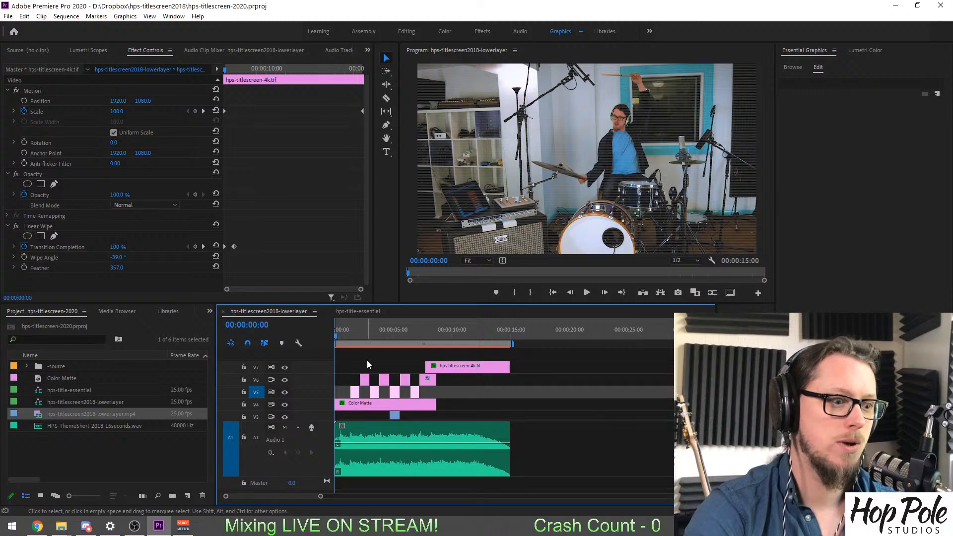
left_click(367, 366)
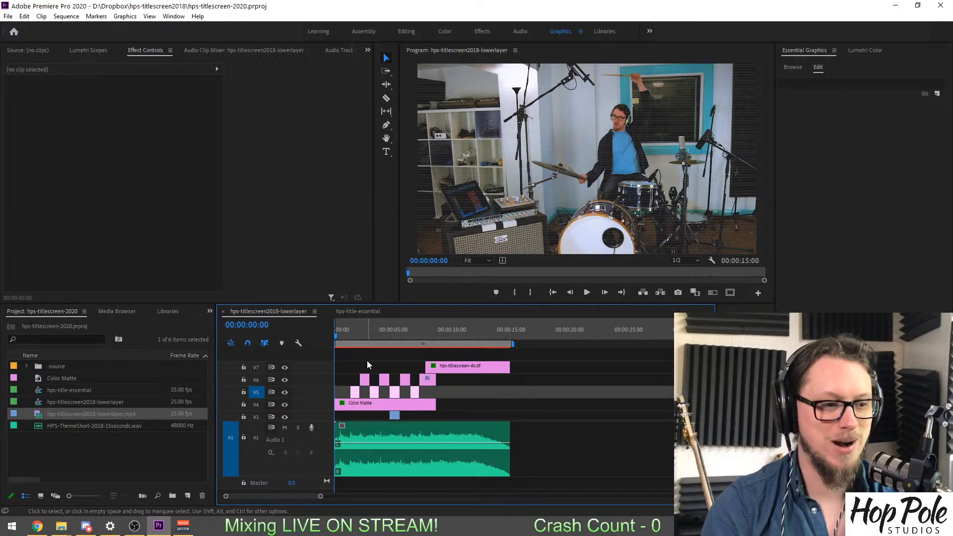
key("space")
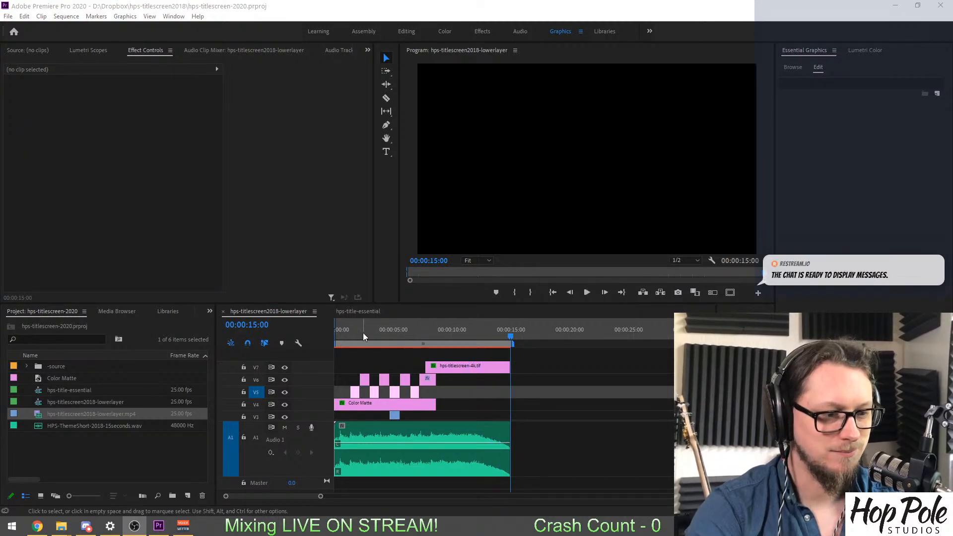
Park the playhead at 00:00:00:12 and resize the timeline areas to show all video tracks from V1 to V7.
left_click(339, 336)
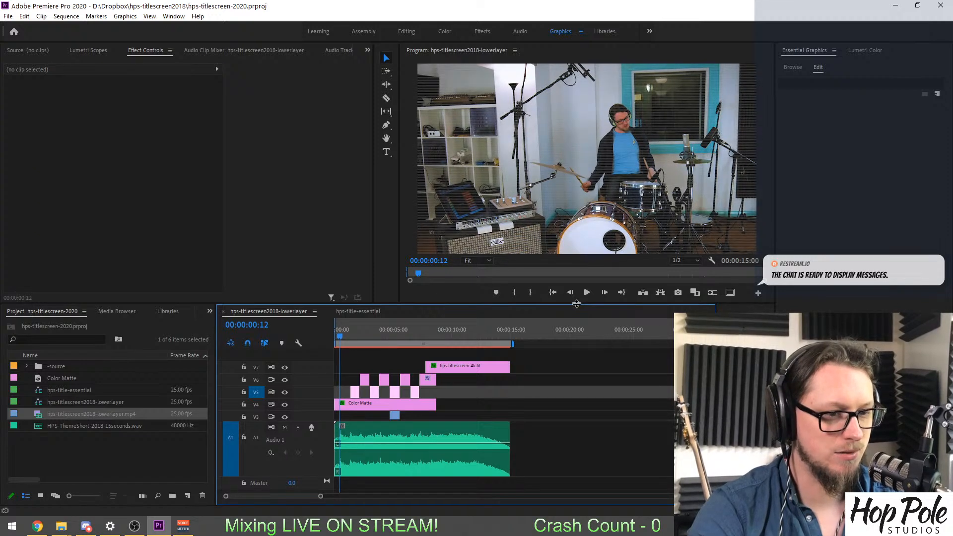
left_click_drag(576, 303, 576, 281)
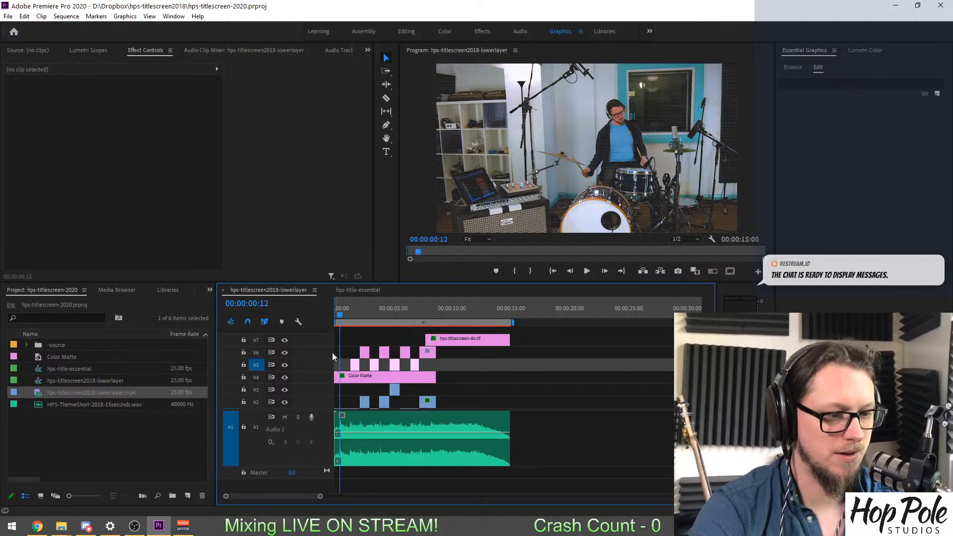
left_click_drag(311, 411, 310, 452)
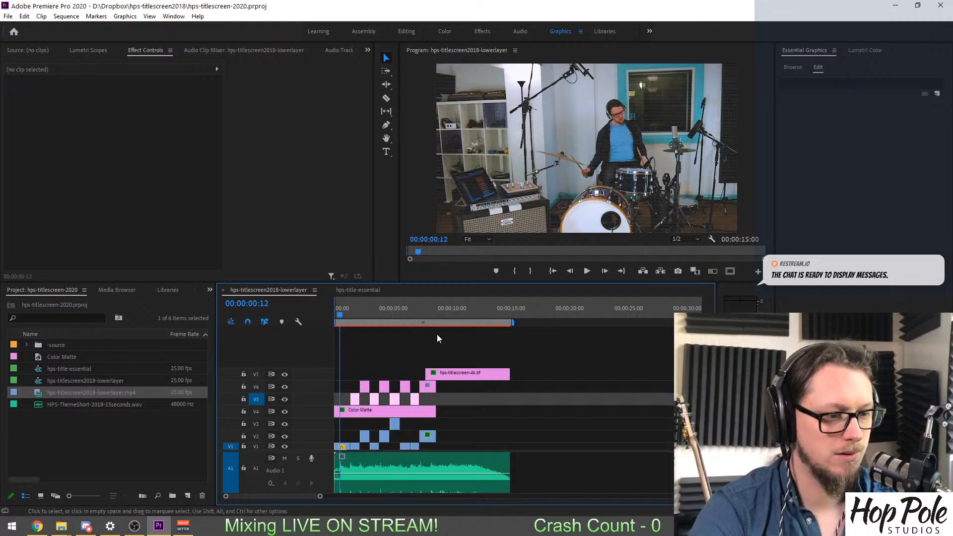
left_click_drag(419, 284, 419, 323)
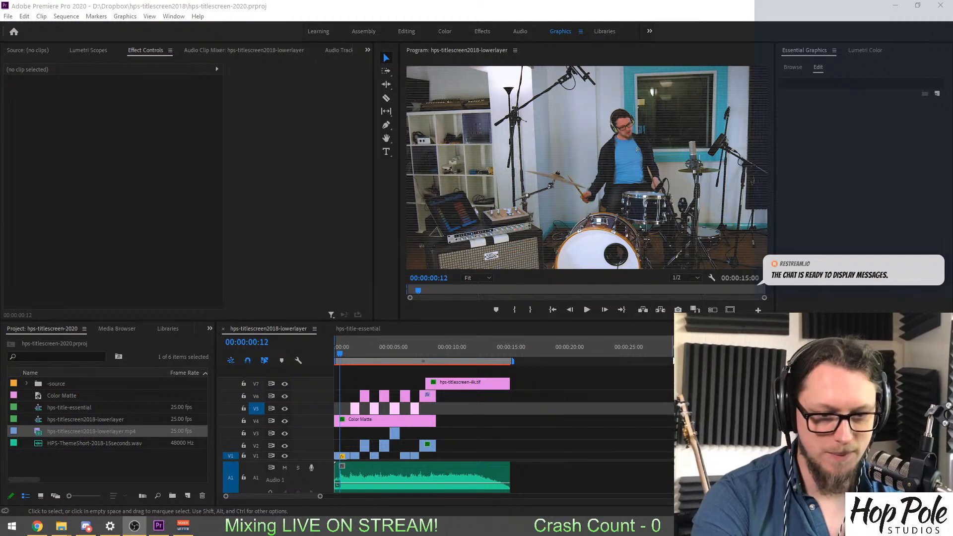
Turn off the output of video tracks V4, V5 and V6.
key("alt+Tab")
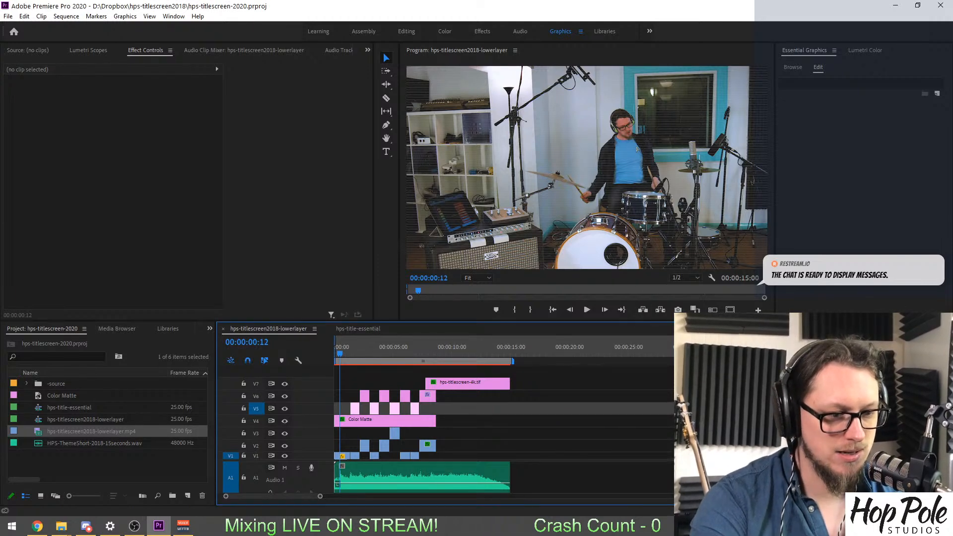
left_click(285, 422)
left_click(285, 408)
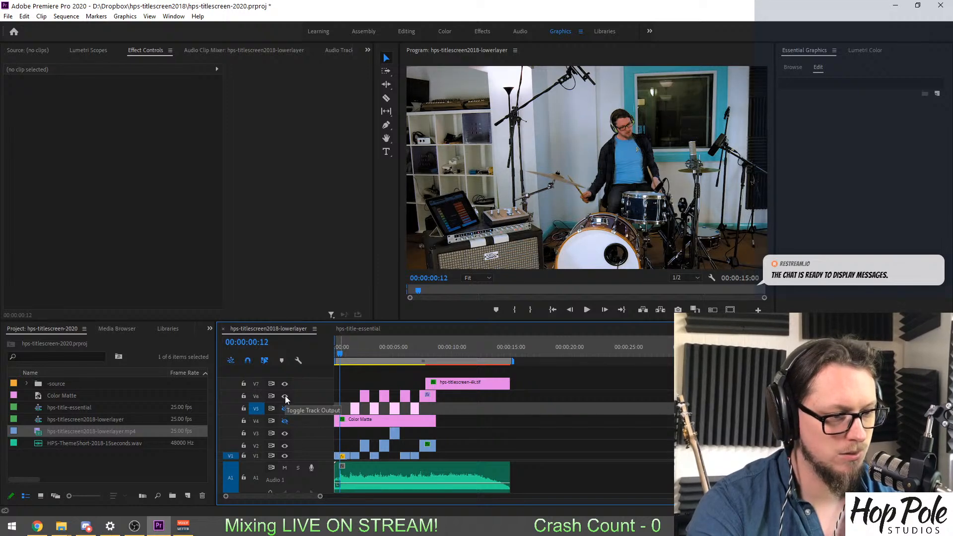
left_click(284, 396)
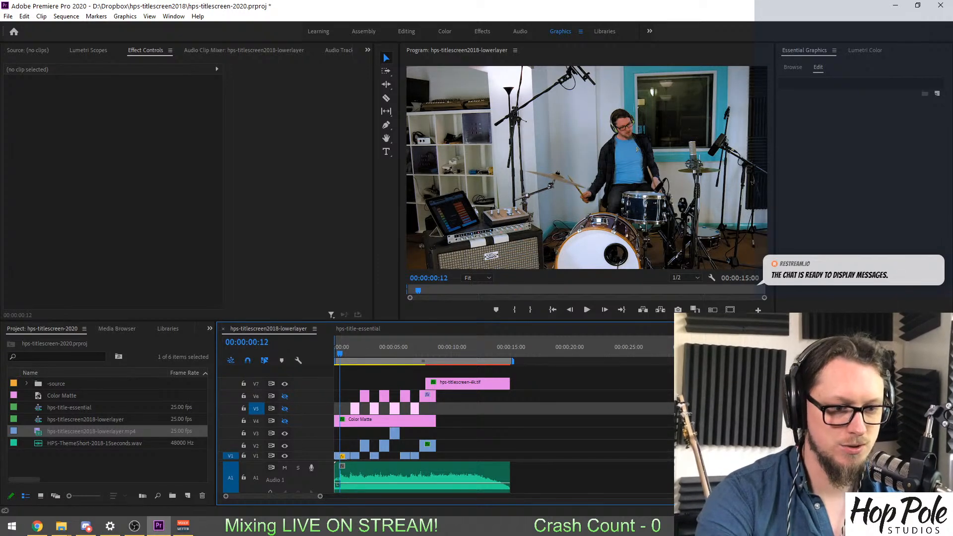
Examine the underlying video clips up close in the timeline and play them from the start up to the logo title screen.
key("equal")
key("equal")
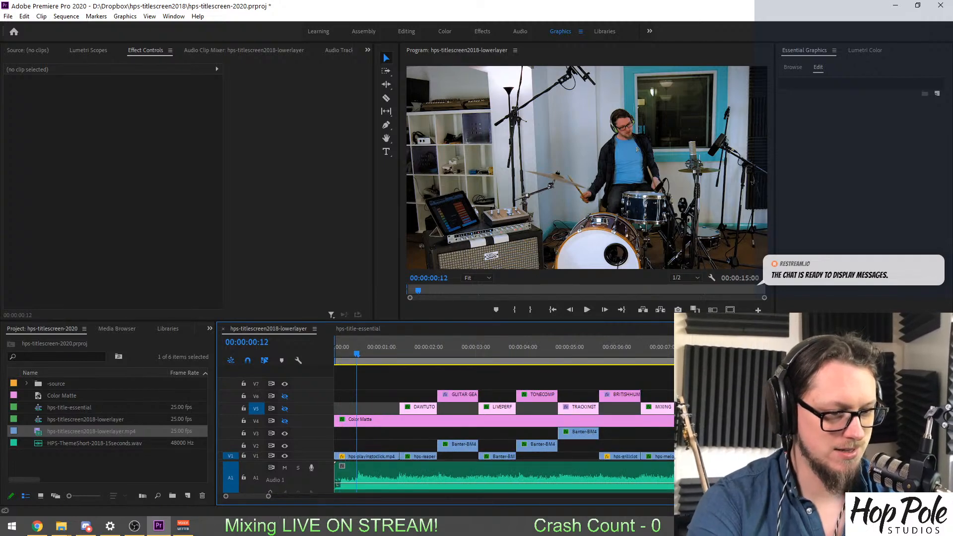
left_click(373, 470)
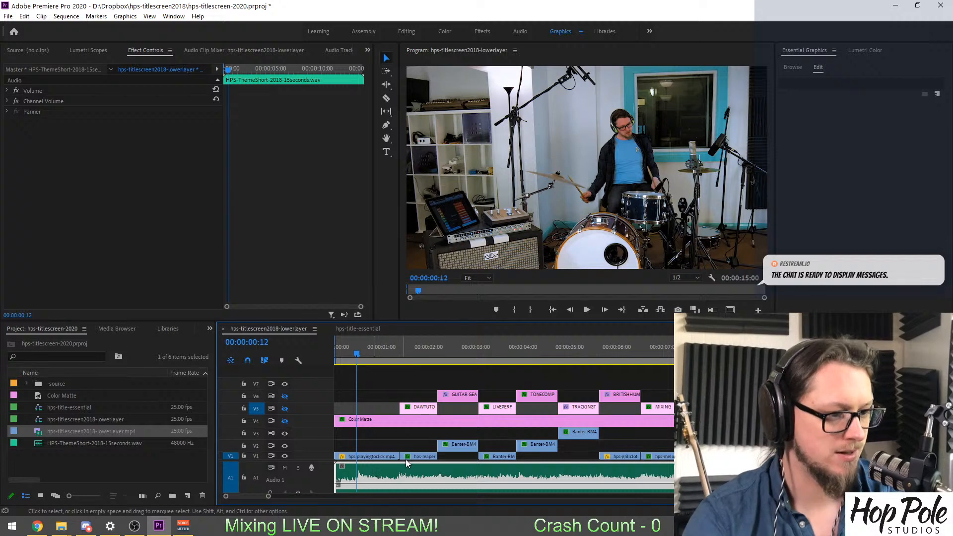
scroll(402, 458, "down", 2)
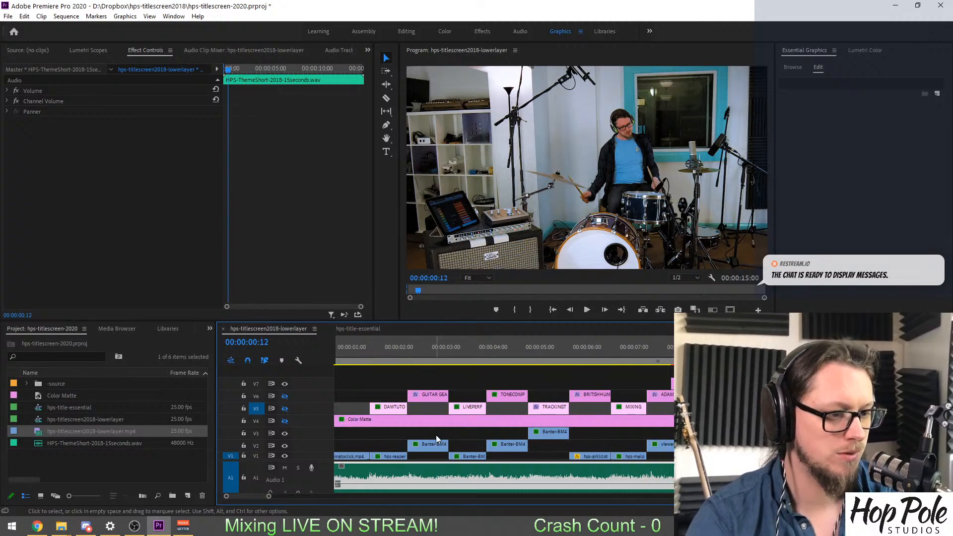
scroll(436, 441, "up", 2)
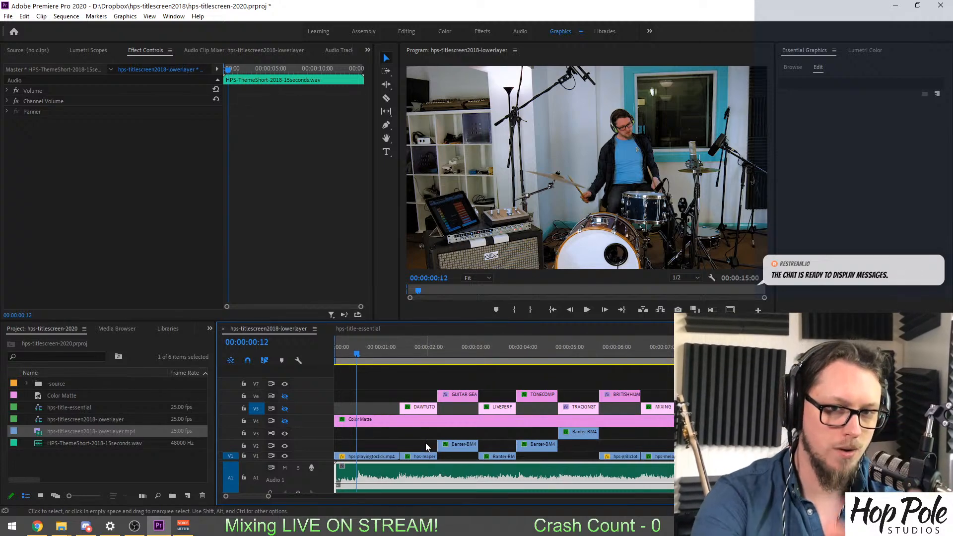
left_click(349, 353)
left_click_drag(351, 353, 327, 358)
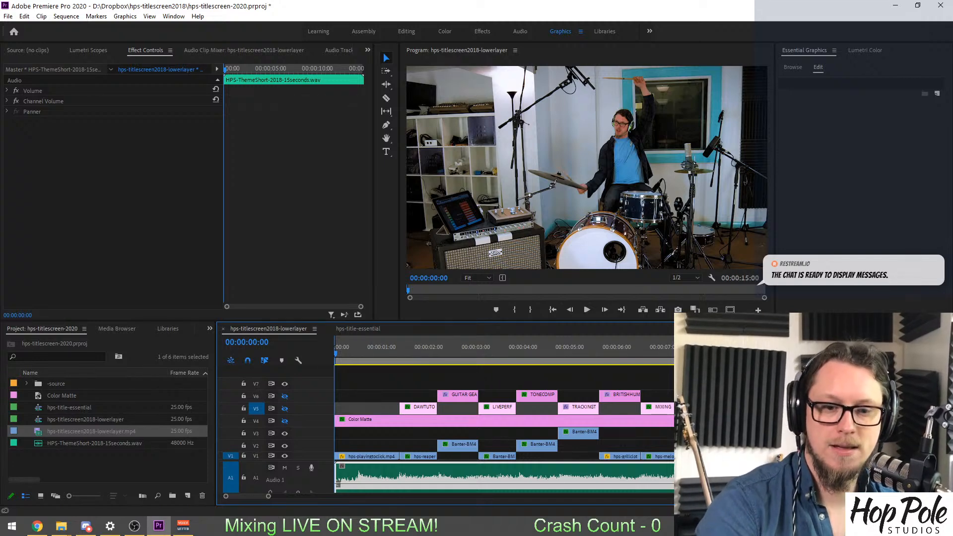
key("alt+Tab")
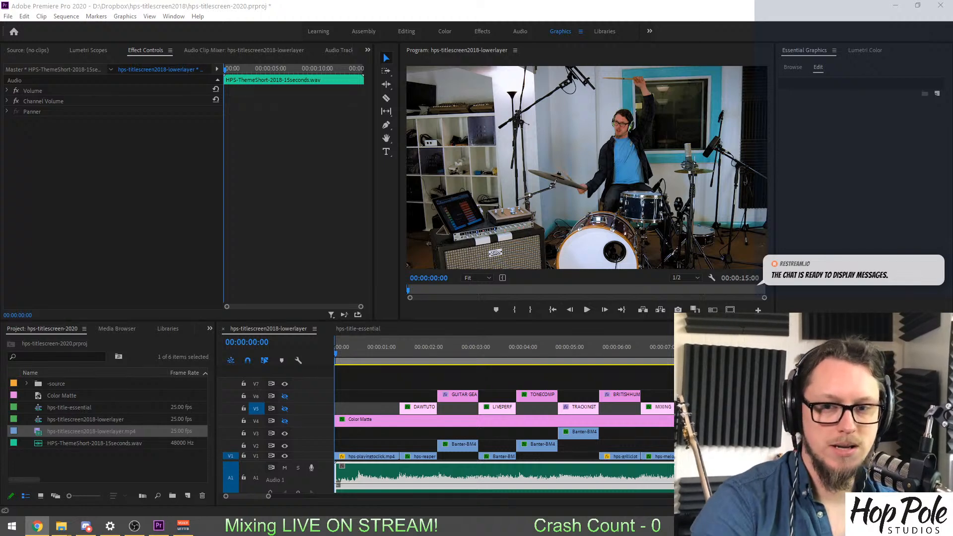
left_click(399, 2)
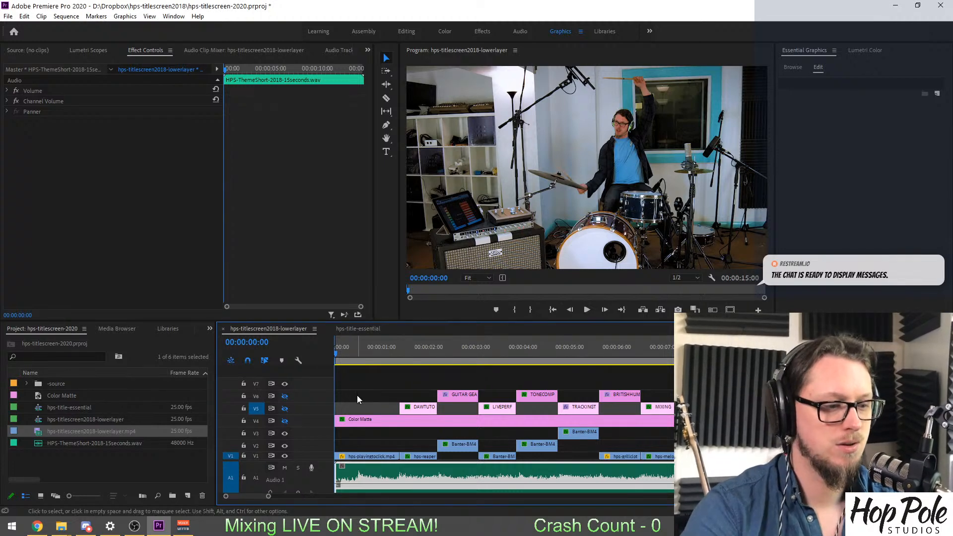
key("space")
left_click(373, 383)
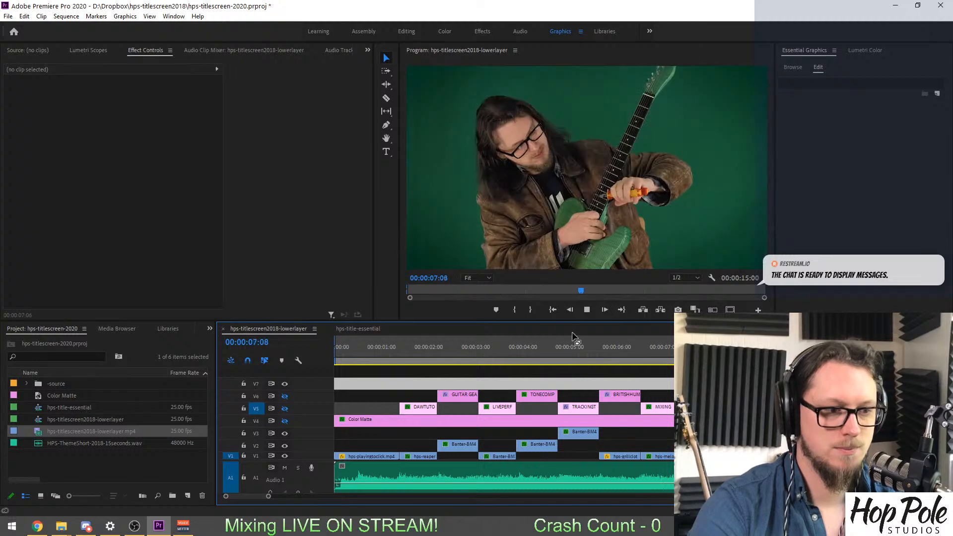
key("space")
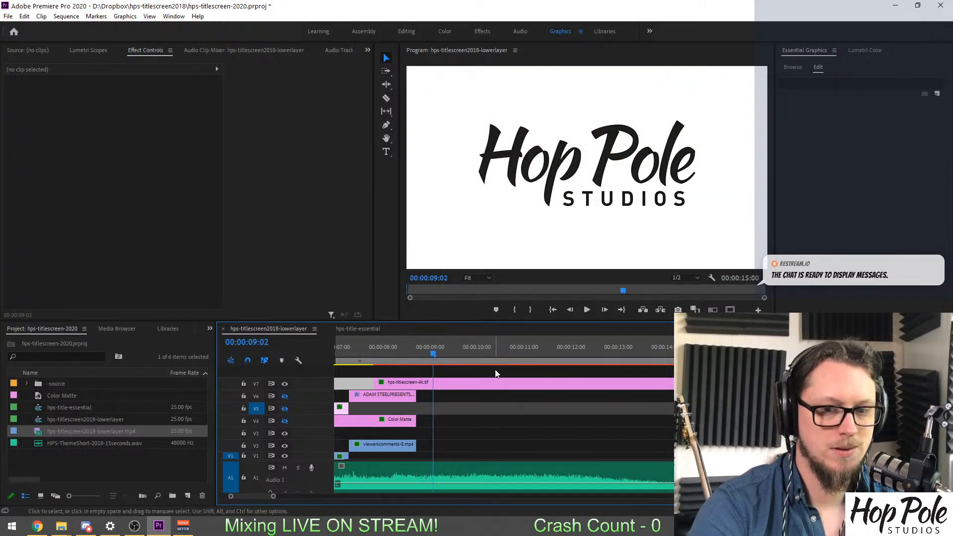
Park the playhead at 00:00:00:21, turn the V4 track output back on and select its Color Matte clip.
left_click_drag(259, 498, 229, 499)
left_click(374, 345)
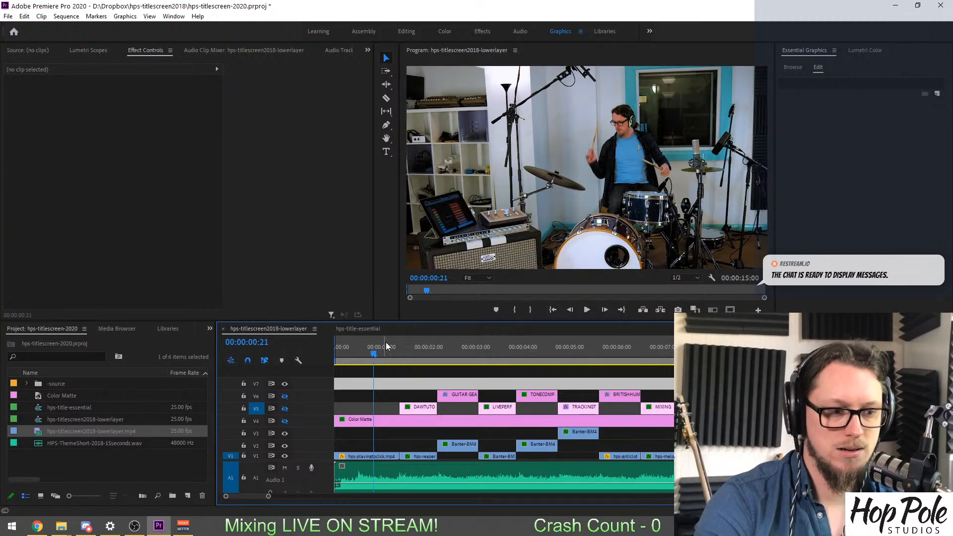
left_click(285, 421)
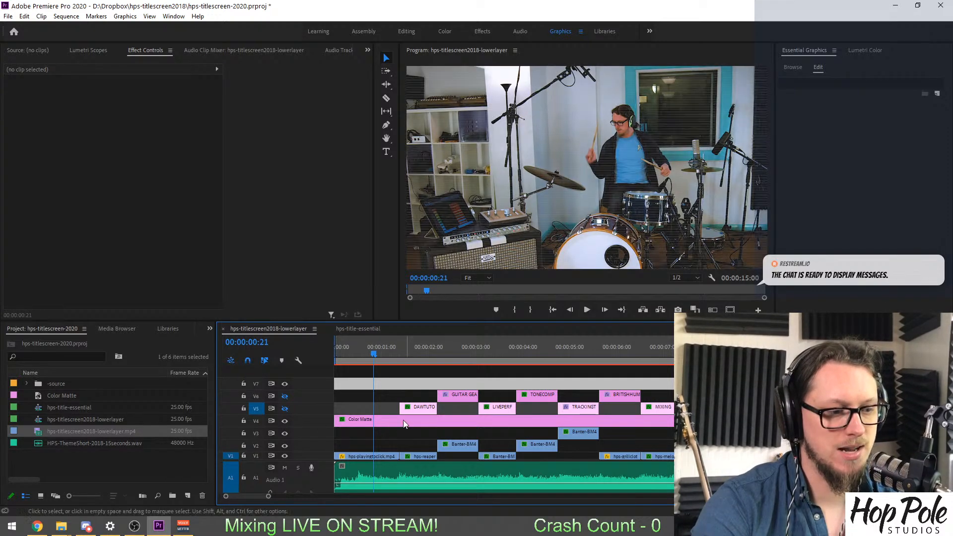
left_click(400, 419)
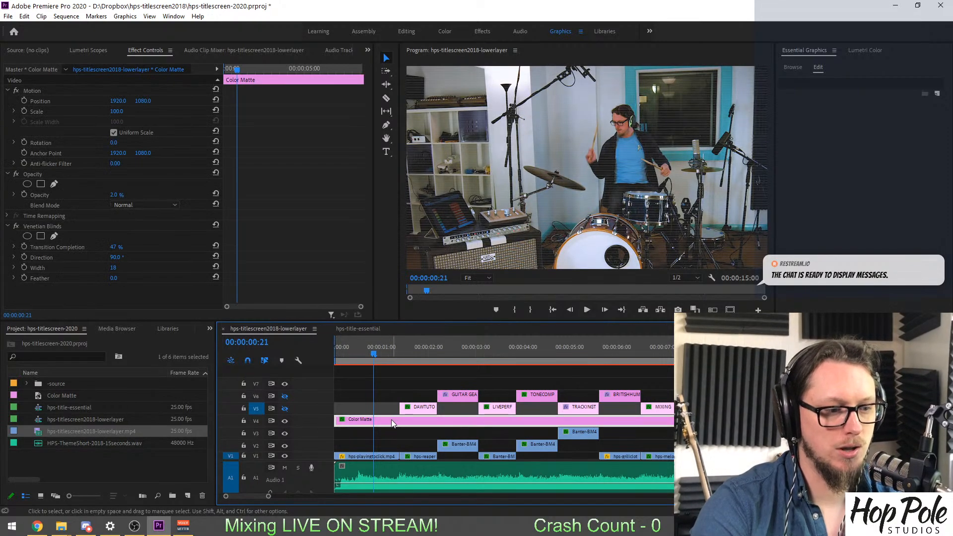
Disable the Venetian Blinds effect on the Color Matte clip and raise the clip's opacity to 28%.
left_click(17, 226)
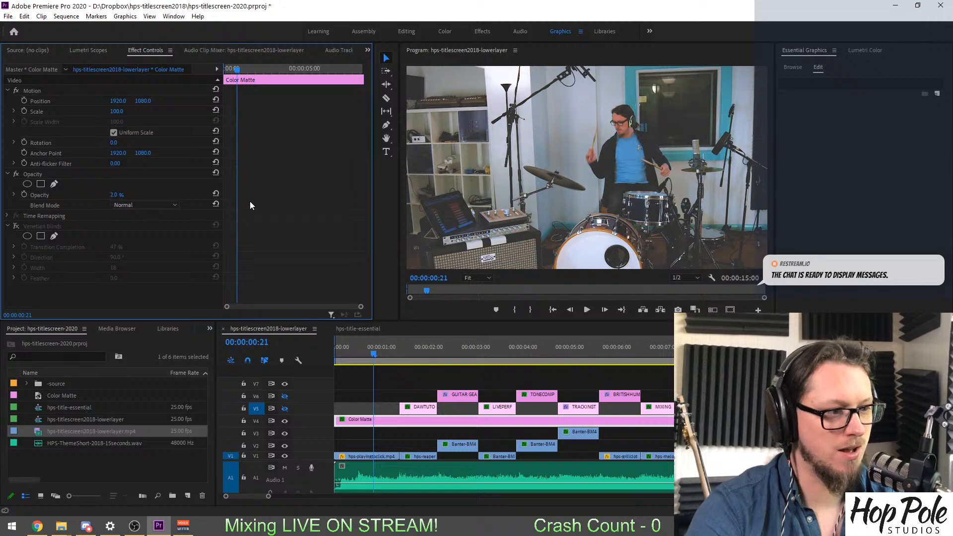
left_click(122, 195)
type("35")
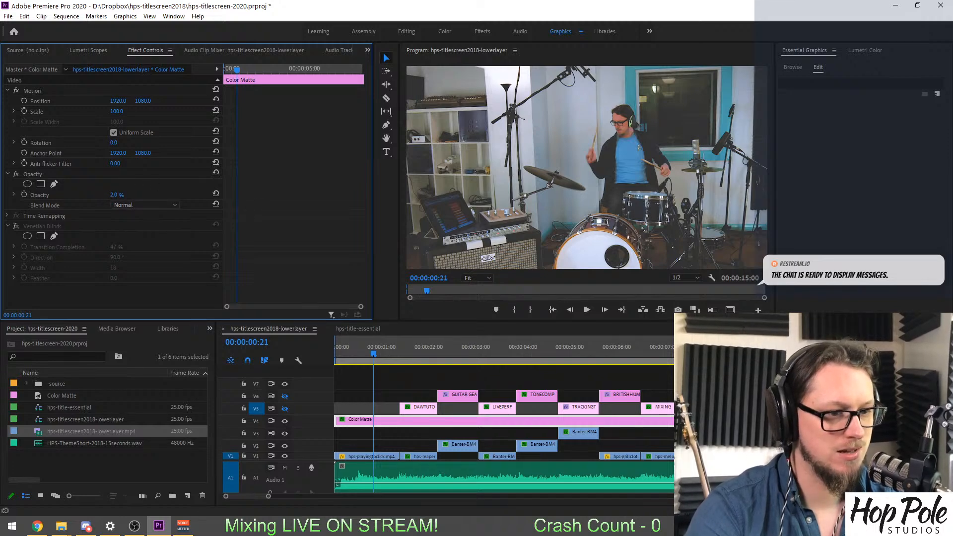
key("Return")
left_click_drag(122, 195, 119, 195)
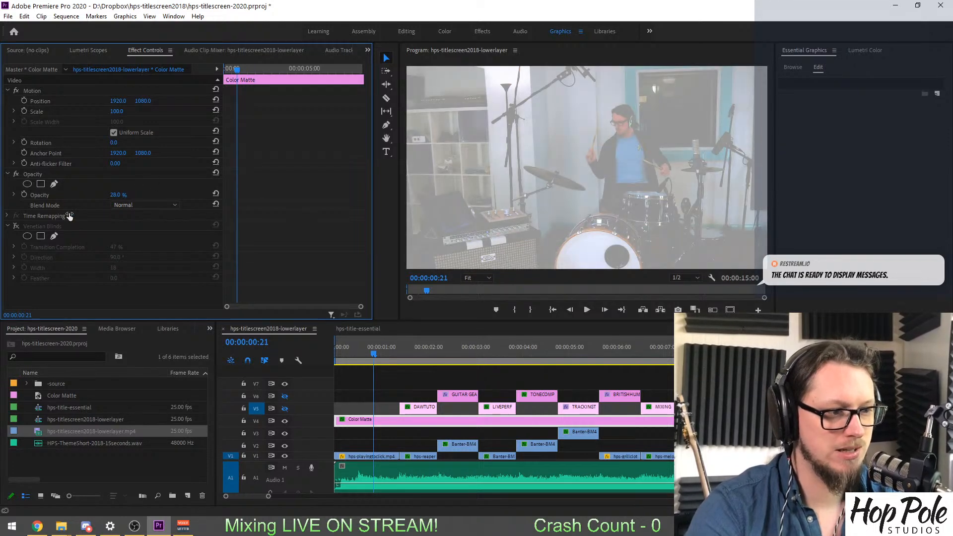
Re-enable Venetian Blinds on the Color Matte clip, with a width of 30 and transition completion of 68%.
left_click(15, 226)
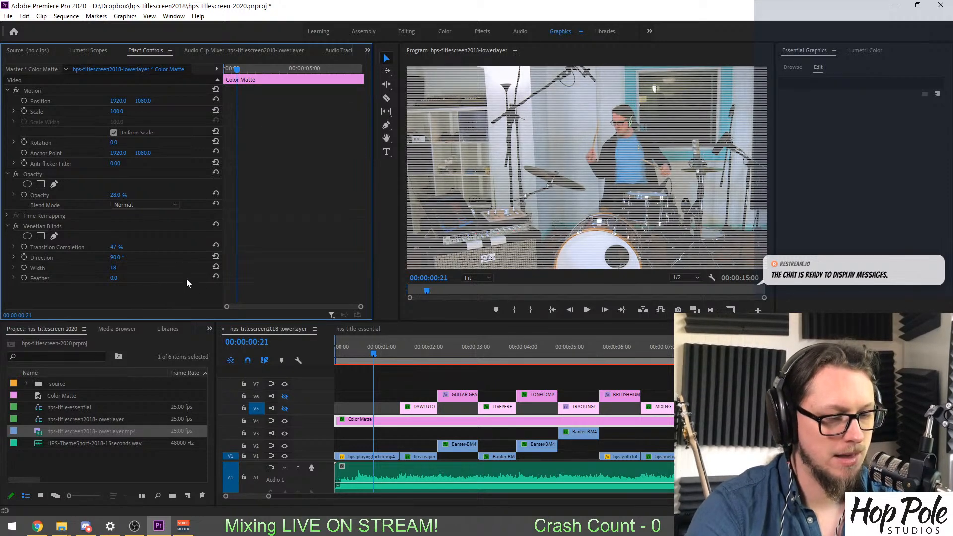
left_click_drag(111, 268, 120, 269)
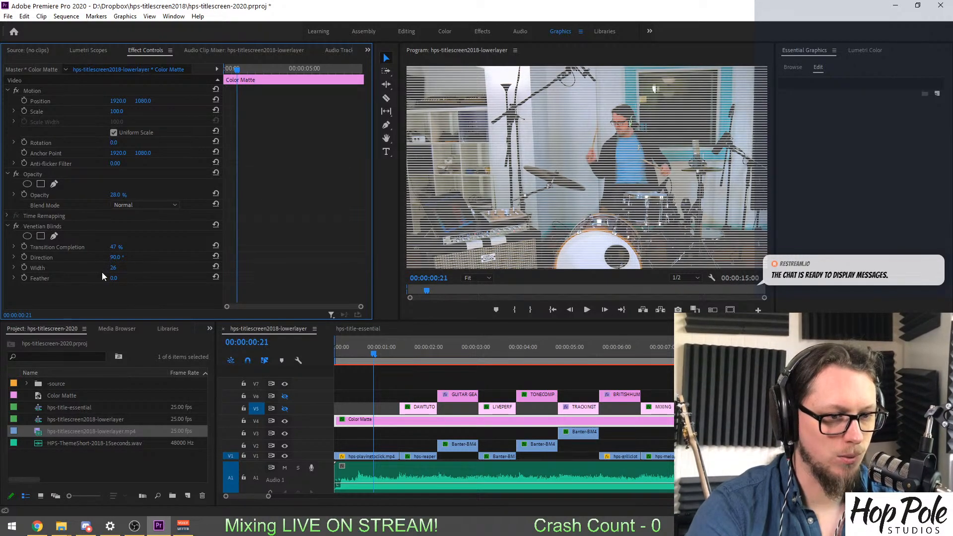
left_click_drag(114, 268, 122, 268)
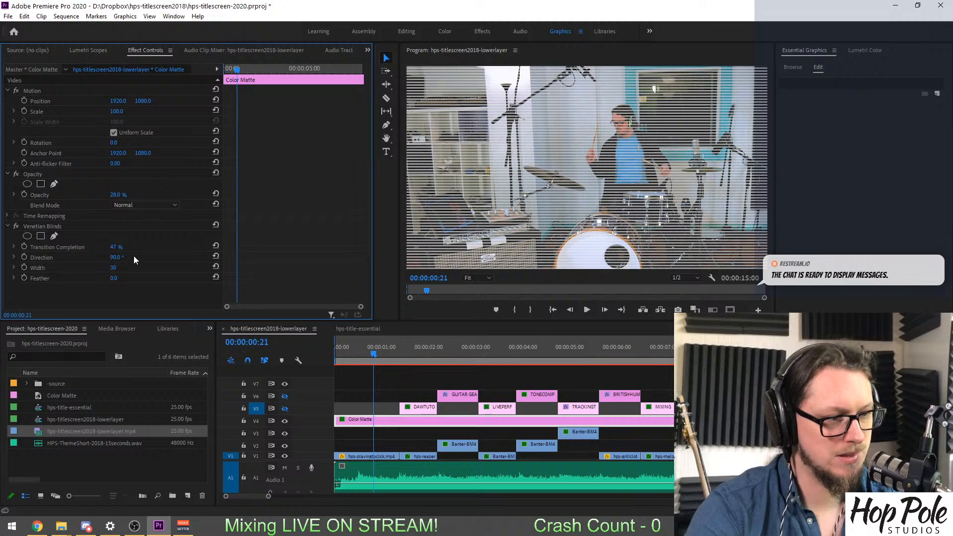
left_click_drag(121, 248, 126, 248)
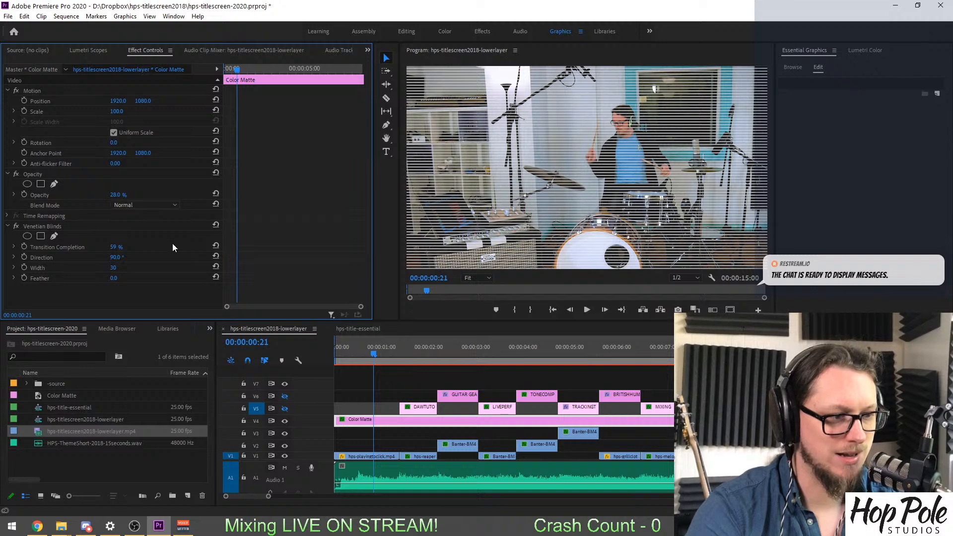
left_click_drag(110, 246, 115, 247)
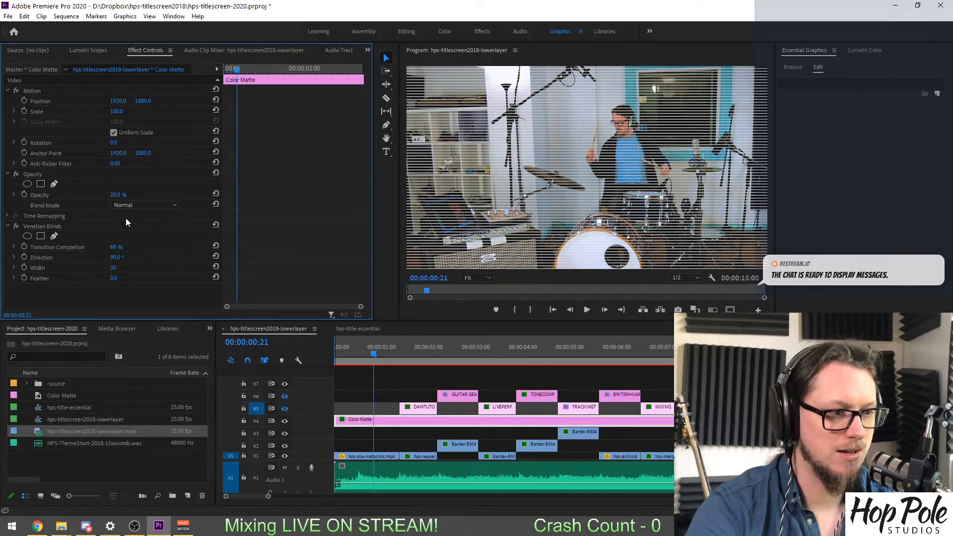
Lower the Color Matte clip's opacity to 11% and play the opening drum shot to check the scan lines.
left_click_drag(115, 195, 109, 195)
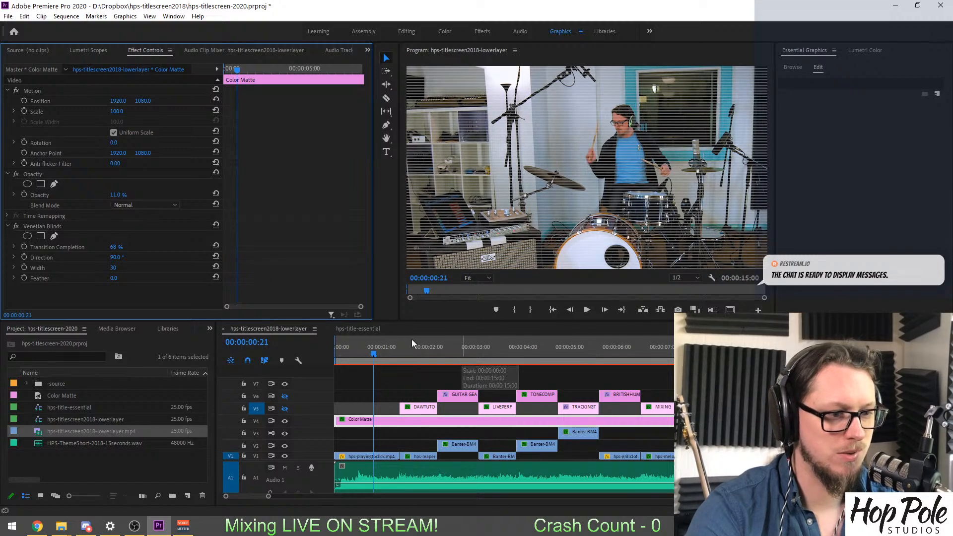
left_click(366, 348)
key("space")
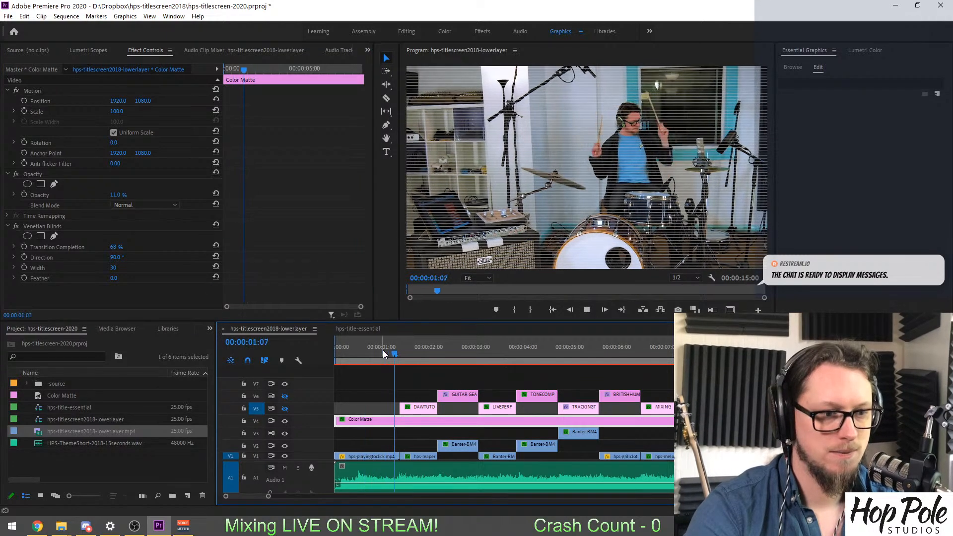
Play the sequence through the kick drum shot to judge the scan lines, and return the playhead to 00:00:00:11.
key("space")
key("space")
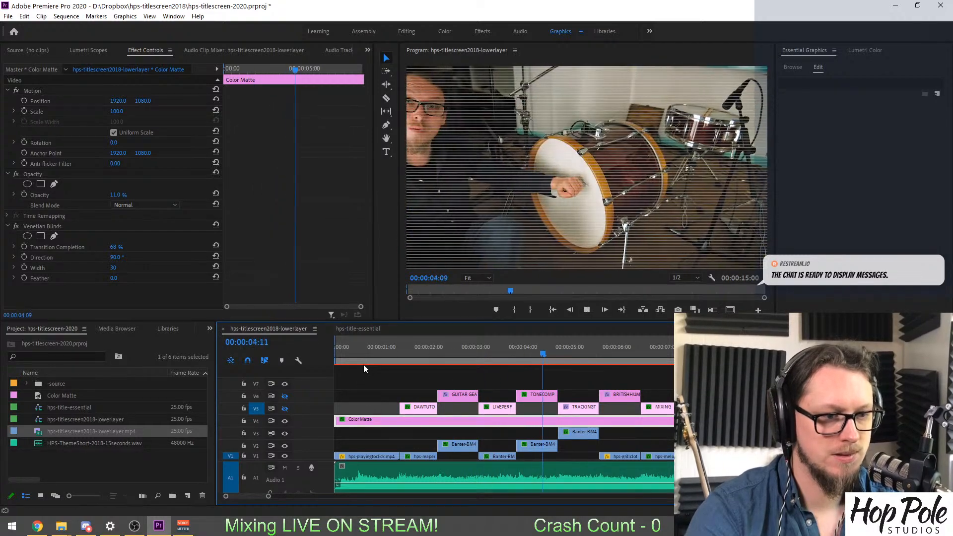
key("space")
left_click(355, 355)
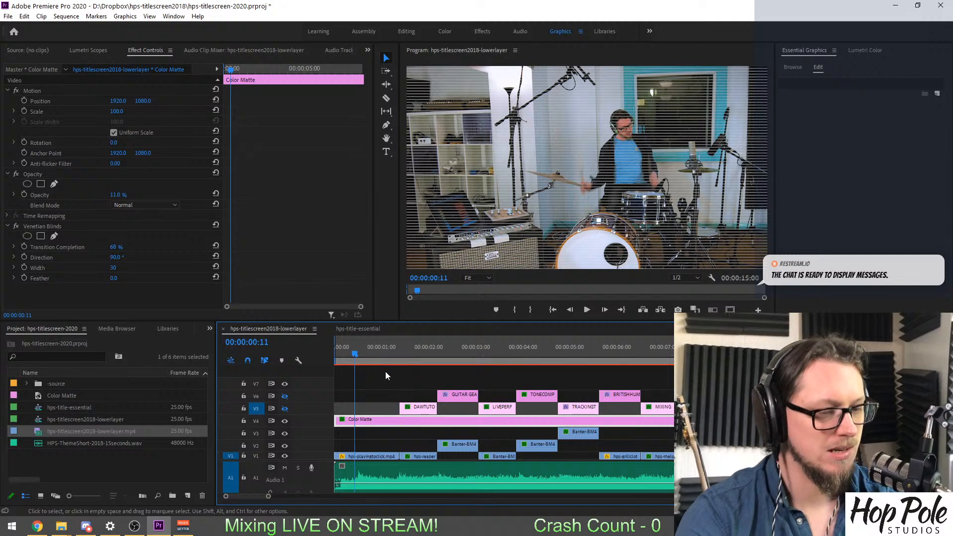
Try the Darken and Color Burn blend modes on the Color Matte clip, and settle on Lighten.
left_click(121, 204)
left_click(144, 246)
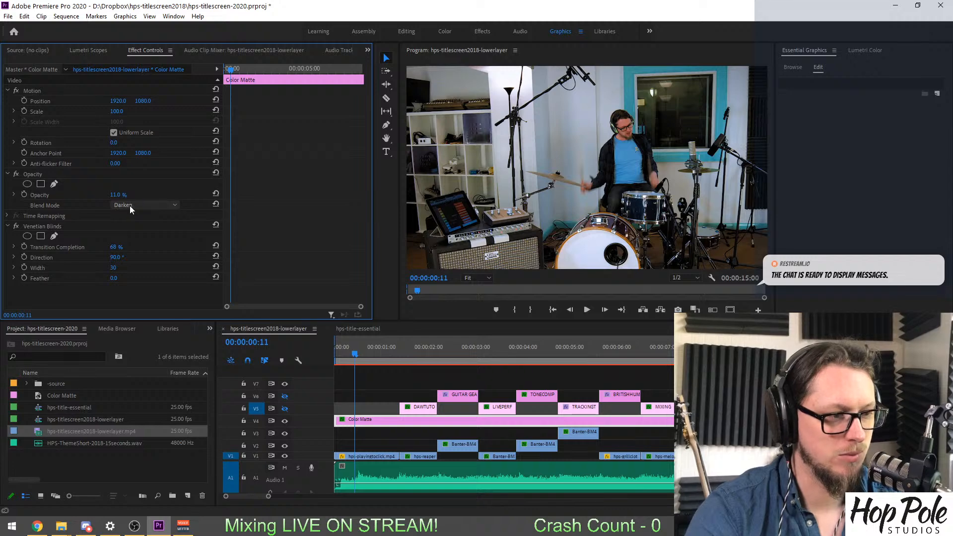
left_click(137, 205)
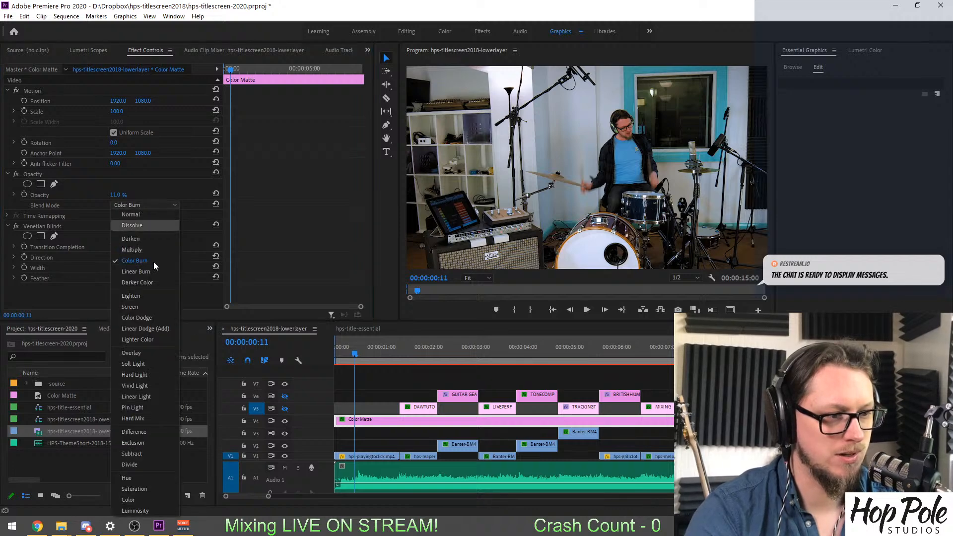
left_click(136, 292)
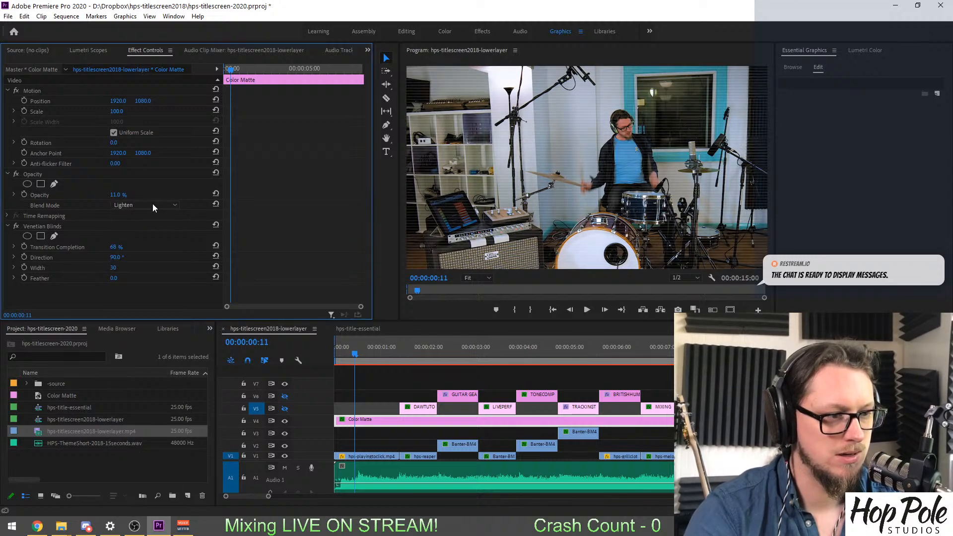
Set the Color Matte clip's opacity to 24% and play the sequence up to 00:00:02:01.
left_click_drag(112, 194, 150, 222)
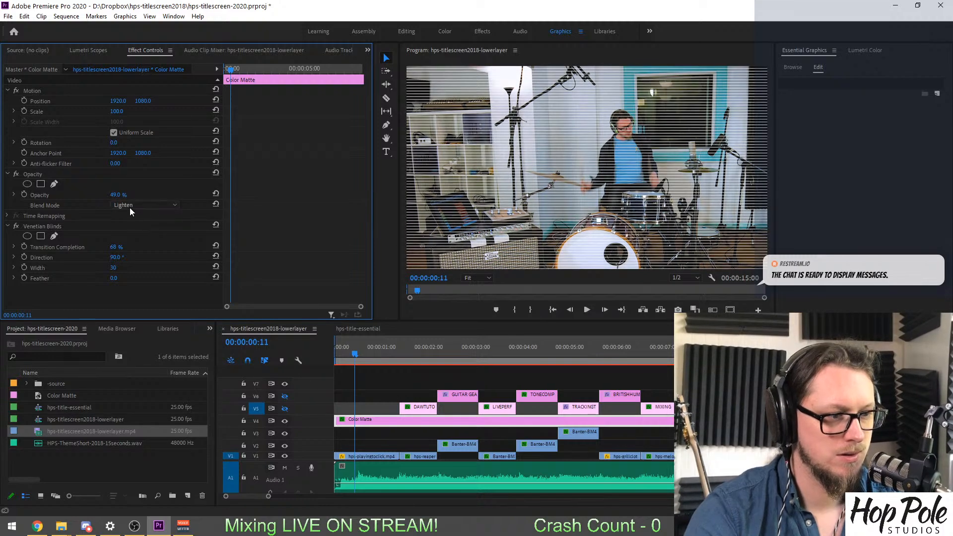
left_click_drag(119, 195, 107, 195)
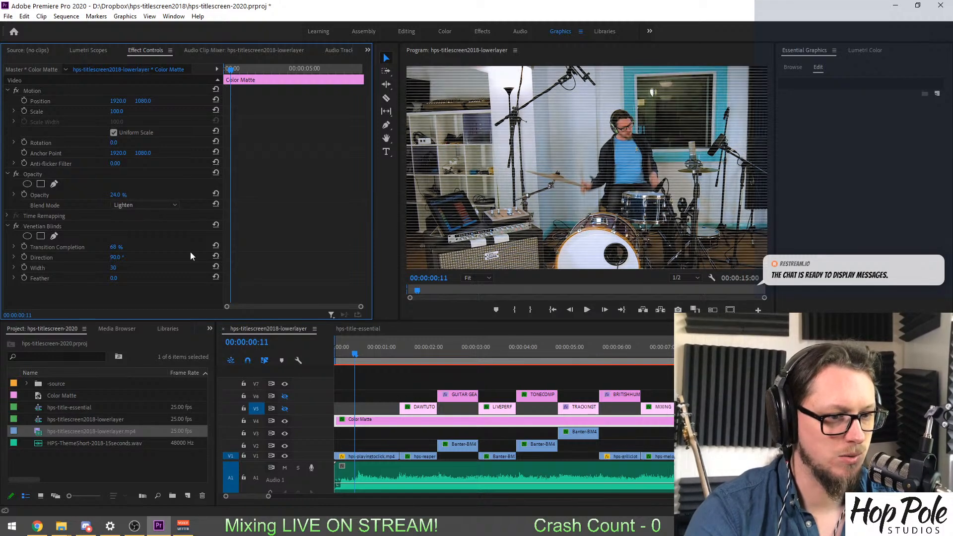
key("space")
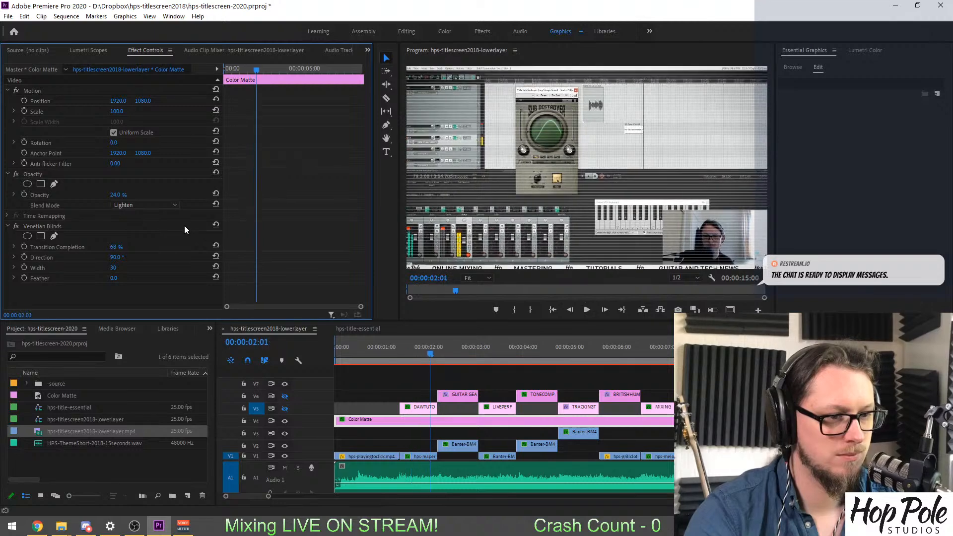
Compare the Normal blend mode with Lighten on the Color Matte clip over the plugin screen shot, and keep Lighten.
left_click(148, 205)
left_click(140, 210)
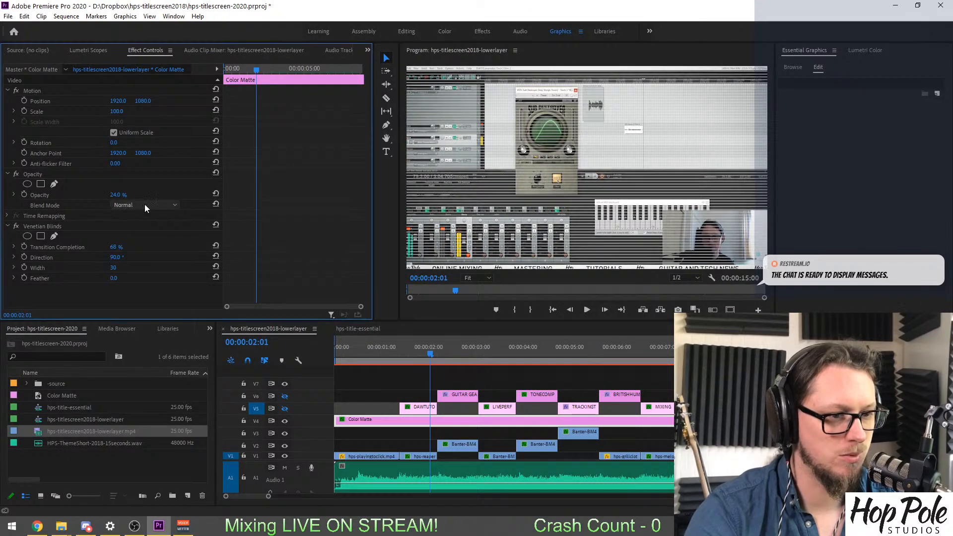
left_click(144, 204)
left_click(138, 292)
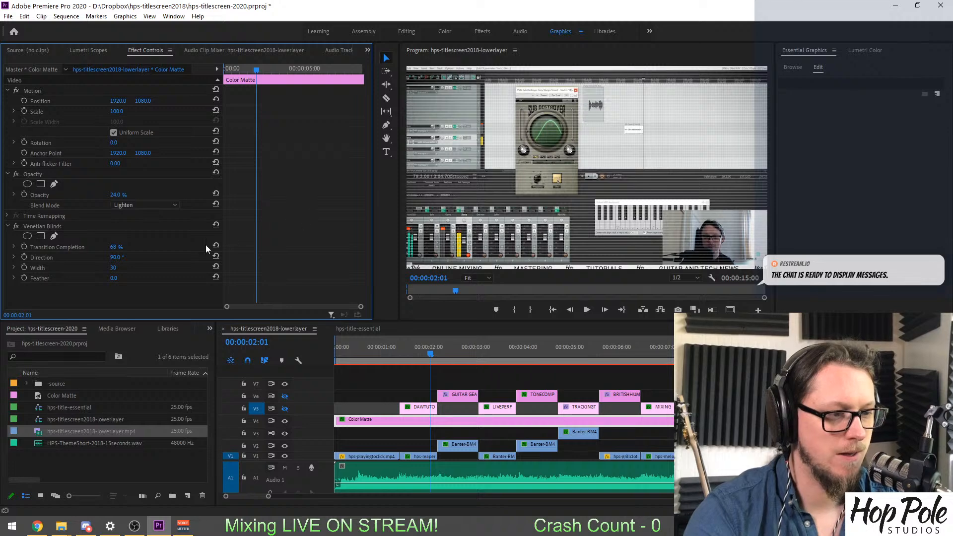
Inspect the scan lines from 00:00:00:12 at Full playback resolution and 100% preview zoom, playing through to 00:00:03:00.
left_click(357, 345)
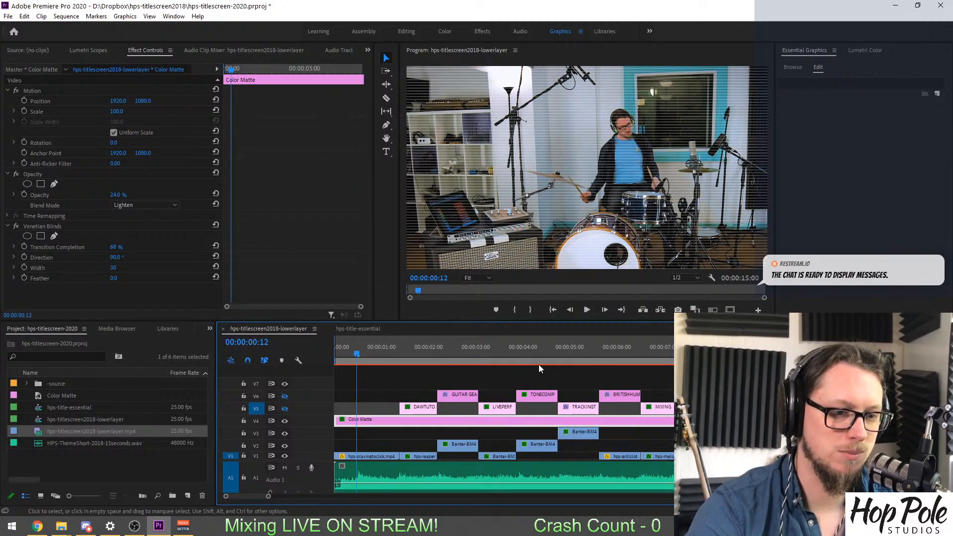
left_click(695, 277)
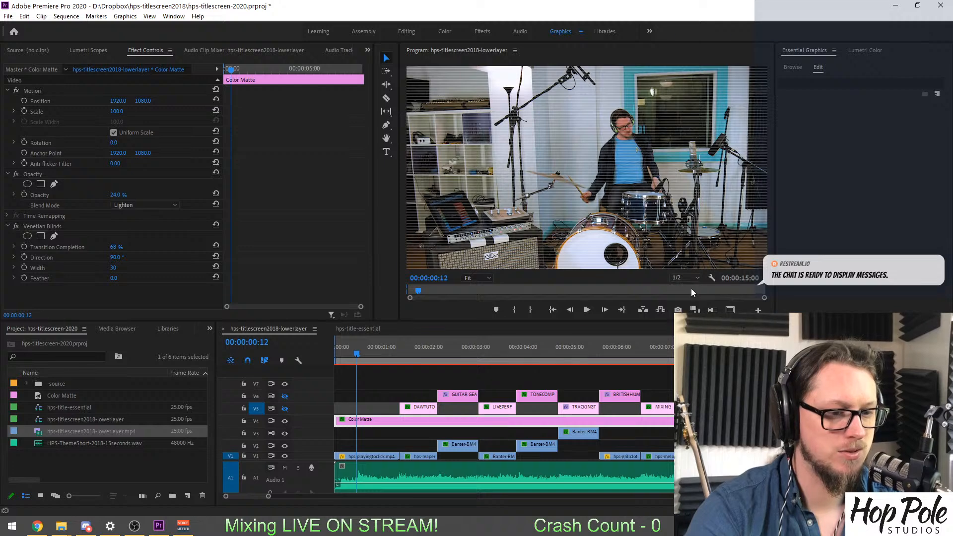
left_click(691, 288)
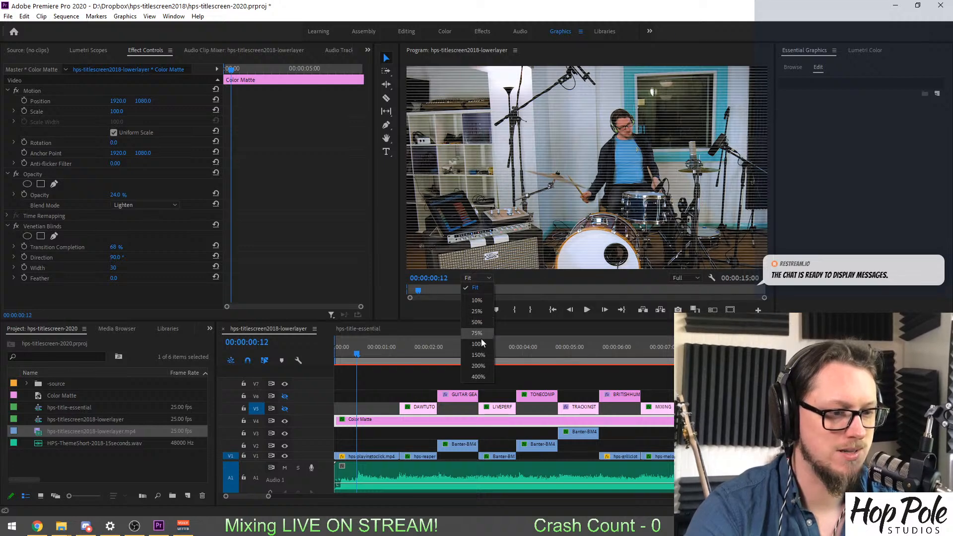
left_click(507, 333)
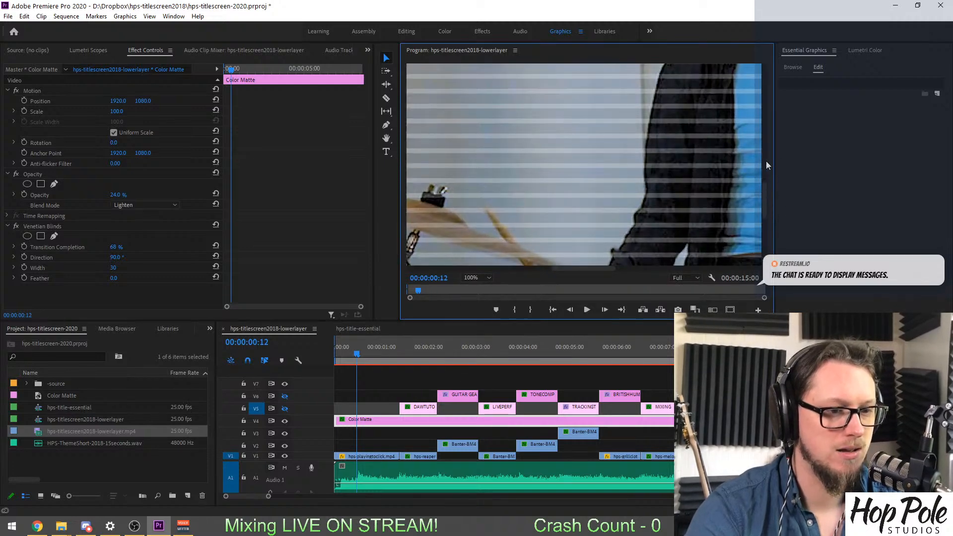
scroll(764, 160, "down", 3)
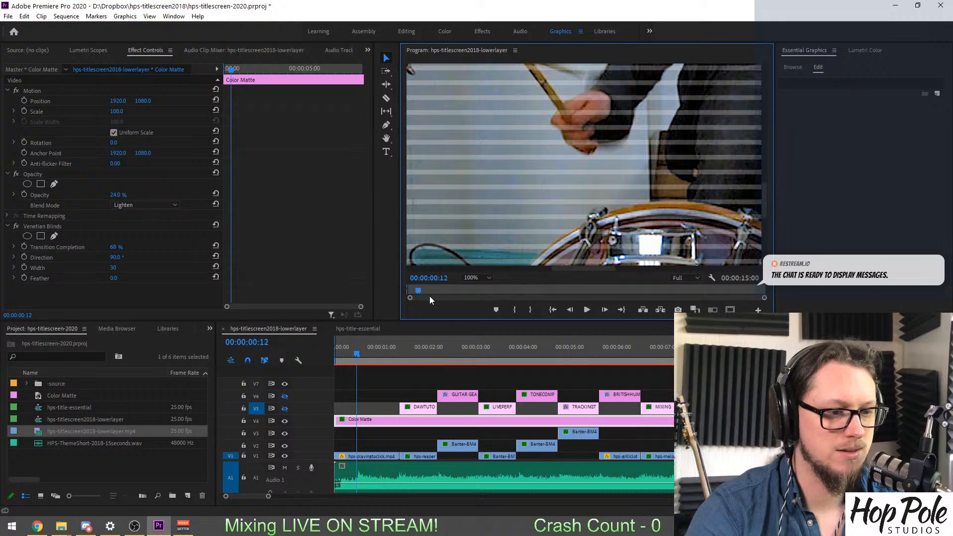
left_click_drag(765, 204, 764, 226)
key("space")
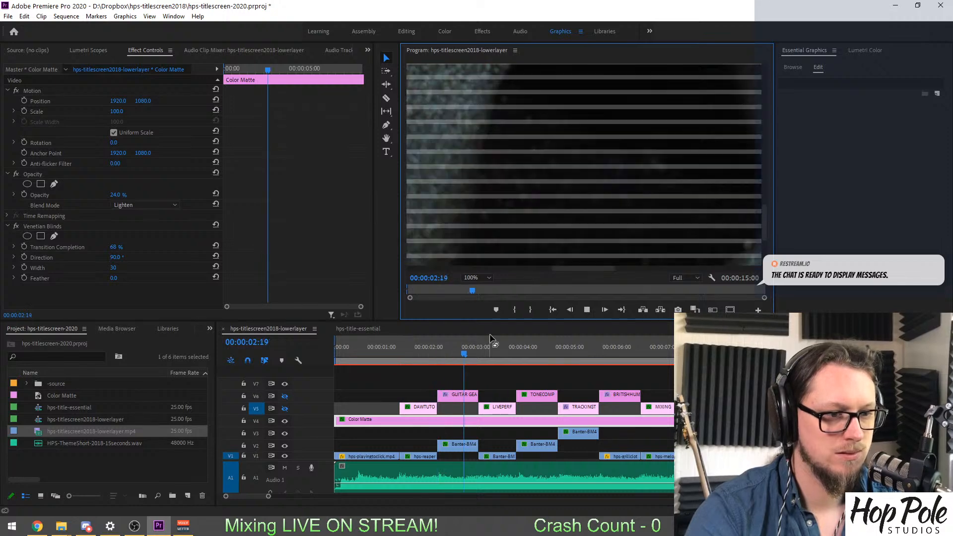
key("space")
Set the program preview to 1/4 playback resolution and its zoom level back to Fit.
left_click(683, 278)
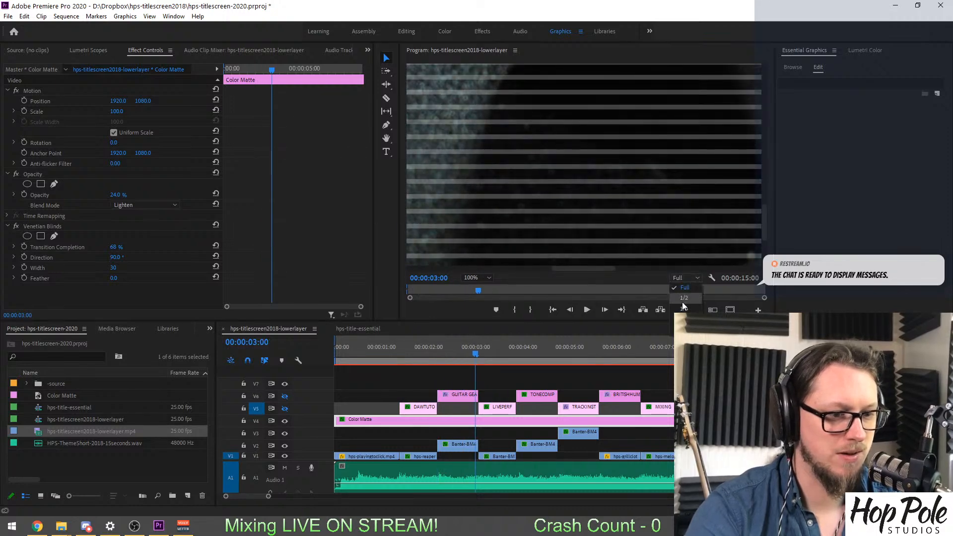
left_click(679, 300)
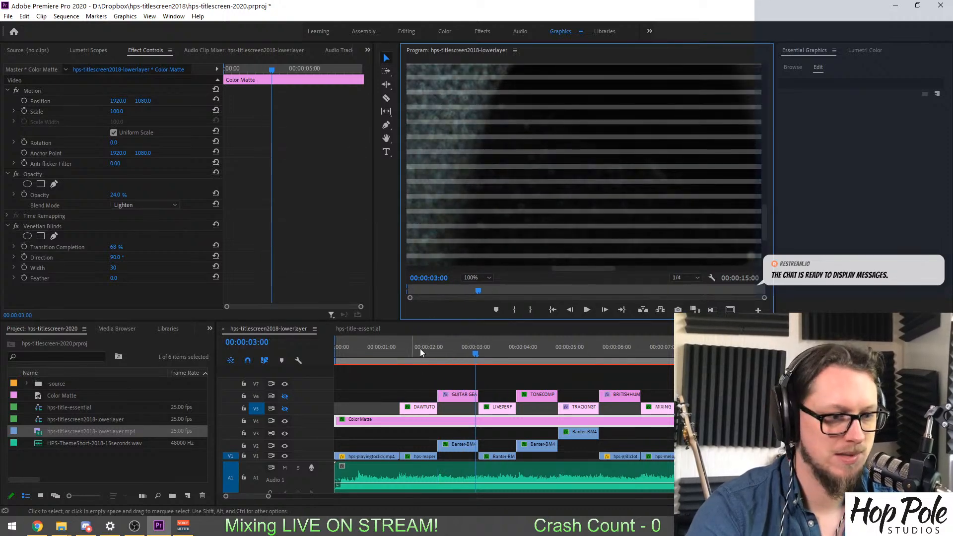
left_click(473, 278)
left_click(480, 289)
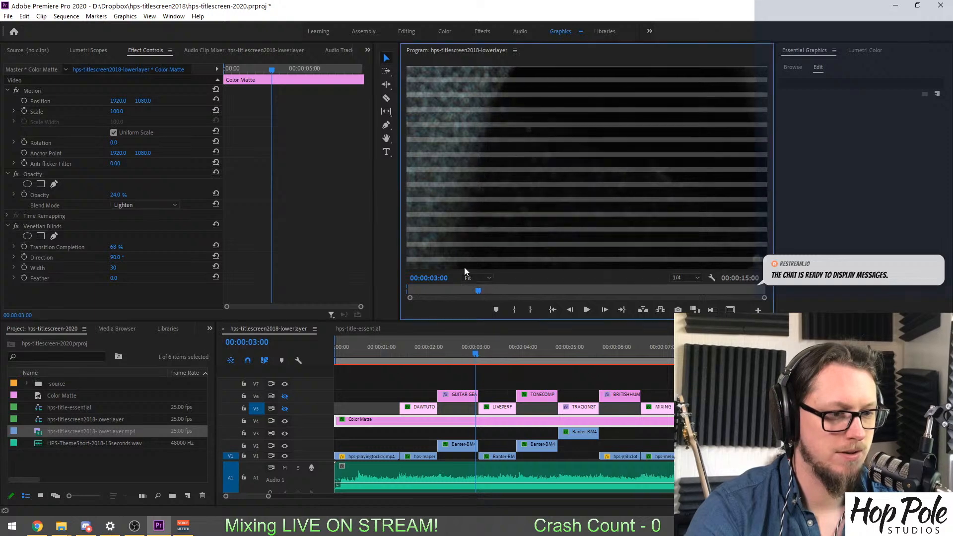
Scrub through the amplifier, singer and kick drum shots to examine the scan lines over each one.
left_click(447, 346)
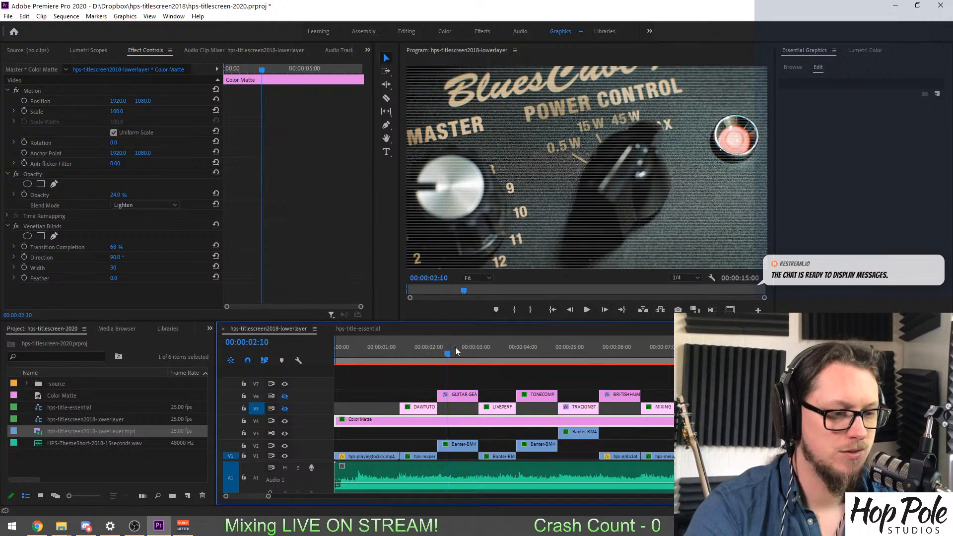
left_click_drag(424, 353, 469, 350)
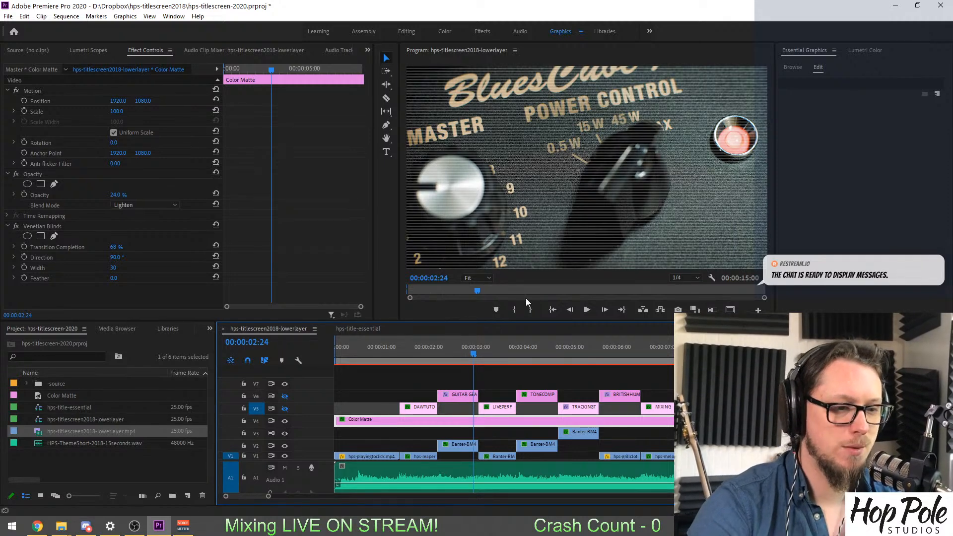
left_click(498, 348)
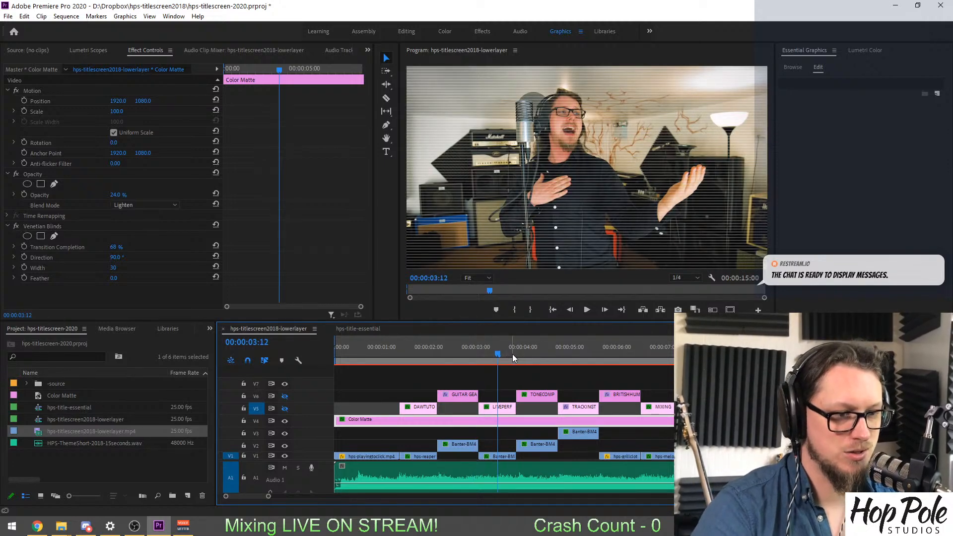
left_click(536, 352)
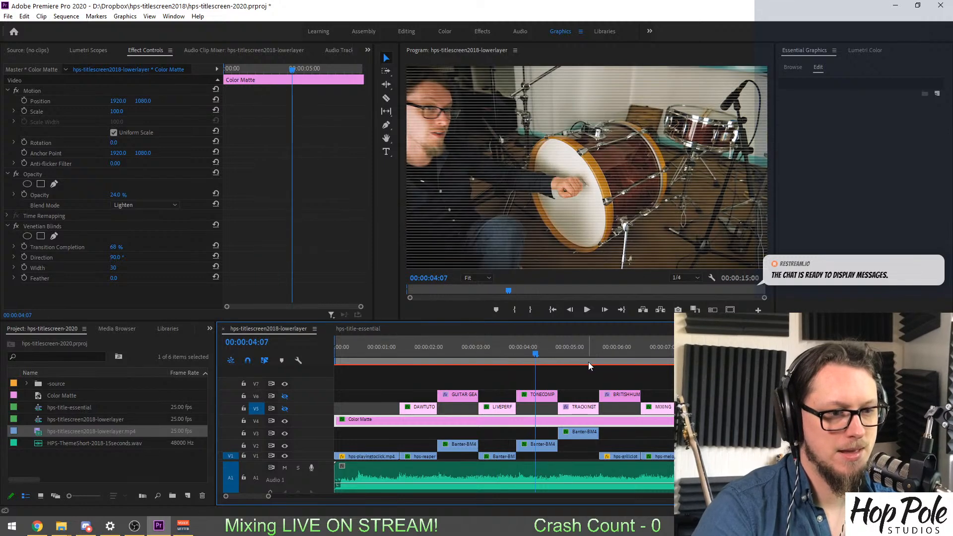
left_click(519, 354)
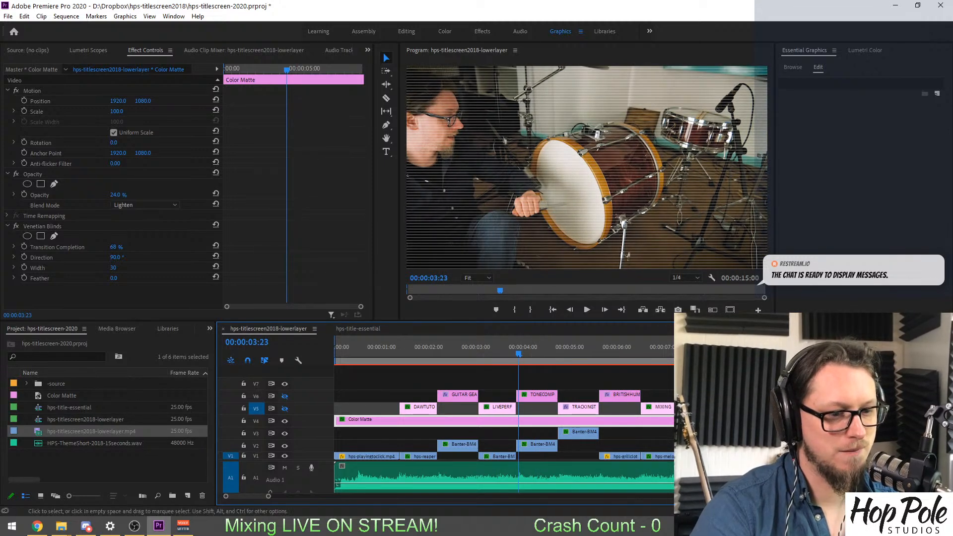
Mute the Audio 1 track and play the sequence silently from 00:00:03:15 to 00:00:06:10.
left_click(284, 468)
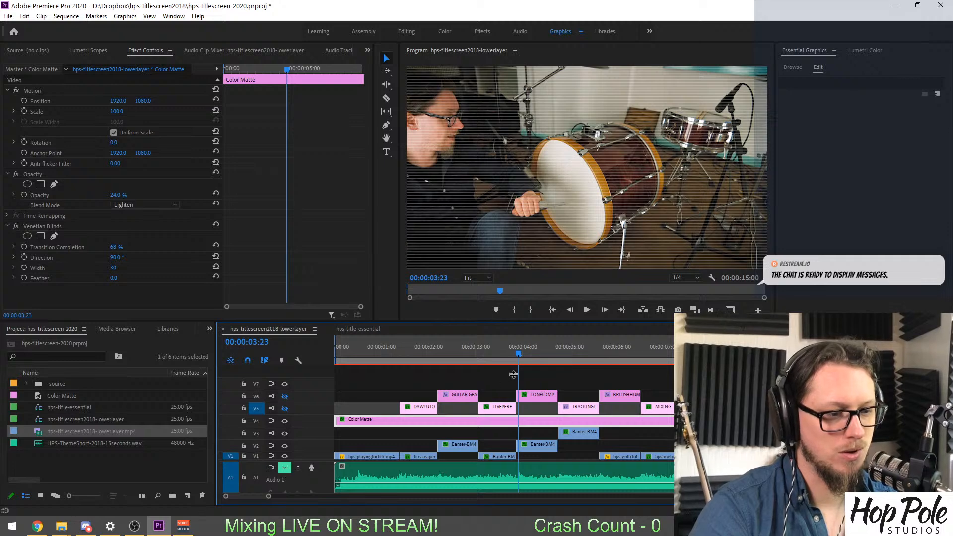
left_click(503, 337)
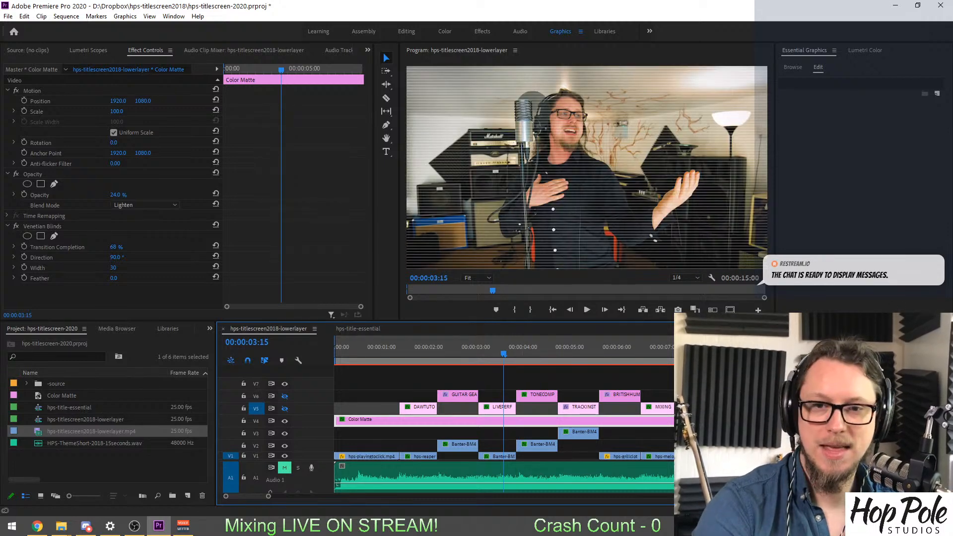
key("space")
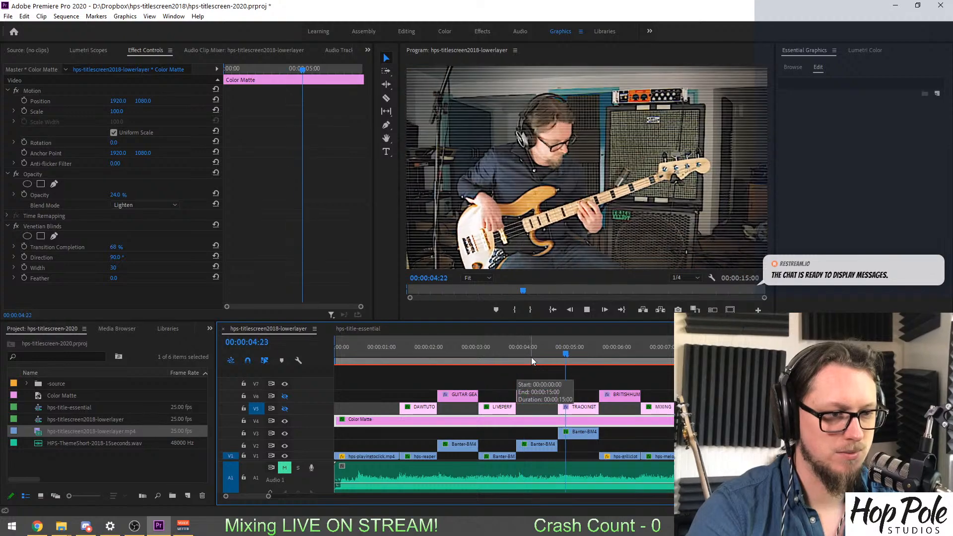
key("space")
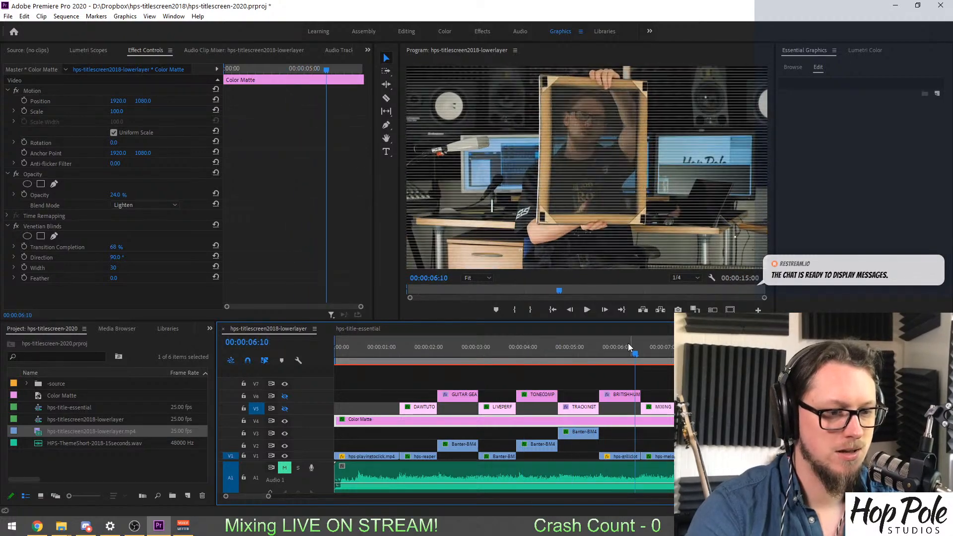
Examine the bass guitar shot and its layered clips further along the timeline, parking the playhead at 00:00:05:06.
left_click(570, 351)
left_click_drag(570, 351, 585, 353)
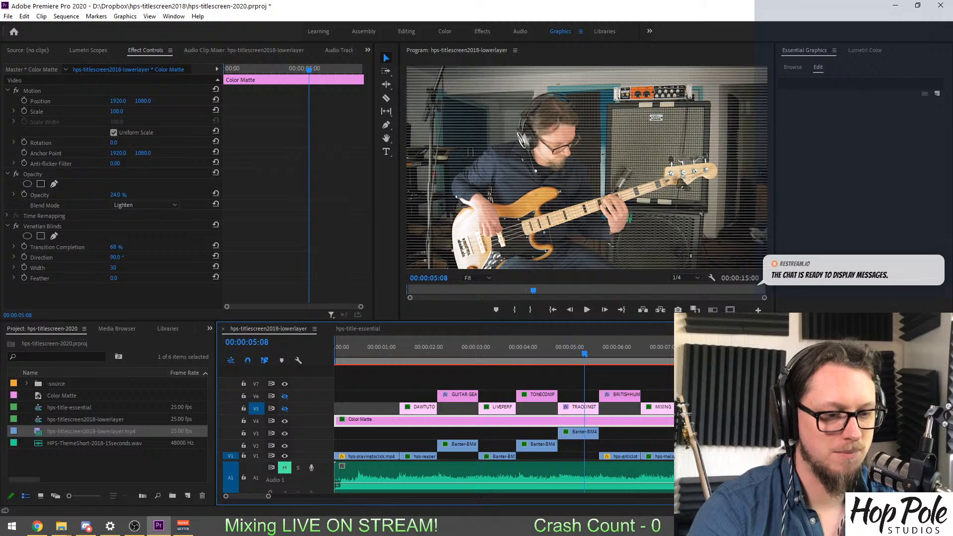
scroll(553, 441, "down", 3)
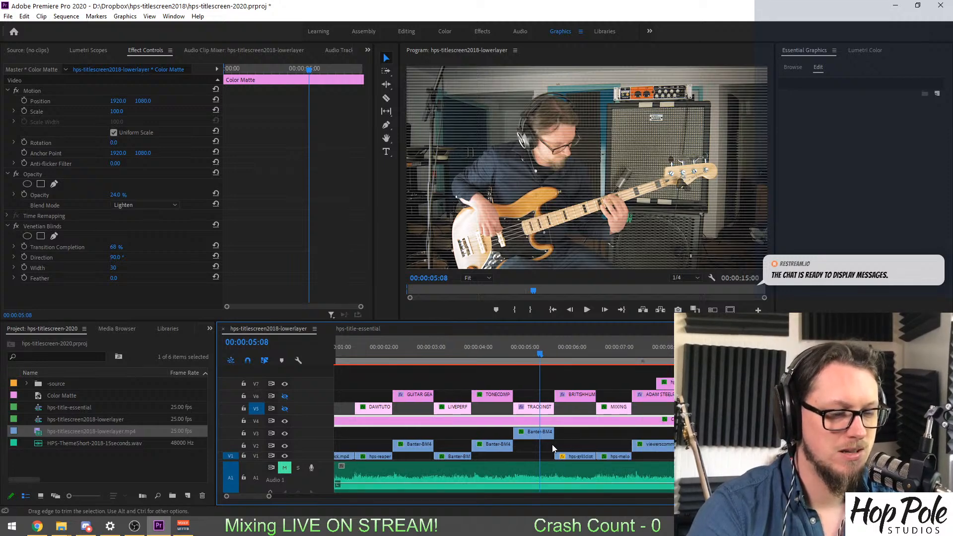
left_click_drag(426, 348, 447, 356)
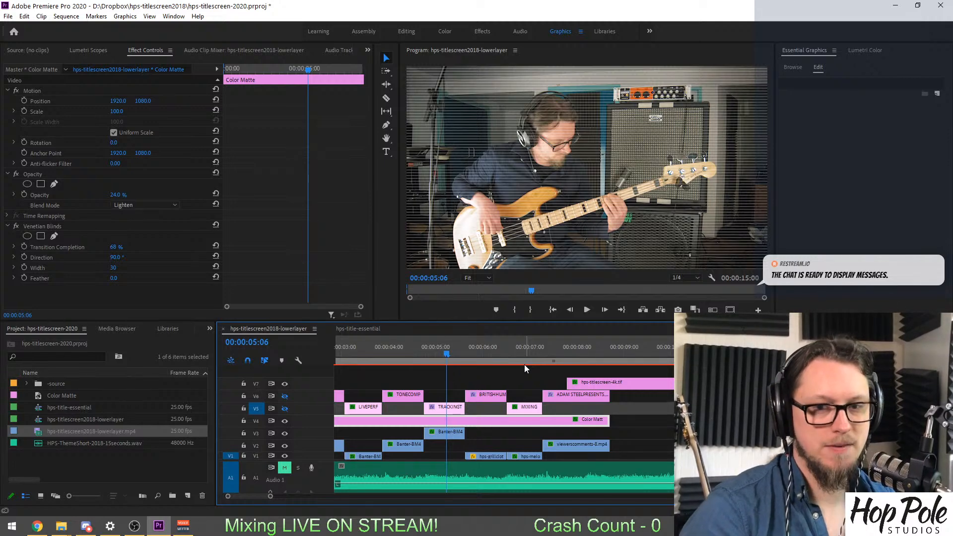
key("alt+Tab")
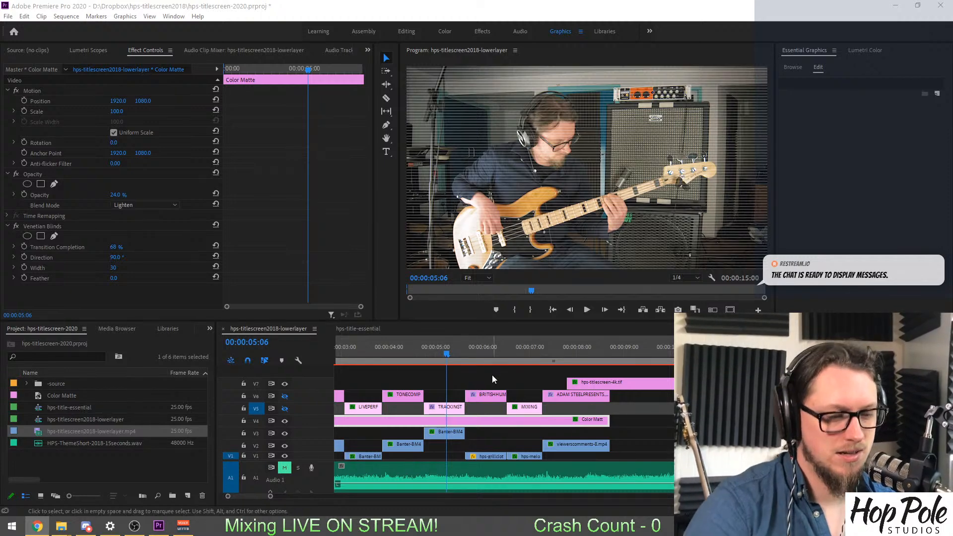
Scrub to the green-background guitar shot at 00:00:07:12 and turn off the V4 track output.
left_click(488, 347)
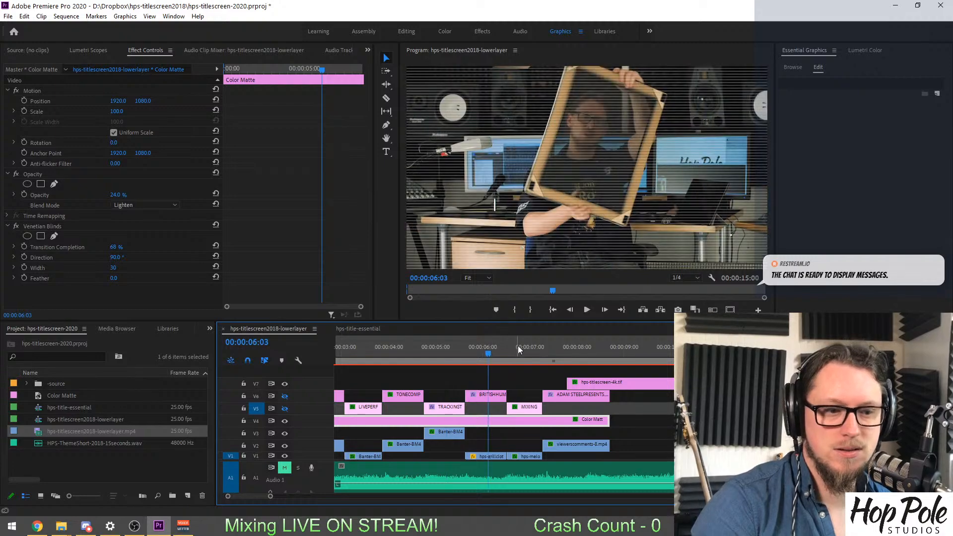
left_click_drag(522, 344, 552, 346)
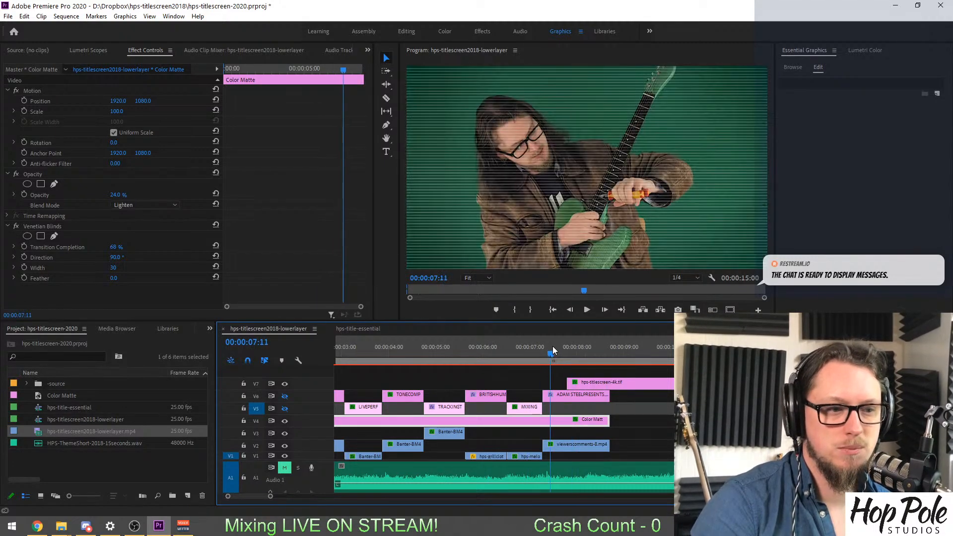
left_click(284, 420)
scroll(529, 363, "up", 5)
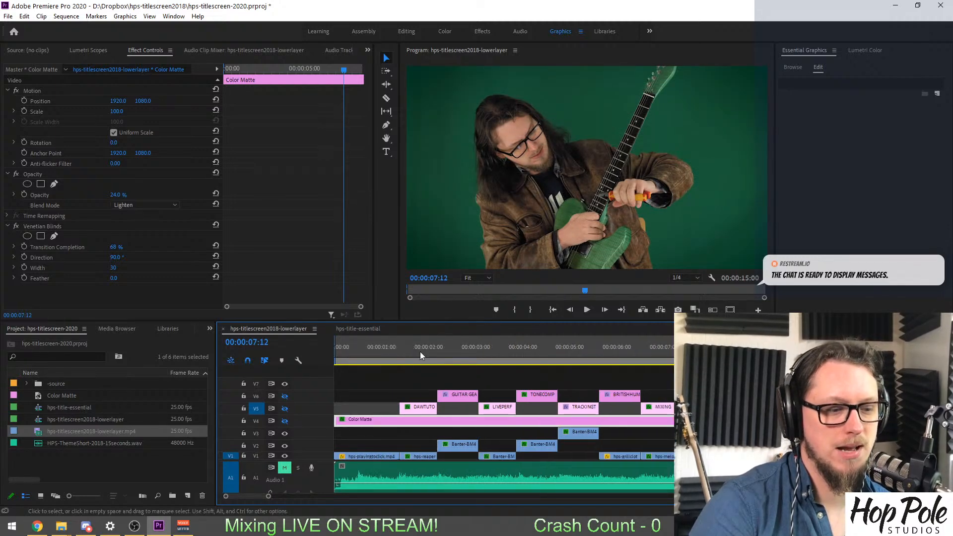
Park the playhead on the DAW Tutorials title at 00:00:01:21 and turn on the V5 and V6 track outputs.
left_click(421, 346)
left_click(285, 409)
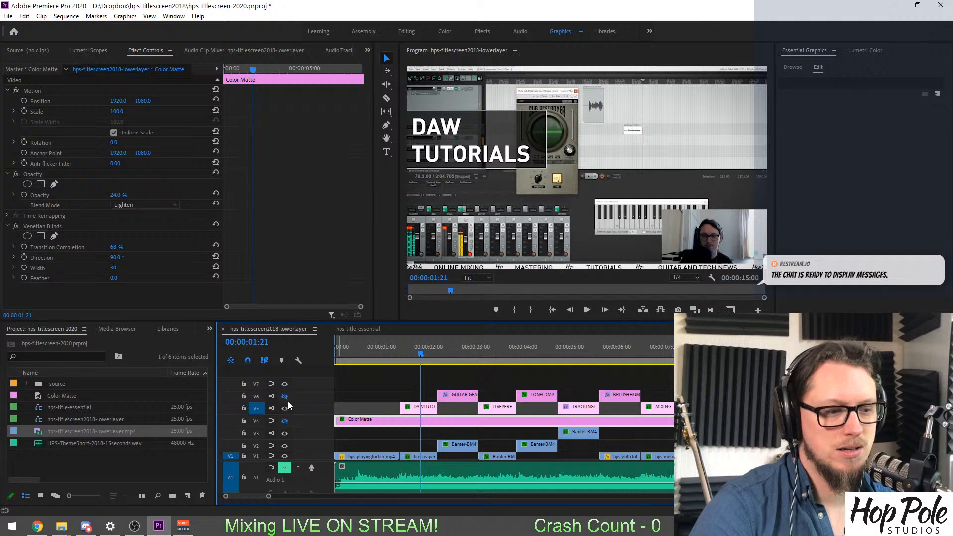
left_click(285, 396)
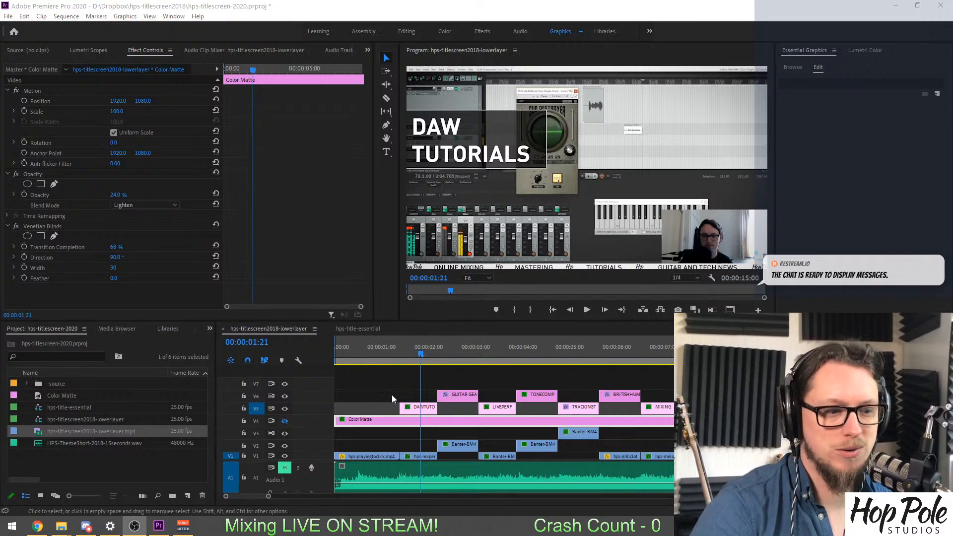
Replace the DAW Tutorials title text with "you smell" on two lines and deselect the graphic.
left_click(450, 149)
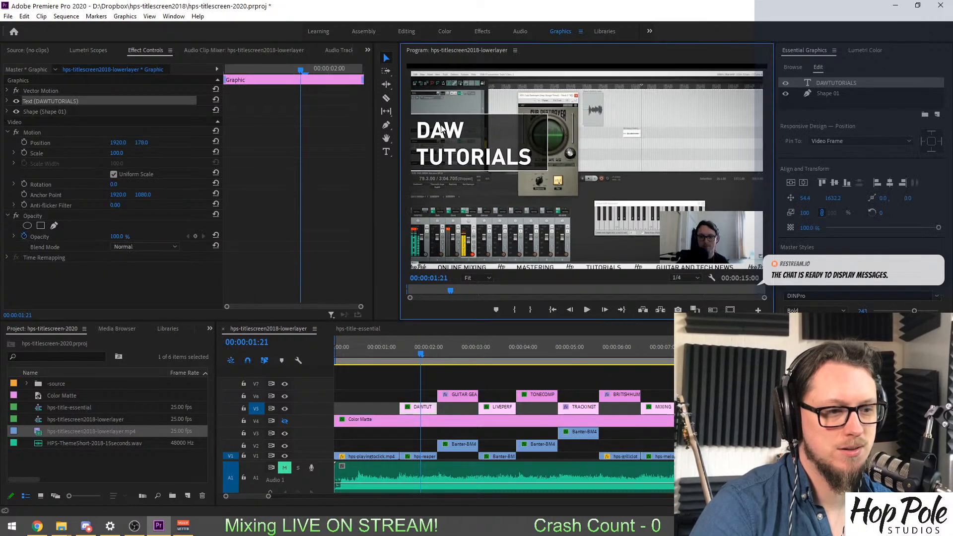
double_click(432, 125)
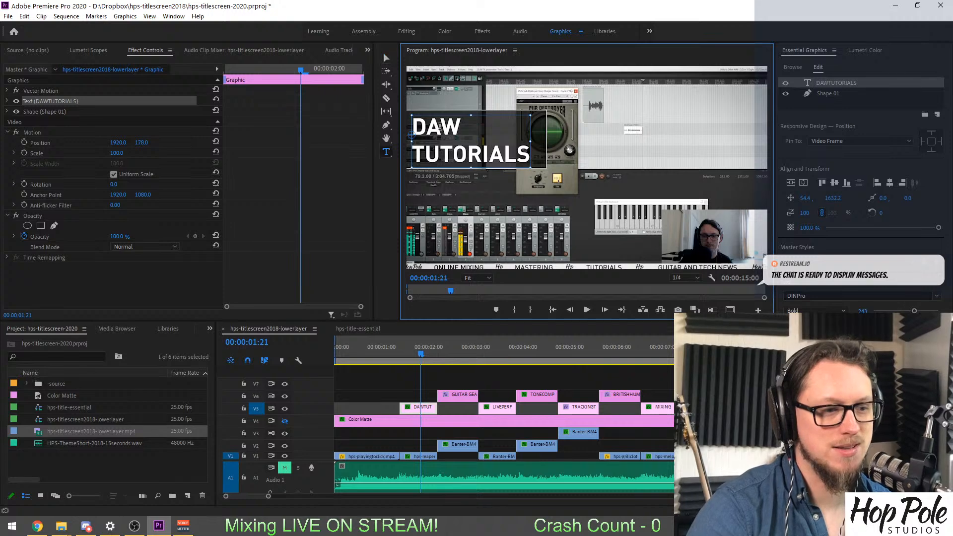
key("ctrl+a")
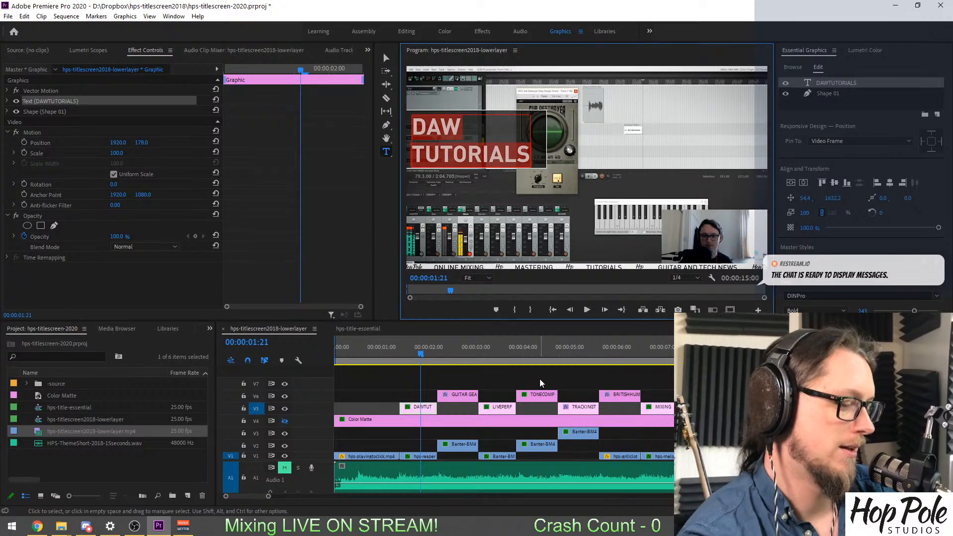
type("yousm")
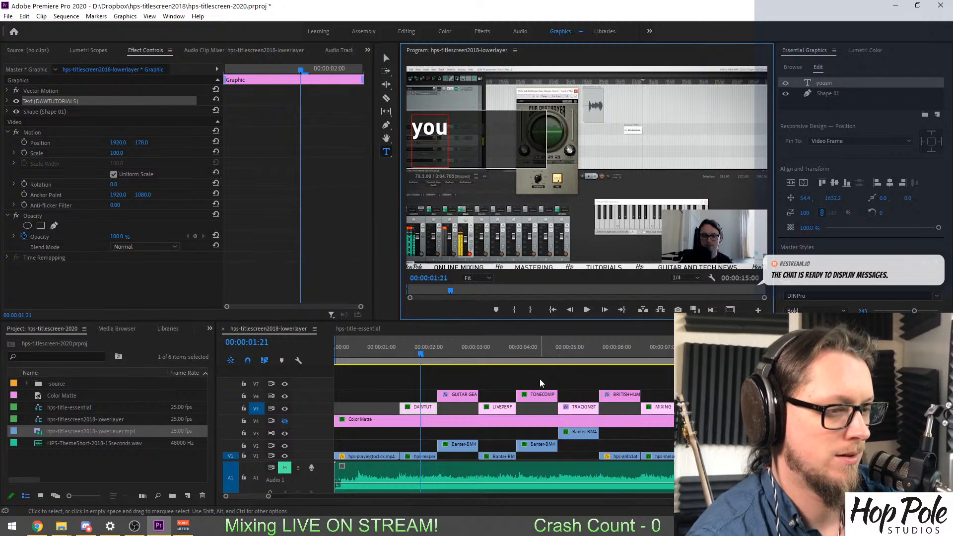
key("Return")
type("smell")
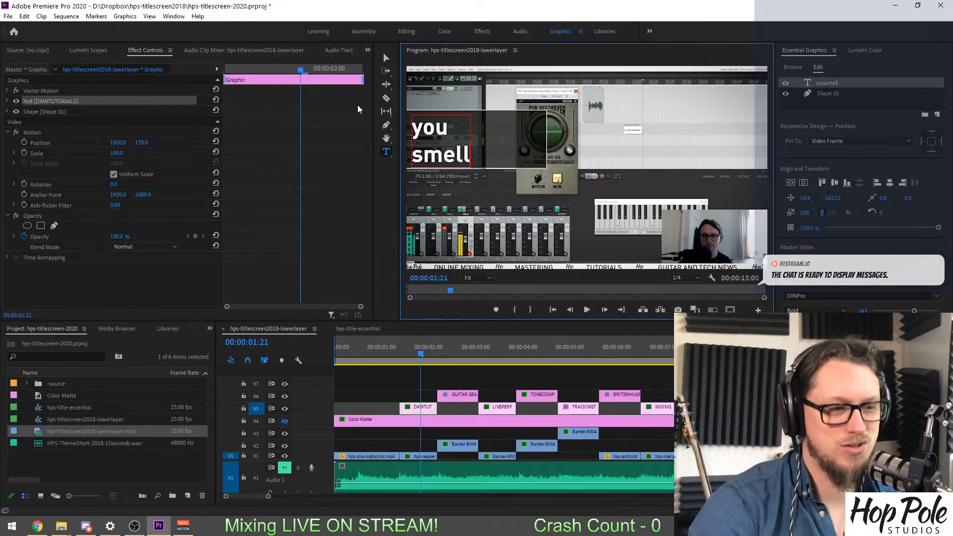
left_click_drag(466, 154, 408, 128)
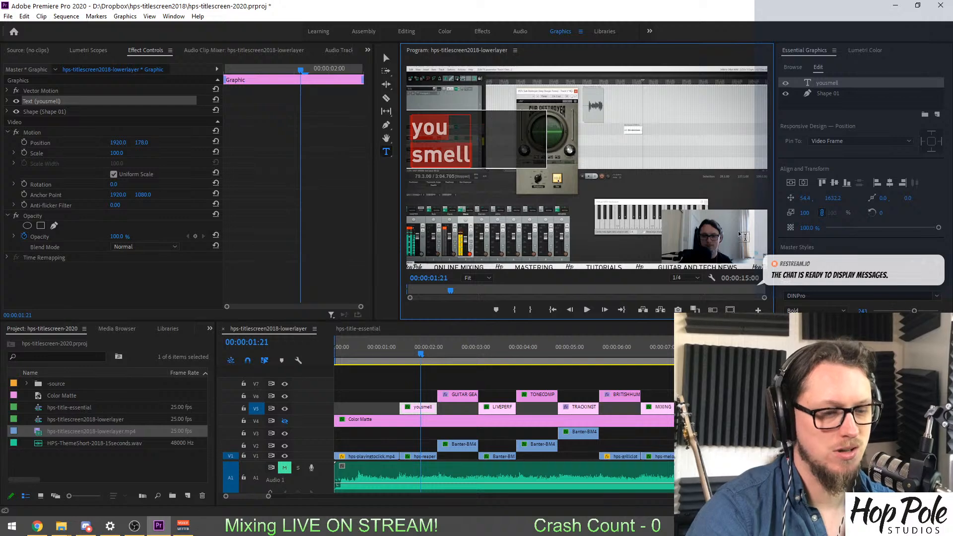
left_click(386, 392)
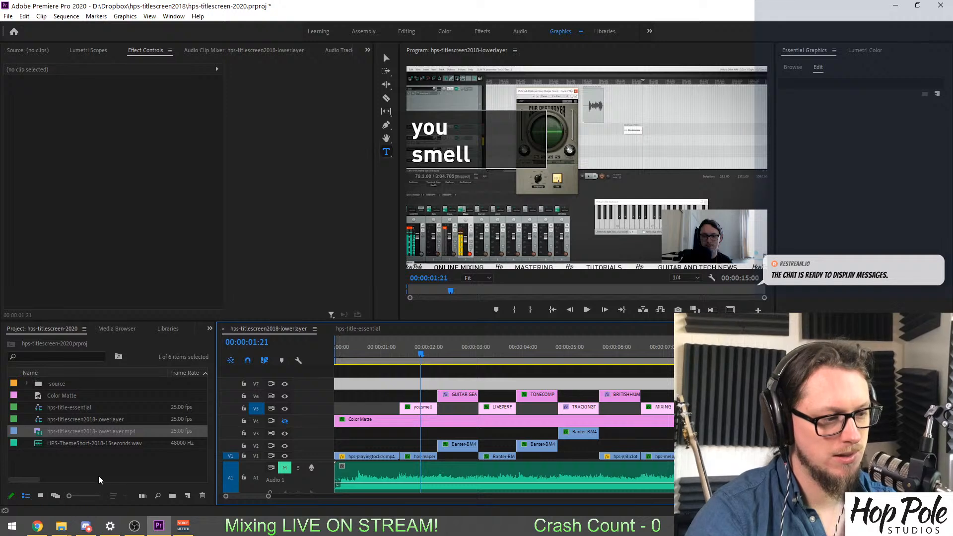
Switch to File Explorer and open the Uploads folder on the Audio (D:) drive to look over its videos.
mouse_move(61, 526)
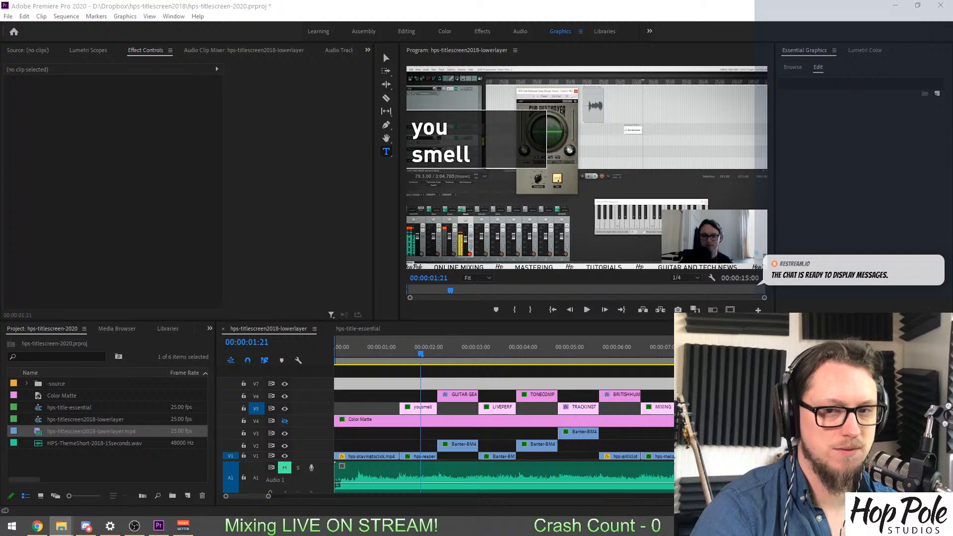
left_click_drag(952, 128, 335, 112)
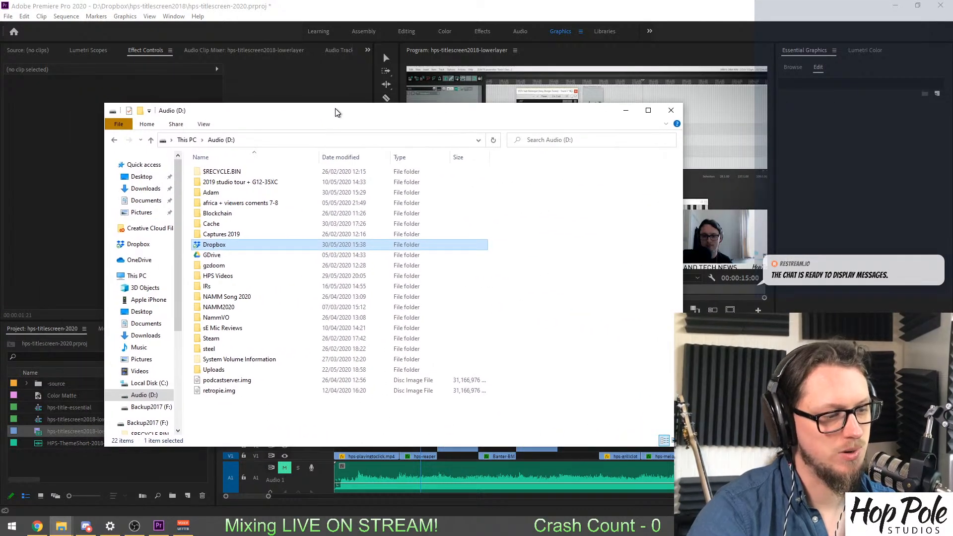
double_click(258, 369)
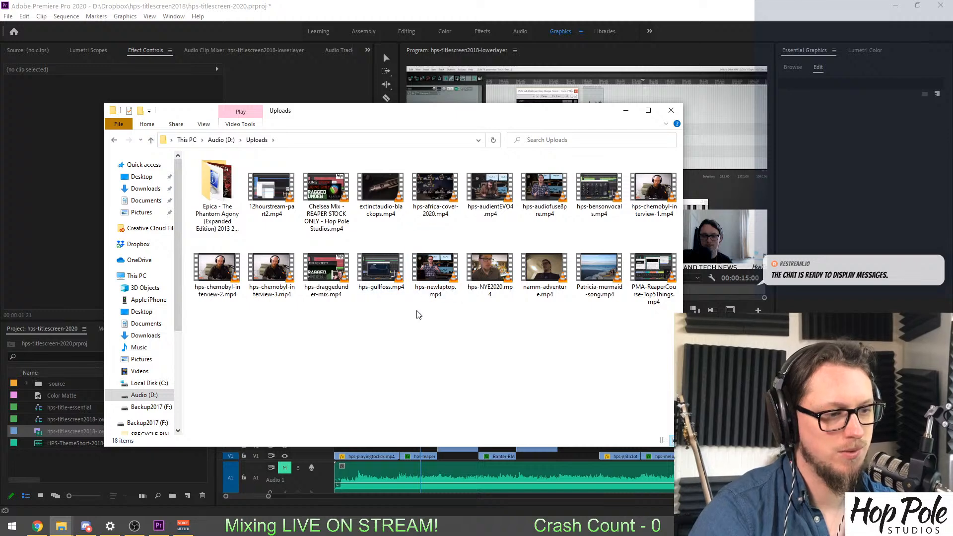
left_click_drag(347, 114, 369, 131)
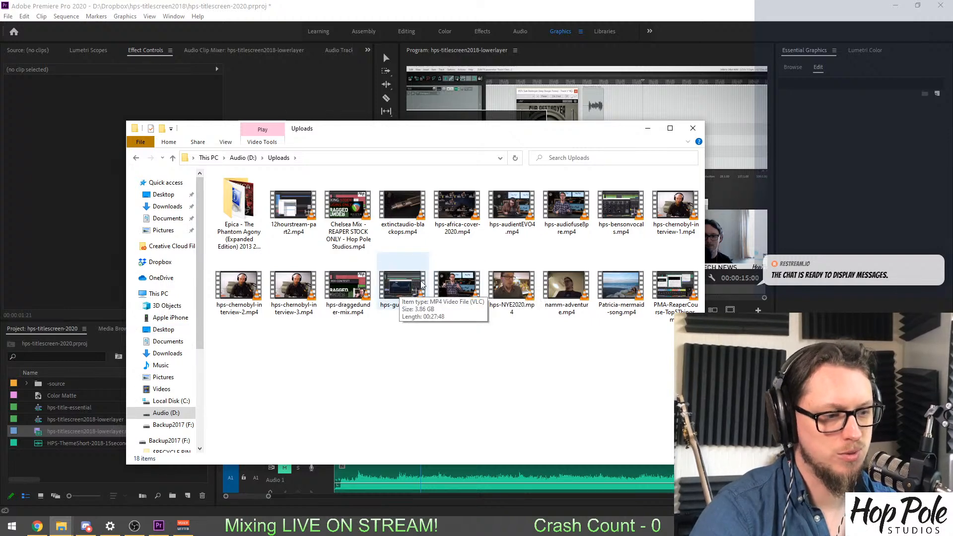
Create a new bin named "2020 Footage" in the Premiere Pro project.
right_click(24, 454)
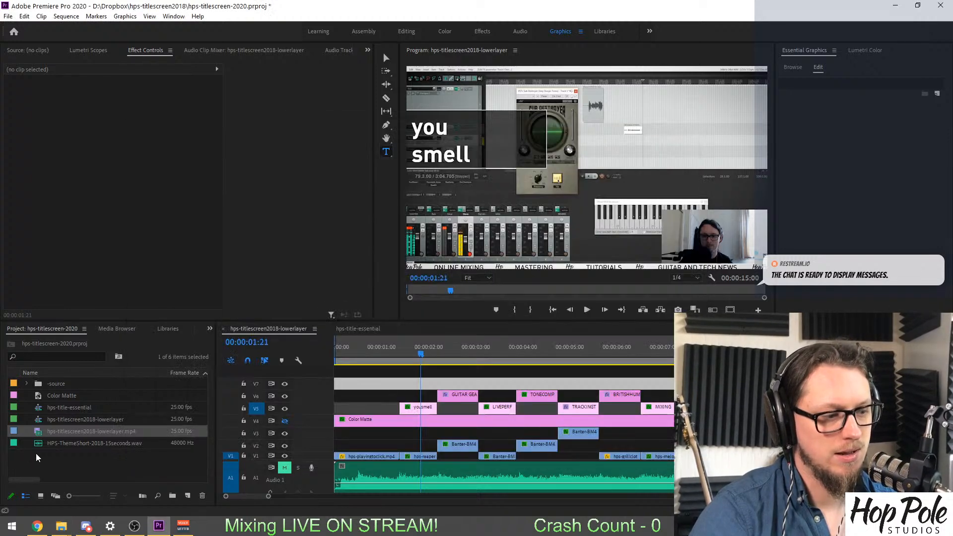
mouse_move(96, 320)
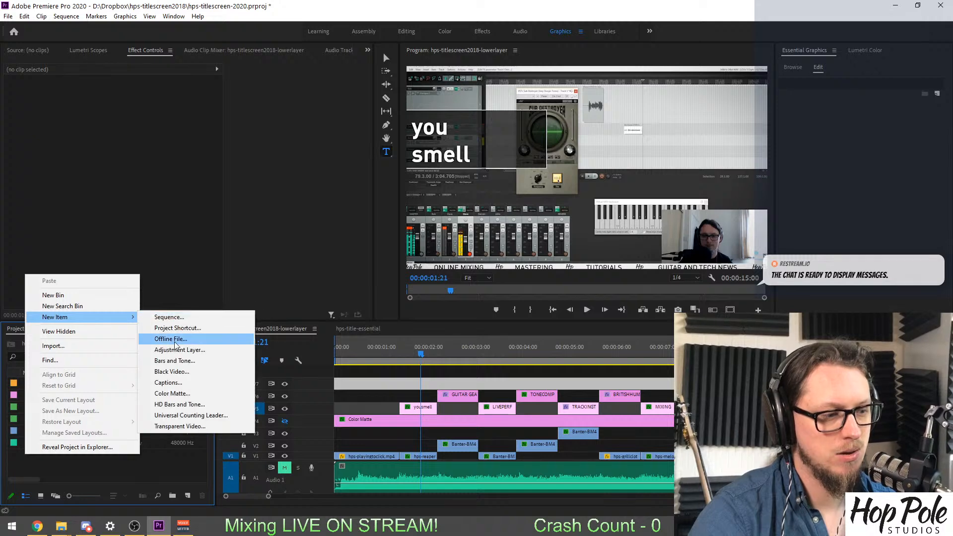
left_click(94, 295)
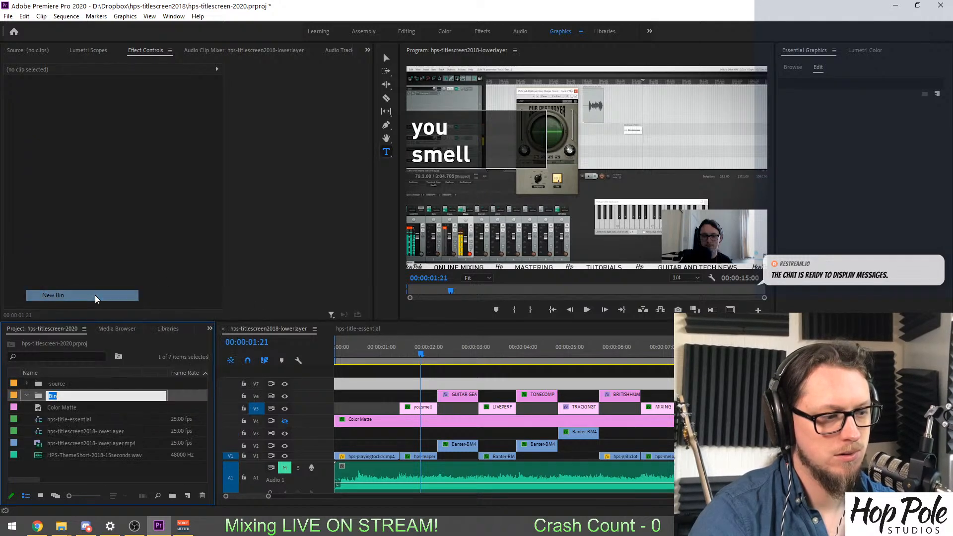
type("2020 F")
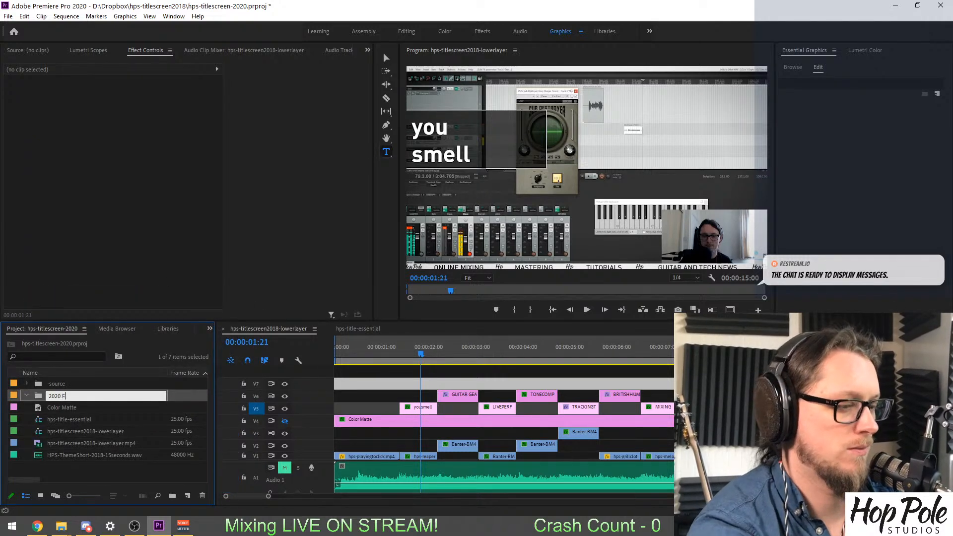
type("ootage")
key("Tab")
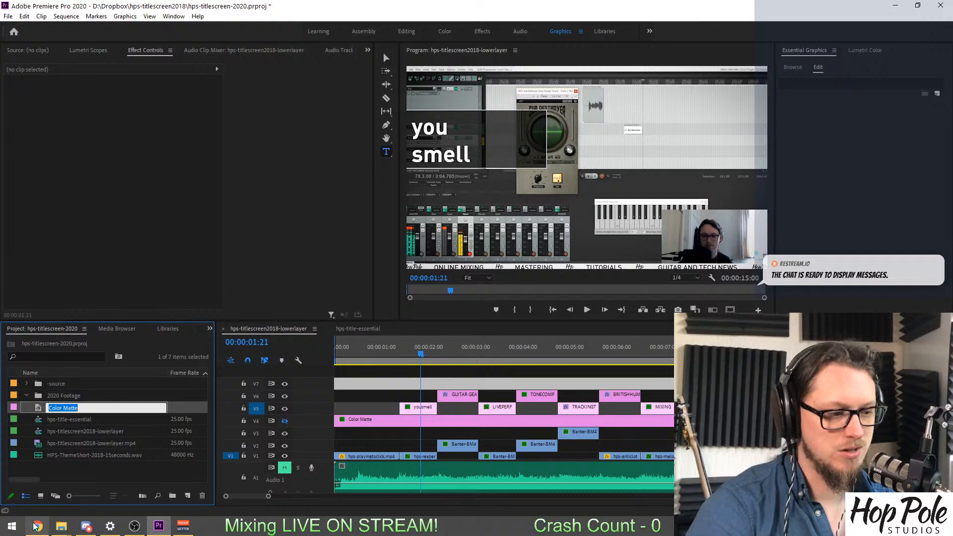
Import extinctaudio-blackops, hps-africa-cover-2020, hps-audientEVO4, hps-gullfoss, hps-newlaptop and hps-chernobyl-interview-3 from the Uploads folder into the 2020 Footage bin.
left_click(61, 525)
left_click(133, 471)
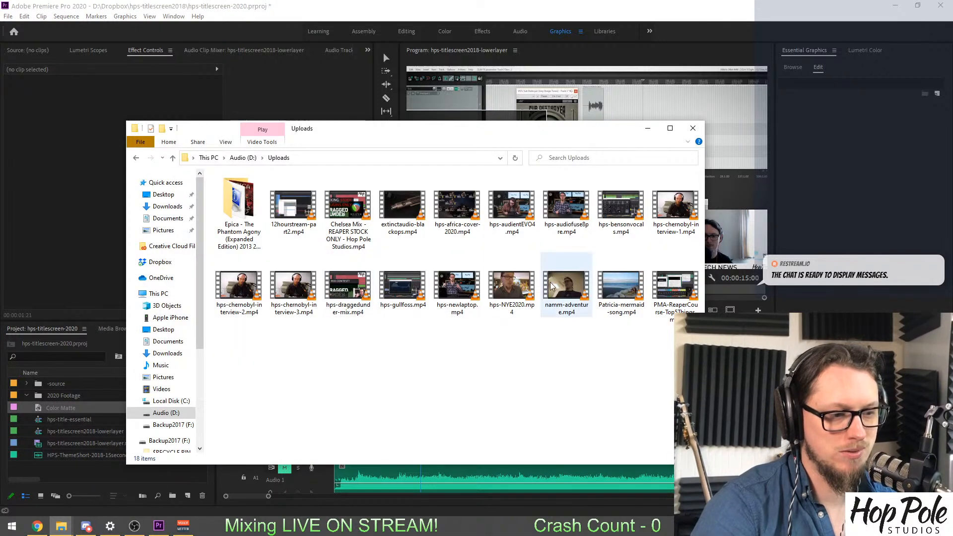
left_click_drag(489, 382, 389, 295)
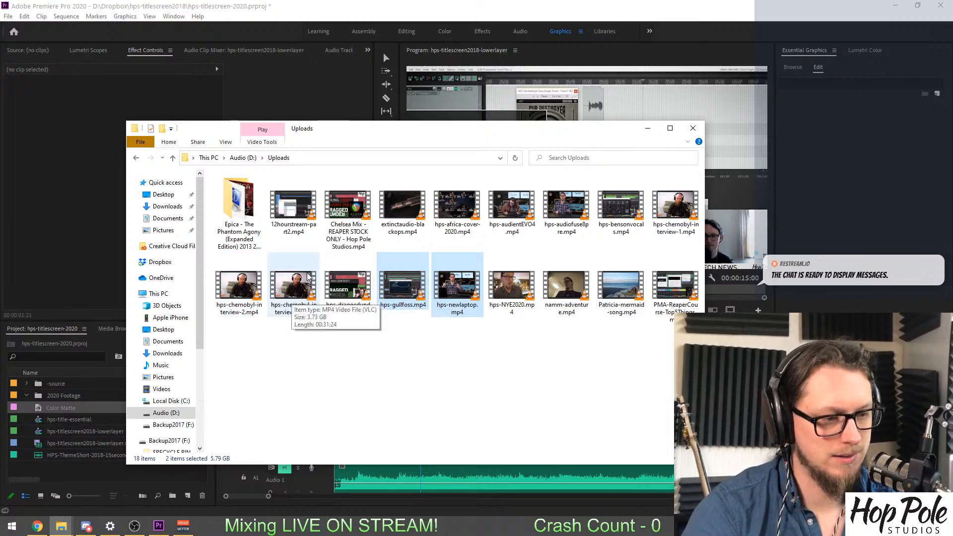
left_click(293, 293, "ctrl")
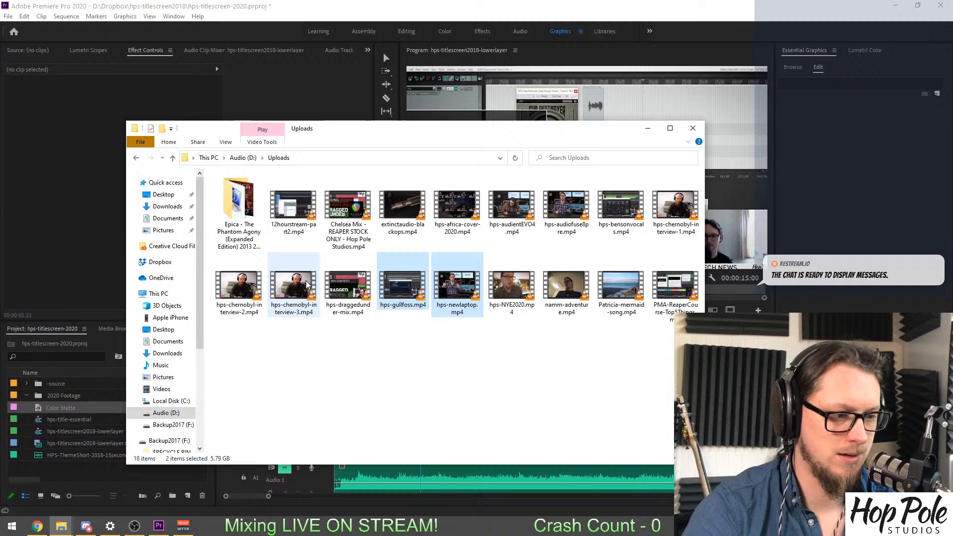
left_click(456, 206, "ctrl")
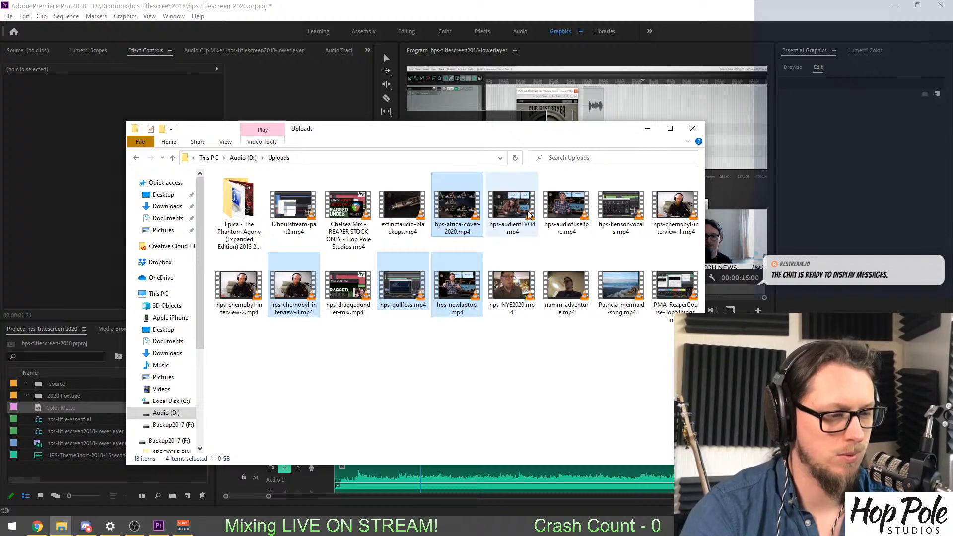
left_click(511, 206, "ctrl")
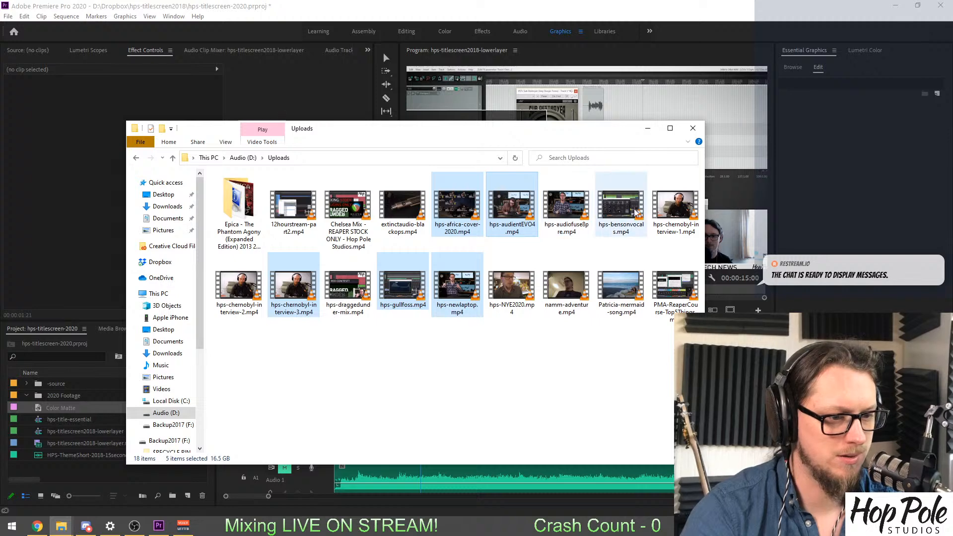
left_click(399, 206, "ctrl")
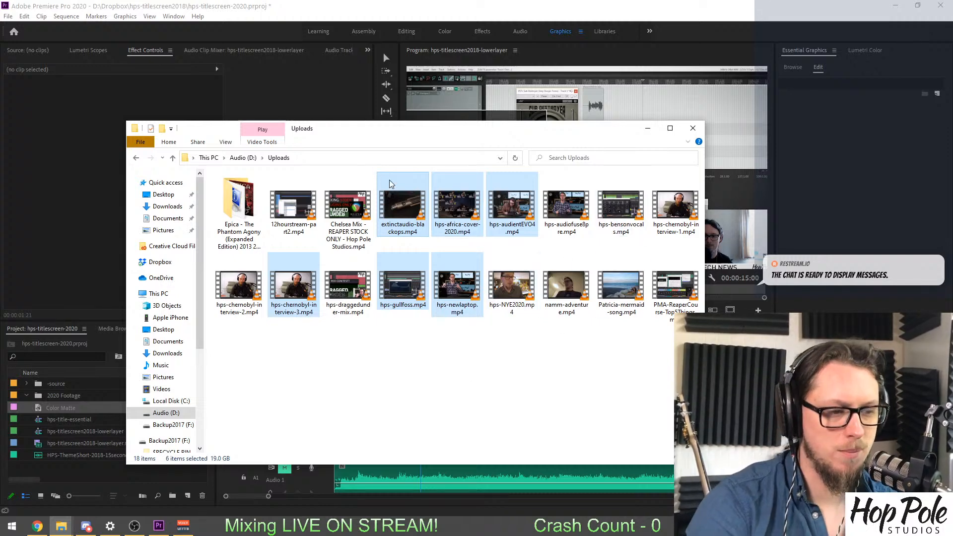
left_click_drag(58, 398, 58, 396)
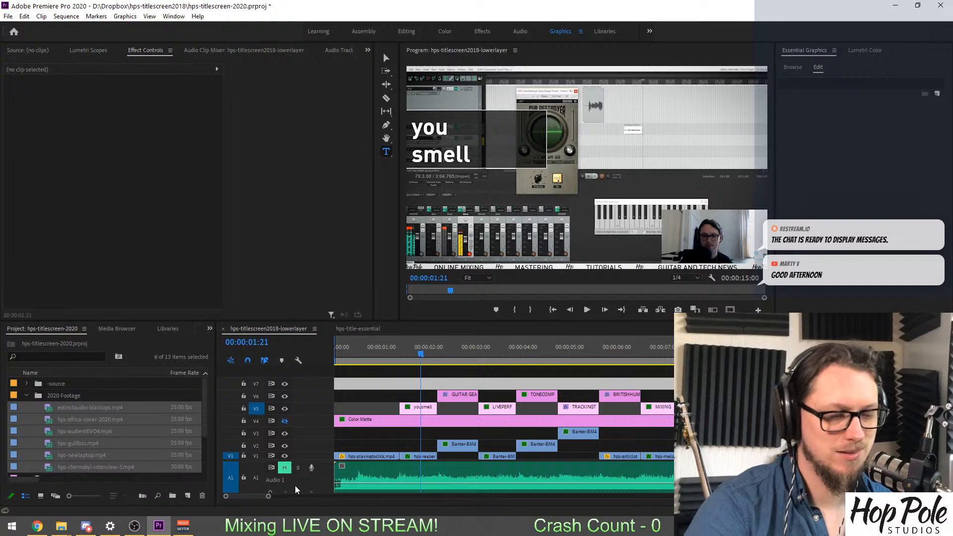
Look through the clips in the 2020 Footage bin and scrub the sequence to the drum shot at 00:00:00:18.
left_click(52, 411)
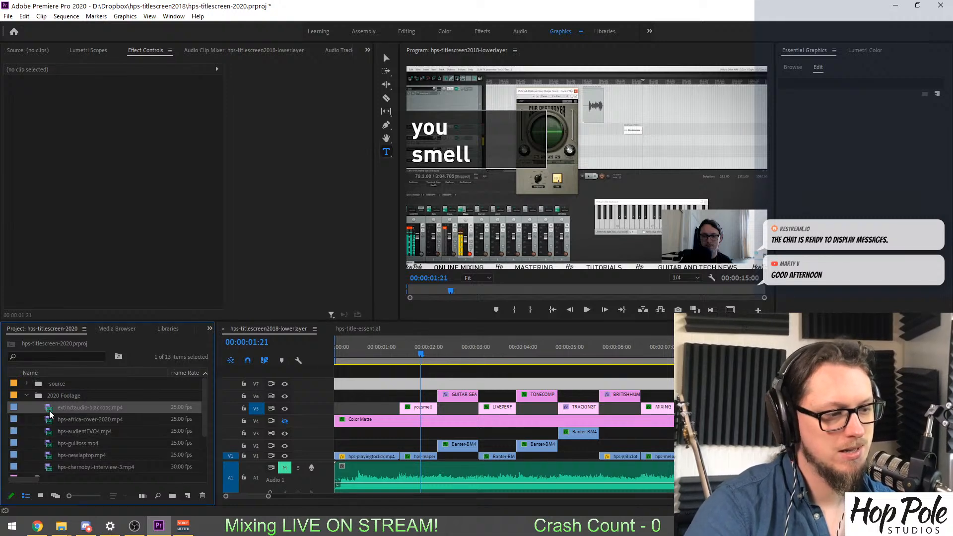
scroll(50, 433, "down", 1)
left_click(381, 368)
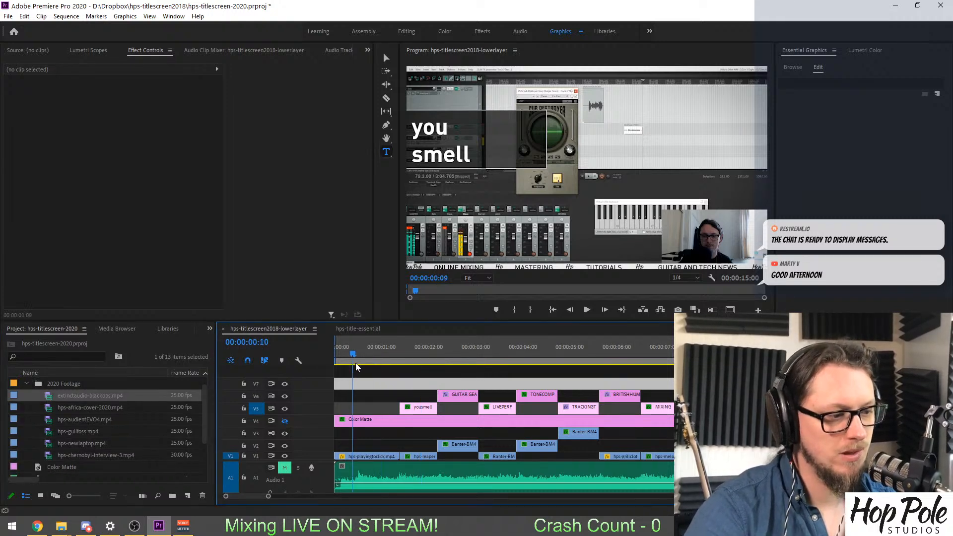
left_click_drag(372, 363, 368, 391)
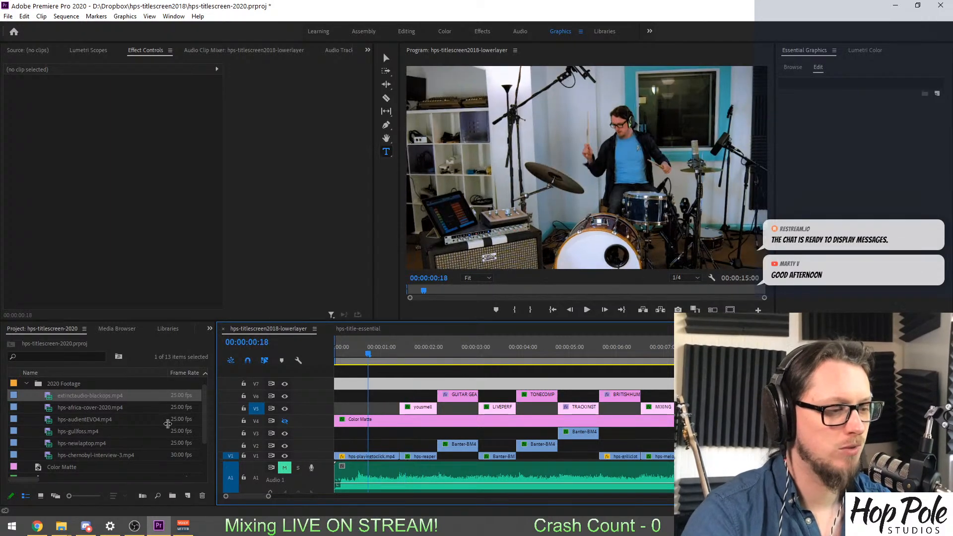
Load hps-newlaptop.mp4 in the Source monitor and scrub through it to the laptop desk shot at 00:16:10:22.
double_click(42, 443)
left_click_drag(62, 291, 308, 312)
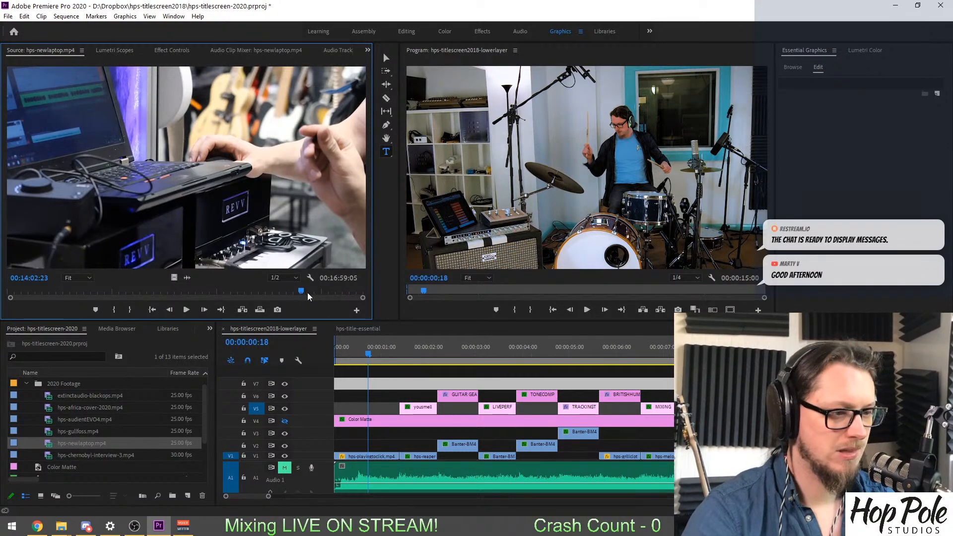
left_click_drag(300, 291, 346, 292)
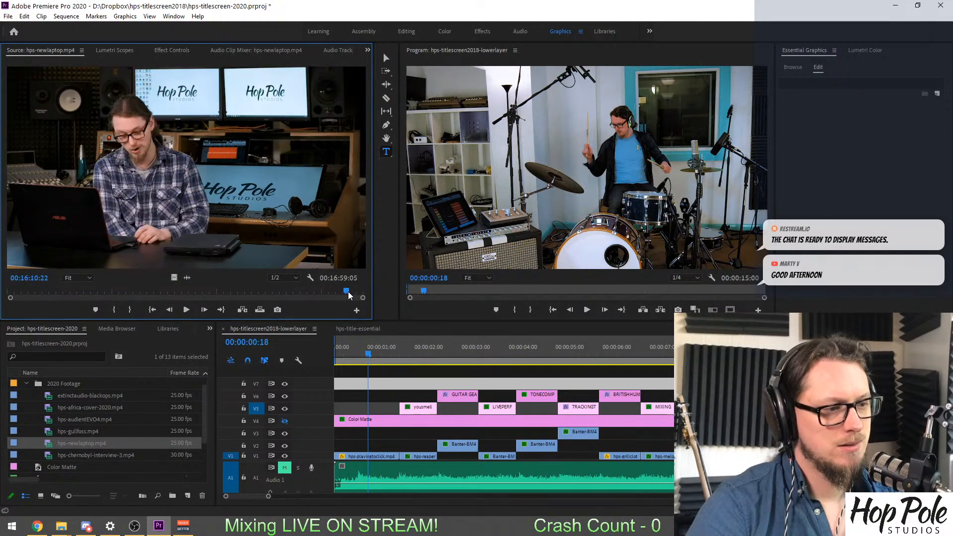
Switch to the Uploads folder in File Explorer and look through its videos for more usable footage.
left_click(61, 525)
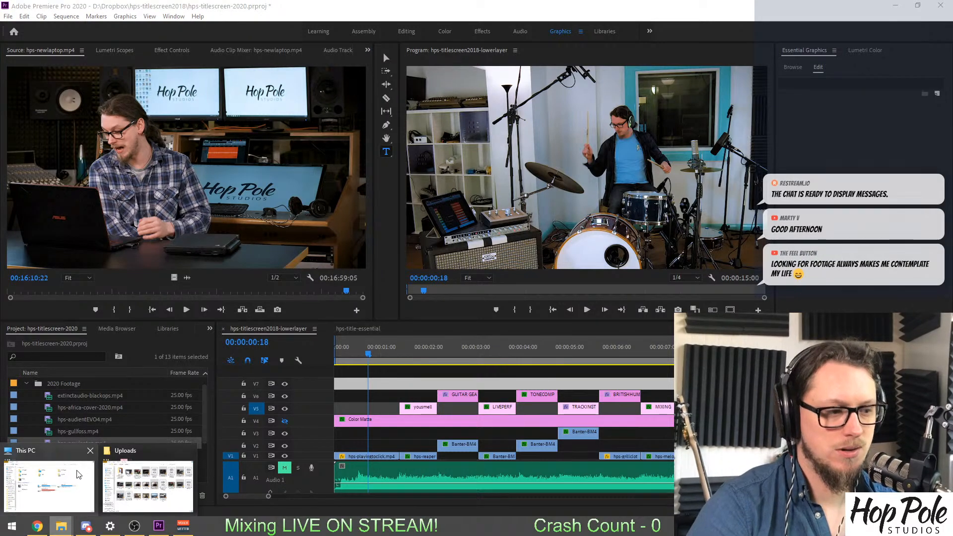
left_click(148, 484)
left_click_drag(456, 130, 415, 119)
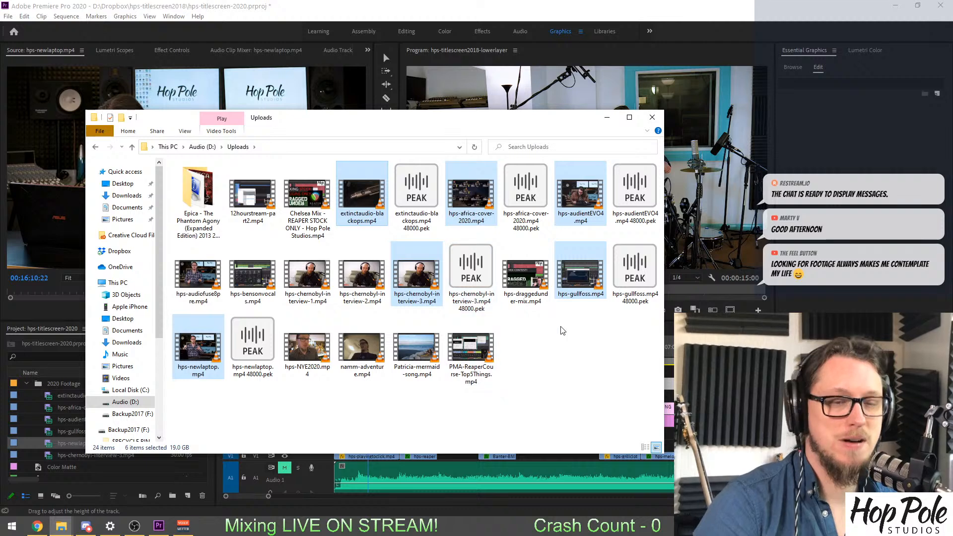
left_click(598, 391)
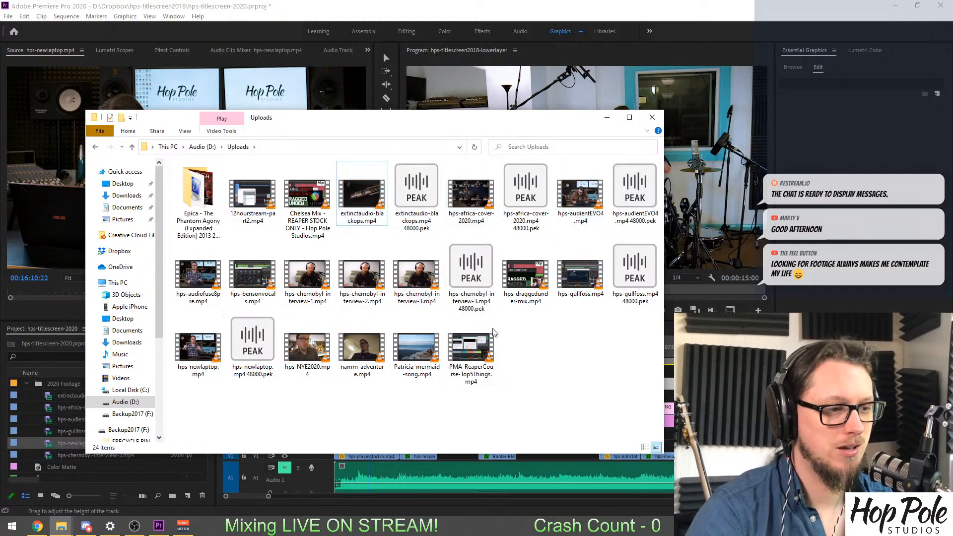
left_click(254, 211)
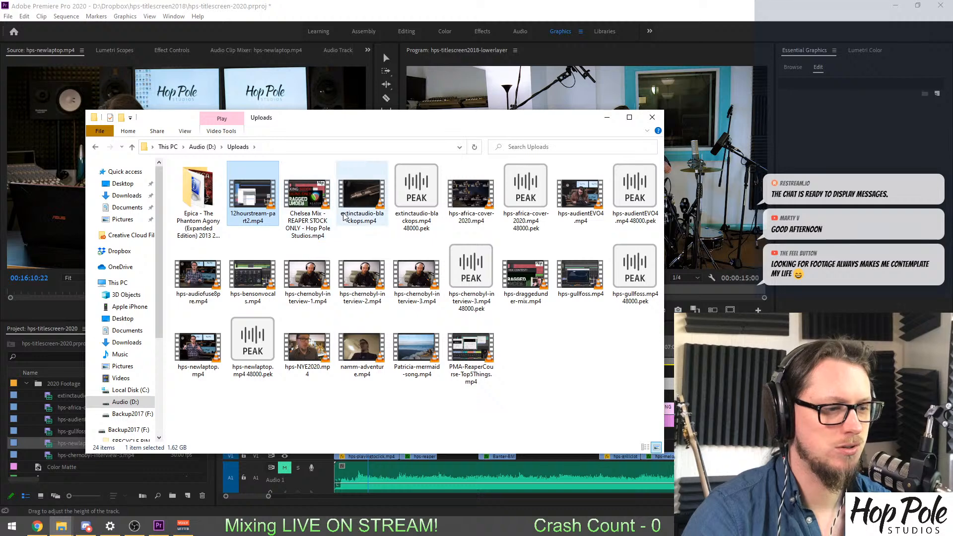
left_click(591, 358)
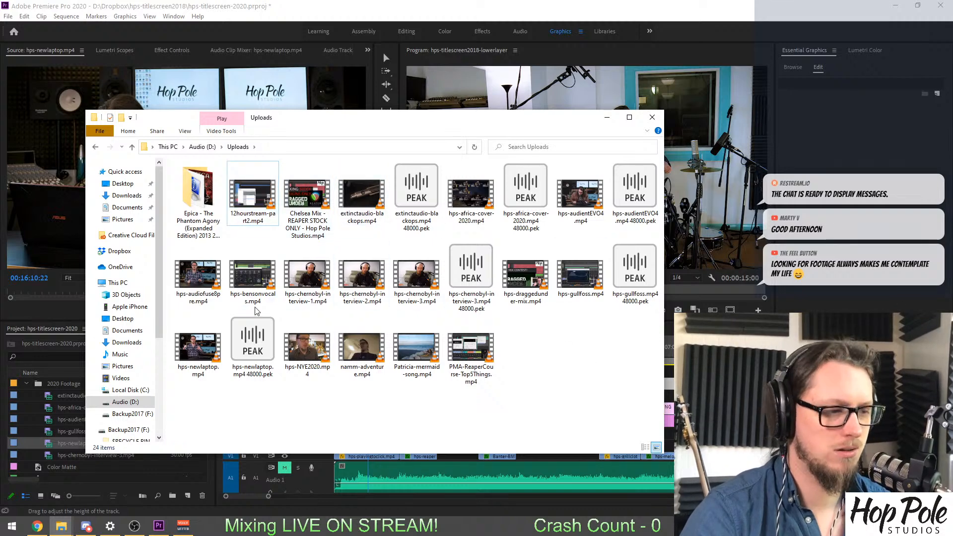
Open the NAMM2020 folder on the Audio (D:) drive and look through its video files for usable footage.
left_click(198, 148)
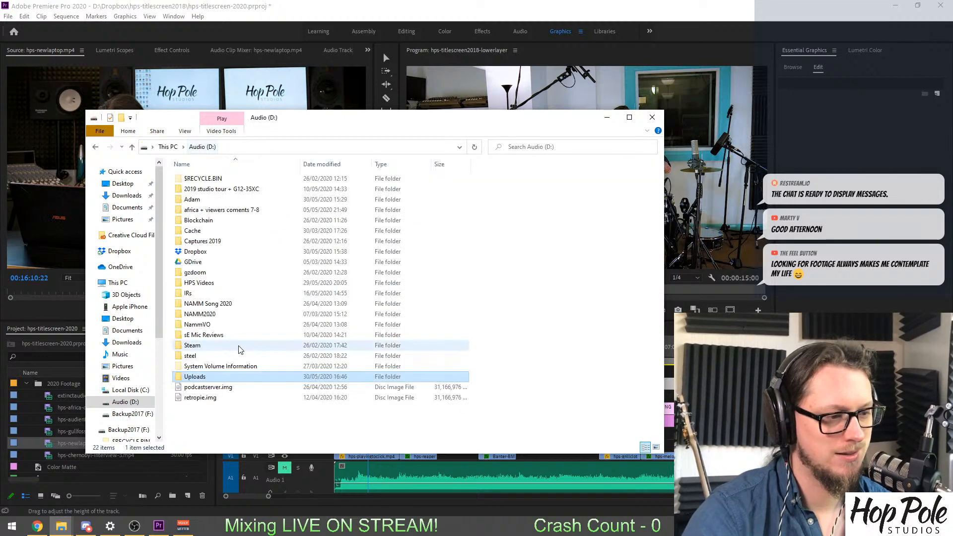
double_click(221, 314)
scroll(345, 307, "down", 20)
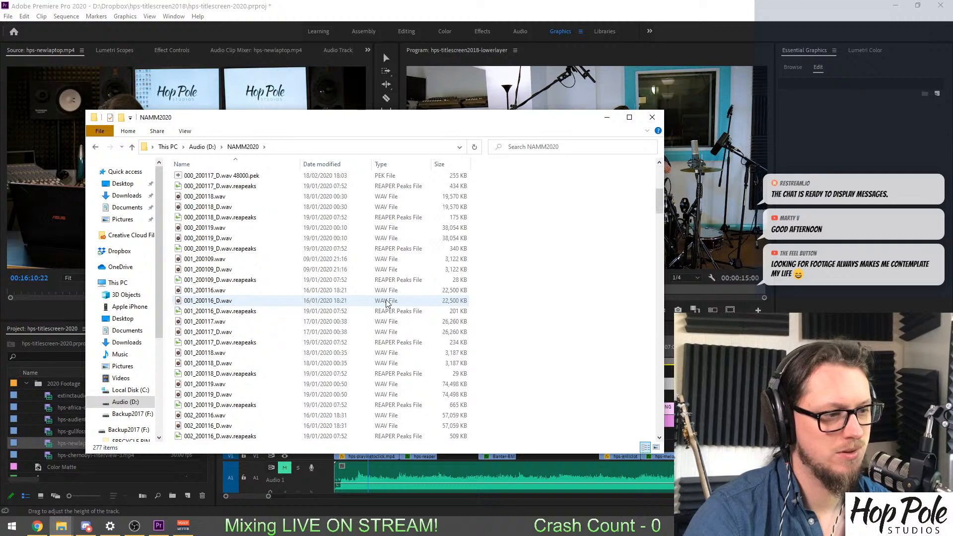
scroll(405, 309, "down", 20)
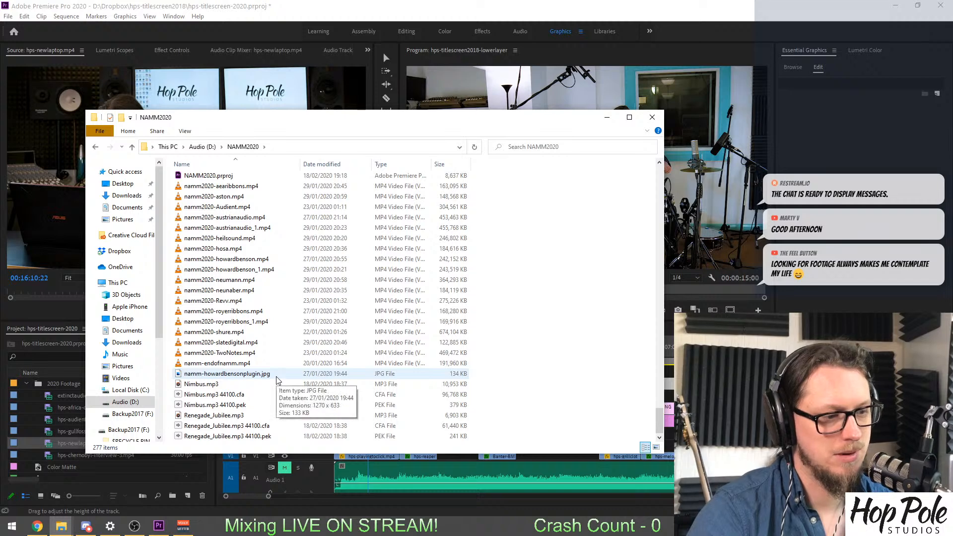
scroll(276, 376, "up", 2)
scroll(238, 278, "down", 1)
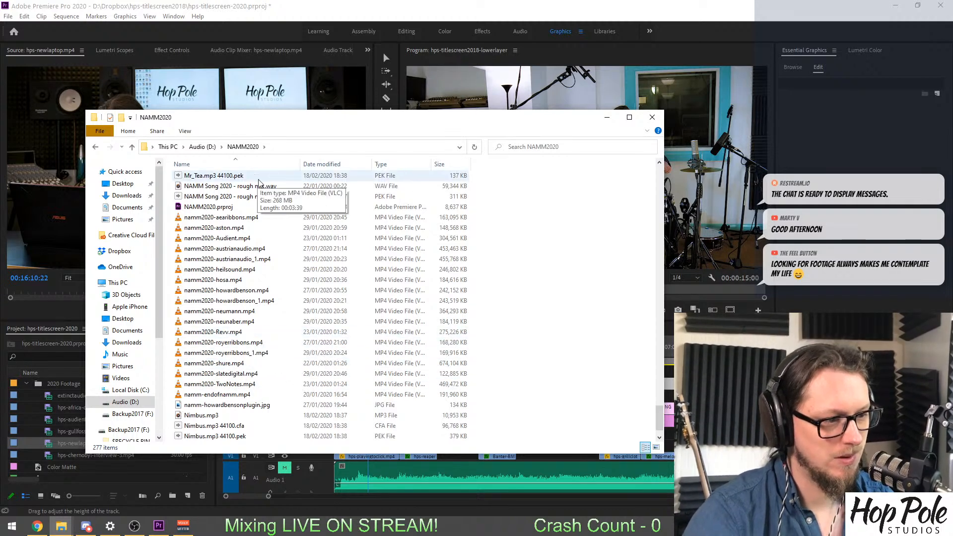
left_click_drag(292, 129, 382, 114)
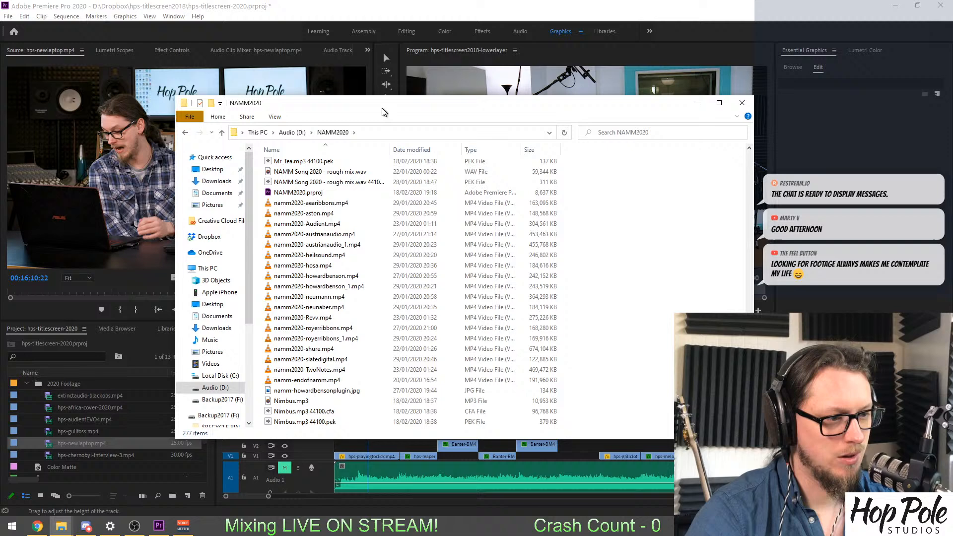
left_click(320, 287)
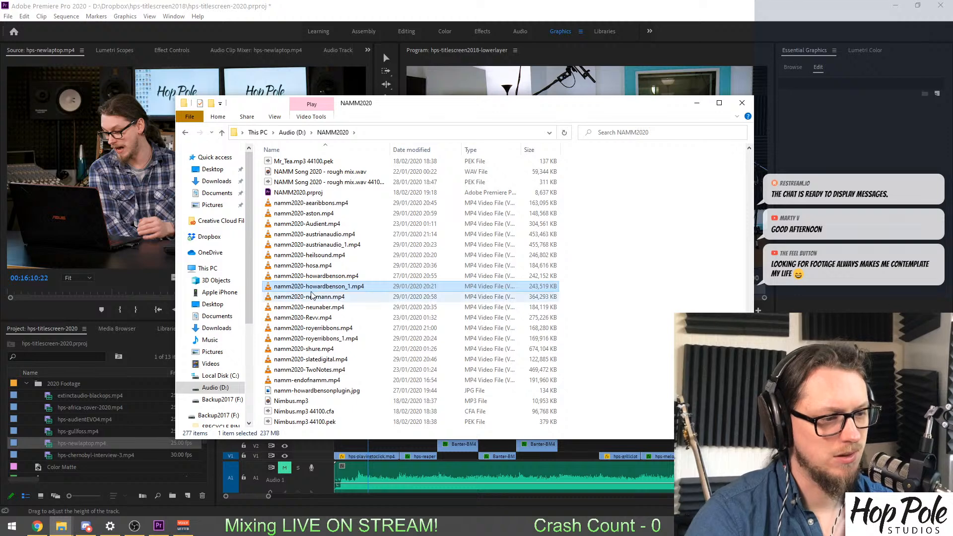
scroll(623, 351, "down", 1)
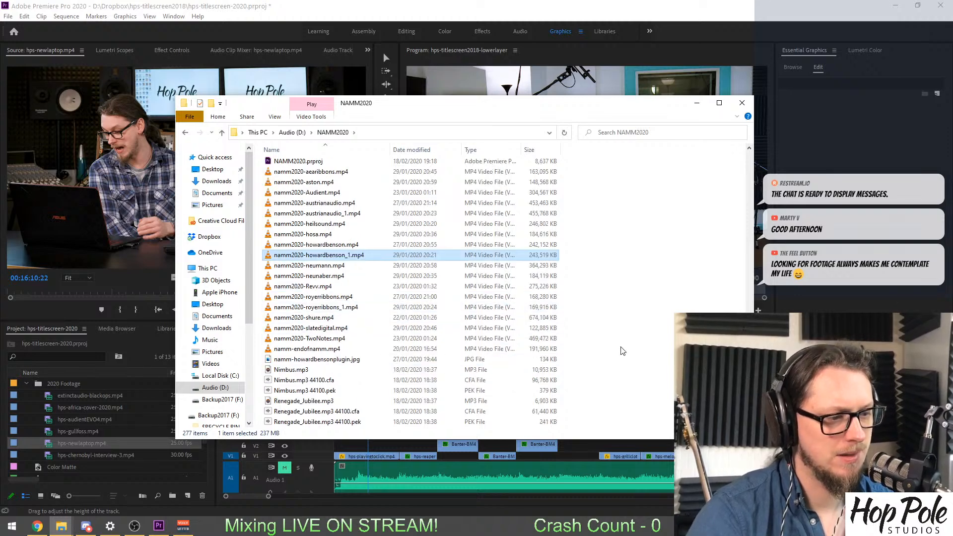
scroll(430, 246, "up", 6)
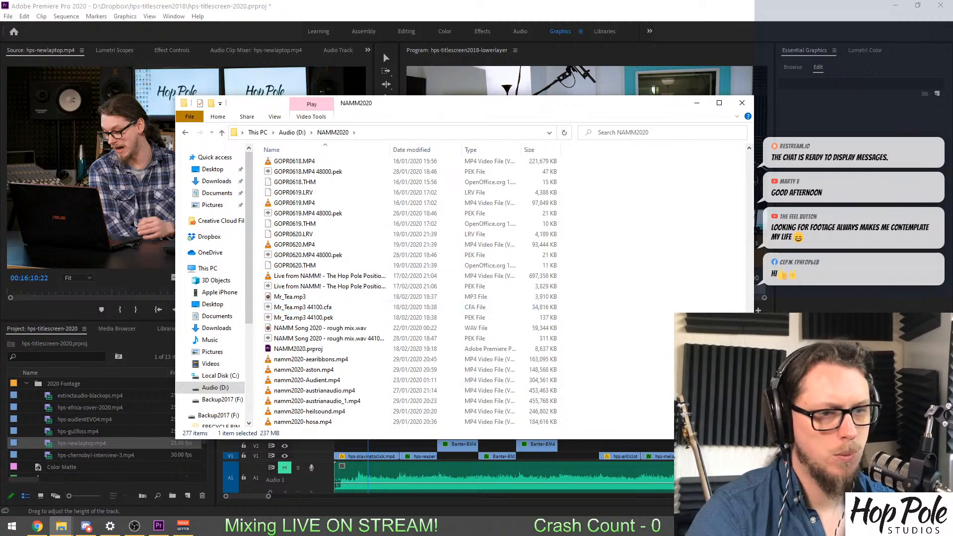
scroll(626, 251, "up", 15)
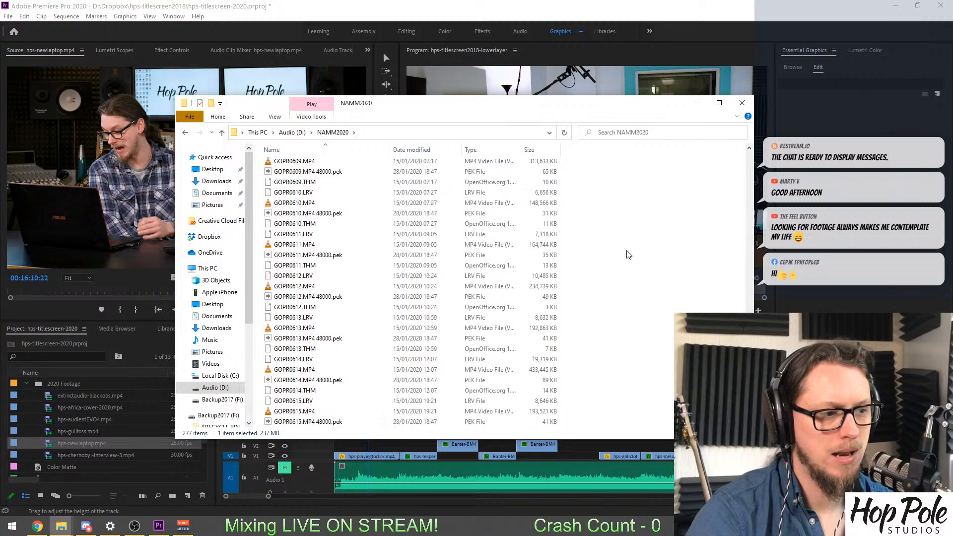
scroll(648, 267, "up", 3)
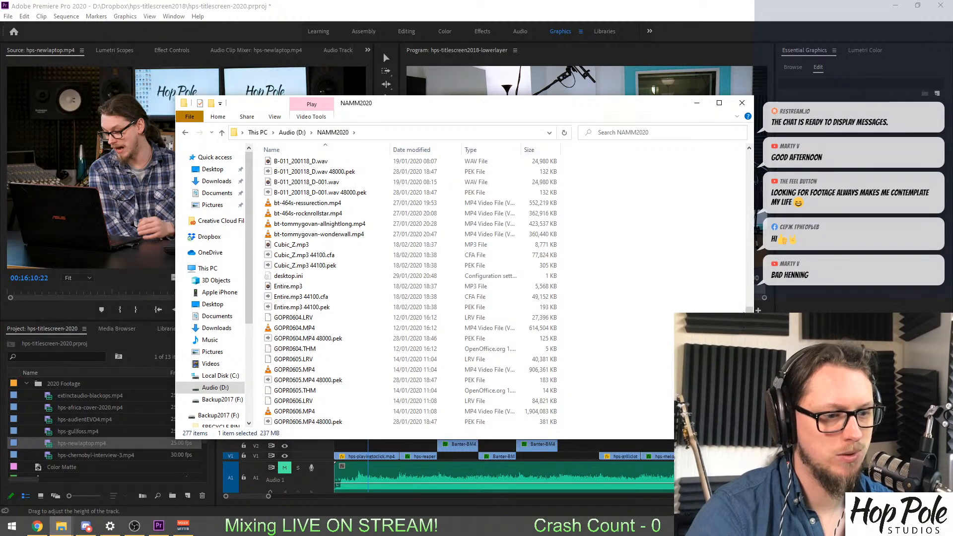
scroll(745, 310, "up", 2)
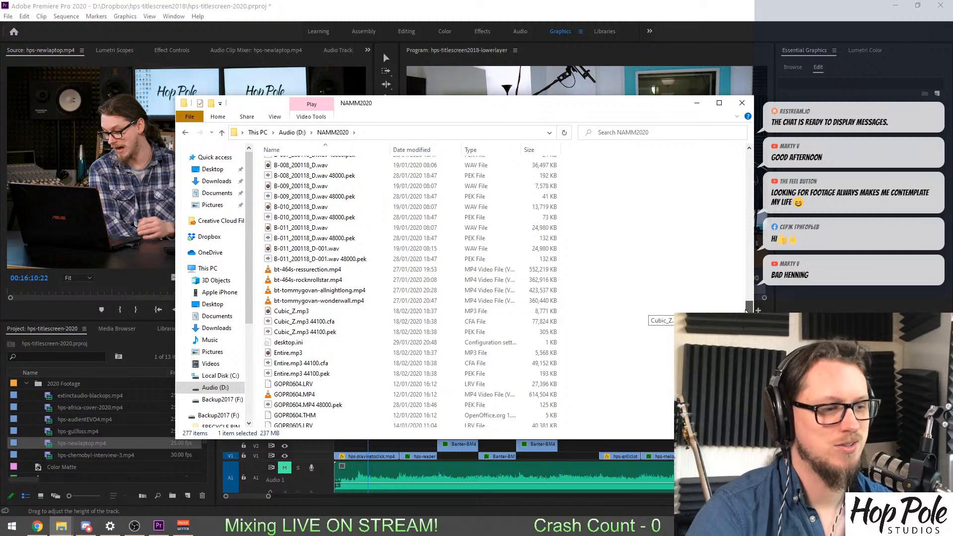
left_click_drag(746, 311, 738, 385)
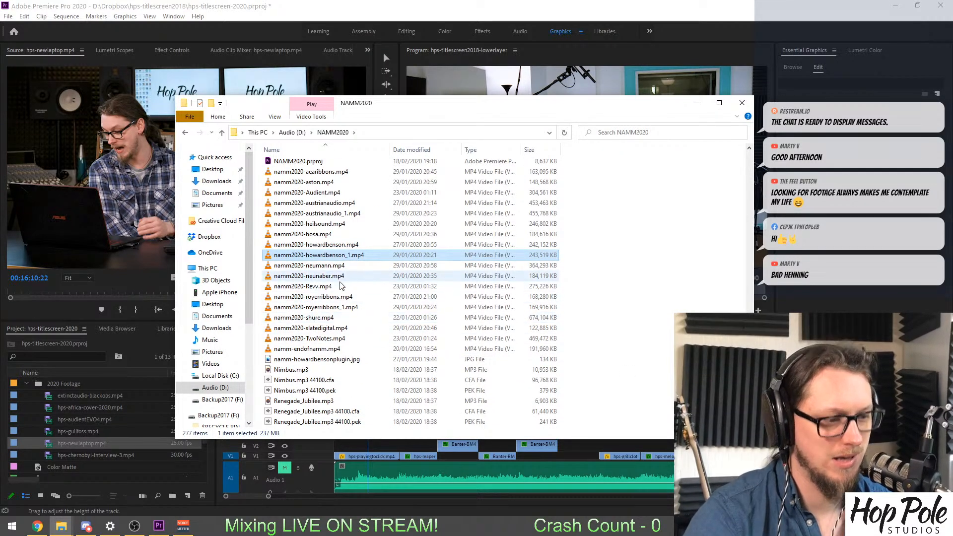
Look through the NAMM Song 2020 folder for video clips and return to the Audio (D:) drive.
key("alt+Up")
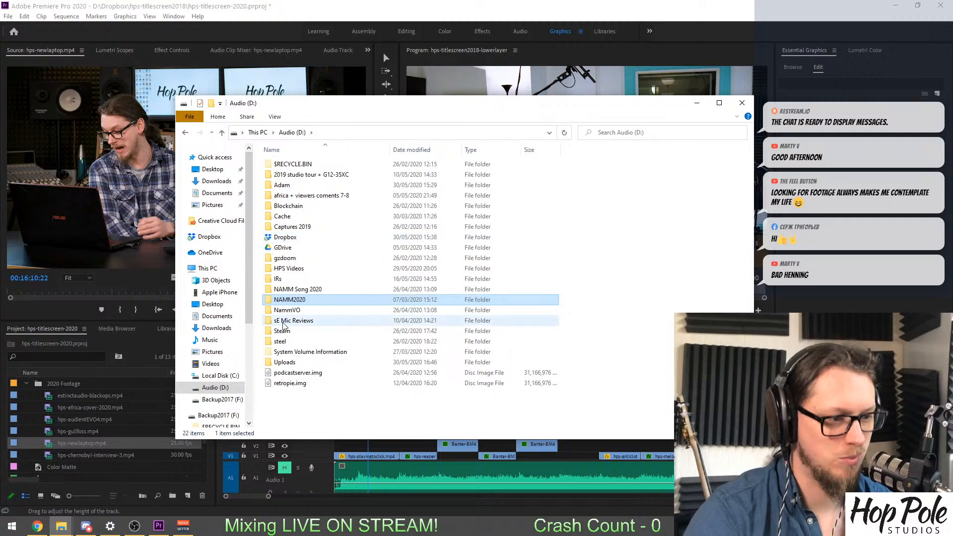
double_click(292, 290)
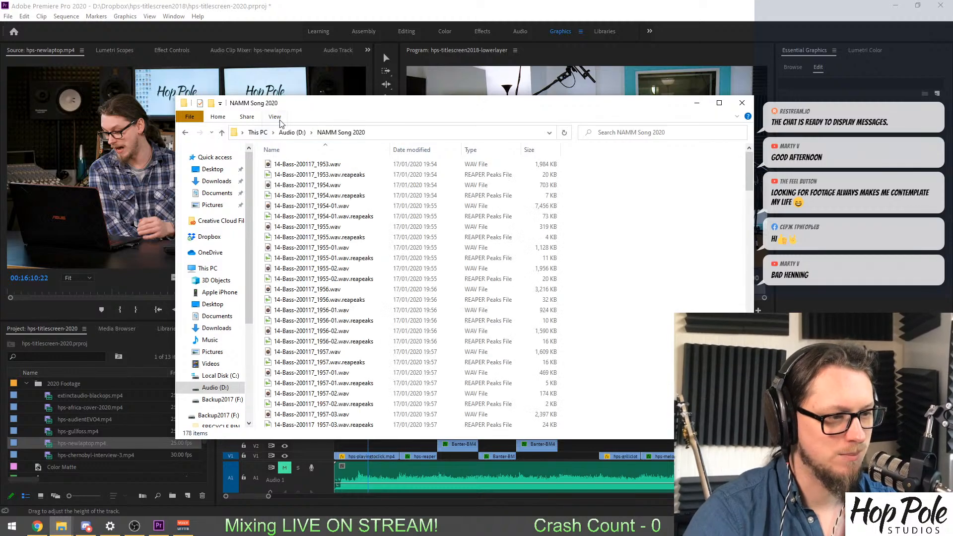
scroll(578, 267, "down", 13)
left_click_drag(747, 229, 480, 135)
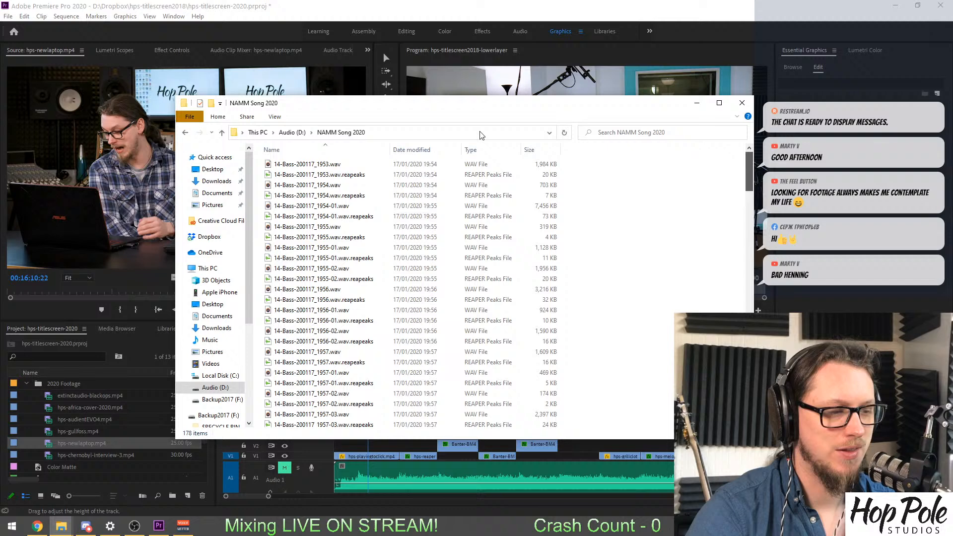
left_click(292, 133)
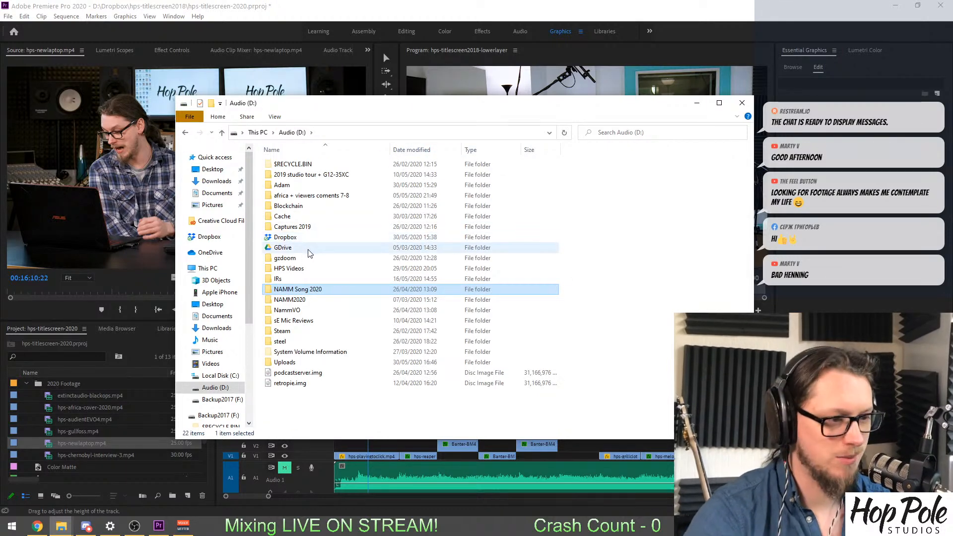
Look through the 2019 studio tour + G12-35XC folder for footage and return to the Audio (D:) drive.
double_click(302, 175)
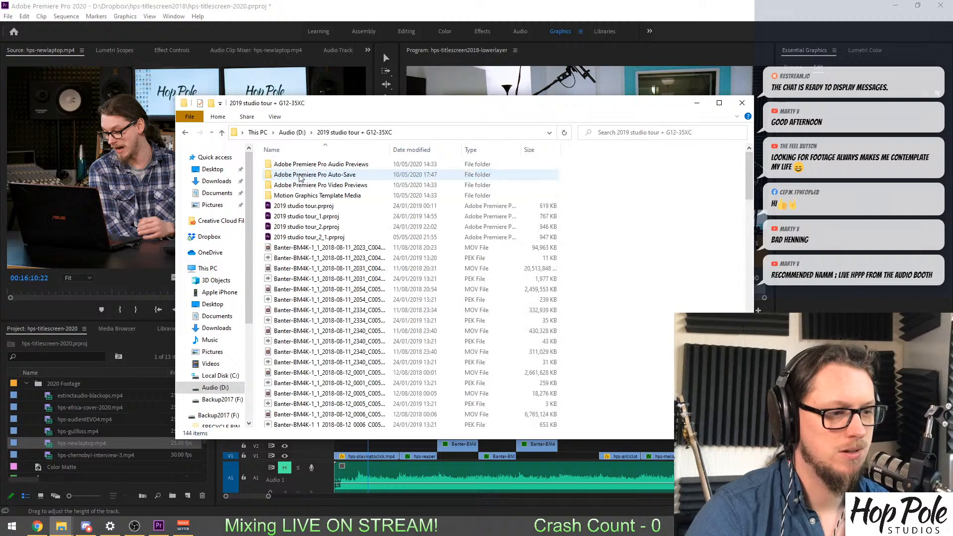
left_click_drag(746, 178, 748, 150)
mouse_move(748, 197)
left_mouse_down()
mouse_move(748, 253)
mouse_move(745, 181)
left_mouse_up()
left_click(291, 133)
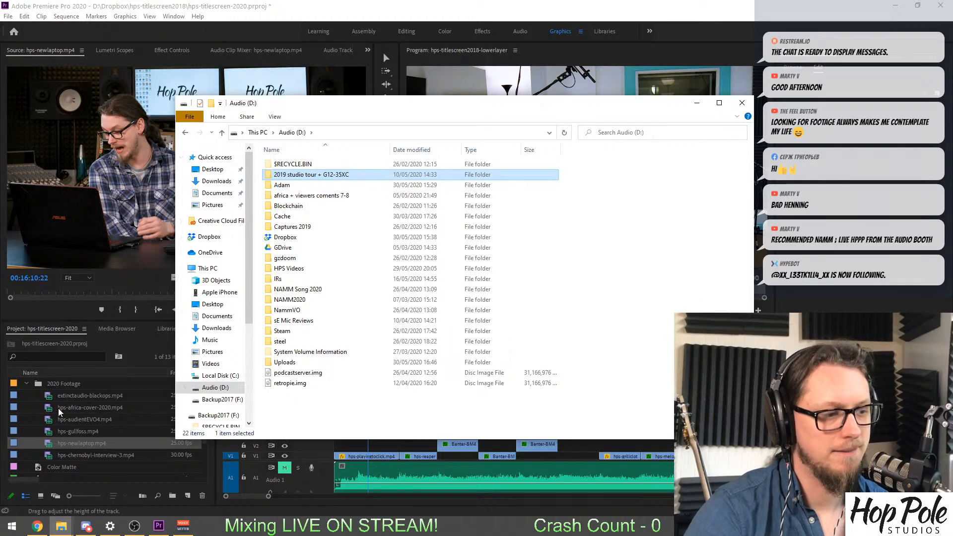
Back in Premiere Pro, load hps-africa-cover-2020.mp4 in the Source monitor and mark In at 00:03:55:24 and Out at 00:04:00:11.
left_click(52, 422)
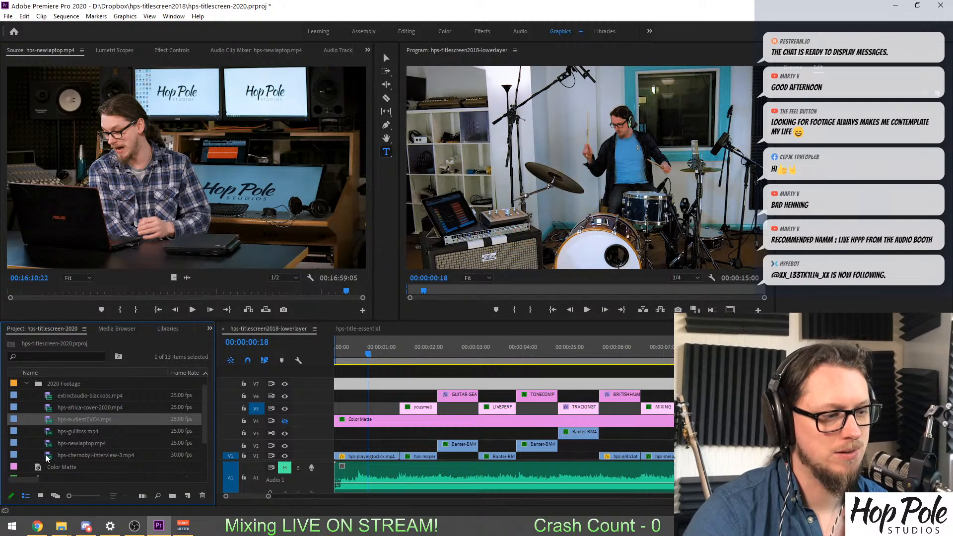
double_click(54, 407)
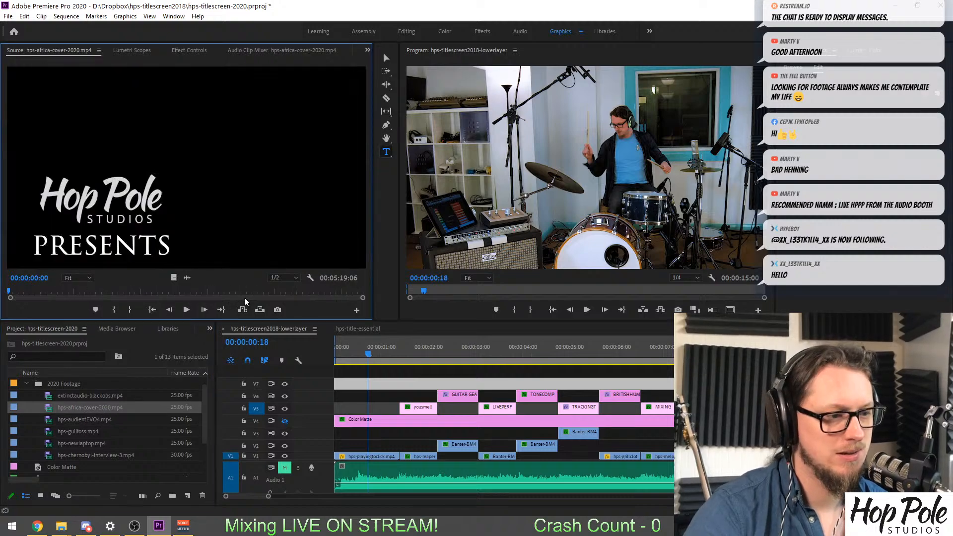
mouse_move(274, 294)
left_mouse_down()
mouse_move(288, 290)
mouse_move(268, 293)
left_mouse_up()
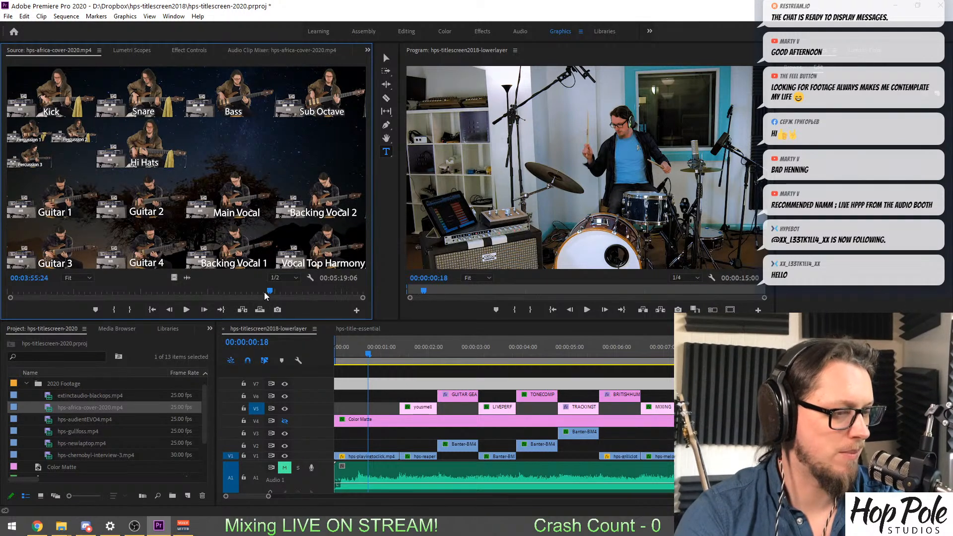
key("i")
left_click_drag(269, 294, 276, 291)
key("o")
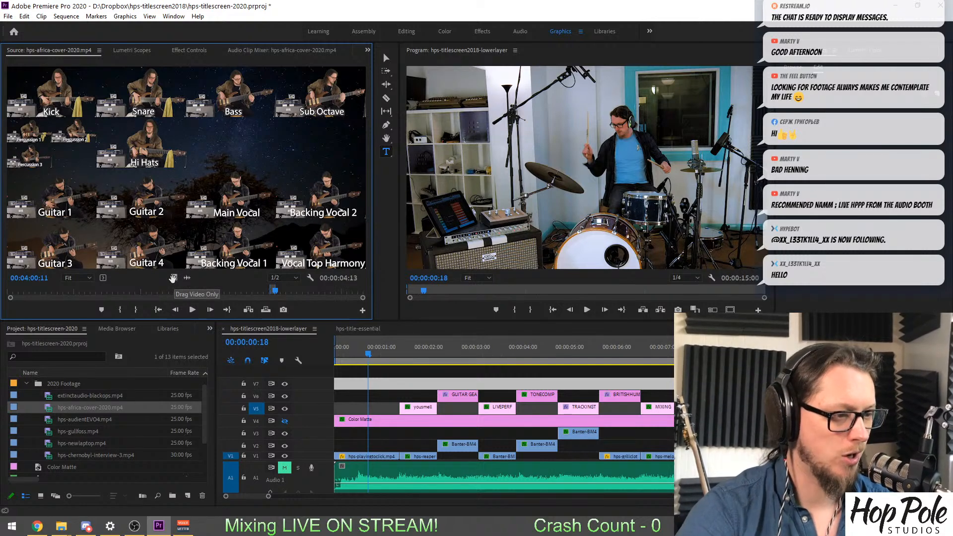
Place only the video of the marked africa cover clip on V3, fit it under the LIVE PERFORMANCE title, and check the shot.
left_click_drag(173, 278, 350, 437)
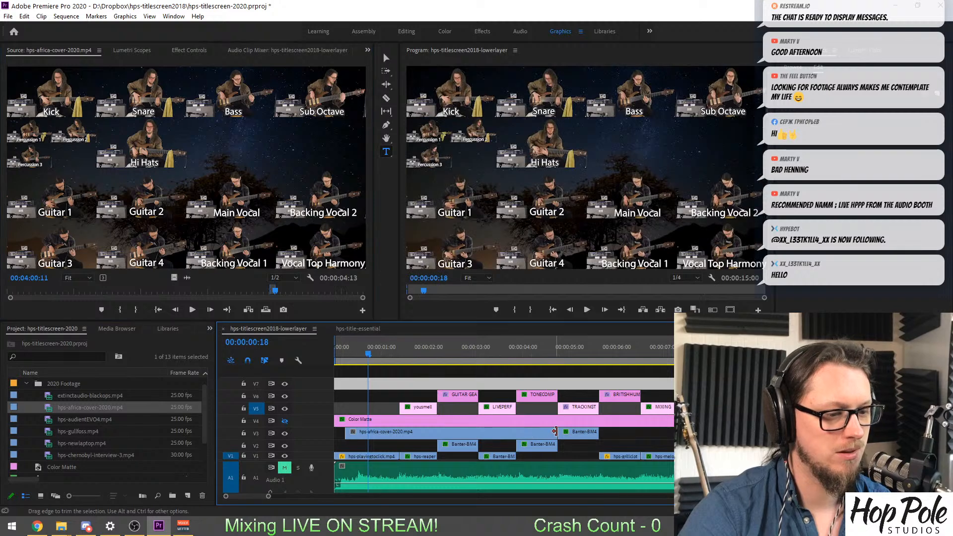
left_click_drag(556, 433, 515, 433)
left_click(502, 349)
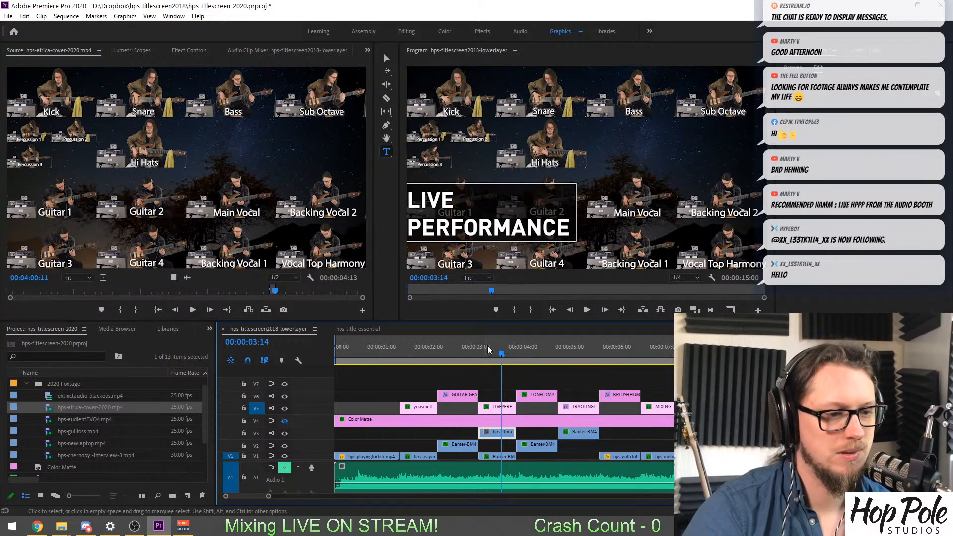
mouse_move(493, 352)
left_mouse_down()
mouse_move(528, 352)
mouse_move(408, 357)
mouse_move(486, 365)
left_mouse_up()
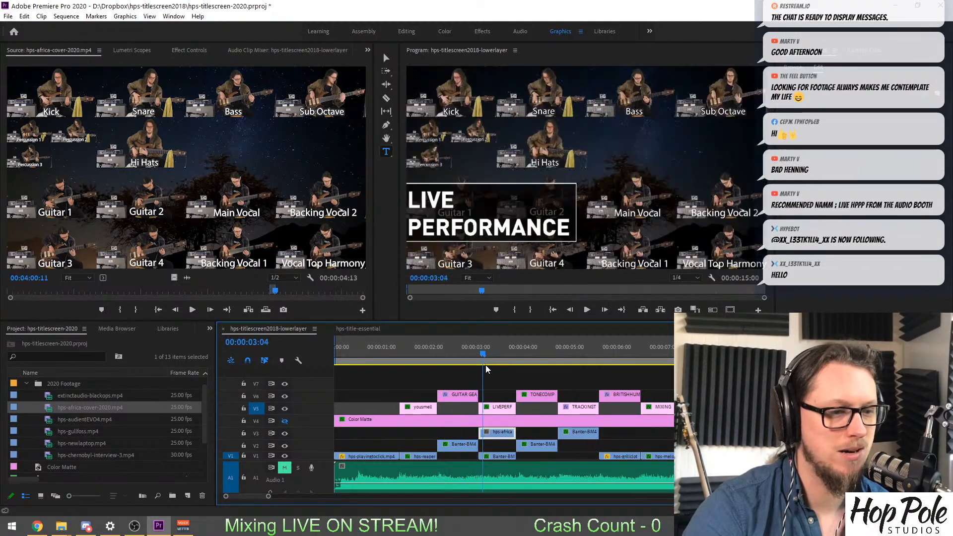
Load hps-audientEVO4.mp4 in the Source monitor and mark In at 00:00:53:01 and Out at 00:00:54:19.
left_click(45, 422)
double_click(45, 421)
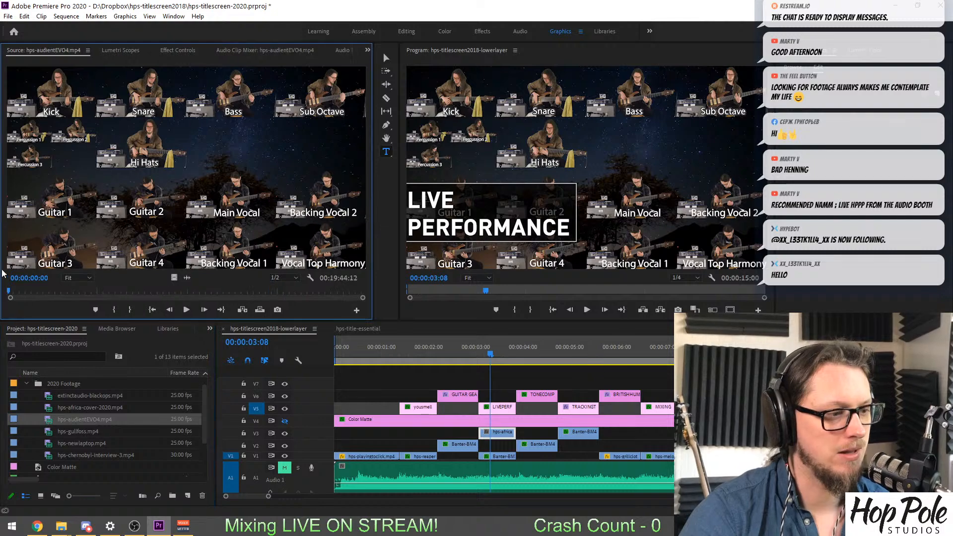
mouse_move(30, 288)
left_mouse_down()
mouse_move(115, 308)
mouse_move(160, 306)
mouse_move(15, 298)
mouse_move(25, 299)
left_mouse_up()
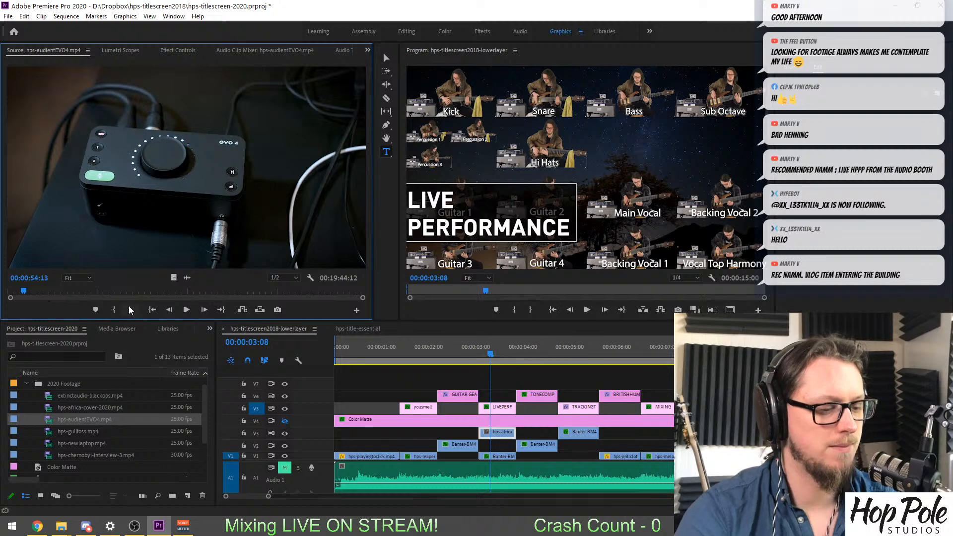
key("space")
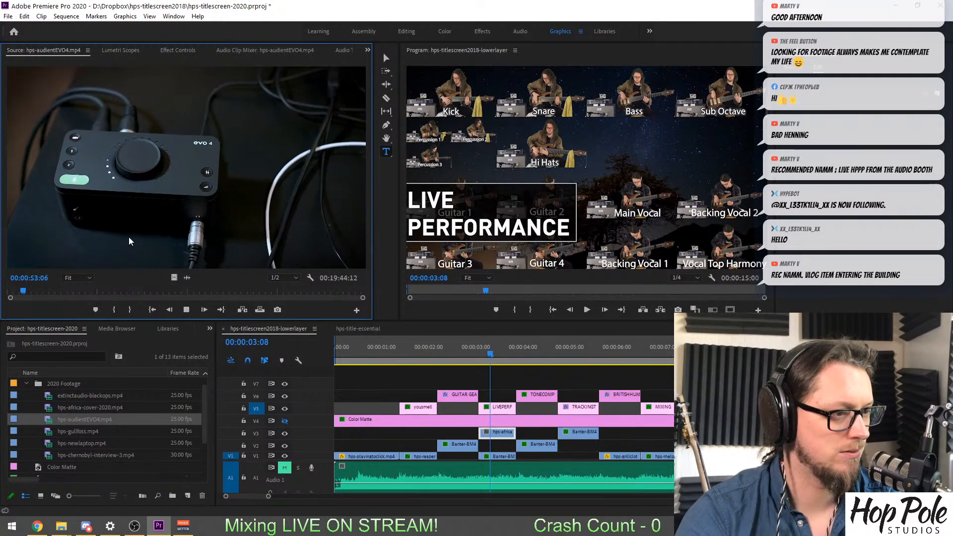
key("space")
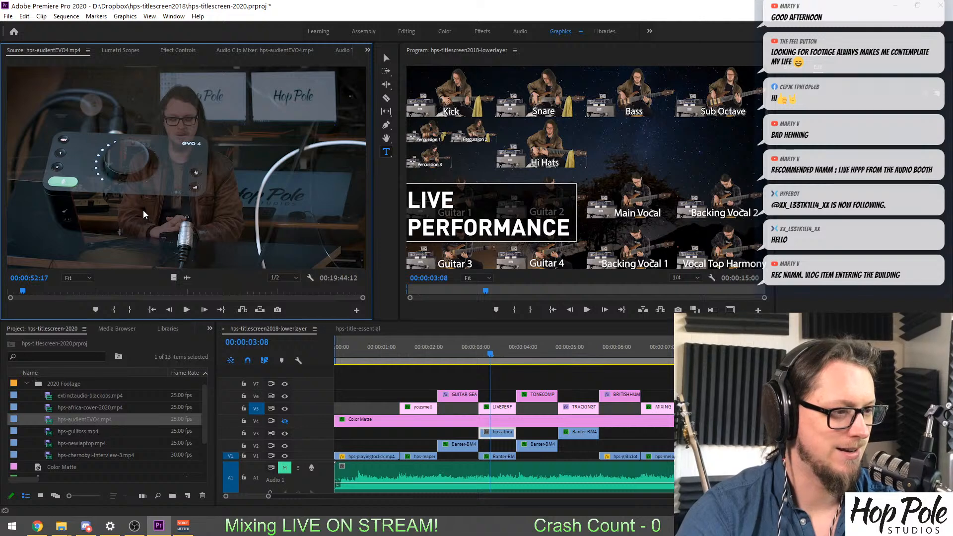
key("Right")
key("Right")
key("Right")
key("Right")
key("Right")
key("Right")
key("Right")
key("Right")
key("Right")
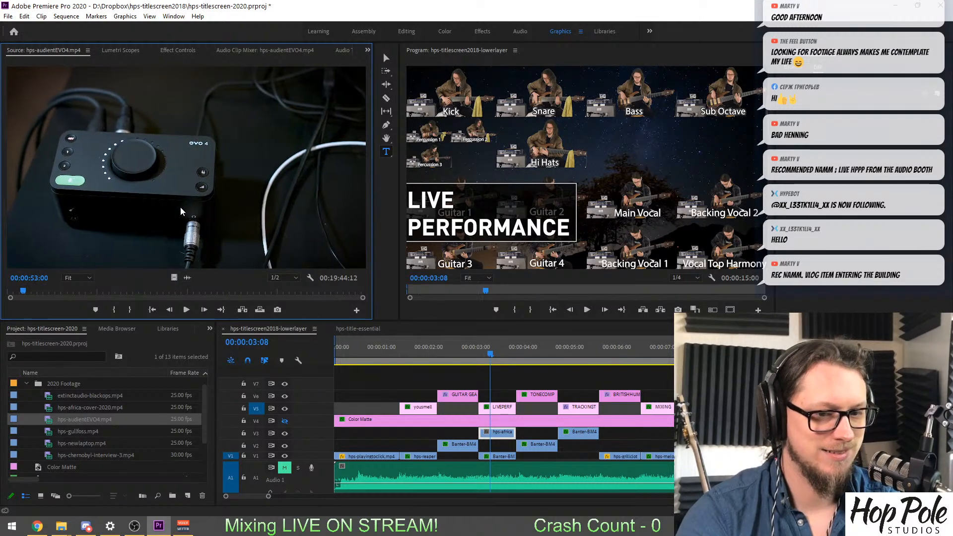
key("i")
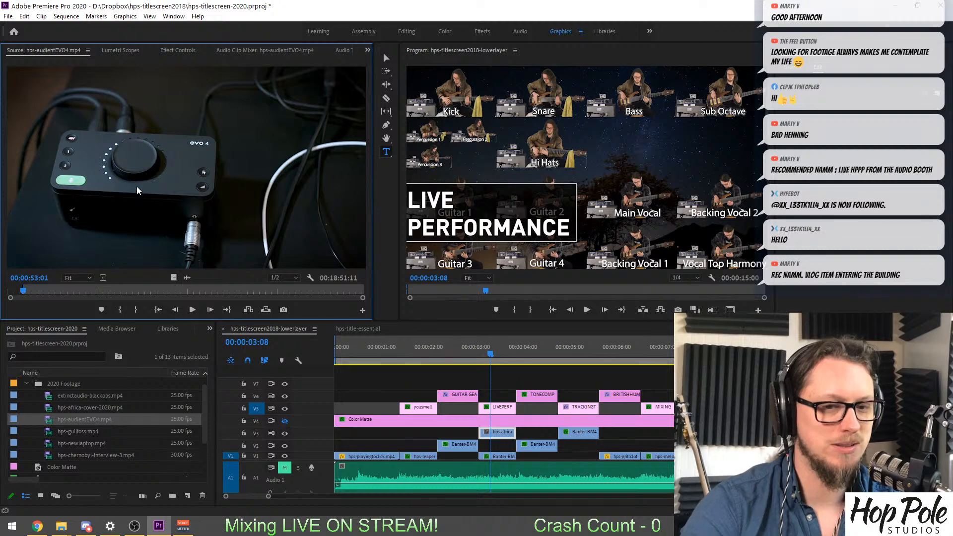
key("space")
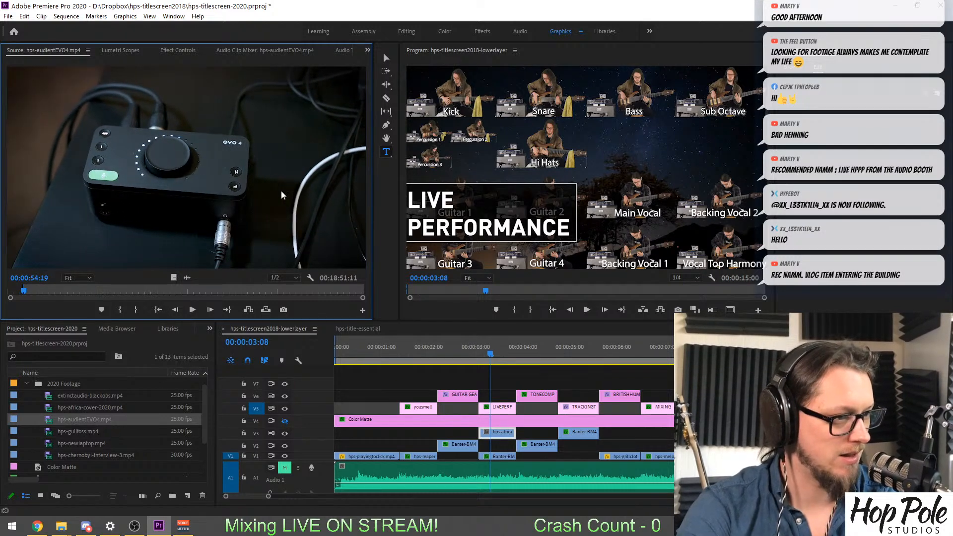
key("o")
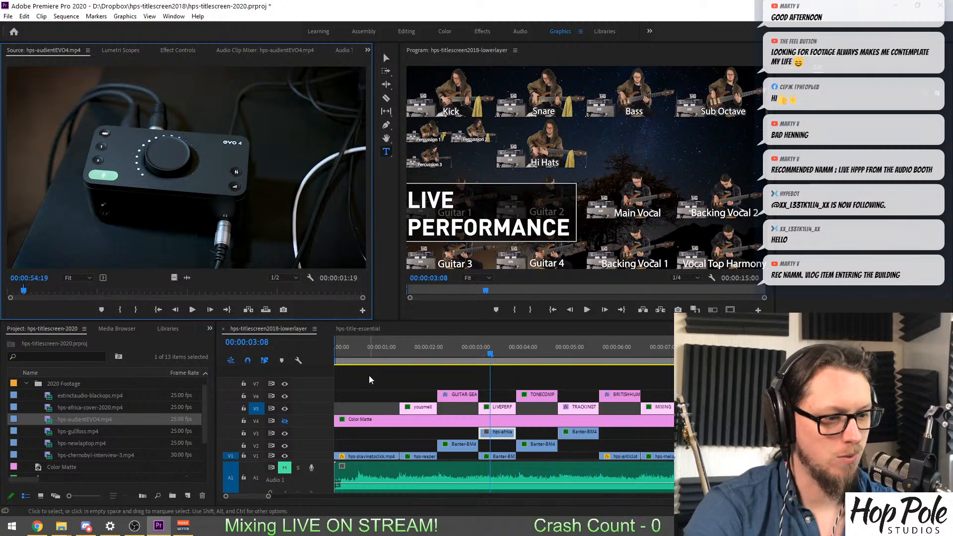
Place only the video of the marked EVO4 clip on V3 under the GUITAR GEAR REVIEWS title and check the preceding "you smell" shot.
left_click_drag(173, 279, 432, 434)
left_click(458, 349)
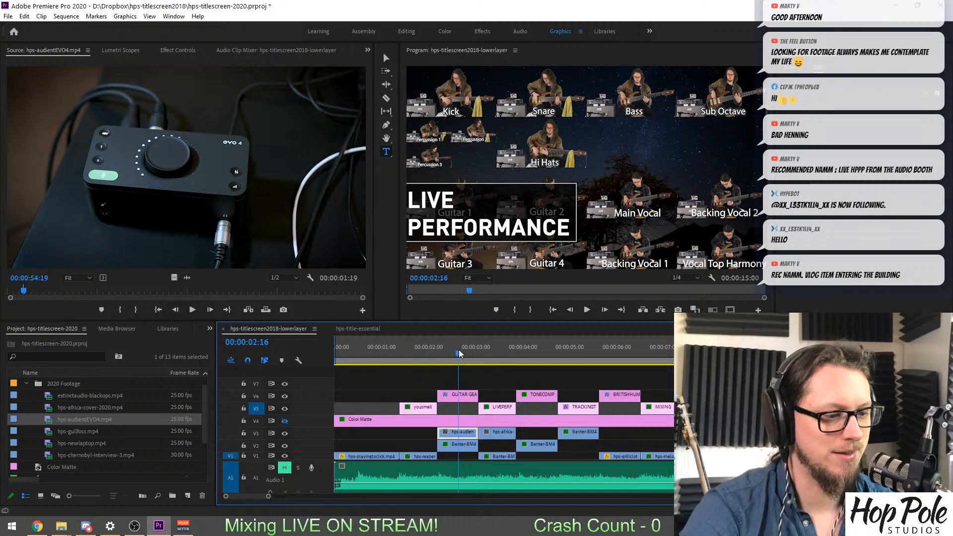
left_click_drag(466, 354, 423, 367)
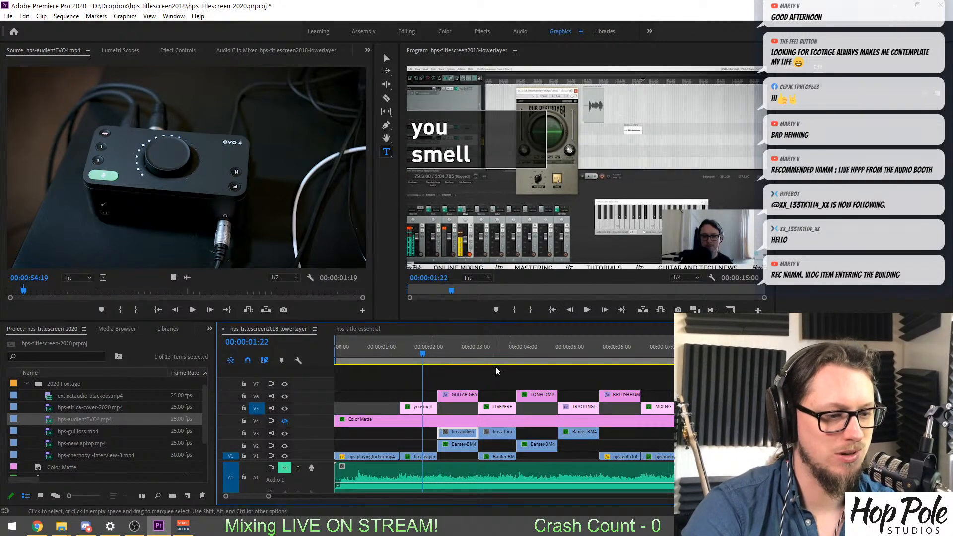
key("equal")
key("equal")
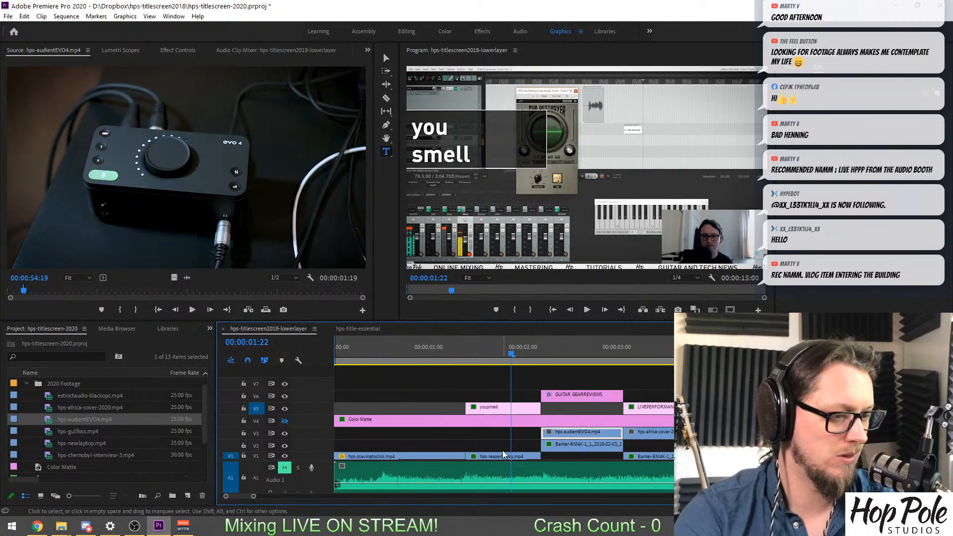
key("minus")
key("minus")
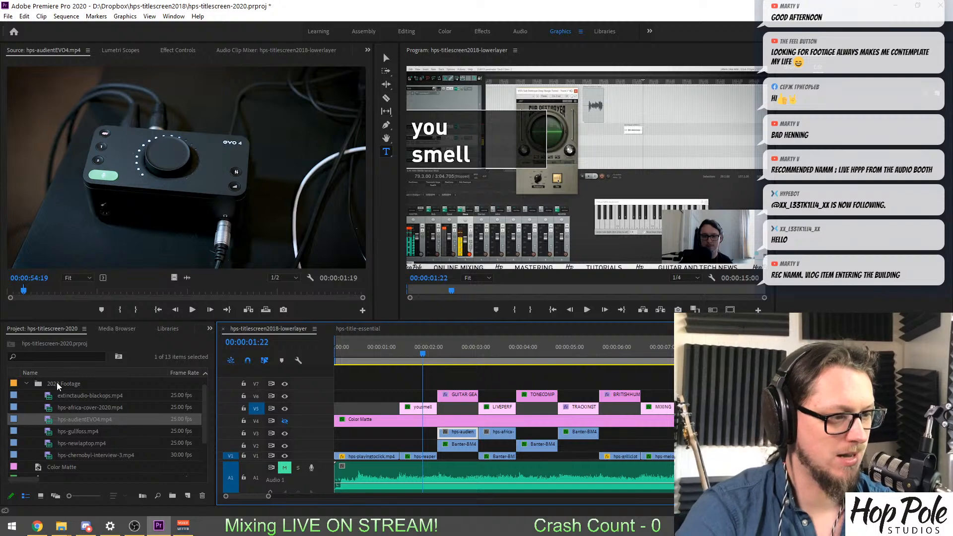
Switch to File Explorer's Audio (D:) window, decline the VLC update, close VLC, and import PMA-ReaperCourse-Part1.mp4 into the Premiere Pro project.
left_click(63, 526)
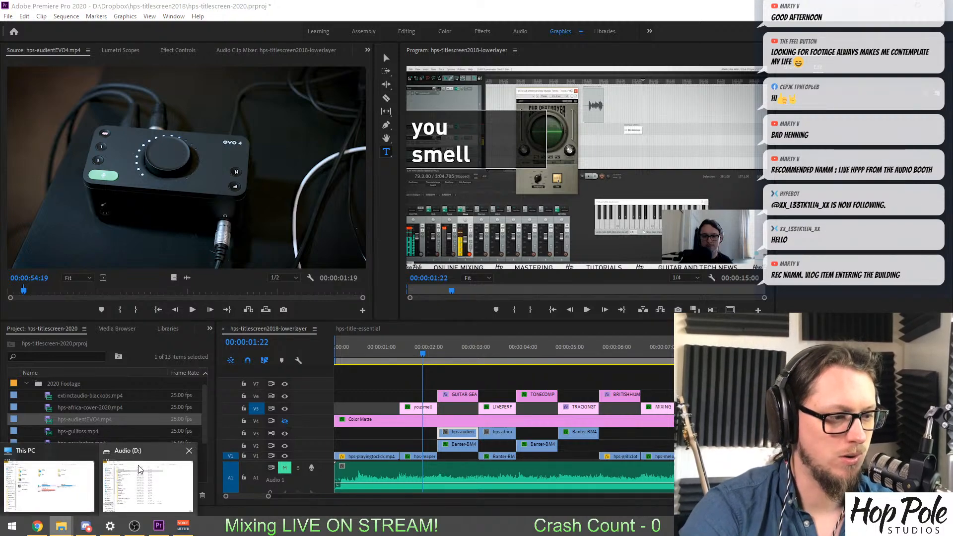
left_click(148, 485)
left_click_drag(488, 108, 952, 108)
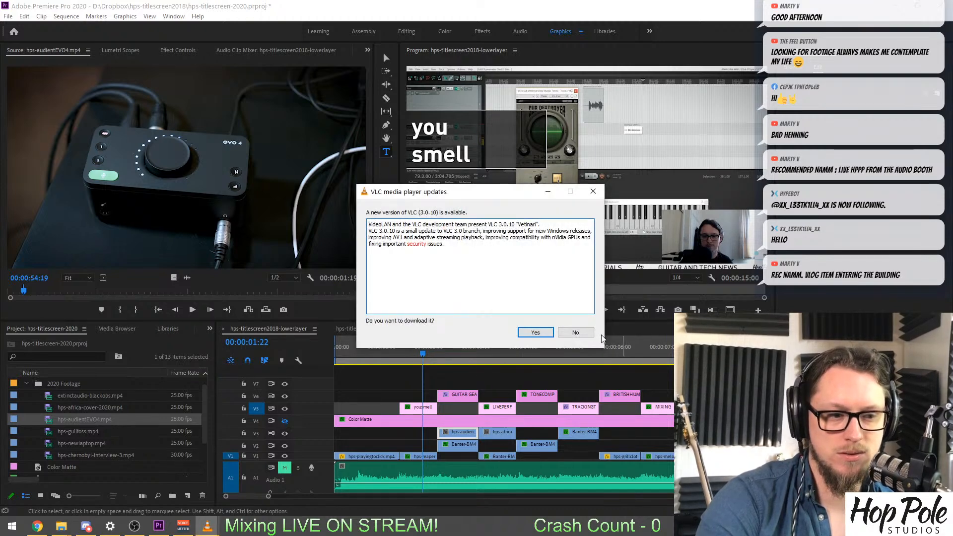
left_click(575, 332)
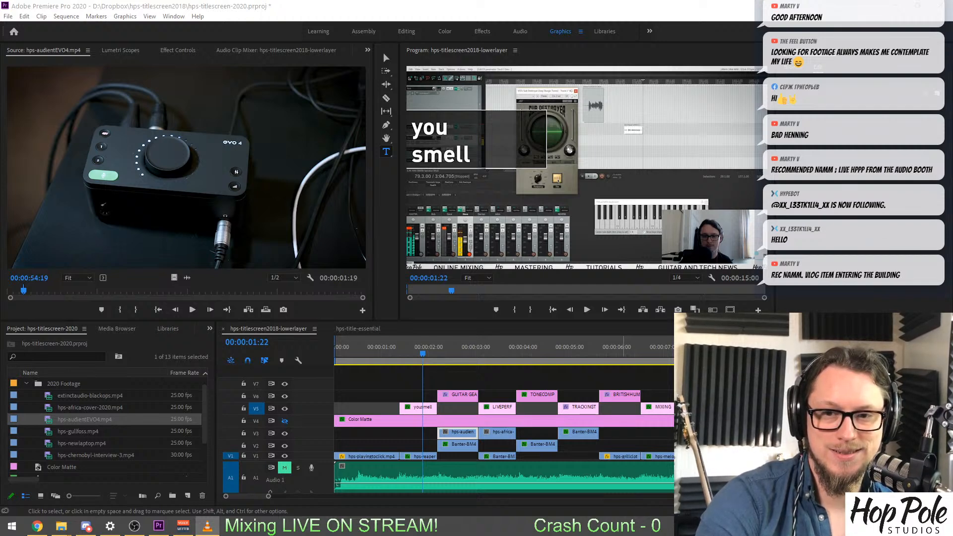
key("alt+F4")
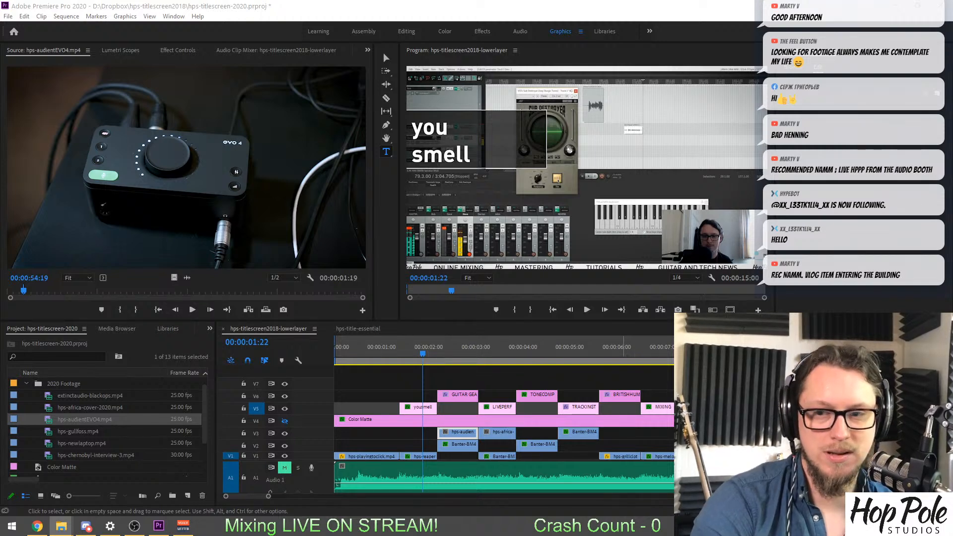
left_click_drag(279, 405, 67, 386)
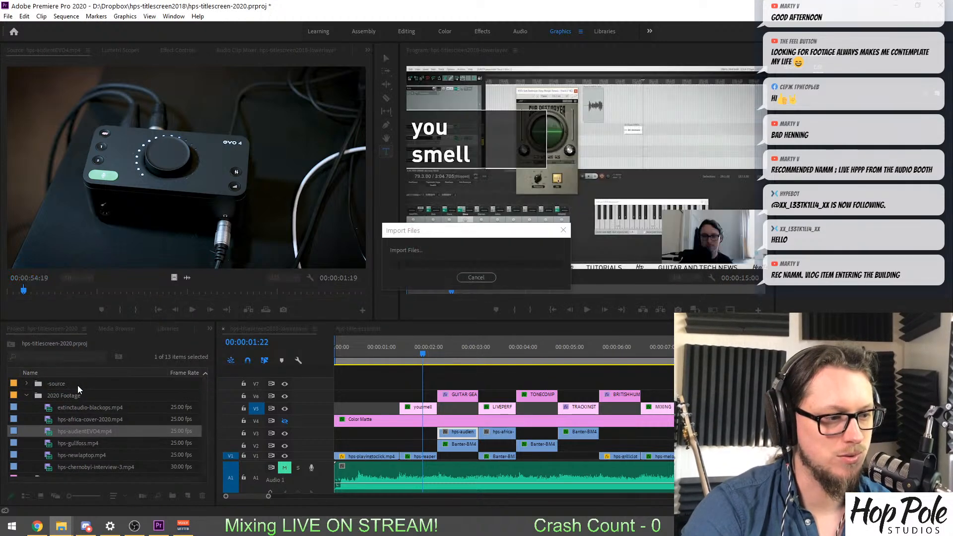
Look through the 2020 Footage and -source bins for the imported PMA-ReaperCourse-Part1.mp4 and collapse the -source bin again.
scroll(60, 431, "down", 1)
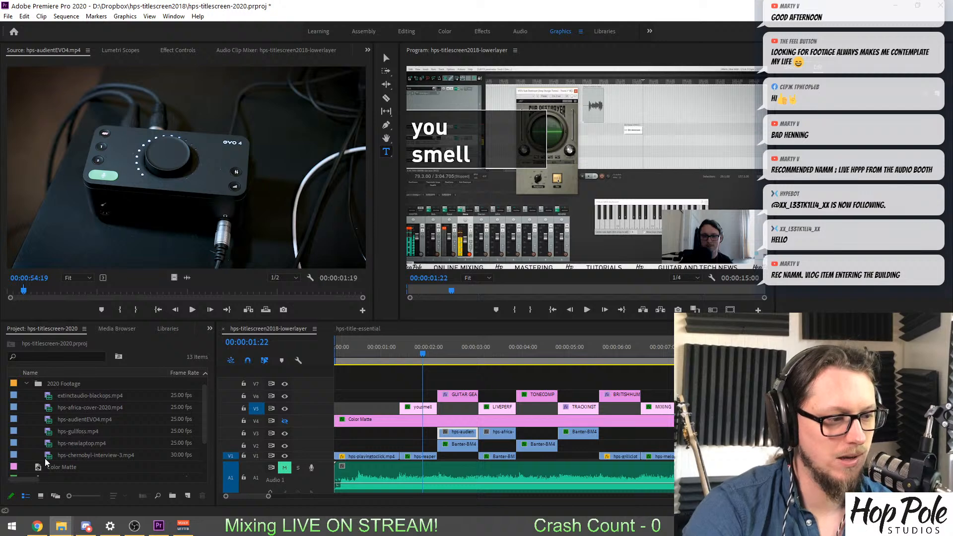
scroll(47, 404, "up", 1)
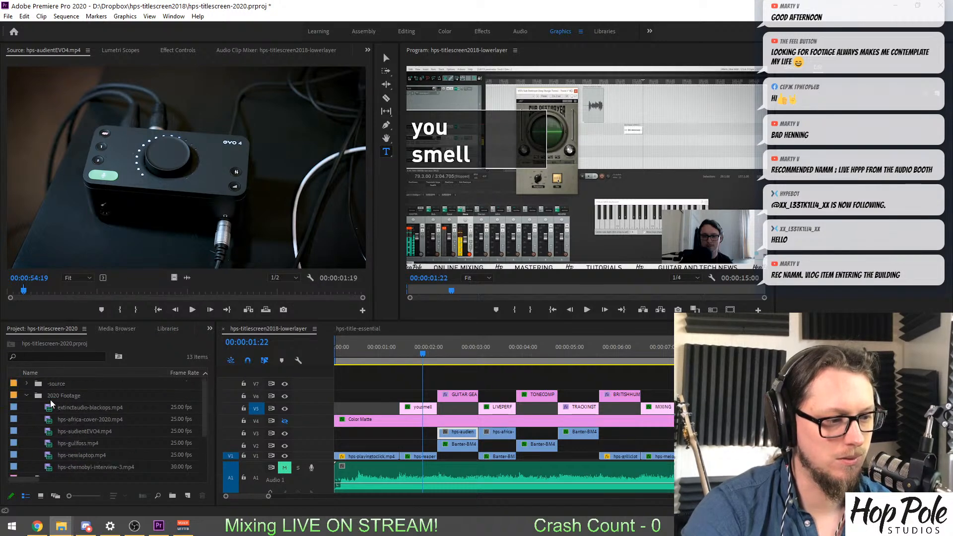
left_click(28, 384)
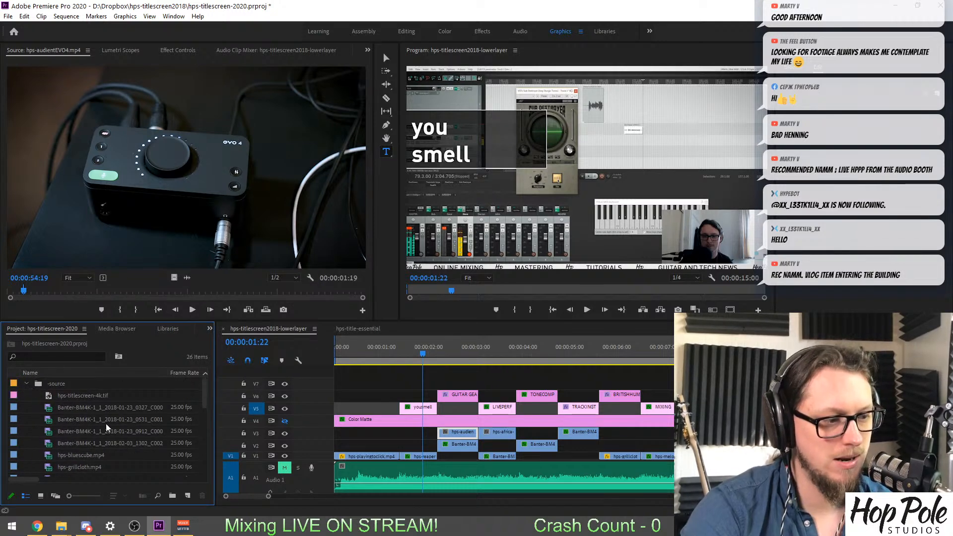
scroll(112, 419, "down", 4)
left_click(103, 442)
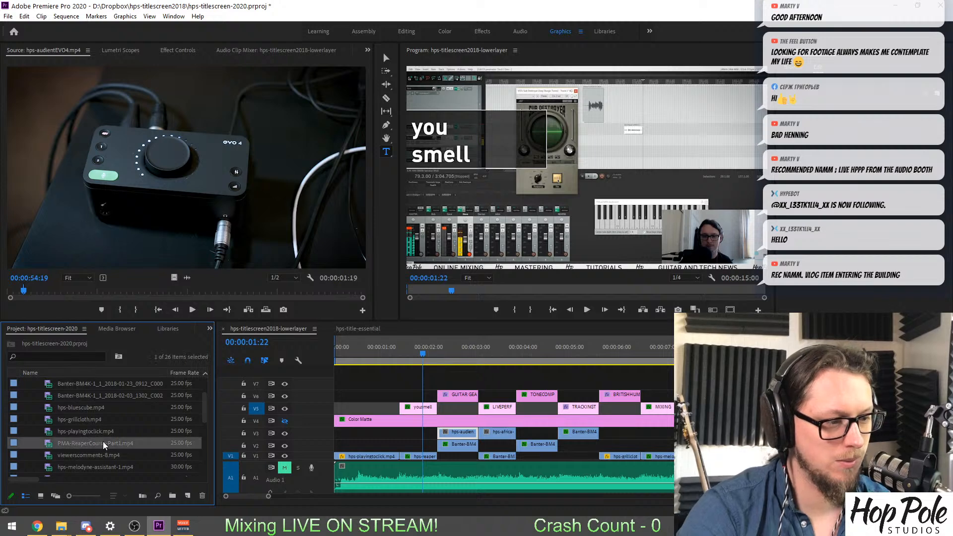
scroll(22, 439, "up", 4)
left_click(28, 385)
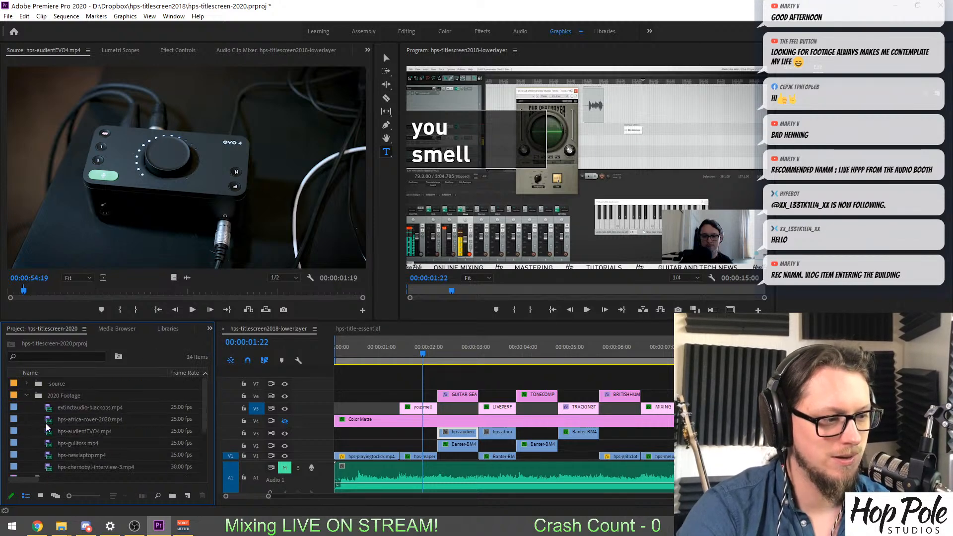
Load the root-level PMA-ReaperCourse-Part1.mp4 in the Source monitor and mark In at 00:00:10:07 and Out at 00:00:14:24.
scroll(47, 428, "down", 4)
double_click(37, 455)
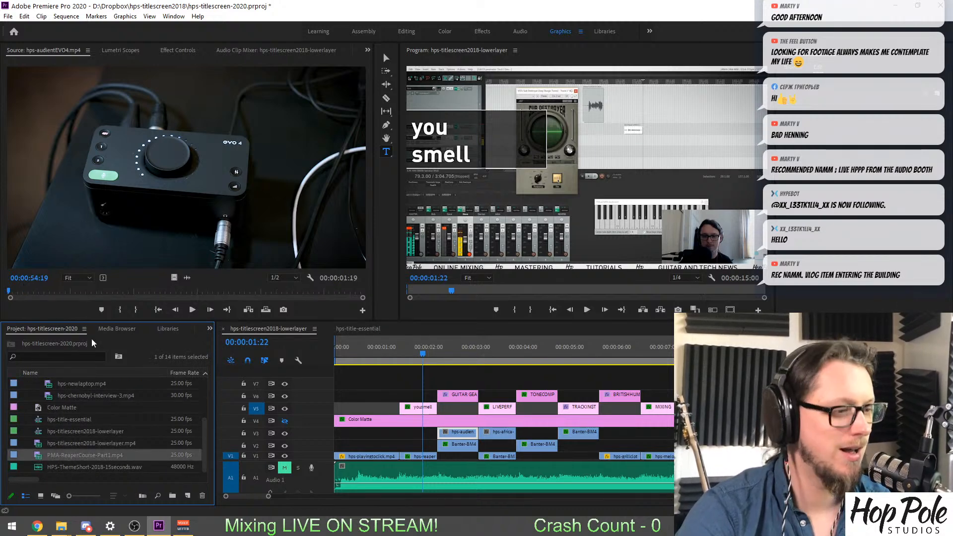
left_click_drag(52, 292, 18, 292)
key("space")
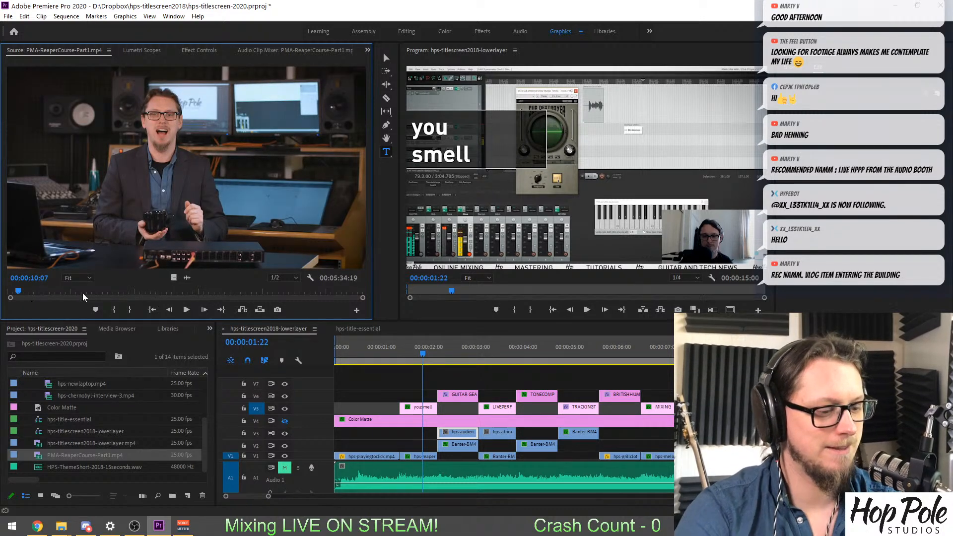
key("i")
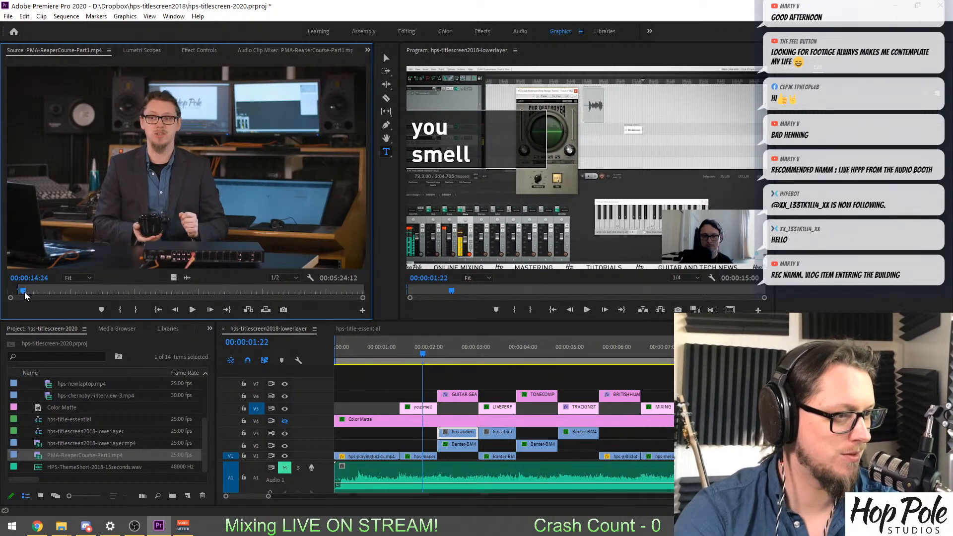
key("o")
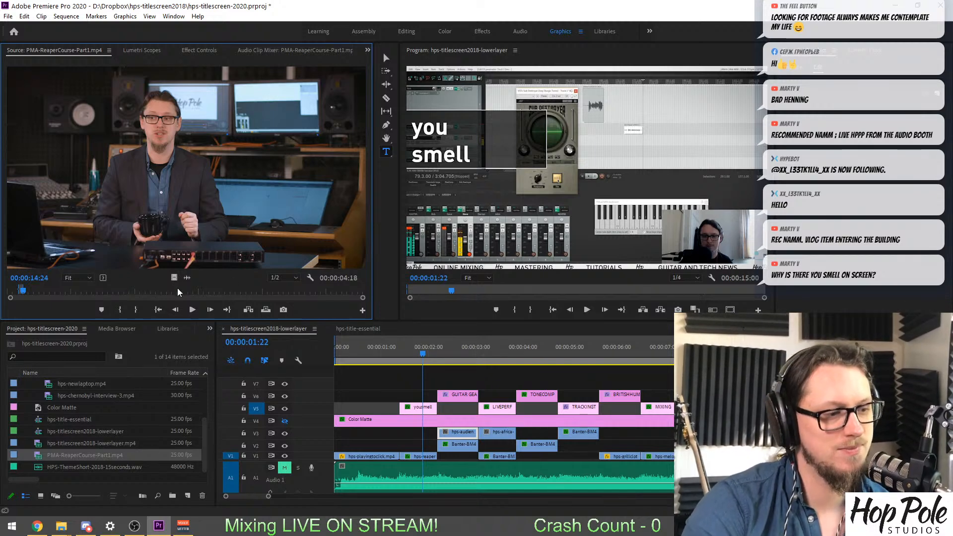
Shorten the marked range of the Reaper course clip by setting its Out point to 00:00:11:23.
left_click_drag(174, 276, 116, 155)
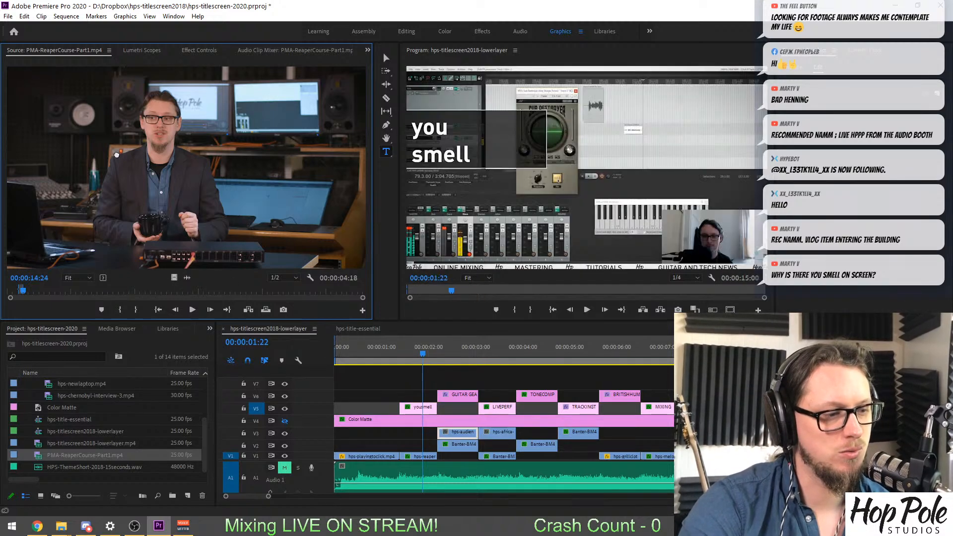
key("equal")
key("equal")
key("equal")
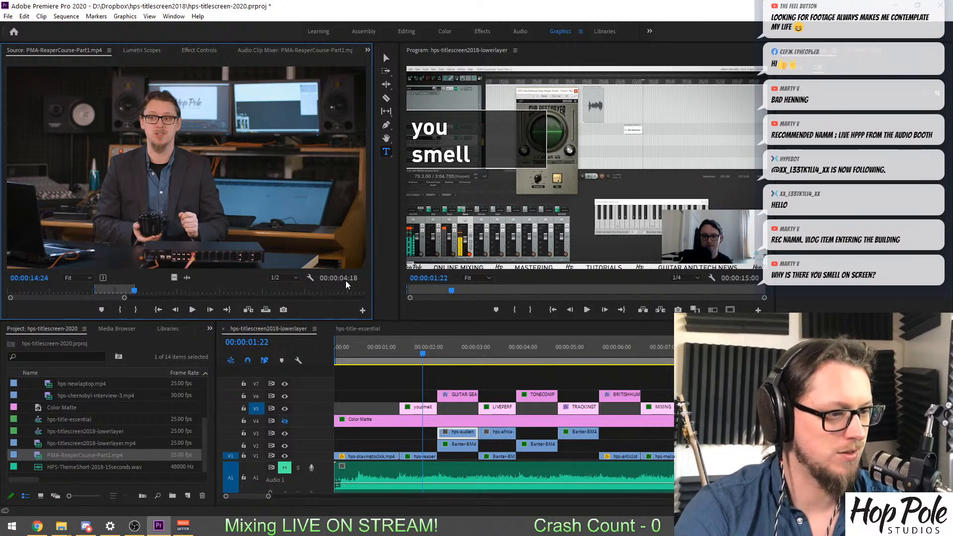
key("space")
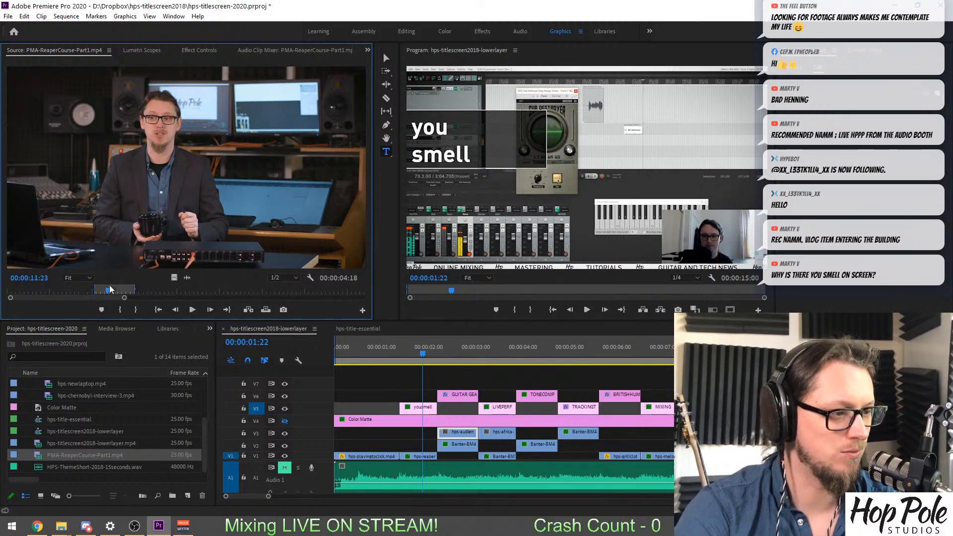
key("o")
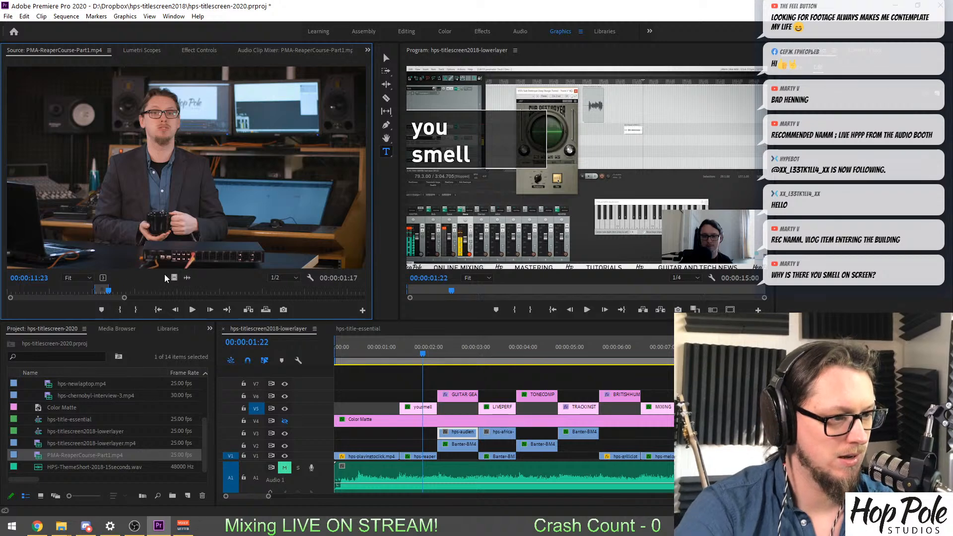
Try the marked Reaper course video on V3 before the EVO4 shot and at the sequence start, and delete it from the timeline.
left_click_drag(172, 279, 434, 436)
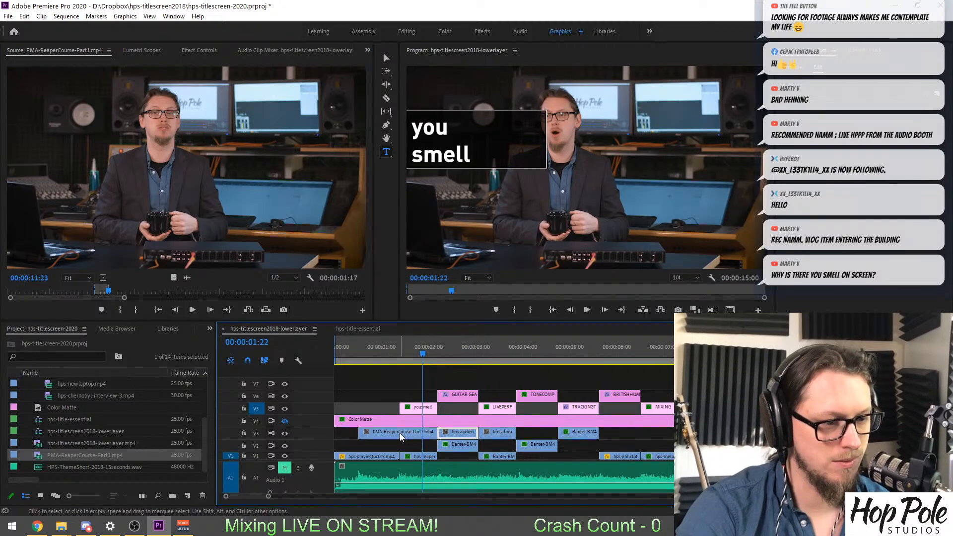
left_click(452, 353)
left_click_drag(454, 351, 386, 358)
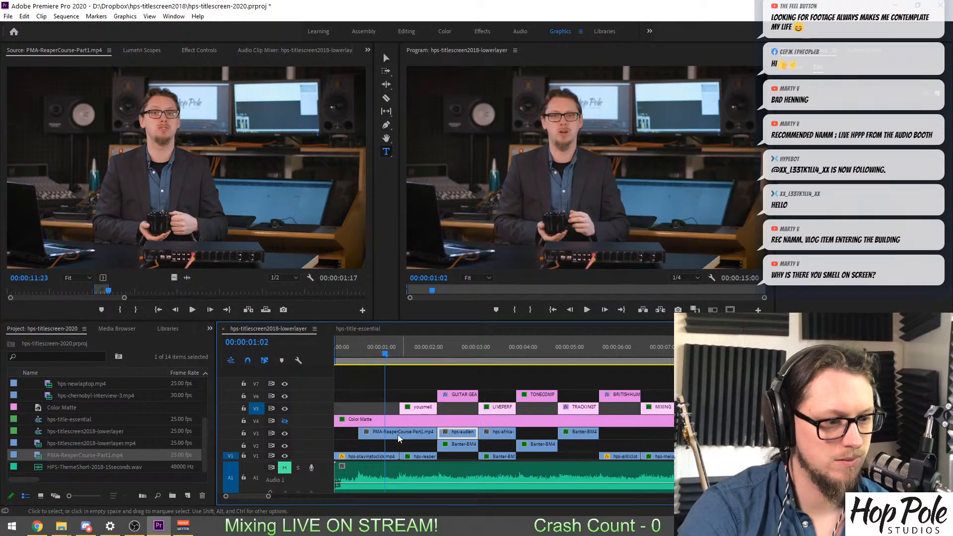
left_click_drag(398, 434, 380, 366)
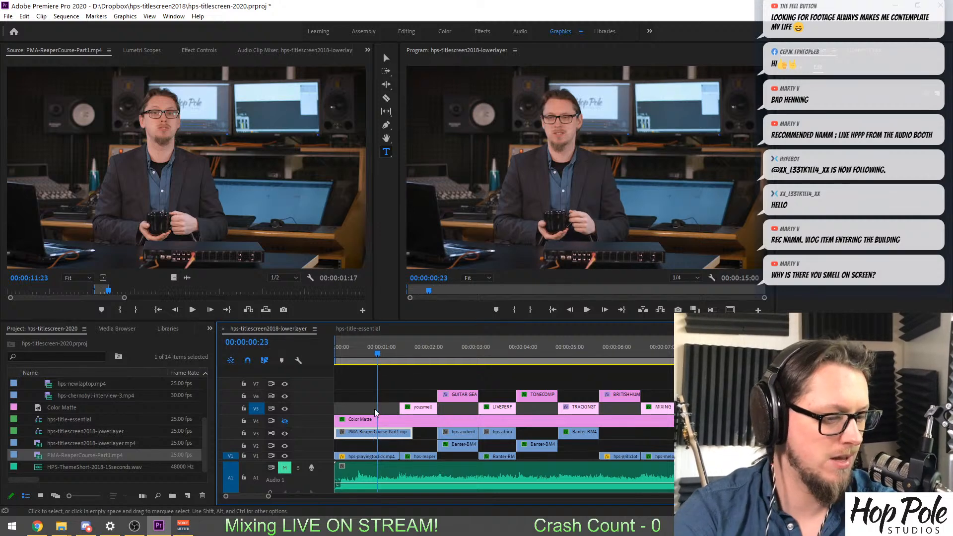
key("Delete")
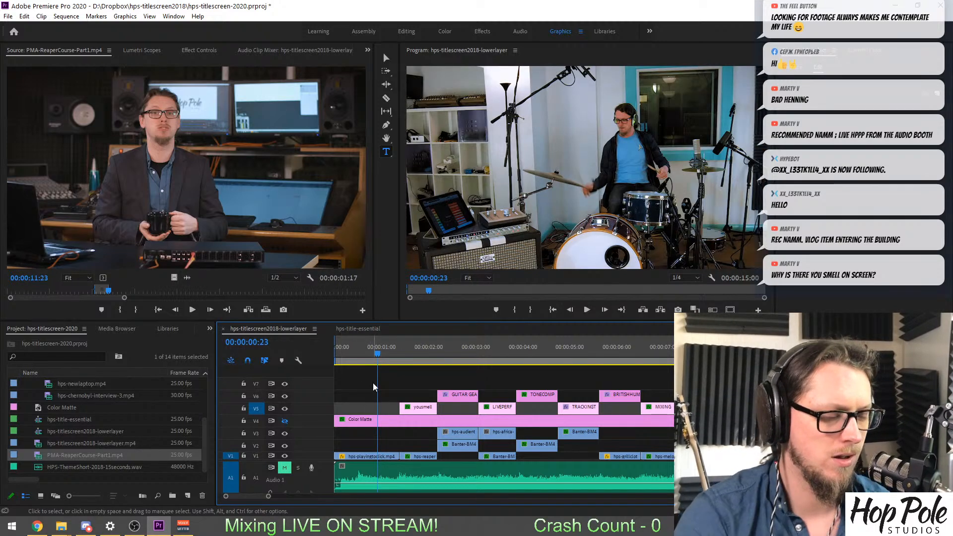
scroll(74, 419, "up", 3)
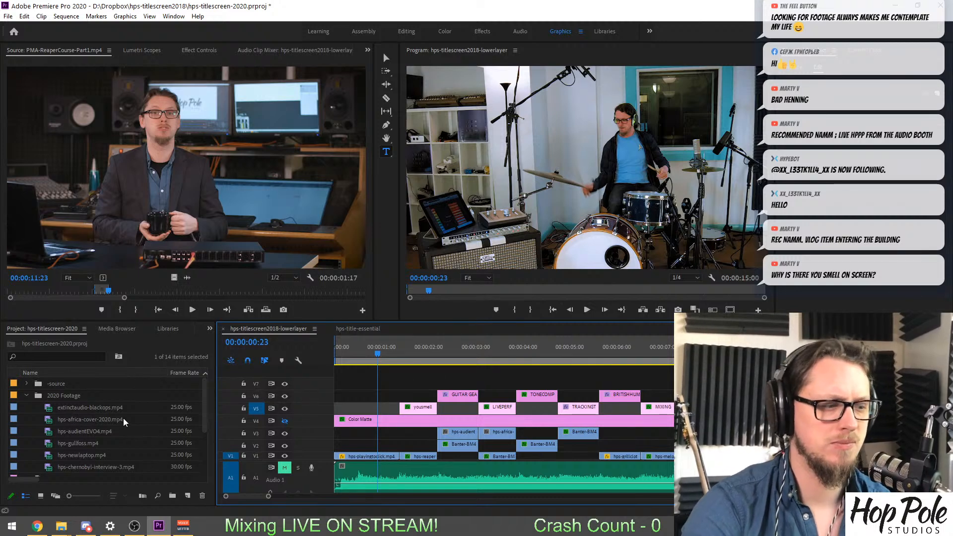
Replace the "you smell" title text with the viewer's first name followed by "is awesome".
key("alt+Tab")
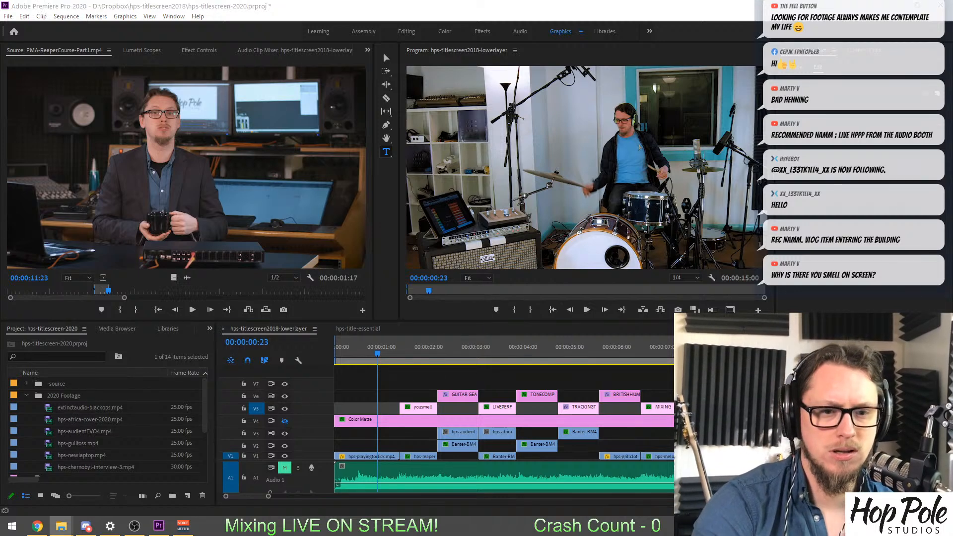
left_click(418, 354)
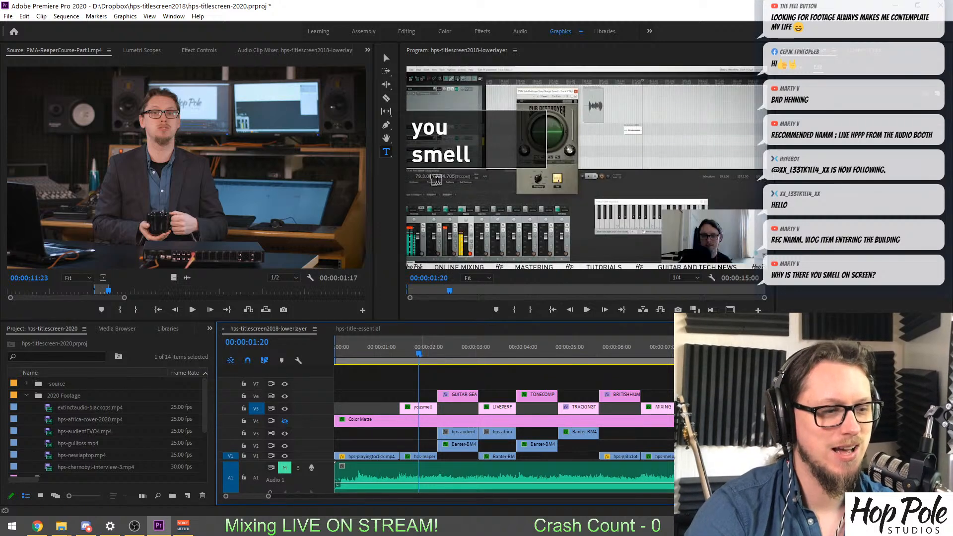
left_click(467, 156)
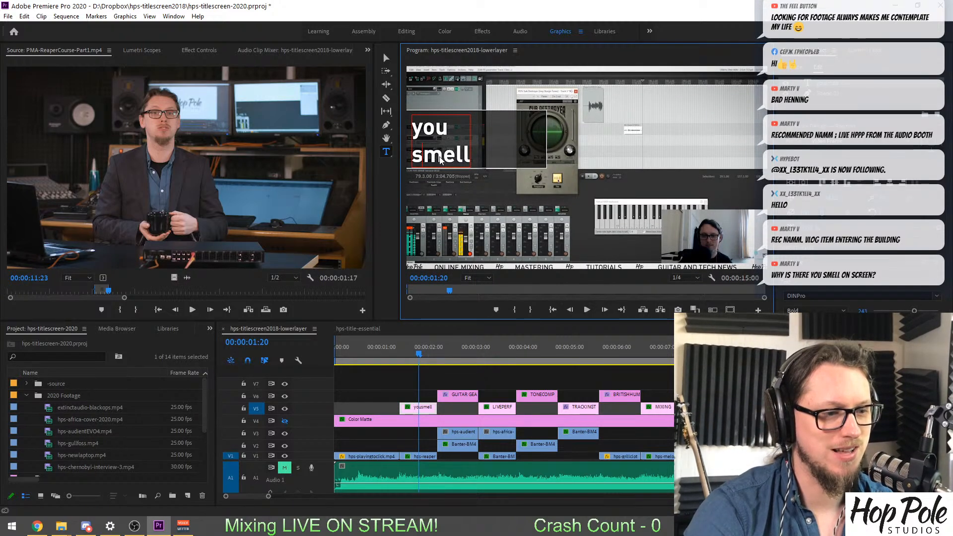
left_click_drag(439, 157, 347, 124)
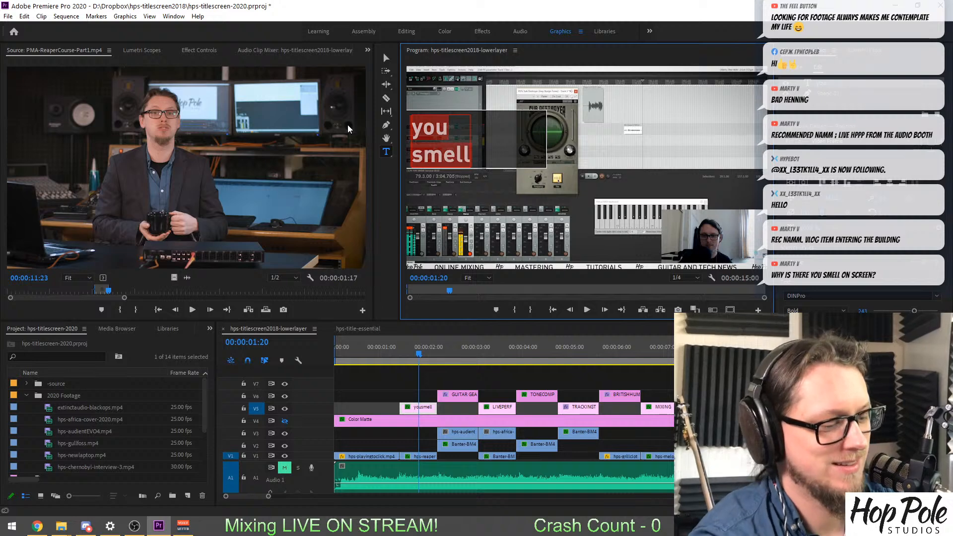
type("Marty")
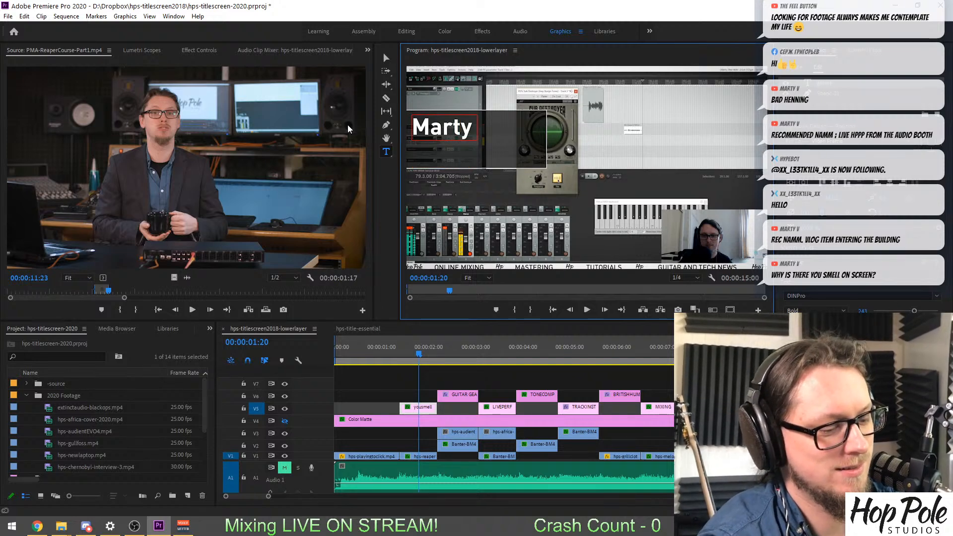
type("is awesome")
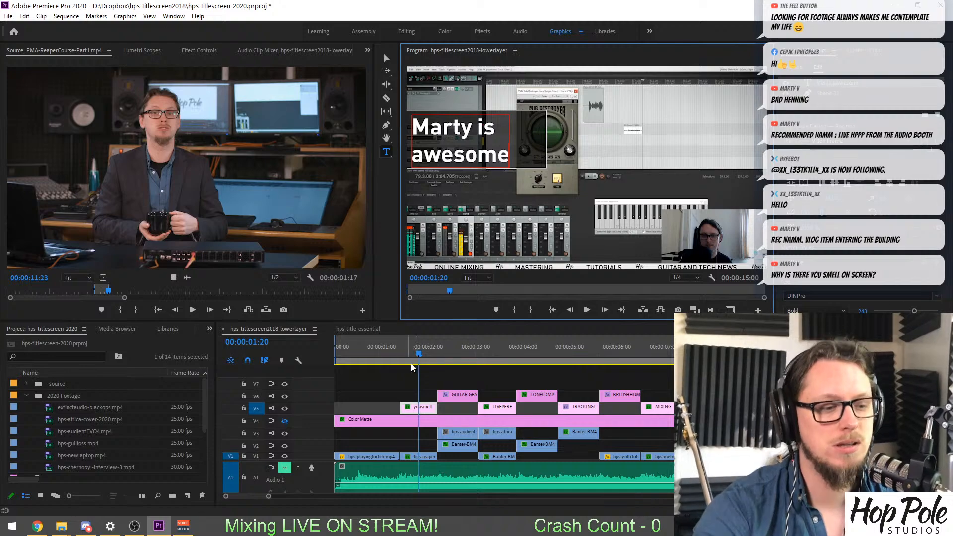
Review the titles and shots from the sequence start through the BRITISH HUMOUR title, and save the project.
left_click_drag(425, 350, 579, 372)
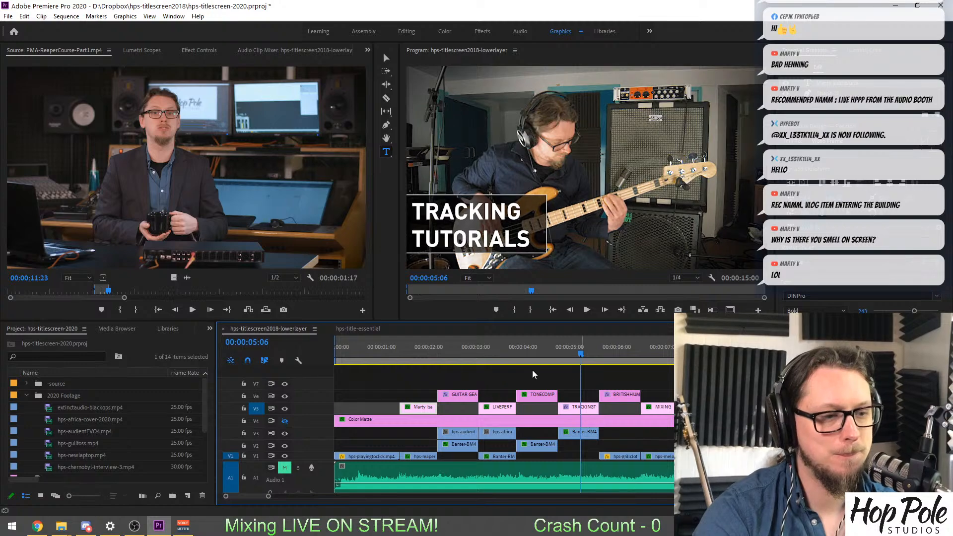
scroll(532, 370, "down", 3)
left_click_drag(509, 353, 538, 376)
scroll(531, 380, "up", 3)
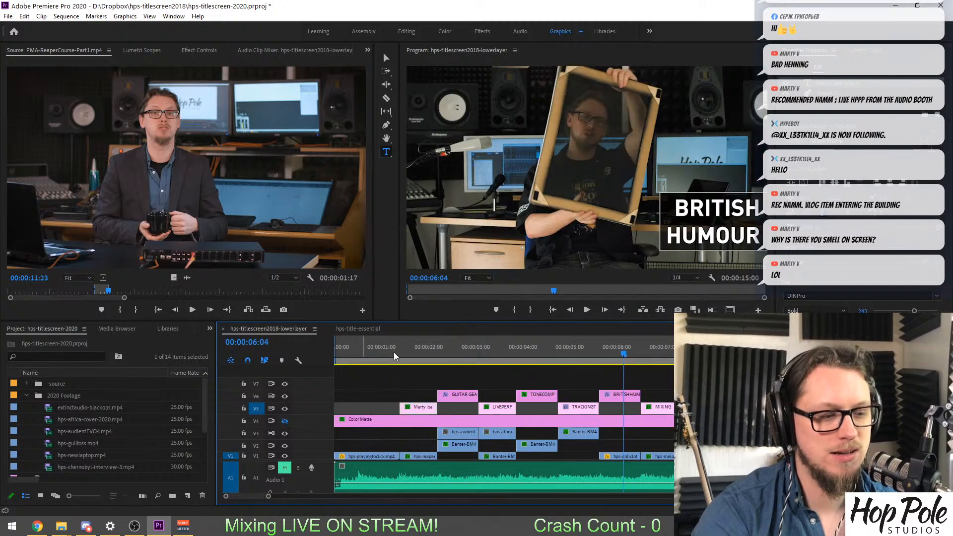
left_click(423, 350)
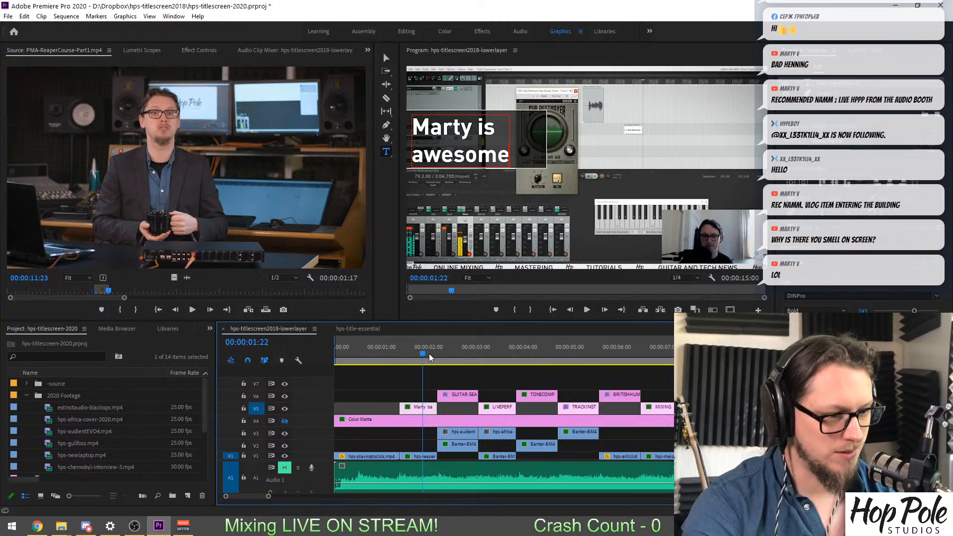
left_click_drag(429, 353, 374, 353)
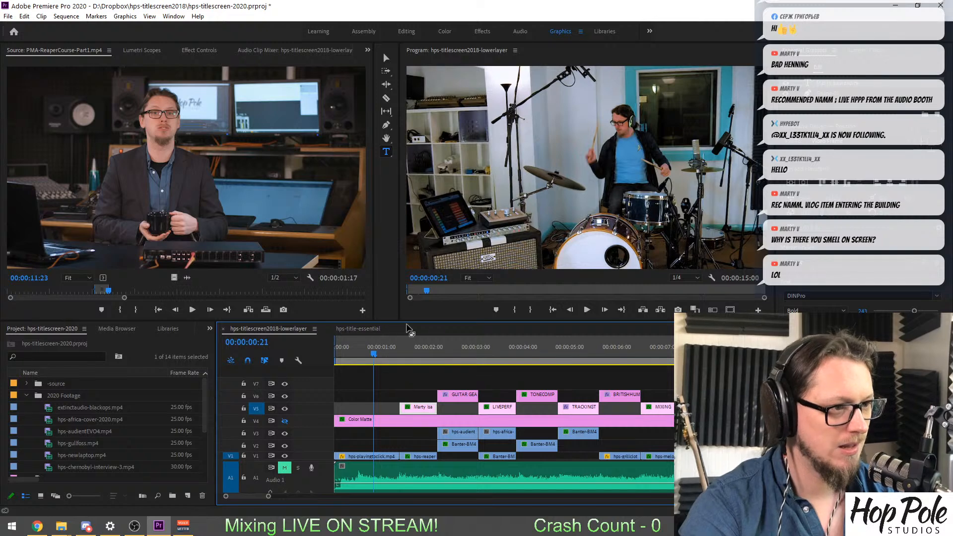
key("ctrl+s")
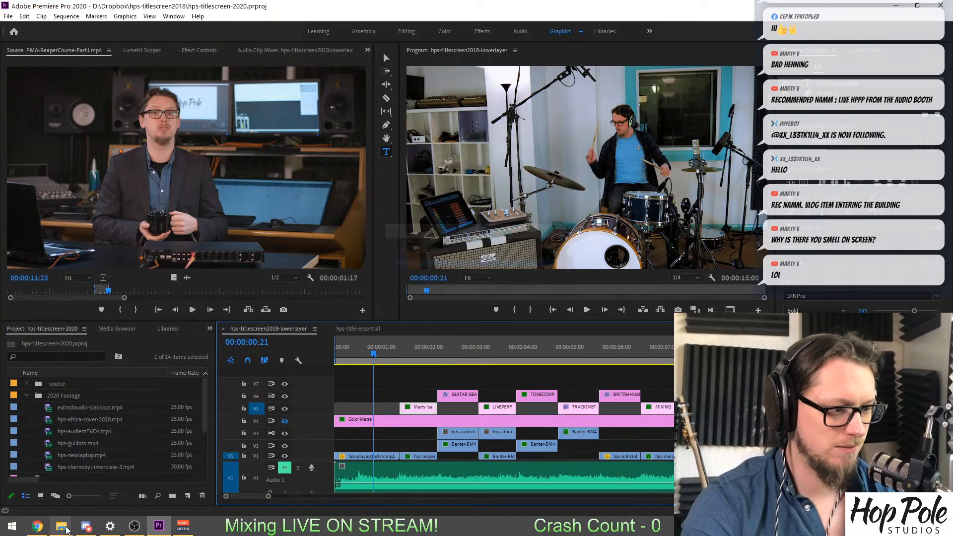
Dismiss the crash report without sending it and relaunch Adobe Premiere Pro 2020.
mouse_move(61, 526)
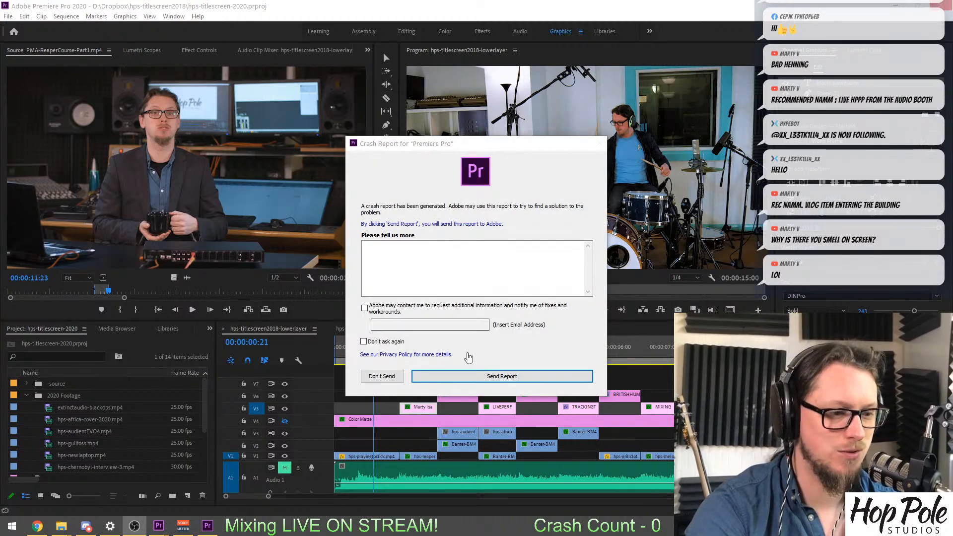
left_click(382, 376)
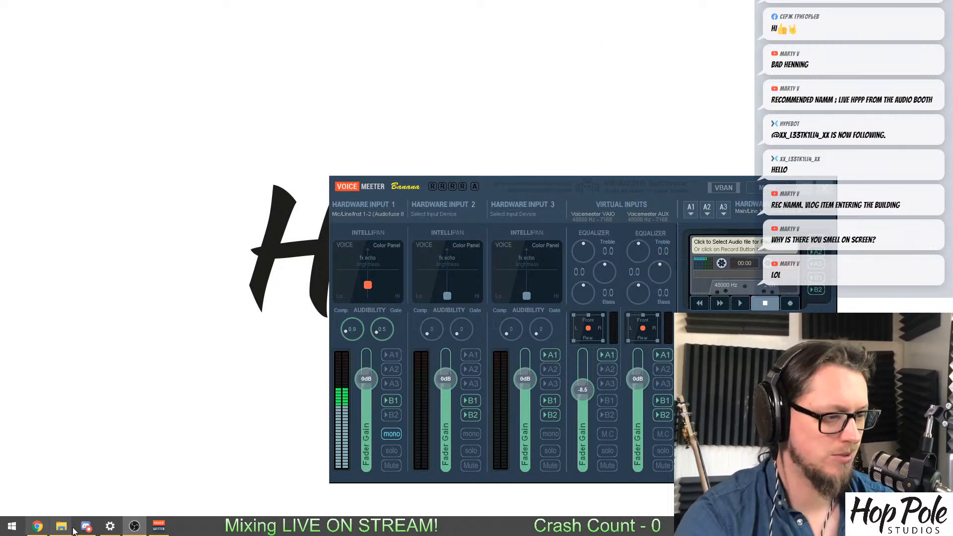
key("super")
type("pre")
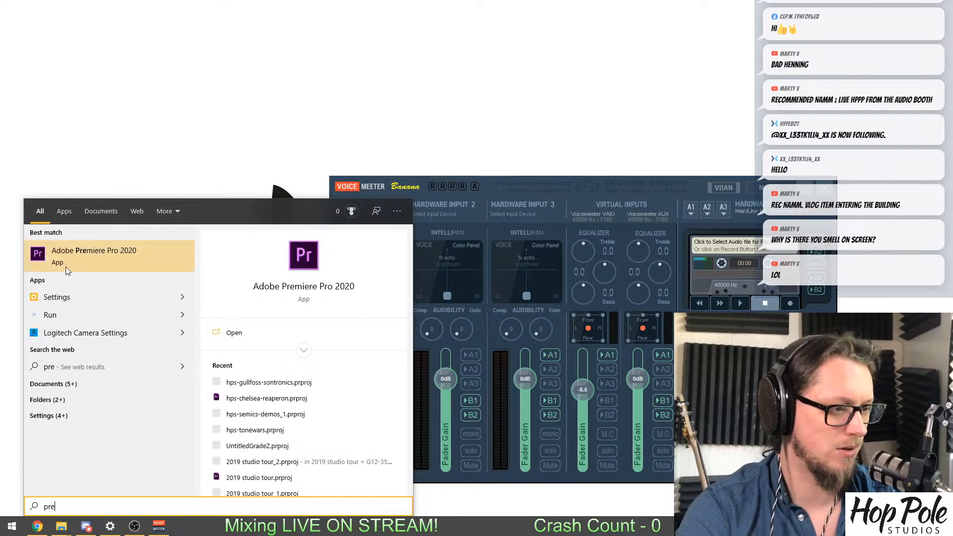
left_click(66, 266)
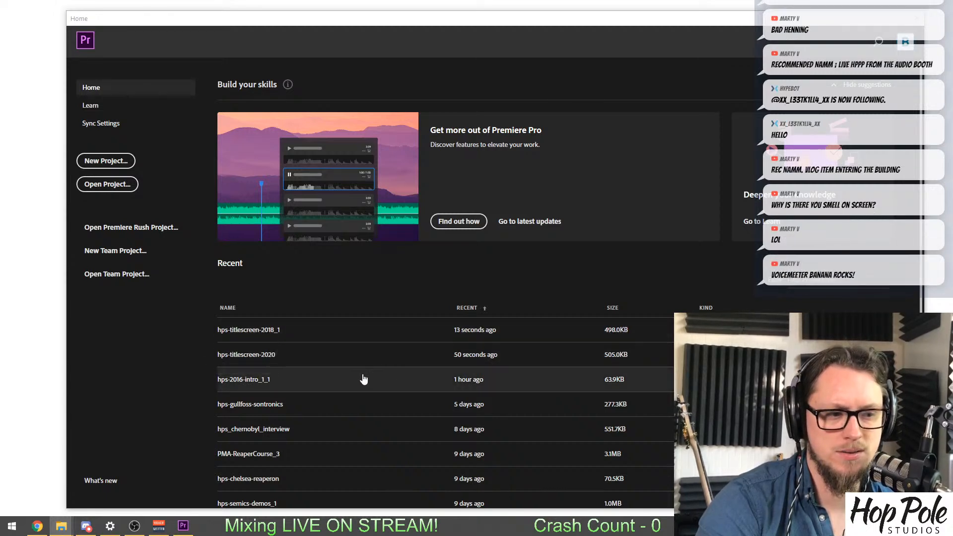
Open the recent project hps-titlescreen-2020 and accept the substitution for the missing DINPro-Regular font.
left_click(301, 357)
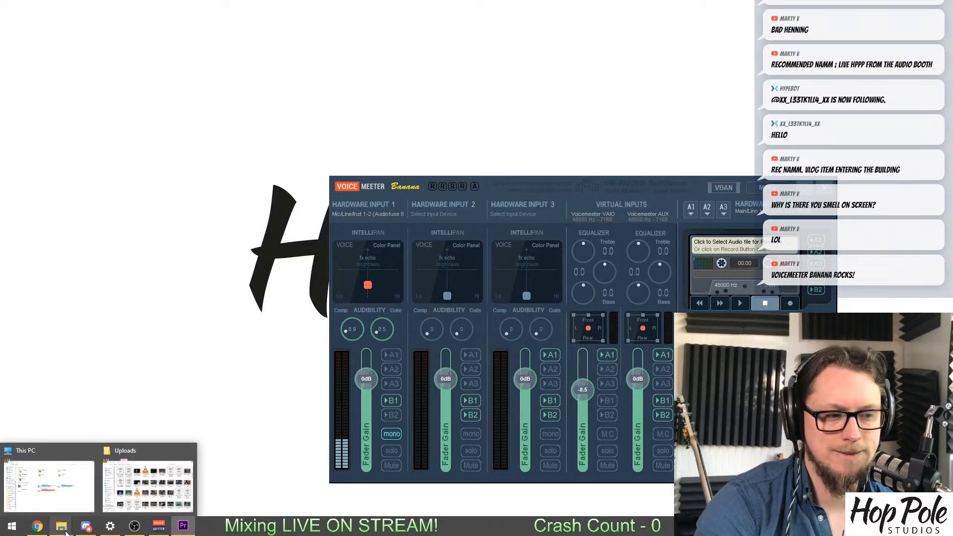
left_click(133, 491)
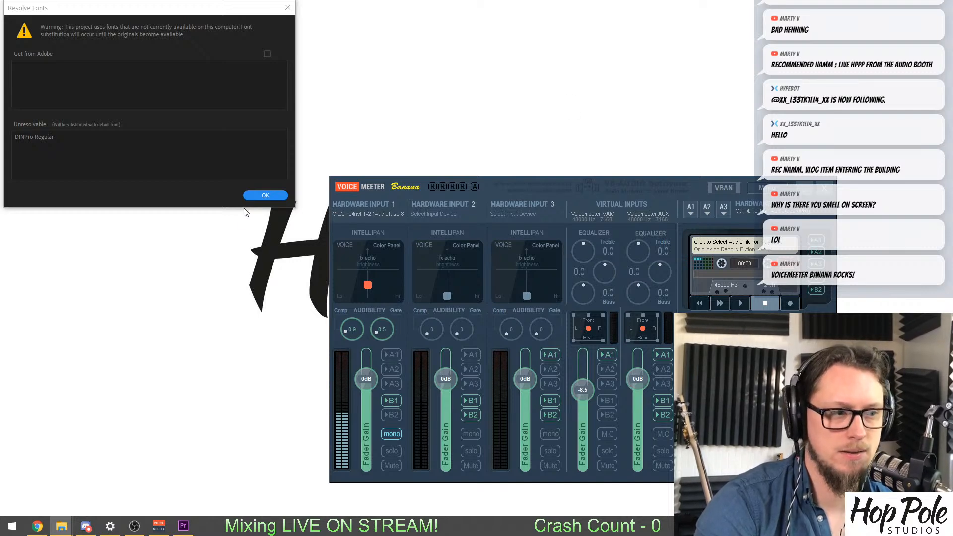
left_click(265, 195)
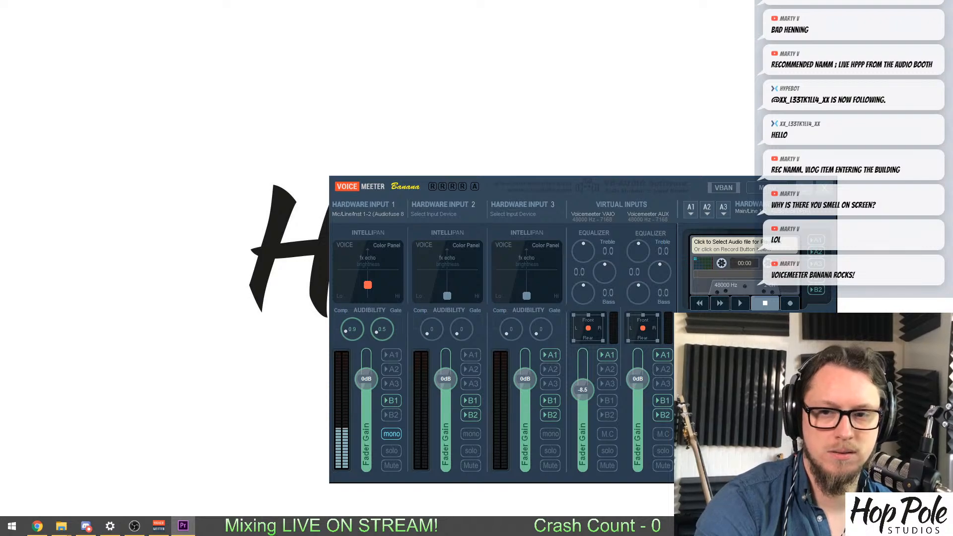
left_click_drag(0, 44, 378, 1)
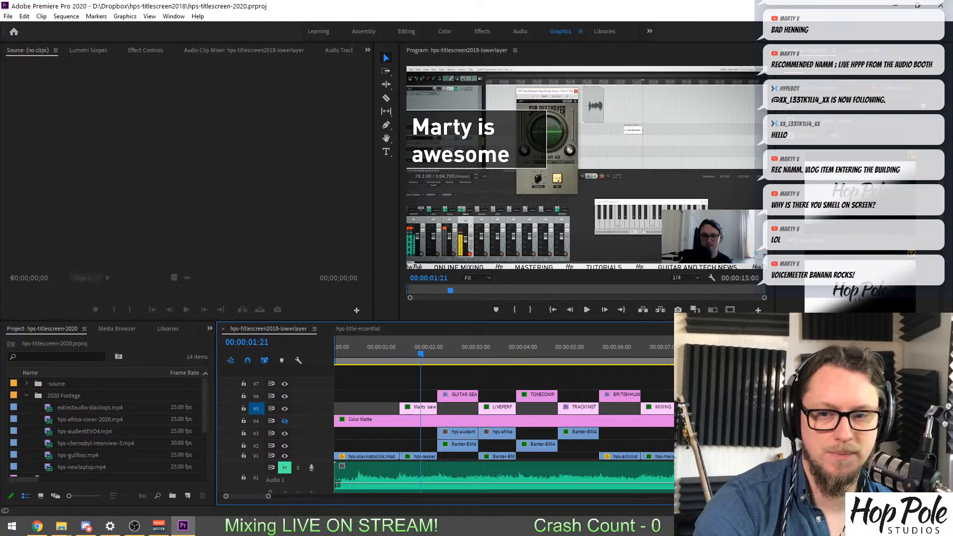
In File Explorer, list the Uploads folder on Backup2017 (F:) in detail by newest date, with the Name column fitted to the file names.
left_click_drag(952, 223, 393, 112)
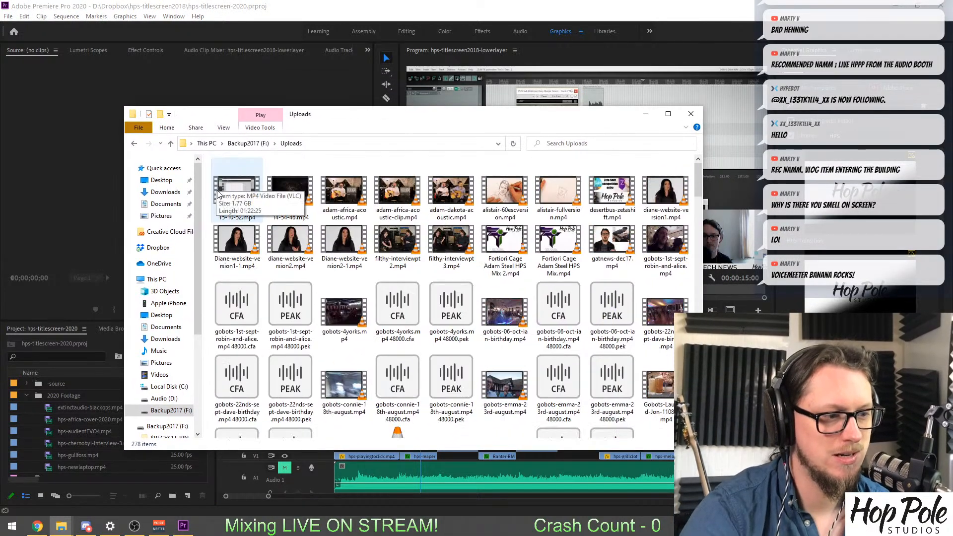
right_click(207, 189)
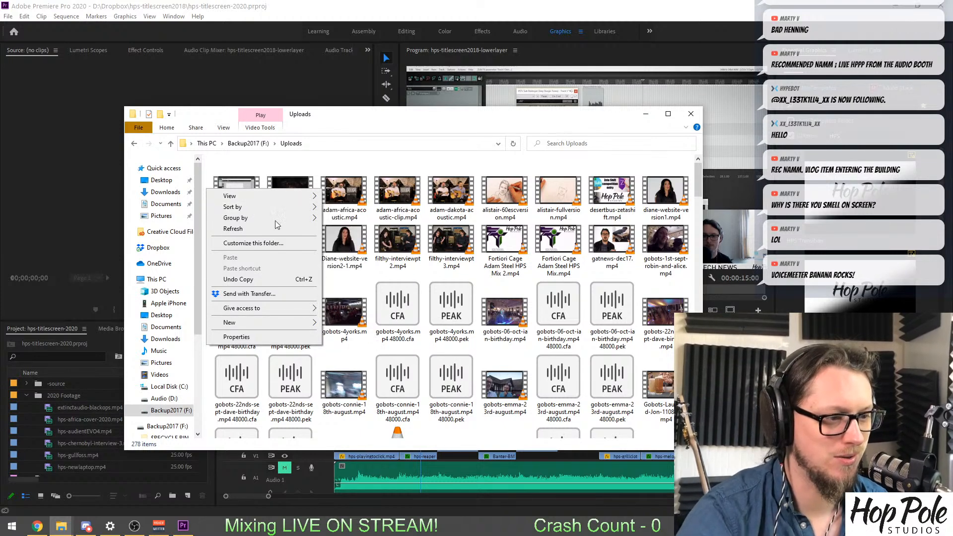
mouse_move(282, 211)
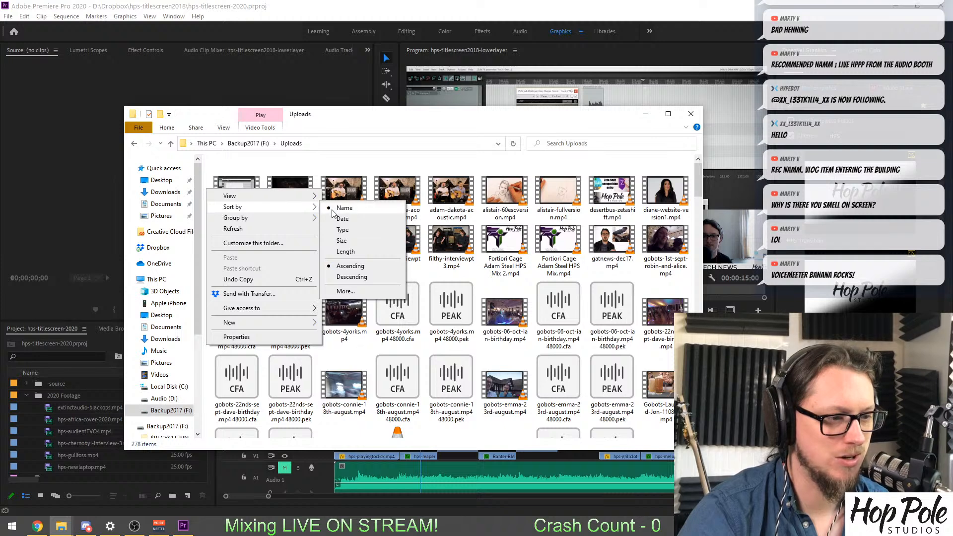
left_click(361, 255)
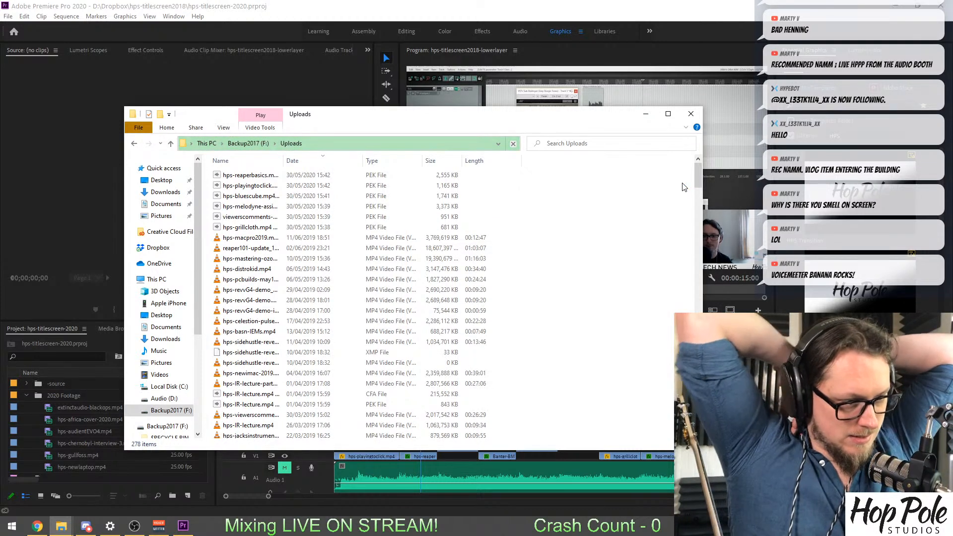
double_click(283, 160)
left_click(338, 177)
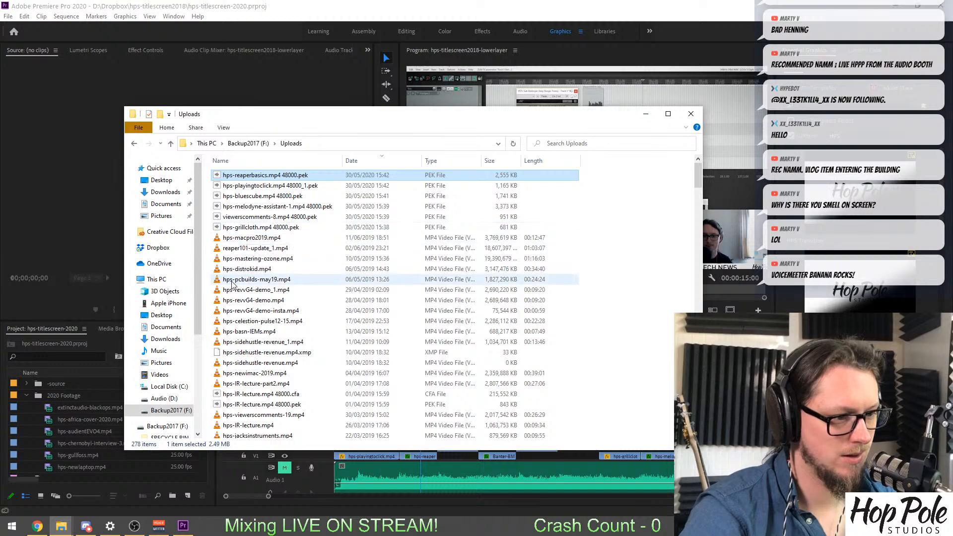
Copy reaper101-update_1.mp4 and hps-mastering-ozone.mp4 from the Backup2017 (F:) Uploads folder into the Uploads folder on Audio (D:).
scroll(248, 258, "down", 12)
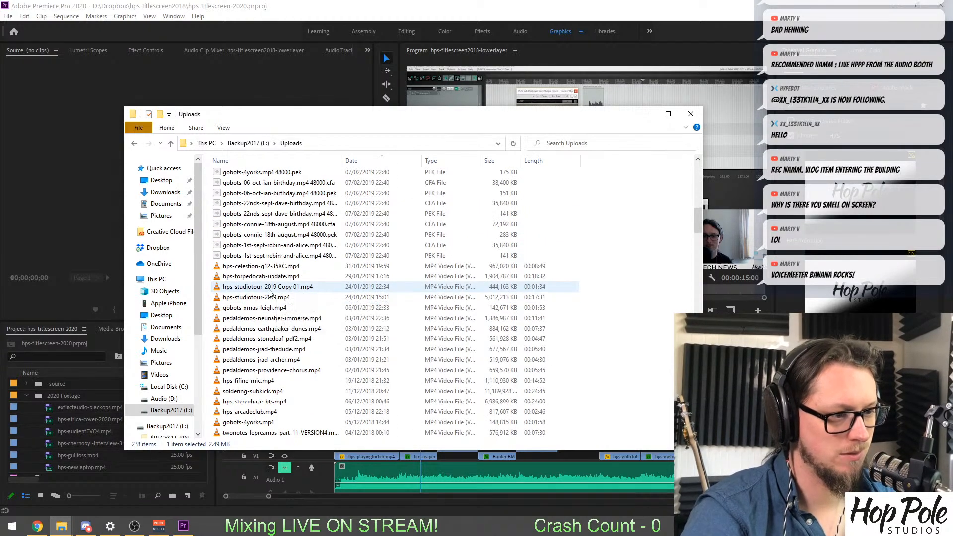
scroll(288, 283, "up", 12)
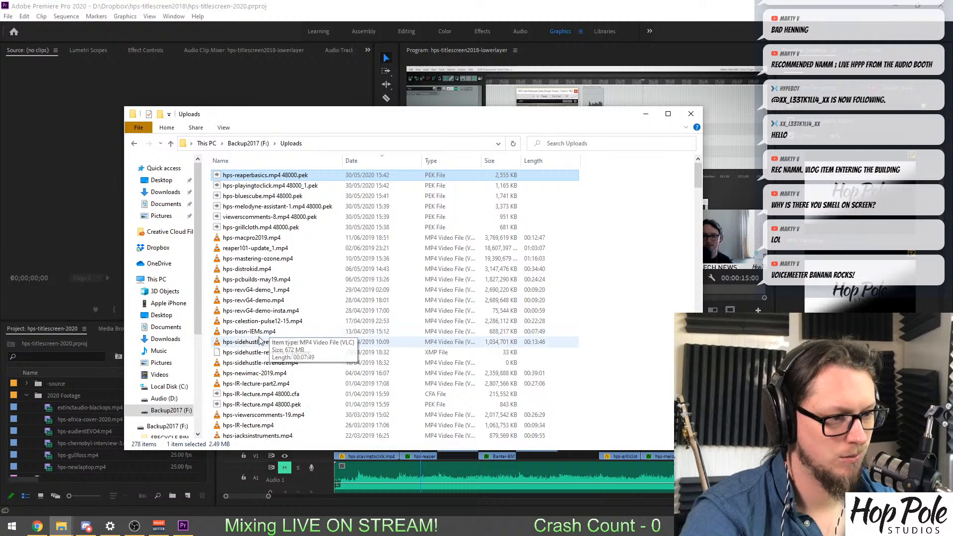
left_click(239, 260)
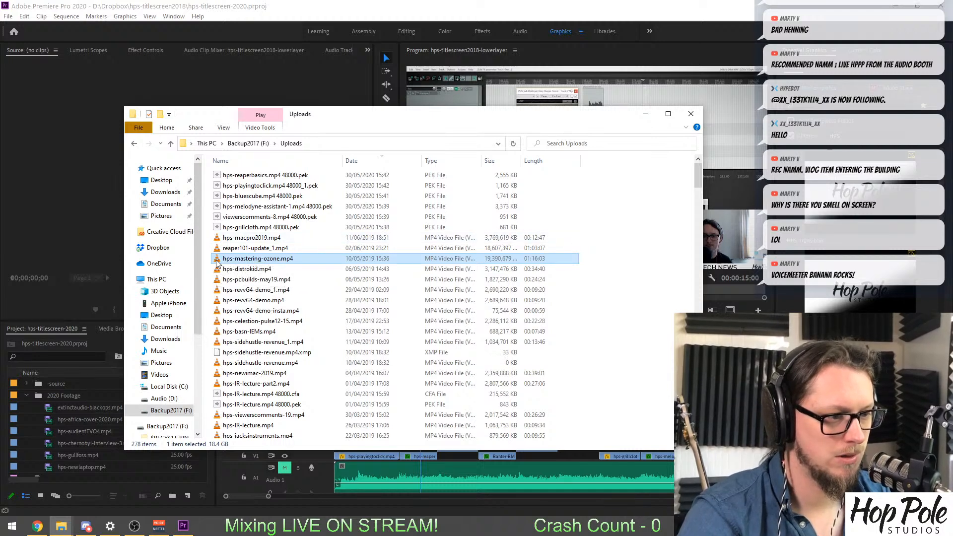
left_click(221, 249)
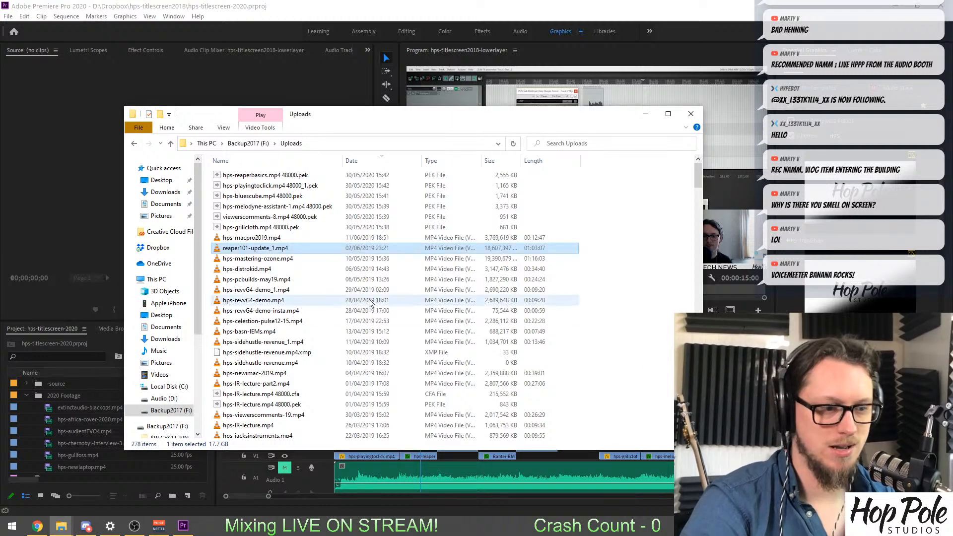
left_click(231, 259, "ctrl")
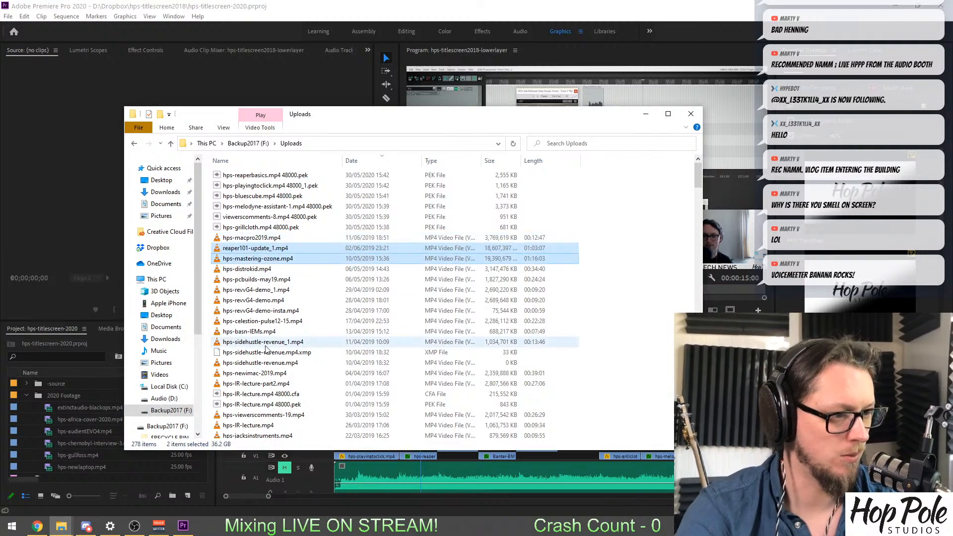
left_click(167, 399)
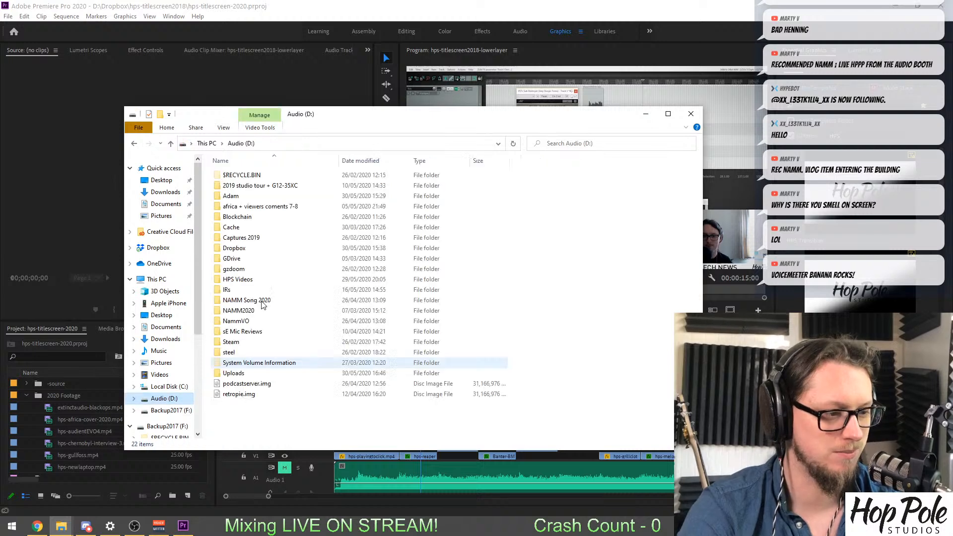
double_click(460, 373)
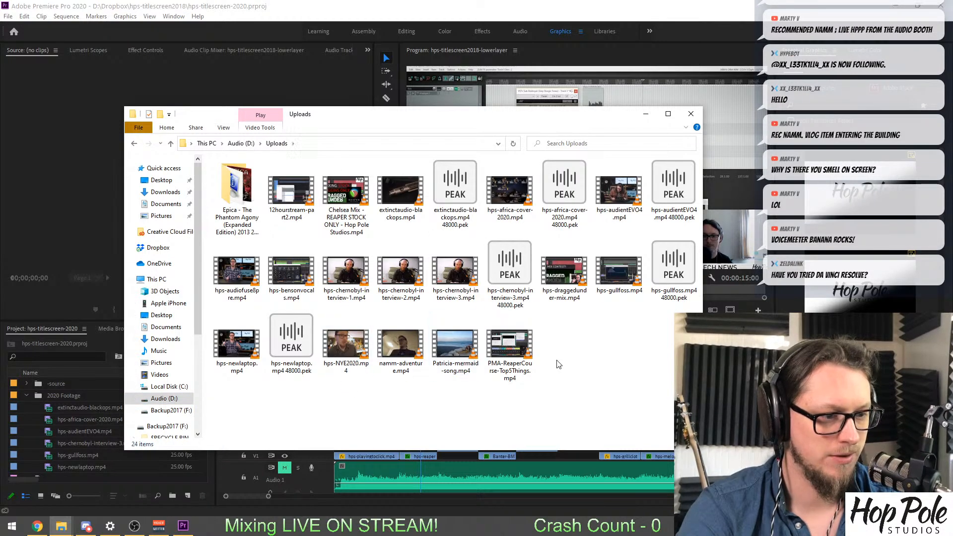
key("ctrl+v")
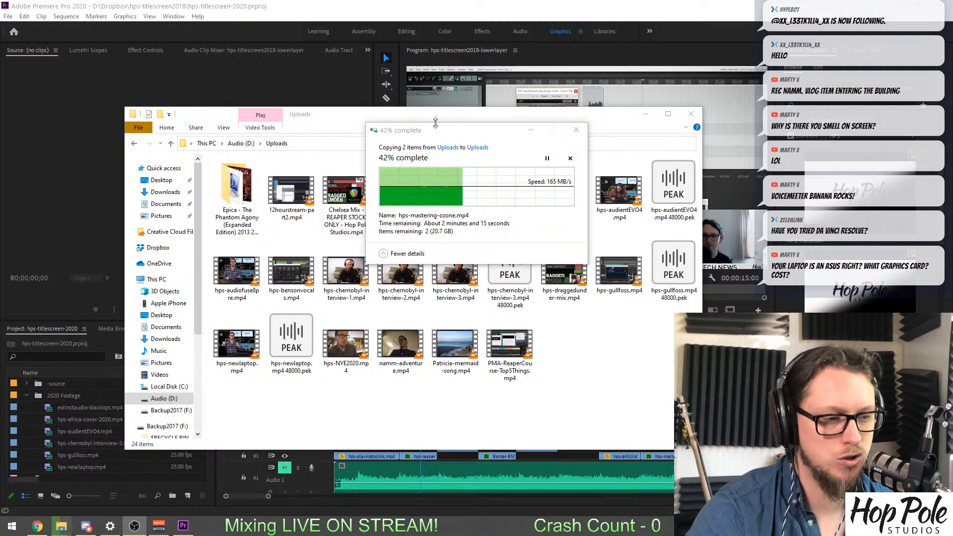
left_click_drag(444, 132, 418, 131)
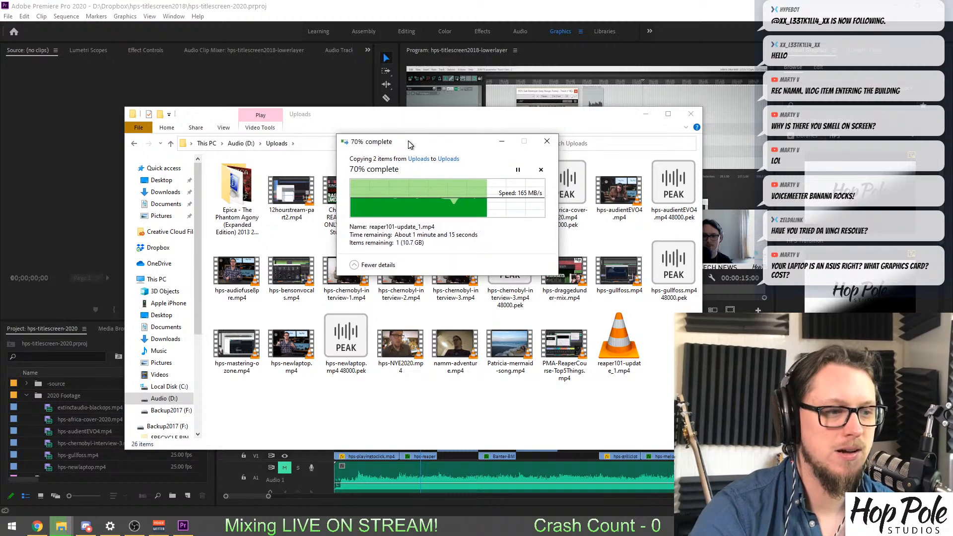
left_click_drag(412, 130, 403, 145)
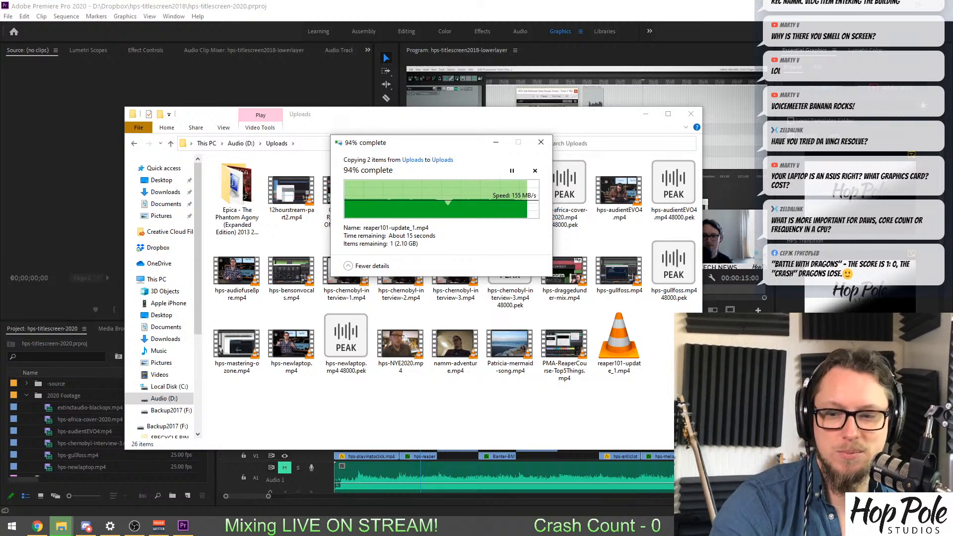
key("alt+Tab")
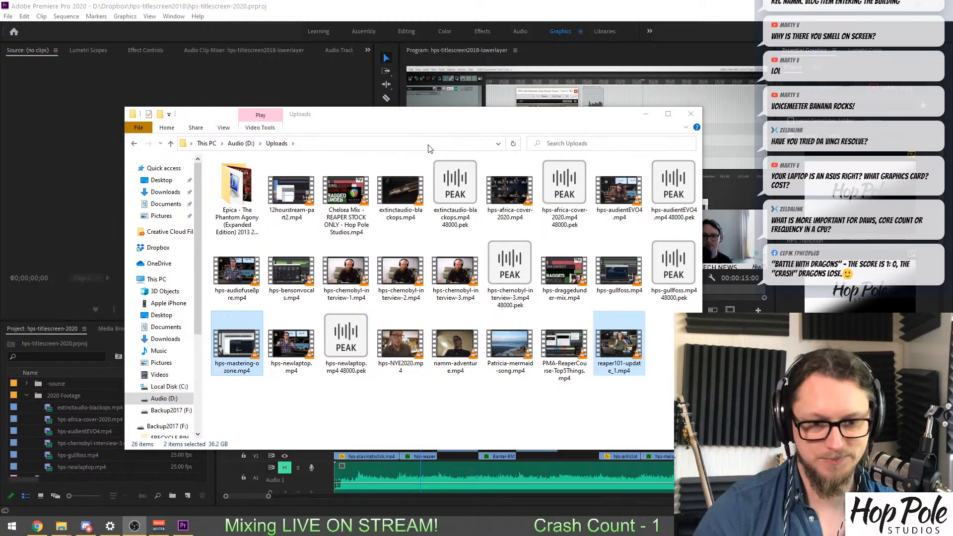
Import hps-mastering-ozone.mp4 and reaper101-update_1.mp4 from the Audio (D:) Uploads folder into the project's 2020 Footage bin.
left_click_drag(404, 119, 387, 133)
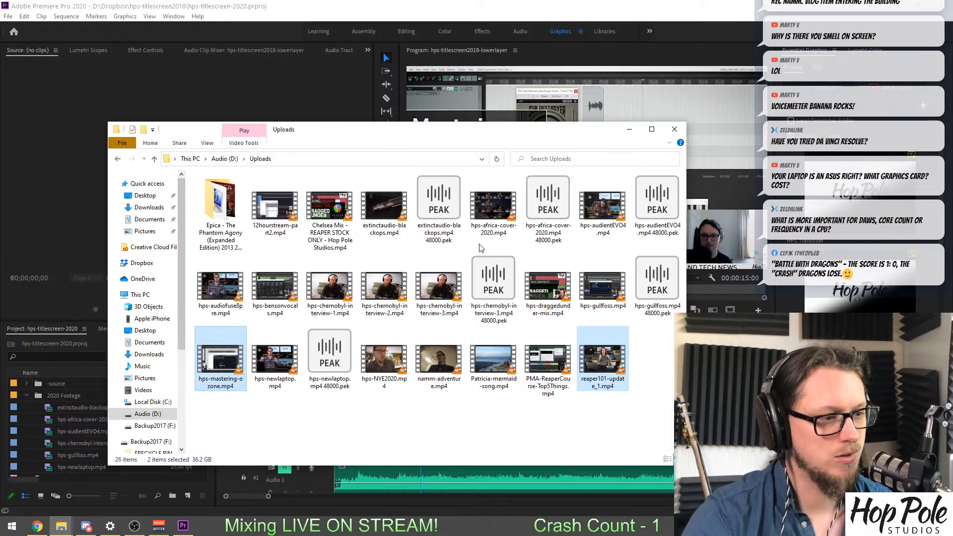
left_click(120, 366)
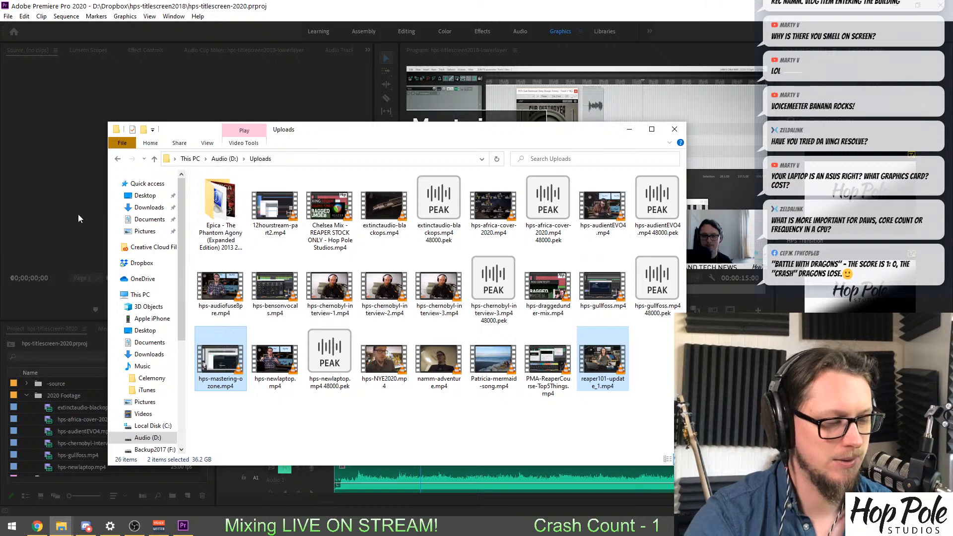
left_click(97, 235)
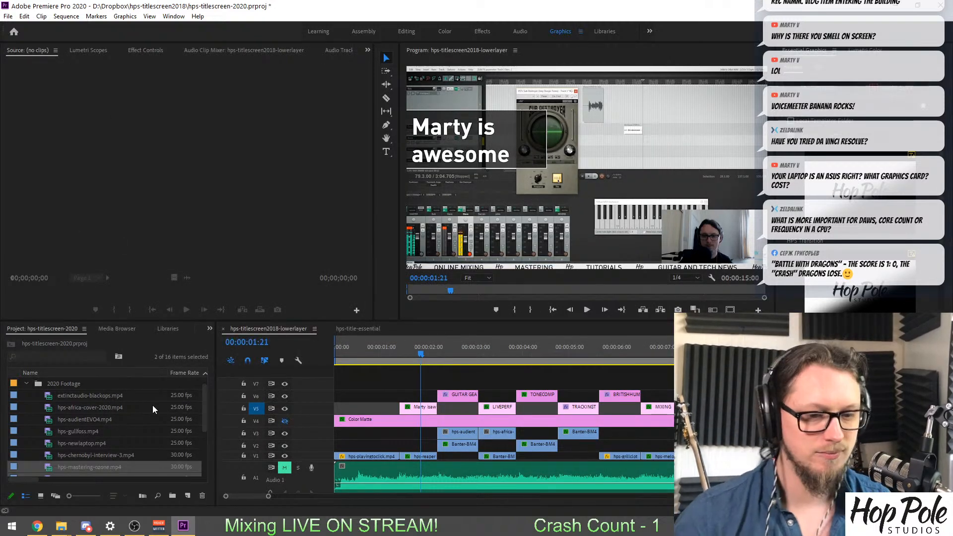
Open reaper101-update_1.mp4 in the Source monitor and compare its talking-head footage with the sequence's current opening drum shot.
scroll(49, 449, "down", 1)
double_click(48, 444)
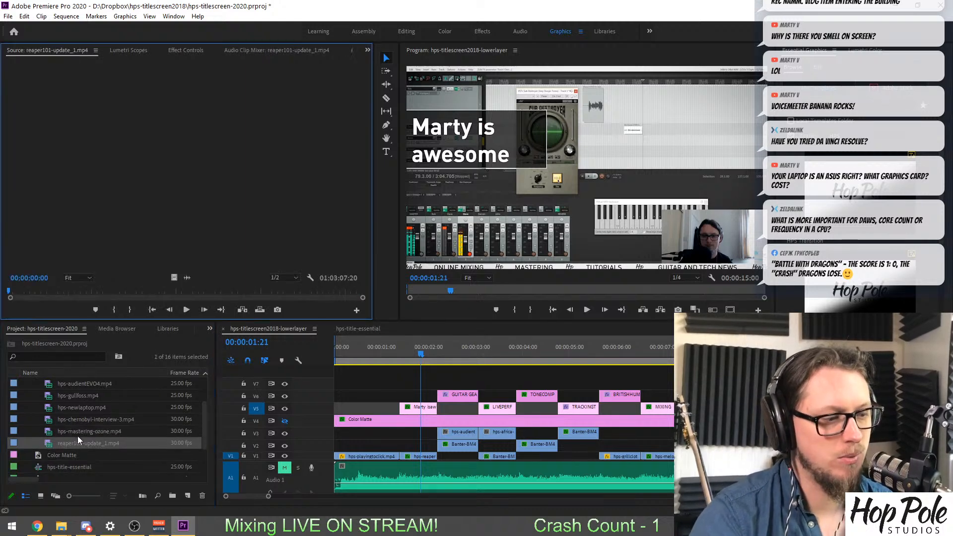
left_click_drag(13, 291, 10, 294)
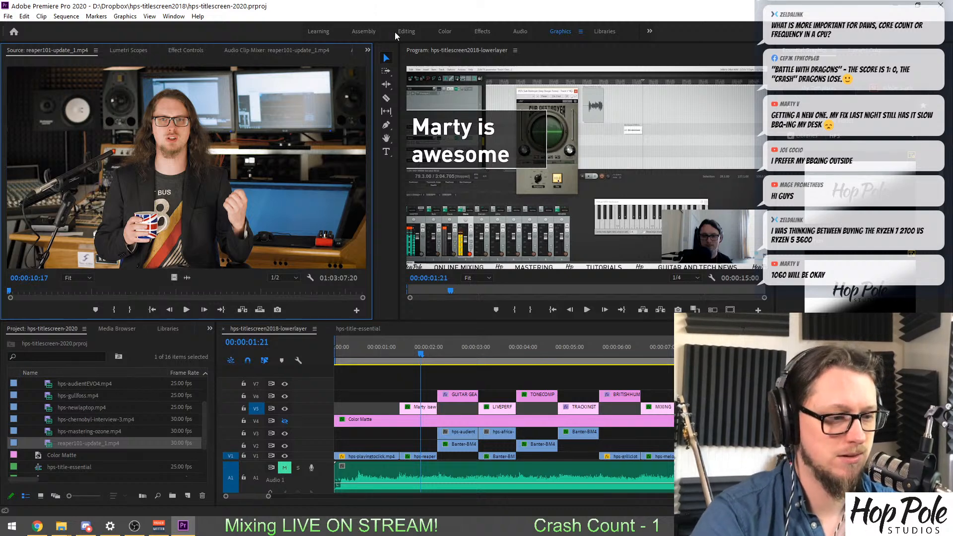
left_click(367, 347)
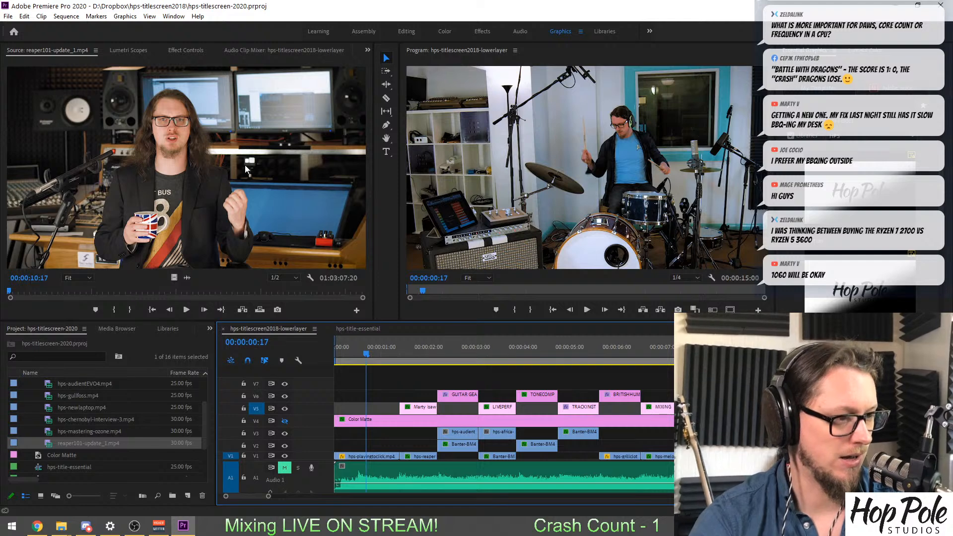
Try an in point at 00:00:10:17 in reaper101-update_1.mp4 and preview the footage from there.
left_click(193, 166)
key("i")
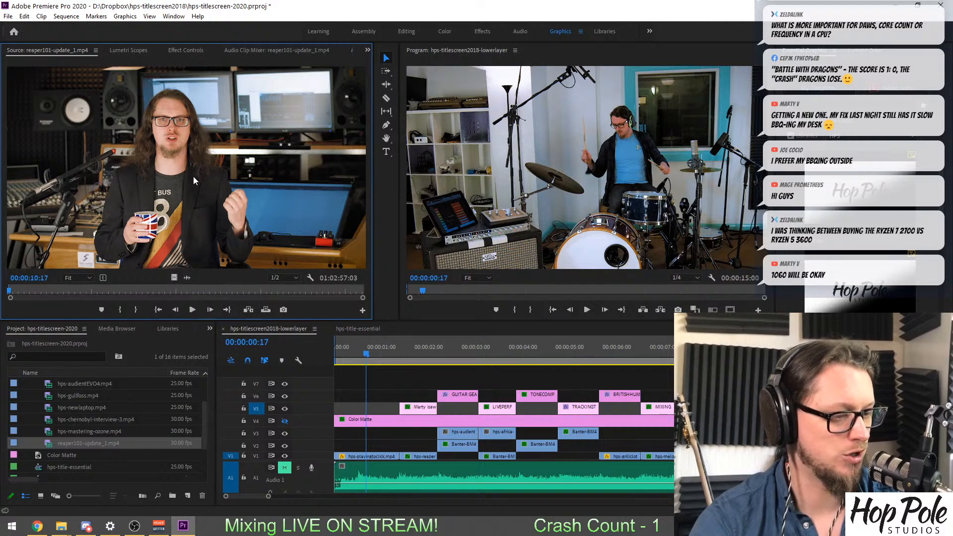
key("space")
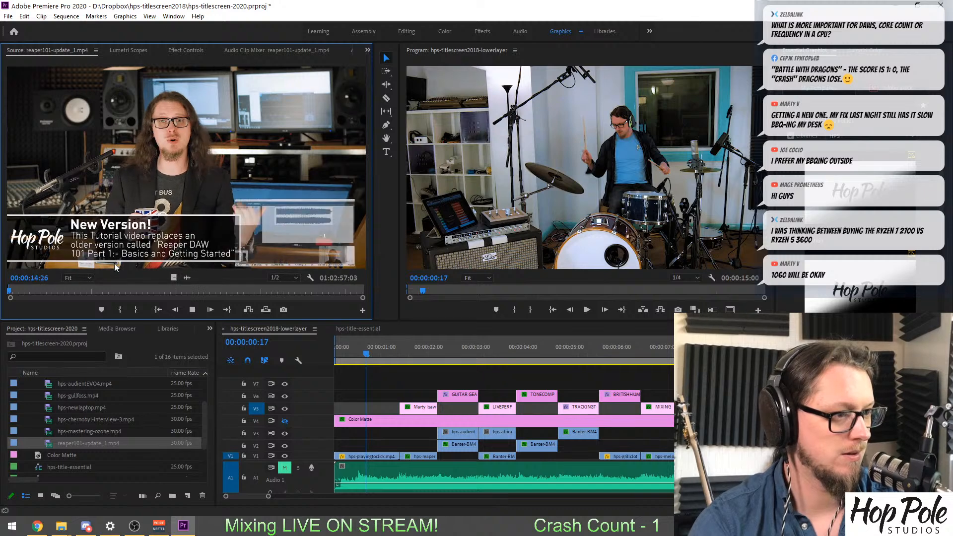
key("space")
Mark the mug shot in reaper101-update_1.mp4 from 00:00:00:27 to 00:00:02:10.
left_click(9, 295)
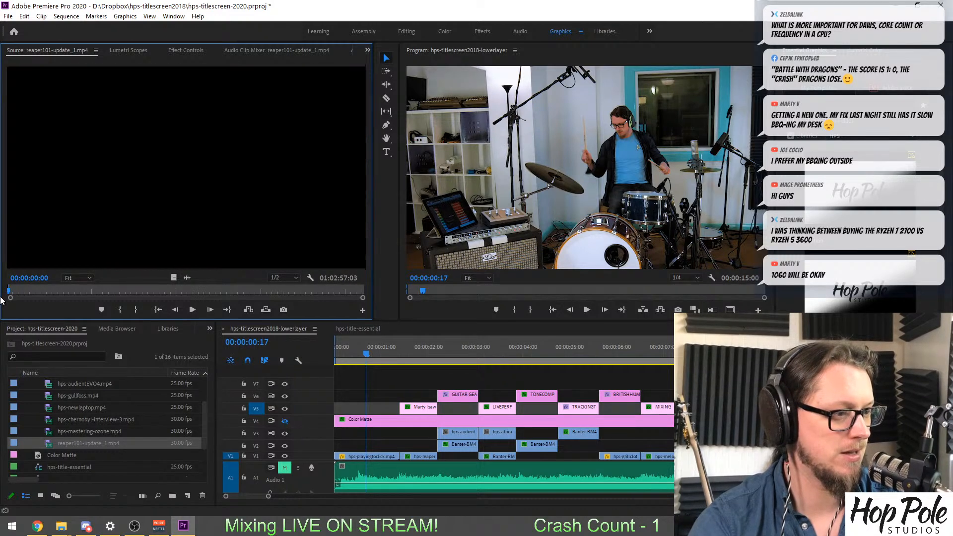
key("space")
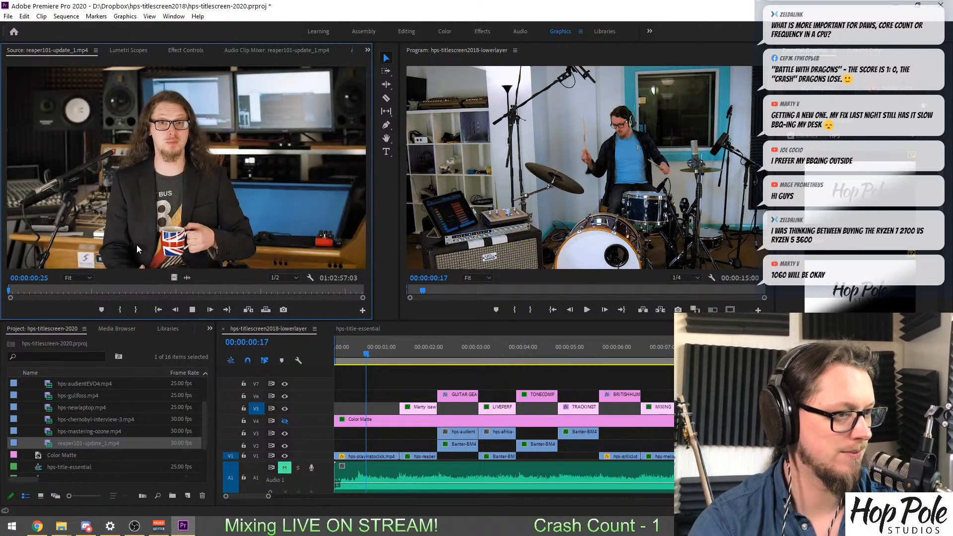
key("space")
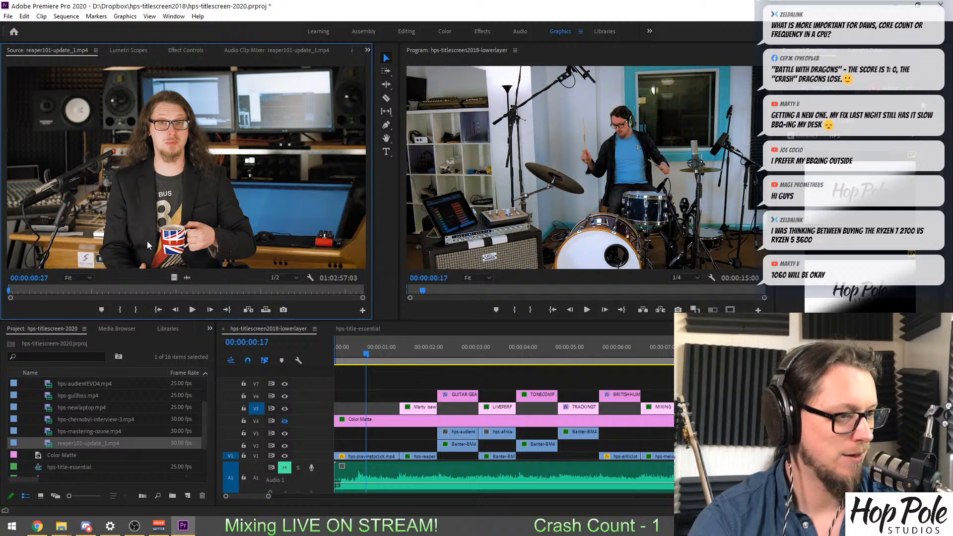
key("o")
key("space")
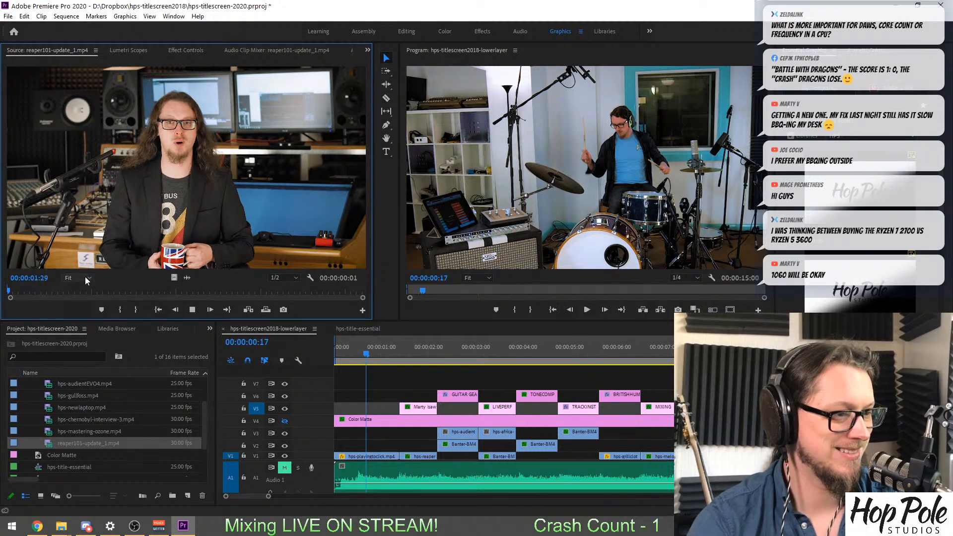
key("space")
key("o")
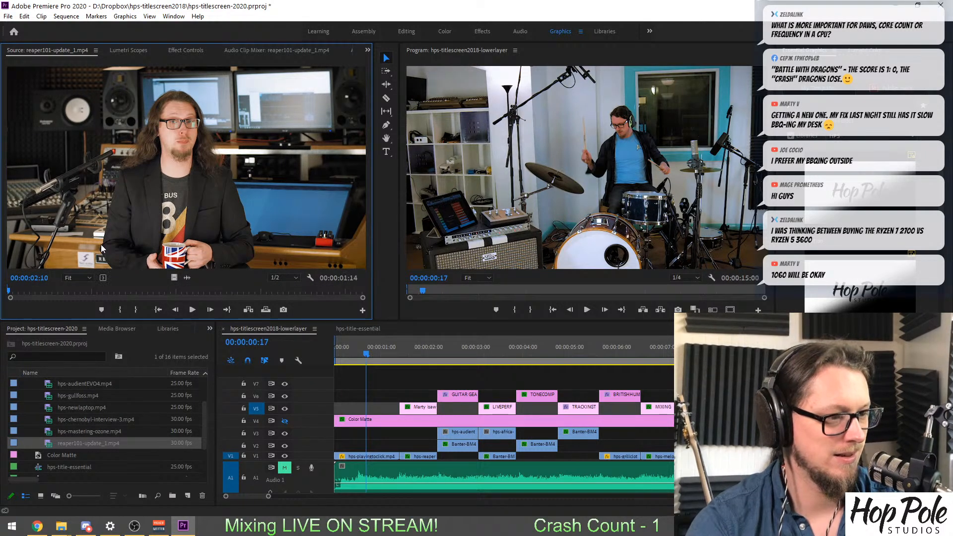
Check the start of the marked mug shot and place its video only on V3 at the very start of the sequence.
key("equal")
key("equal")
key("equal")
key("equal")
key("equal")
key("equal")
key("equal")
key("equal")
key("equal")
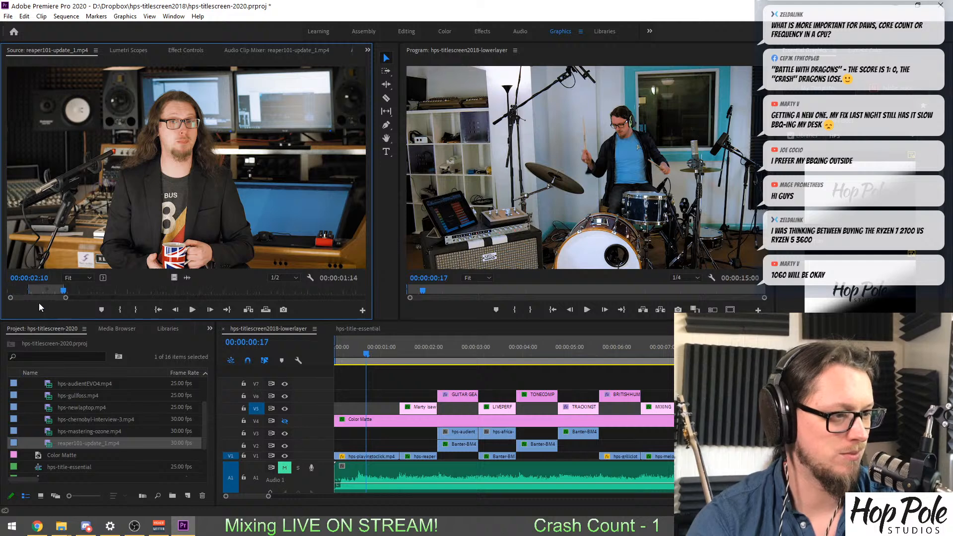
left_click(45, 291)
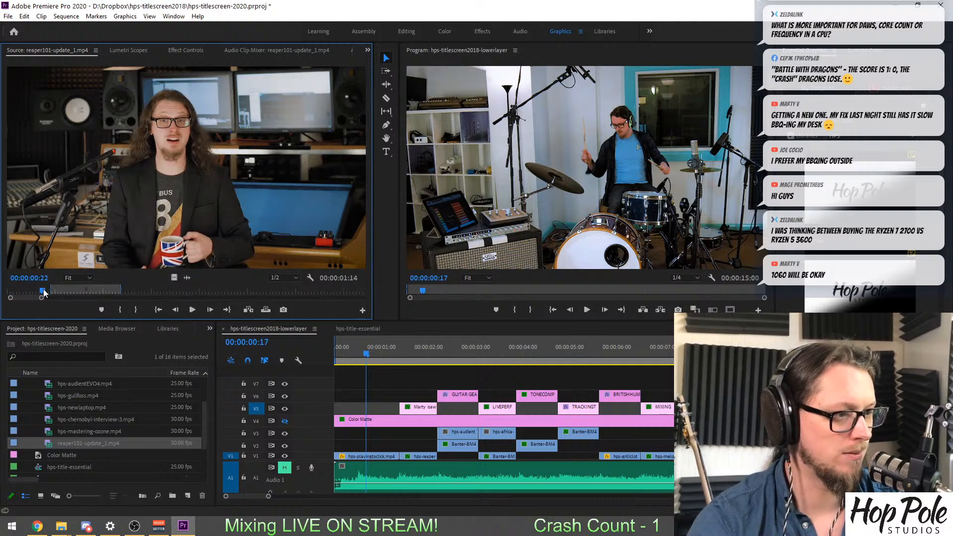
left_click_drag(47, 297, 52, 297)
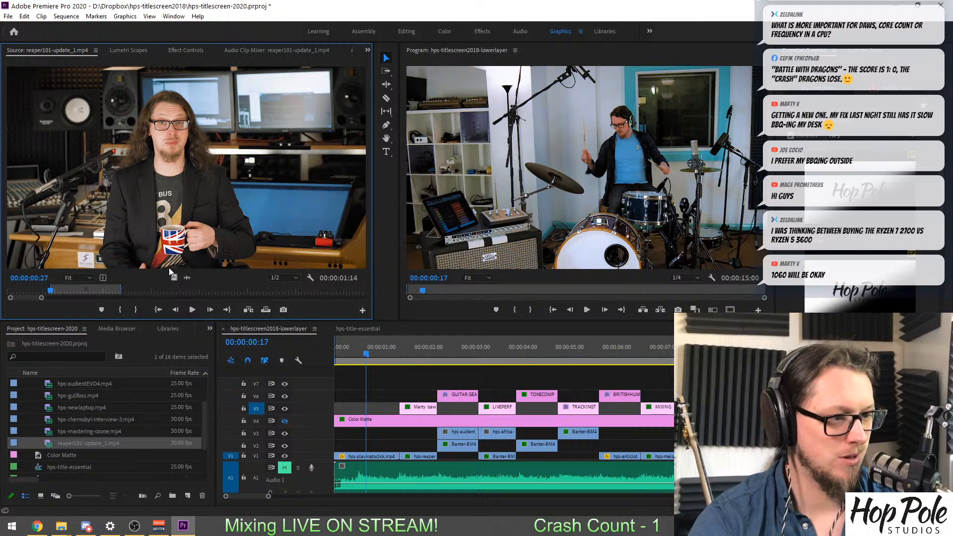
left_click_drag(174, 277, 339, 435)
left_click_drag(332, 435, 333, 436)
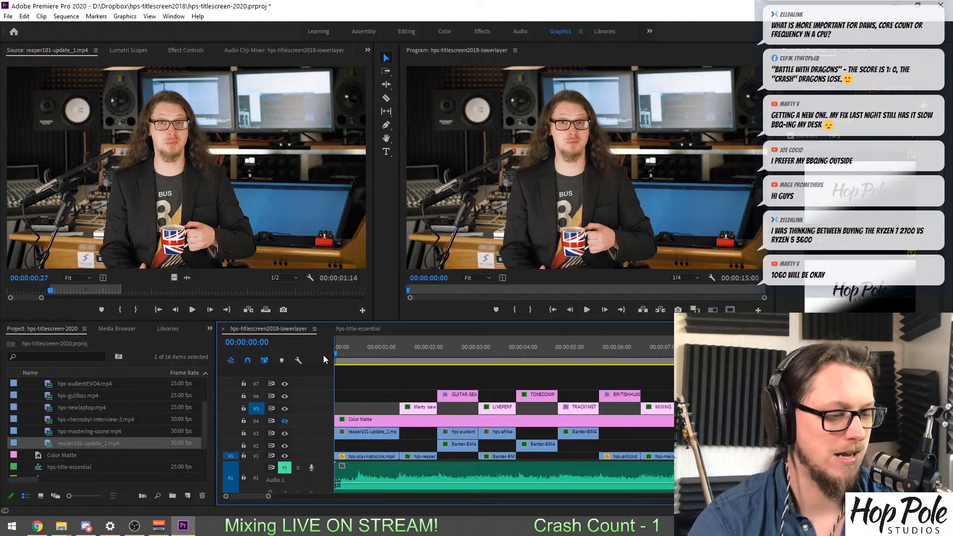
Play and scrub through the sequence's opening second to review the newly placed reaper101-update_1.mp4 shot.
key("space")
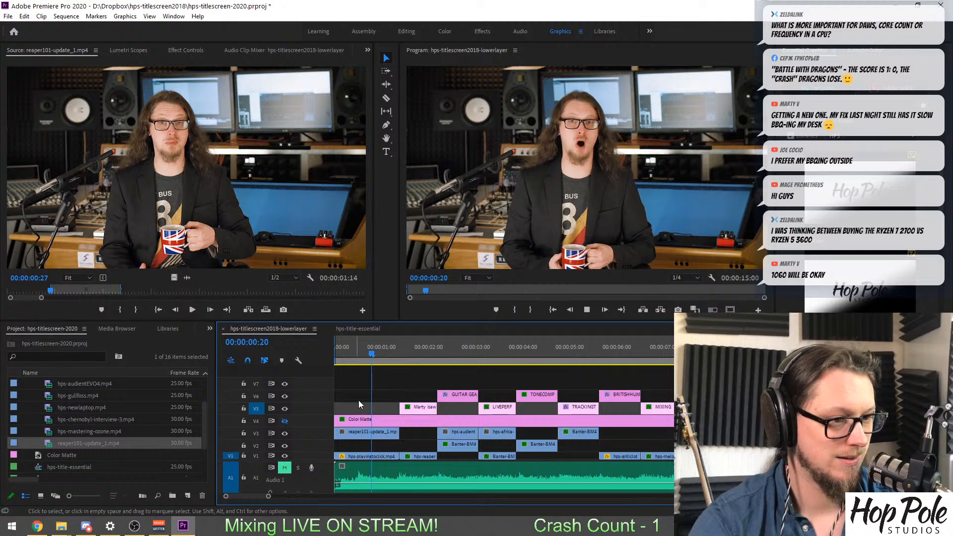
left_click_drag(361, 348, 296, 377)
key("space")
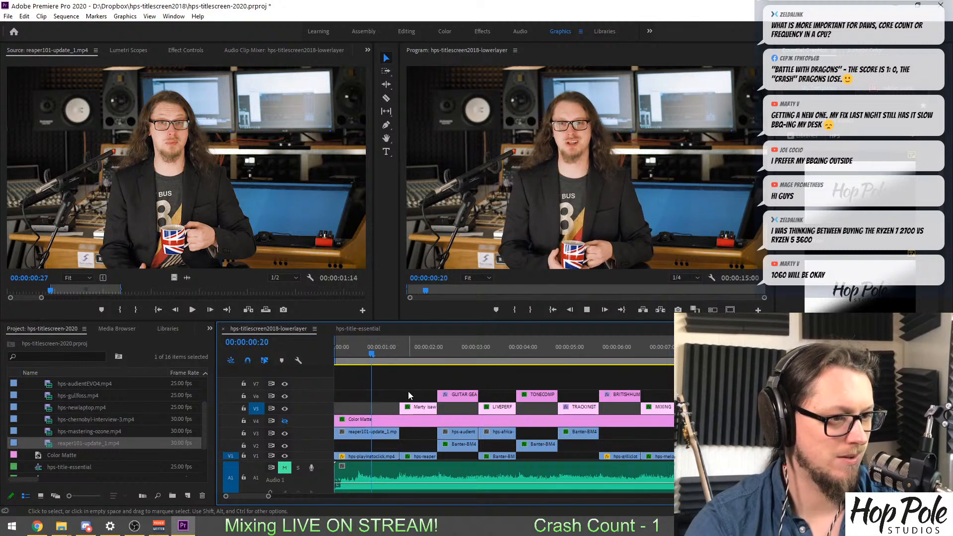
key("space")
left_click_drag(381, 346, 343, 347)
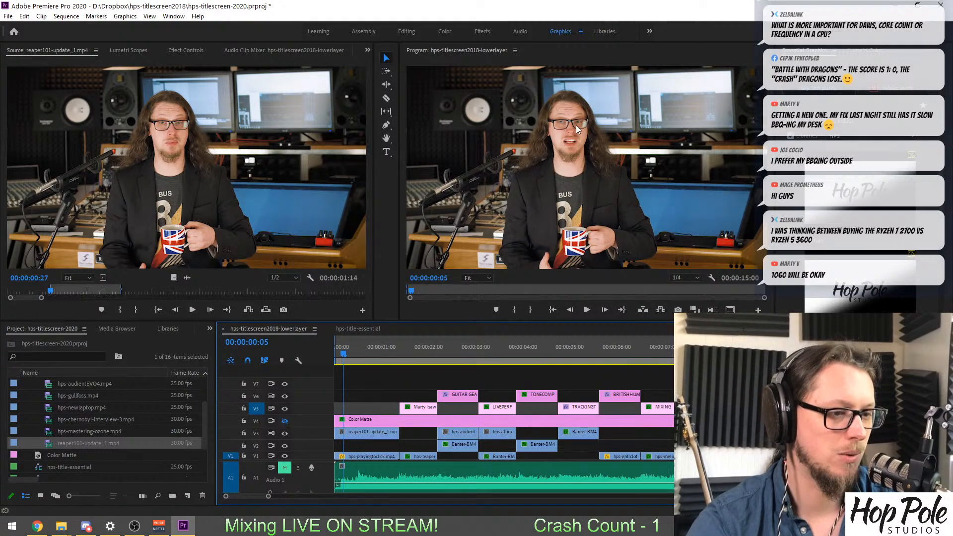
Delete the old hps-reaper clip on V1 and the old Banter clips beneath the hps-audient and hps-africa shots.
left_click_drag(354, 349, 410, 341)
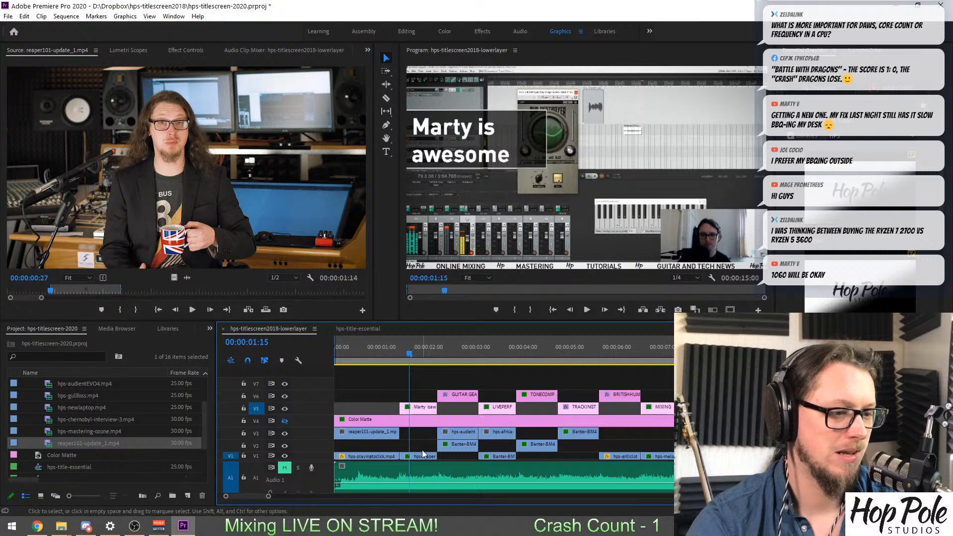
key("Delete")
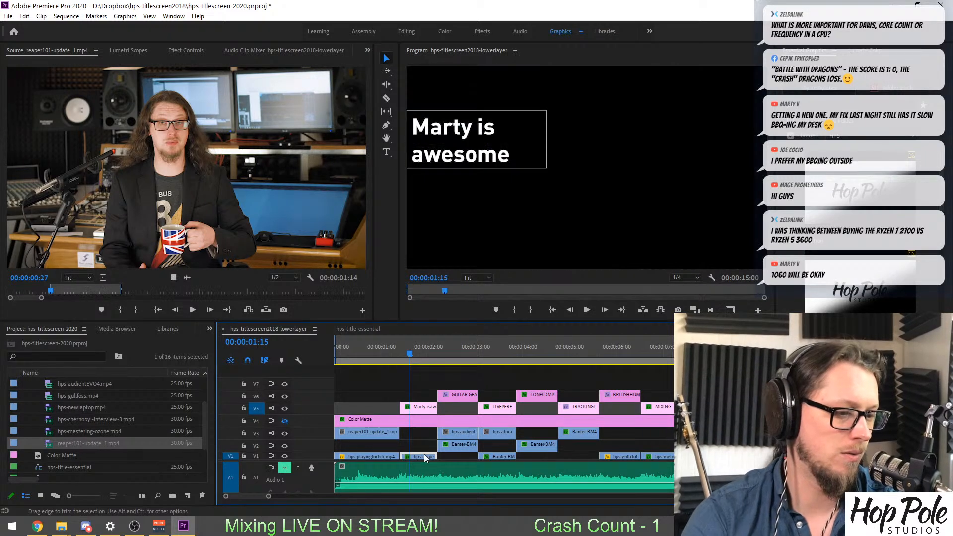
left_click(446, 446)
key("Delete")
left_click(458, 449)
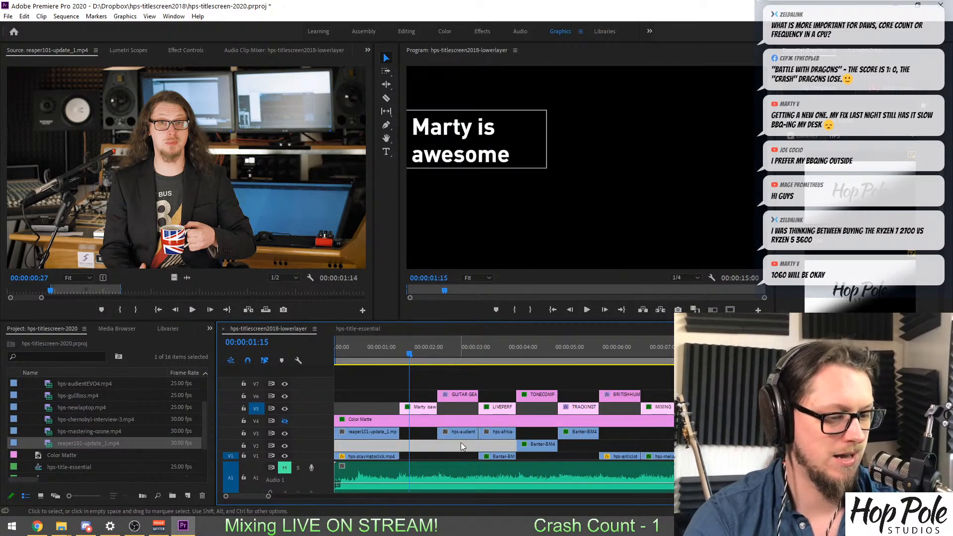
key("minus")
key("equal")
left_click(499, 456)
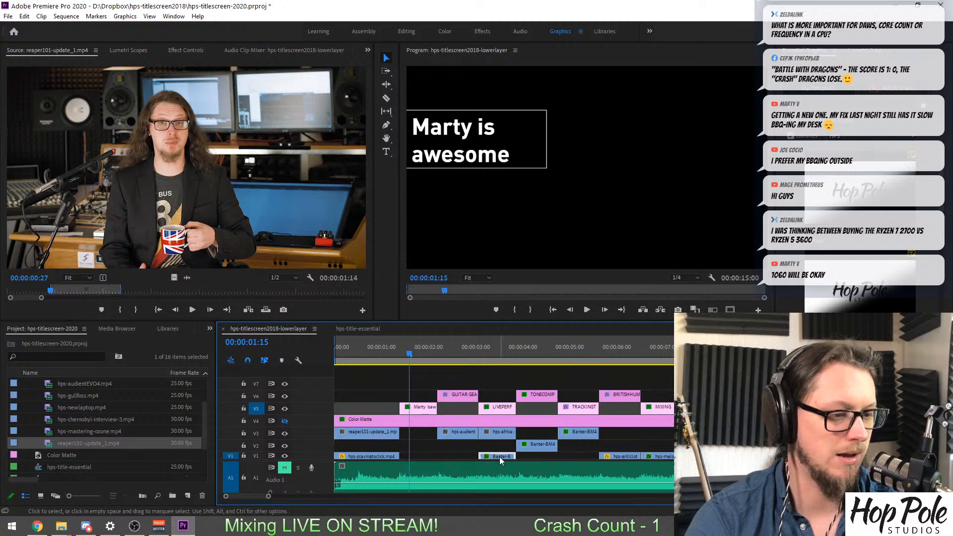
key("Delete")
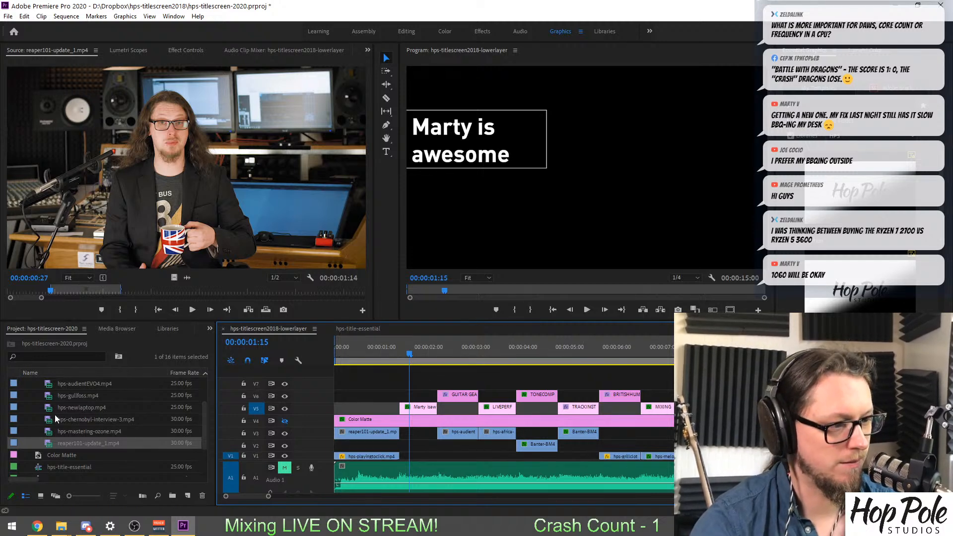
Open extinctaudio-blackops.mp4 and scan its microphone, presenter and drum shots against the GUITAR GEAR REVIEWS title for usable footage.
scroll(54, 415, "up", 3)
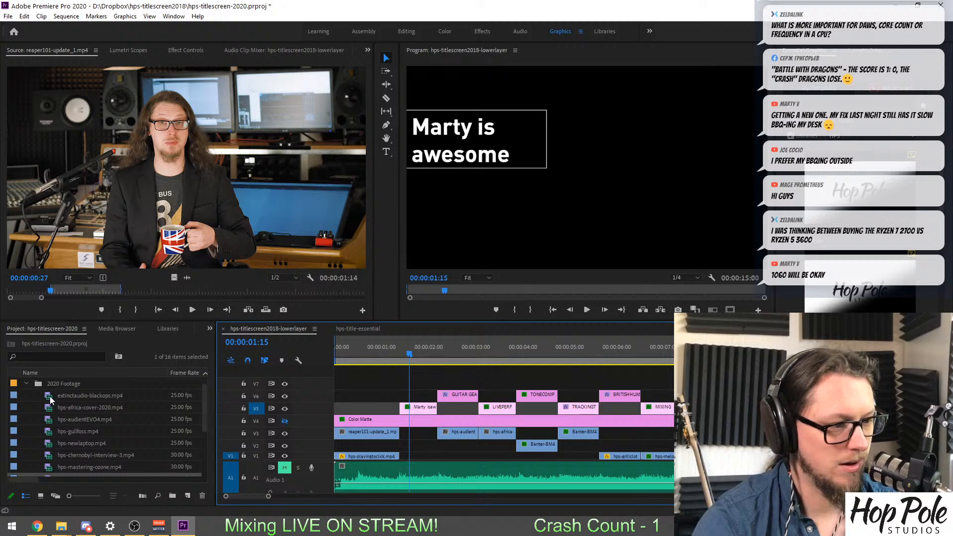
double_click(50, 395)
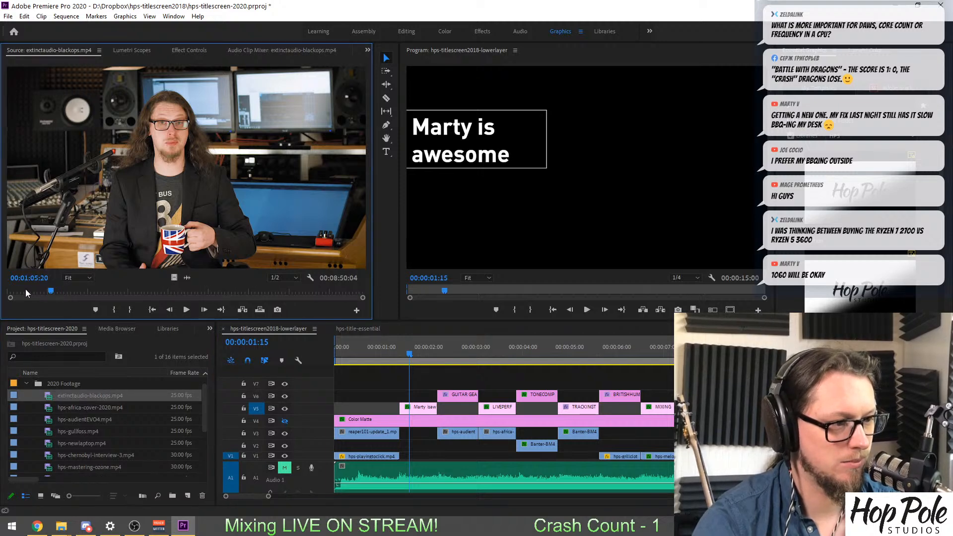
left_click_drag(26, 289, 105, 292)
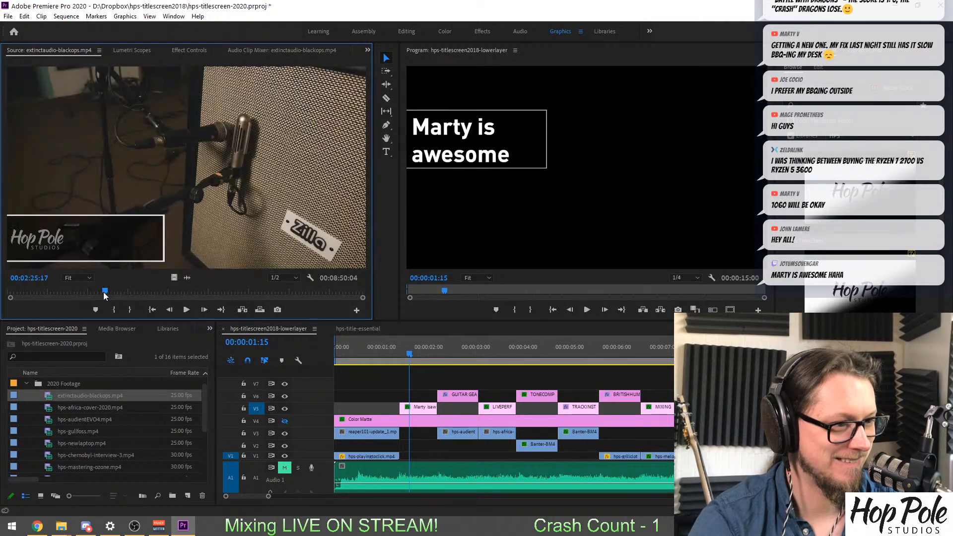
left_click_drag(429, 347, 445, 347)
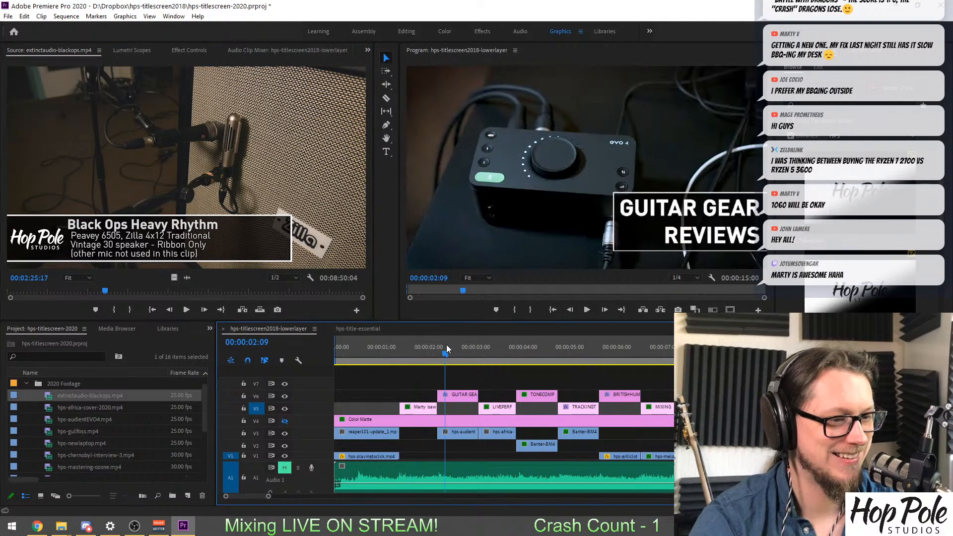
left_click_drag(104, 294, 122, 293)
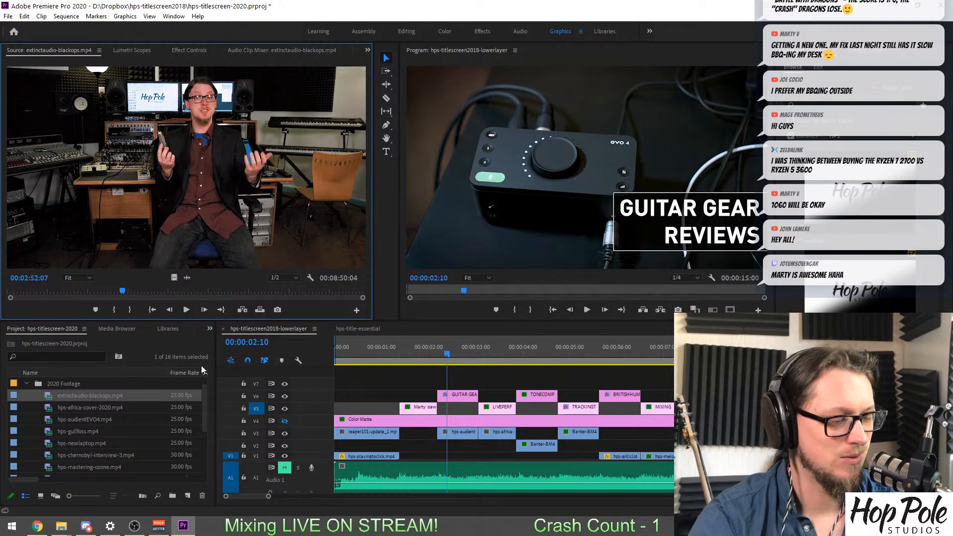
left_click(203, 292)
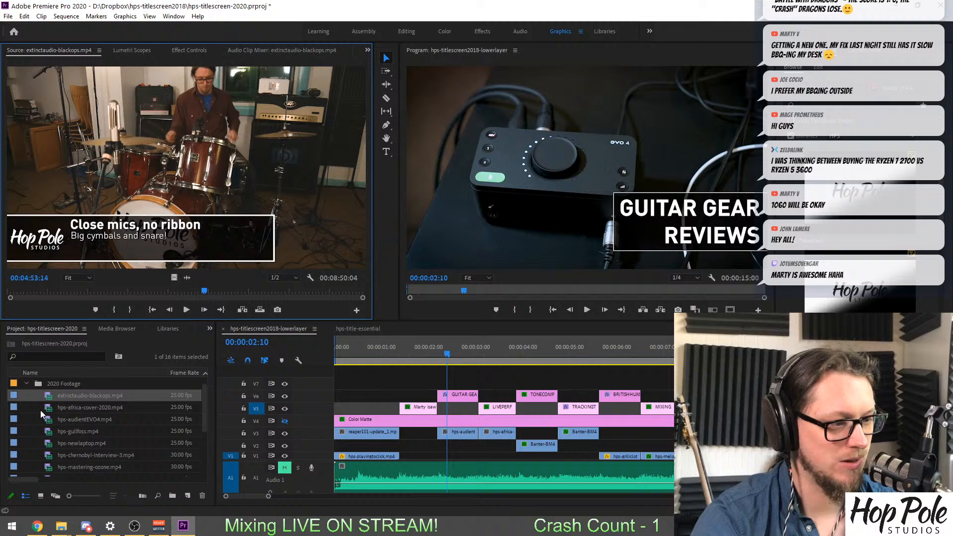
Open hps-gullfoss.mp4 and mark a 00:00:01:21 range of the EQ plug-in footage starting at 00:14:32:18.
left_click(47, 423)
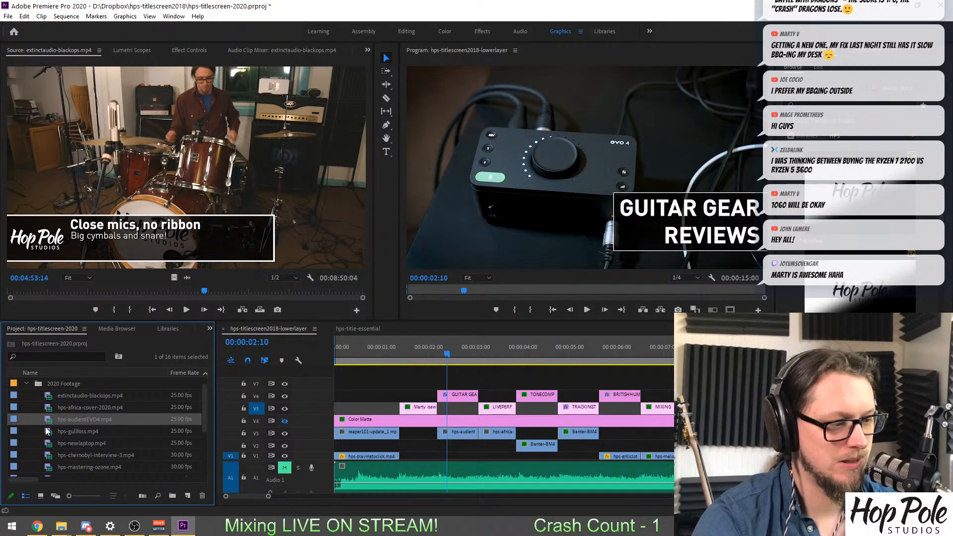
double_click(50, 436)
left_click_drag(64, 295, 193, 309)
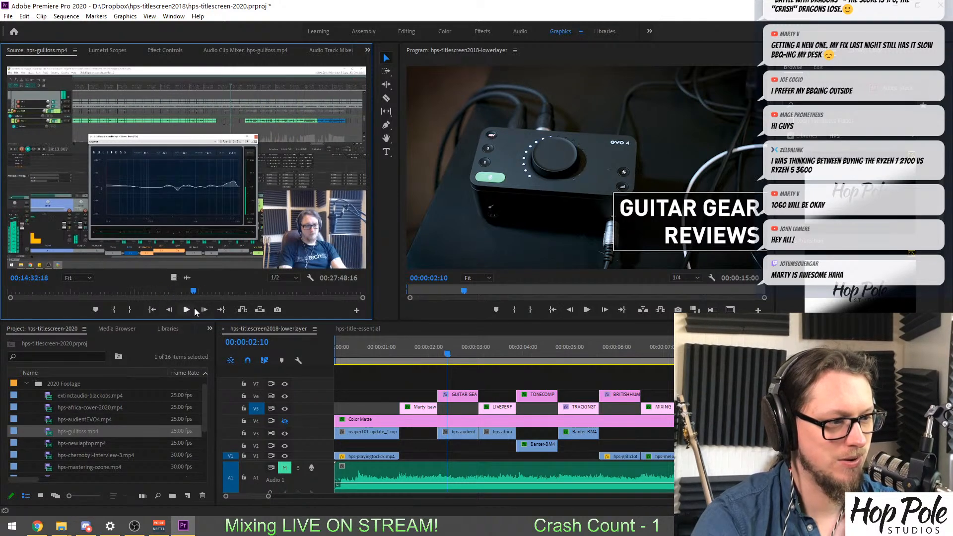
key("i")
key("space")
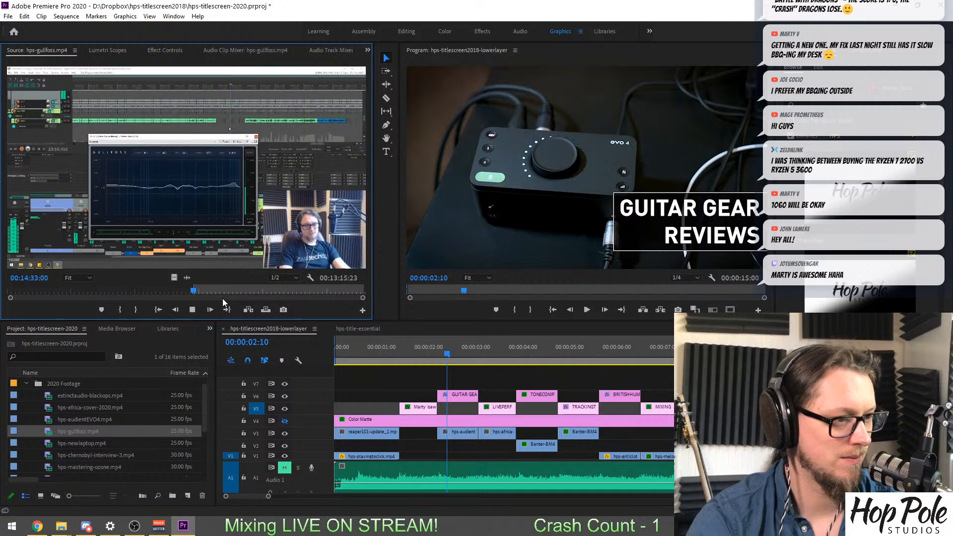
key("o")
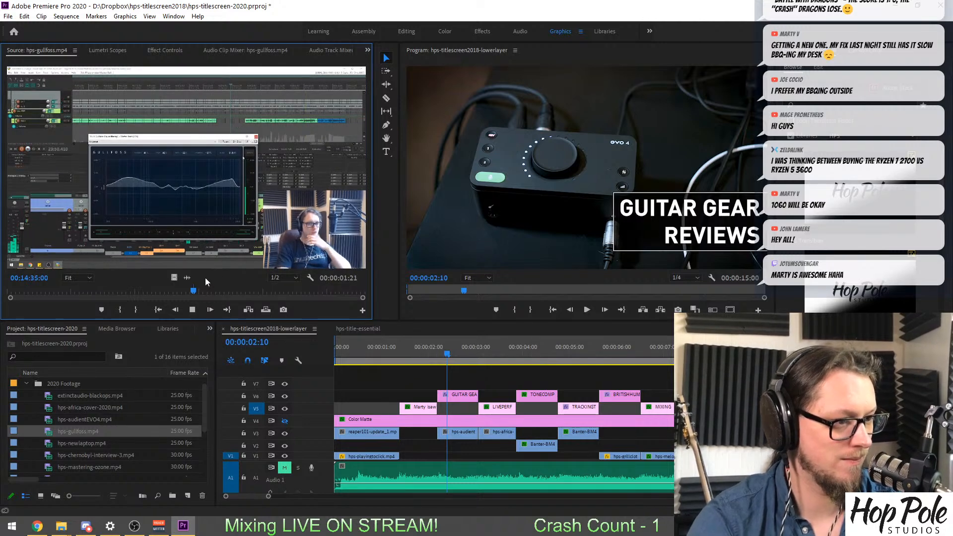
Place the marked hps-gullfoss.mp4 range on V3, directly after the Banter clip beneath the TRACKING TUTORIALS title.
key("space")
left_click_drag(300, 337, 608, 437)
left_click_drag(540, 381, 538, 377)
left_click(534, 350)
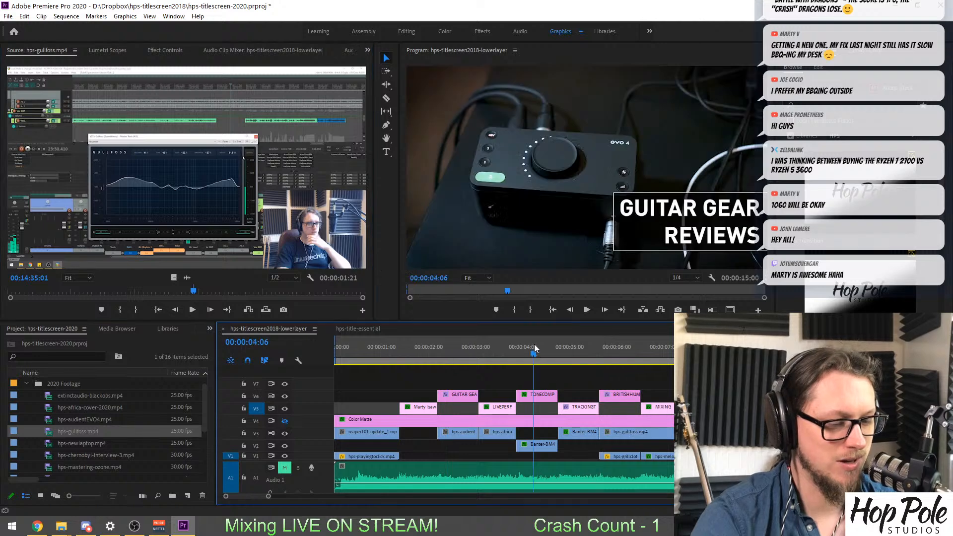
scroll(494, 408, "down", 3)
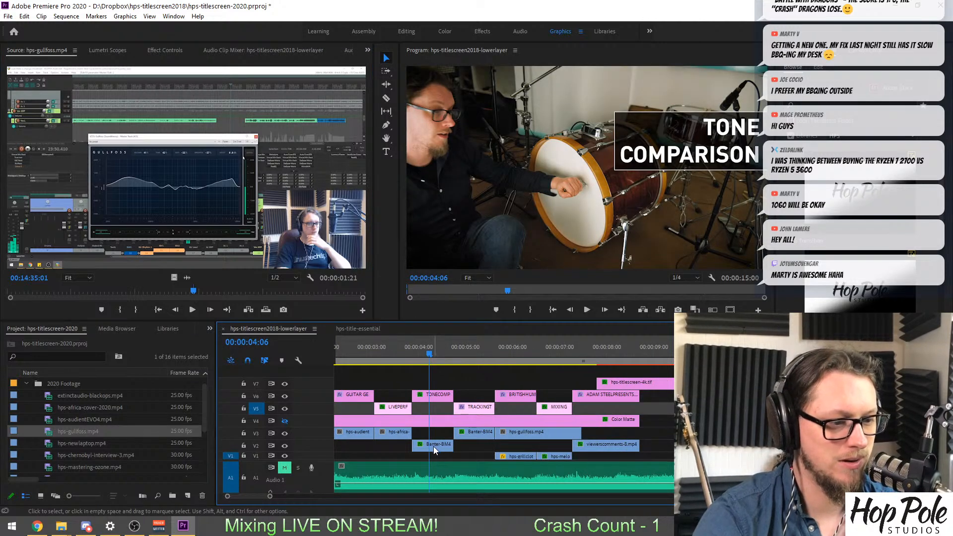
left_click(474, 352)
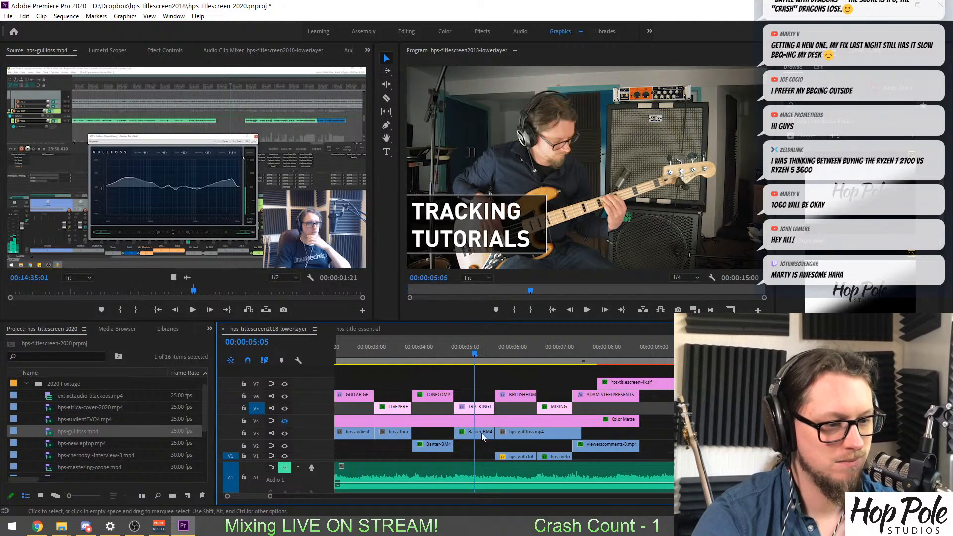
Lower the Banter clip beneath the TONE COMPARISON title to V1 and fit the hps-gullfoss clip in that slot on V3.
left_click_drag(436, 444, 436, 456)
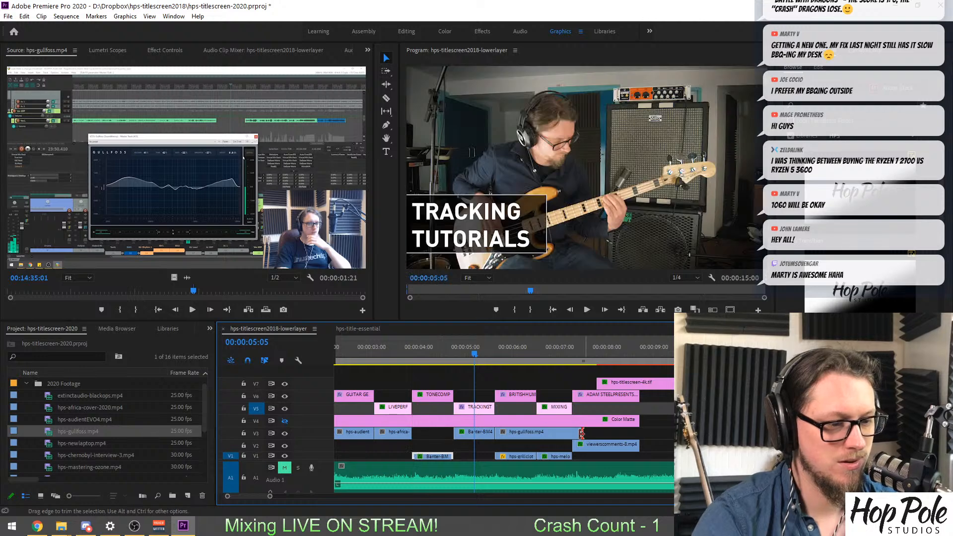
left_click_drag(581, 434, 446, 435)
left_click(433, 355)
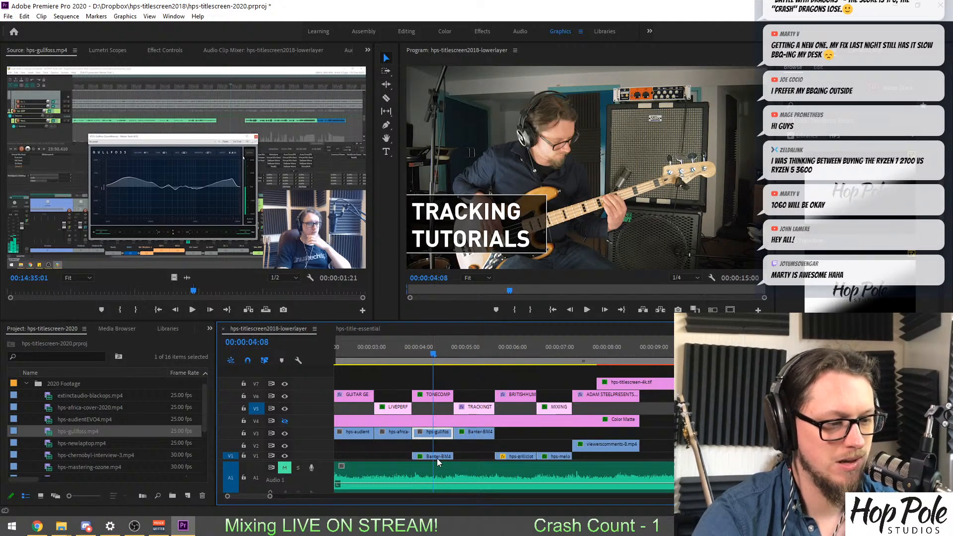
Delete the old Banter clip beneath the TONE COMPARISON title and scale the hps-gullfoss clip to frame size.
left_click(437, 456)
key("Delete")
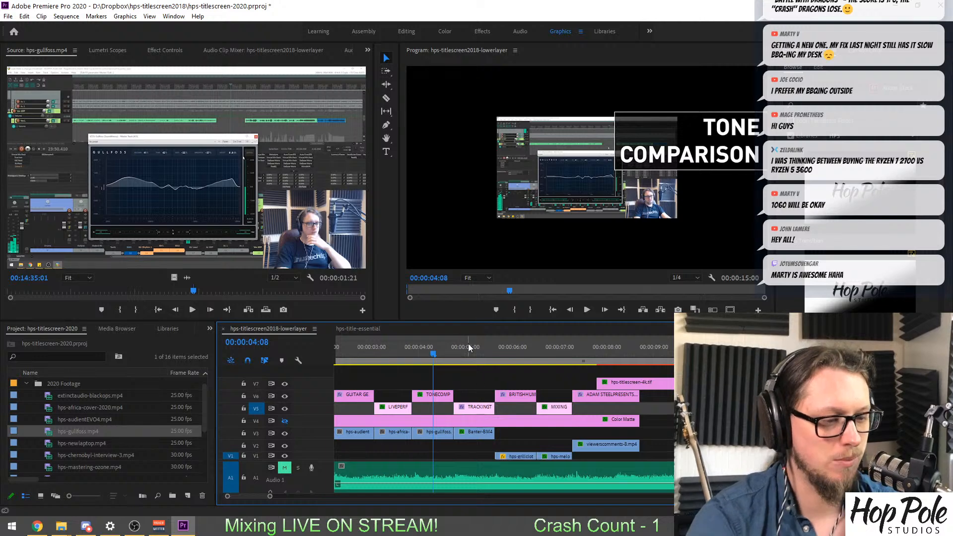
right_click(442, 433)
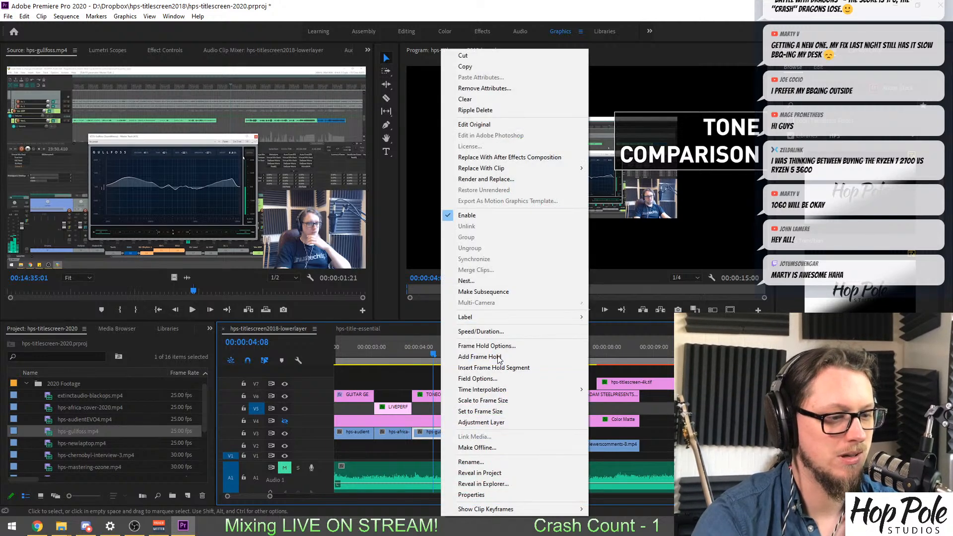
left_click(486, 402)
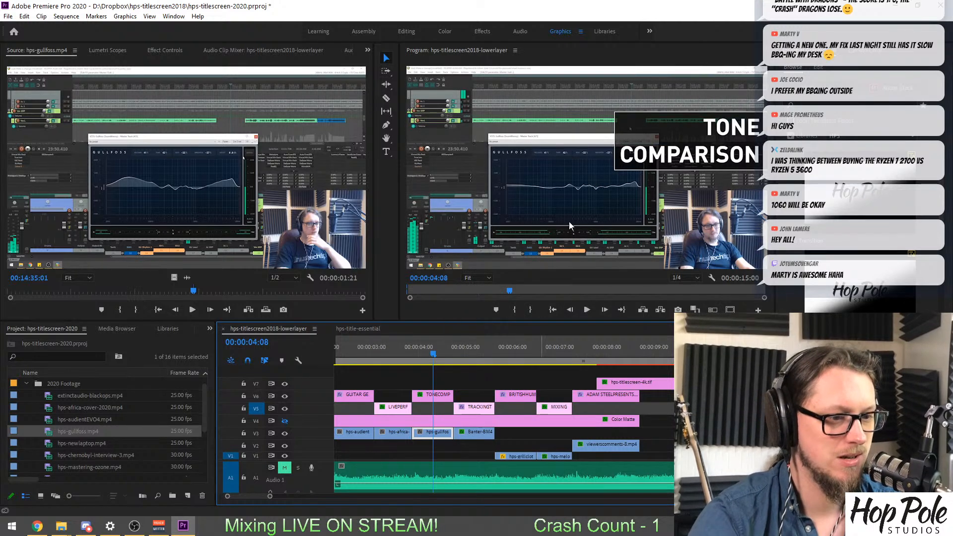
Review the sequence from the opening reaper101 shot through the LIVE PERFORMANCE, TONE COMPARISON and TRACKING TUTORIALS shots.
left_click(395, 352)
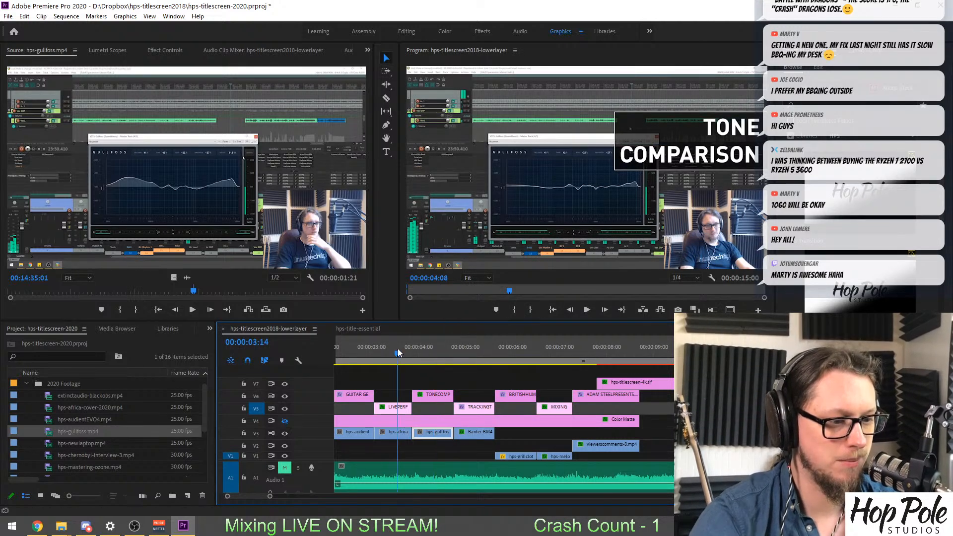
left_click_drag(397, 349, 364, 349)
scroll(476, 363, "up", 6)
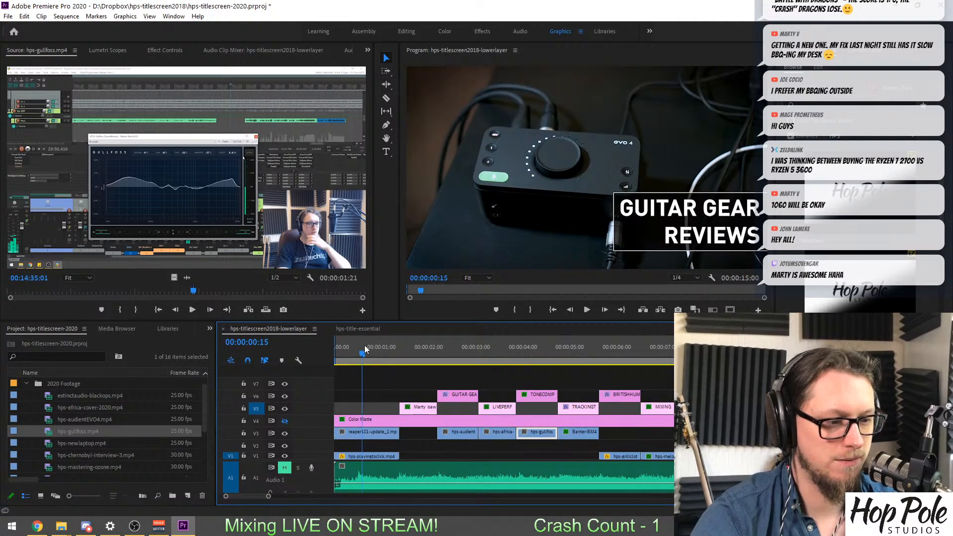
left_click(510, 344)
left_click(537, 344)
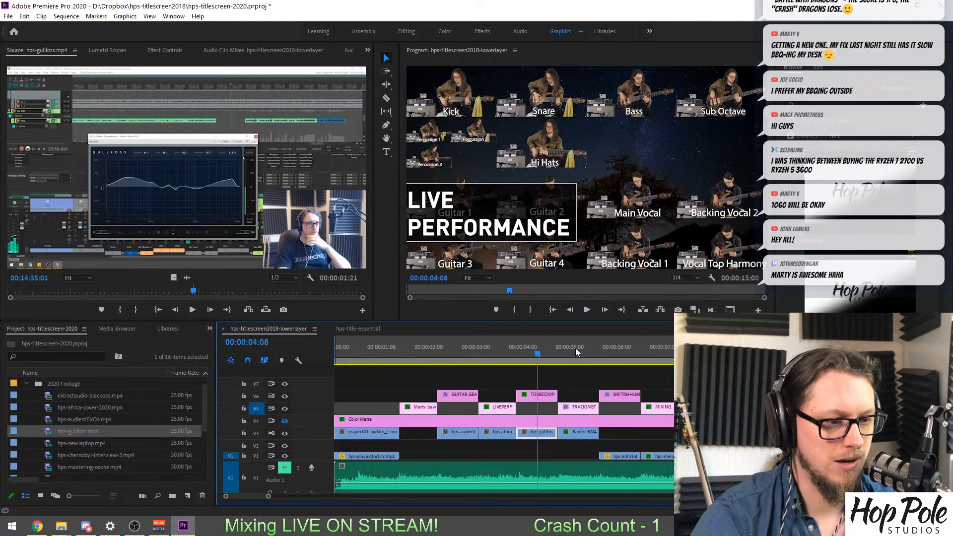
left_click(585, 350)
scroll(573, 359, "down", 3)
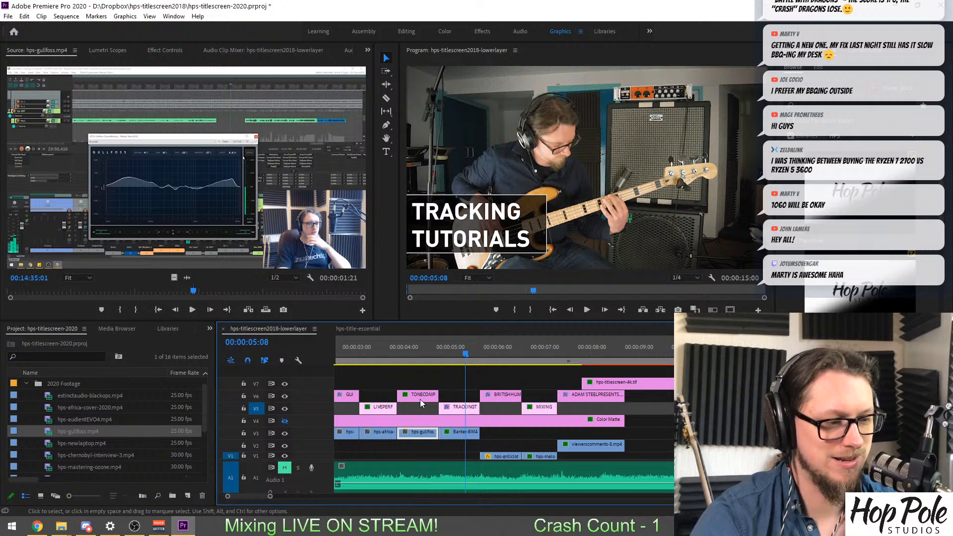
Open hps-chernobyl-interview-3.mp4 from the 2020 Footage bin and preview its opening seconds.
scroll(75, 447, "down", 2)
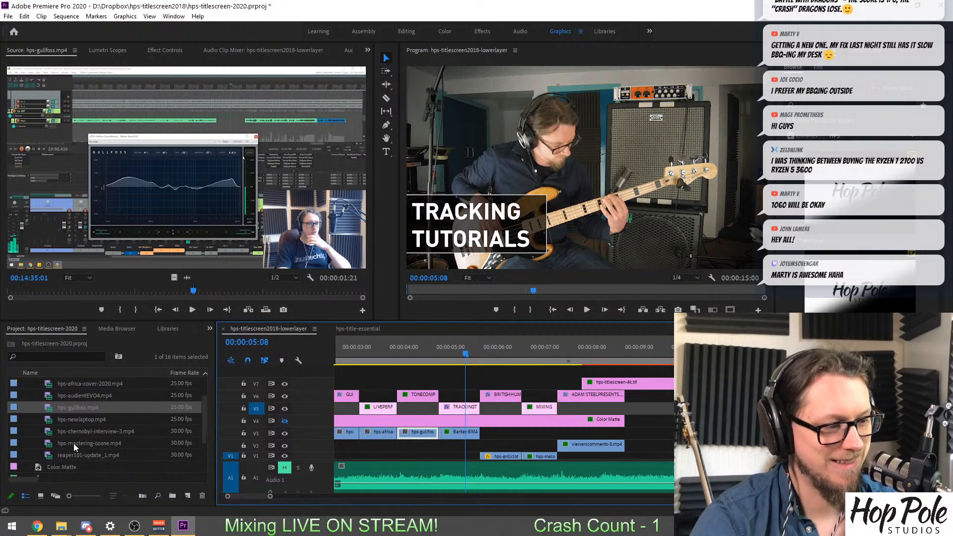
double_click(49, 432)
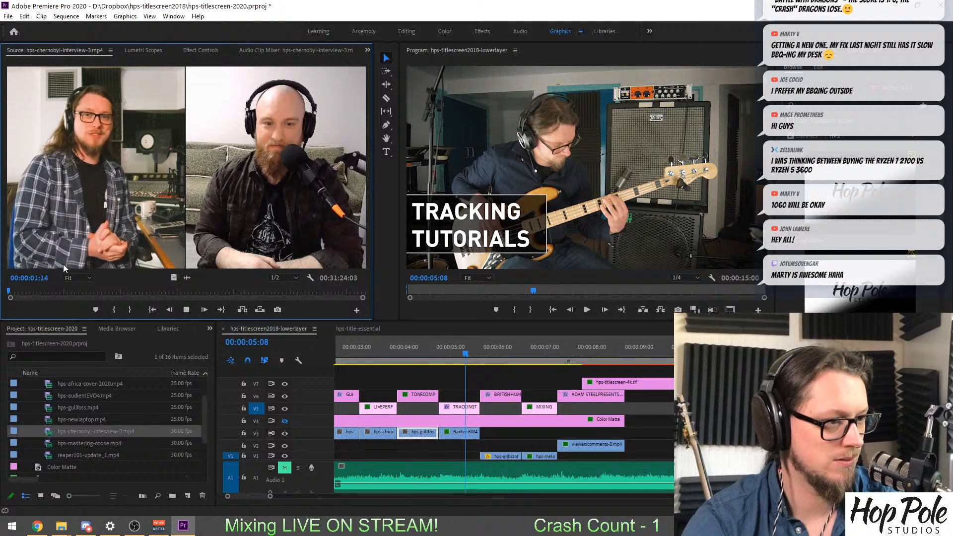
key("space")
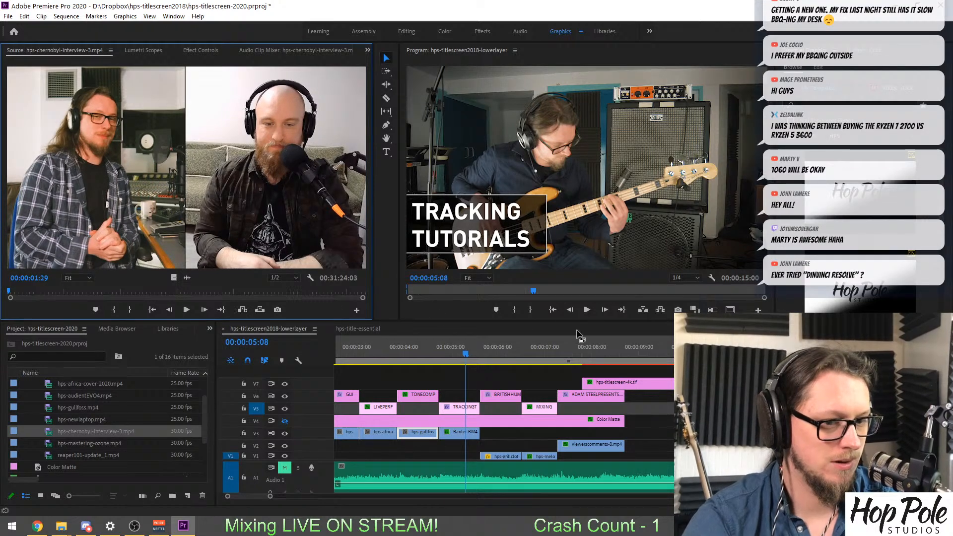
key("alt+Tab")
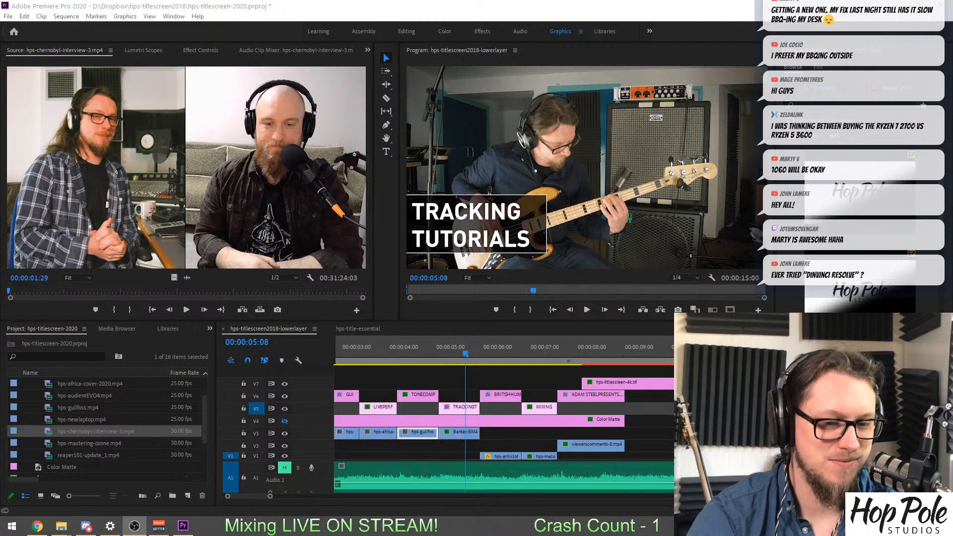
key("alt+Tab")
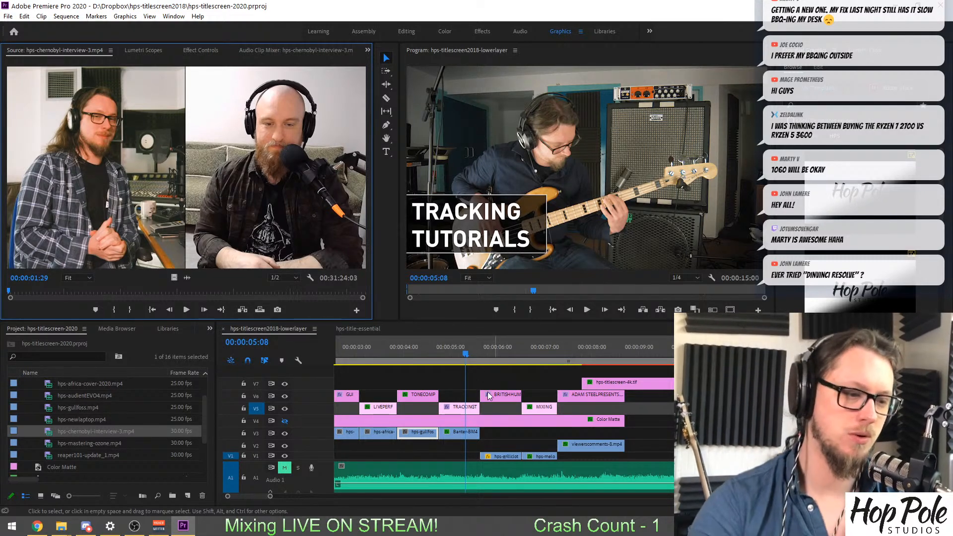
Move the opening reaper101-update_1.mp4 clip beneath the closing PRESENTS title on V3 and delete the old viewerscomments-8 clip there.
left_click_drag(469, 367, 581, 366)
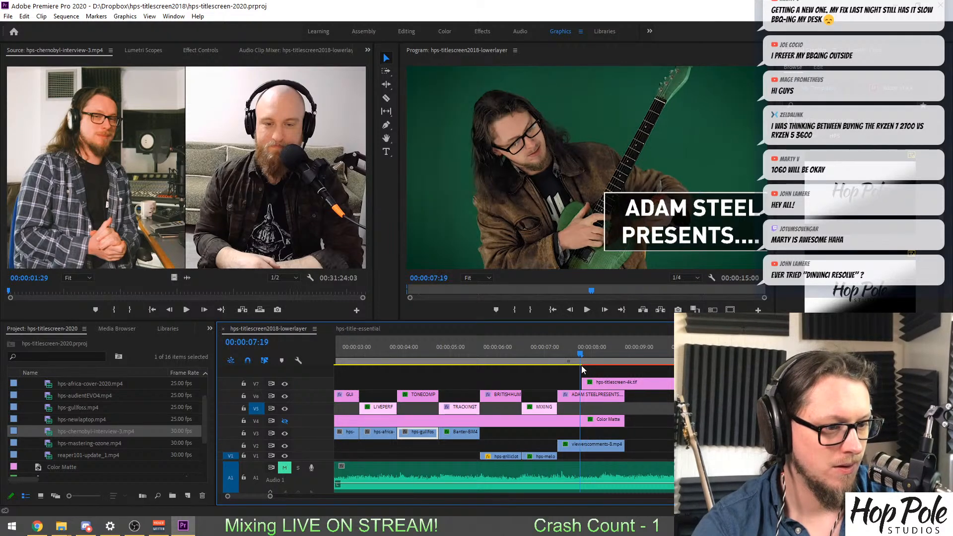
scroll(499, 395, "up", 1)
scroll(499, 394, "up", 2)
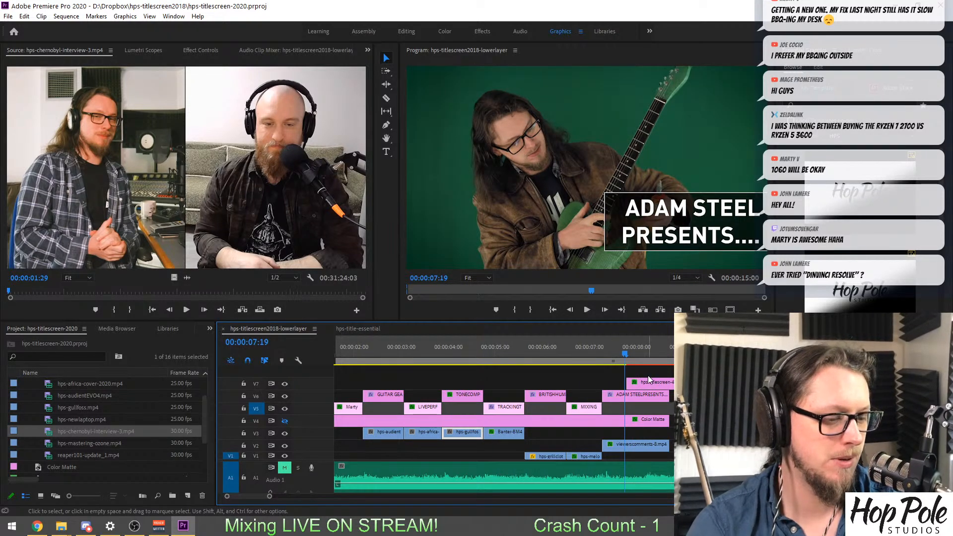
key("minus")
left_click_drag(358, 435, 529, 434)
key("equal")
key("equal")
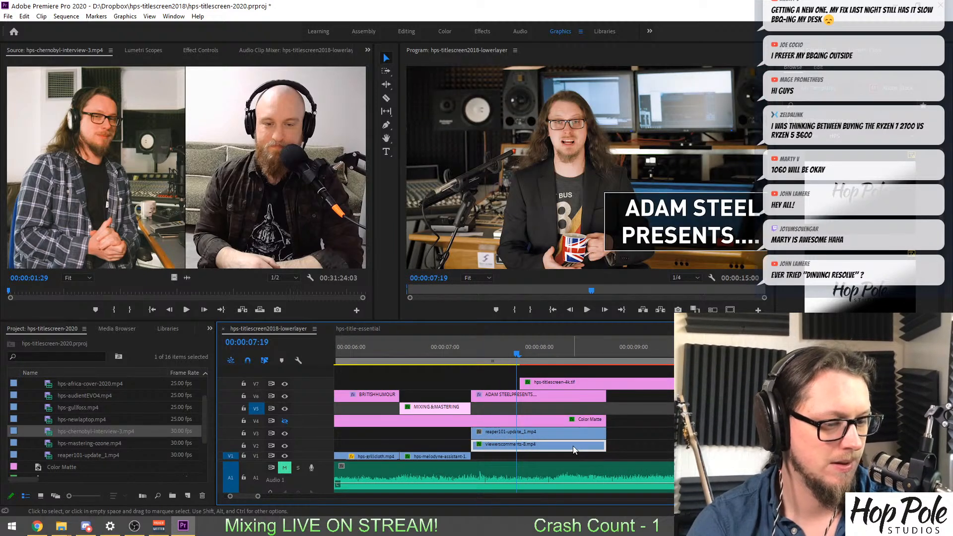
key("Delete")
Scrub the relocated reaper101 shot and inspect the earlier clip layout around the GUITAR GEAR REVIEWS title.
left_click_drag(474, 354, 516, 373)
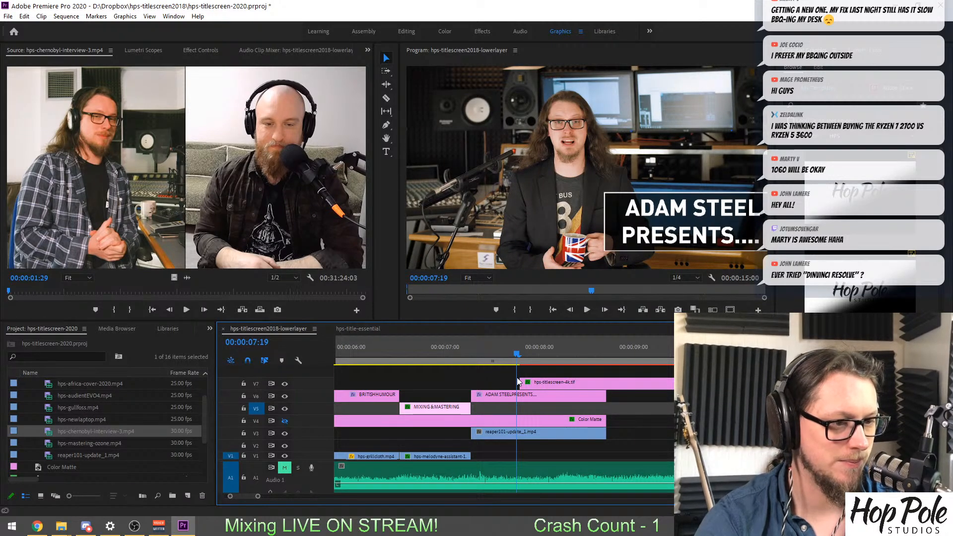
key("minus")
key("minus")
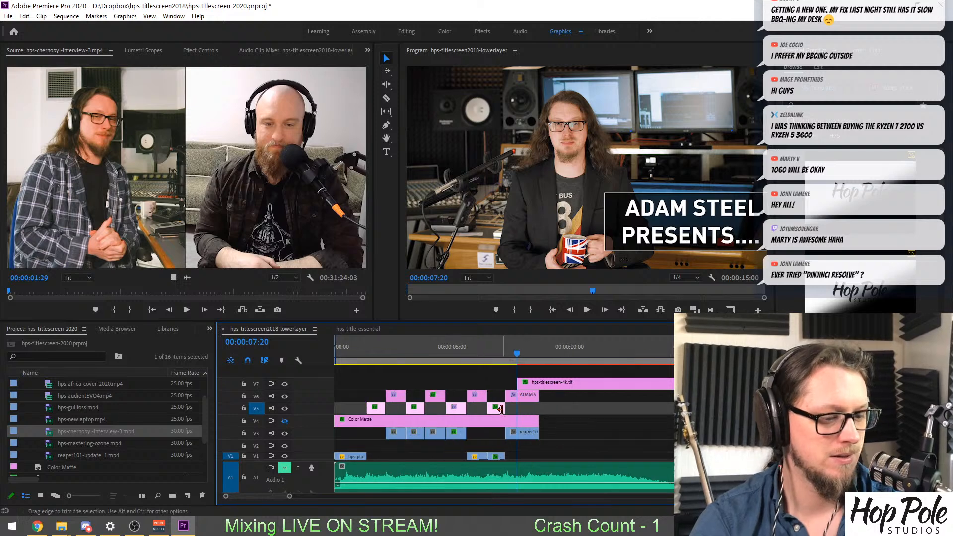
key("equal")
key("equal")
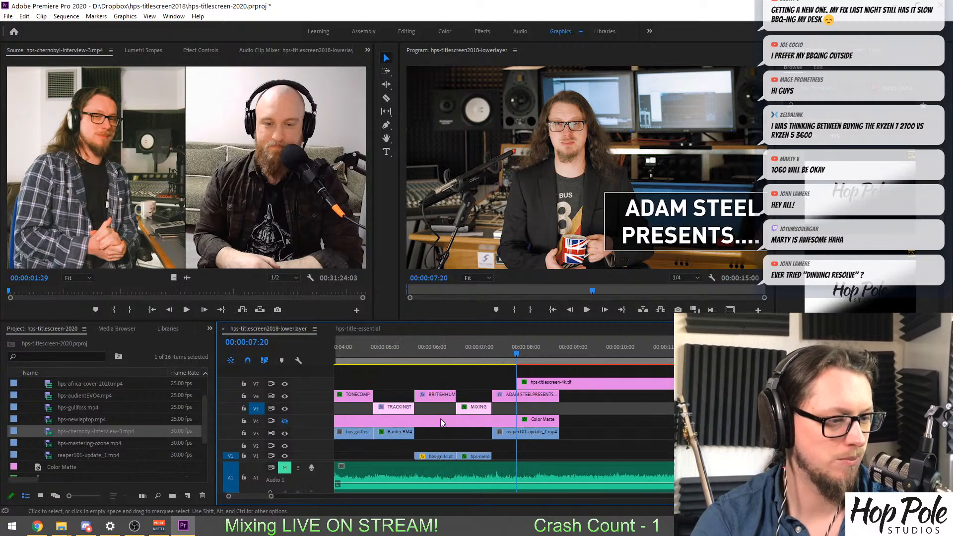
key("minus")
left_click(392, 344)
key("equal")
key("equal")
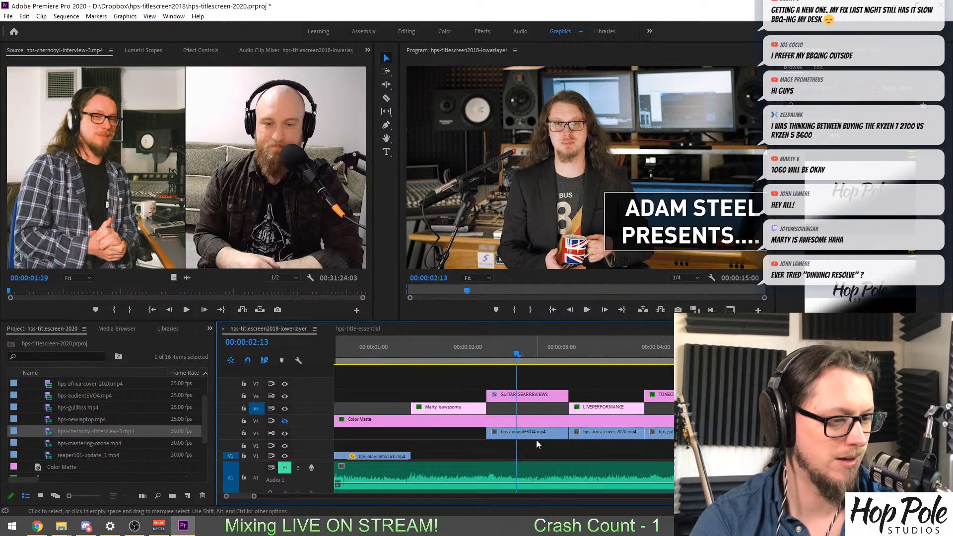
Open hps-mastering-ozone.mp4 and scan to about 00:31:17:19 for usable Ozone plug-in footage.
double_click(51, 443)
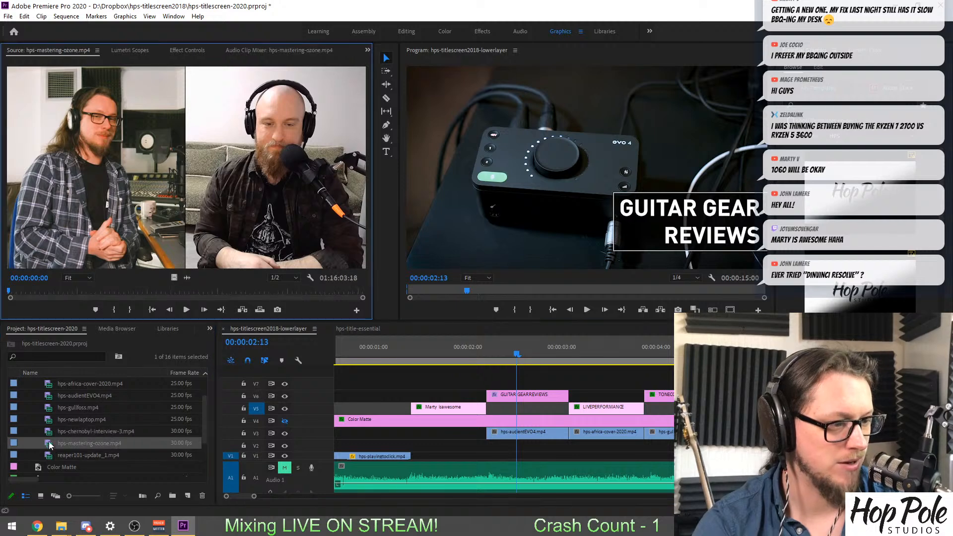
left_click_drag(61, 291, 153, 297)
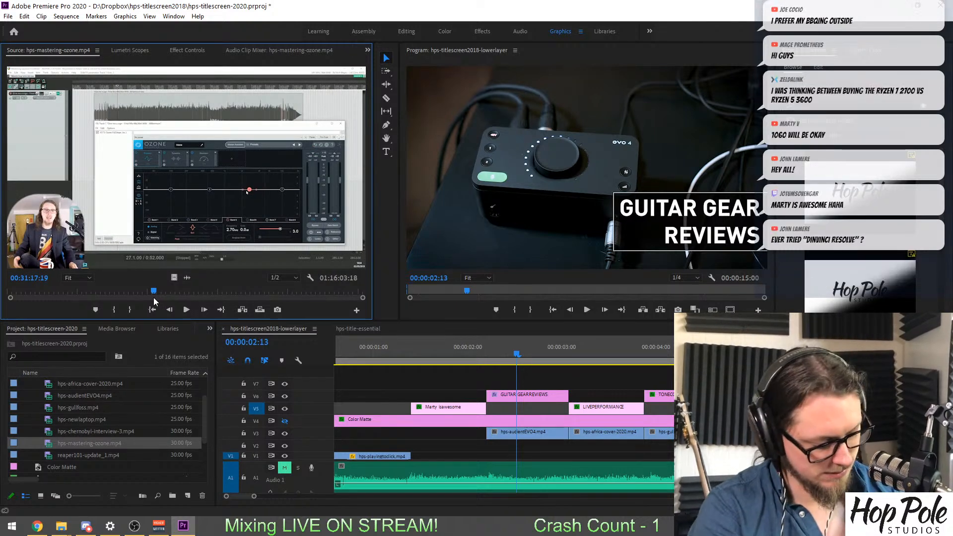
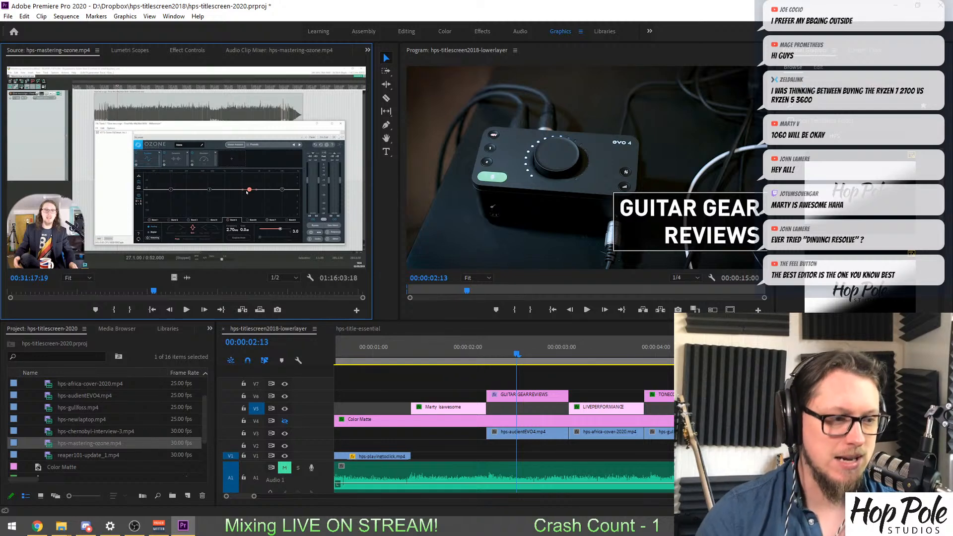
Inspect the sequence around the GUITAR GEAR REVIEWS title and the preceding title that has no footage beneath it.
left_click(668, 206)
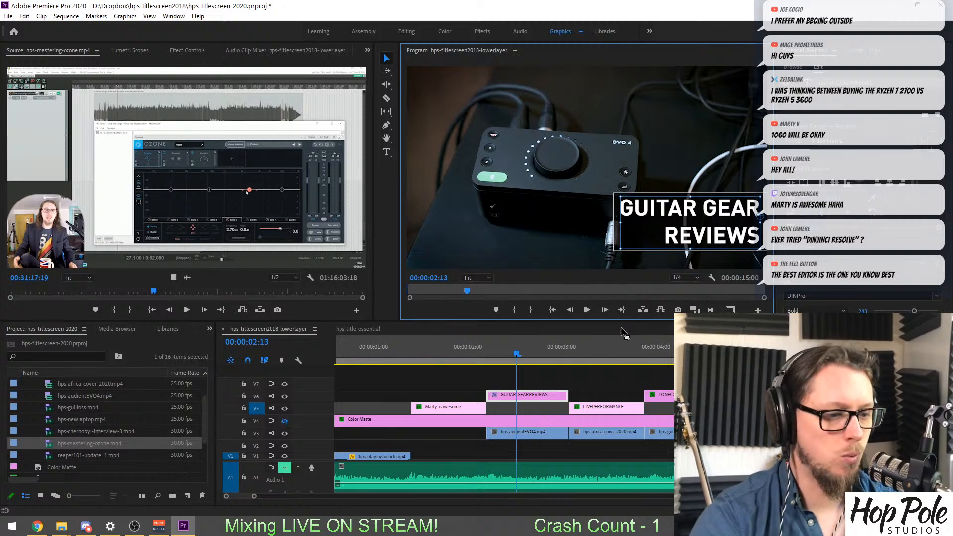
left_click_drag(575, 351, 520, 354)
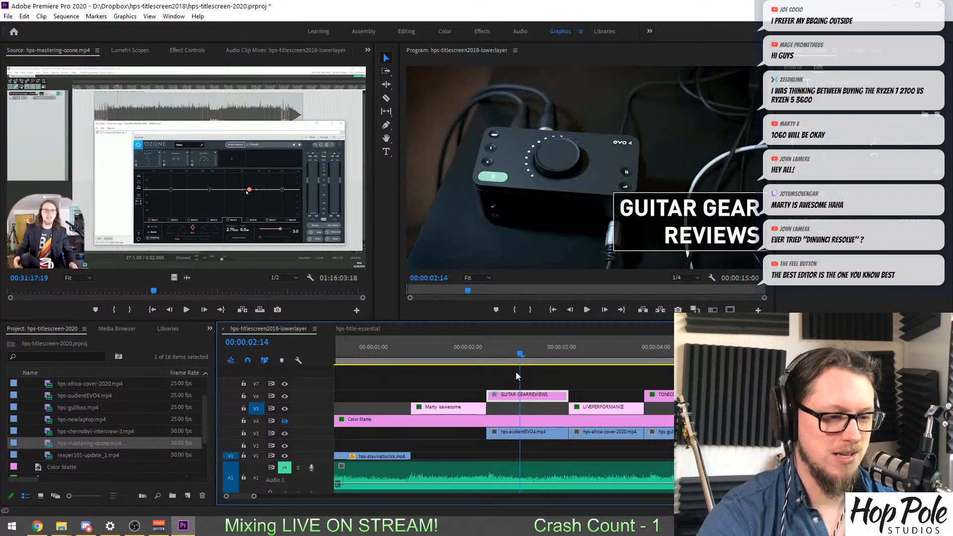
left_click(440, 356)
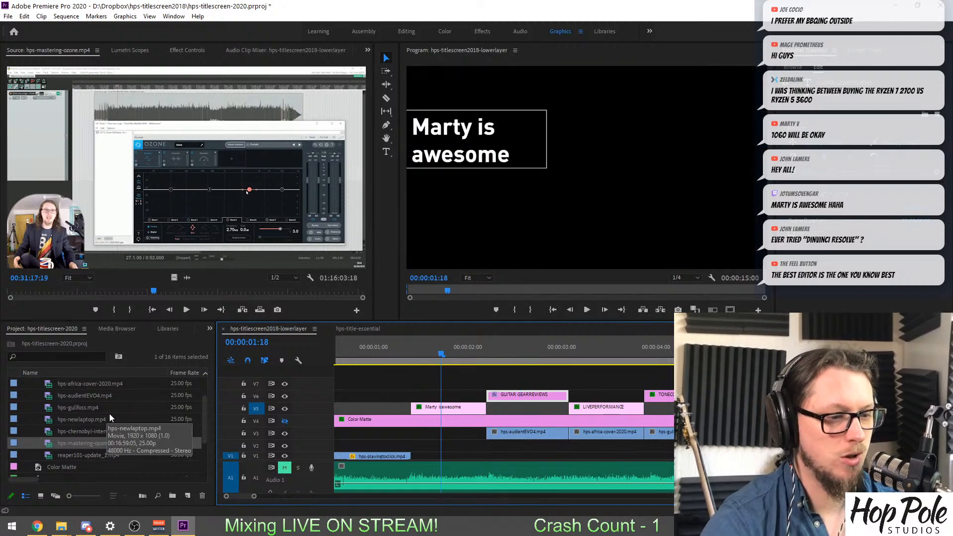
left_click(368, 51)
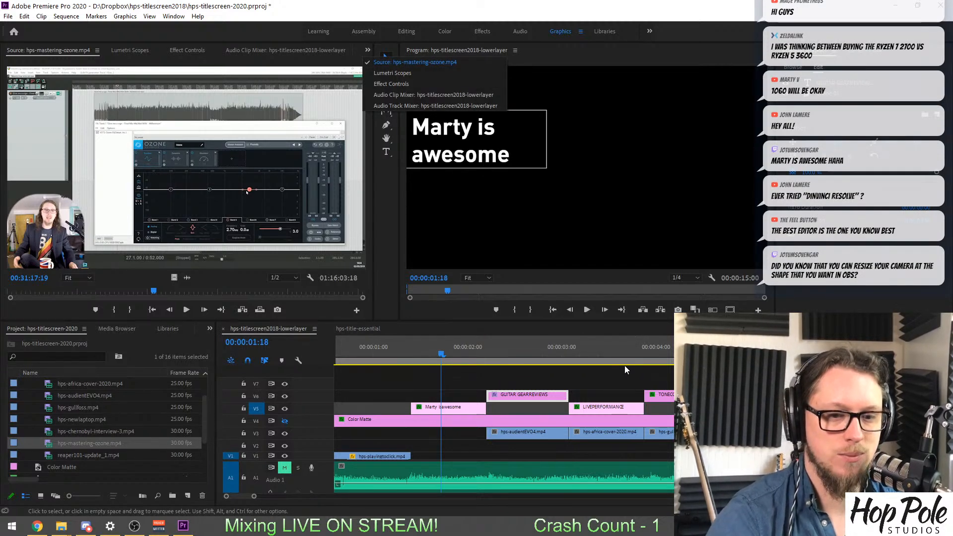
left_click(447, 379)
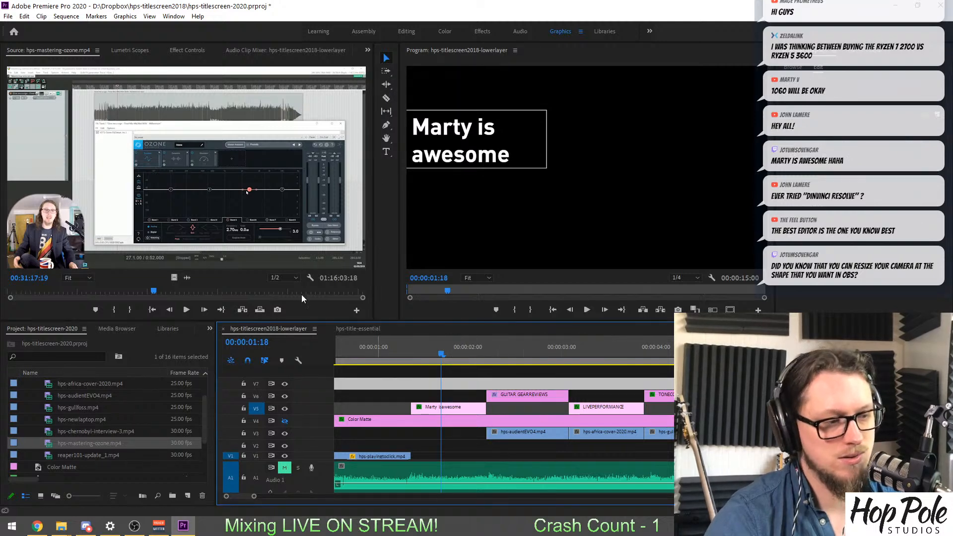
left_click(38, 204)
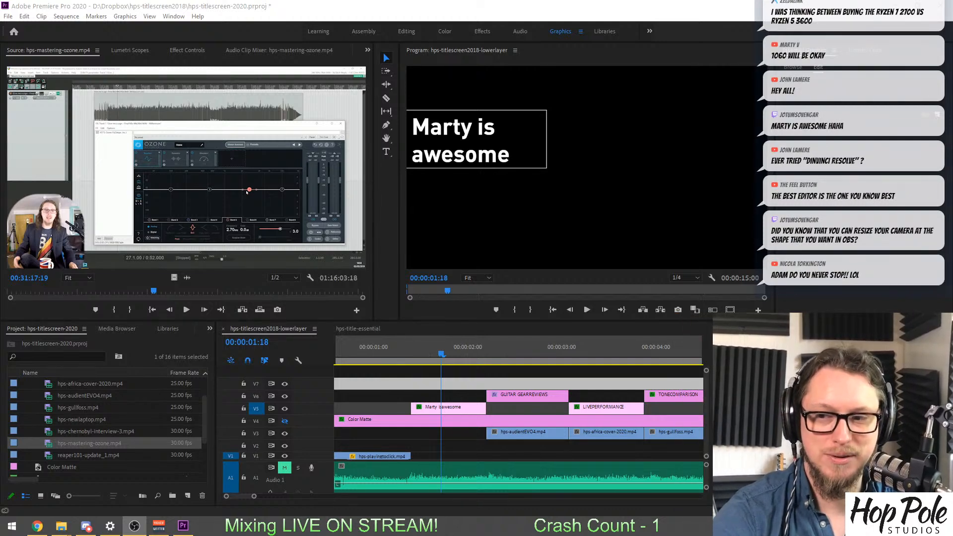
left_click(448, 355)
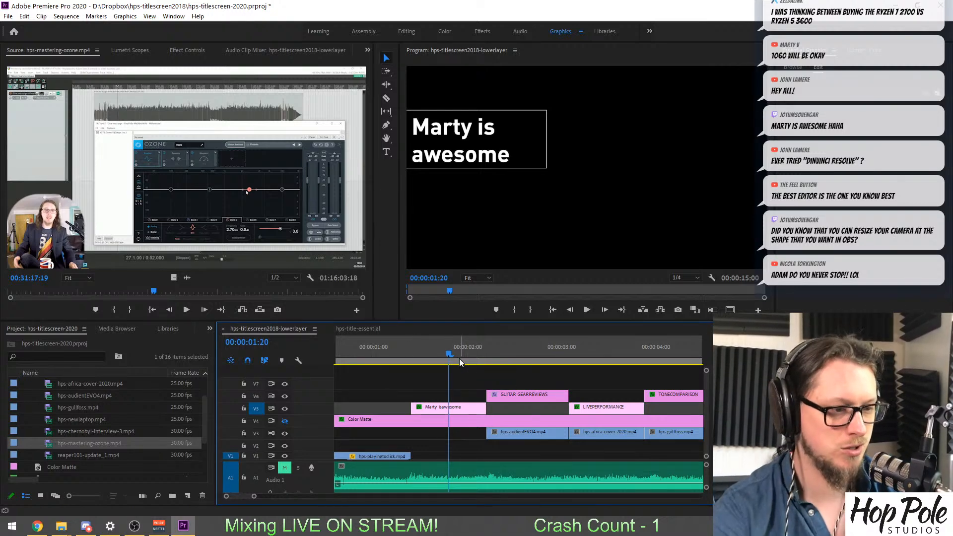
Open reaper101-update_1.mp4 from the project and scan the whole recording to the desk shot at about 00:24:33.
left_click(50, 457)
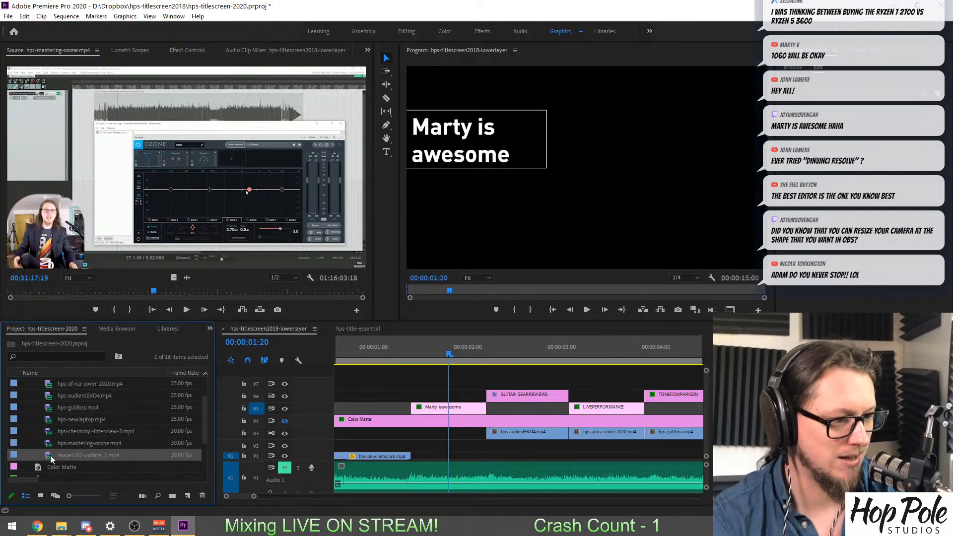
double_click(49, 455)
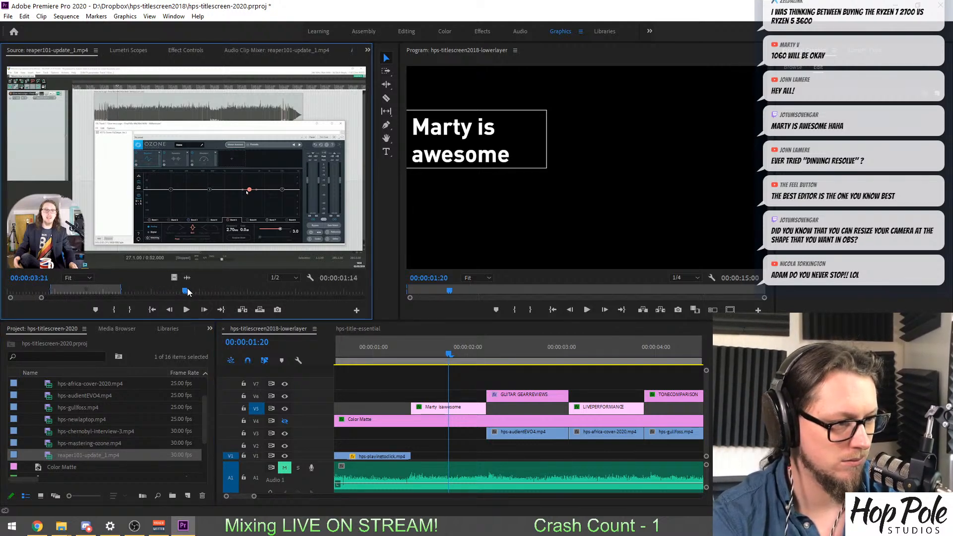
left_click_drag(187, 291, 171, 306)
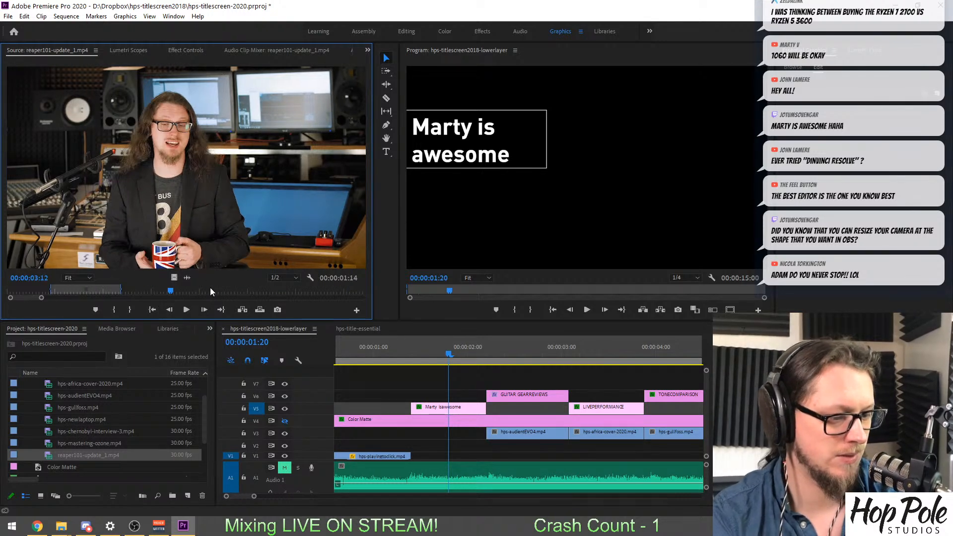
key("minus")
key("minus")
key("minus")
key("minus")
key("minus")
left_click_drag(100, 293, 334, 291)
left_click_drag(172, 298, 363, 298)
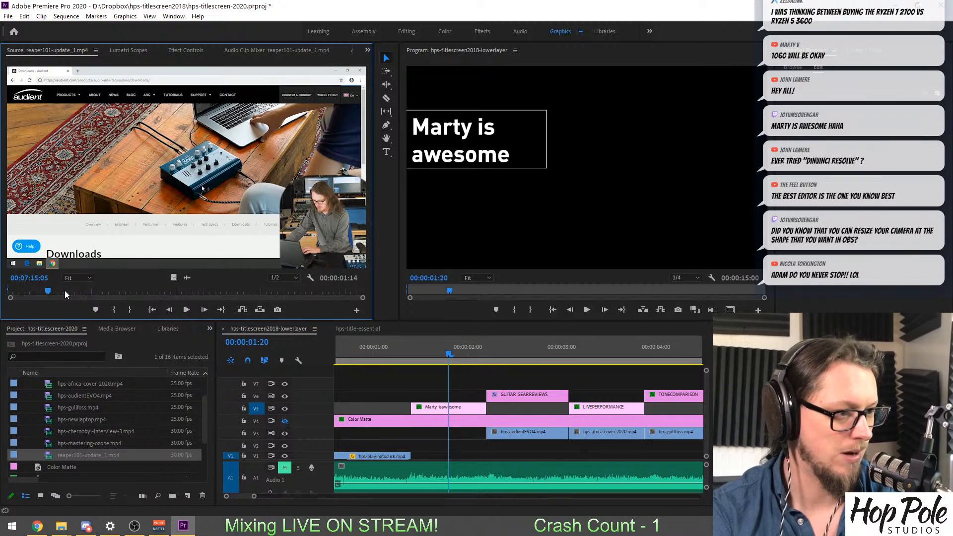
left_click_drag(48, 291, 142, 289)
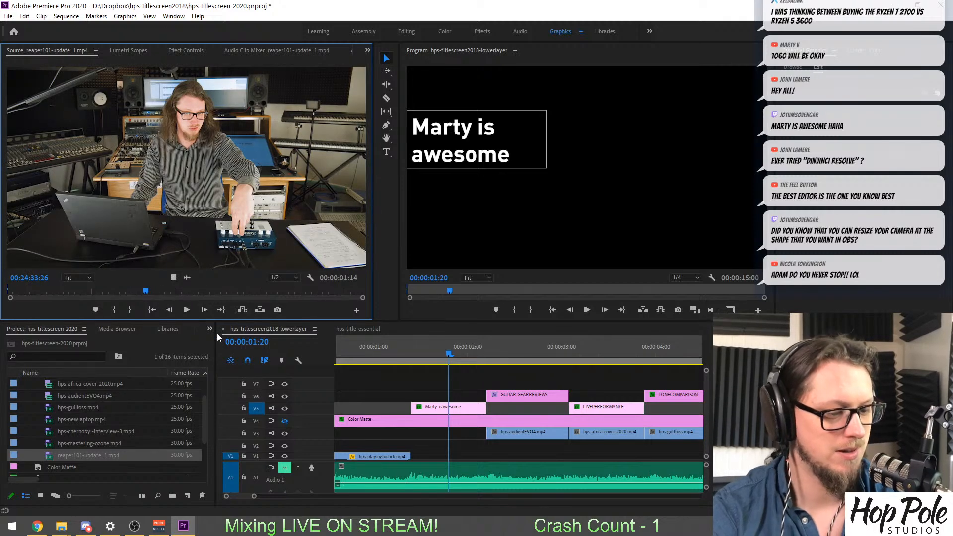
Mark the raised-arms excerpt of reaper101-update_1.mp4 with an in point at 00:24:33:16 and an out point at 00:24:38:11.
key("equal")
key("equal")
key("space")
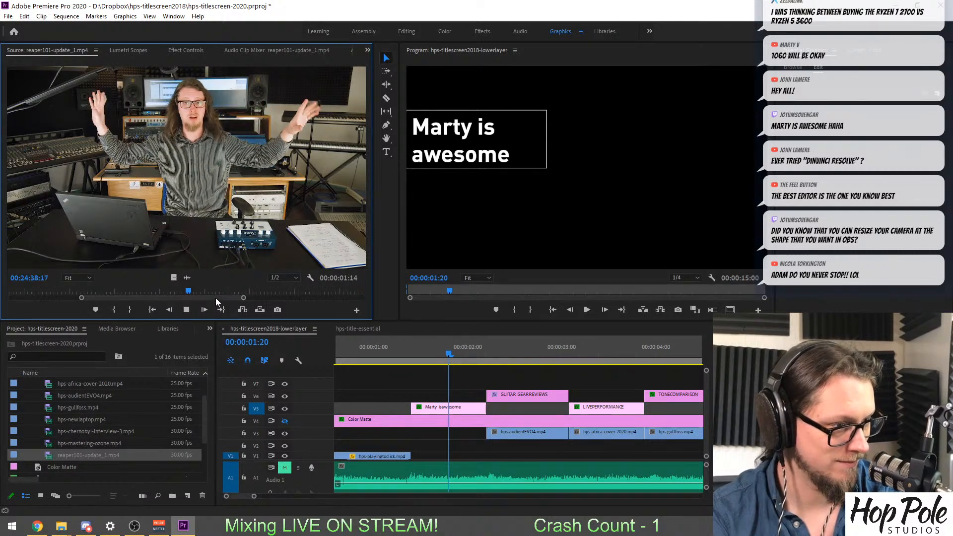
left_click_drag(189, 292, 184, 293)
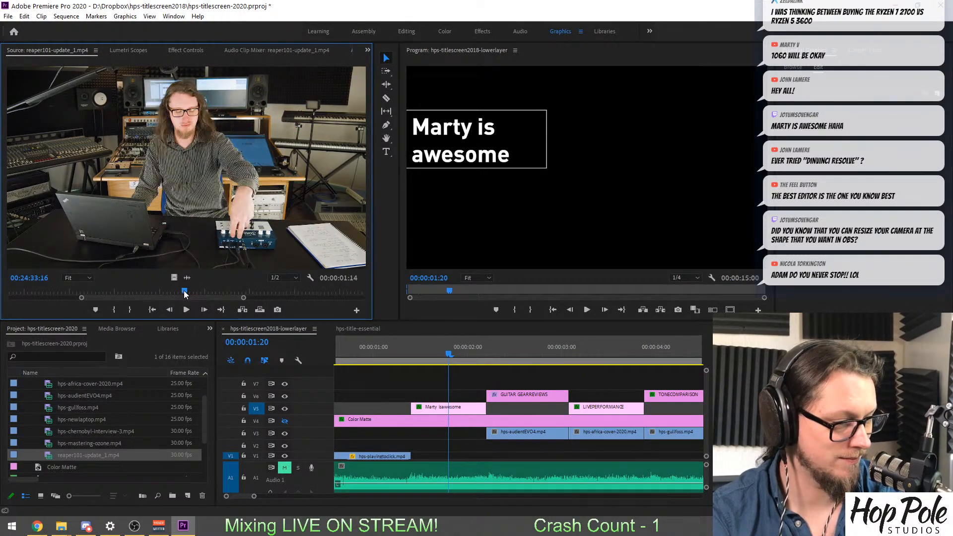
key("i")
key("space")
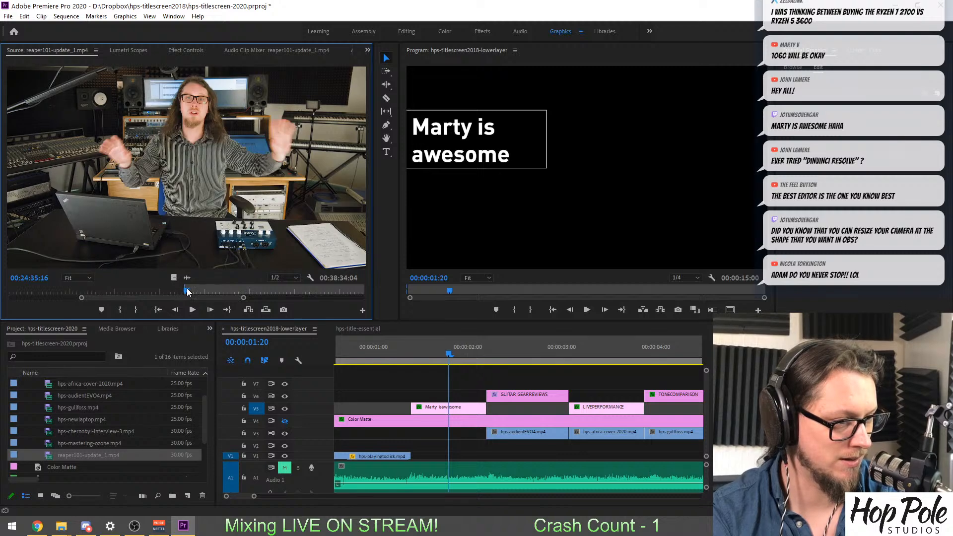
key("space")
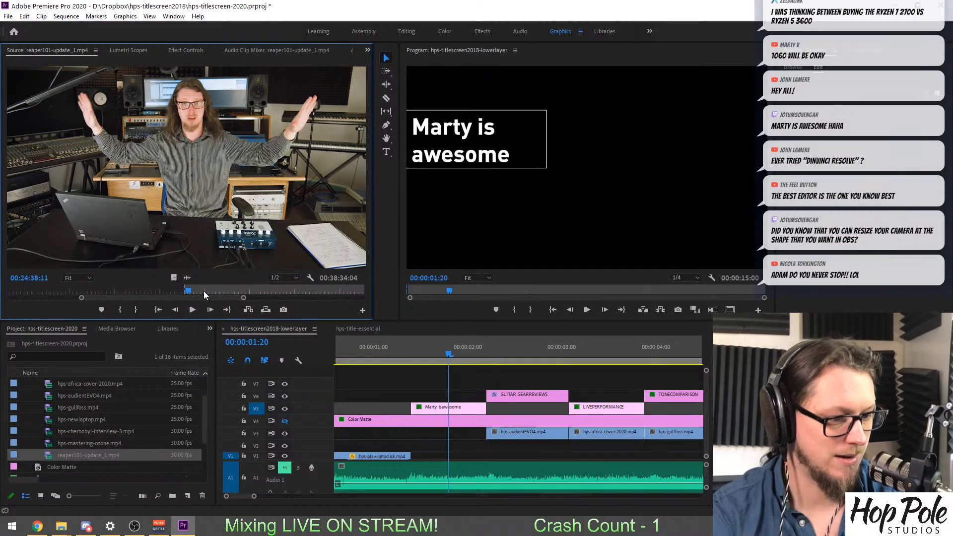
key("o")
Find the BRITISH HUMOUR title in the sequence and delete the old clip beneath it on V1.
left_click_drag(461, 352, 525, 350)
scroll(525, 352, "down", 2)
scroll(520, 359, "down", 3)
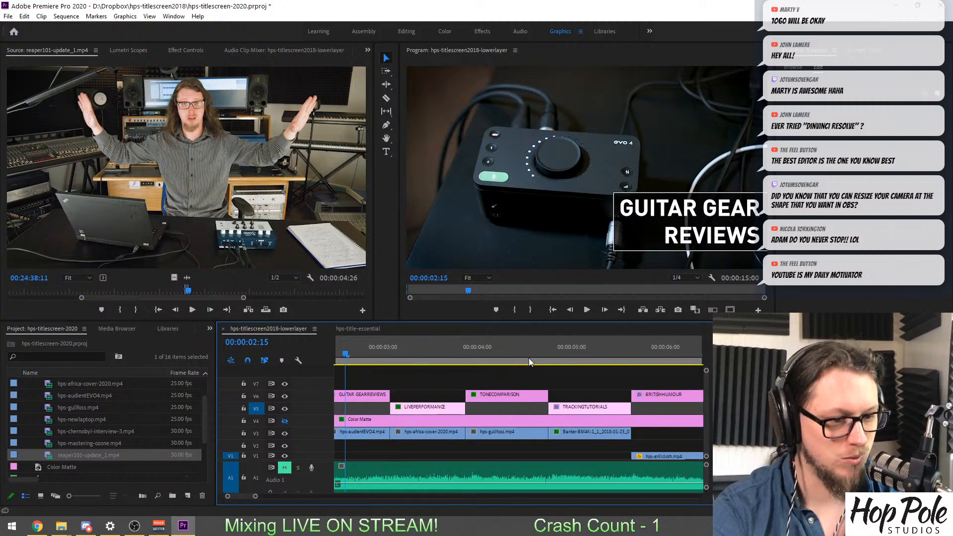
left_click(493, 346)
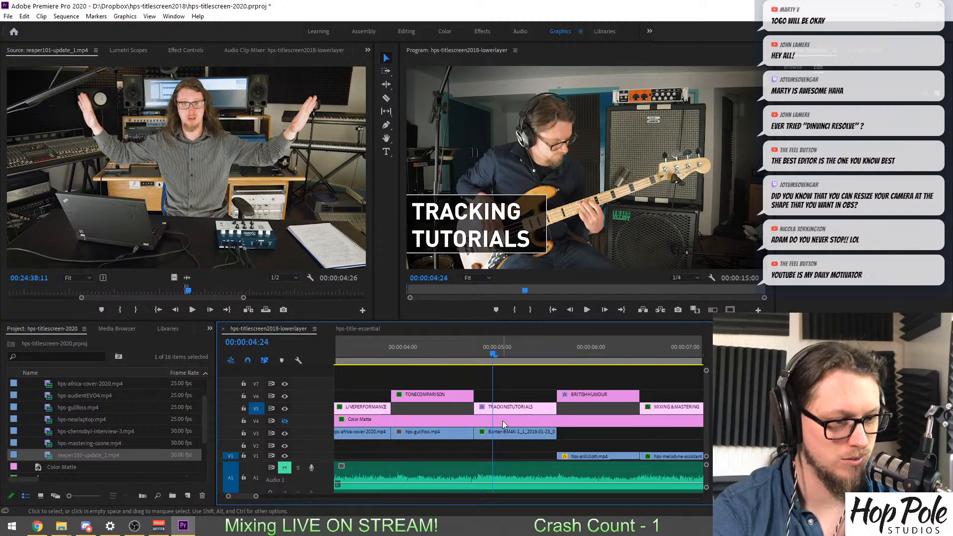
left_click(512, 433)
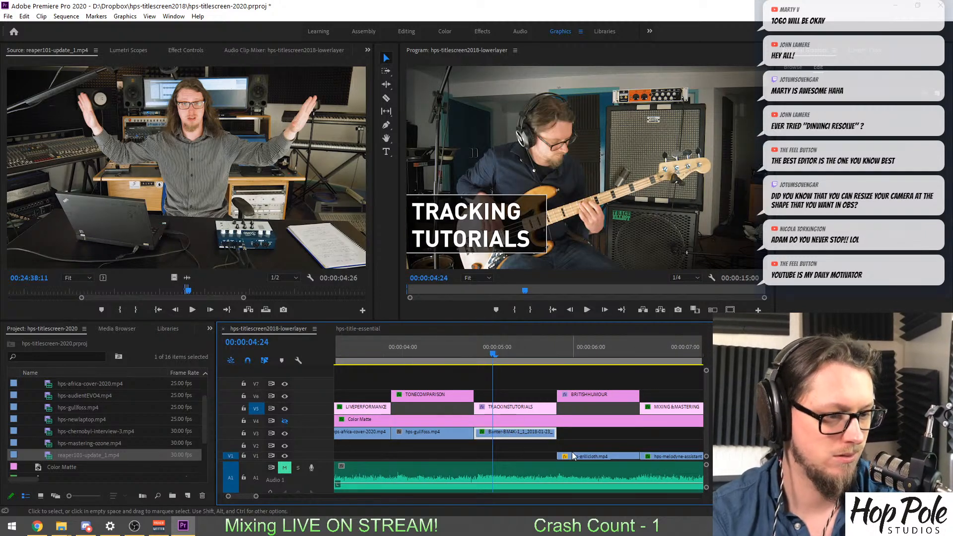
left_click(582, 351)
left_click(586, 457)
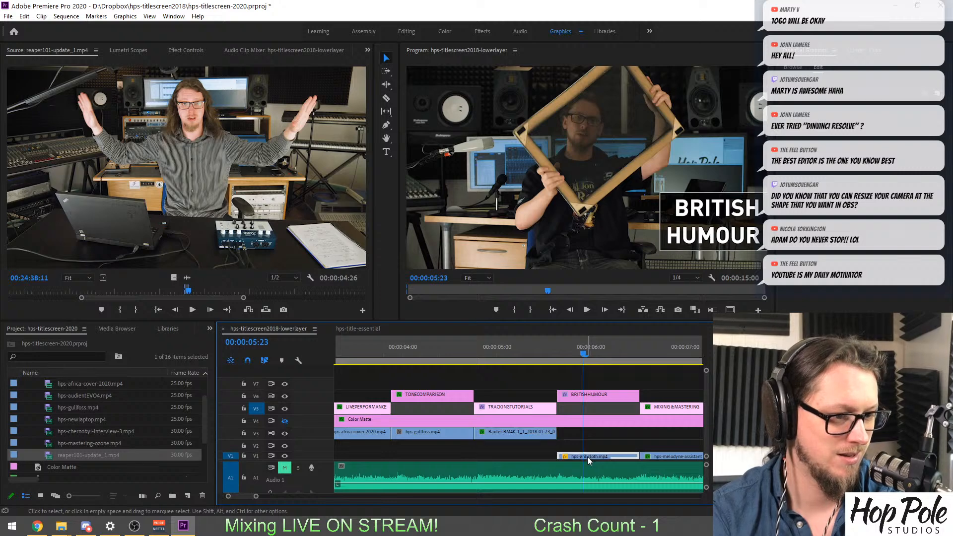
scroll(587, 456, "down", 2)
key("Delete")
Place the marked reaper101-update_1.mp4 excerpt on V2 beneath the BRITISH HUMOUR title and trim its end to match the title.
left_click(199, 304)
left_click_drag(199, 304, 489, 453)
key("minus")
key("minus")
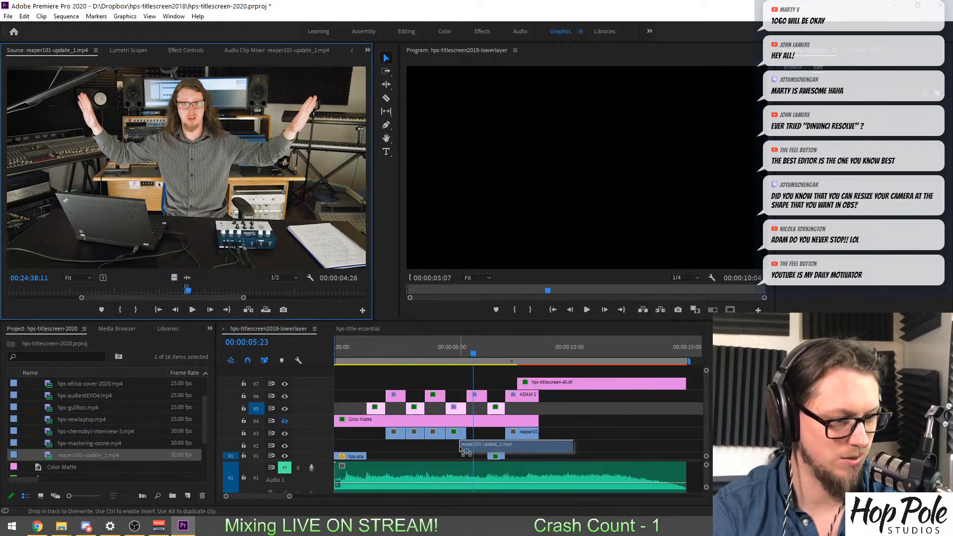
left_click_drag(579, 445, 485, 448)
key("equal")
key("equal")
key("equal")
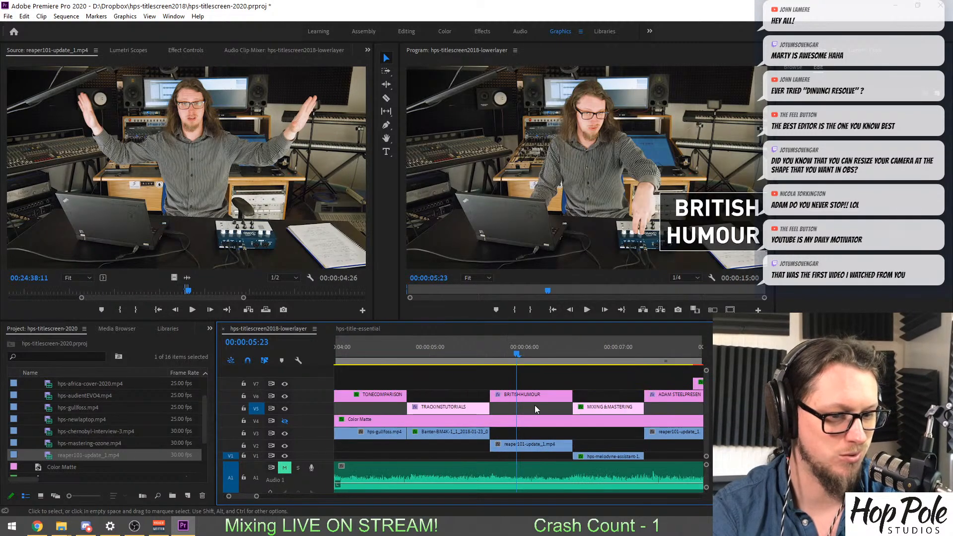
Play the sequence from the TRACKING TUTORIALS title into MIXING & MASTERING to review the new BRITISH HUMOUR shot.
left_click(470, 350)
key("space")
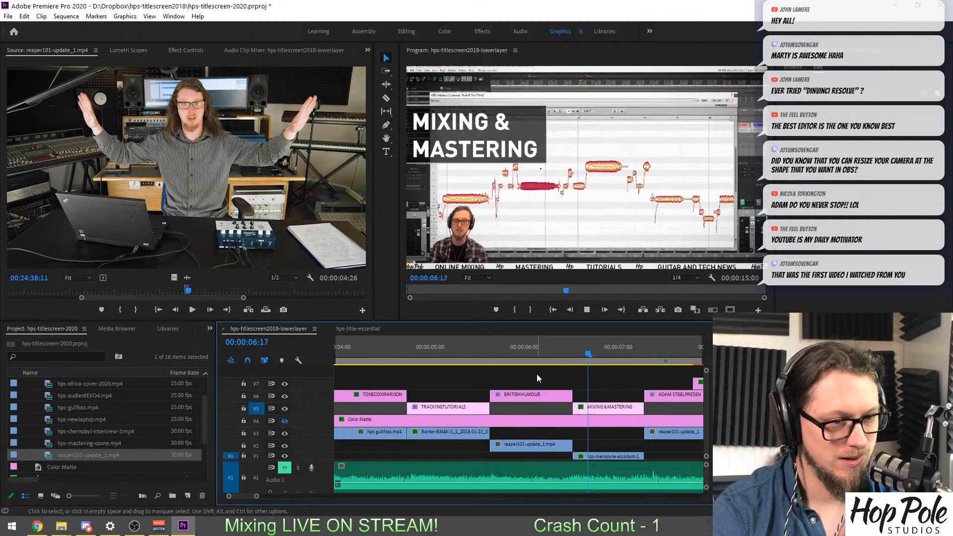
key("space")
left_click(521, 351)
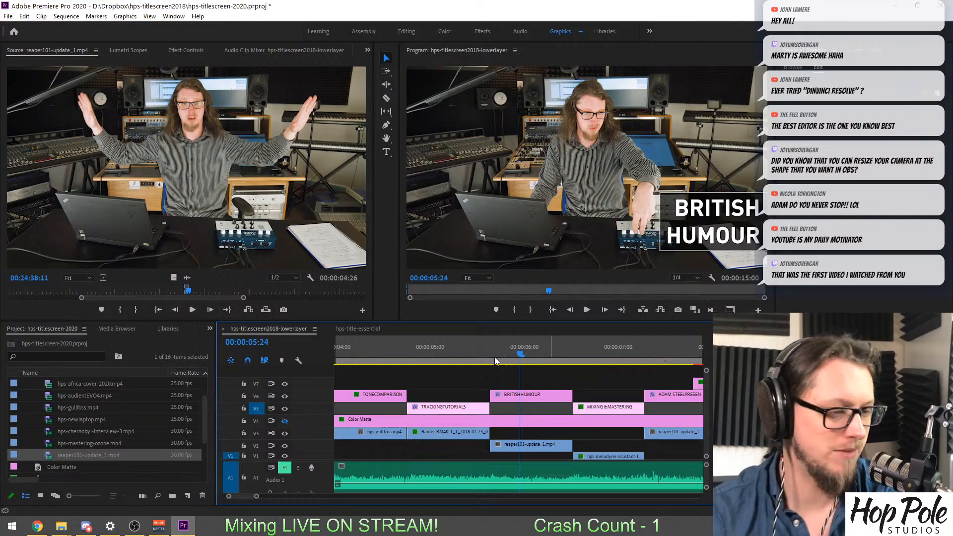
Examine the full sequence layout, checking the closing logo, the opening drum shot and the early title without footage.
key("minus")
key("minus")
key("minus")
left_click(354, 352)
key("equal")
key("equal")
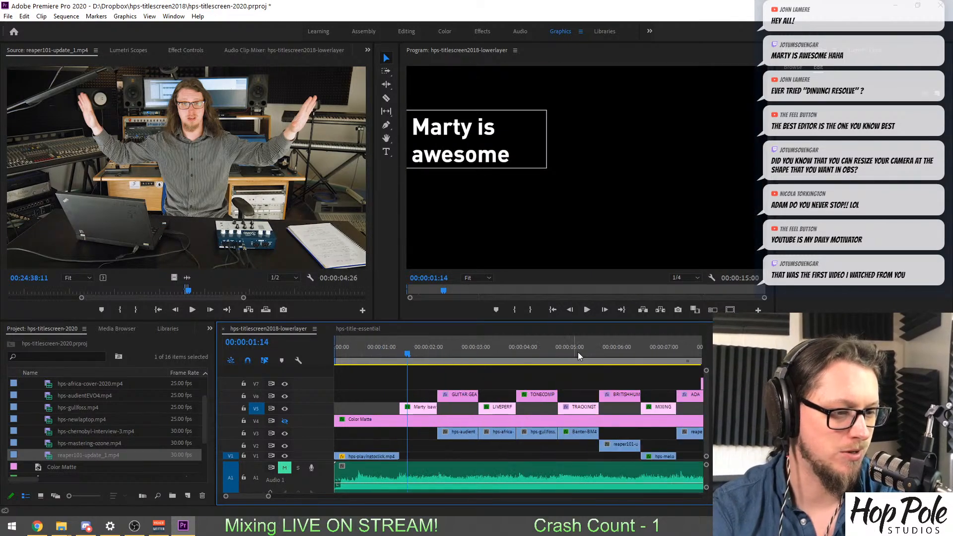
key("minus")
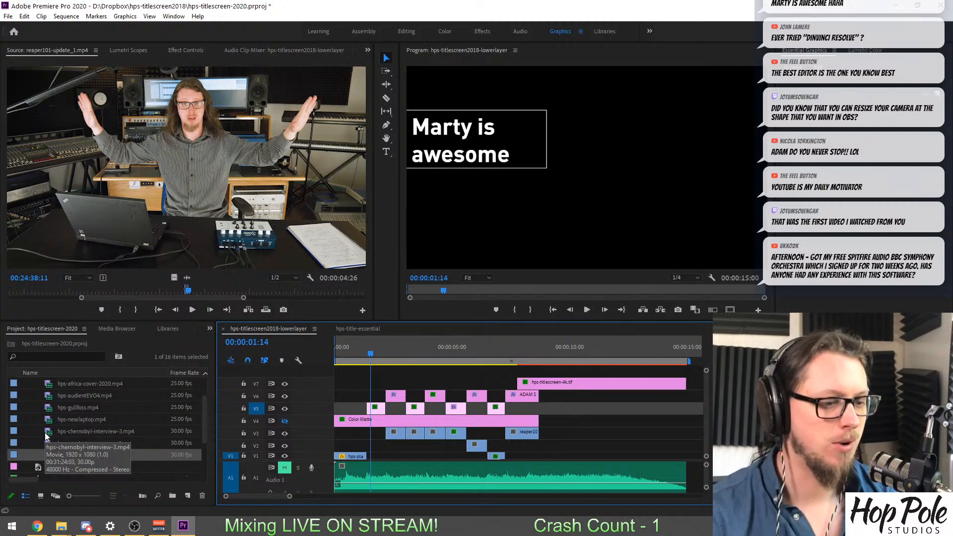
left_click(551, 351)
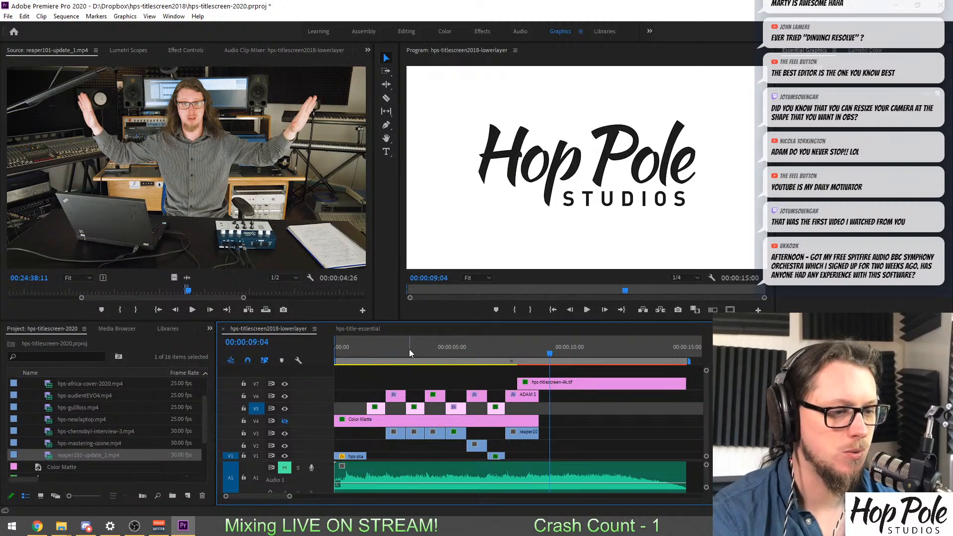
left_click_drag(409, 349, 371, 352)
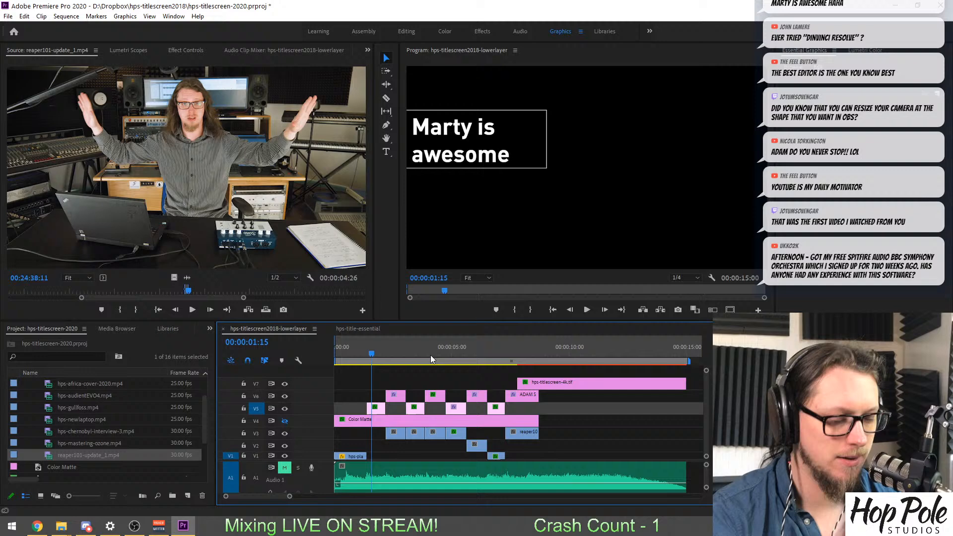
left_click(540, 379)
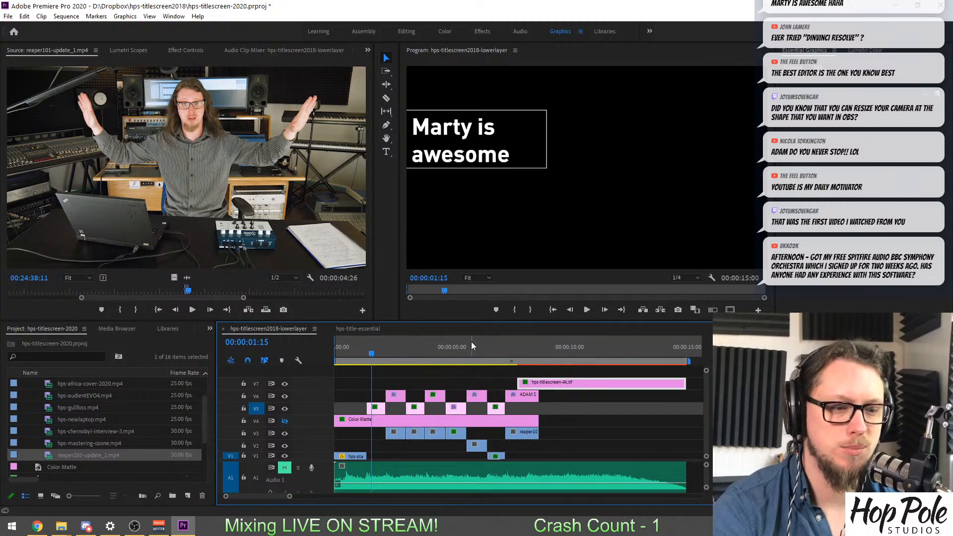
left_click(360, 362)
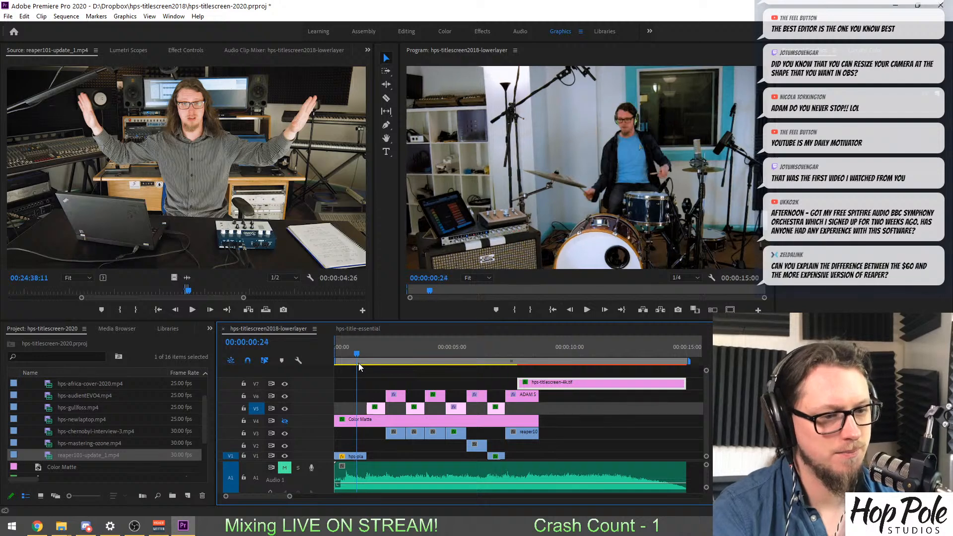
mouse_move(362, 364)
left_mouse_down()
mouse_move(389, 364)
mouse_move(377, 365)
left_mouse_up()
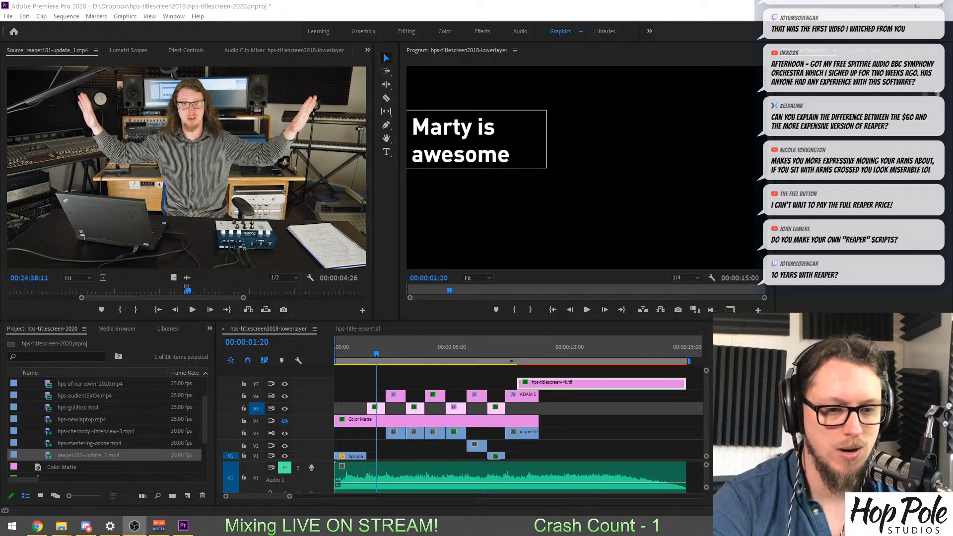
Check the opening drum shot at 00:00:00:24 and browse the 2020 Footage bin for a possible replacement.
left_click(596, 451)
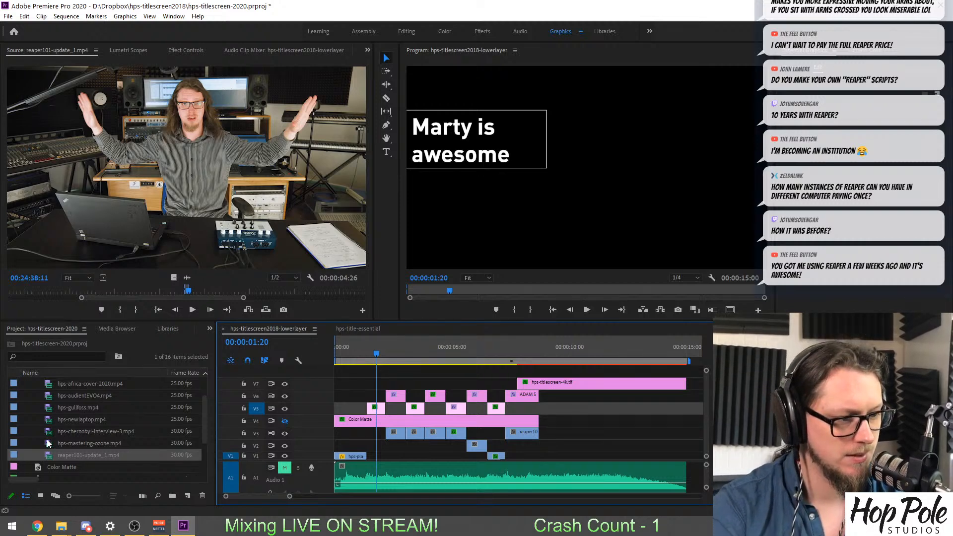
left_click(358, 351)
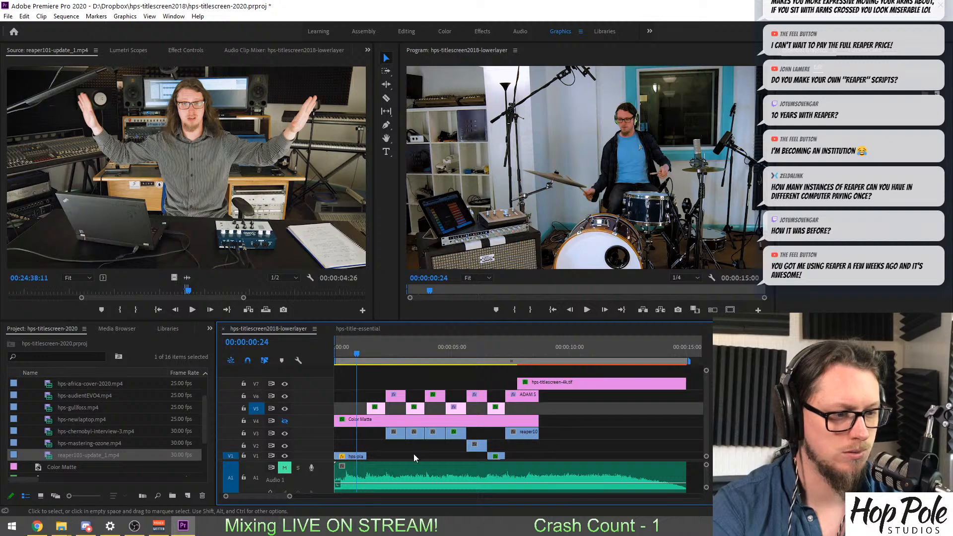
scroll(111, 438, "up", 2)
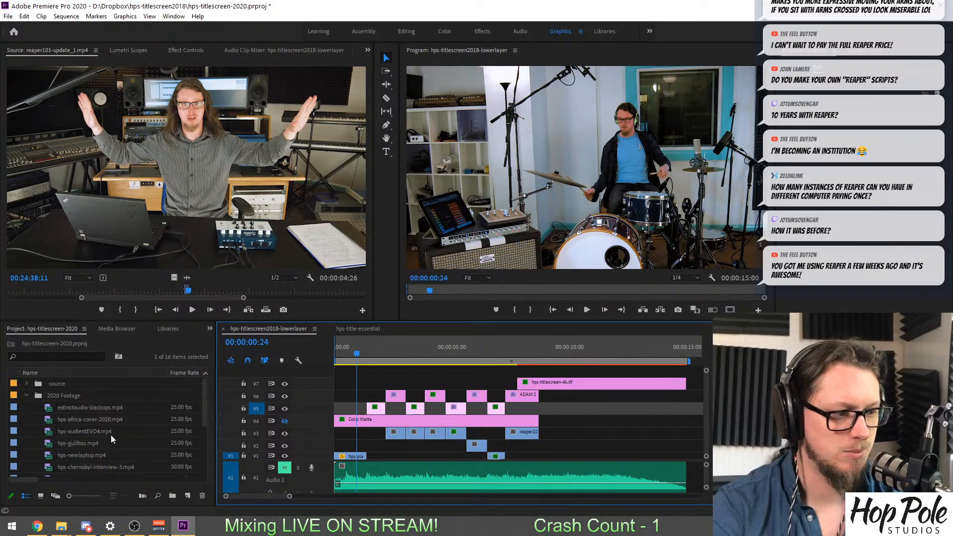
scroll(42, 419, "down", 1)
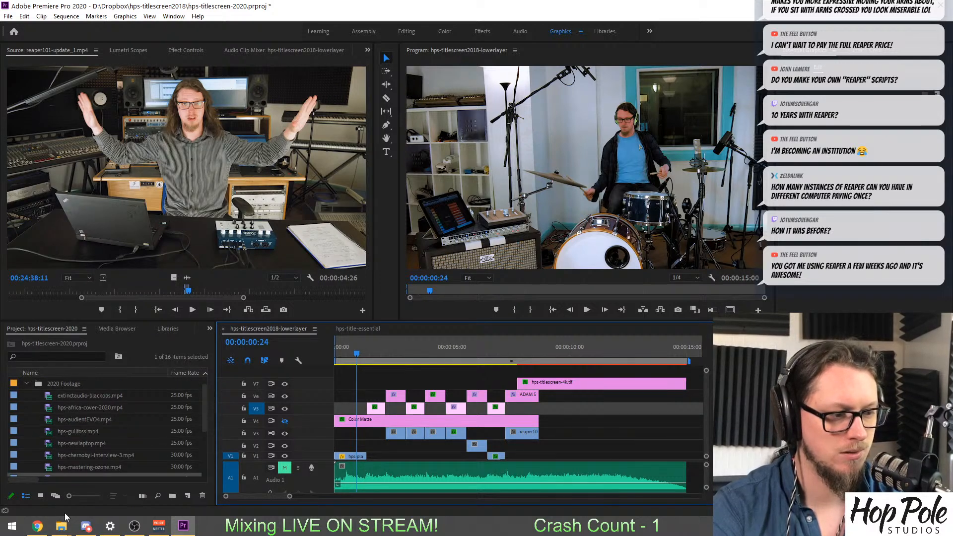
Switch to File Explorer, find hps-pcbuilds-may19.mp4 in the Uploads folder on Backup2017 (F:) and copy it.
mouse_move(61, 526)
left_click(153, 480)
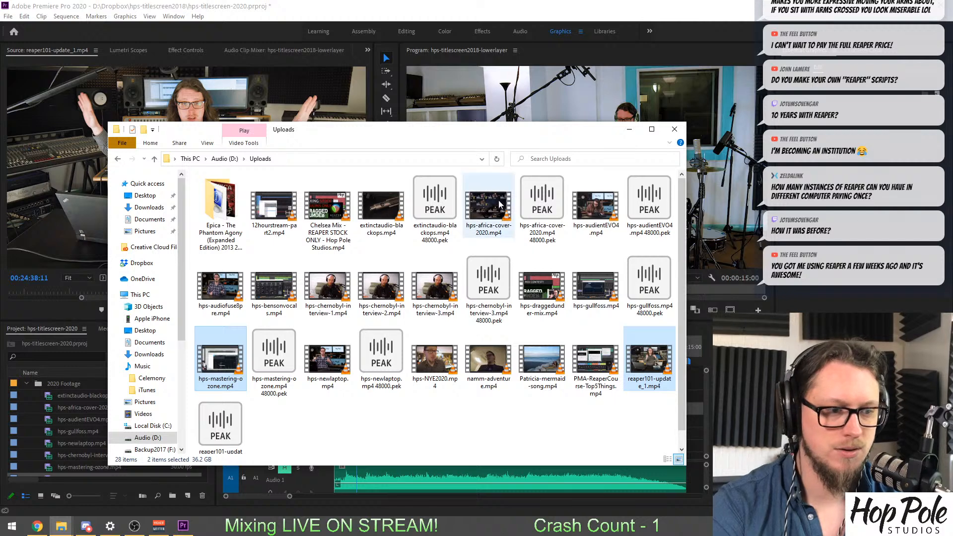
scroll(140, 358, "down", 1)
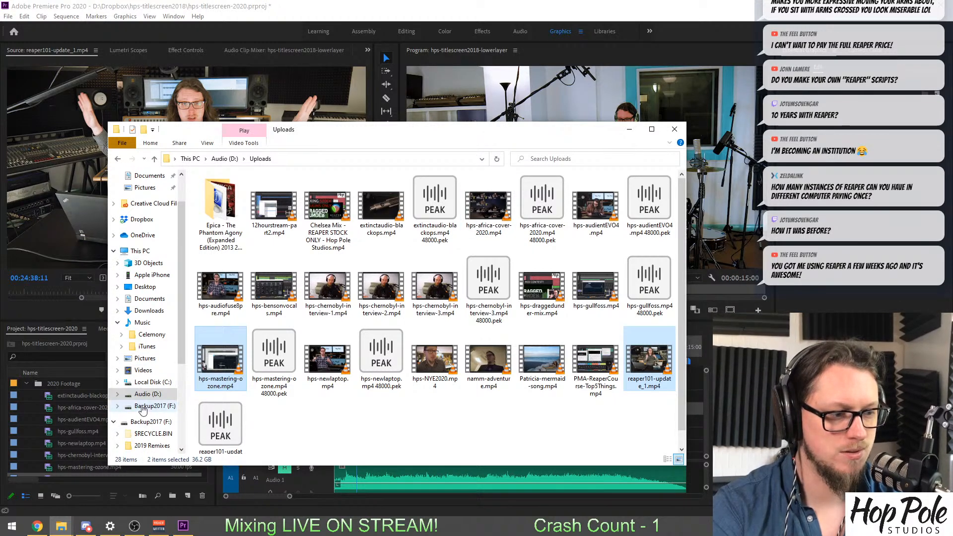
left_click(154, 405)
double_click(238, 305)
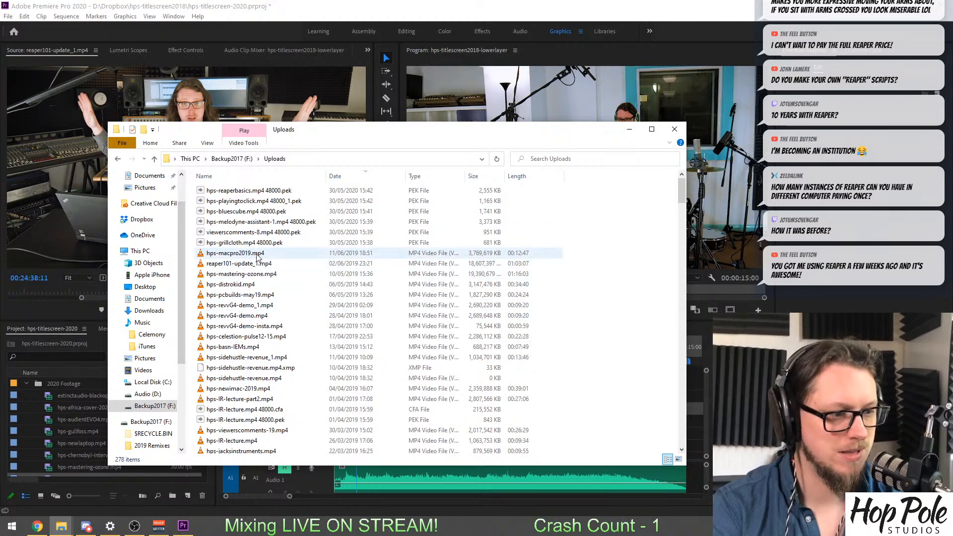
left_click(223, 298)
double_click(202, 296)
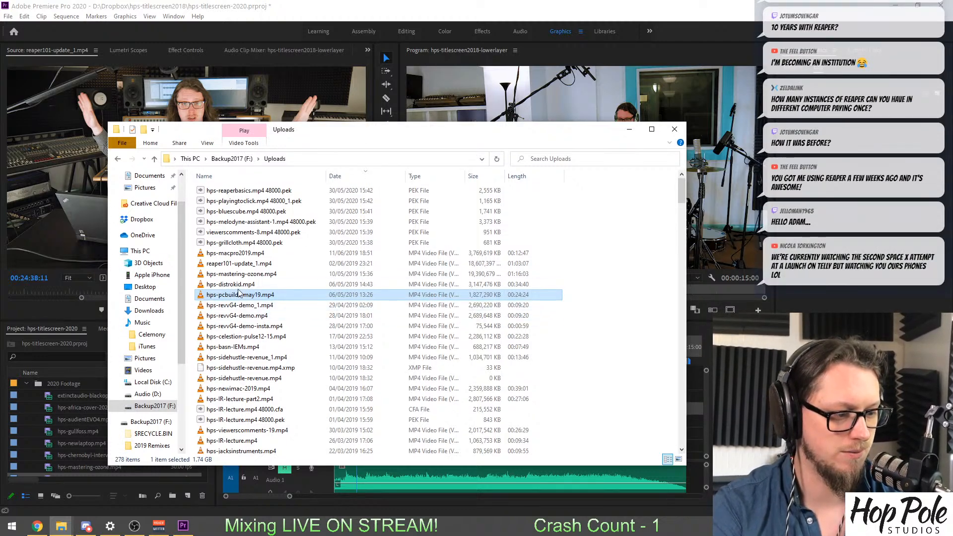
Paste hps-pcbuilds-may19.mp4 into the Uploads folder on Audio (D:).
scroll(146, 342, "down", 2)
left_click(147, 338)
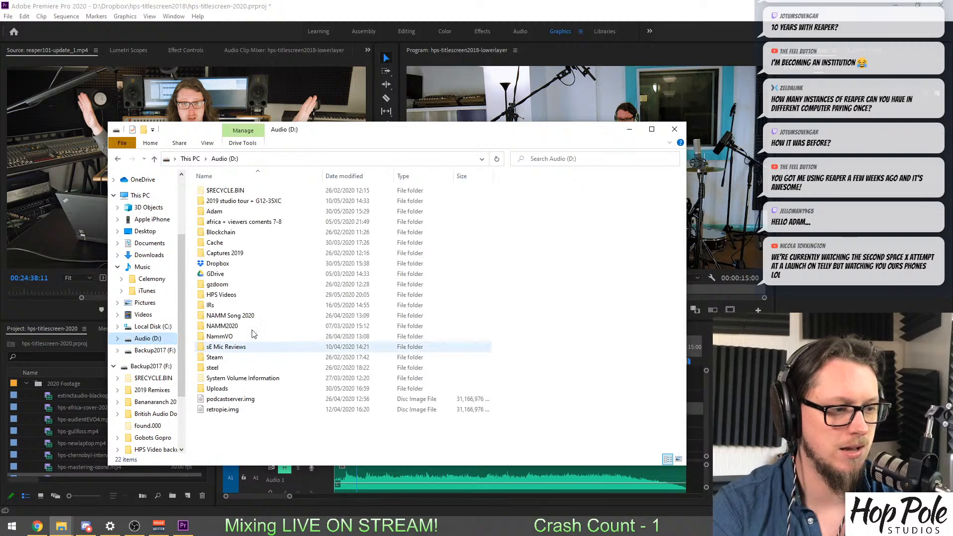
double_click(253, 388)
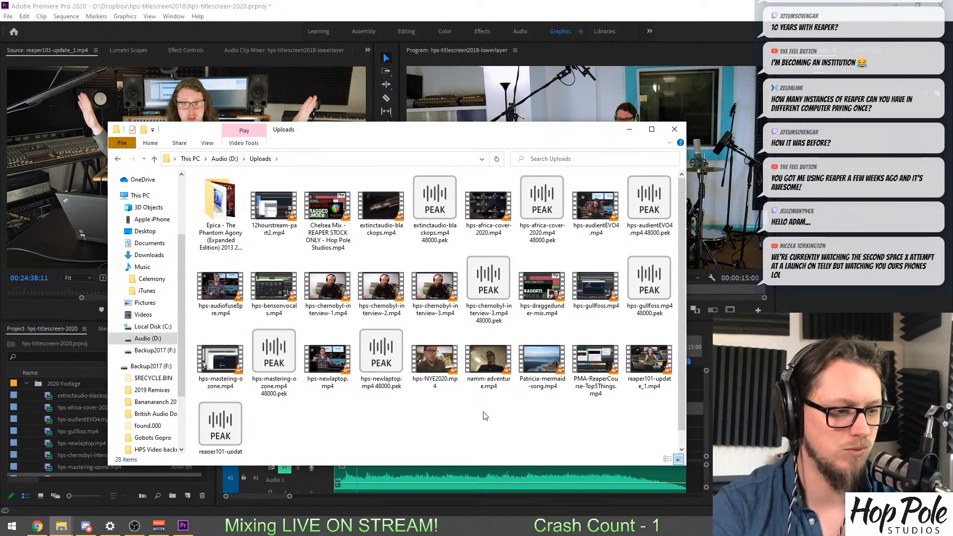
key("ctrl+v")
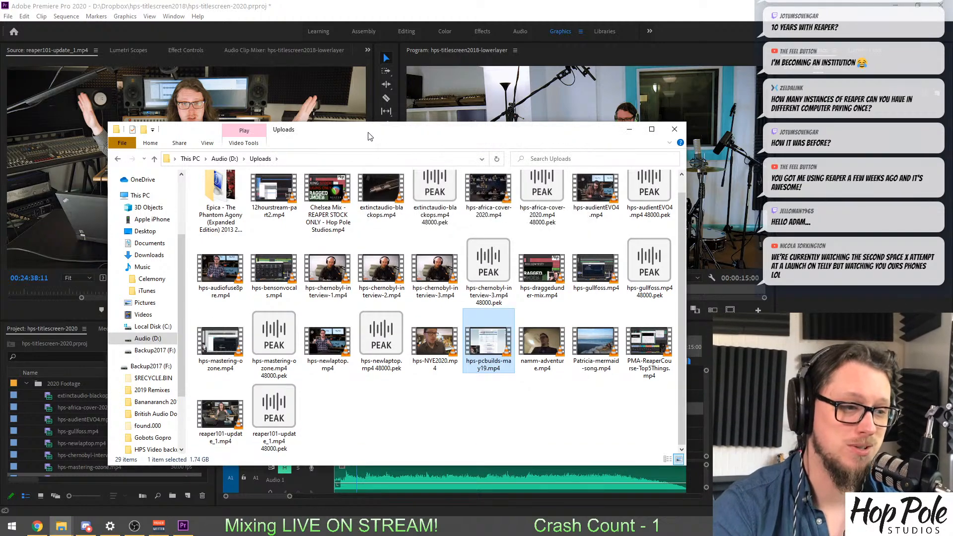
Import hps-pcbuilds-may19.mp4 into the 2020 Footage bin in Premiere Pro and open it in the Source monitor.
left_click_drag(368, 133, 952, 131)
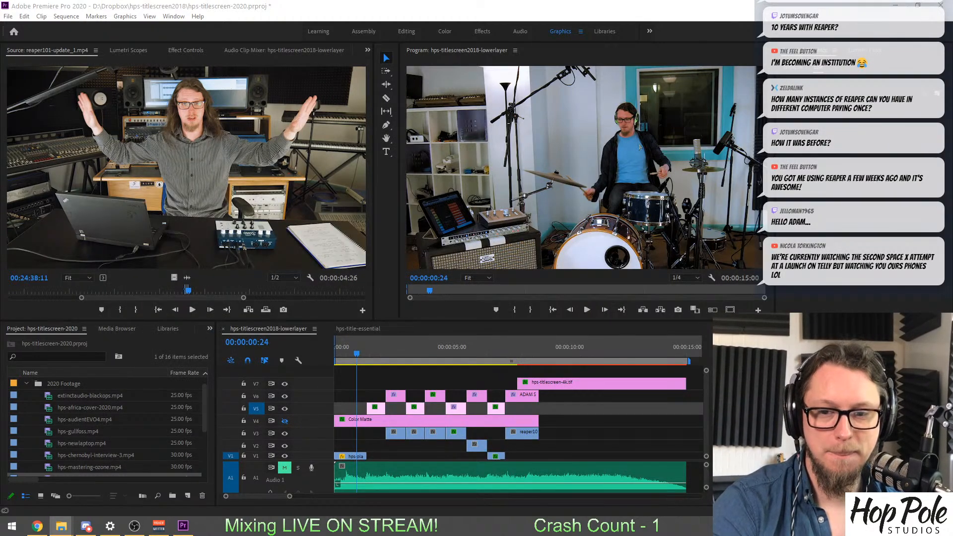
left_click_drag(710, 435, 64, 397)
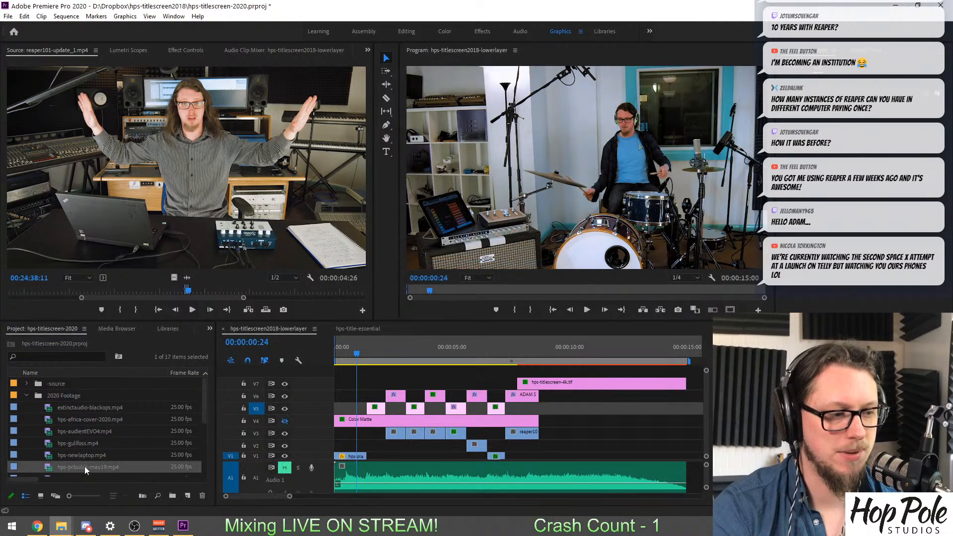
double_click(49, 466)
Mark a two-second excerpt of hps-pcbuilds-may19.mp4 ending at 00:07:58:00, with the motherboard page on screen.
left_click_drag(96, 293, 121, 312)
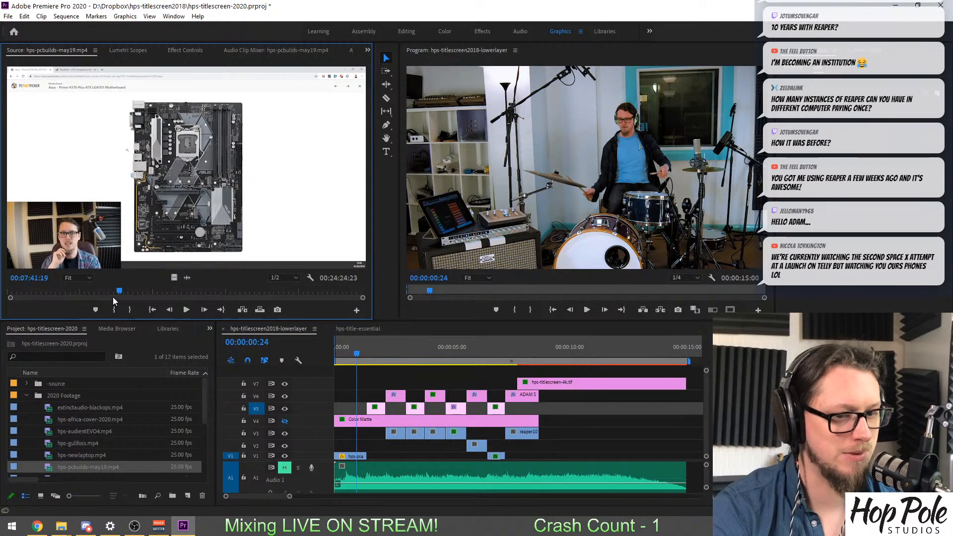
left_click_drag(120, 294, 127, 295)
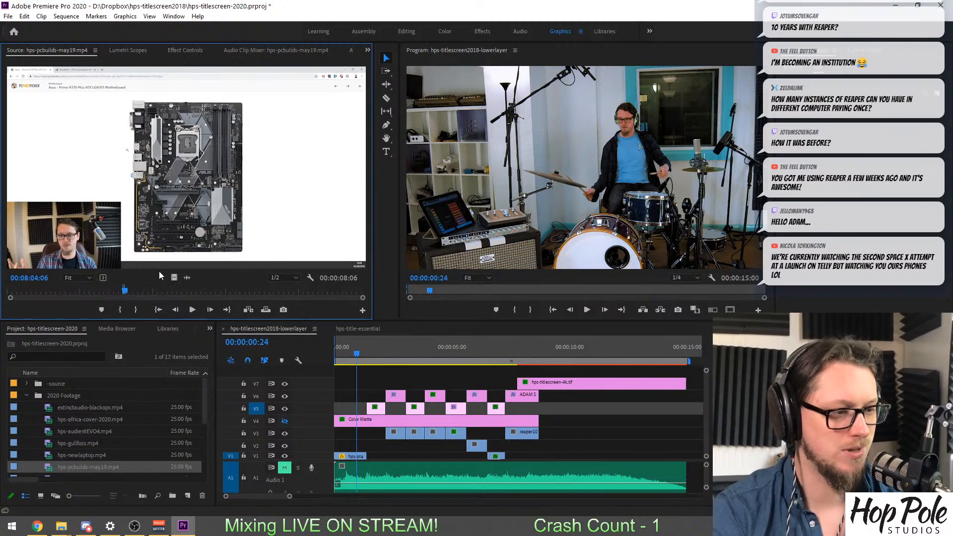
left_click_drag(174, 277, 140, 221)
left_click_drag(362, 298, 137, 292)
key("o")
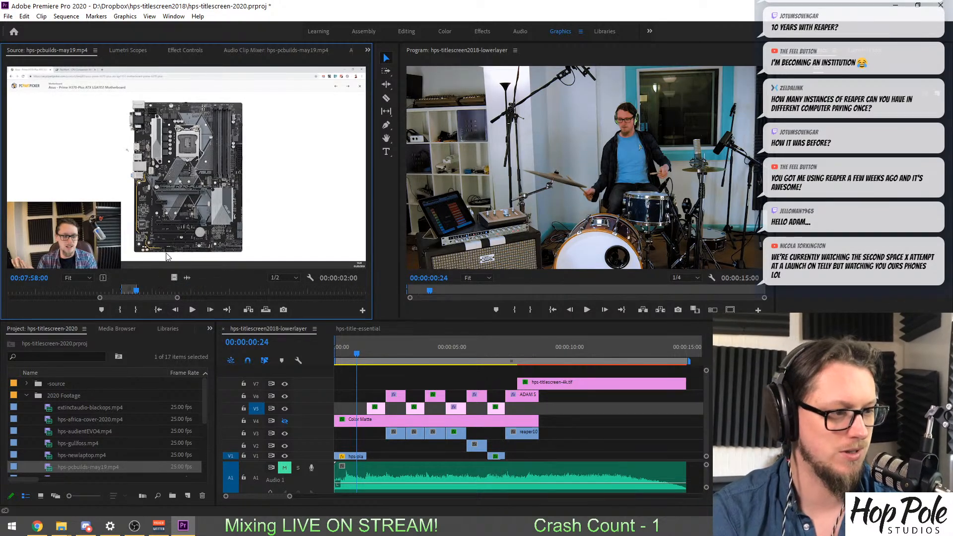
Place the marked hps-pcbuilds-may19.mp4 excerpt beneath the TRACKING TUTORIALS title, overwriting the old bass guitar clip on V3.
left_click_drag(280, 313, 452, 444)
mouse_move(453, 354)
left_mouse_down()
mouse_move(434, 352)
mouse_move(454, 358)
left_mouse_up()
key("equal")
key("equal")
key("equal")
key("equal")
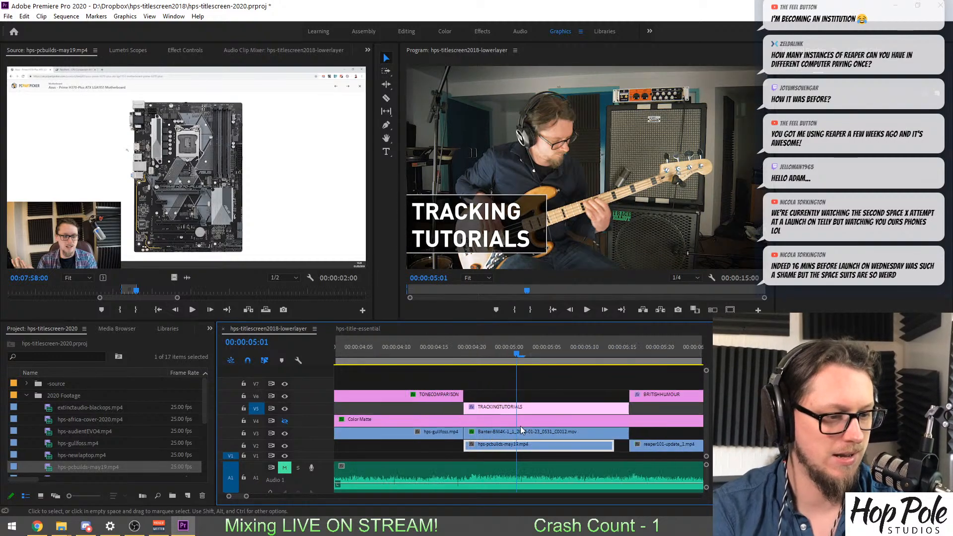
mouse_move(539, 446)
left_mouse_down()
mouse_move(487, 448)
mouse_move(525, 436)
left_mouse_up()
Trim the hps-pcbuilds-may19.mp4 excerpt's end to match the TRACKING TUTORIALS title and scale it to the frame size.
left_click_drag(611, 434, 628, 432)
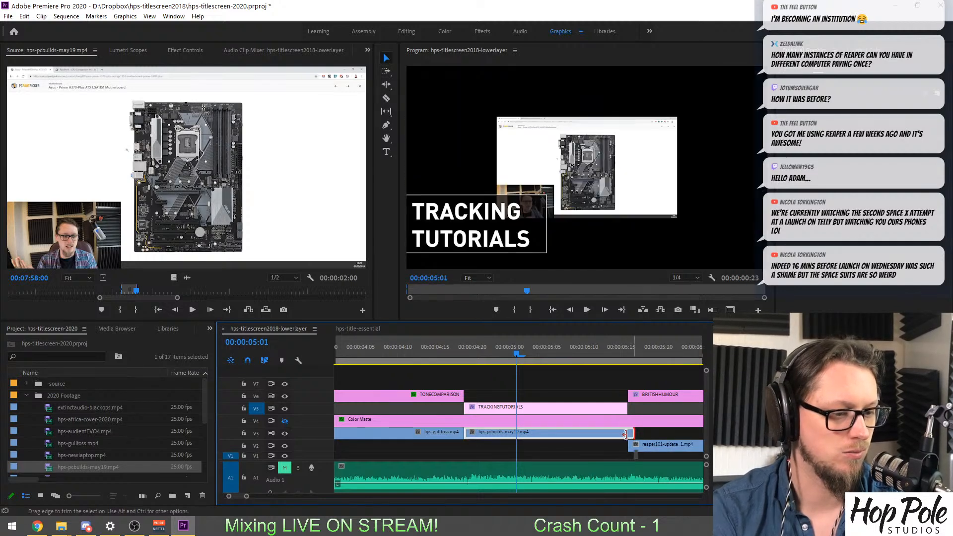
left_click(624, 434)
right_click(608, 433)
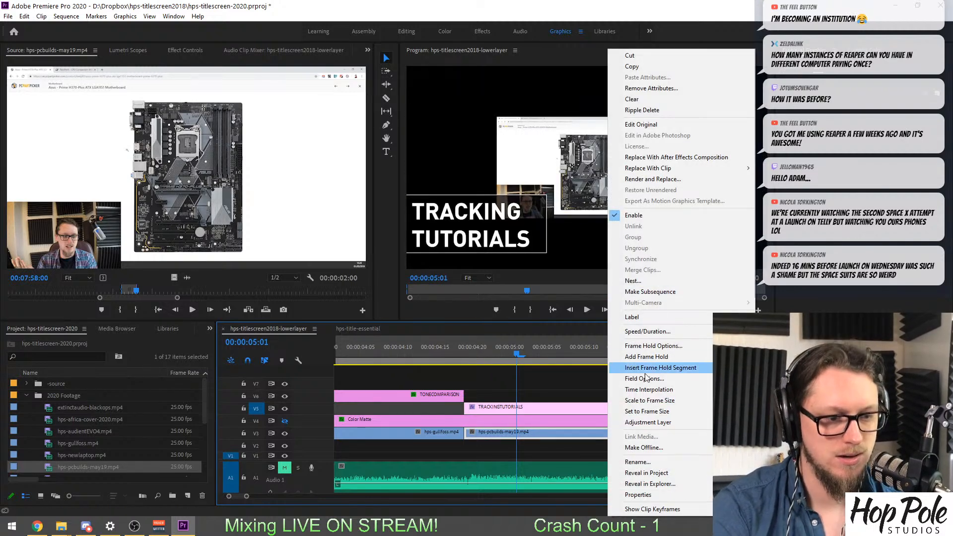
left_click(647, 400)
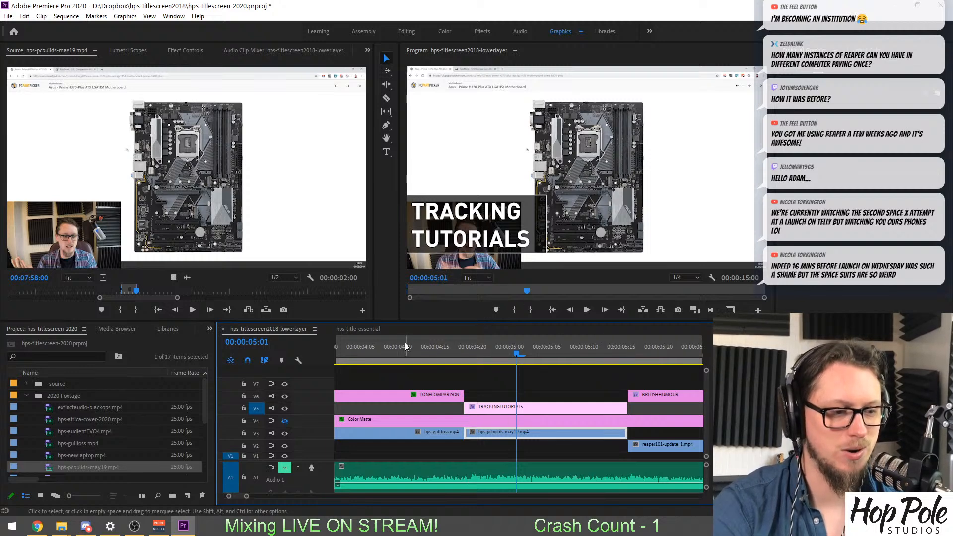
Review the shots under the TRACKING TUTORIALS, BRITISH HUMOUR and MIXING & MASTERING titles, and select the clip beneath MIXING & MASTERING.
left_click_drag(405, 346, 532, 359)
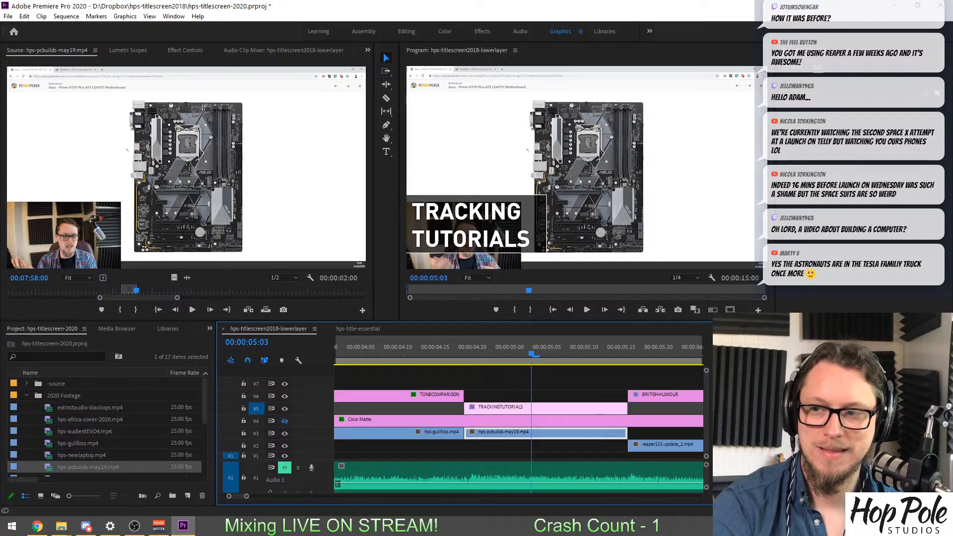
left_click(658, 339)
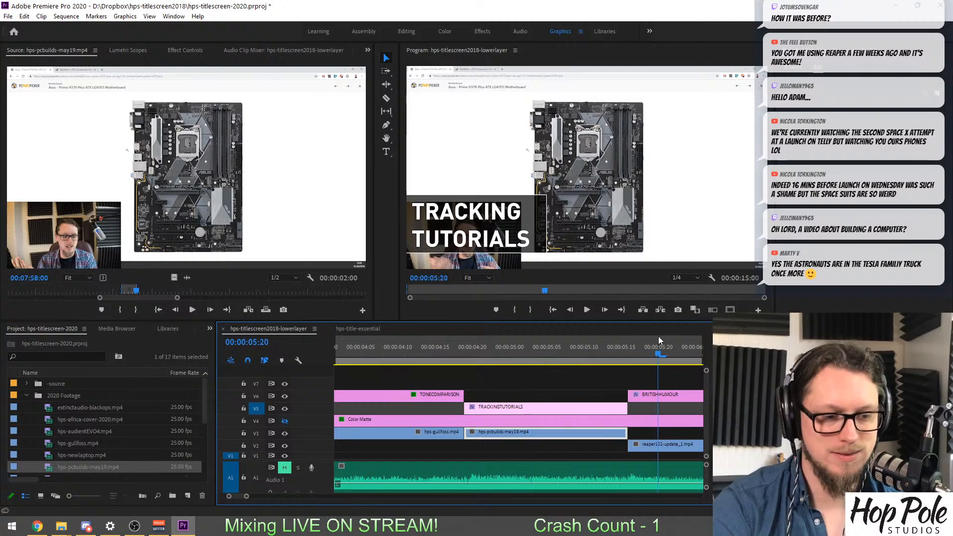
scroll(665, 394, "down", 6)
key("minus")
key("minus")
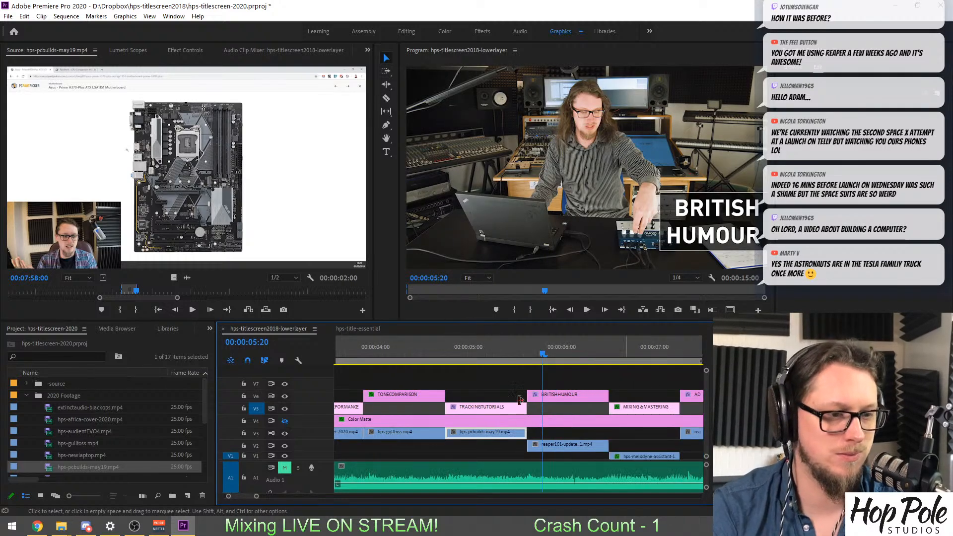
left_click(578, 347)
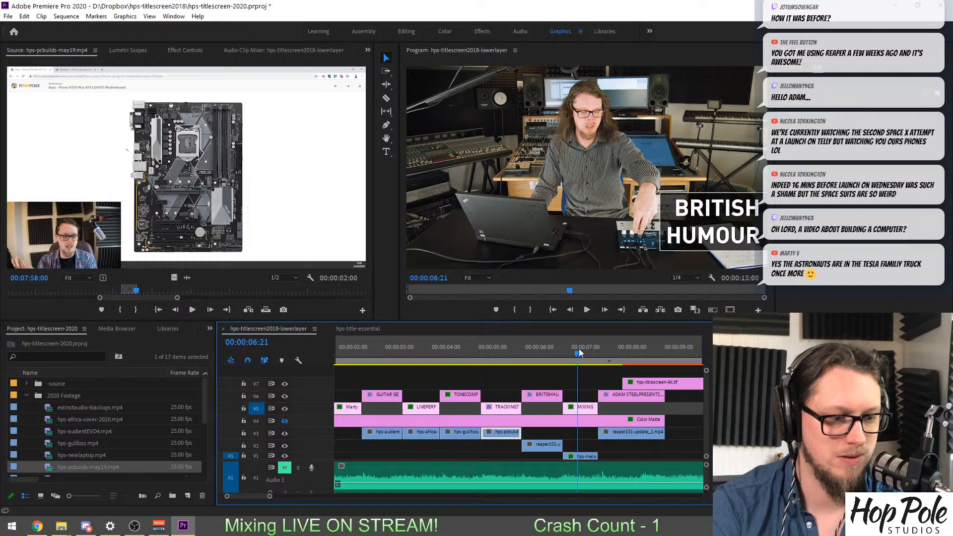
left_click(578, 457)
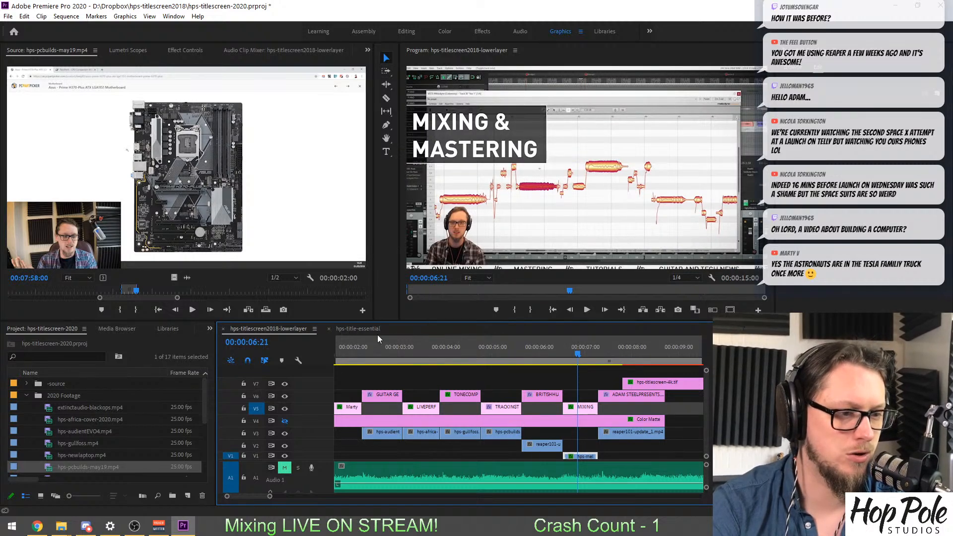
Try to save the hps-titlescreen-2020.prproj project.
key("ctrl+s")
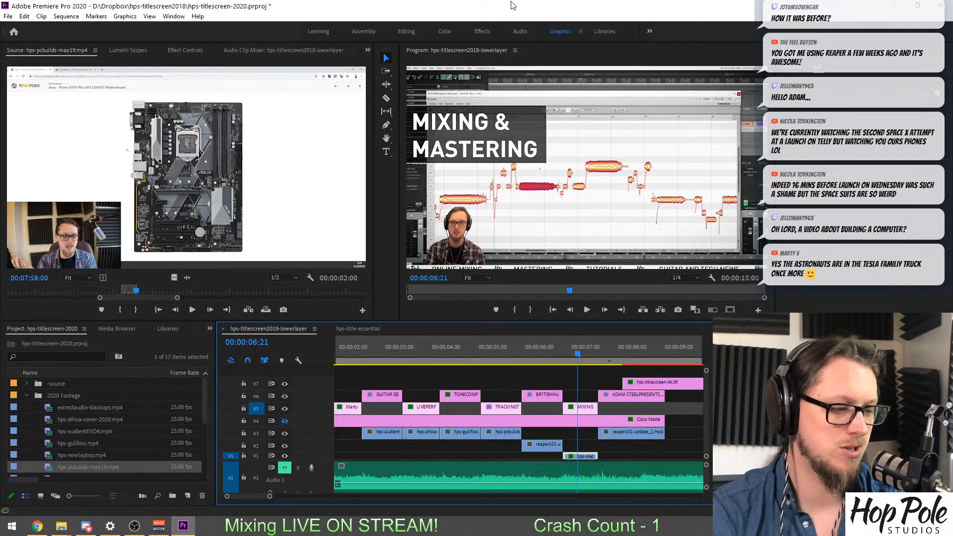
key("ctrl+s")
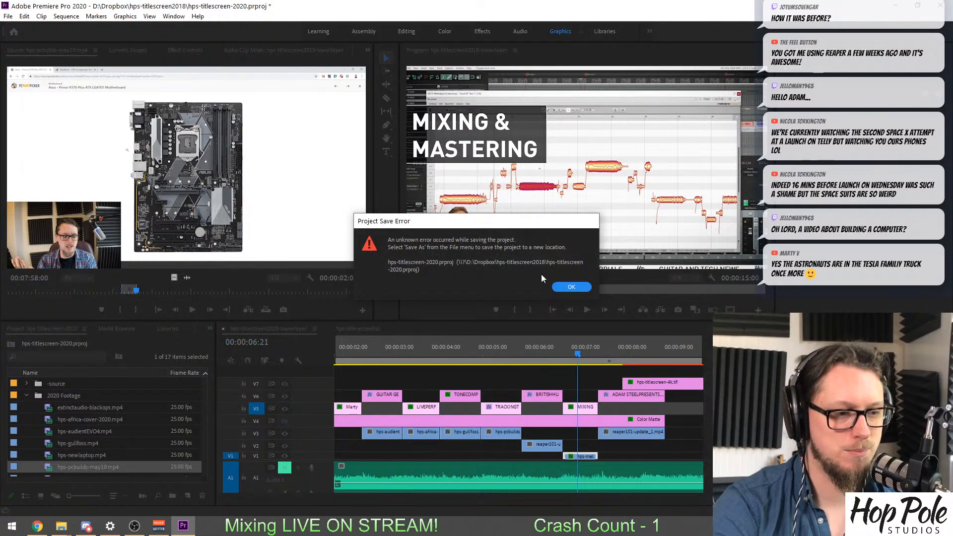
left_click(571, 287)
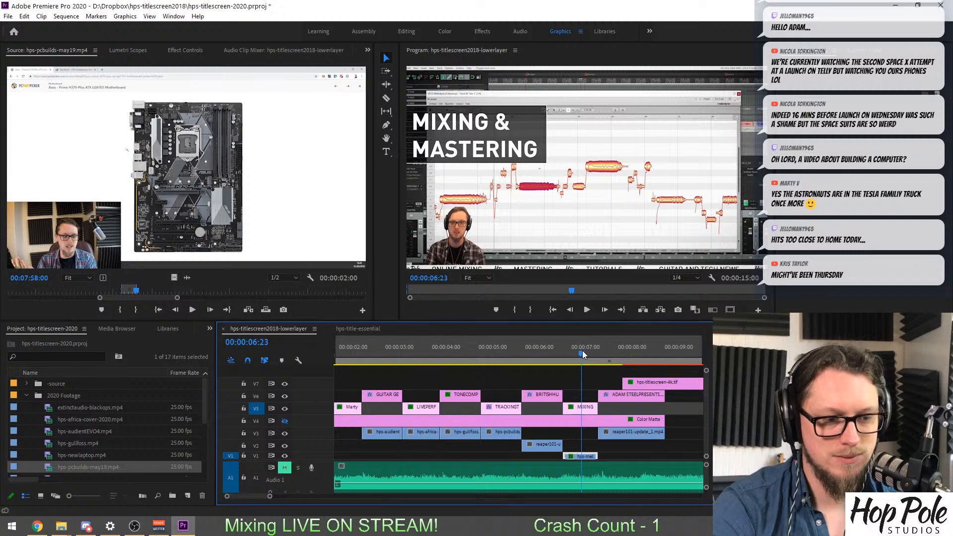
Check the shots from GUITAR GEAR REVIEWS to MIXING & MASTERING and browse the 2020 Footage bin for remaining clips.
left_click_drag(581, 354, 443, 359)
scroll(451, 368, "up", 3)
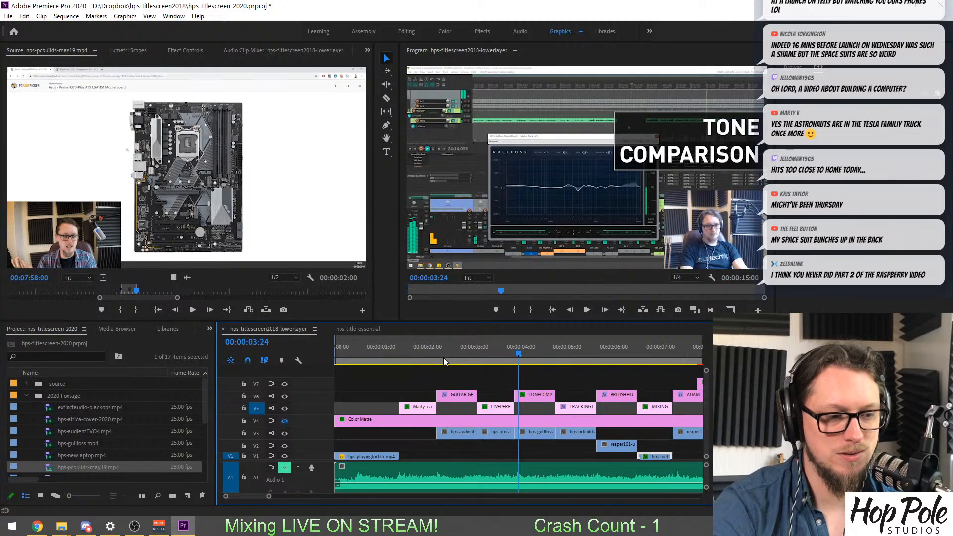
scroll(62, 425, "down", 1)
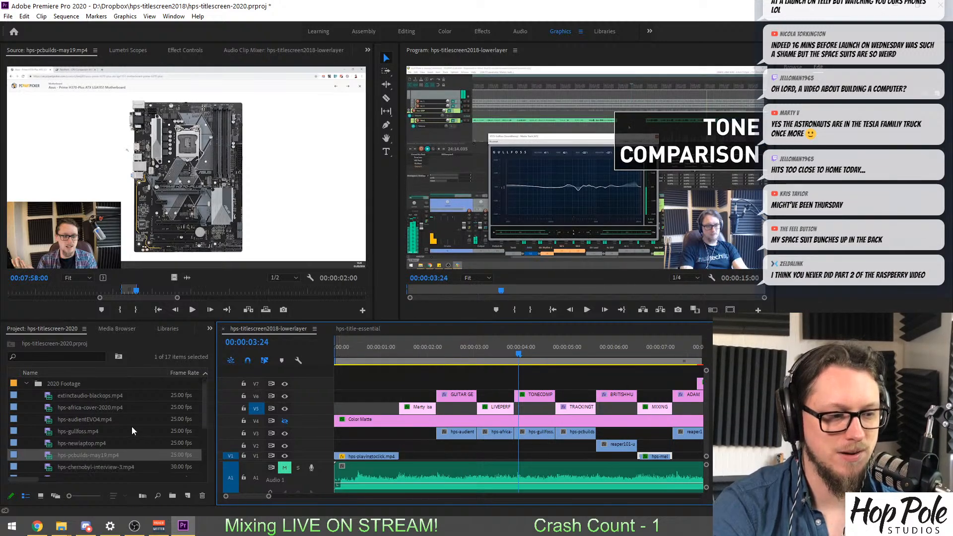
left_click(46, 400)
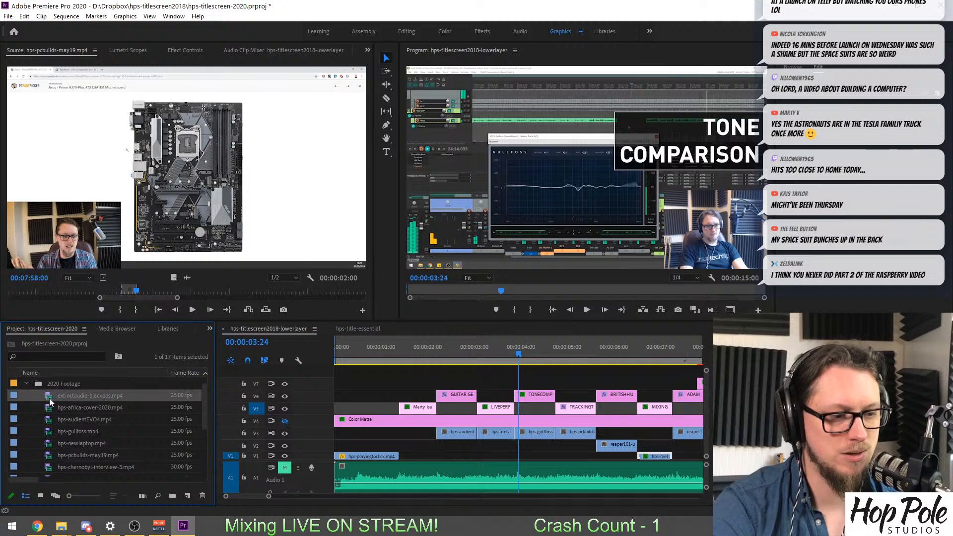
left_click(49, 421)
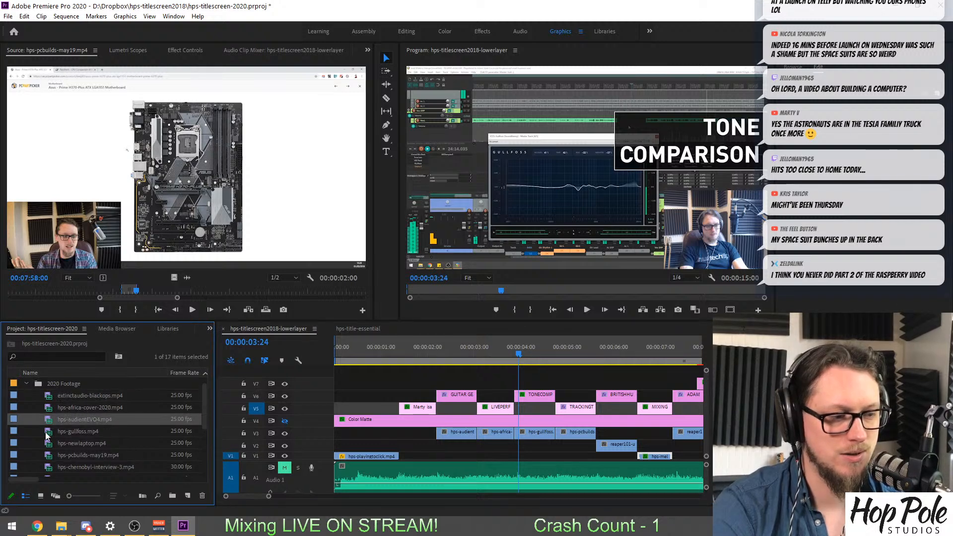
scroll(48, 432, "down", 3)
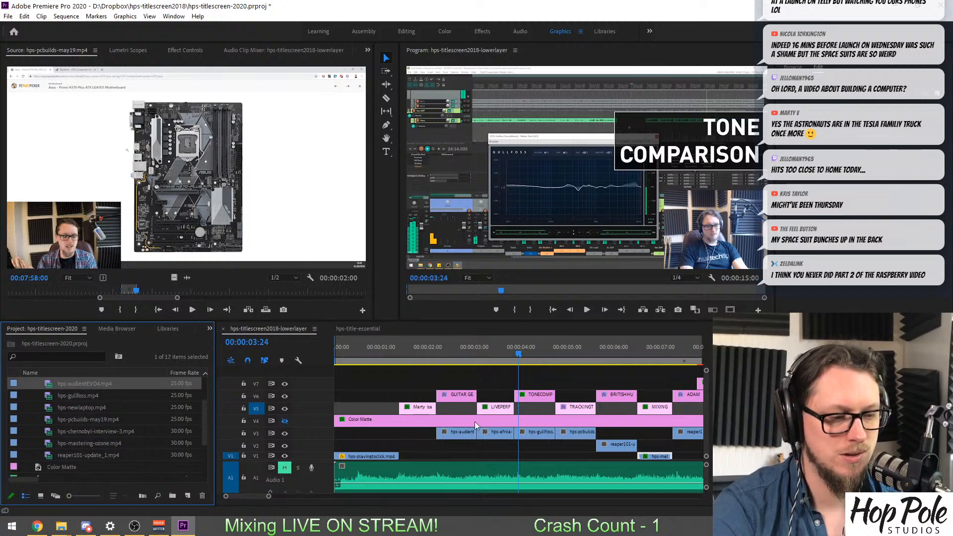
left_click(472, 350)
left_click_drag(466, 348, 442, 363)
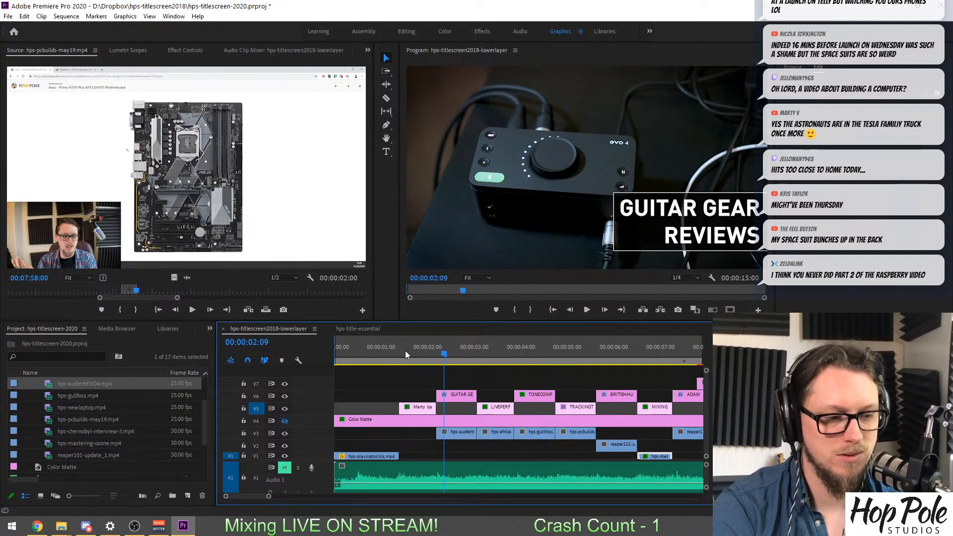
left_click_drag(406, 350, 651, 379)
scroll(614, 385, "down", 4)
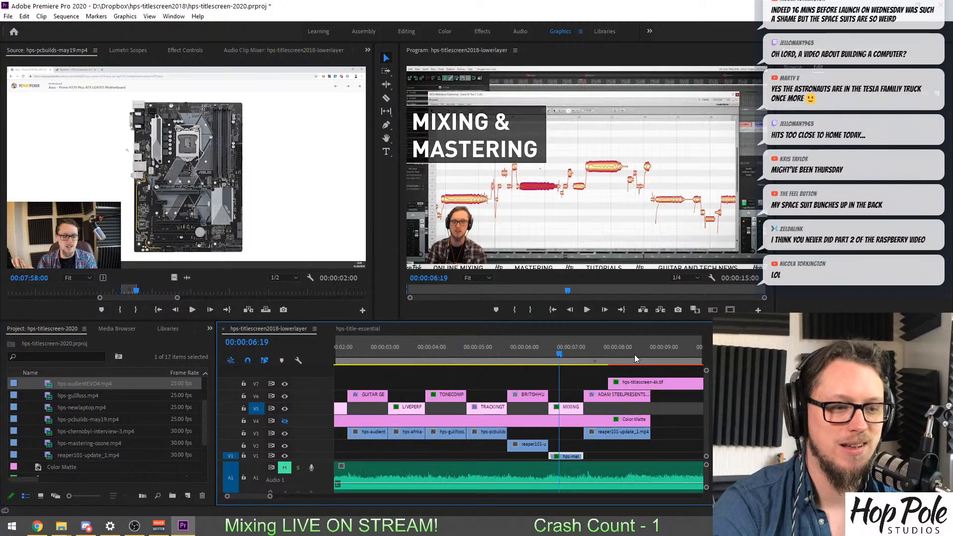
left_click_drag(589, 354, 526, 356)
Retry saving the project under its existing name and location.
key("ctrl+s")
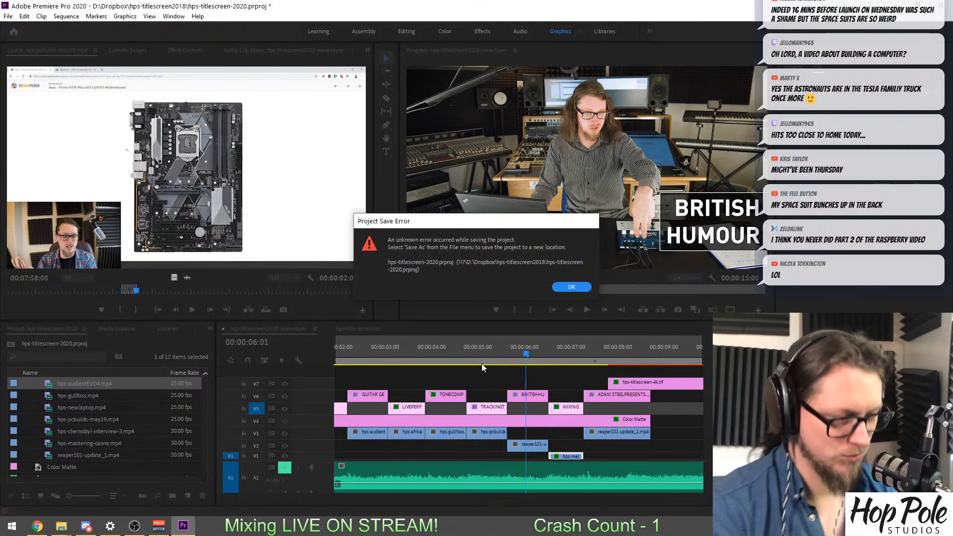
left_click(557, 288)
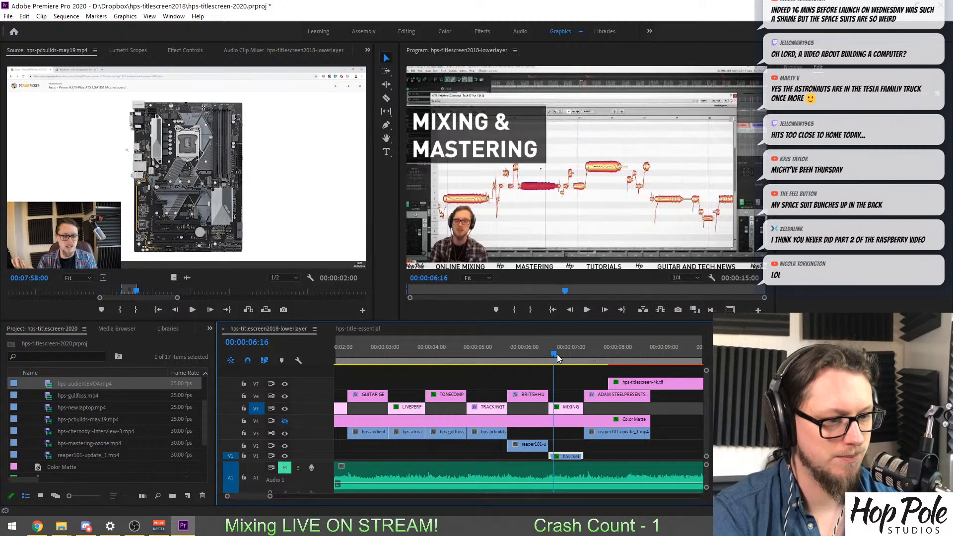
Move the playhead to 00:00:05:23 under the BRITISH HUMOUR title and set all clips with missing media offline.
left_click(523, 360)
left_click(522, 353)
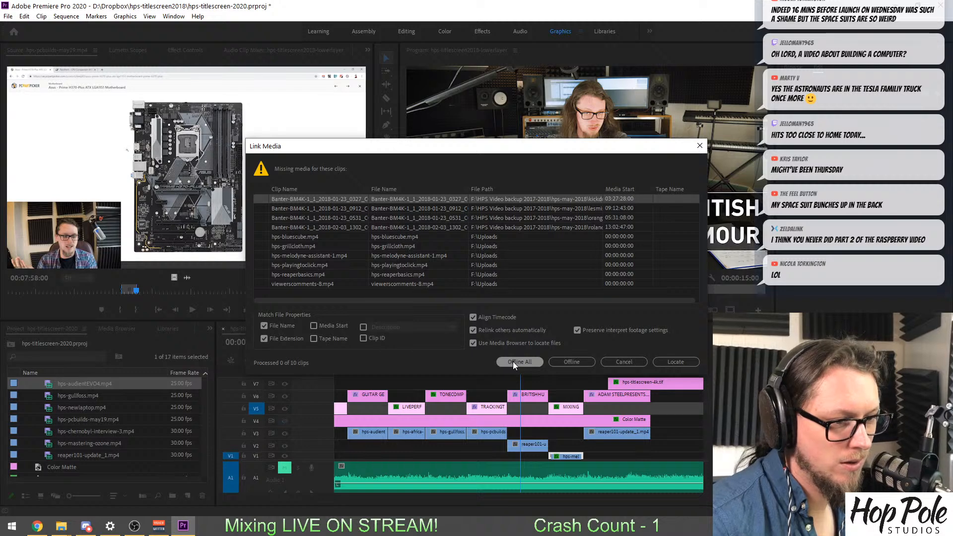
left_click(513, 361)
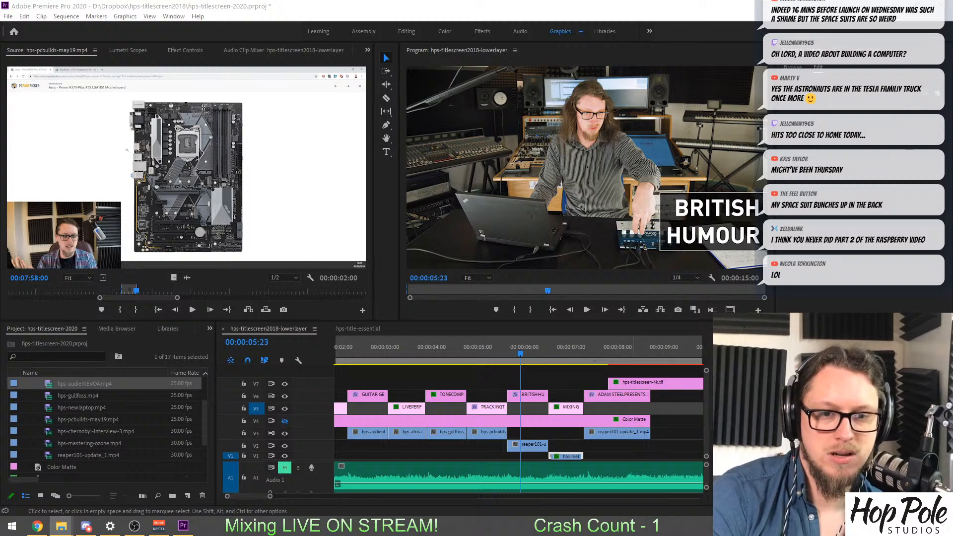
Switch to the Uploads folder on drive F: and preview code-interview-kick.mp4, hps-woodsnare-vs-metal.mp4 and hps-newlights.mp4 as candidate footage.
left_click_drag(952, 192, 441, 112)
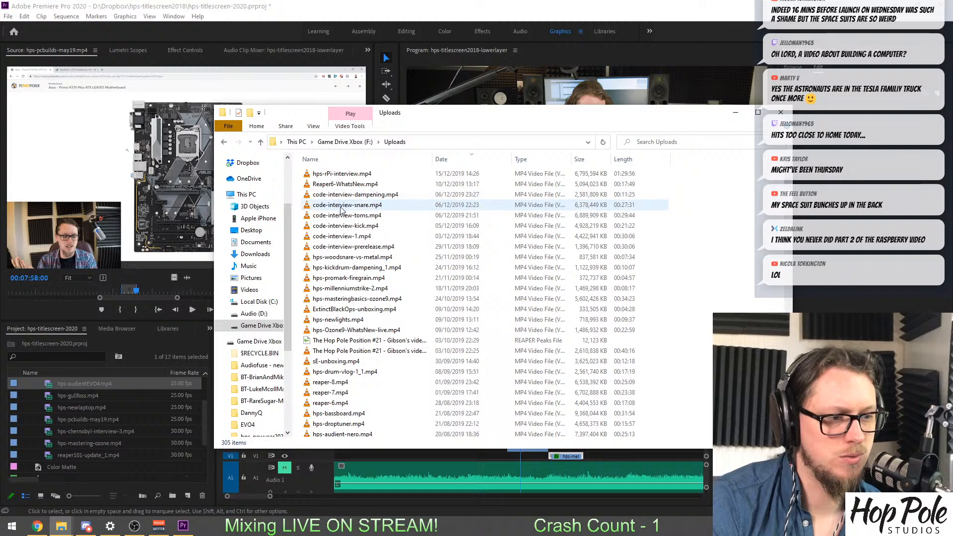
left_click(342, 227)
double_click(343, 227)
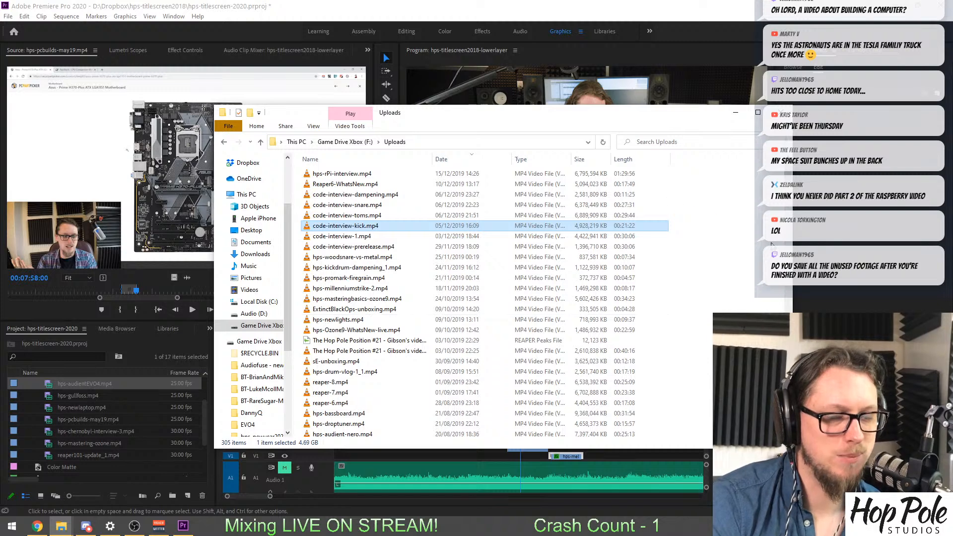
left_click(749, 275)
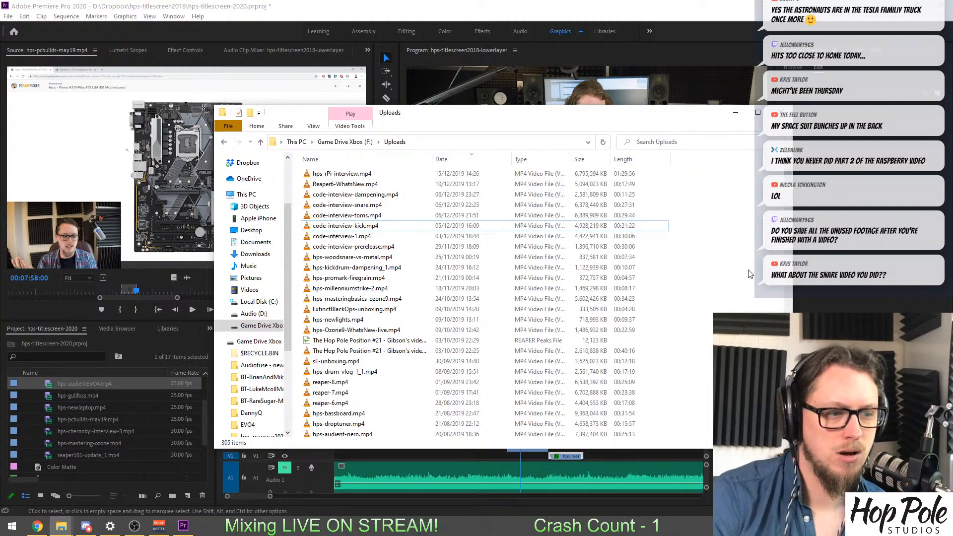
double_click(370, 258)
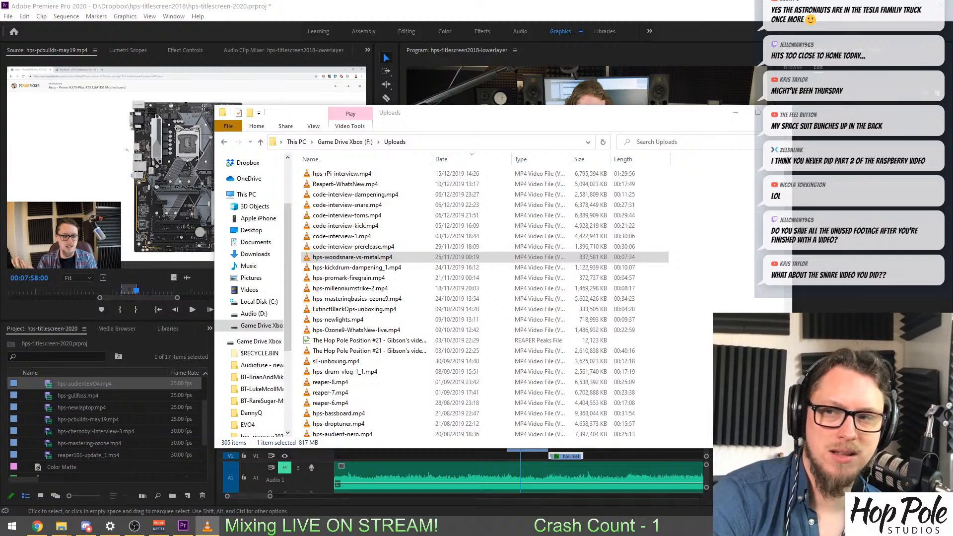
key("alt+F4")
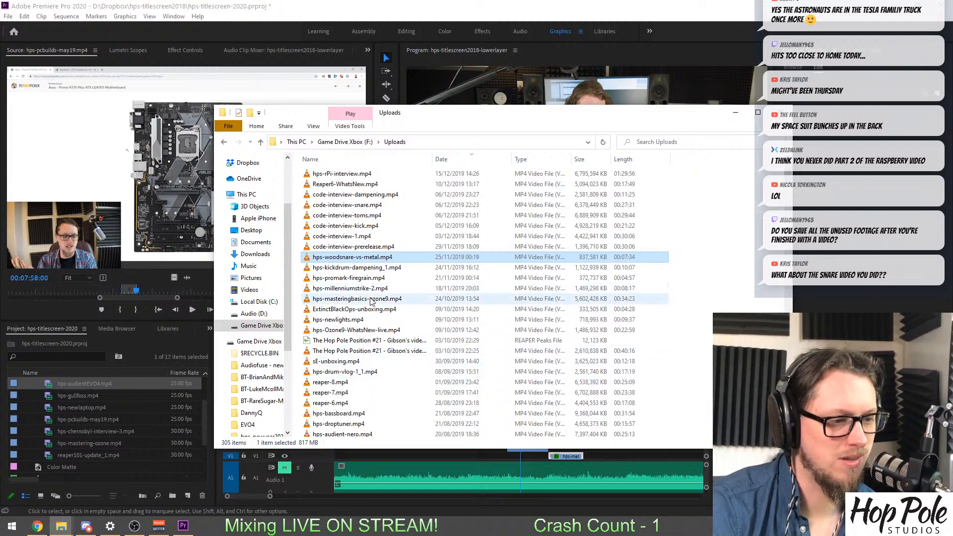
double_click(349, 320)
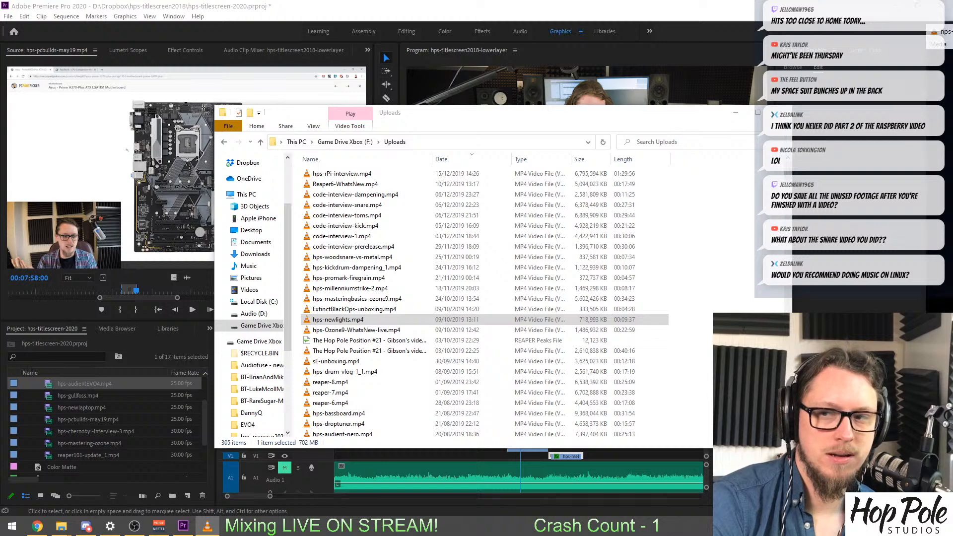
left_click(356, 330)
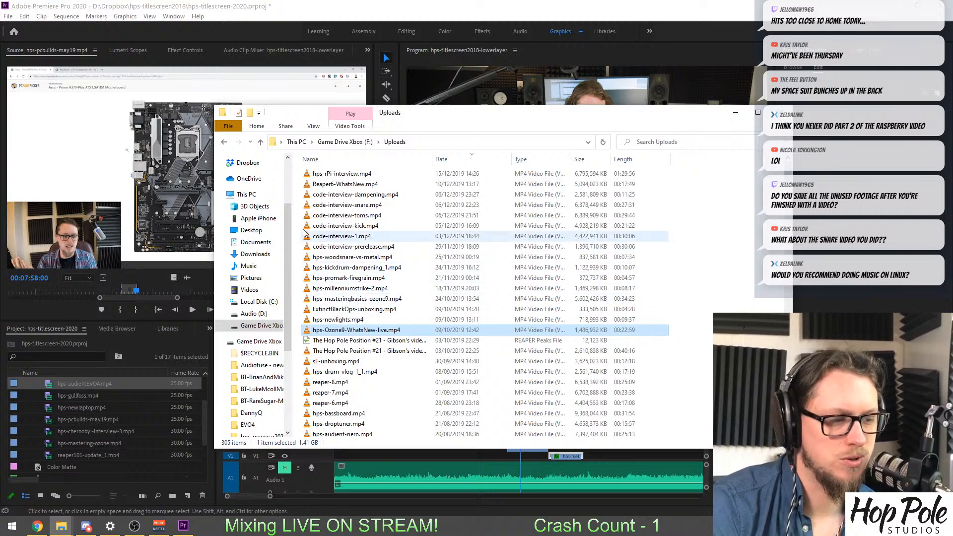
Preview hps-audient-nero.mp4 from the Uploads folder in VLC, skipping to around 15:30, and close the player.
scroll(317, 239, "down", 3)
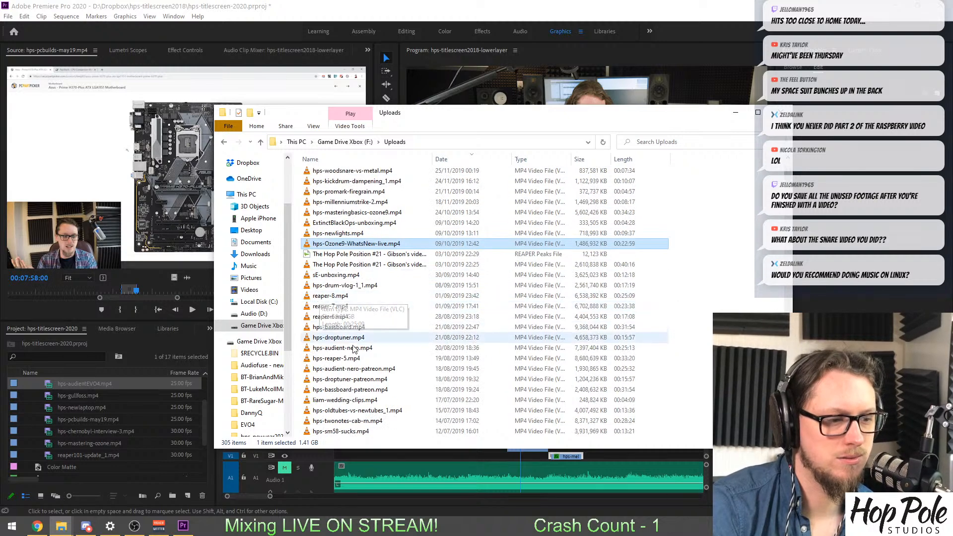
left_click(308, 350)
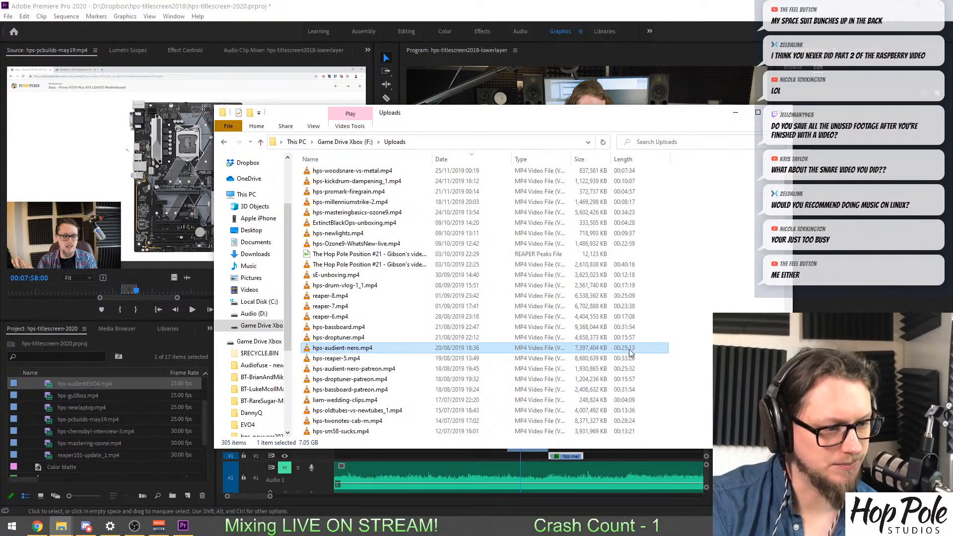
scroll(350, 341, "down", 1)
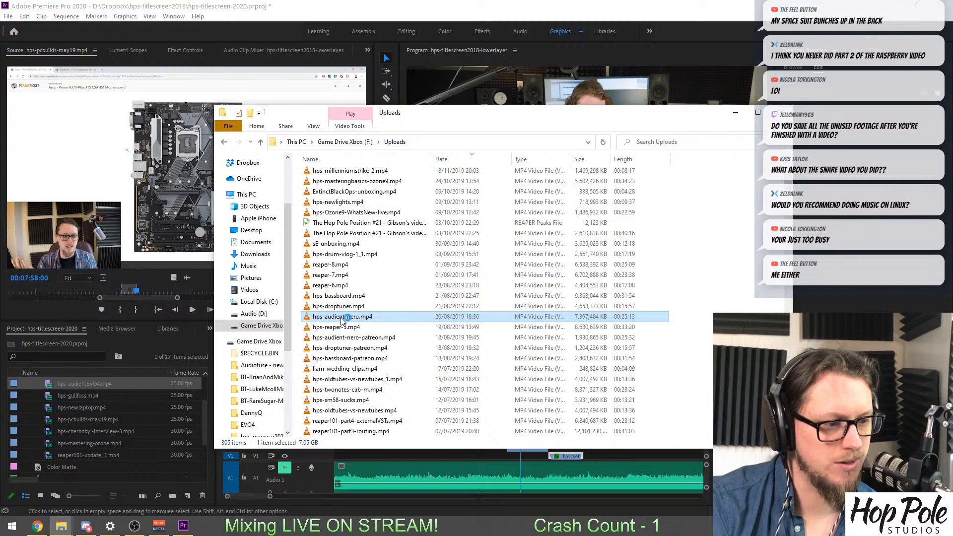
double_click(370, 316)
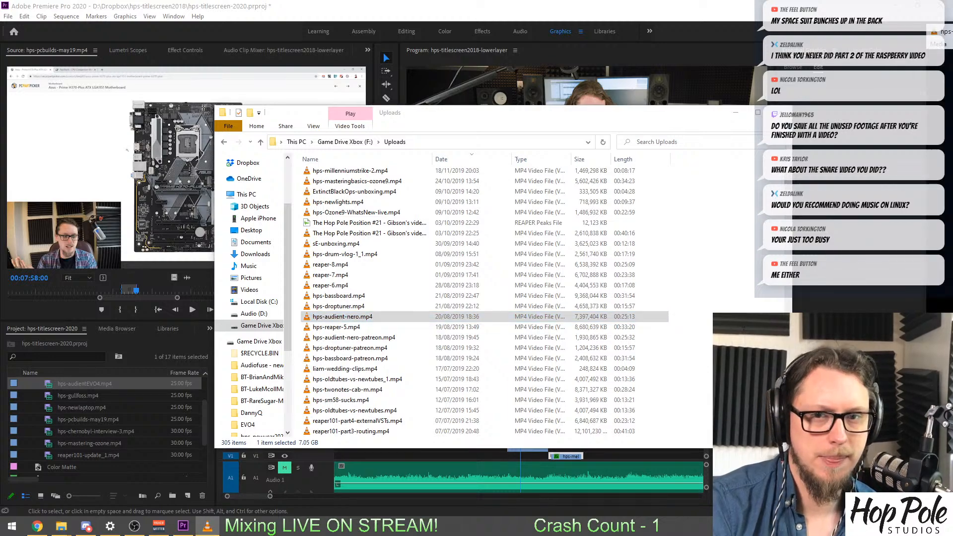
left_click_drag(952, 31, 333, 0)
double_click(400, 252)
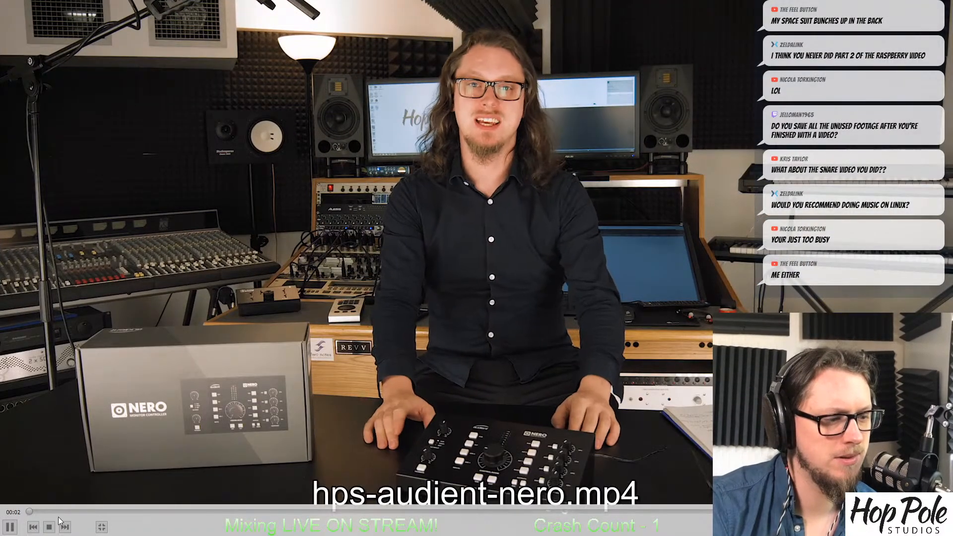
left_click_drag(67, 512, 880, 534)
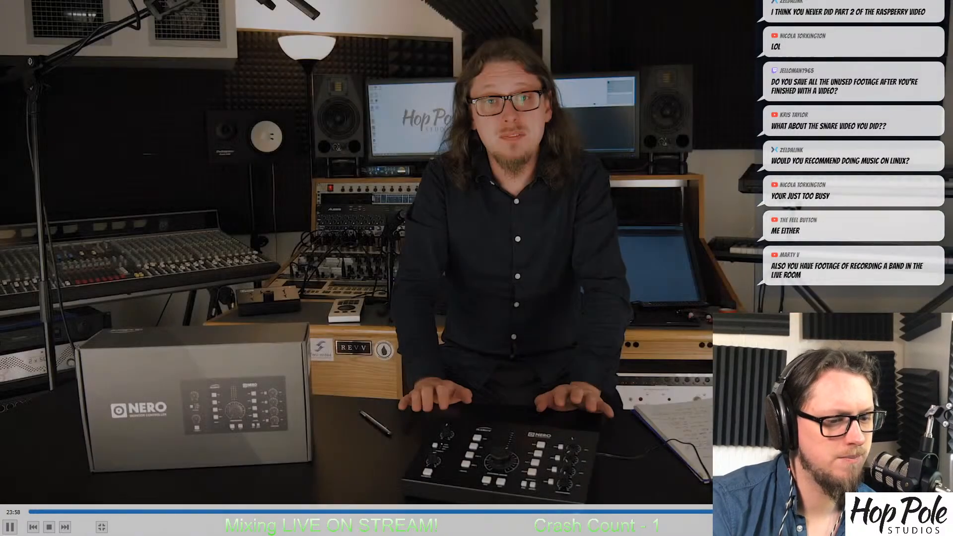
left_click(578, 511)
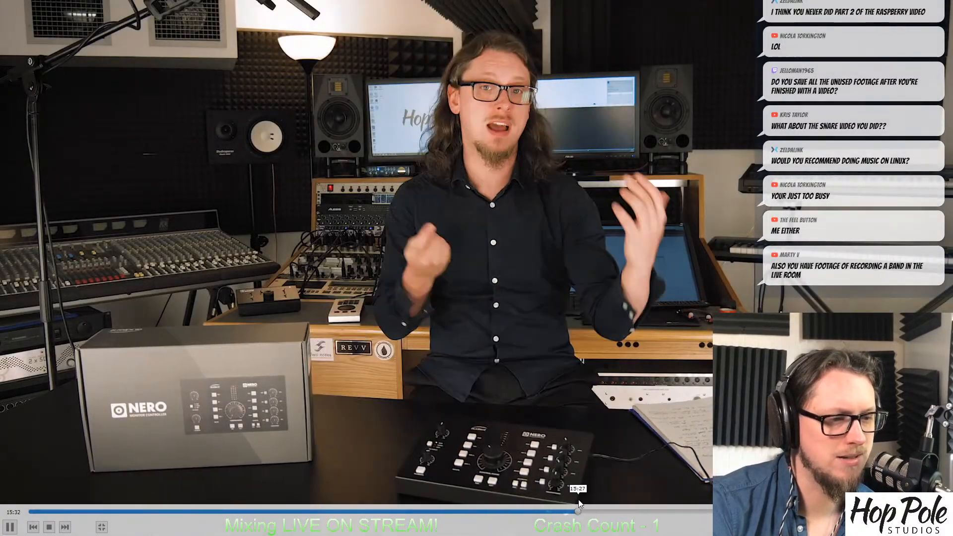
double_click(457, 151)
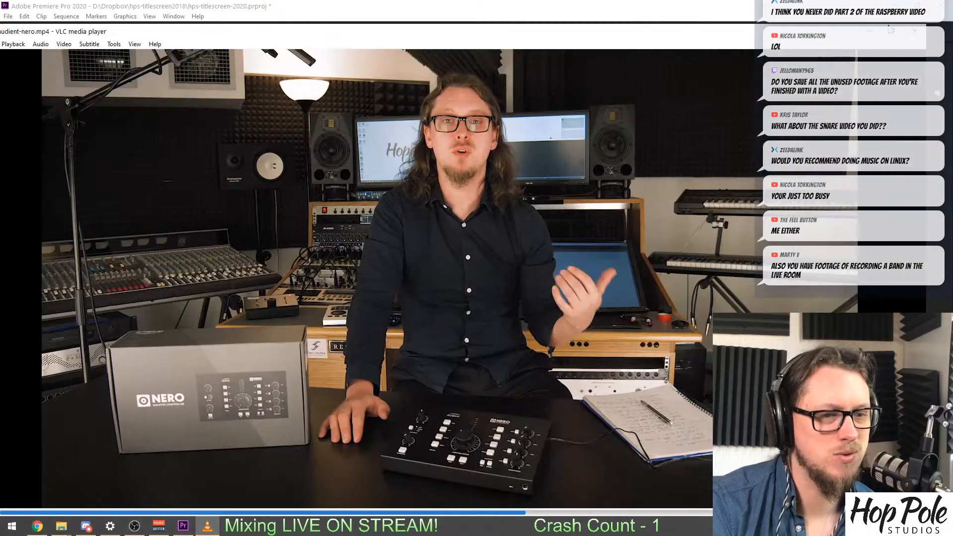
left_click(914, 31)
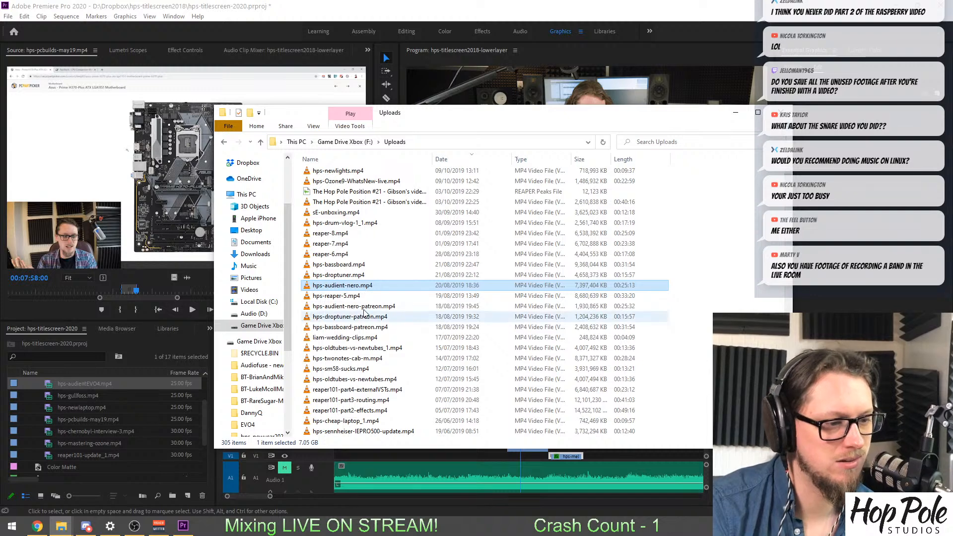
Preview hps-oldtubes-vs-newtubes_1.mp4 in VLC, examining the amplifier work around 05:05, and close the player.
scroll(347, 317, "down", 1)
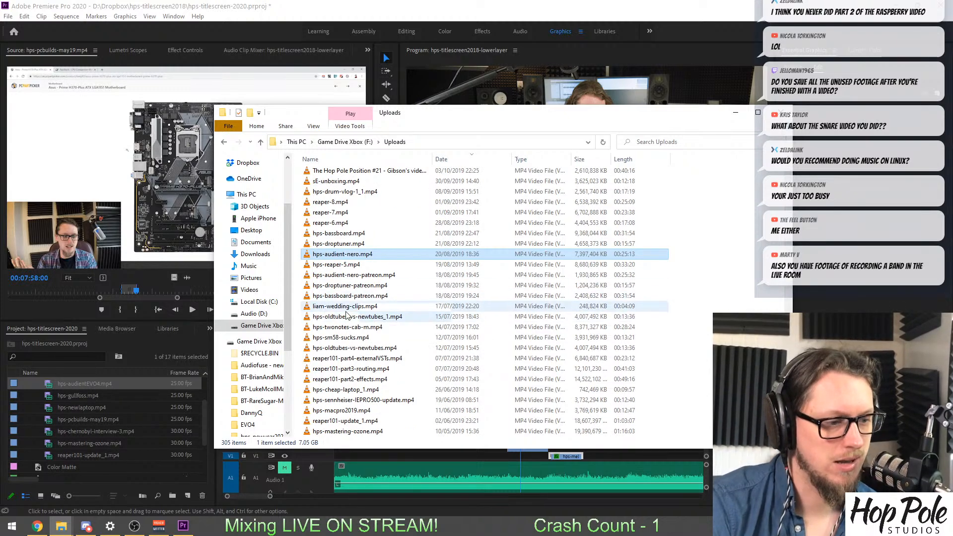
double_click(329, 318)
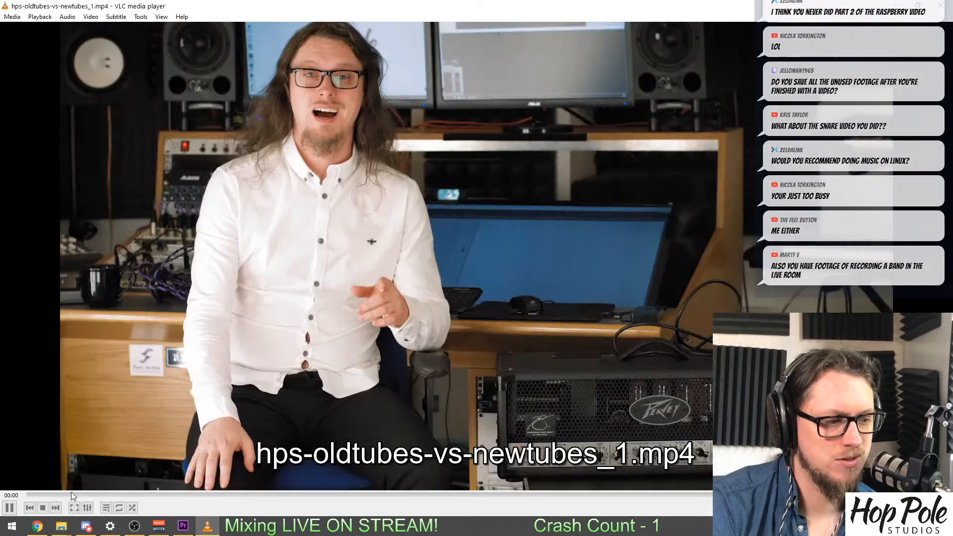
left_click(66, 495)
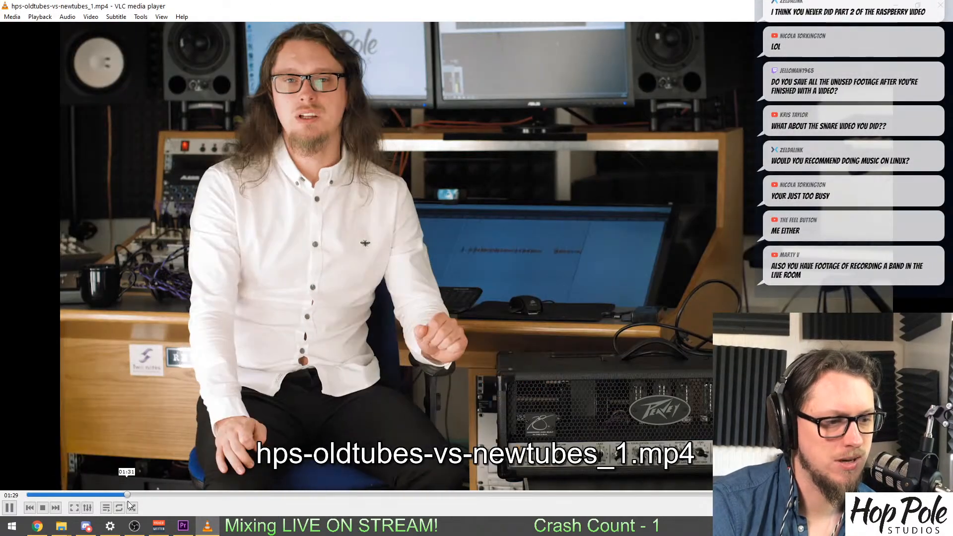
left_click(198, 494)
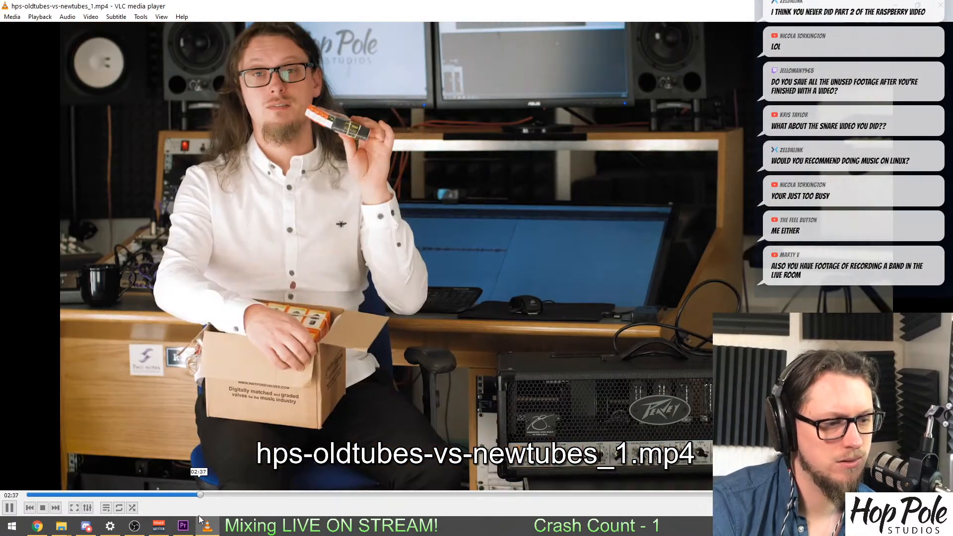
left_click_drag(198, 515, 367, 521)
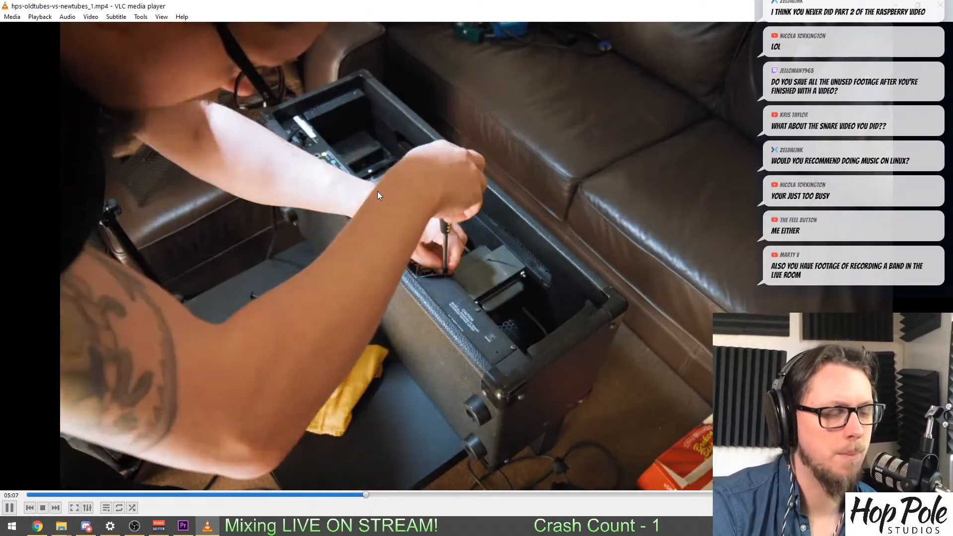
key("space")
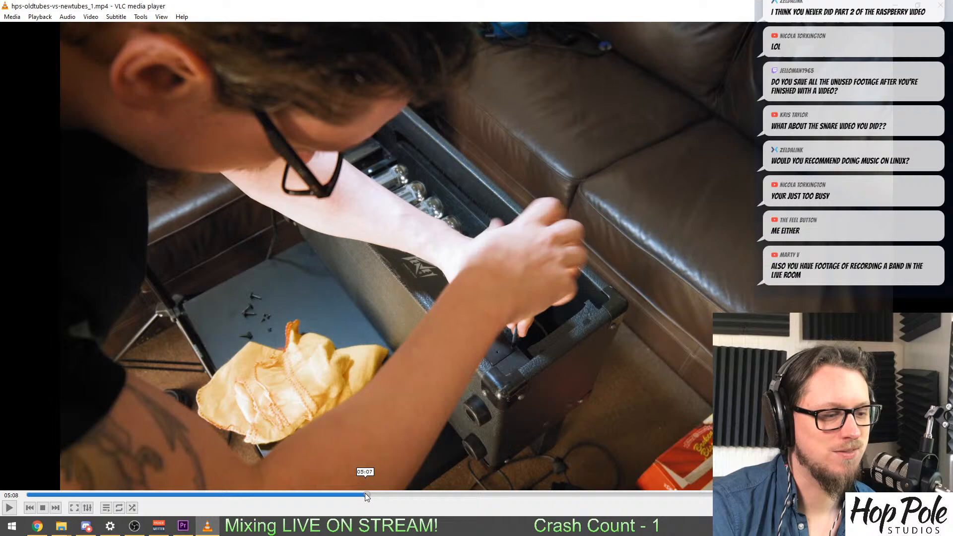
left_click(364, 494)
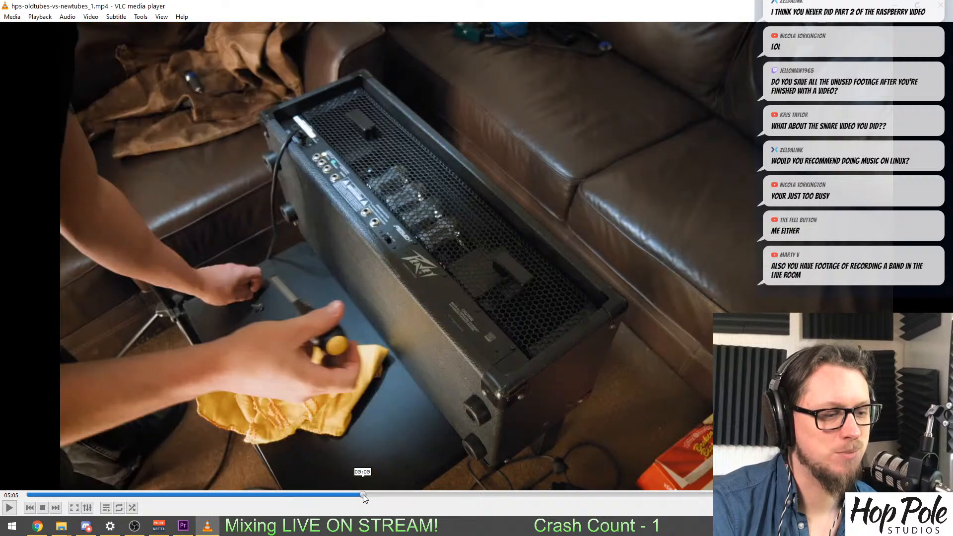
key("space")
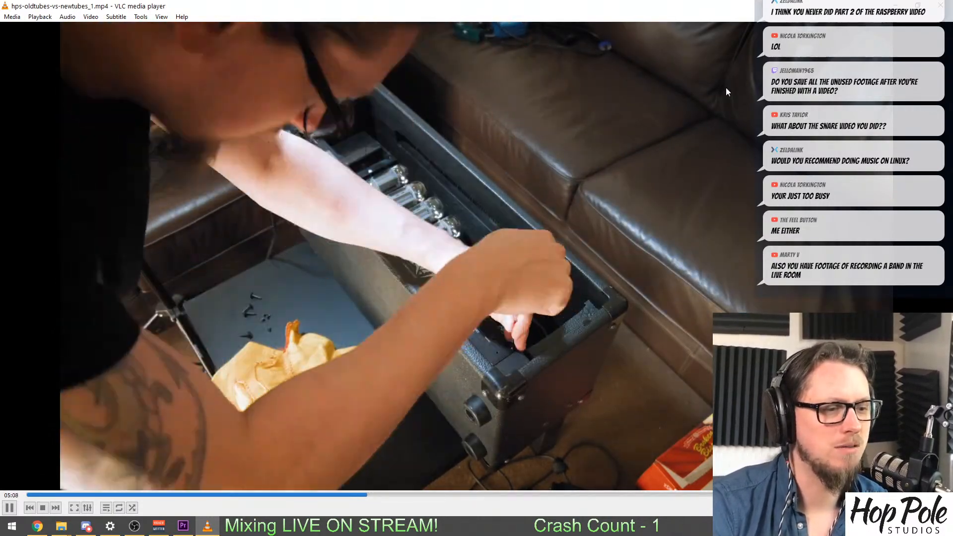
key("space")
left_click(948, 6)
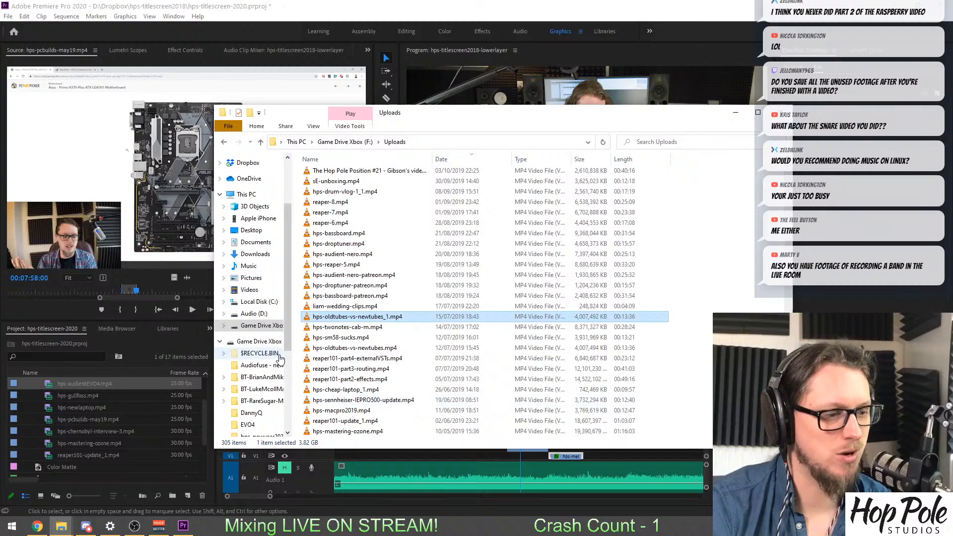
Copy hps-oldtubes-vs-newtubes_1.mp4 into the Uploads folder on drive D:.
left_click(253, 313)
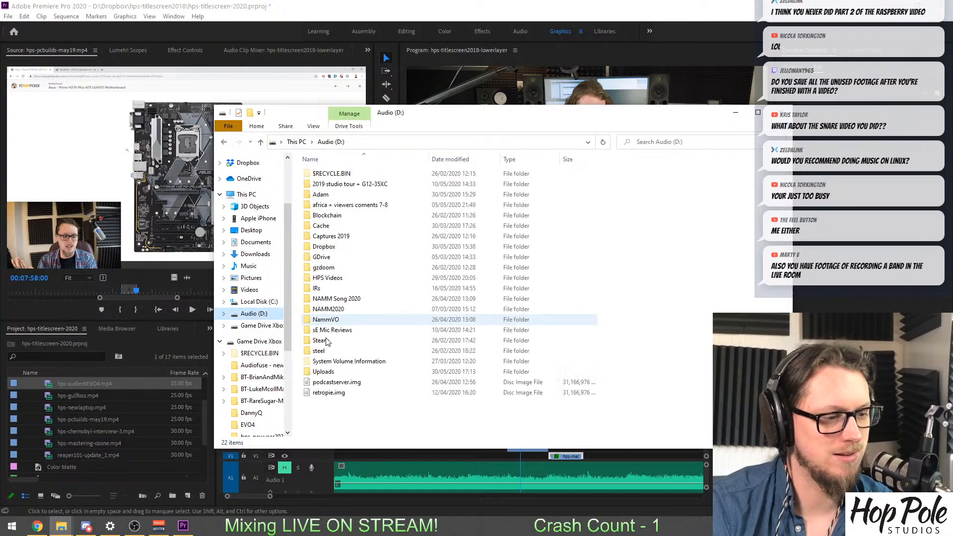
left_click(320, 372)
double_click(320, 372)
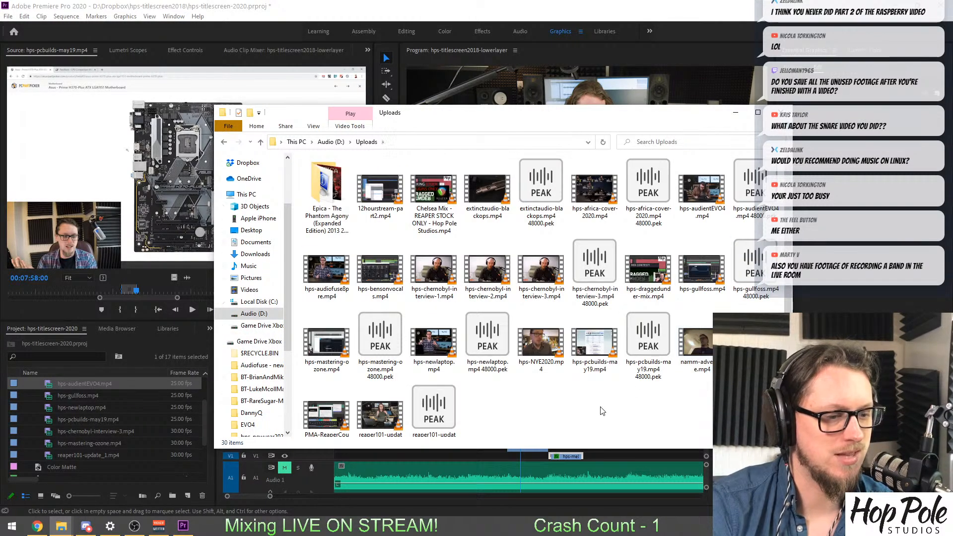
key("ctrl+v")
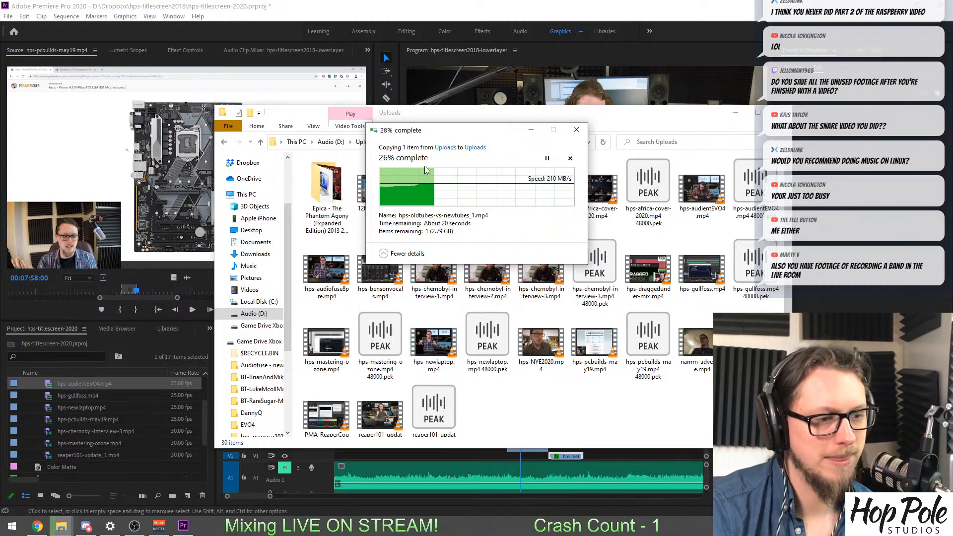
left_click_drag(439, 131, 300, 36)
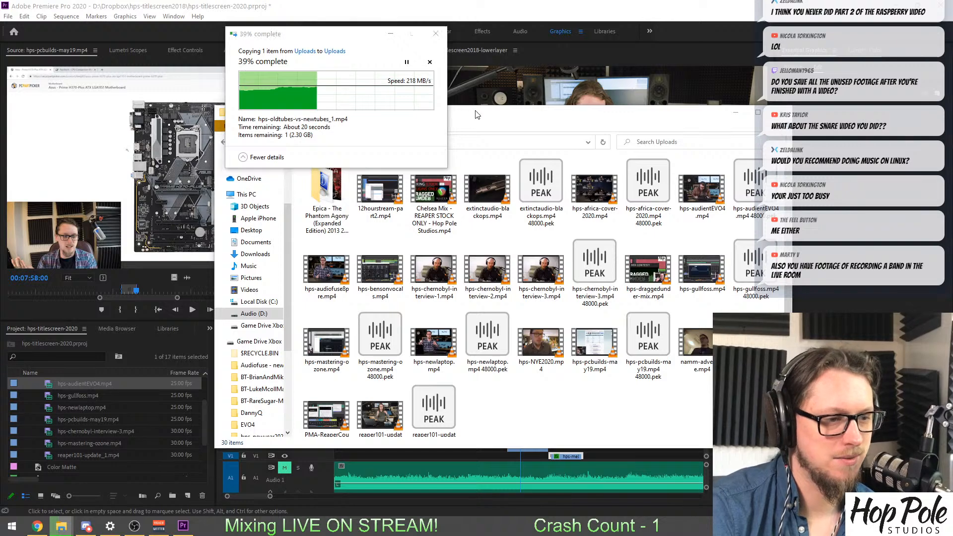
left_click_drag(478, 115, 504, 142)
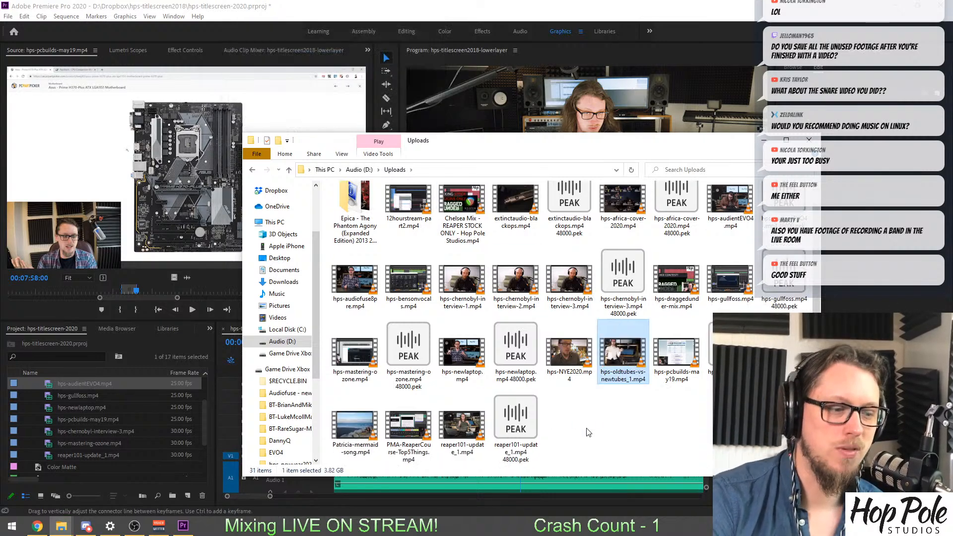
Import hps-oldtubes-vs-newtubes_1.mp4 into the Premiere Pro project and mark an amplifier shot of about 2.5 seconds ending at 00:05:11:02.
left_click_drag(75, 321, 105, 401)
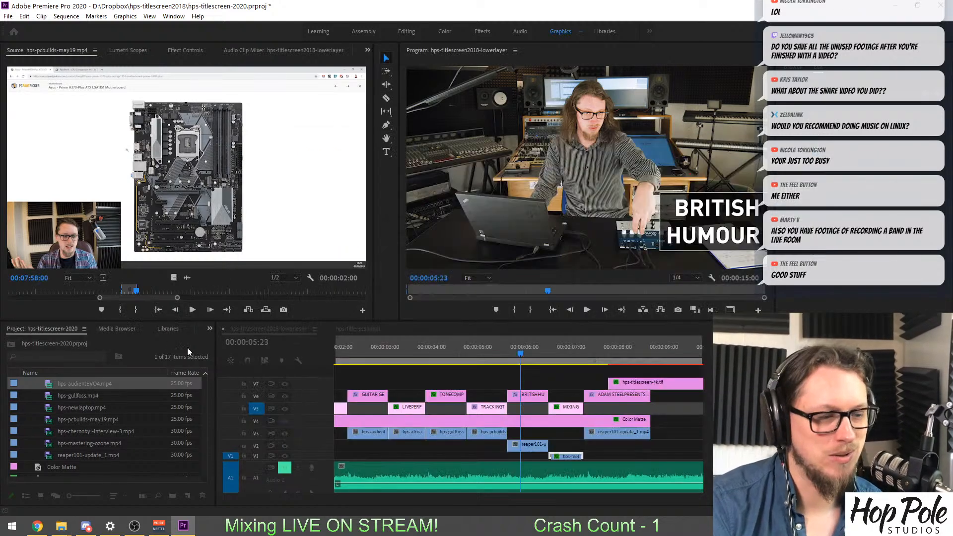
double_click(48, 435)
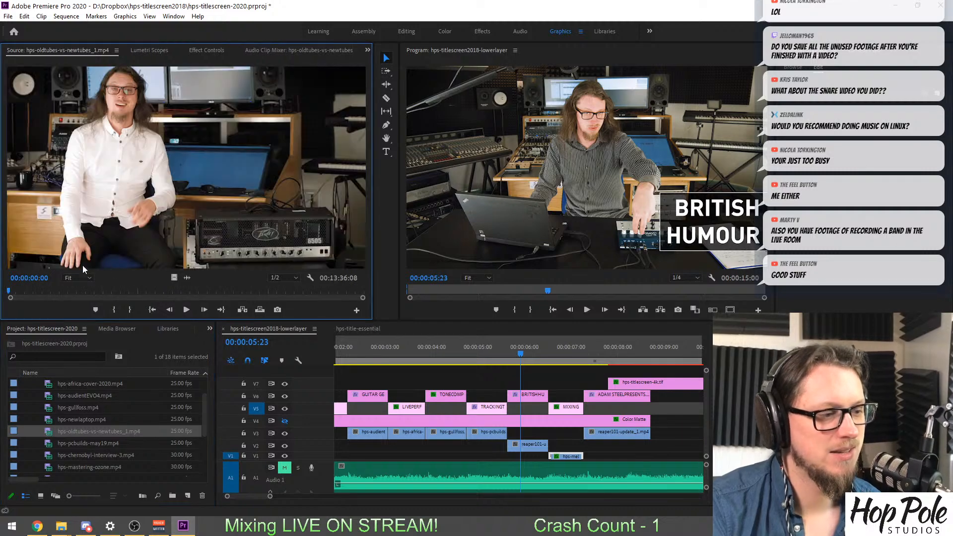
left_click_drag(55, 292, 181, 294)
key("equal")
key("equal")
key("space")
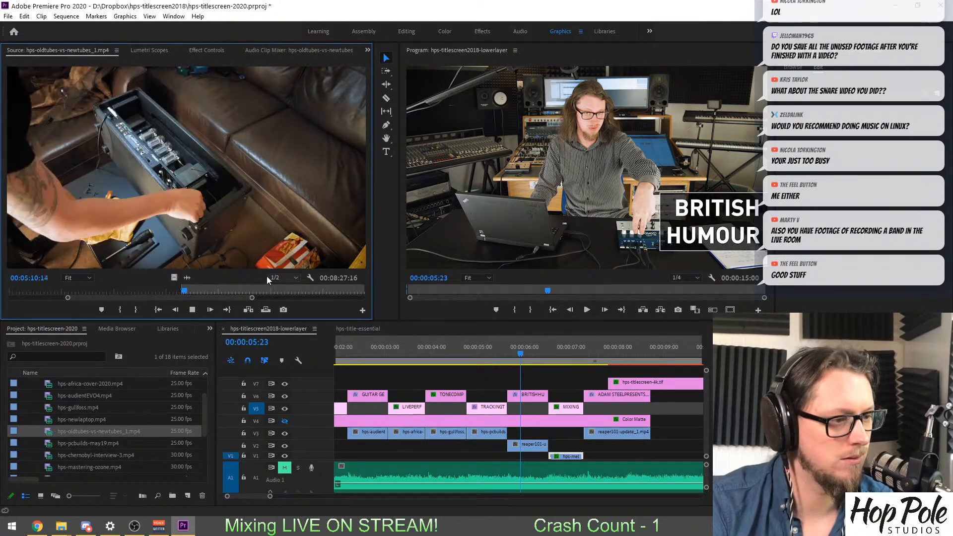
key("space")
key("o")
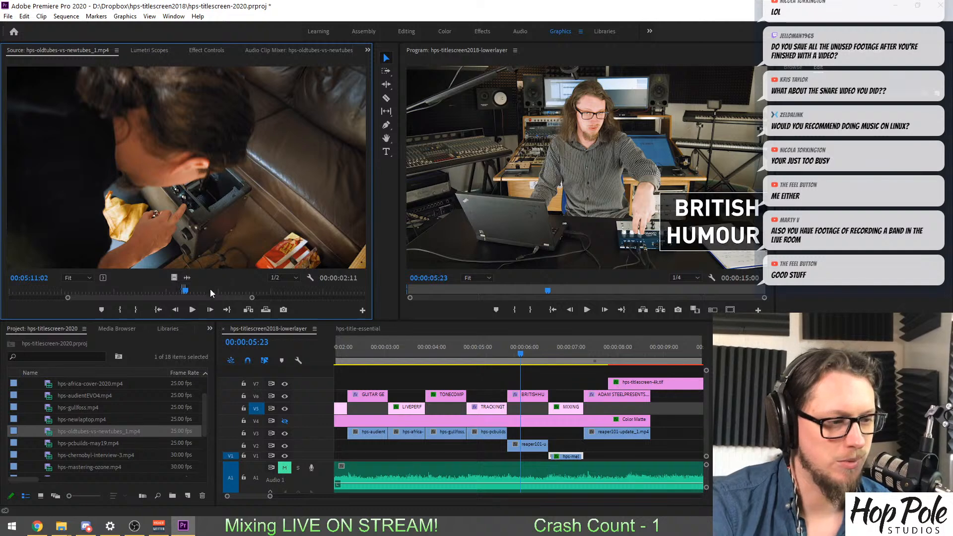
Replace the offline clip beneath the MIXING & MASTERING title with the marked hps-oldtubes-vs-newtubes_1.mp4 shot on V2, trimmed to the title's end.
left_click(367, 361)
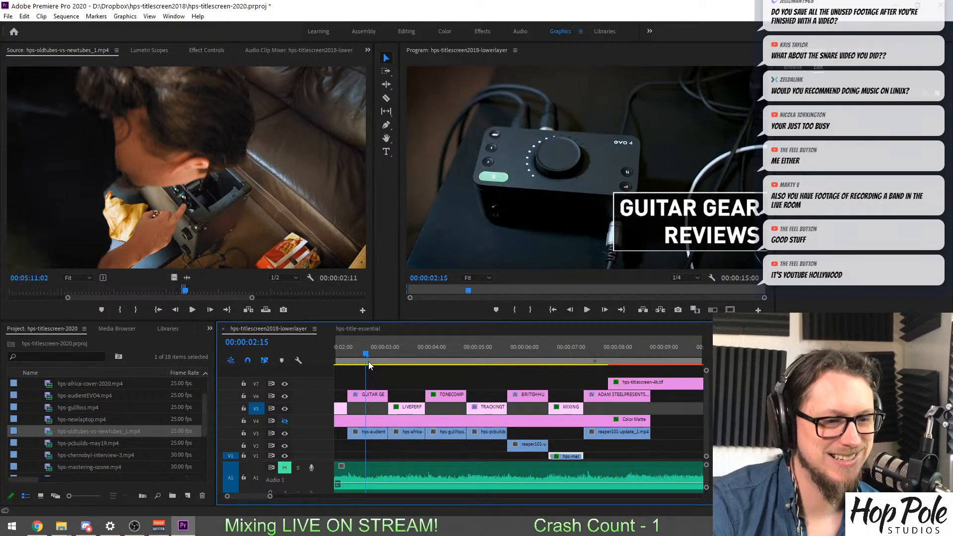
left_click_drag(368, 361, 561, 372)
left_click(498, 433)
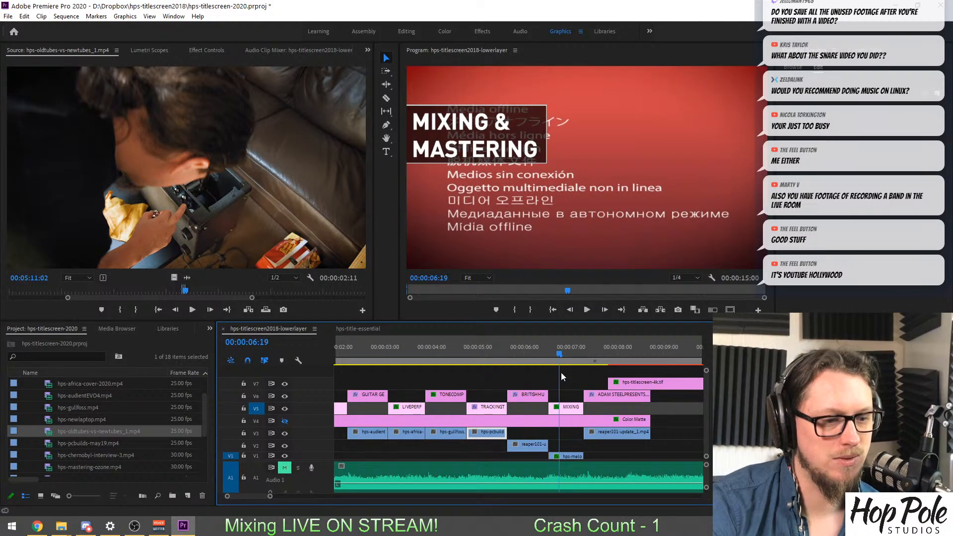
left_click(563, 457)
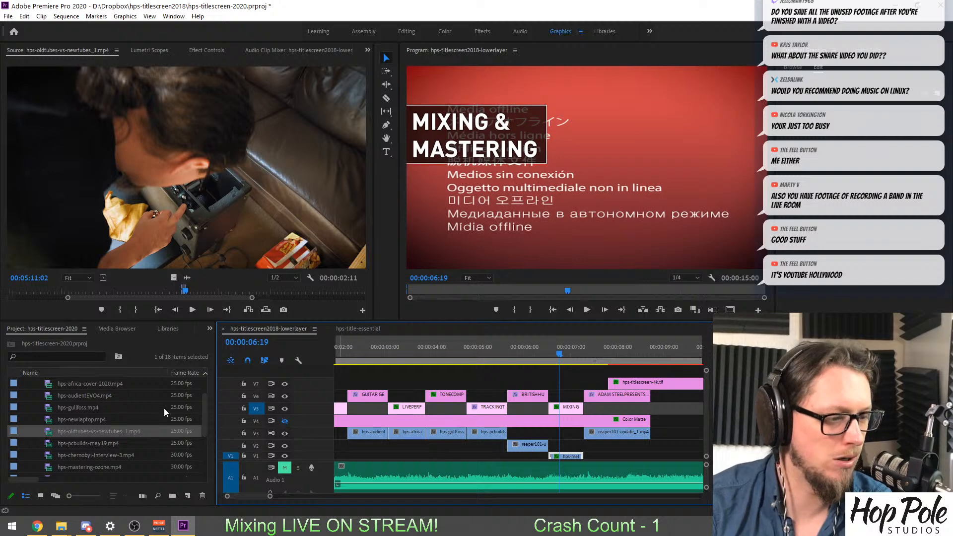
key("Delete")
mouse_move(598, 466)
left_mouse_down()
mouse_move(558, 453)
mouse_move(599, 453)
left_mouse_up()
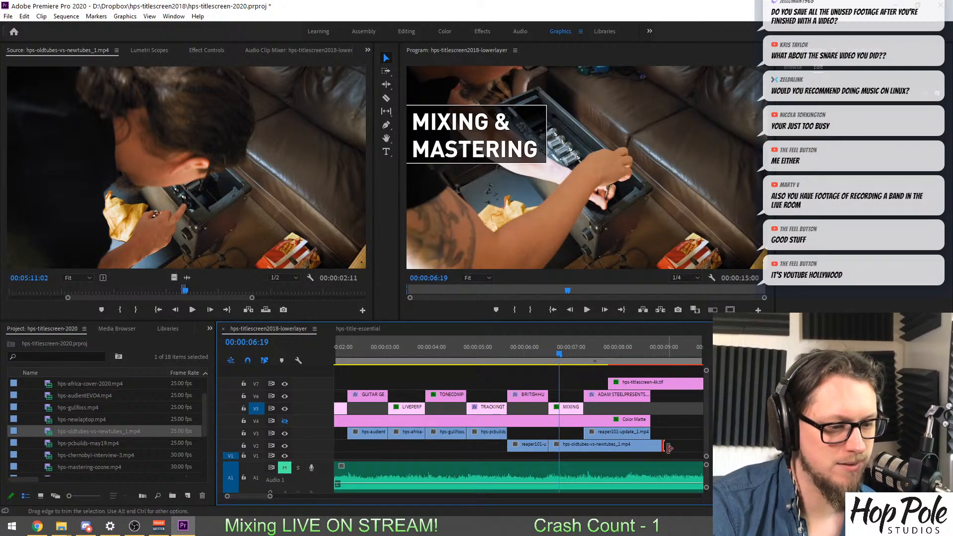
left_click_drag(661, 444, 583, 445)
Check the shot under the TRACKING TUTORIALS title, switch to File Explorer and go back from Uploads to the root of drive D.
left_click_drag(522, 347, 578, 402)
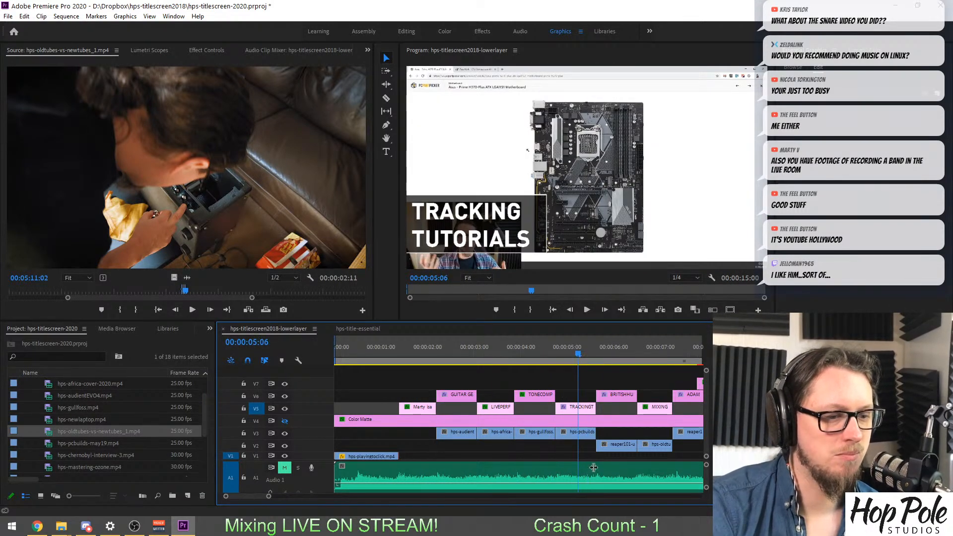
mouse_move(59, 530)
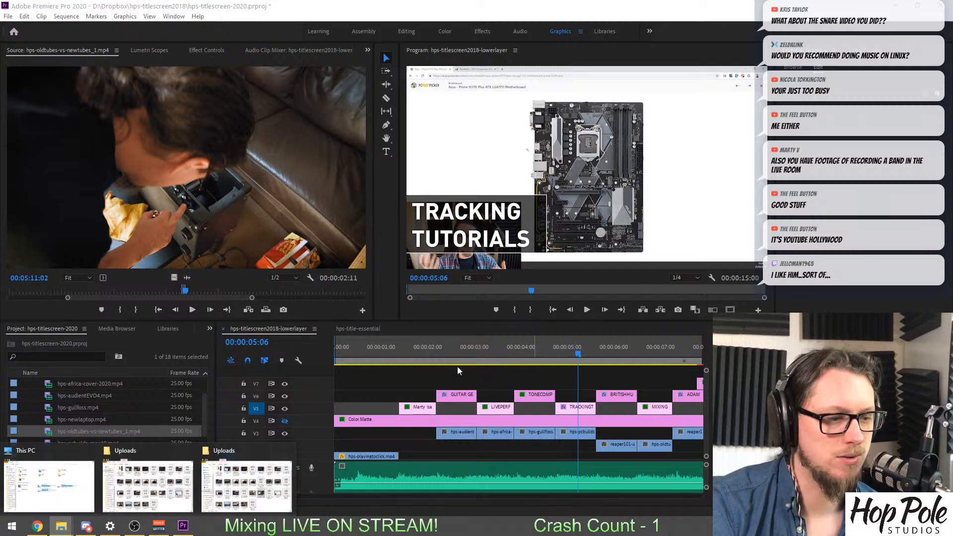
left_click(247, 479)
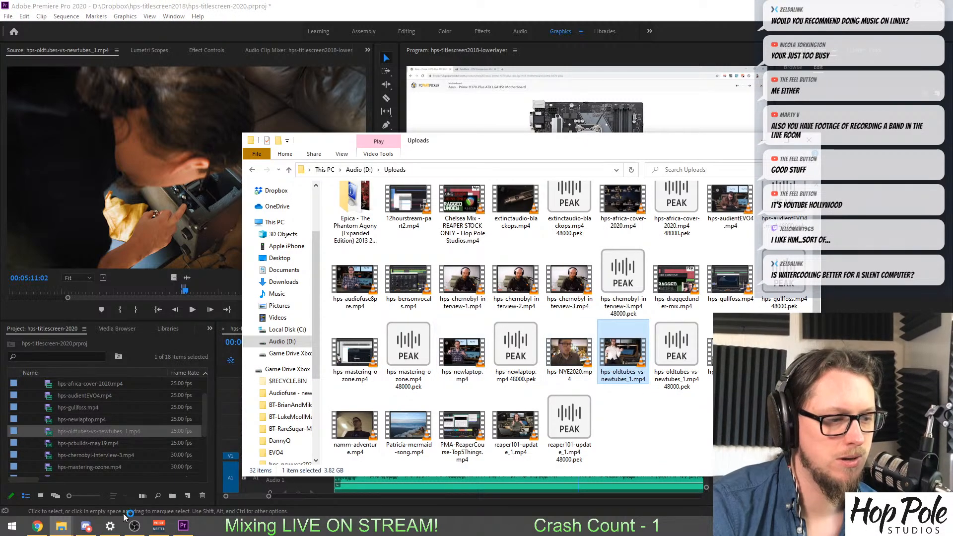
left_click(58, 527)
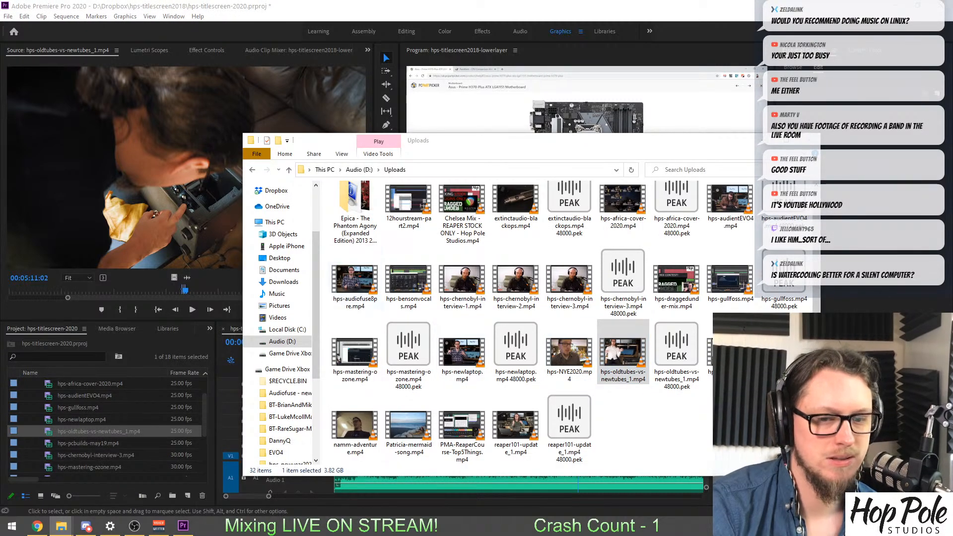
left_click(252, 169)
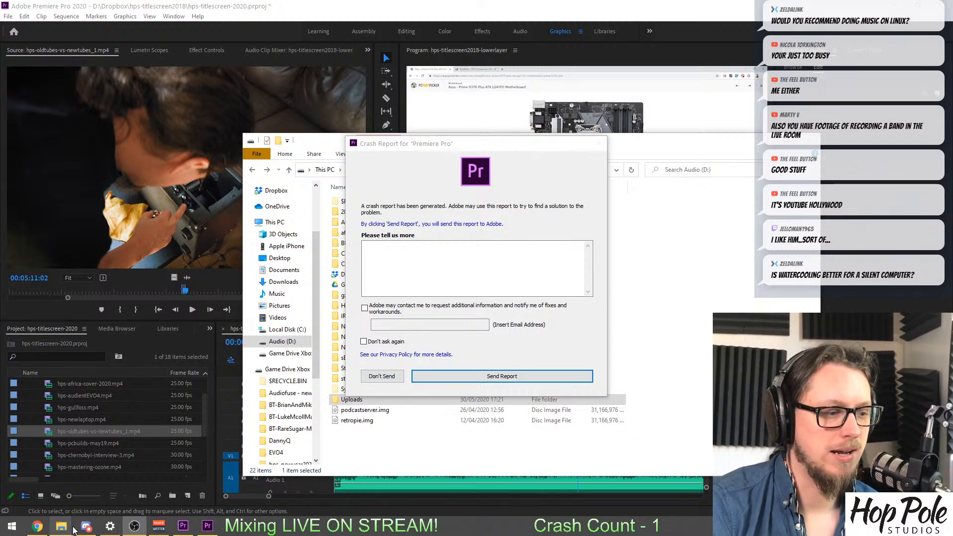
Dismiss the Premiere Pro crash report without sending it.
mouse_move(61, 525)
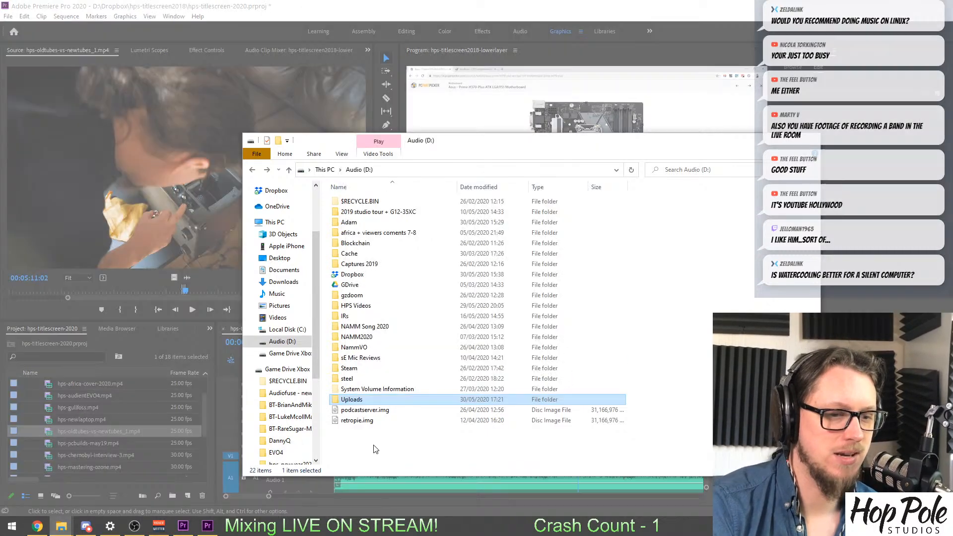
left_click(235, 476)
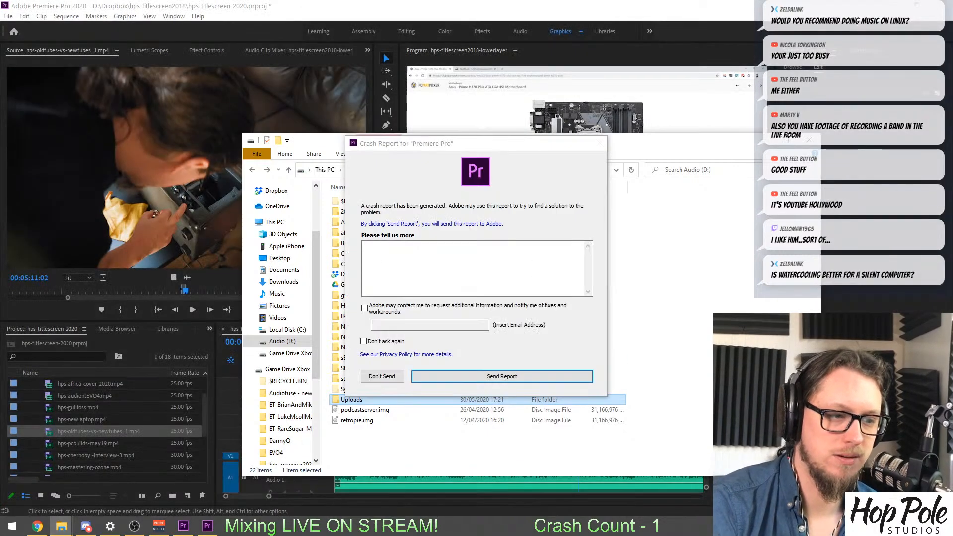
left_click(380, 375)
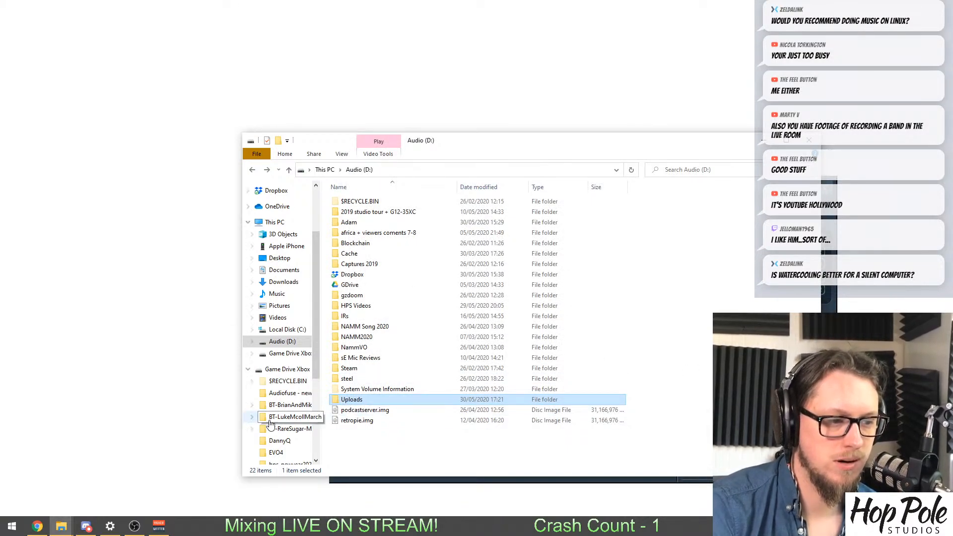
Open the Uploads folder on Game Drive Xbox (F:) in File Explorer and show its files in the Details view.
scroll(279, 411, "down", 2)
scroll(280, 412, "down", 2)
left_click(280, 440)
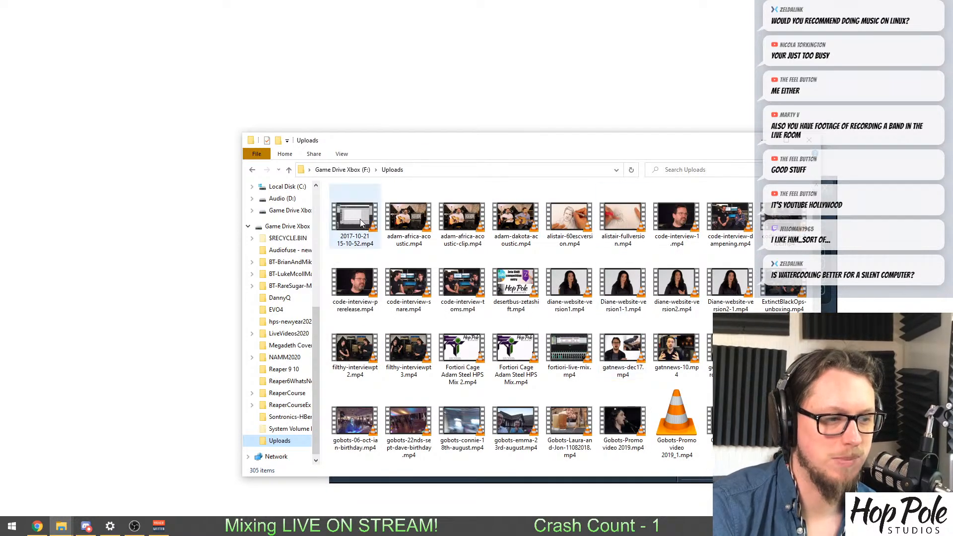
right_click(329, 212)
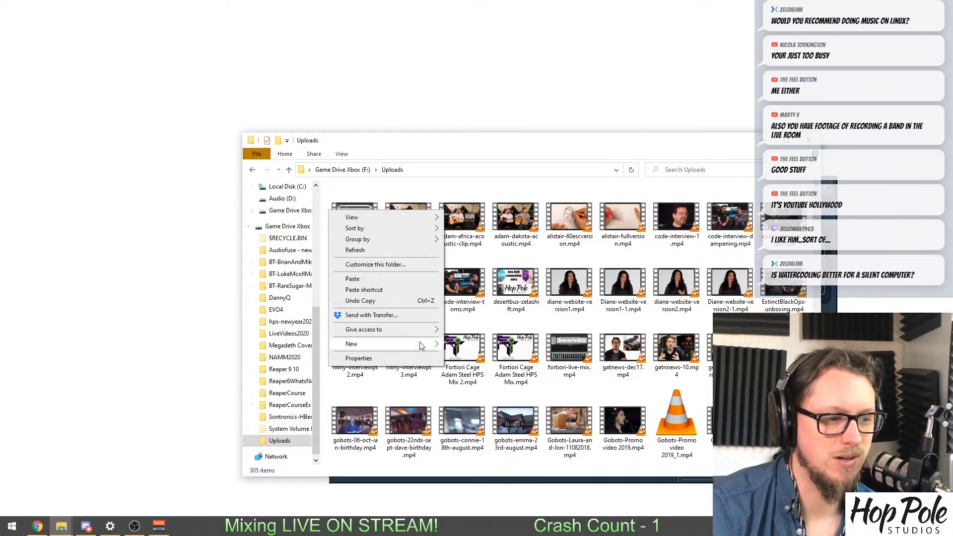
mouse_move(377, 218)
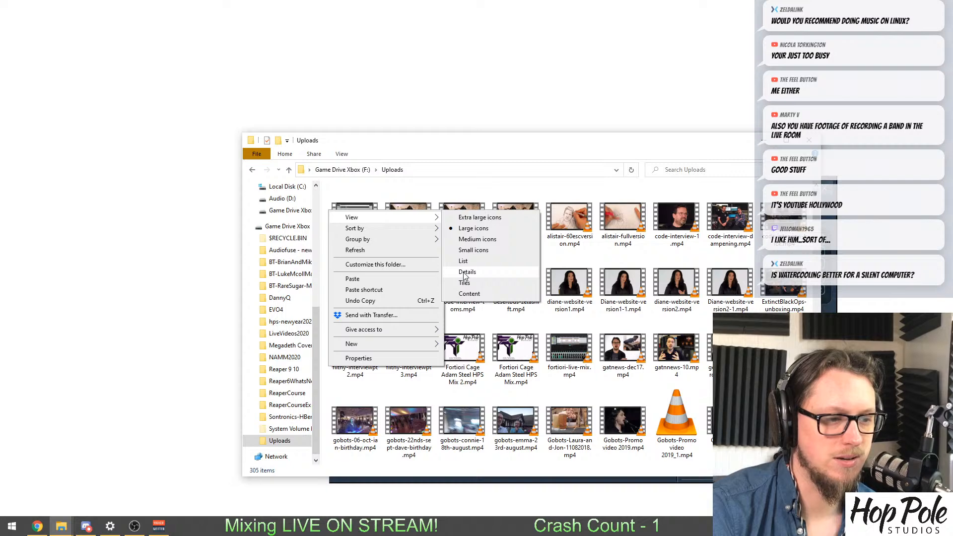
left_click(465, 273)
Relaunch Adobe Premiere Pro 2020 and reopen hps-titlescreen-2020, leaving all missing media offline and accepting the font substitution.
key("super")
type("pre")
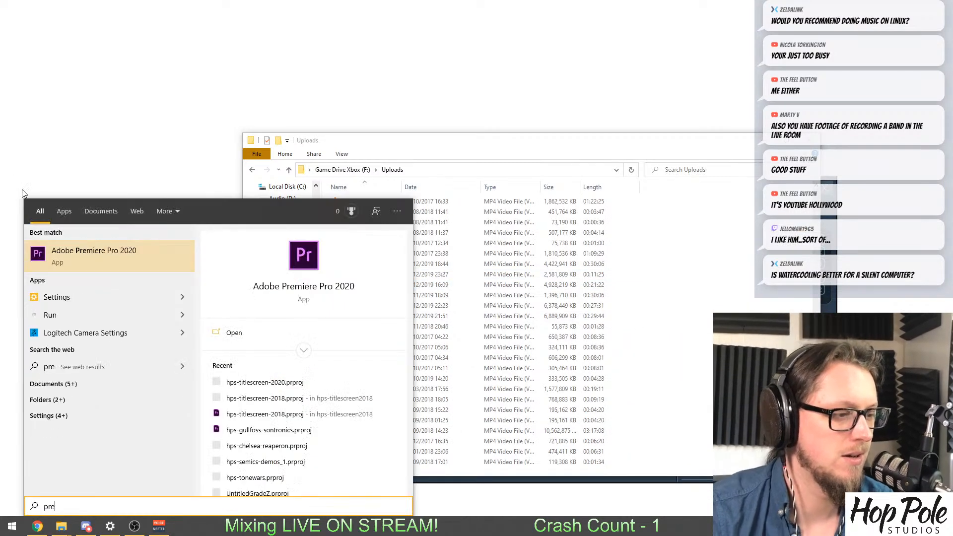
left_click(54, 251)
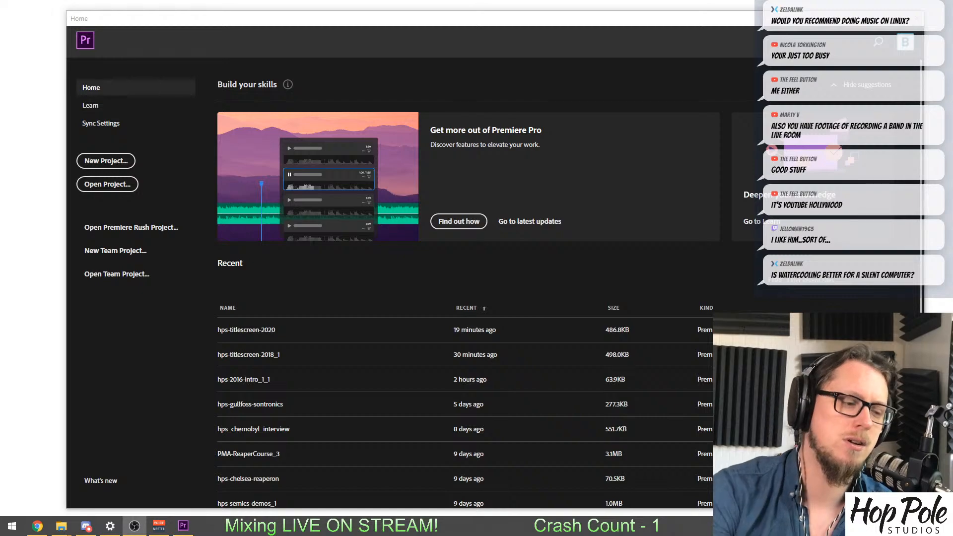
left_click(257, 336)
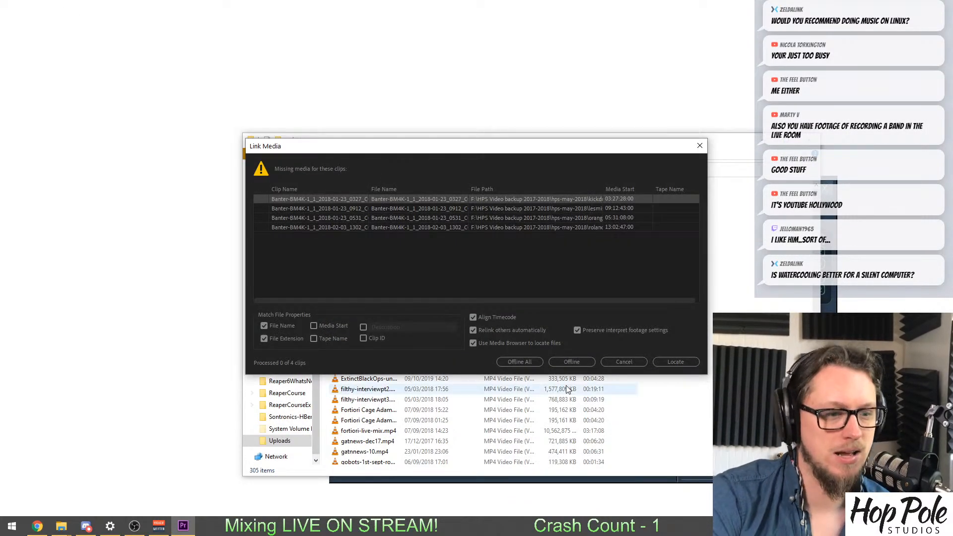
left_click(529, 361)
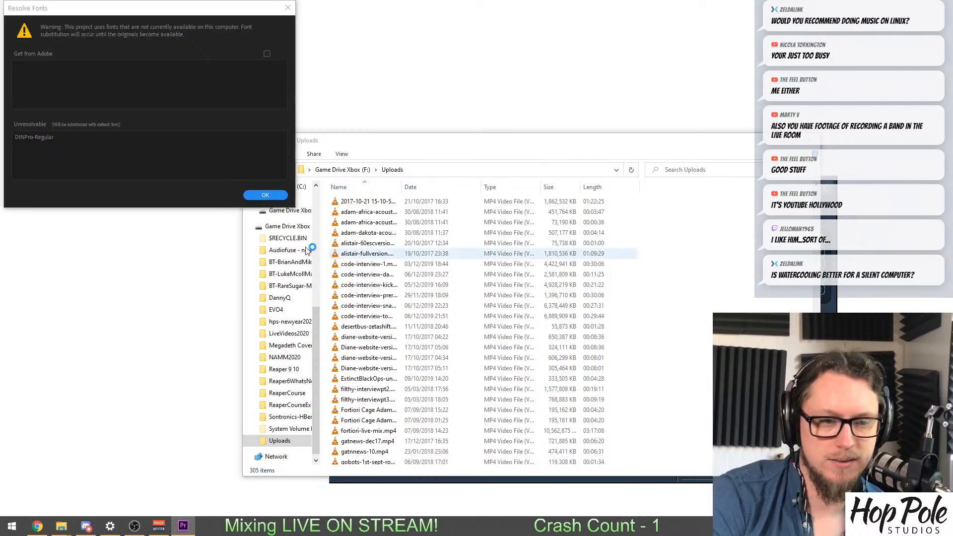
left_click(261, 194)
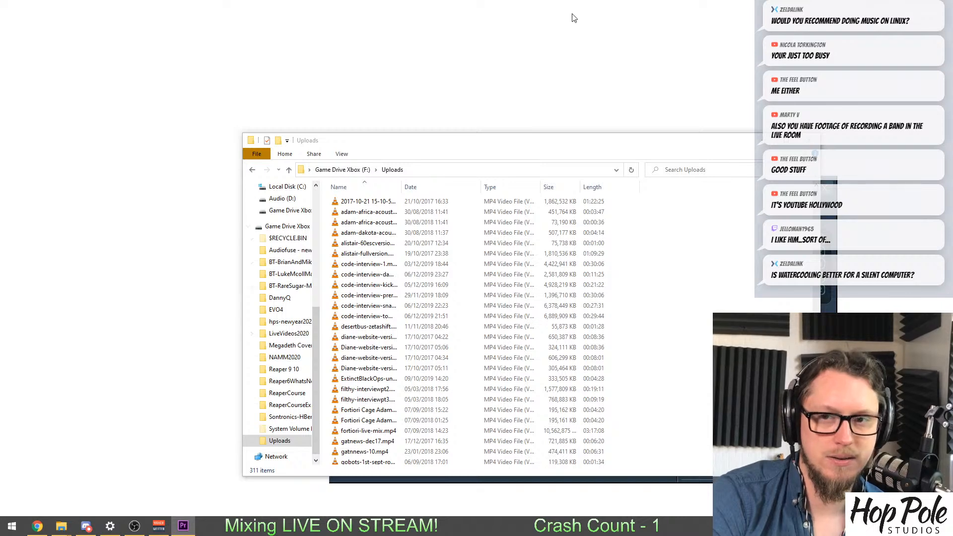
Move the reaper101-update_1.mp4 clip along V3 from the start of the sequence to beneath the closing "PRESENTS...." title.
left_click_drag(508, 90, 492, 1)
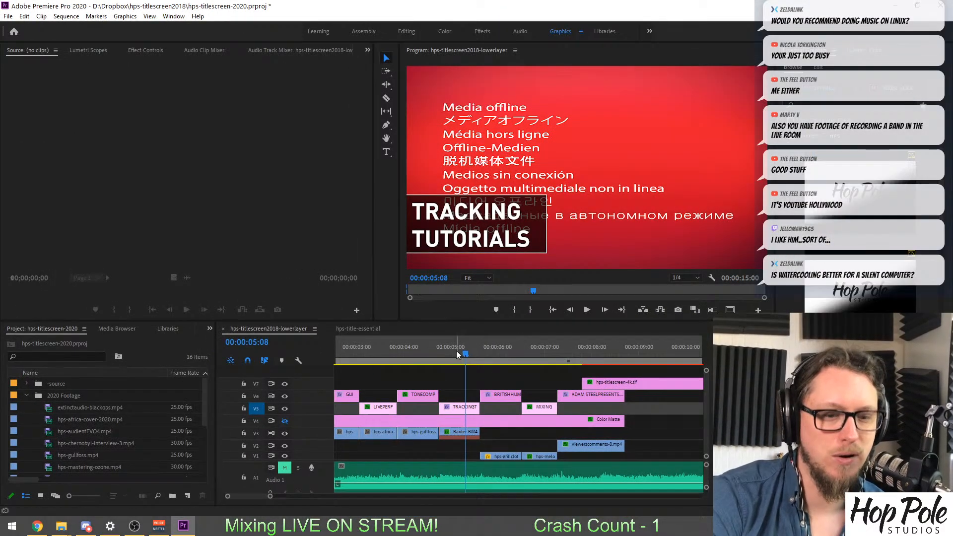
left_click_drag(453, 353, 386, 356)
left_click_drag(205, 349, 391, 367)
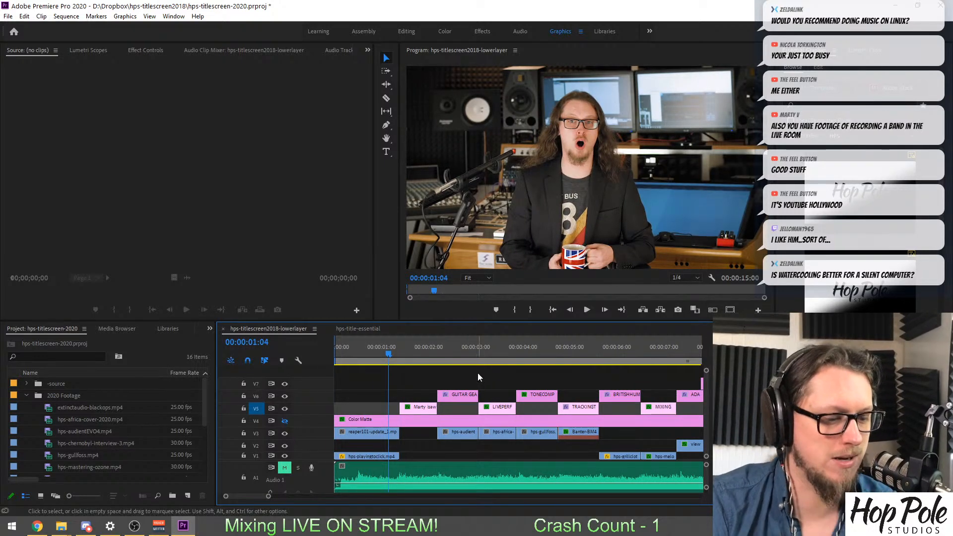
key("backslash")
left_click_drag(349, 433, 521, 433)
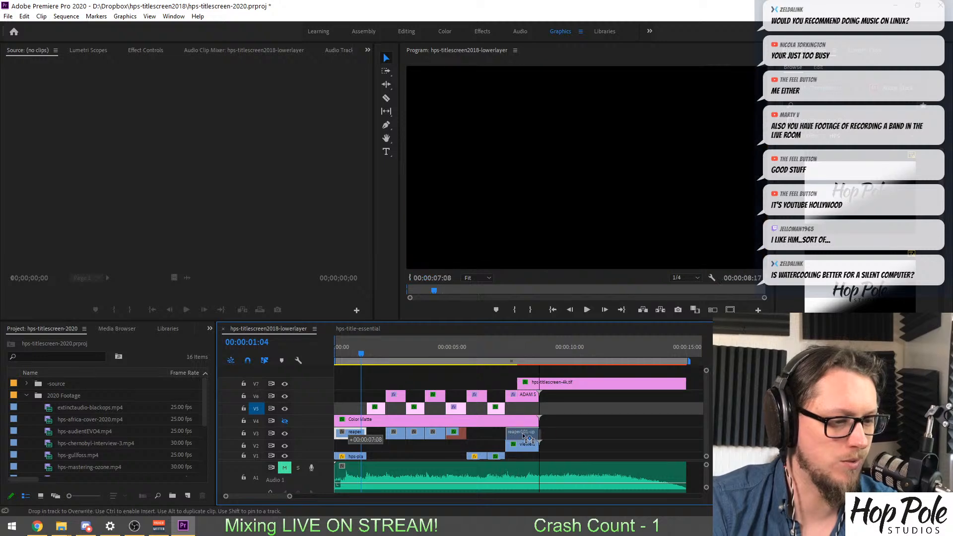
Align the start of the moved reaper101-update_1.mp4 clip with the "PRESENTS...." title and extend its end to match the title's end.
key("equal")
key("equal")
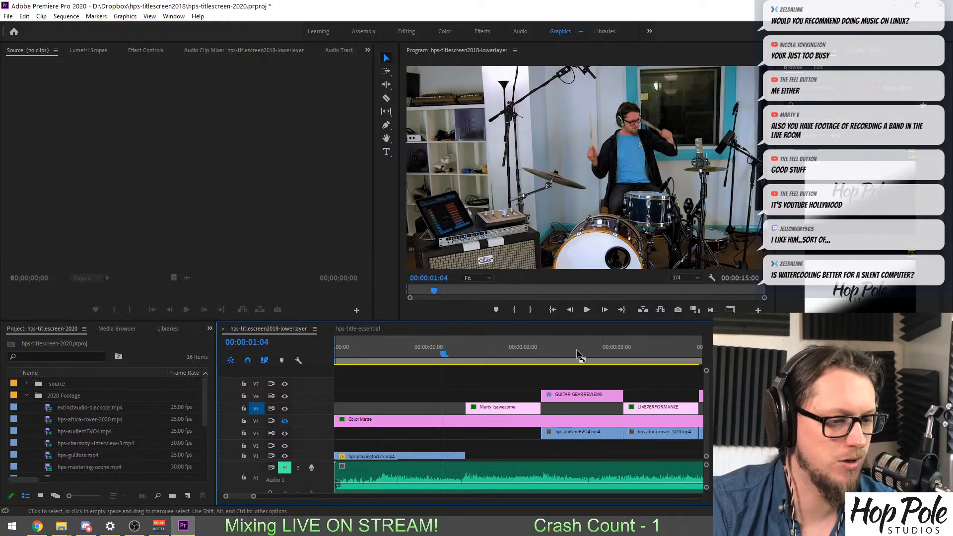
key("minus")
key("minus")
left_click(538, 349)
key("equal")
key("equal")
left_click(439, 350)
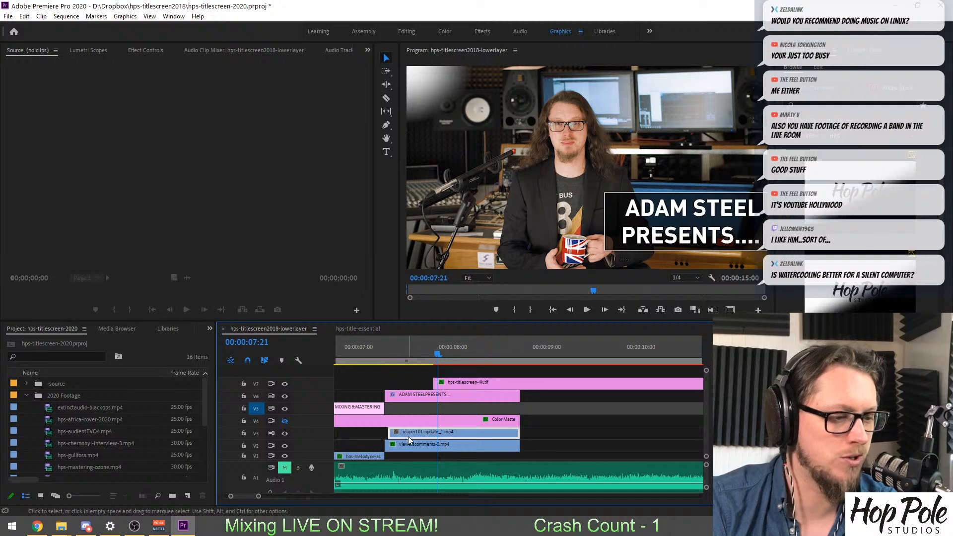
left_click_drag(408, 436, 404, 436)
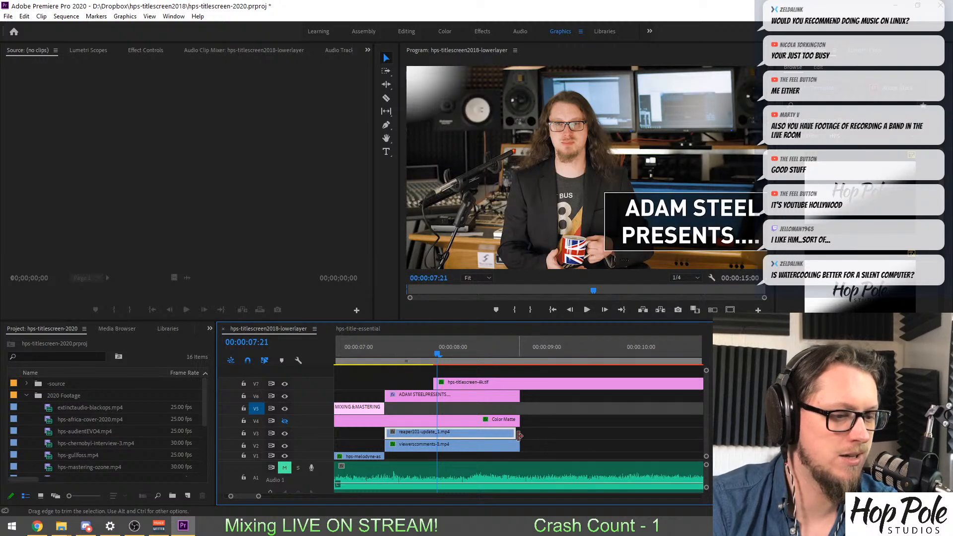
left_click_drag(515, 432, 519, 432)
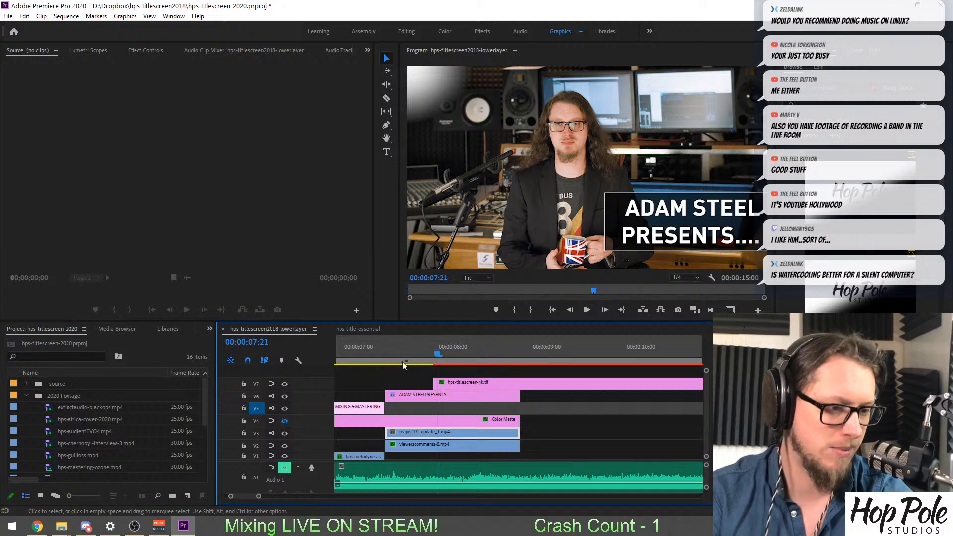
Check the new shot under the "PRESENTS...." title and delete the old viewer comments clip beneath it on V2.
left_click(419, 353)
left_click(451, 348)
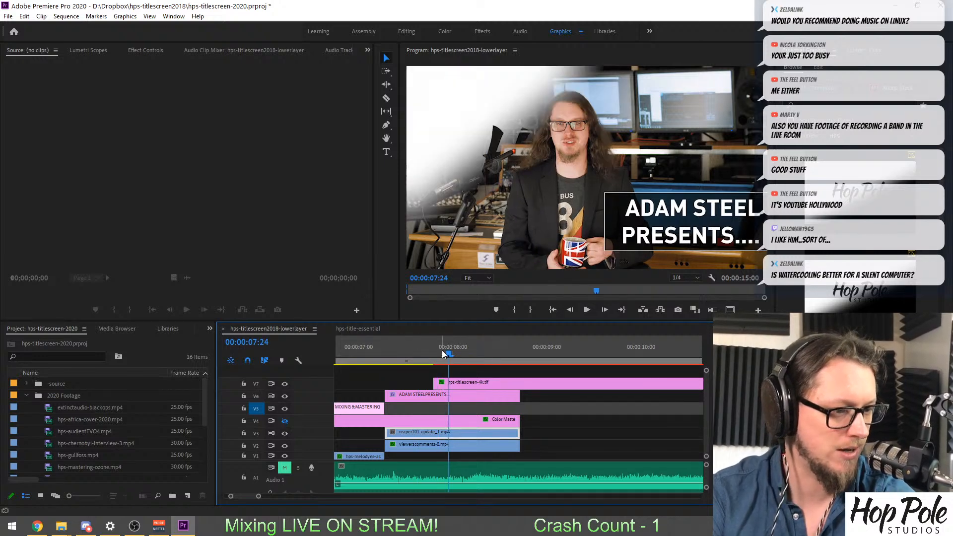
key("minus")
key("minus")
key("equal")
key("equal")
key("equal")
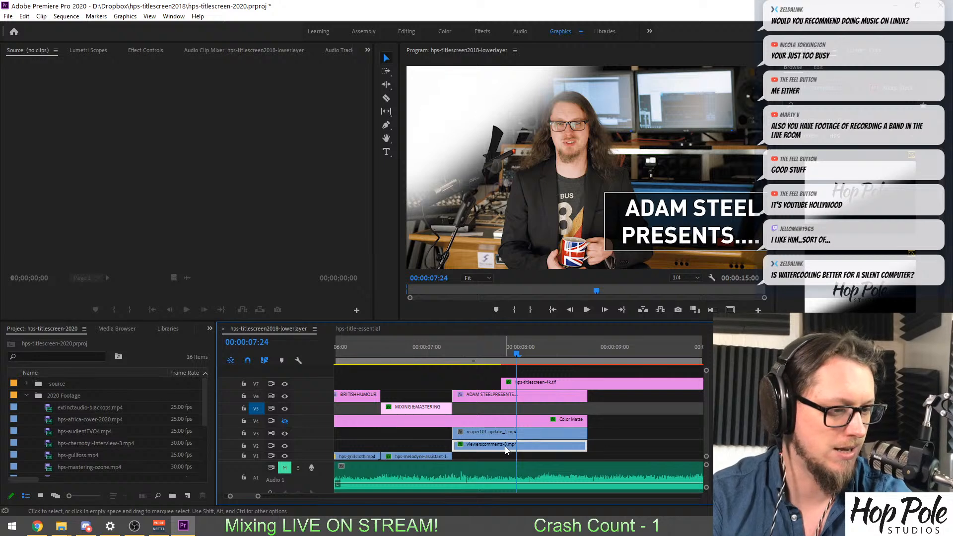
key("minus")
key("minus")
key("minus")
Examine the opening of the sequence, from the hps-playingtoclick.mp4 clip through the first title to GUITAR GEAR REVIEWS.
left_click(340, 345)
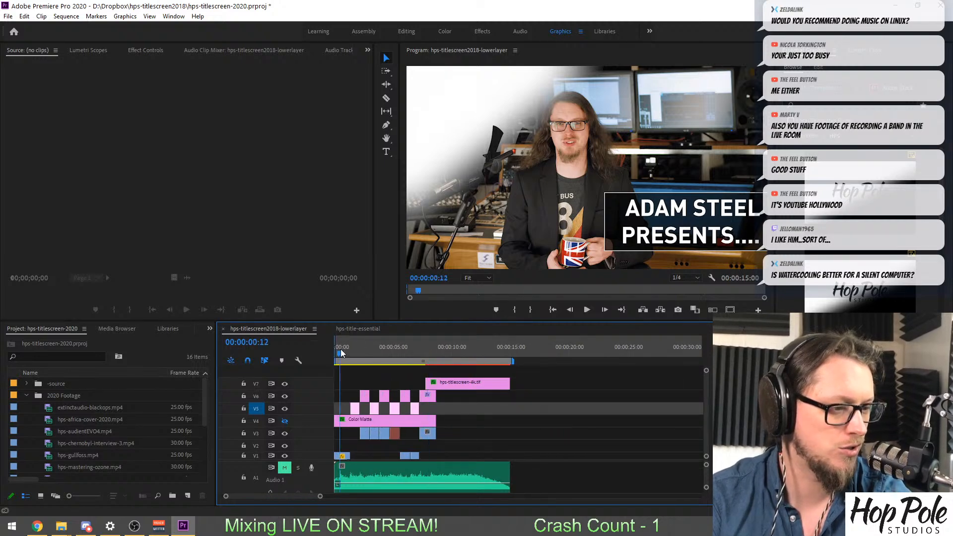
key("equal")
key("equal")
key("equal")
left_click(470, 341)
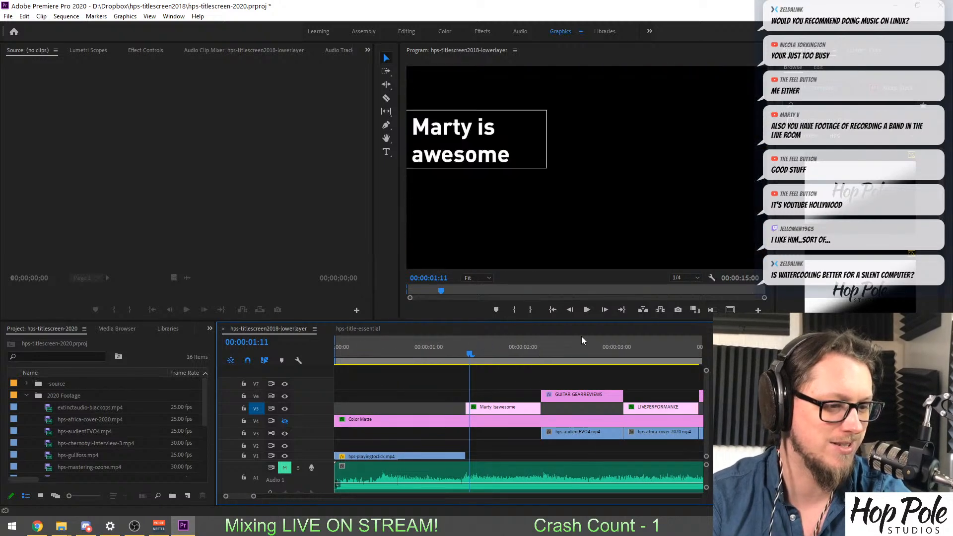
left_click(583, 340)
key("minus")
key("minus")
key("minus")
Delete the offline Banter-BM4K clip on V3 beneath the TRACKING TUTORIALS title.
left_click(450, 357)
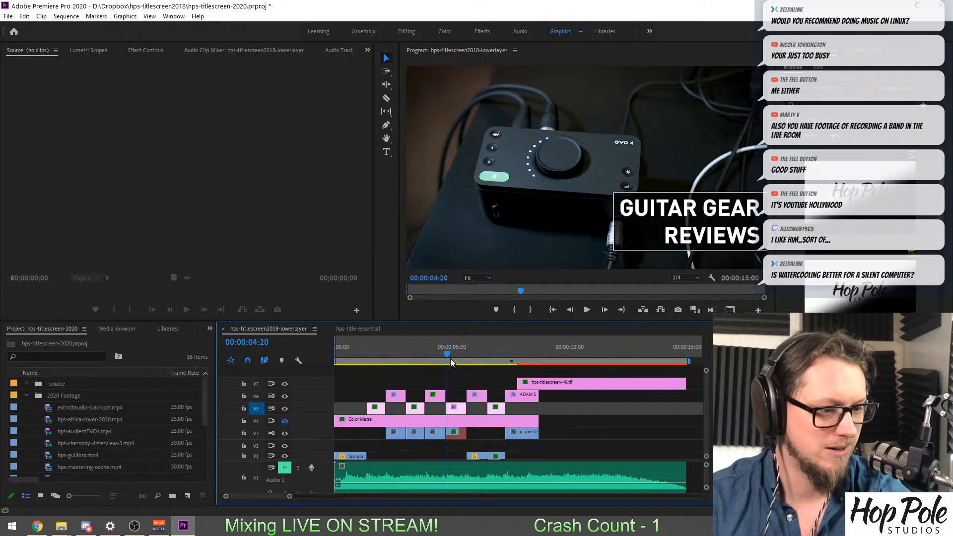
key("equal")
key("equal")
key("Delete")
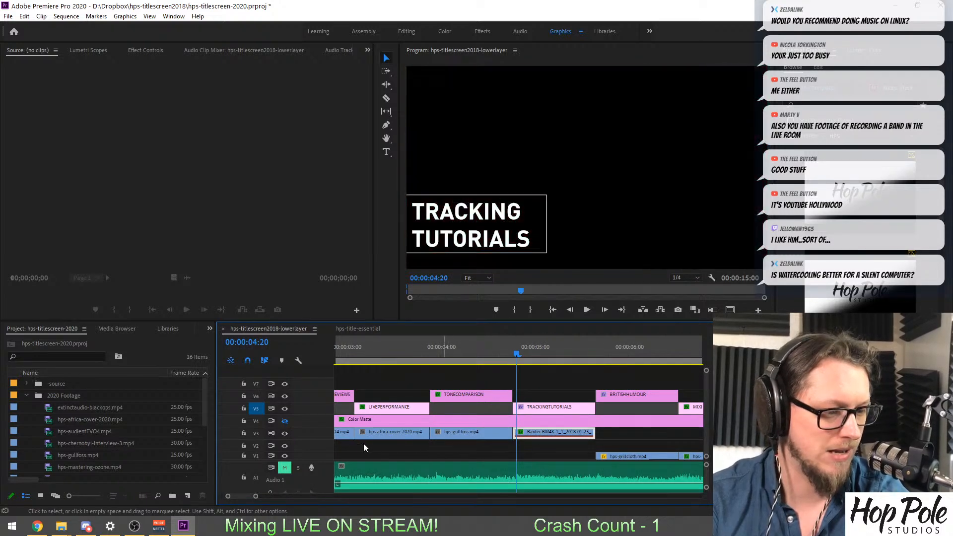
Import hps-oldtubes-vs-newtubes_1.mp4, hps-pcbuilds-may19.mp4 and namm-adventure.mp4 from the Uploads folder into the 2020 Footage bin, and save the project.
scroll(109, 444, "down", 3)
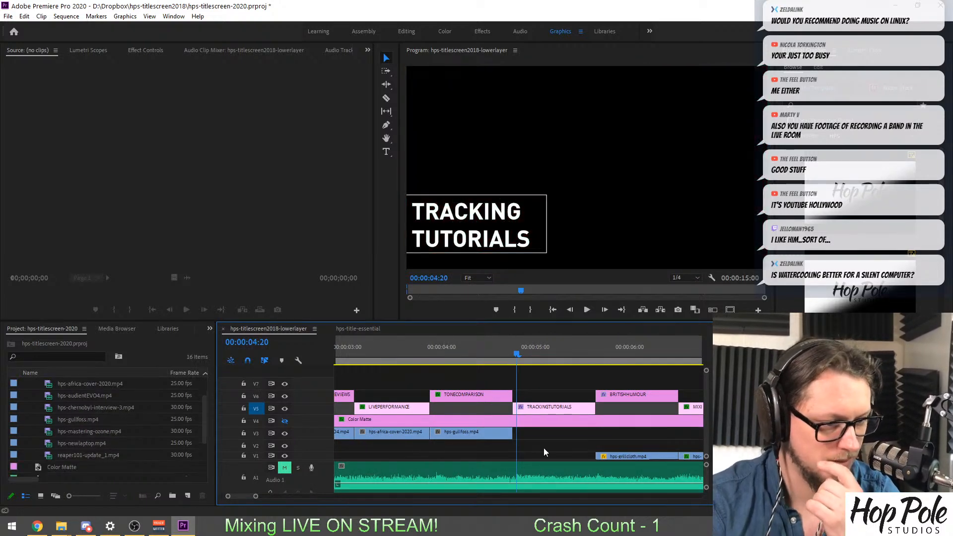
left_click(630, 356)
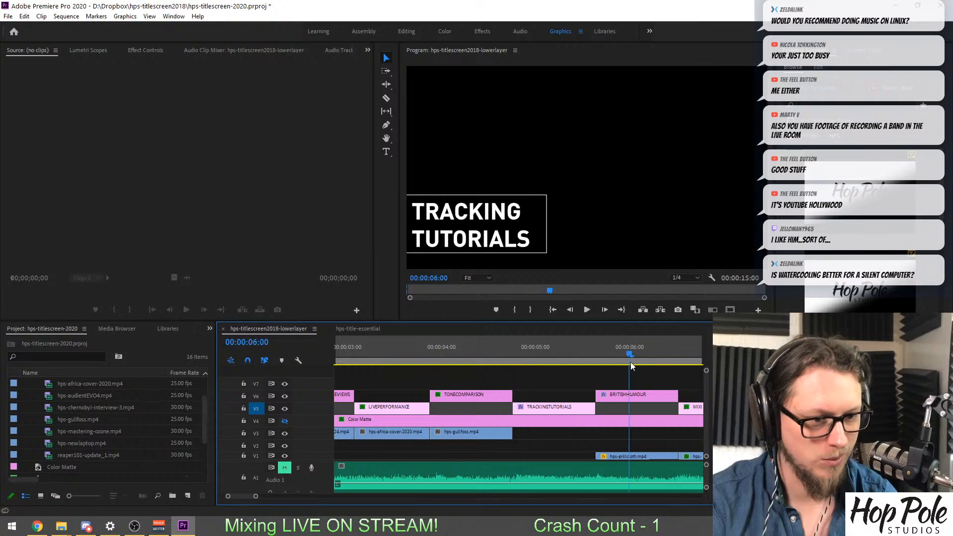
scroll(48, 416, "up", 2)
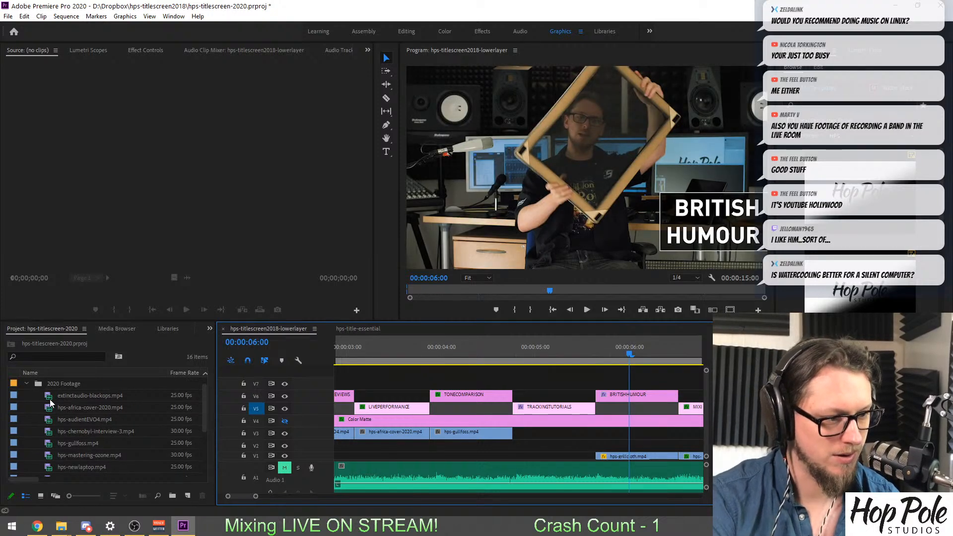
scroll(57, 447, "down", 2)
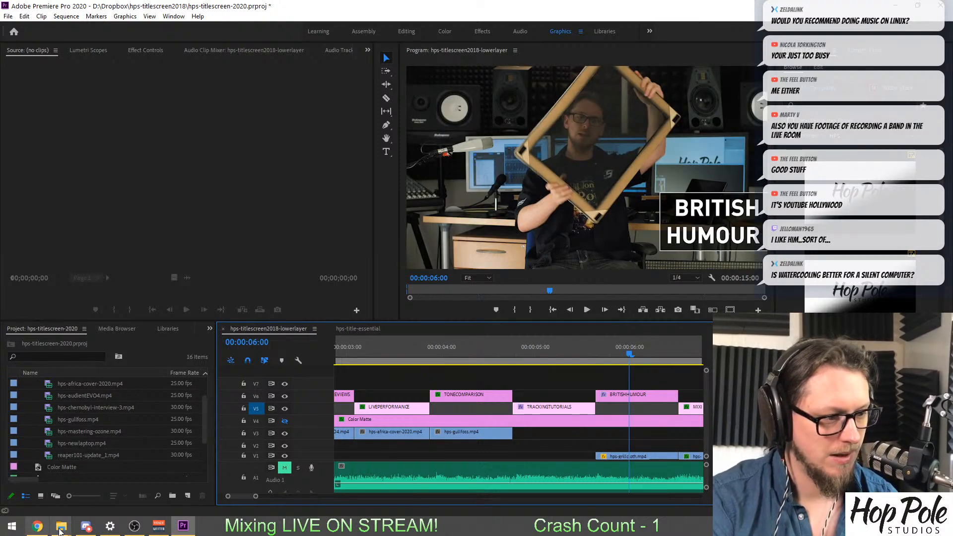
mouse_move(61, 525)
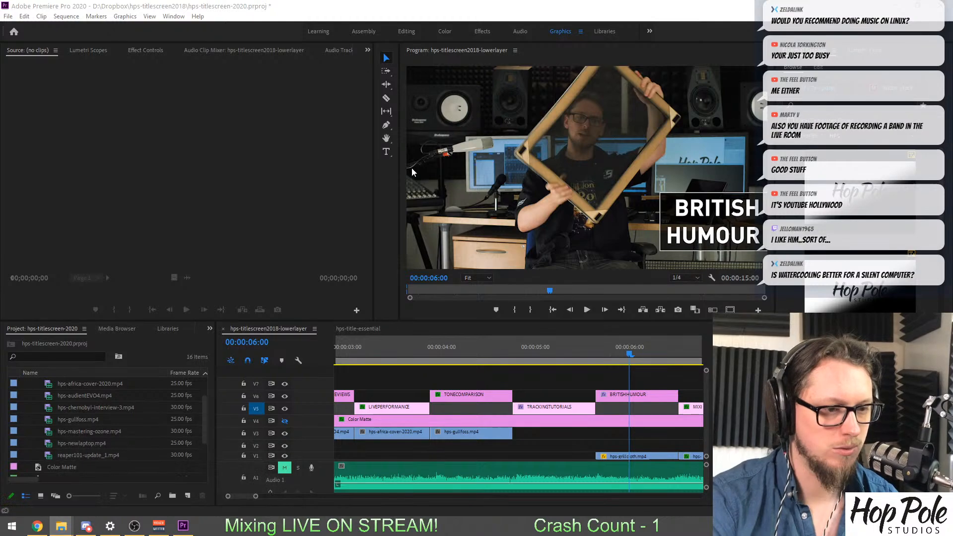
left_click_drag(952, 138, 519, 102)
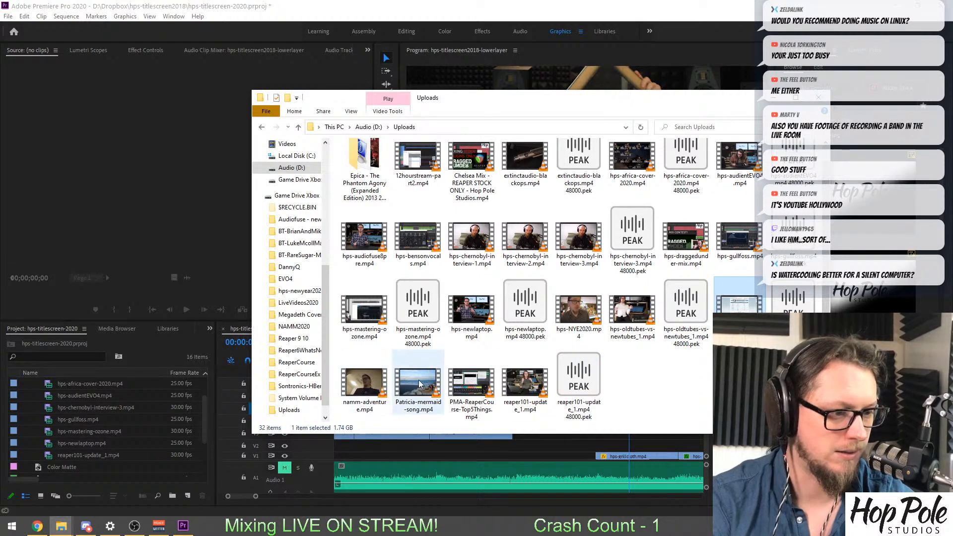
left_click(364, 382, "ctrl")
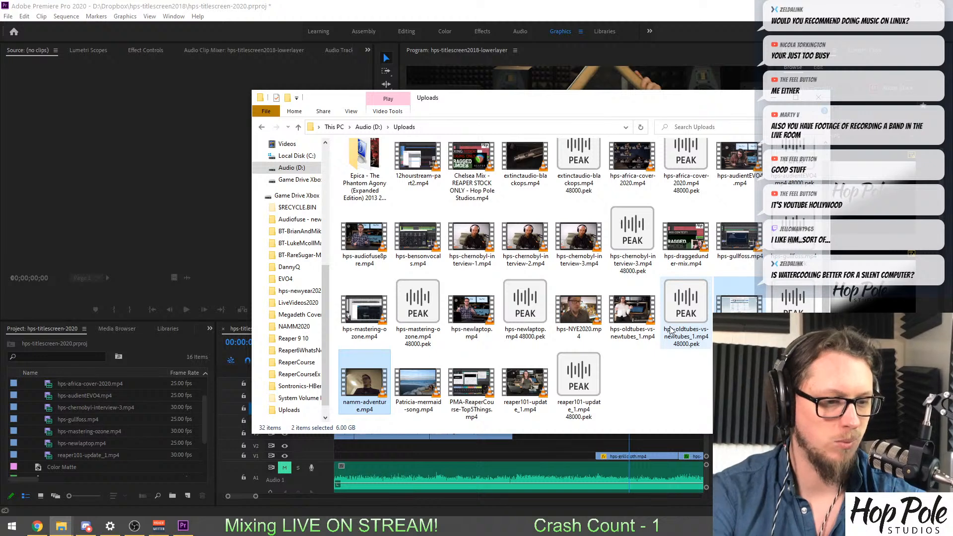
left_click(627, 313, "ctrl")
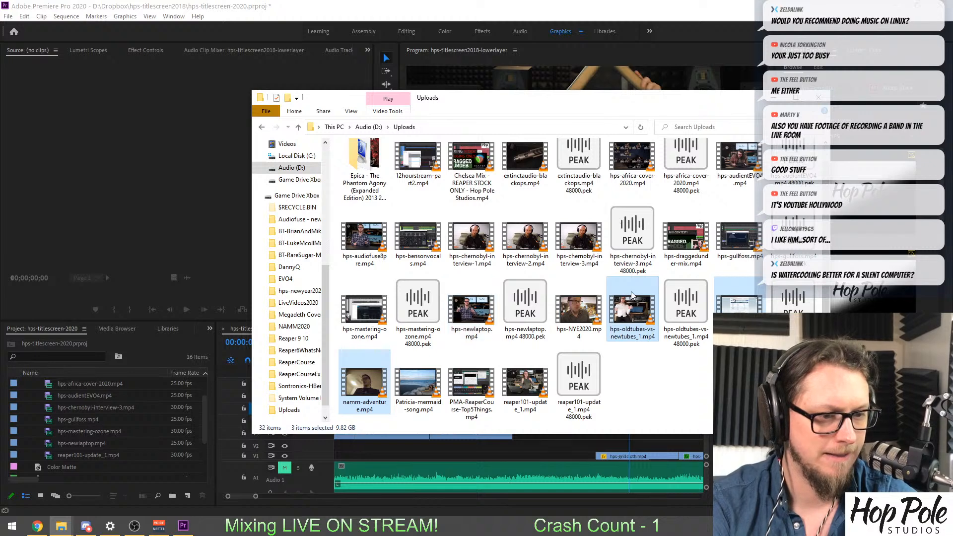
scroll(633, 296, "up", 1)
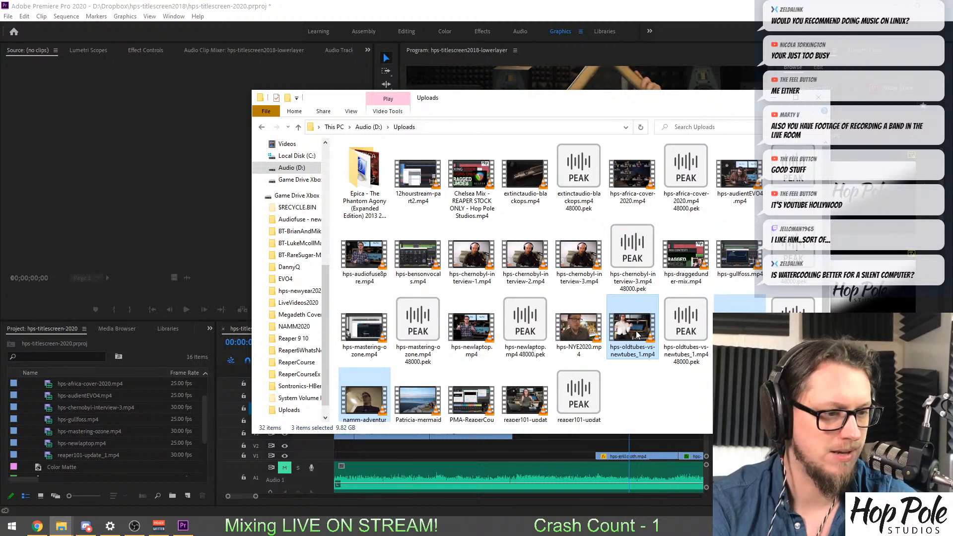
left_click_drag(627, 332, 60, 365)
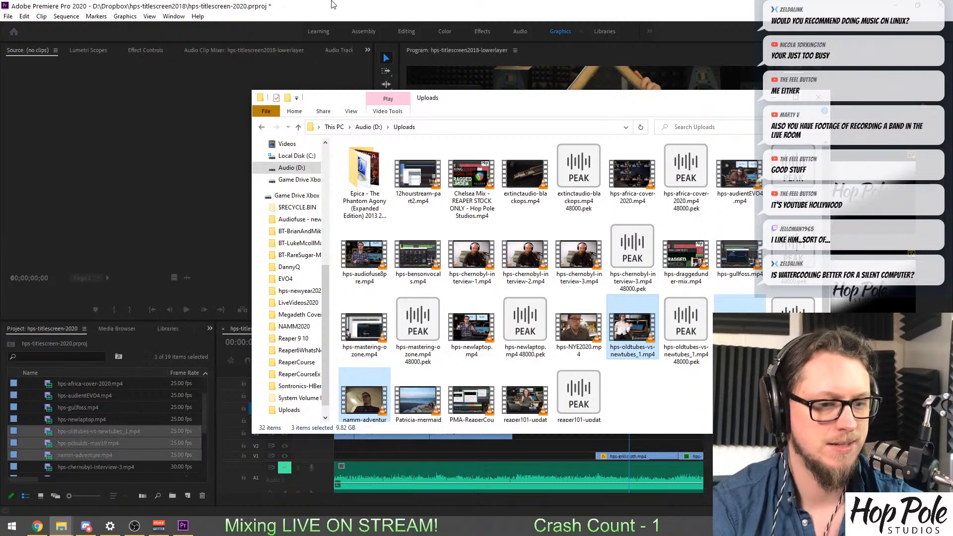
left_click(373, 383)
key("ctrl+s")
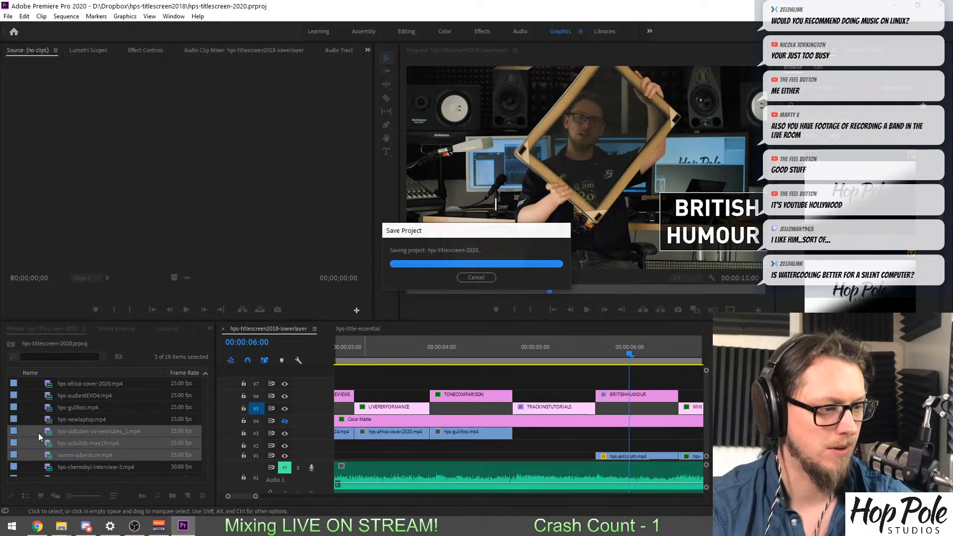
Load hps-oldtubes-vs-newtubes_1.mp4 as the source and mark the close-up of hands working inside the amplifier, ending at 00:05:09:12.
double_click(37, 431)
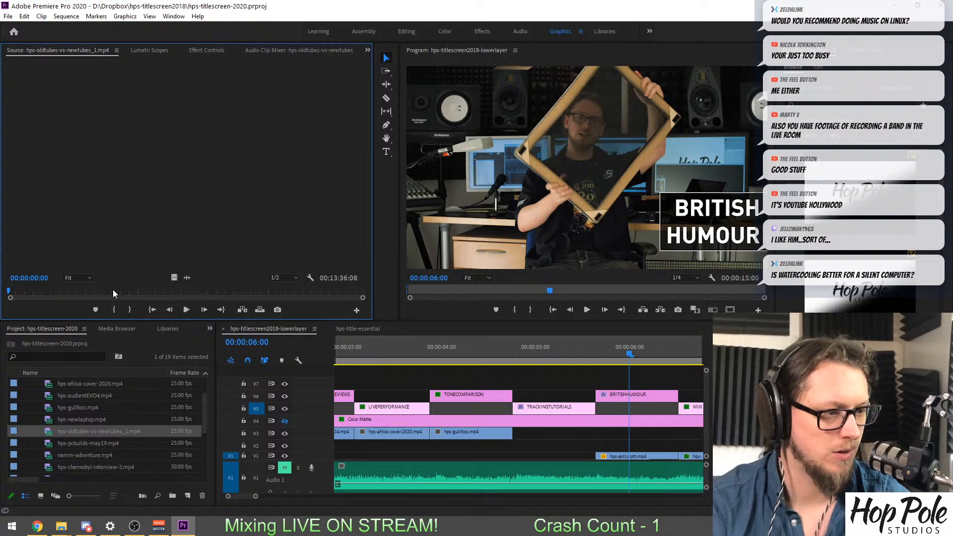
left_click_drag(113, 291, 201, 295)
key("i")
key("i")
key("equal")
key("equal")
key("equal")
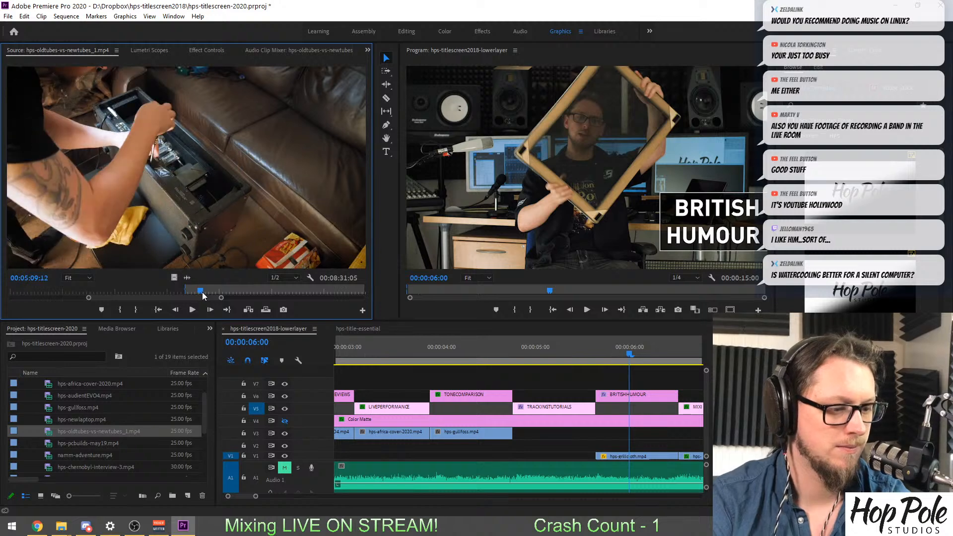
key("o")
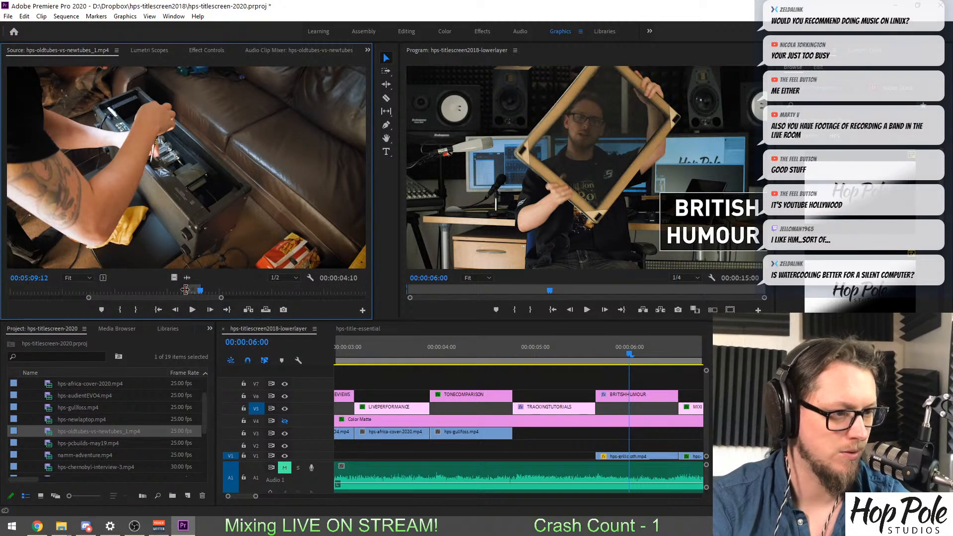
Shorten the marked amplifier shot to 00:00:02:05, place it on V3 beneath the TRACKING TUTORIALS title, and try to save the project.
left_click_drag(185, 289, 431, 430)
scroll(600, 446, "down", 3)
left_click(396, 347)
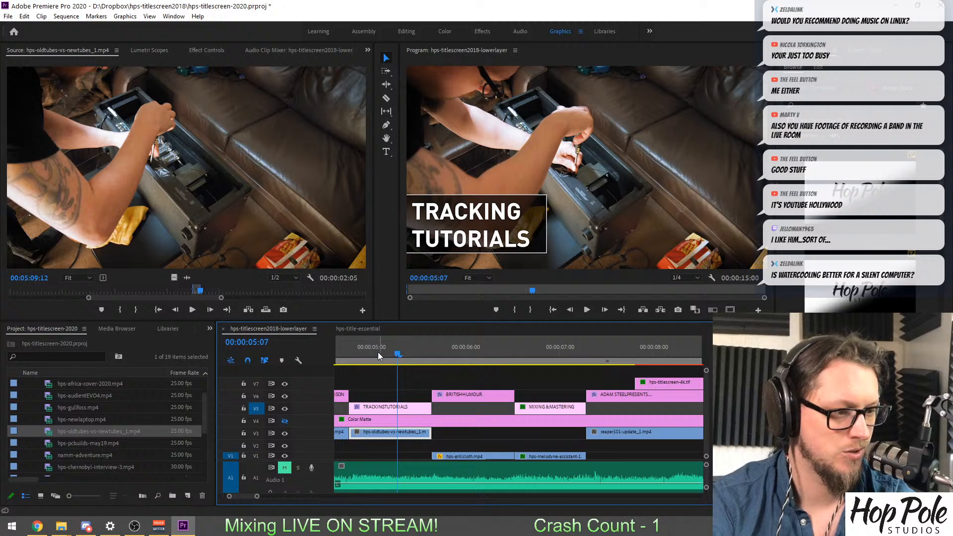
key("ctrl+s")
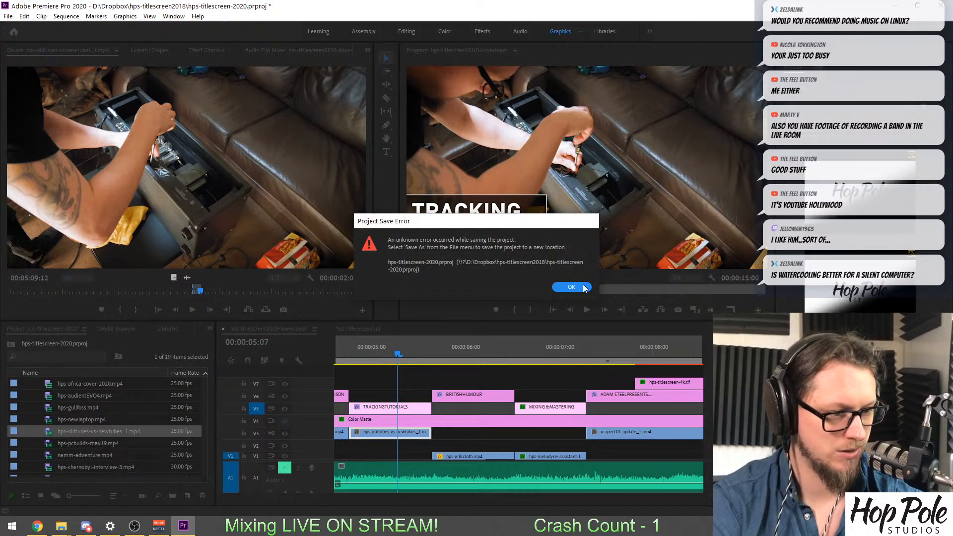
left_click(571, 287)
Rename the hps-titlescreen2018-lowerlayer sequence as hps-titlescreen2020-lowerlayer.
scroll(90, 433, "down", 5)
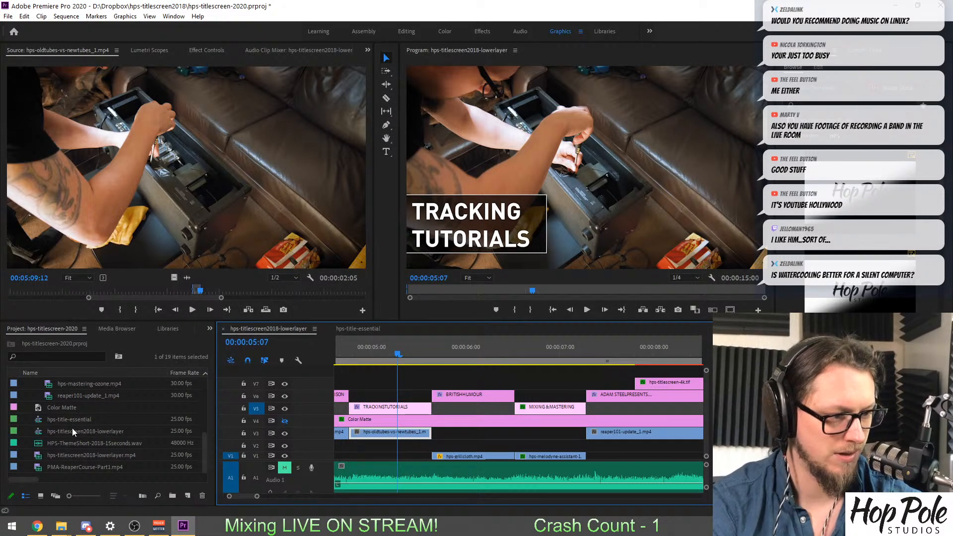
left_click(90, 433)
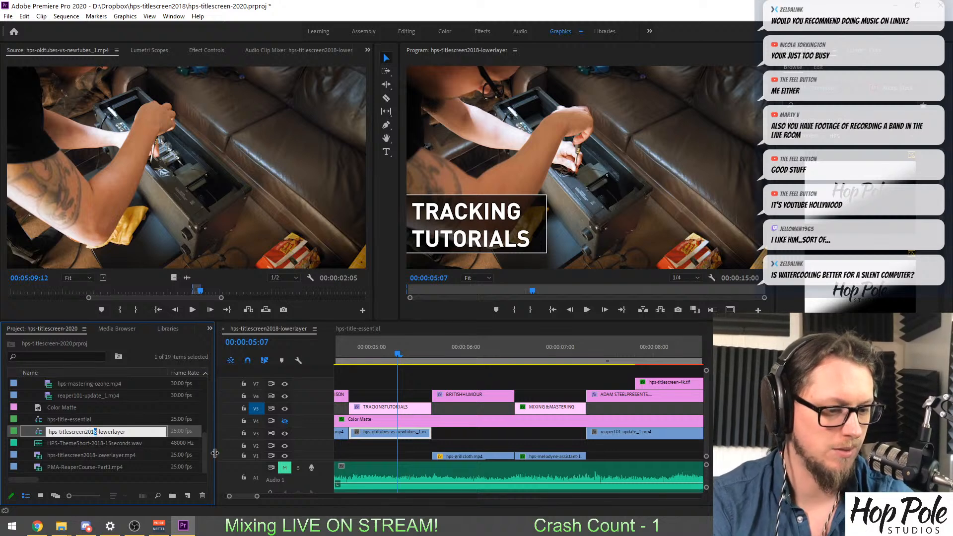
key("BackSpace")
key("BackSpace")
type("20")
key("Return")
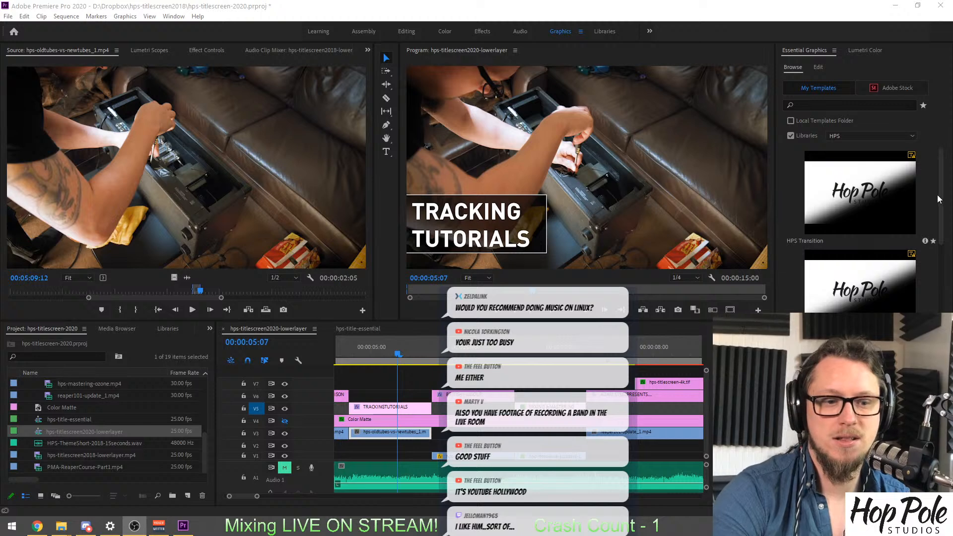
left_click_drag(941, 195, 942, 366)
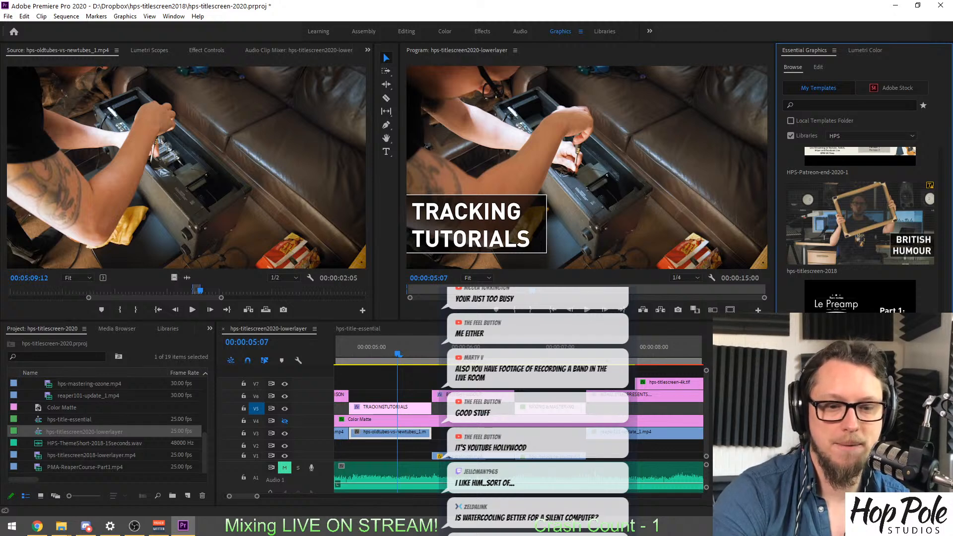
left_click_drag(942, 366, 941, 190)
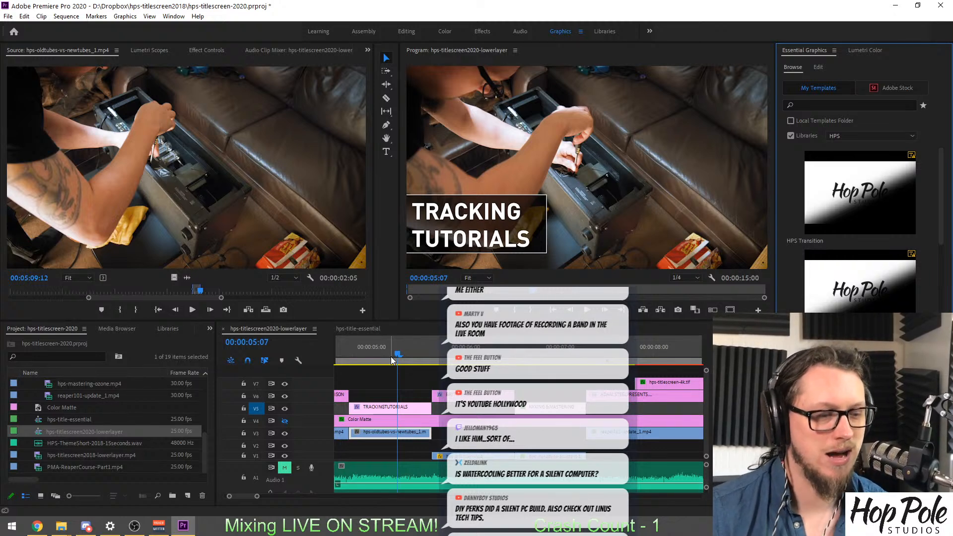
Examine the shot under the BRITISH HUMOUR title and the drum shot at the opening of the sequence.
scroll(326, 438, "up", 5)
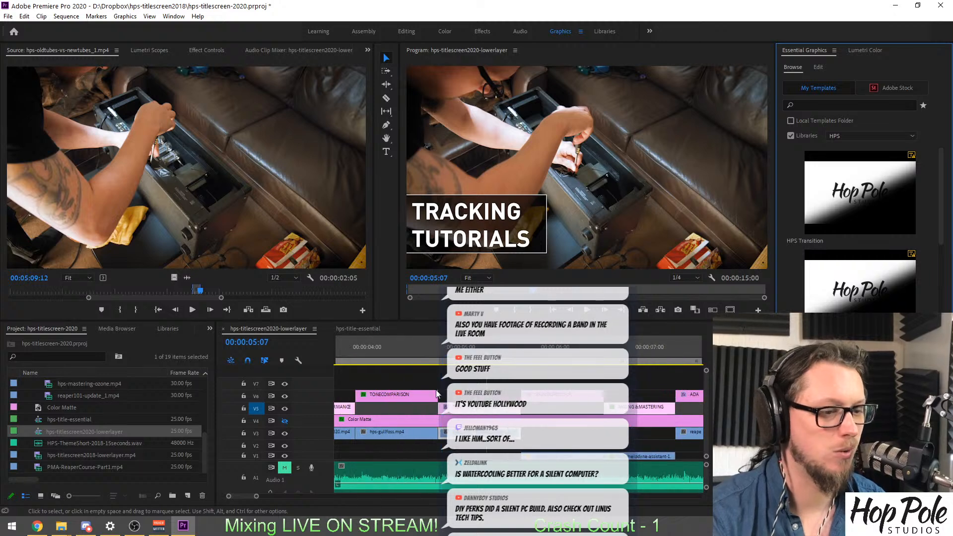
left_click_drag(535, 360, 642, 357)
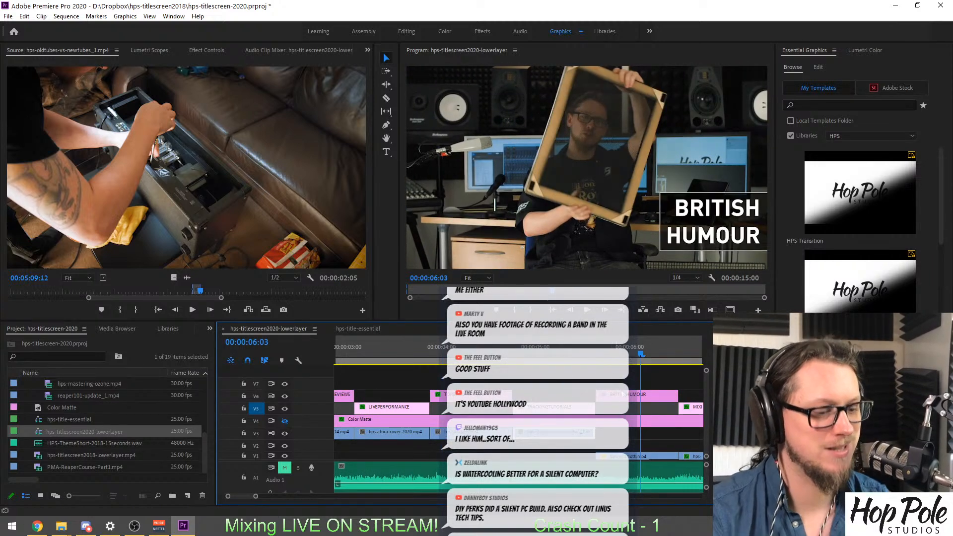
key("minus")
key("minus")
key("equal")
left_click_drag(547, 353, 351, 369)
Load namm-adventure.mp4 as the source, save the project, and look through the trade-show footage around 00:33:27 to 00:33:47.
scroll(19, 430, "up", 2)
scroll(19, 430, "up", 1)
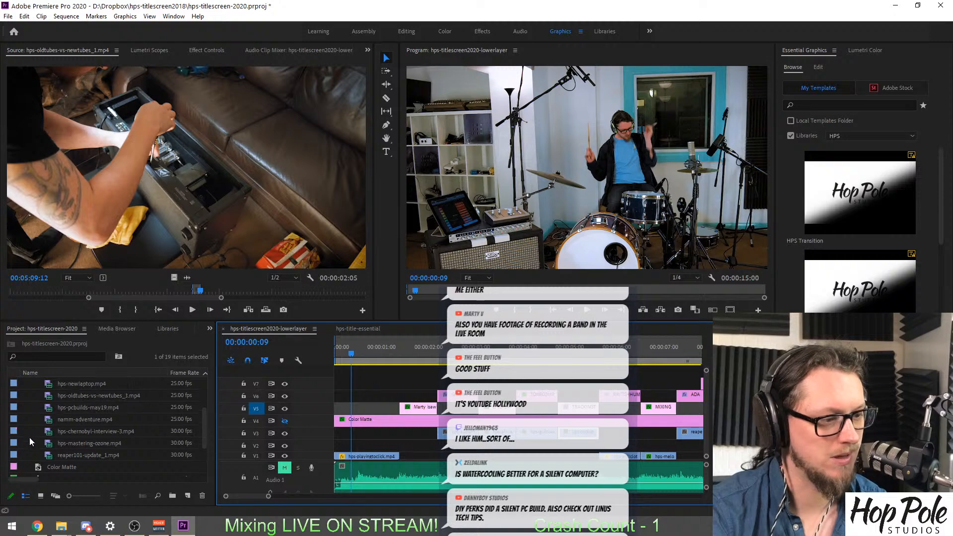
double_click(50, 417)
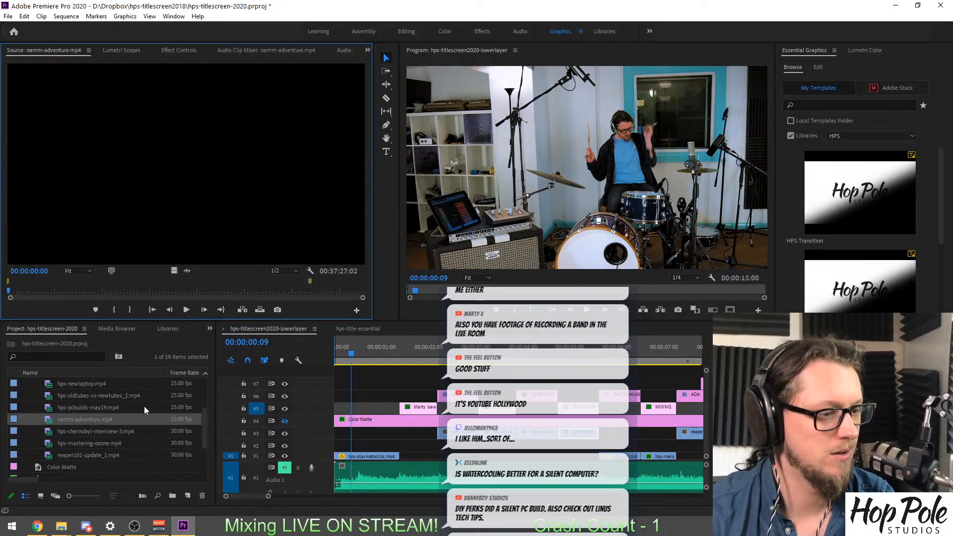
key("ctrl+s")
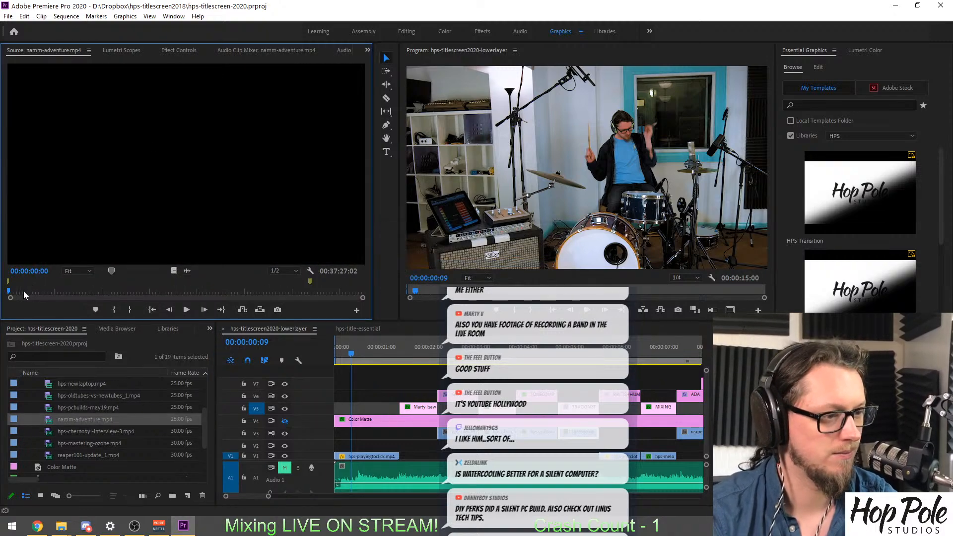
left_click(25, 290)
left_click_drag(28, 291, 325, 285)
key("space")
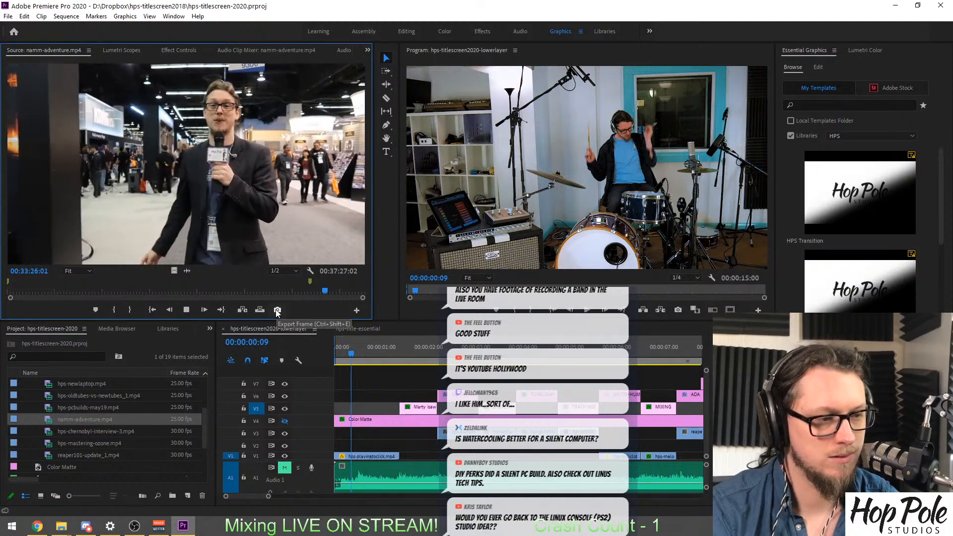
key("space")
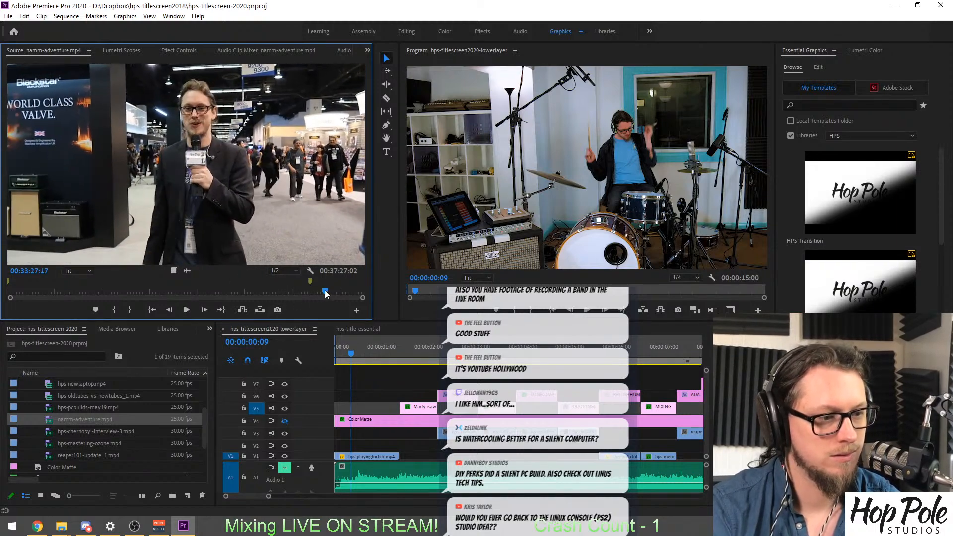
left_click_drag(327, 289, 331, 292)
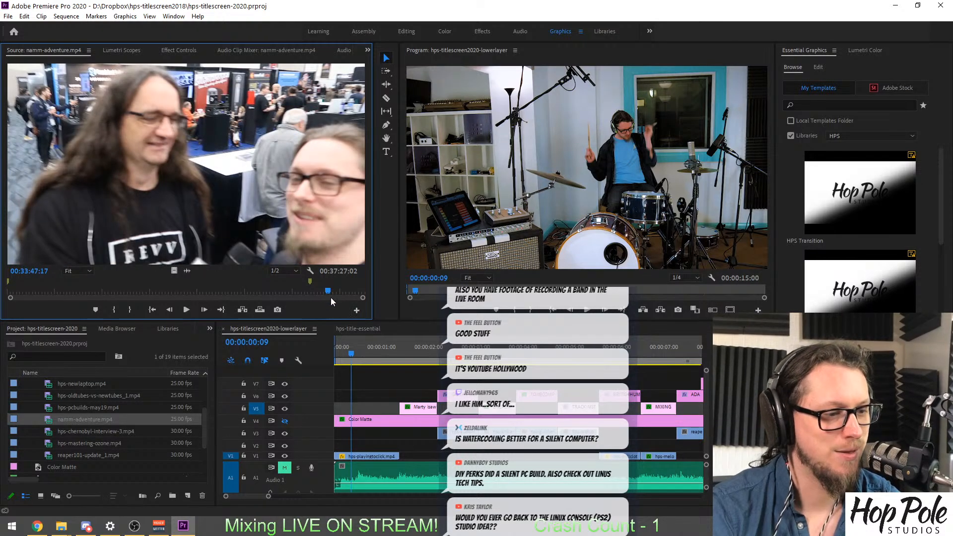
left_click_drag(329, 293, 329, 293)
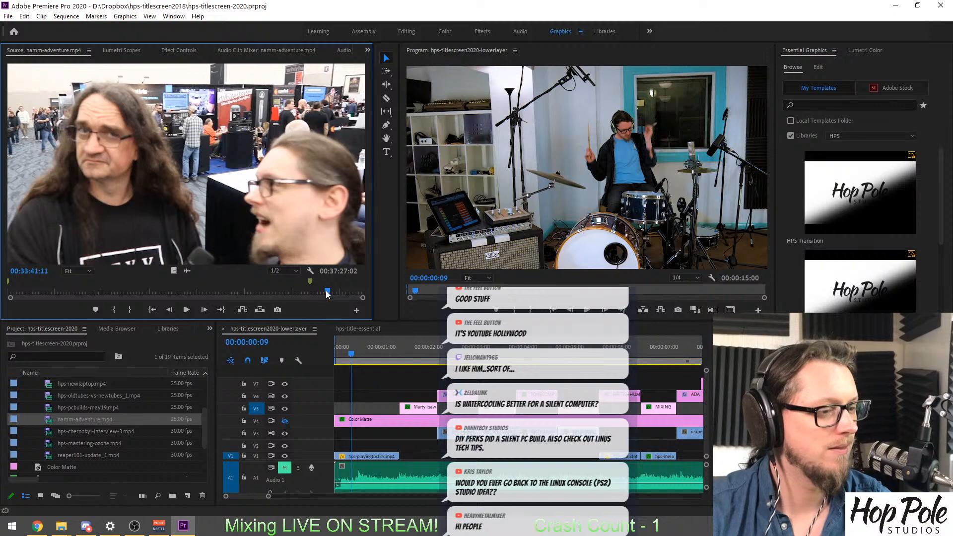
Mark a 00:00:03:18 range in namm-adventure.mp4 of the presenter with the microphone on the show floor, ending at 00:33:28:22.
mouse_move(325, 290)
left_mouse_down()
mouse_move(318, 291)
mouse_move(327, 292)
left_mouse_up()
key("i")
key("ctrl+z")
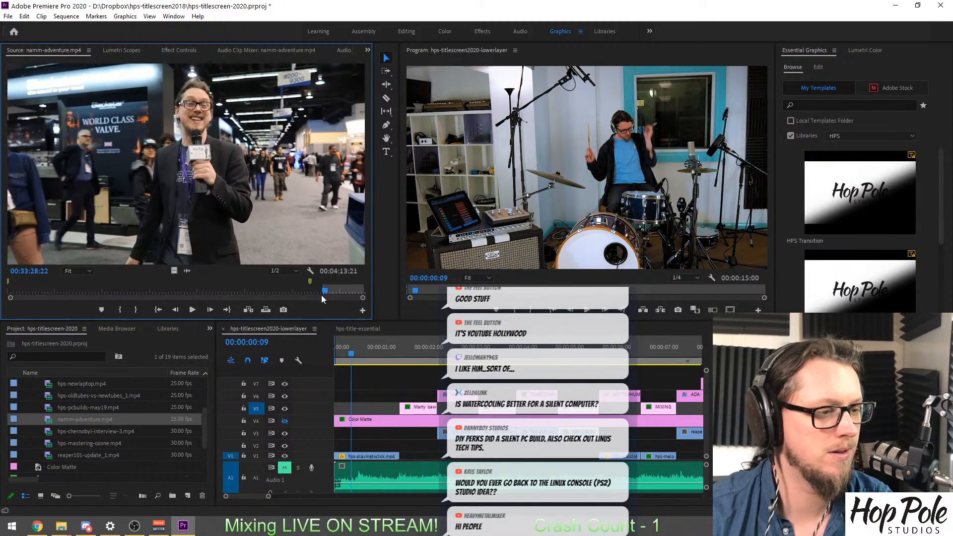
key("o")
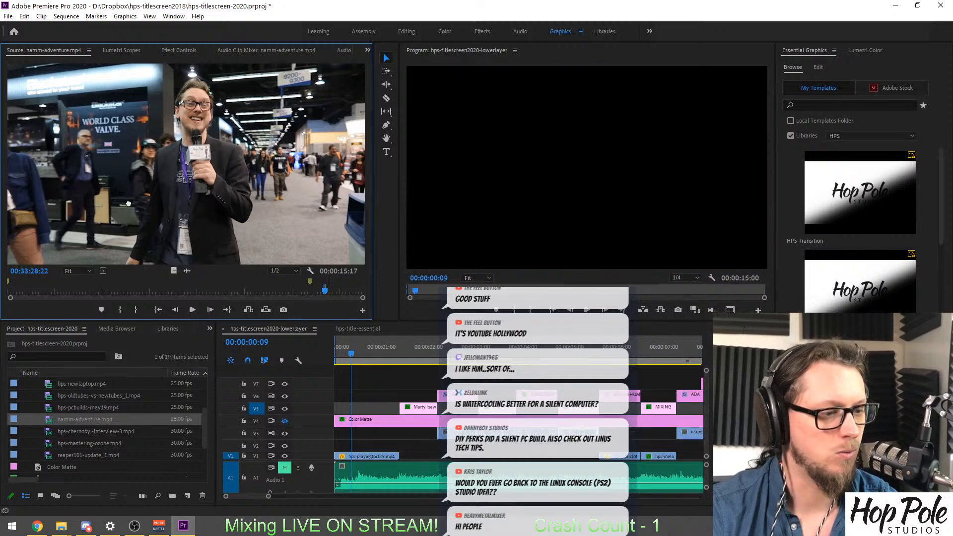
key("equal")
key("equal")
key("equal")
key("equal")
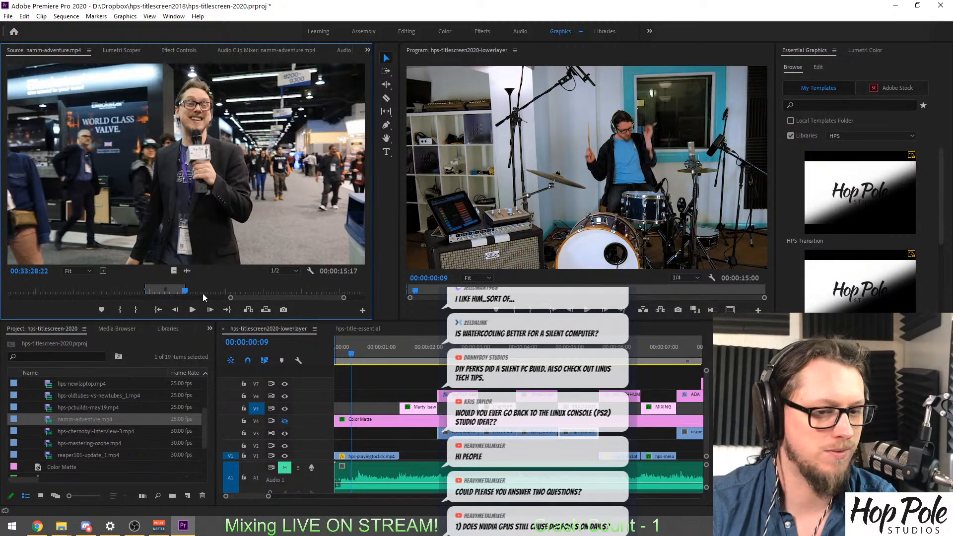
key("equal")
key("Left")
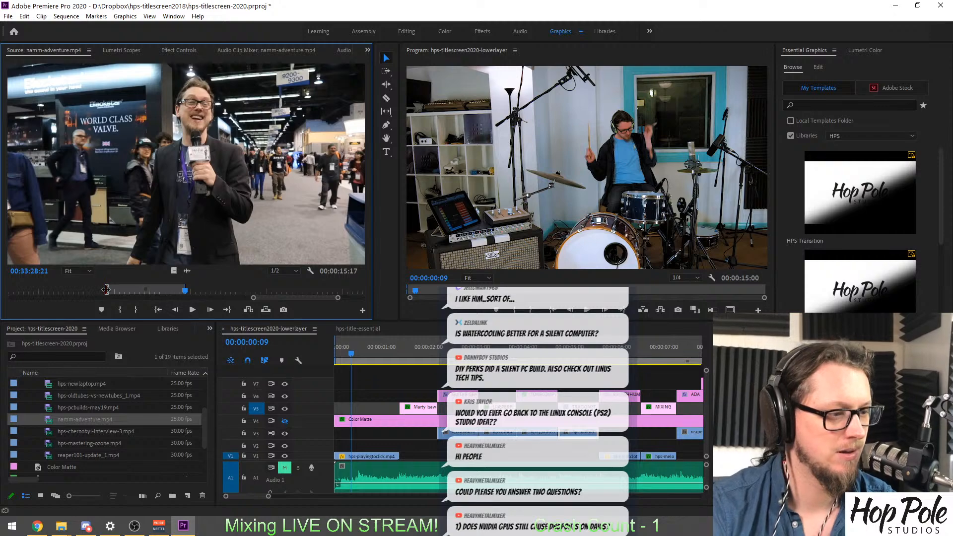
left_click_drag(106, 289, 166, 291)
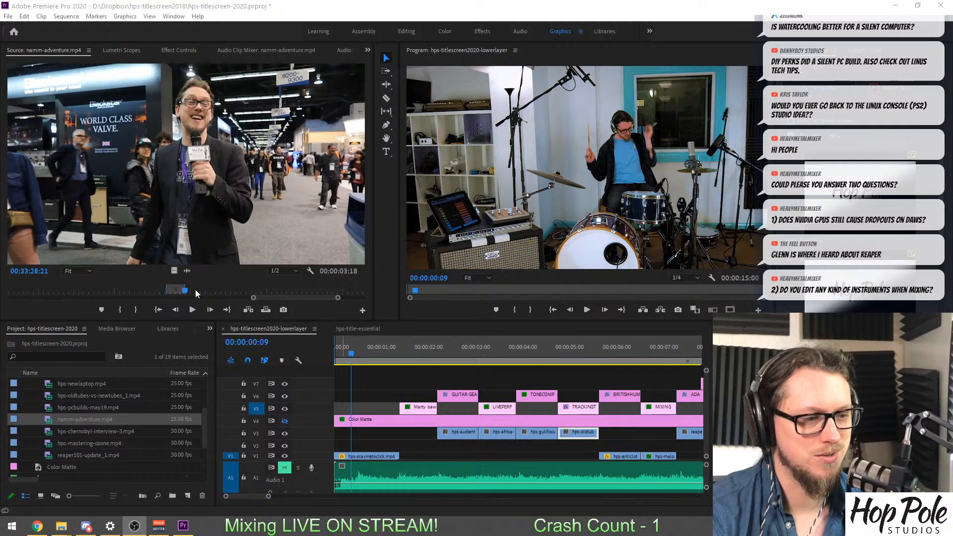
Place the marked namm-adventure.mp4 video on V2 beneath the BRITISH HUMOUR title, fit it to the title's length, and delete the old V1 clip.
left_click_drag(173, 268, 385, 448)
left_click_drag(558, 448, 629, 446)
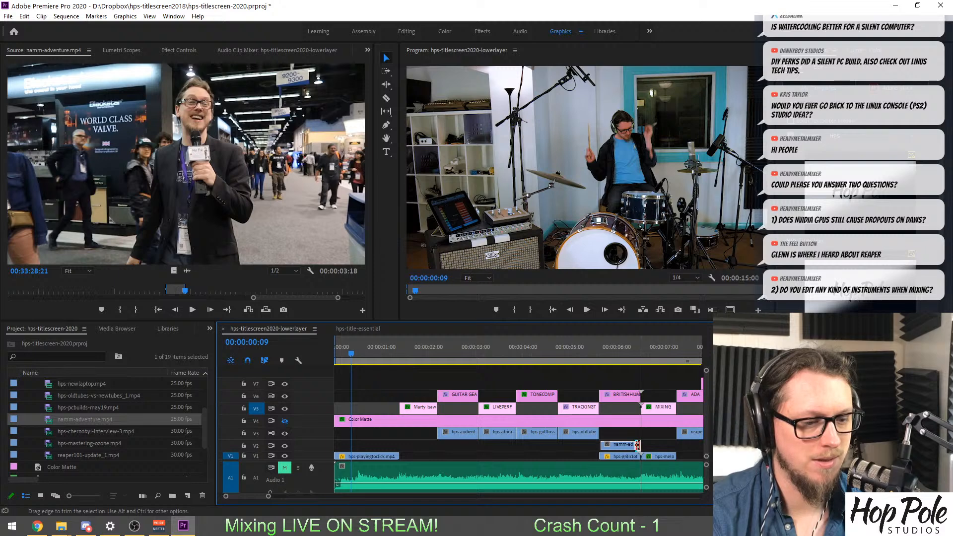
left_click_drag(582, 354, 610, 356)
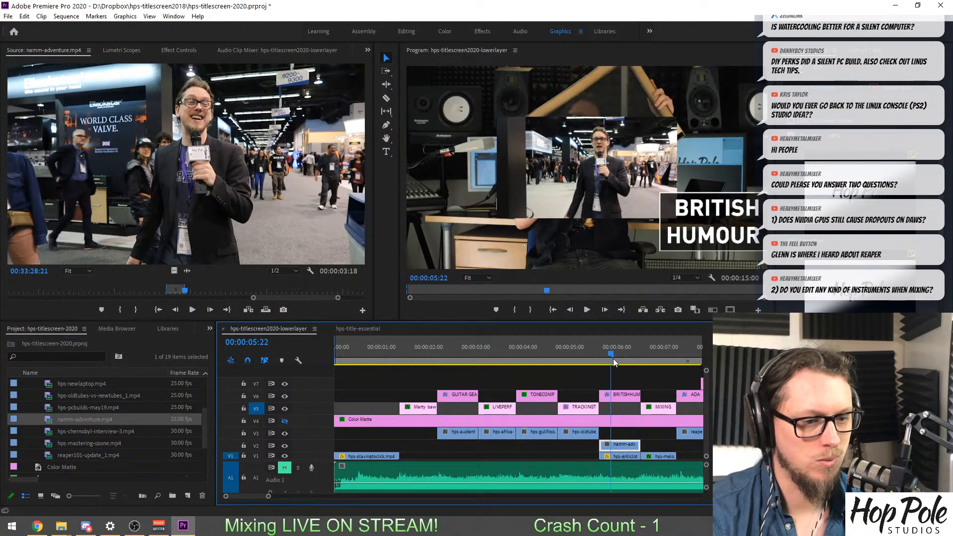
left_click(615, 459)
key("Delete")
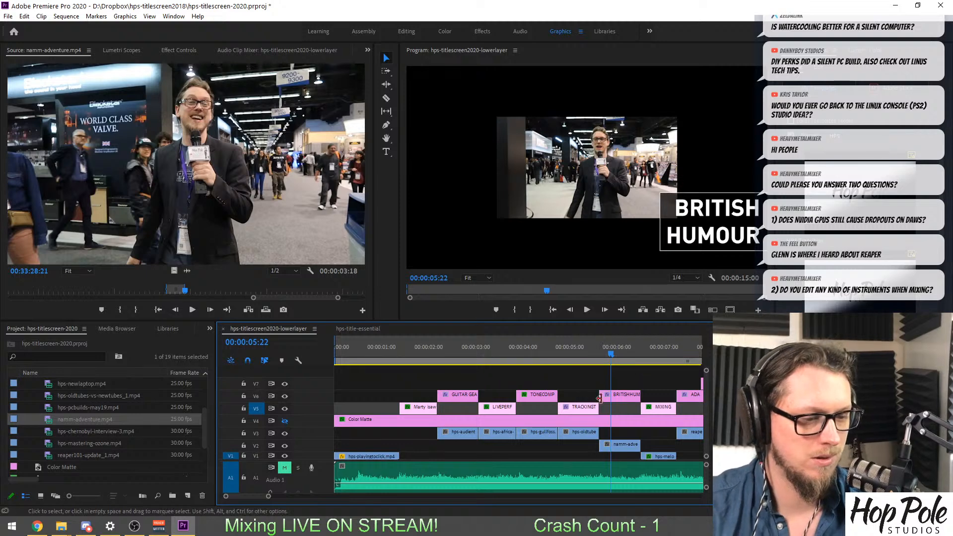
Set the namm-adventure.mp4 clip to the sequence's frame size and try to save the project.
right_click(627, 445)
mouse_move(609, 349)
left_mouse_down()
mouse_move(636, 352)
mouse_move(627, 352)
left_mouse_up()
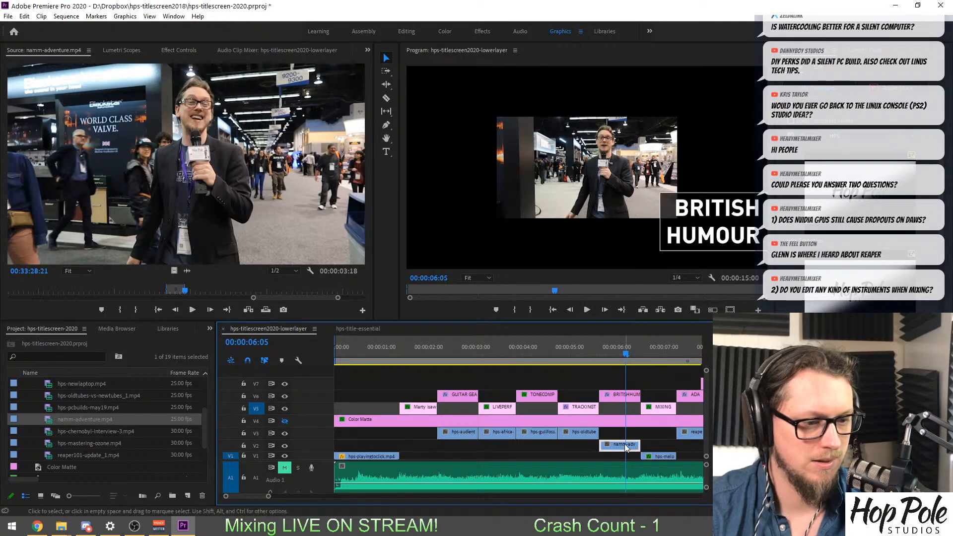
right_click(626, 447)
left_click(658, 411)
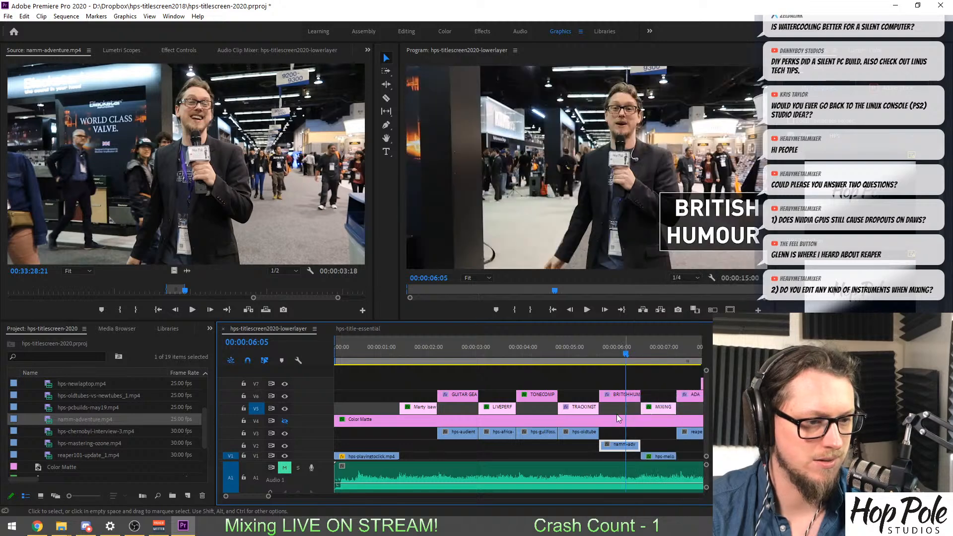
key("ctrl+s")
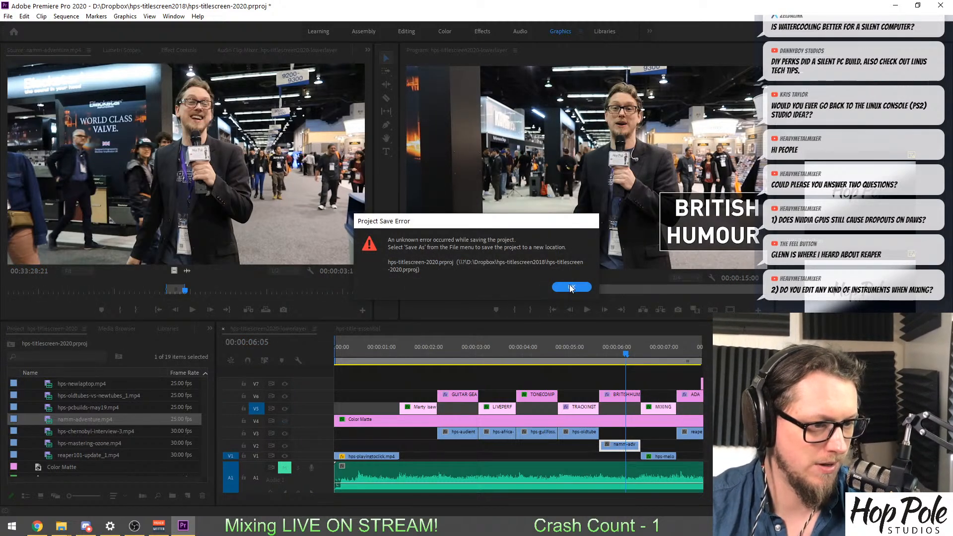
left_click(571, 287)
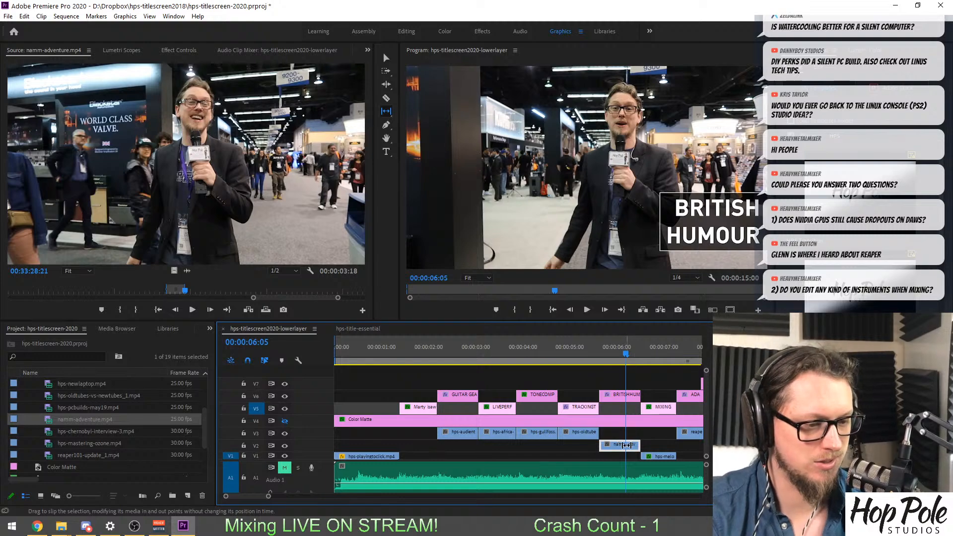
Slip the namm-adventure.mp4 clip to a later part of its footage, with the presenter facing the camera, and preview it under BRITISH HUMOUR.
left_click_drag(626, 445, 446, 440)
left_click(597, 353)
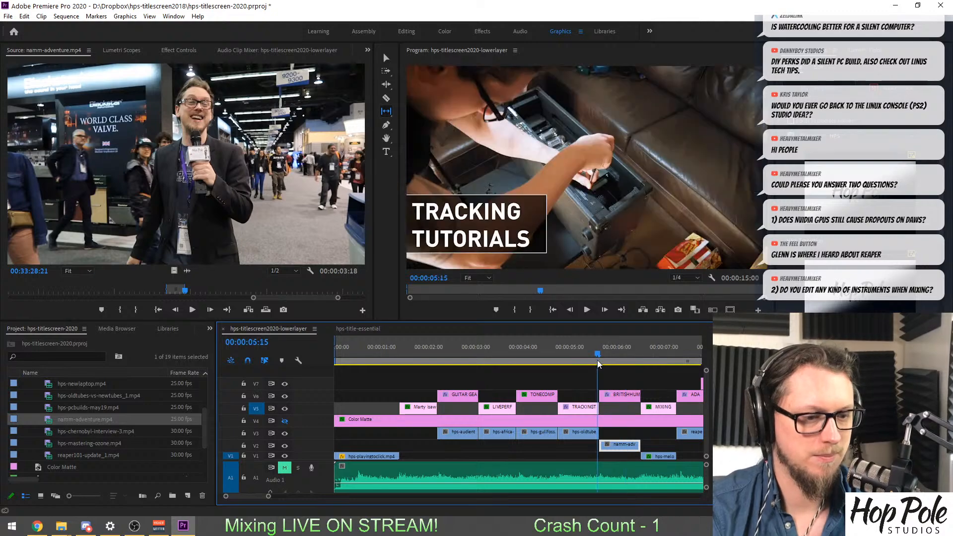
key("space")
scroll(621, 373, "down", 3)
left_click(550, 351)
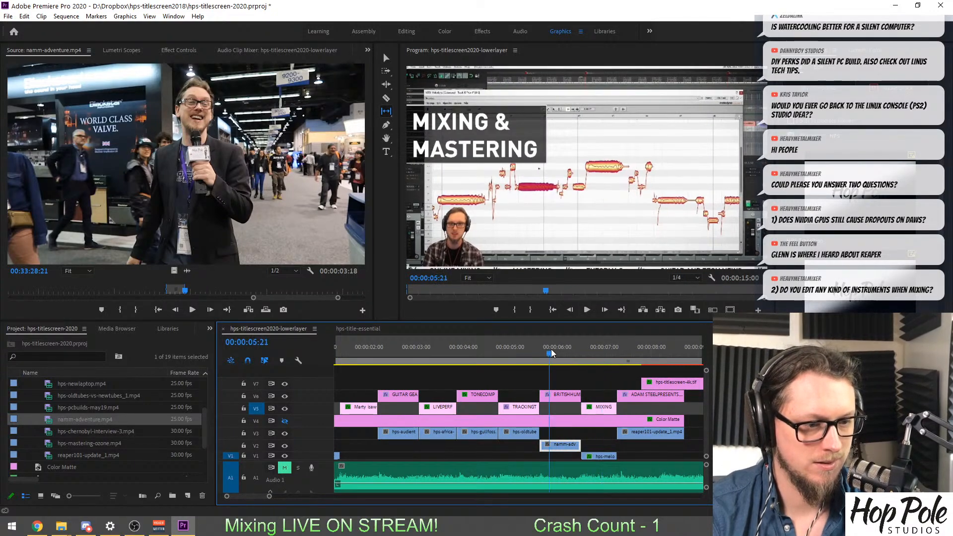
mouse_move(550, 353)
left_mouse_down()
mouse_move(540, 356)
mouse_move(575, 358)
mouse_move(564, 347)
left_mouse_up()
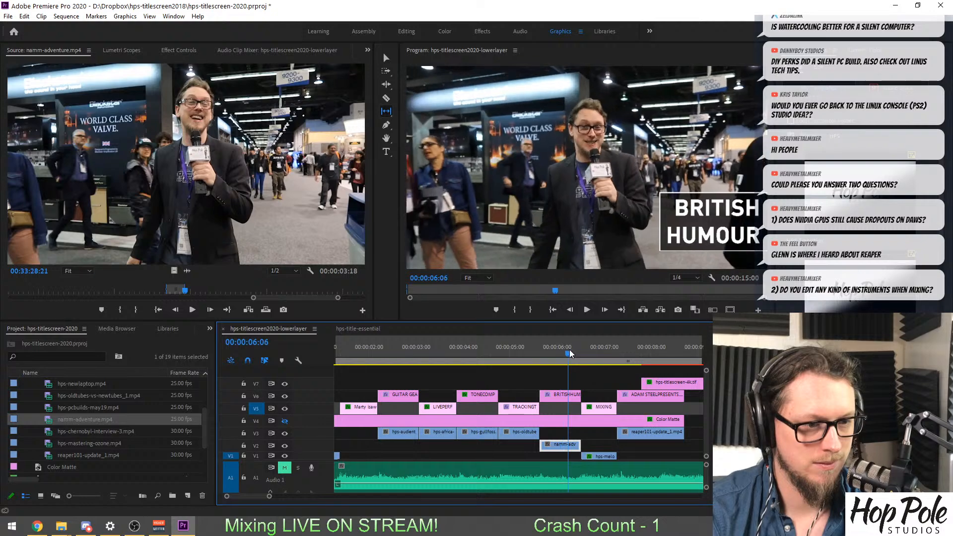
Look through the rest of namm-adventure.mp4, roughly from 00:23:52 to 00:33:37, for other usable shots.
left_click(230, 288)
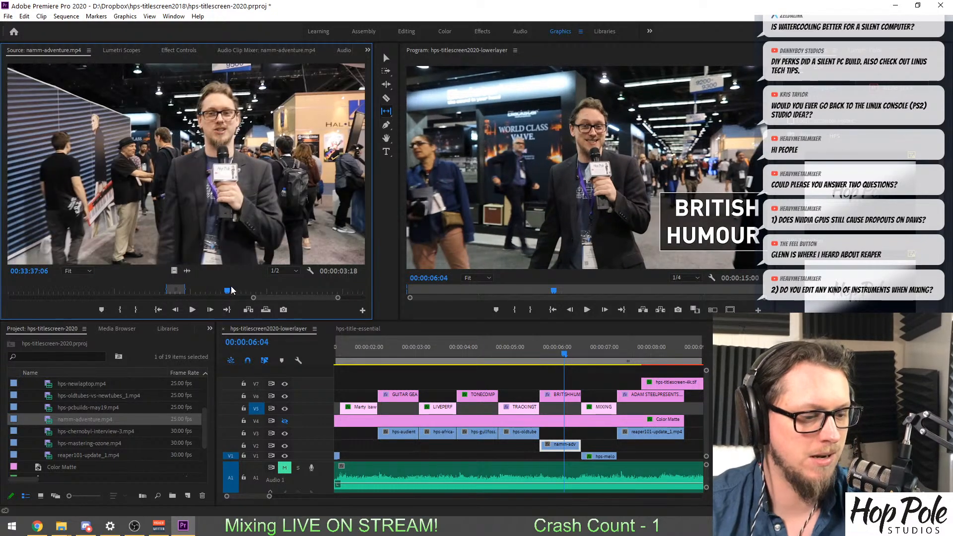
key("minus")
key("minus")
key("minus")
key("minus")
left_click_drag(320, 290, 233, 298)
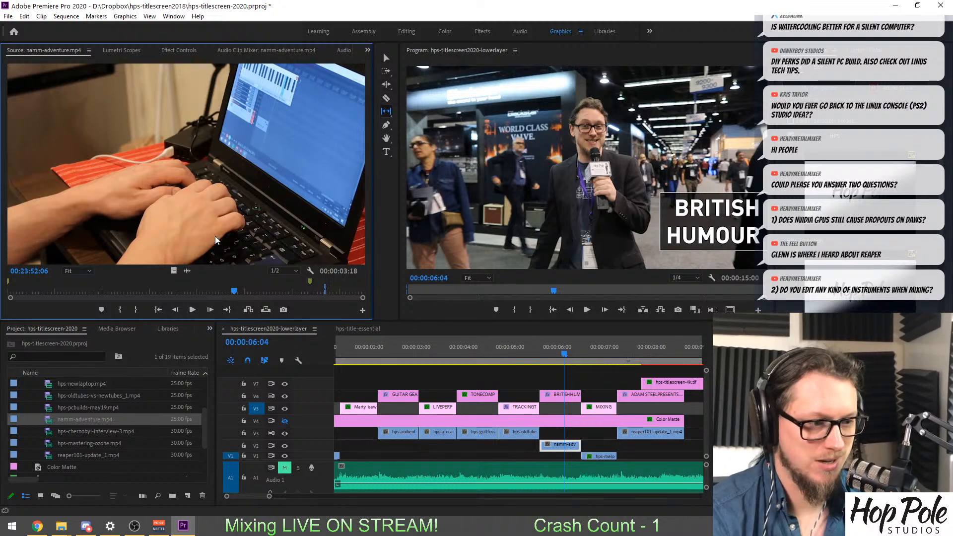
left_click_drag(234, 290, 294, 293)
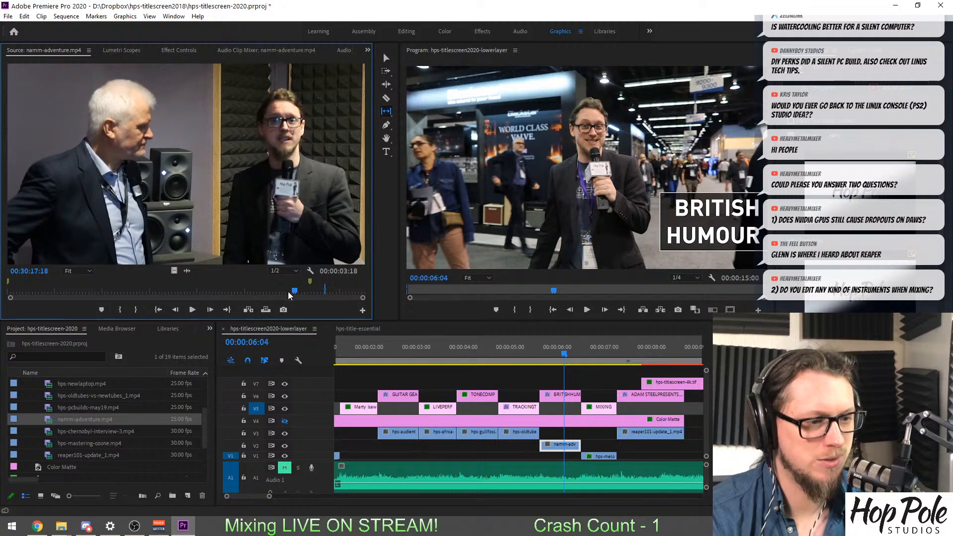
left_click_drag(295, 293, 299, 293)
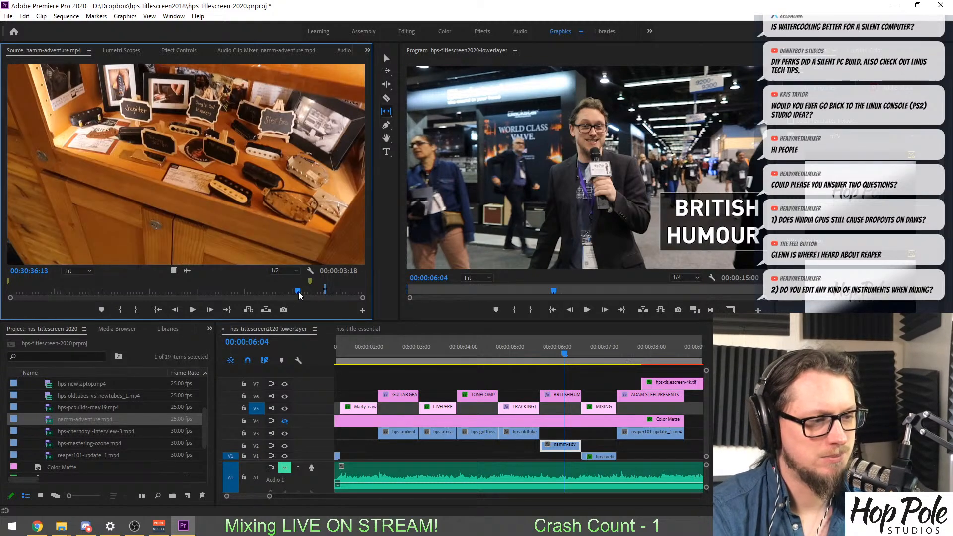
left_click_drag(299, 293, 322, 293)
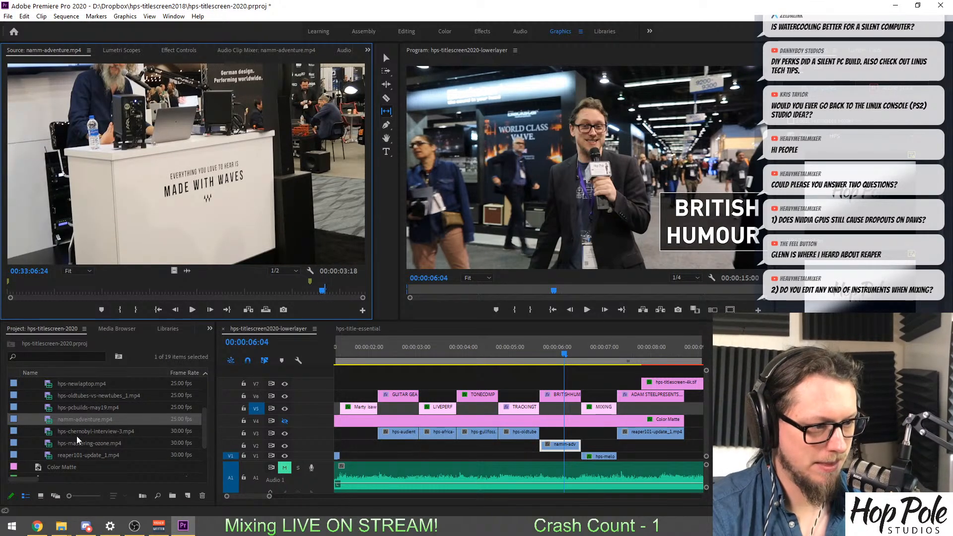
Load hps-pcbuilds-may19.mp4 as the source and mark a range from 00:18:02:21 to 00:18:15:03 of the power supply web page.
scroll(77, 440, "up", 4)
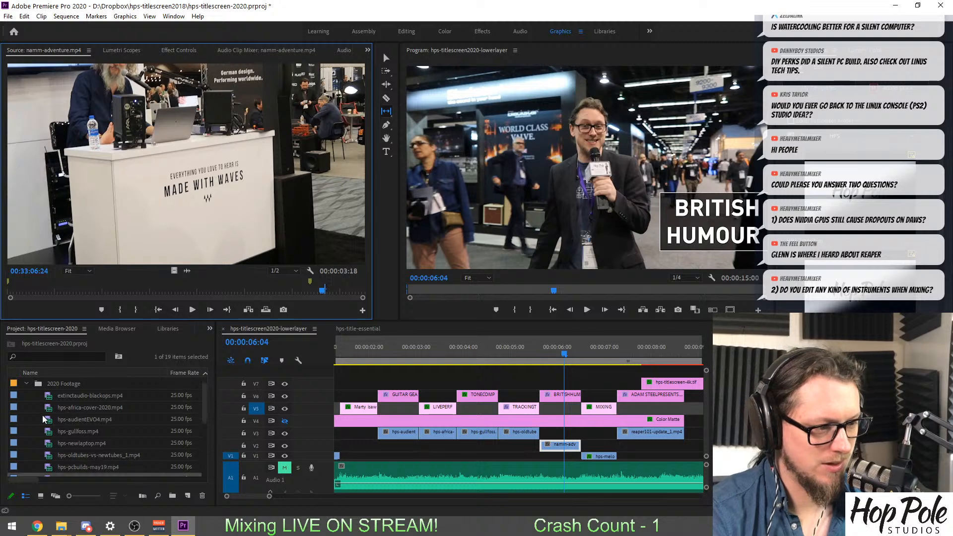
scroll(43, 421, "down", 2)
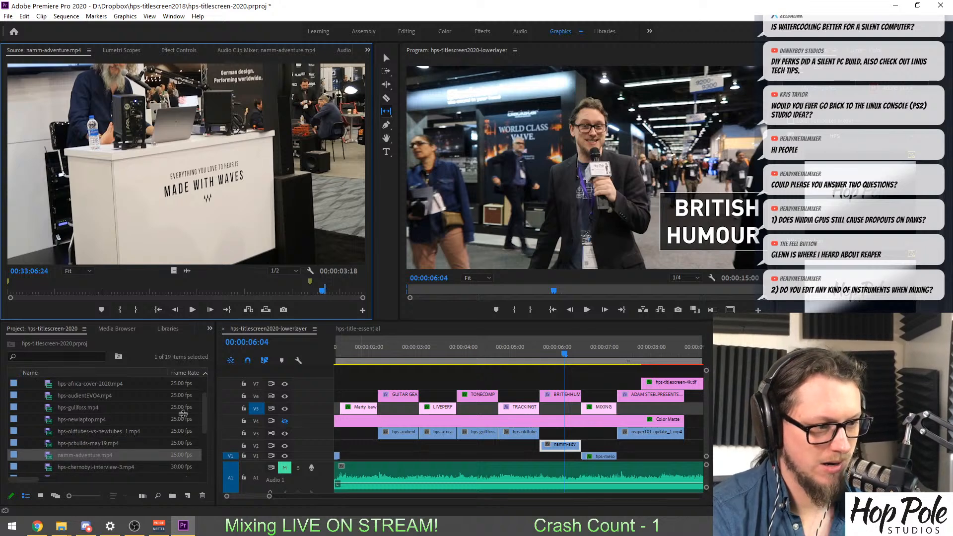
double_click(79, 443)
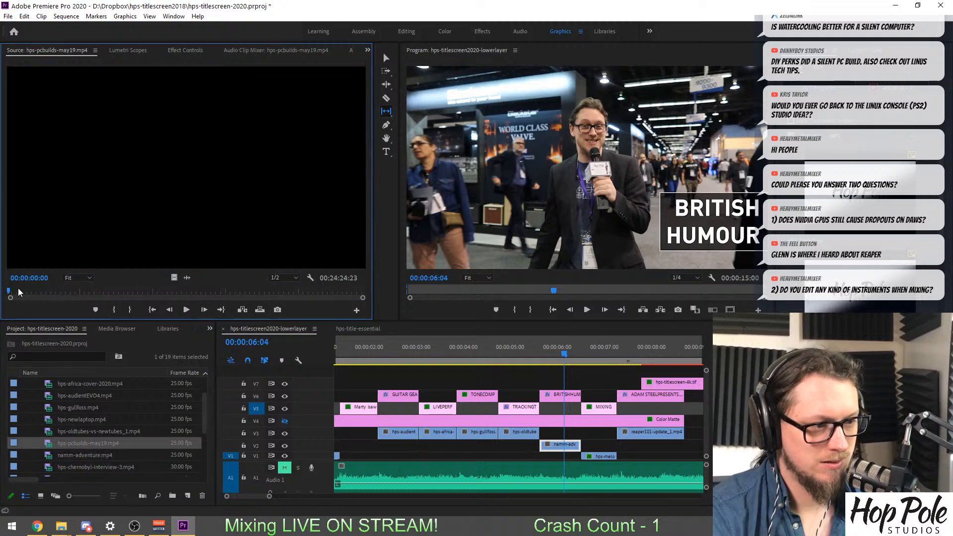
left_click_drag(33, 292, 270, 326)
key("i")
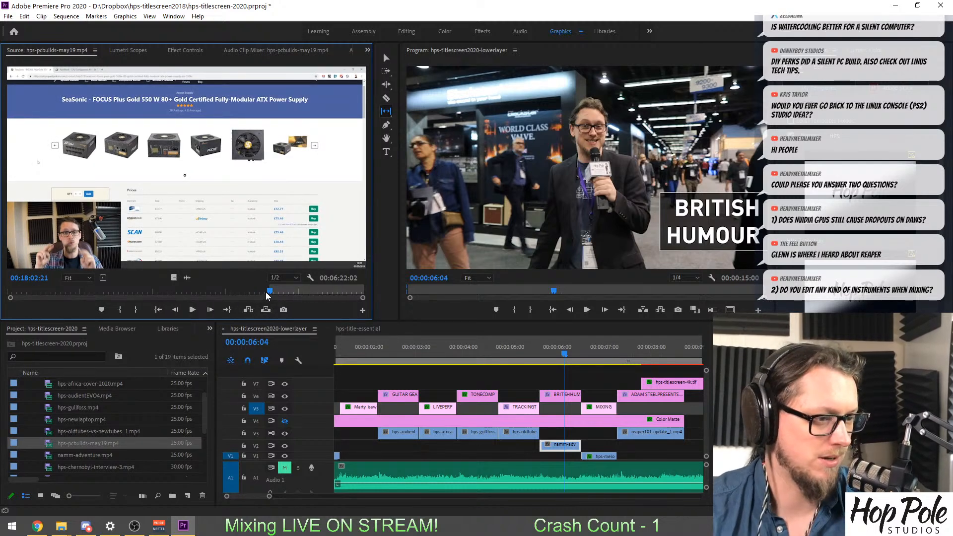
left_click_drag(268, 291, 276, 291)
key("o")
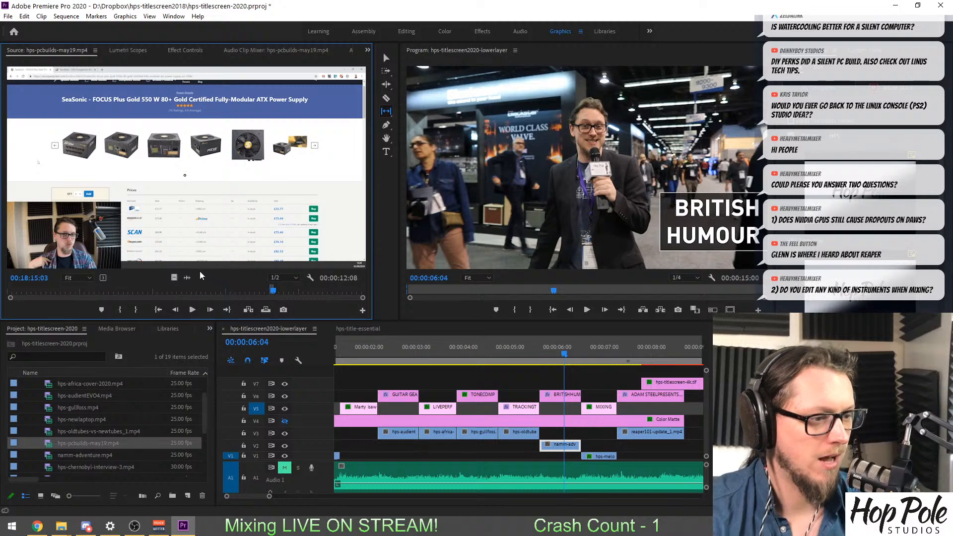
Place the marked hps-pcbuilds-may19.mp4 video on V2 beneath the MIXING & MASTERING title and trim its end to match the title.
left_click_drag(173, 276, 585, 448)
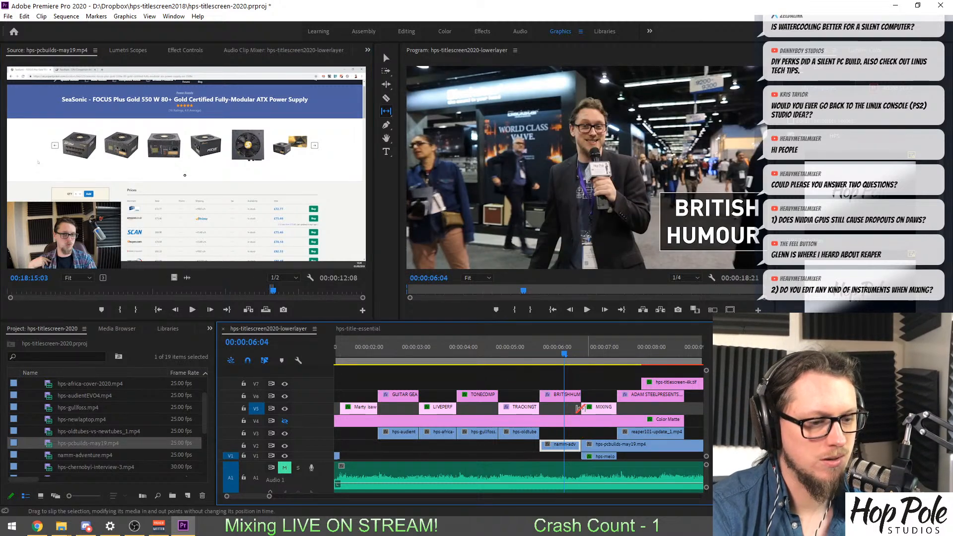
left_click(594, 347)
scroll(608, 416, "down", 3)
key("v")
scroll(655, 429, "down", 2)
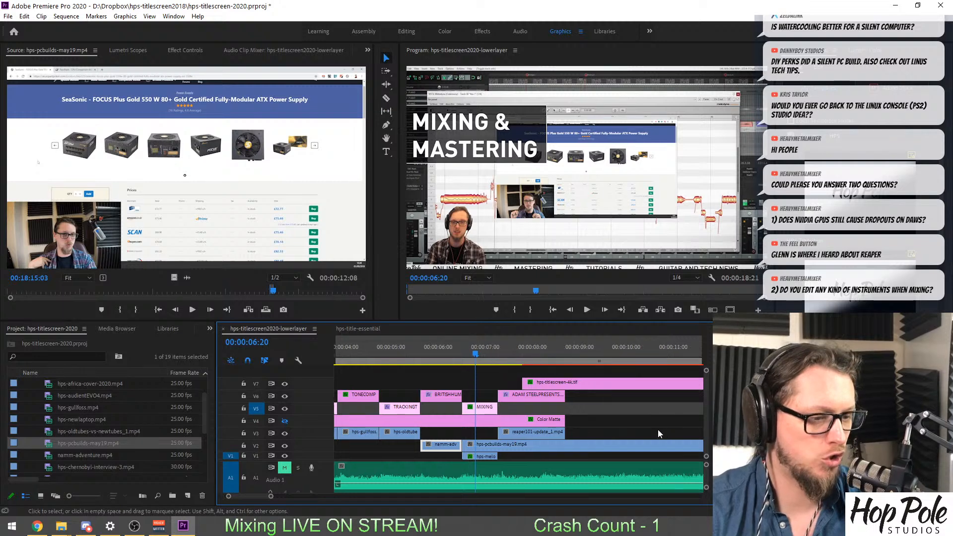
key("minus")
key("minus")
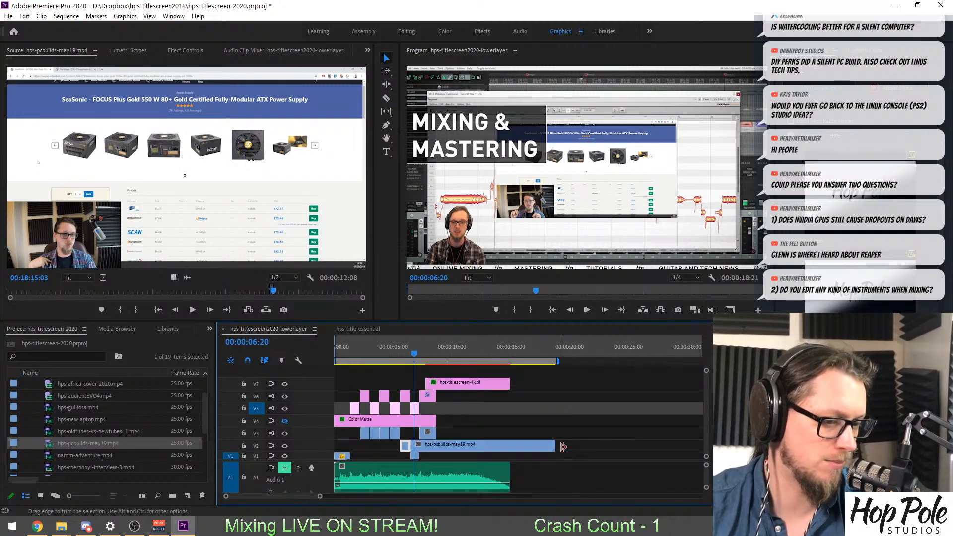
left_click_drag(562, 447, 428, 446)
key("equal")
key("equal")
key("equal")
Delete the old V1 clip beneath the MIXING & MASTERING title and save the project.
left_click(532, 455)
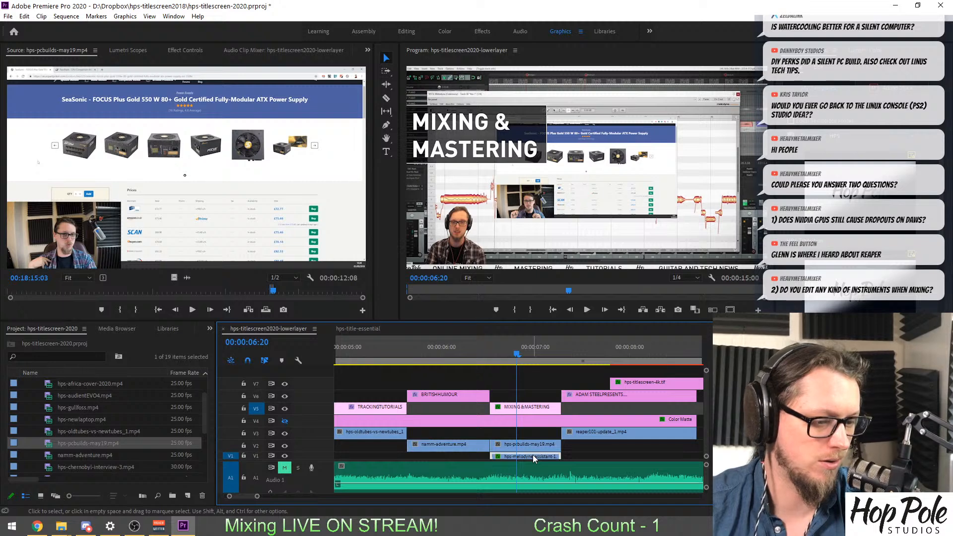
key("Delete")
key("ctrl+s")
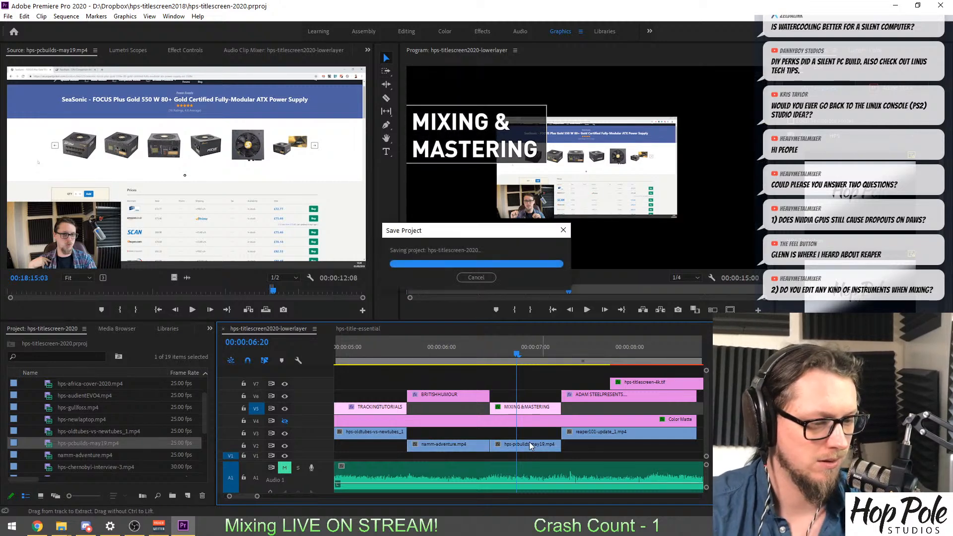
Set the hps-pcbuilds-may19.mp4 clip to the sequence's frame size and preview it through to the following title.
right_click(530, 445)
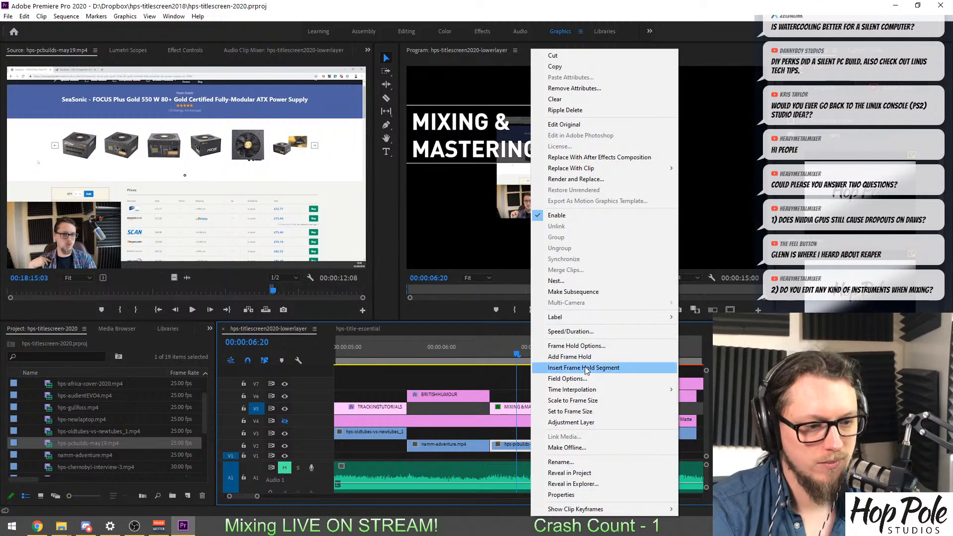
left_click(579, 410)
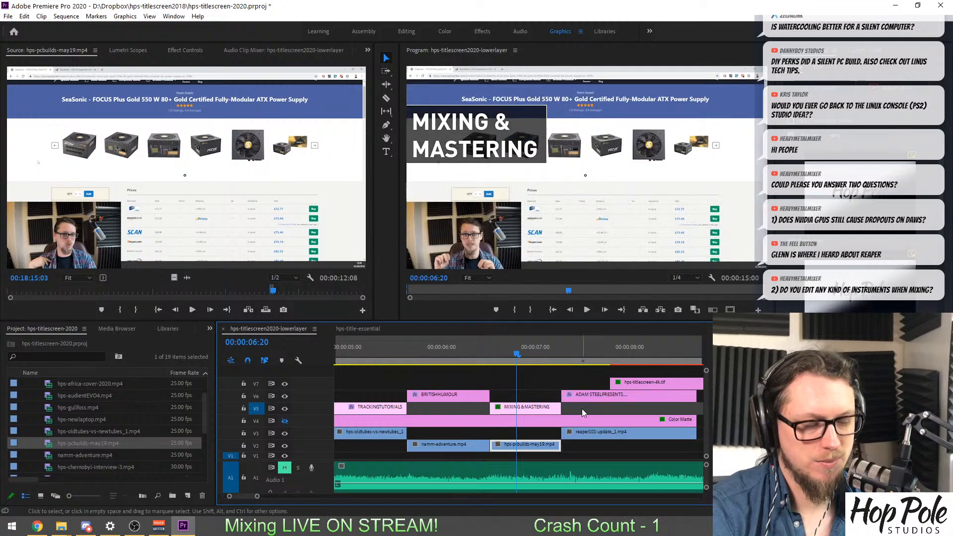
left_click_drag(516, 354, 543, 356)
left_click(580, 348)
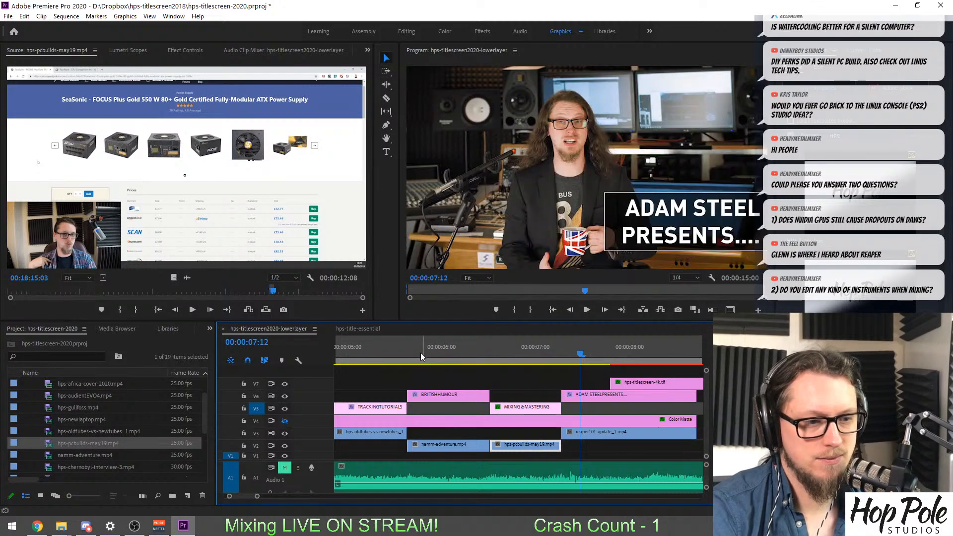
Review the shots and titles from BRITISH HUMOUR back to the drum shot at the start of the sequence.
left_click(435, 351)
scroll(436, 377, "up", 3)
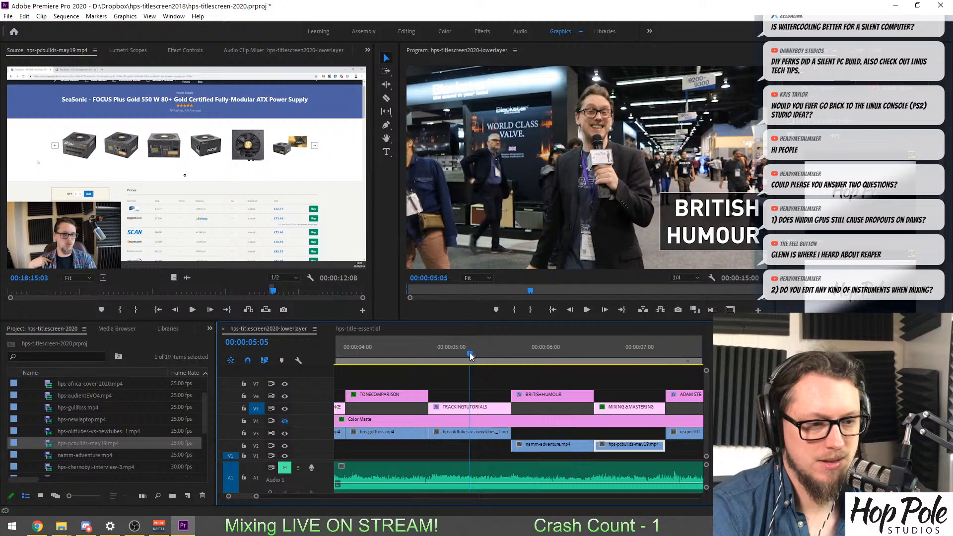
scroll(540, 371, "up", 3)
left_click(458, 346)
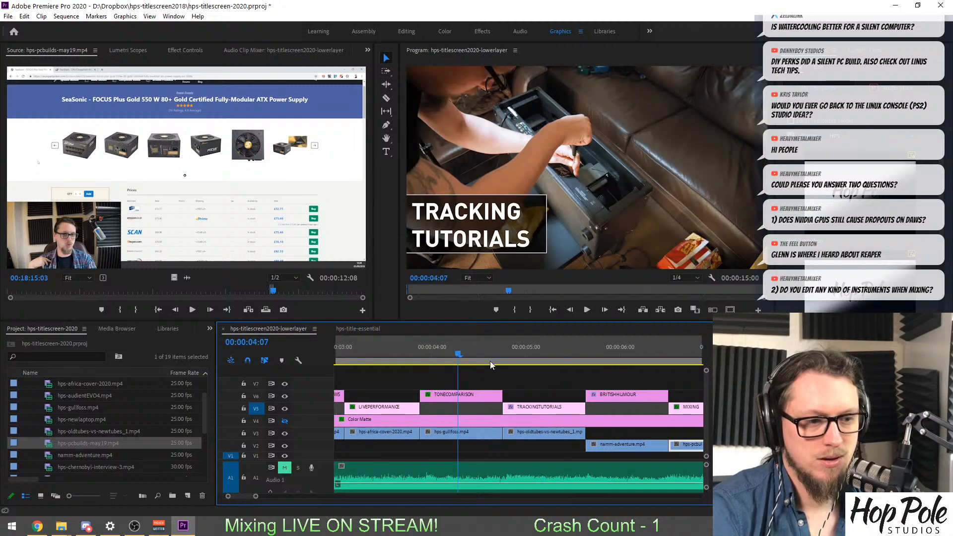
scroll(490, 367, "up", 6)
left_click(524, 346)
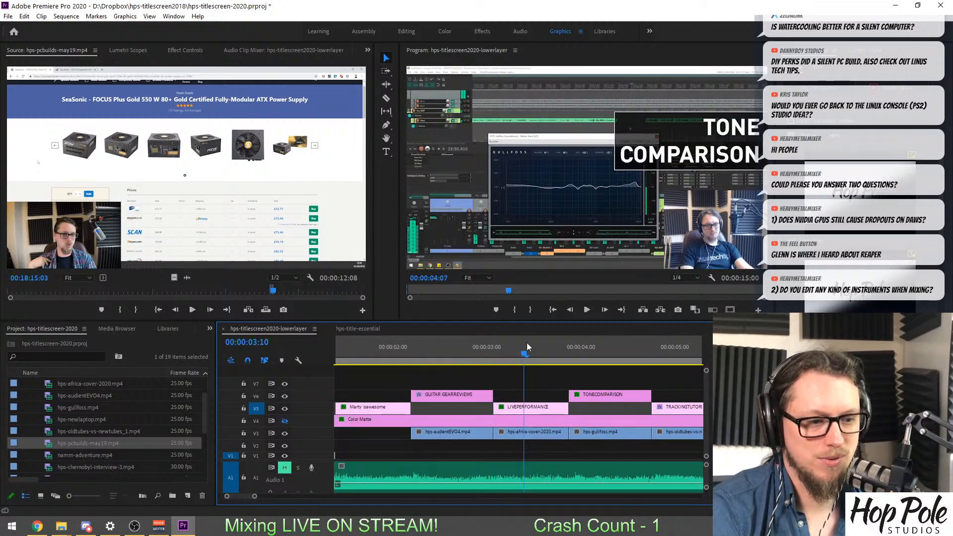
left_click(442, 343)
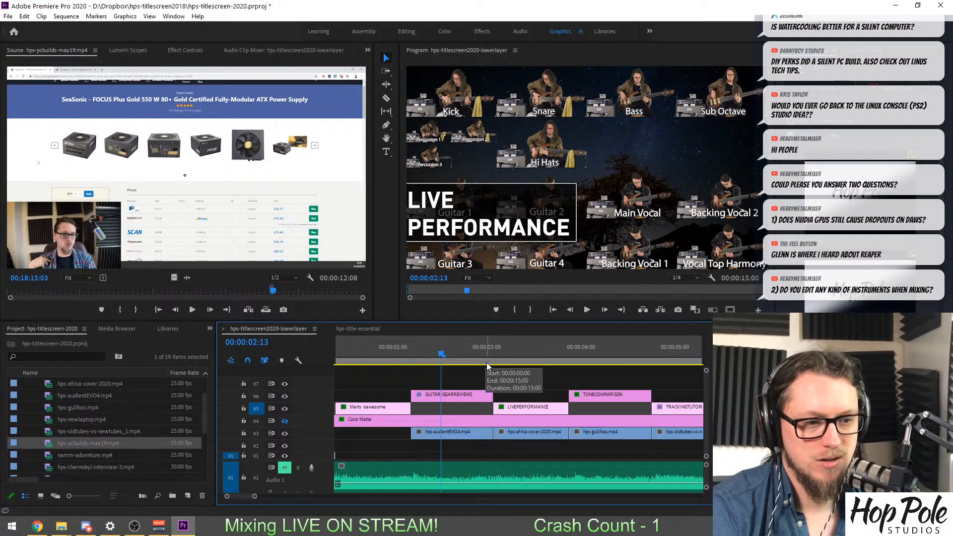
scroll(486, 362, "up", 4)
left_click(460, 347)
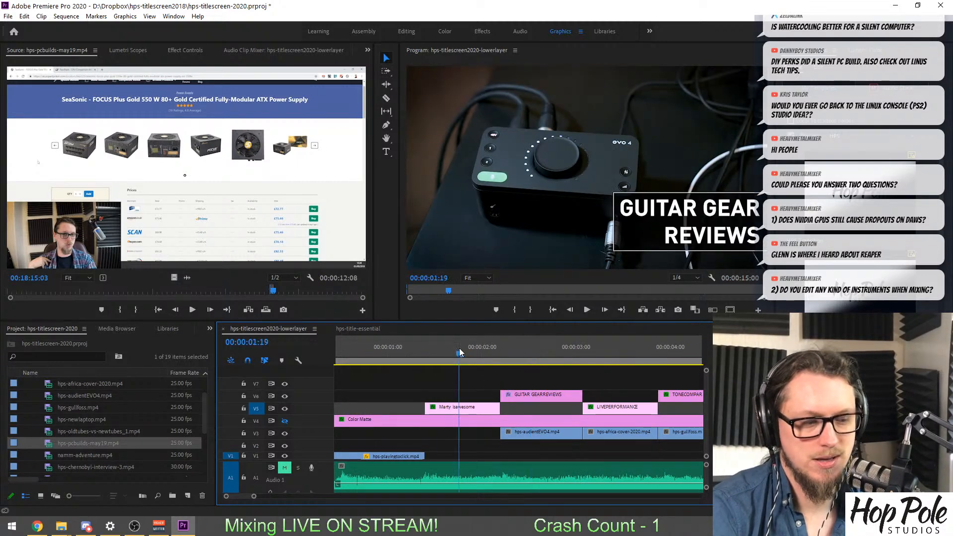
scroll(459, 349, "up", 2)
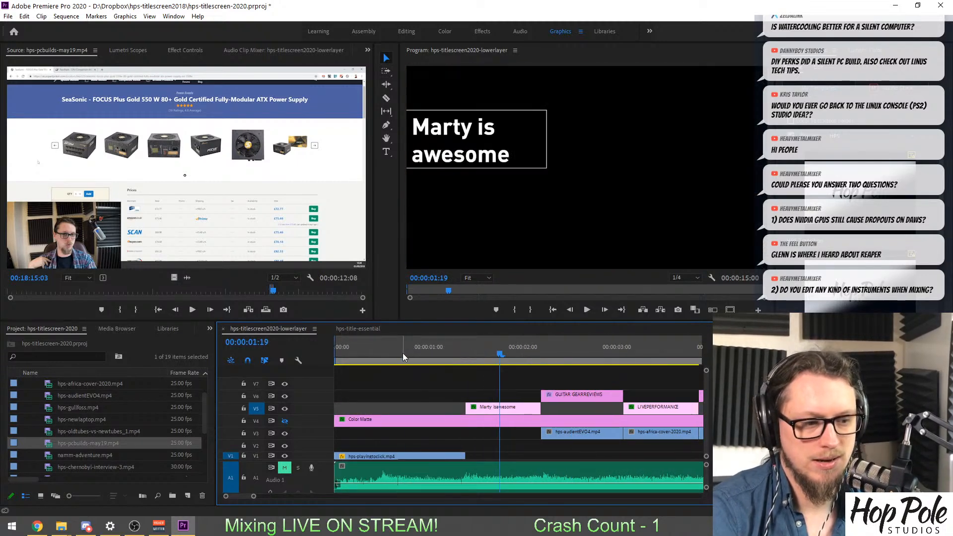
left_click_drag(403, 352, 405, 354)
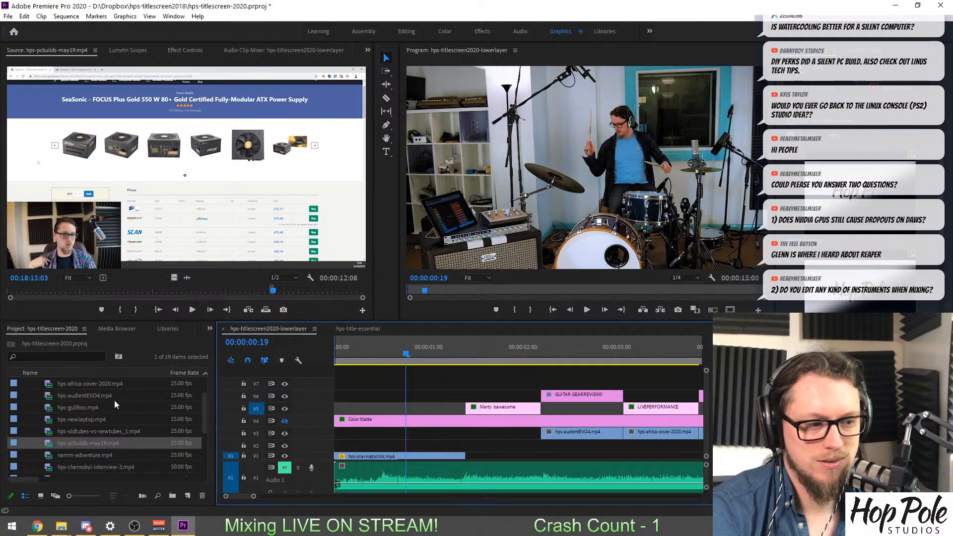
Save the project under the new name hps-titlescreen-2020-1.prproj in the hps-titlescreen2018 folder.
scroll(111, 435, "up", 1)
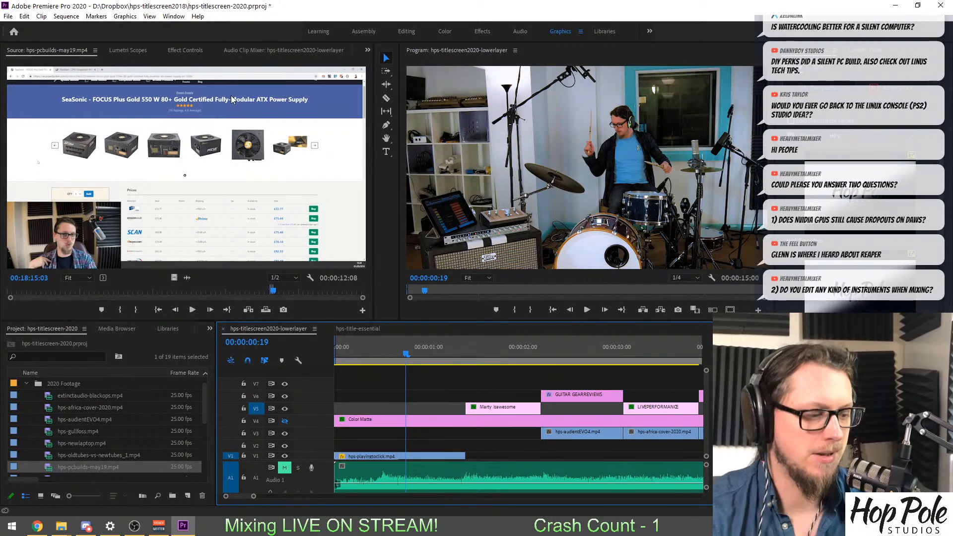
key("ctrl+s")
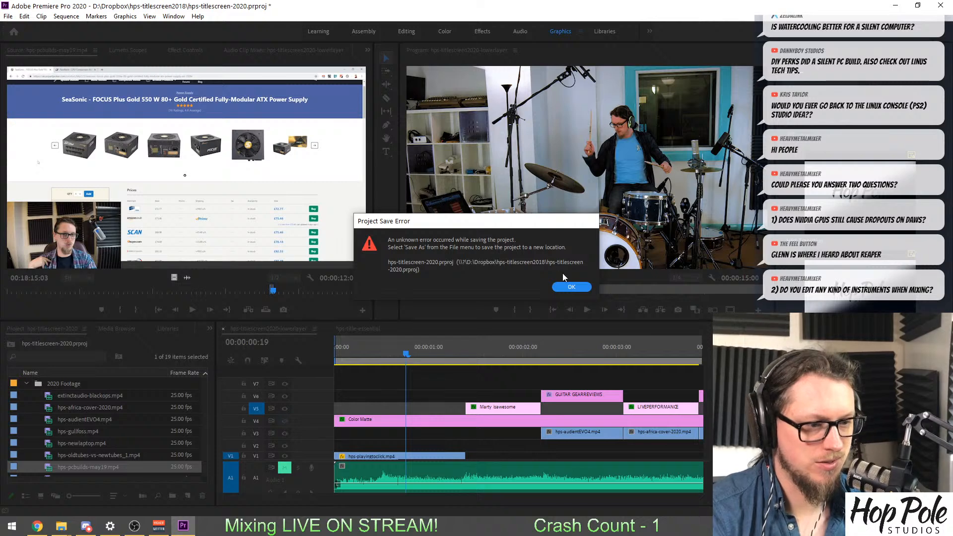
left_click(567, 286)
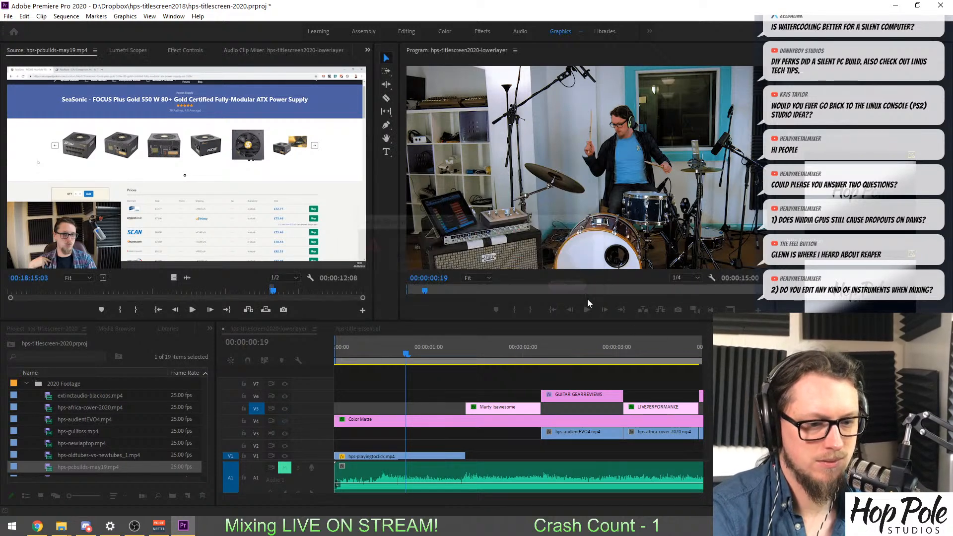
left_click(3, 19)
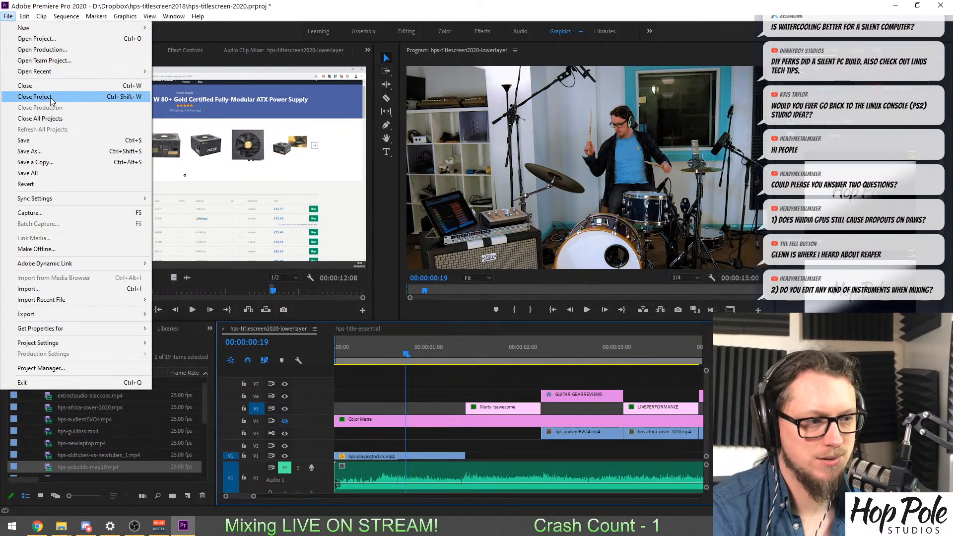
left_click(60, 153)
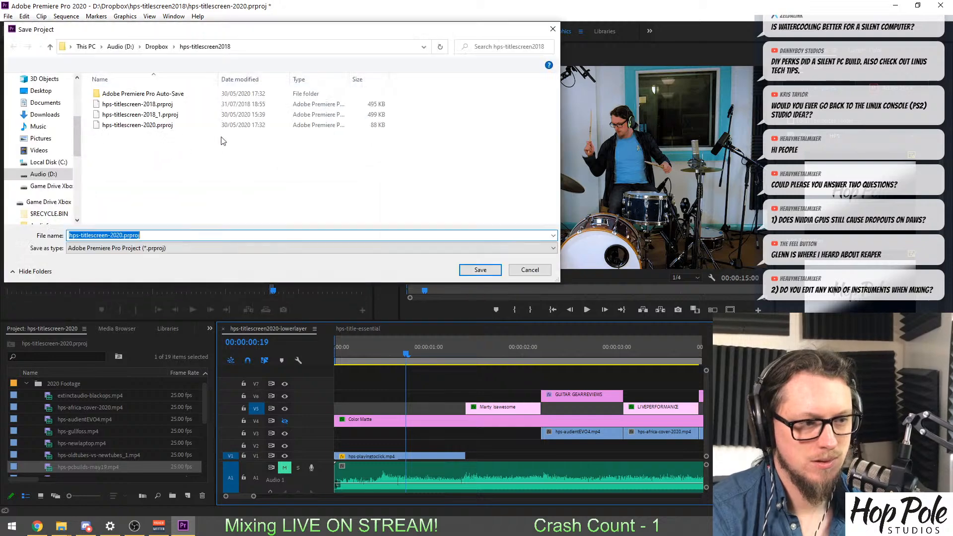
left_click(149, 125)
double_click(122, 236)
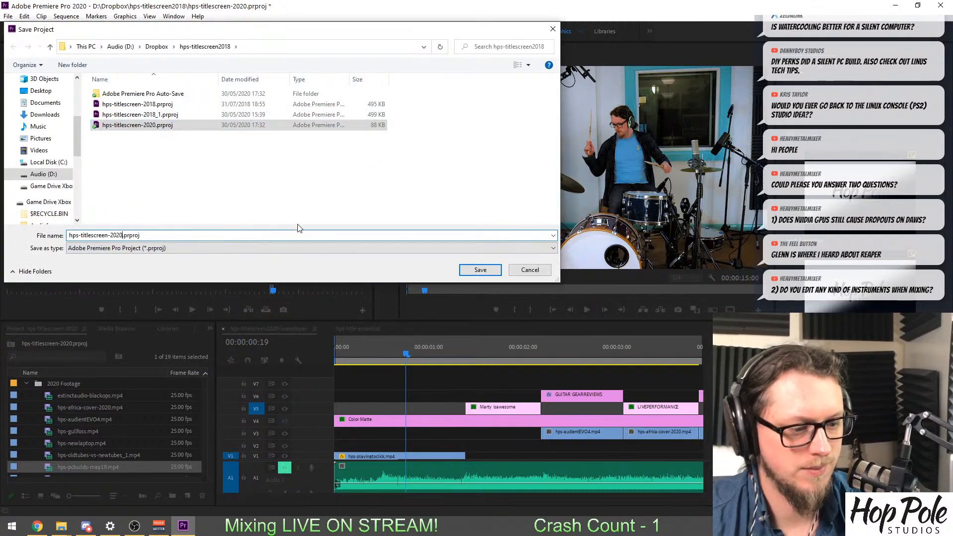
type("-1")
left_click(478, 270)
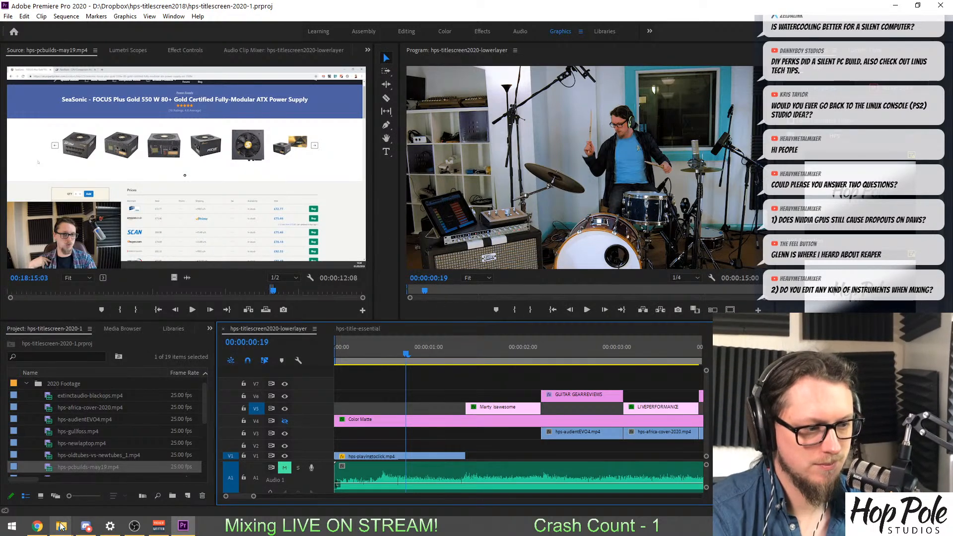
Switch to the Uploads folder on the F: drive in File Explorer, widen the name column and sort the files newest first.
mouse_move(61, 526)
left_click(247, 479)
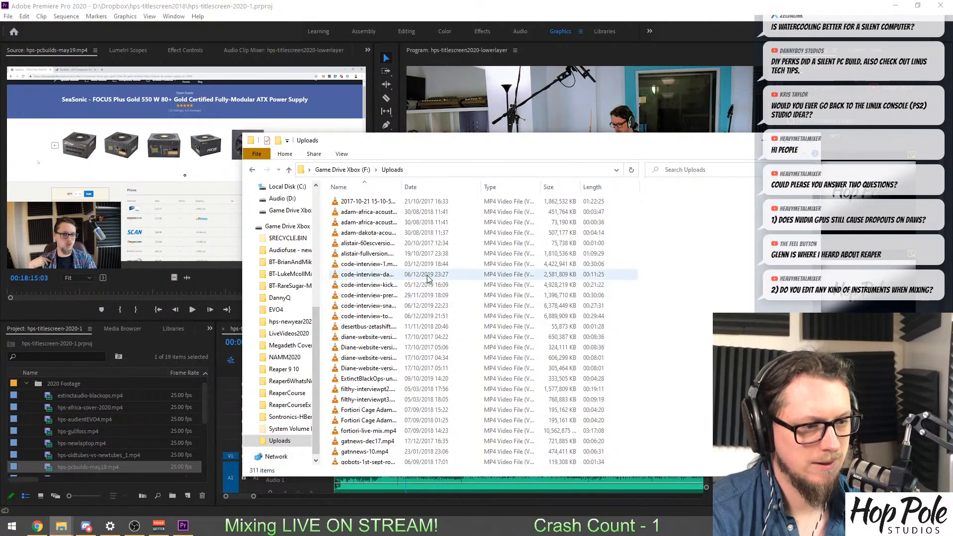
left_click_drag(403, 191, 489, 191)
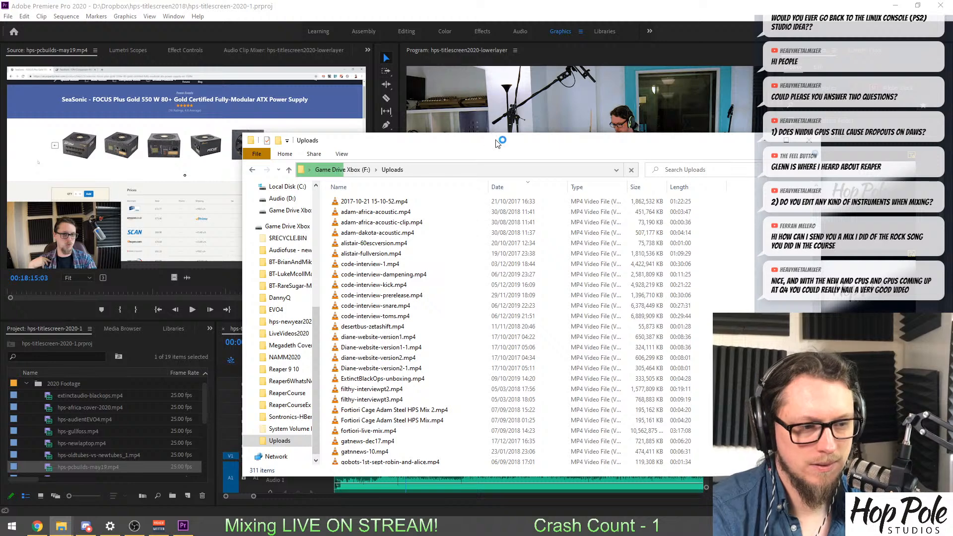
left_click_drag(498, 143, 384, 135)
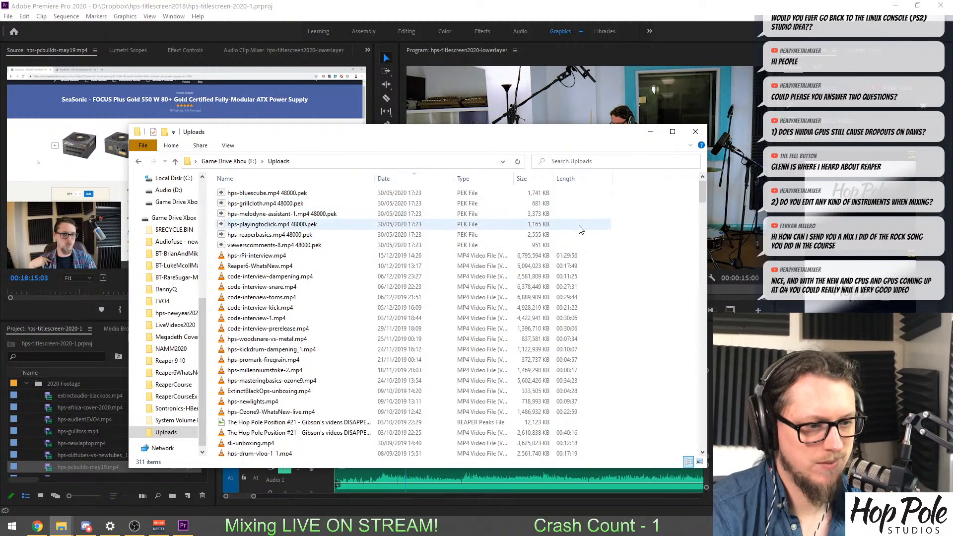
Find hps-kickdrum-dampening_1.mp4 and preview its drumming footage around 06:14 in VLC media player, closing the player when done.
scroll(582, 233, "down", 1)
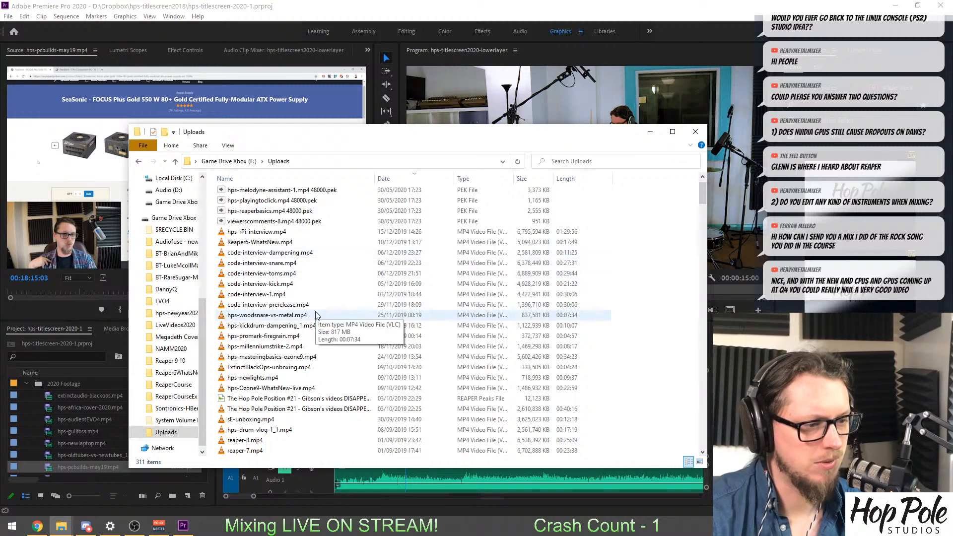
scroll(294, 289, "down", 1)
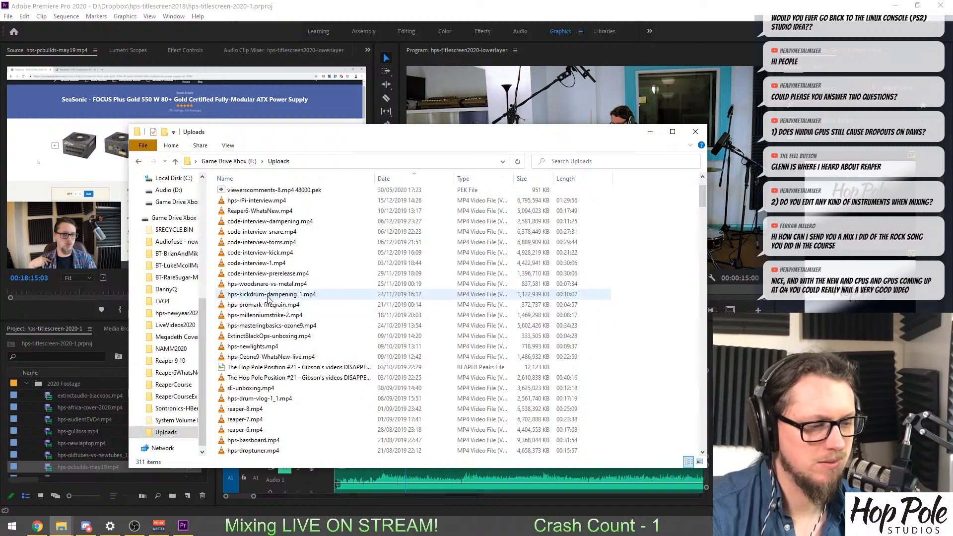
left_click(228, 295)
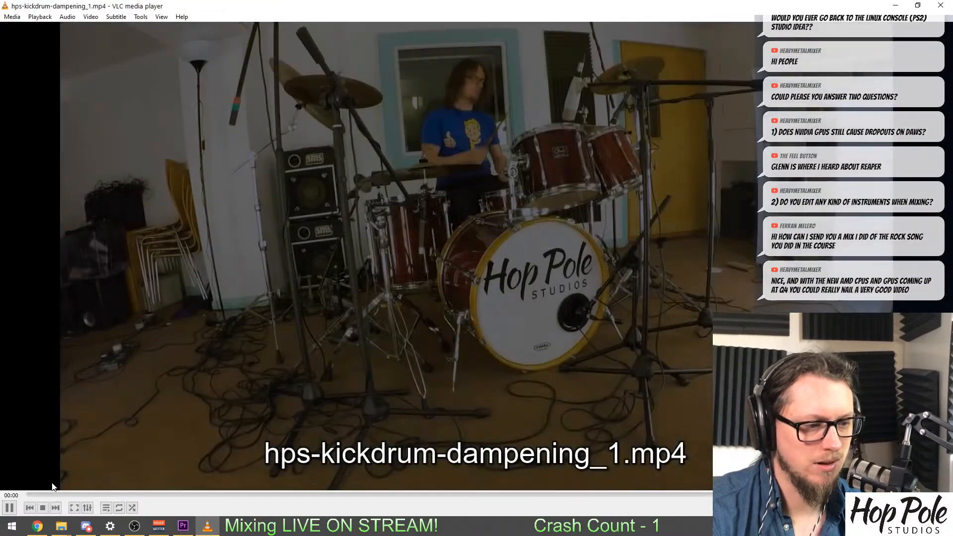
left_click_drag(53, 494, 514, 535)
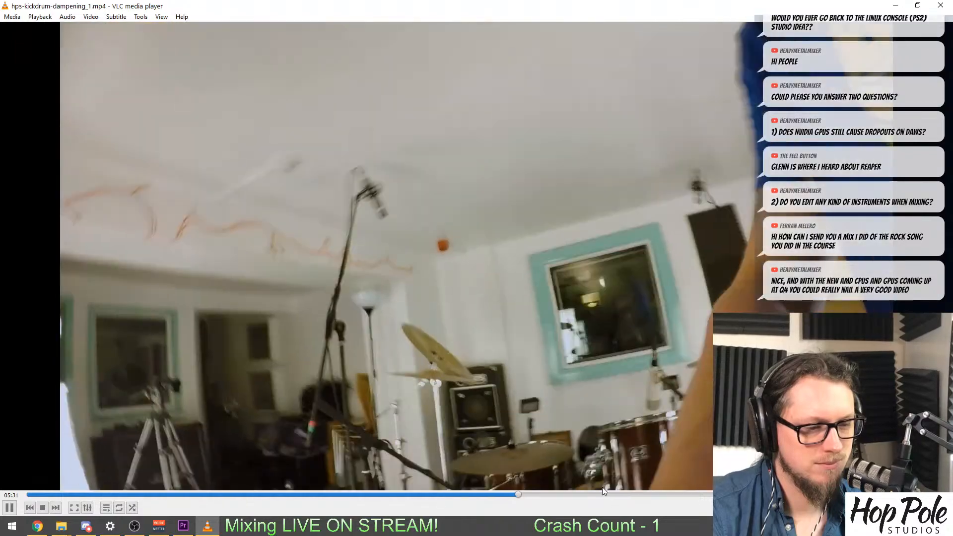
left_click(582, 496)
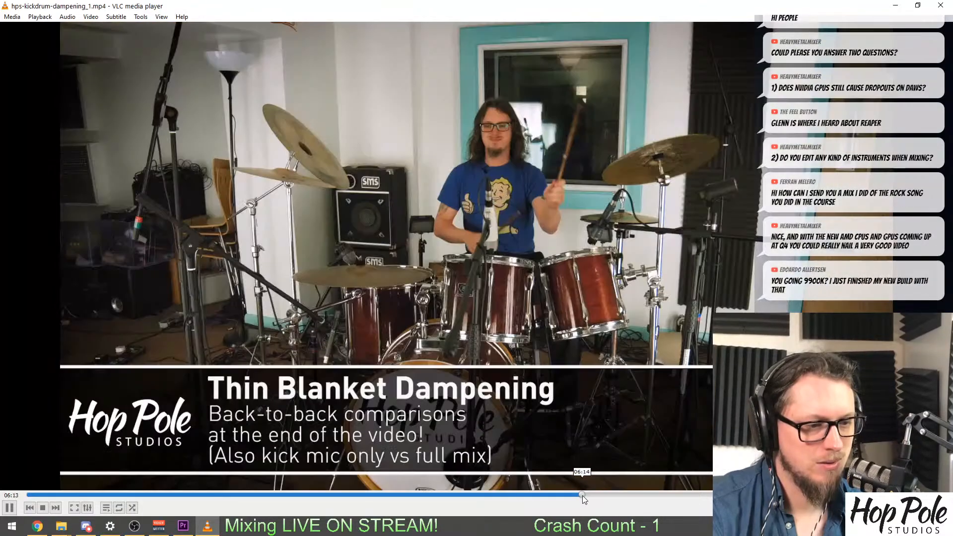
left_click(589, 495)
left_click(937, 6)
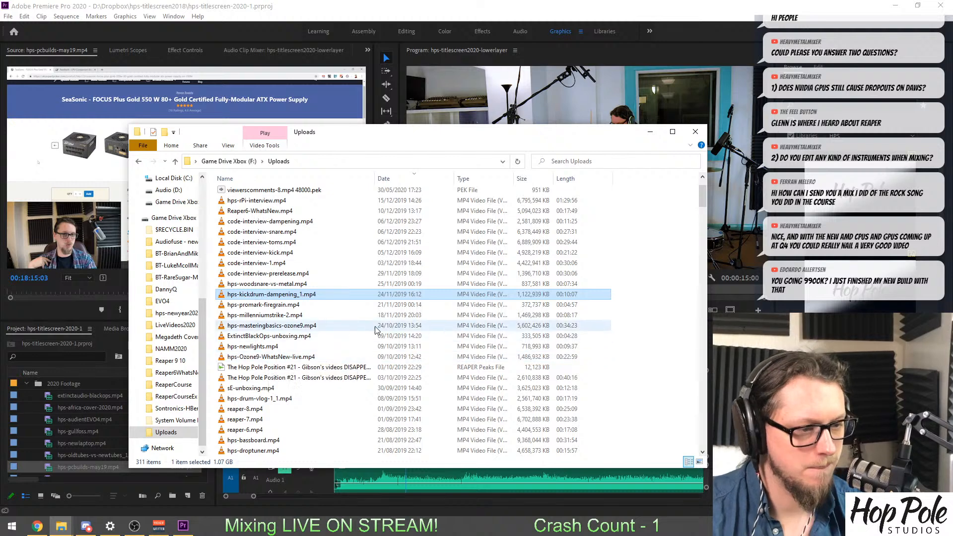
Find hps-bassboard.mp4 in the Uploads folder and preview its pedalboard footage around 02:09 in VLC, closing the player when done.
scroll(357, 323, "down", 3)
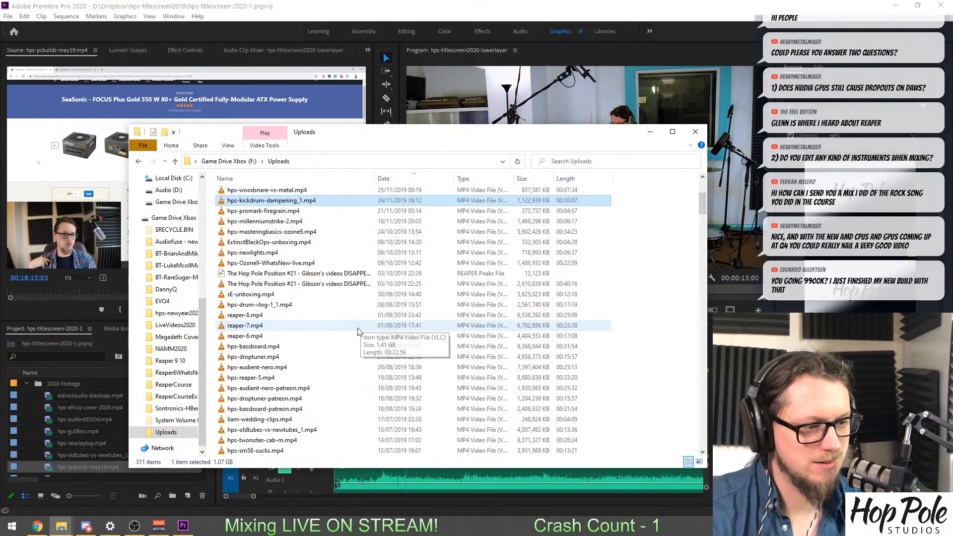
double_click(267, 347)
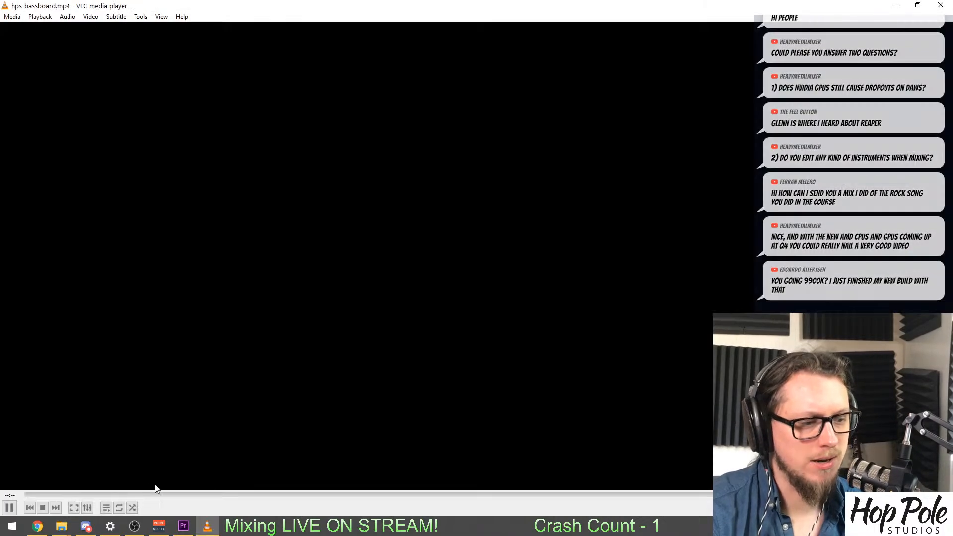
left_click(139, 494)
left_click_drag(139, 494, 88, 490)
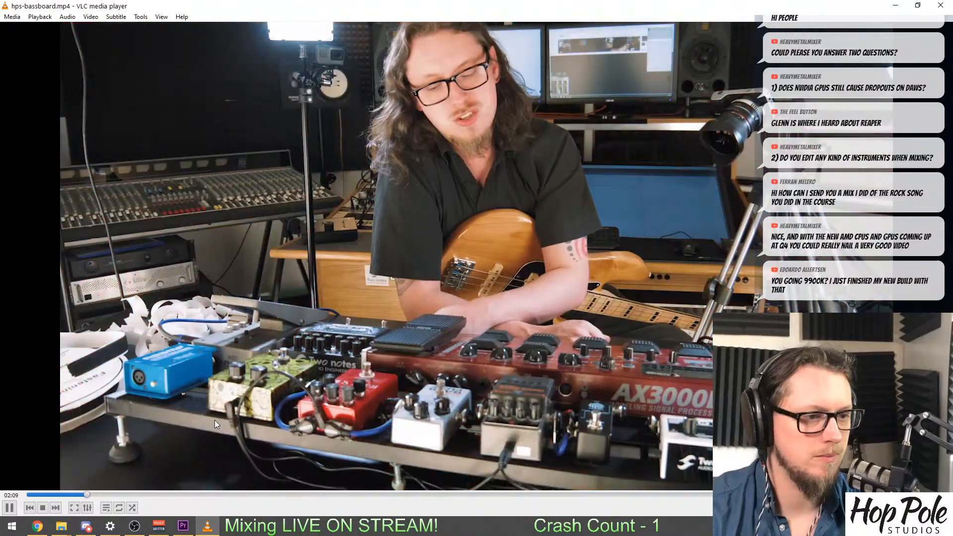
key("space")
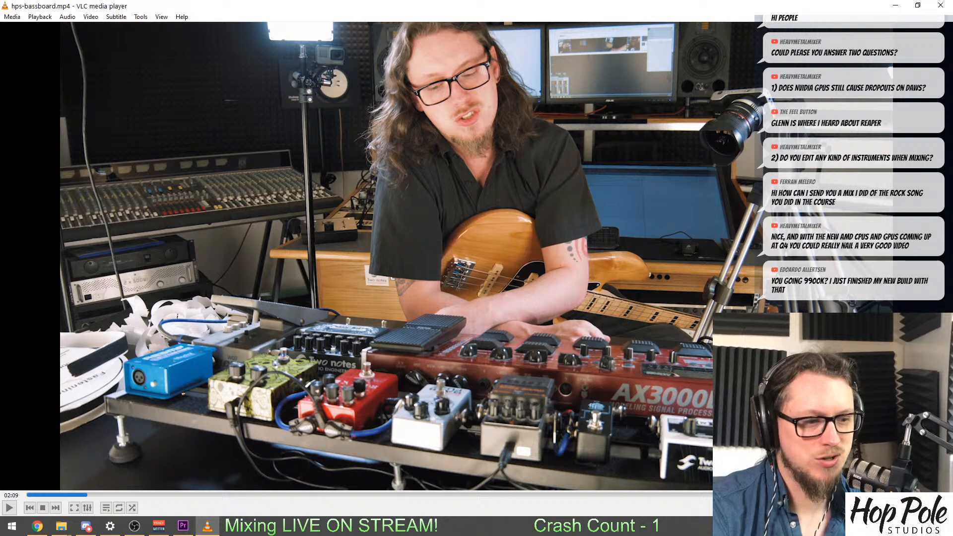
left_click(943, 7)
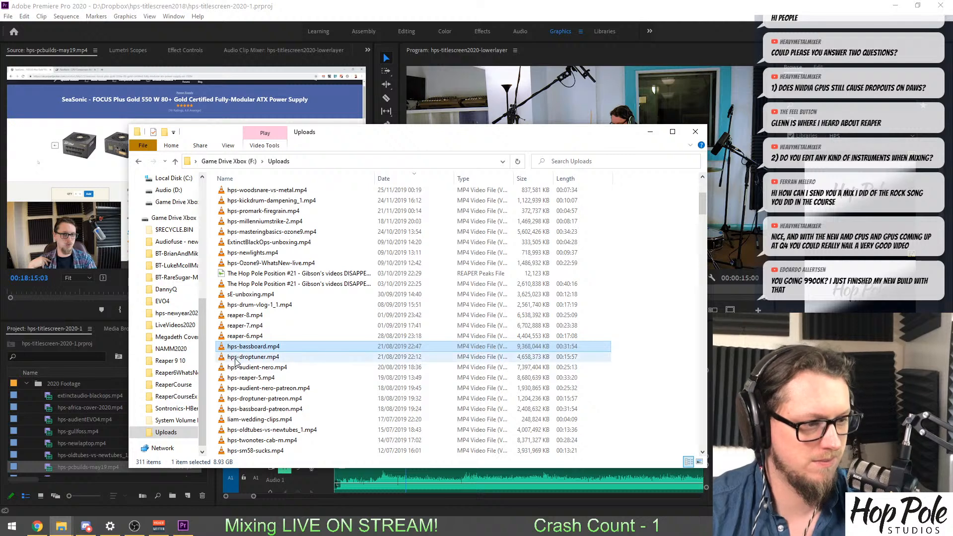
Copy hps-bassboard.mp4 into the Uploads folder on the Audio (D:) drive.
scroll(175, 255, "up", 2)
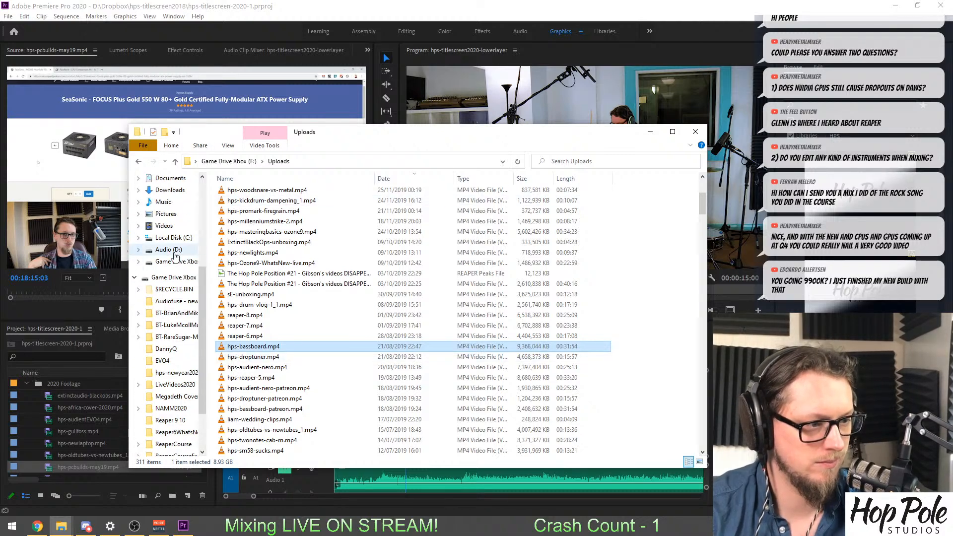
left_click(174, 251)
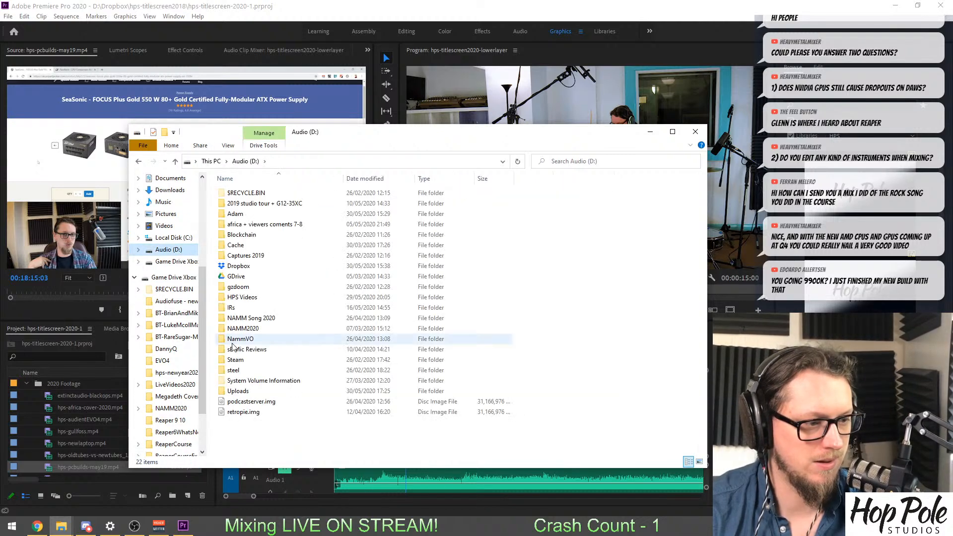
double_click(237, 391)
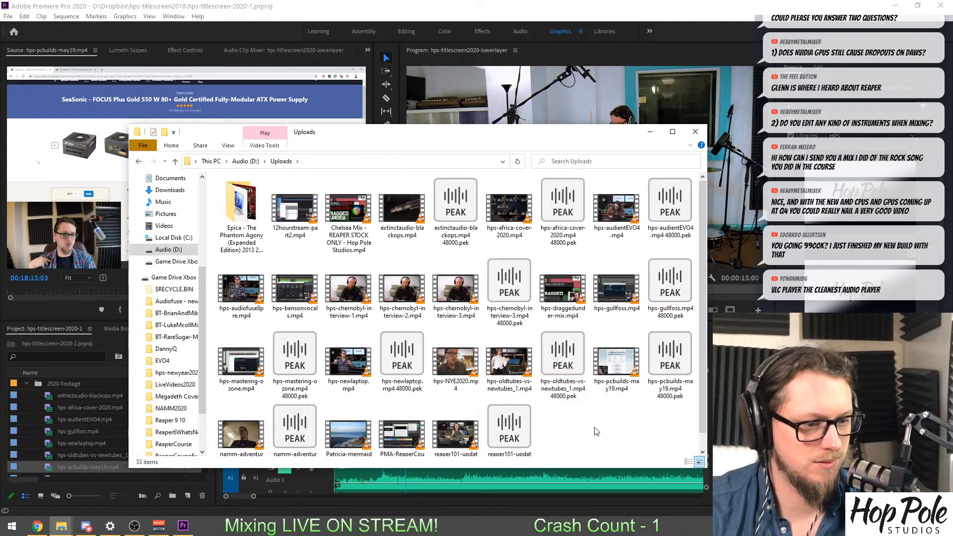
key("ctrl+v")
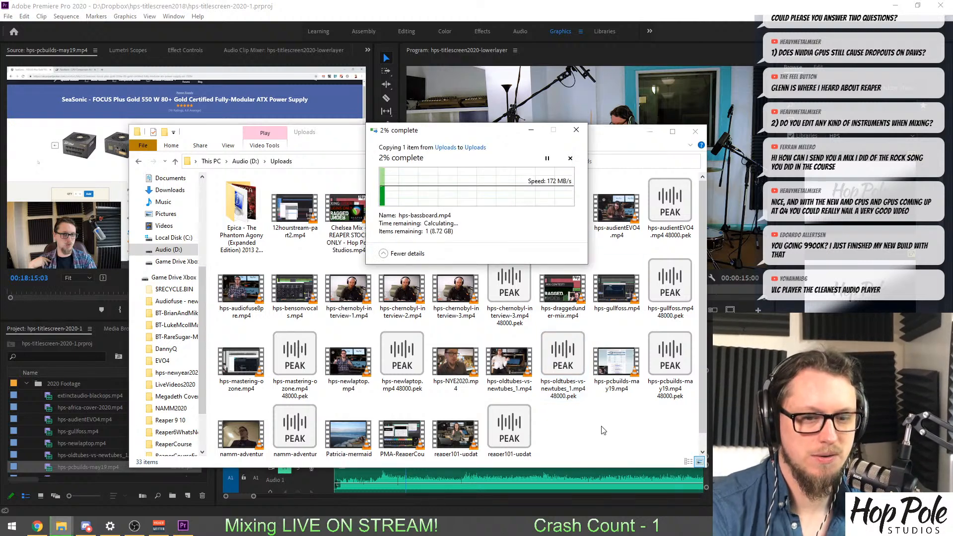
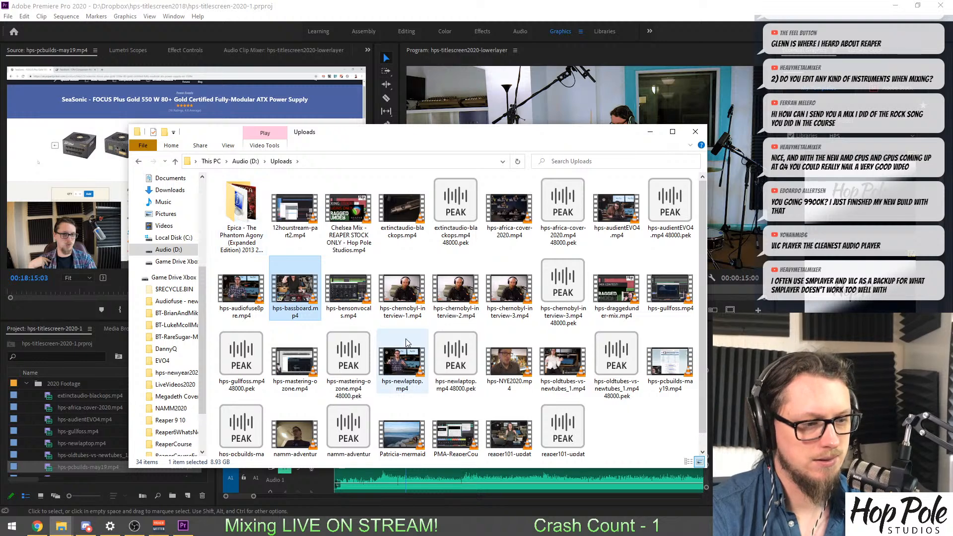
Import hps-bassboard.mp4 from the Uploads folder into the 2020 Footage bin and open it in the Source monitor.
left_click_drag(287, 290, 58, 397)
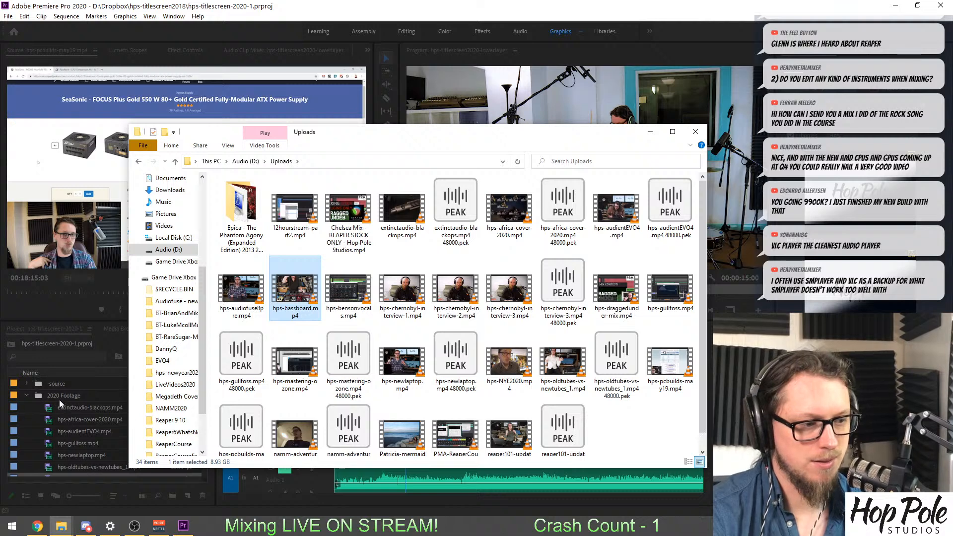
left_click(70, 422)
scroll(52, 436, "down", 2)
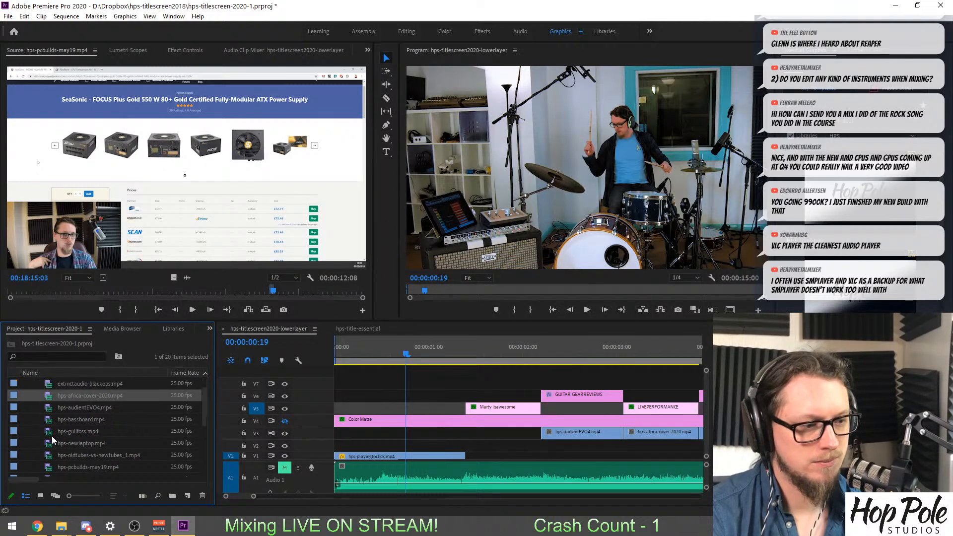
left_click(48, 422)
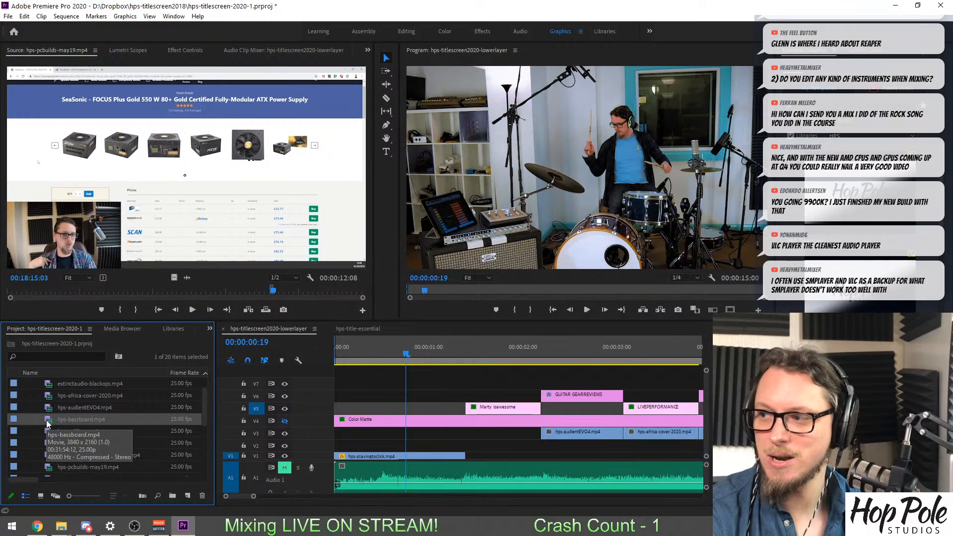
double_click(48, 422)
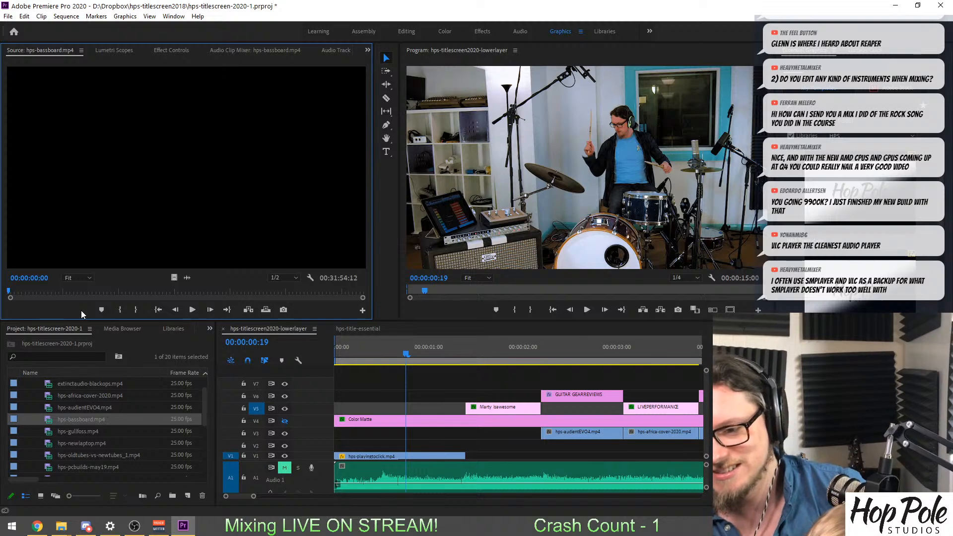
left_click(205, 525)
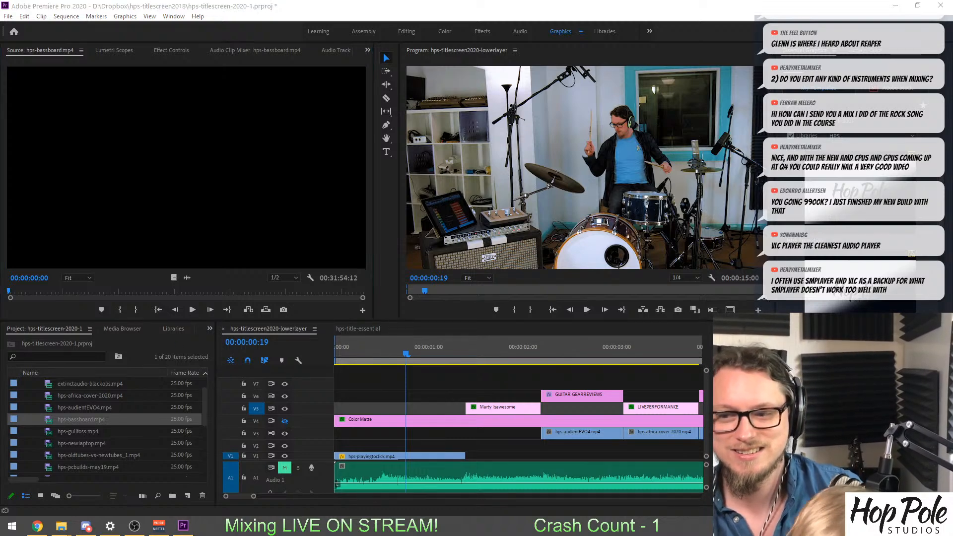
scroll(143, 419, "down", 3)
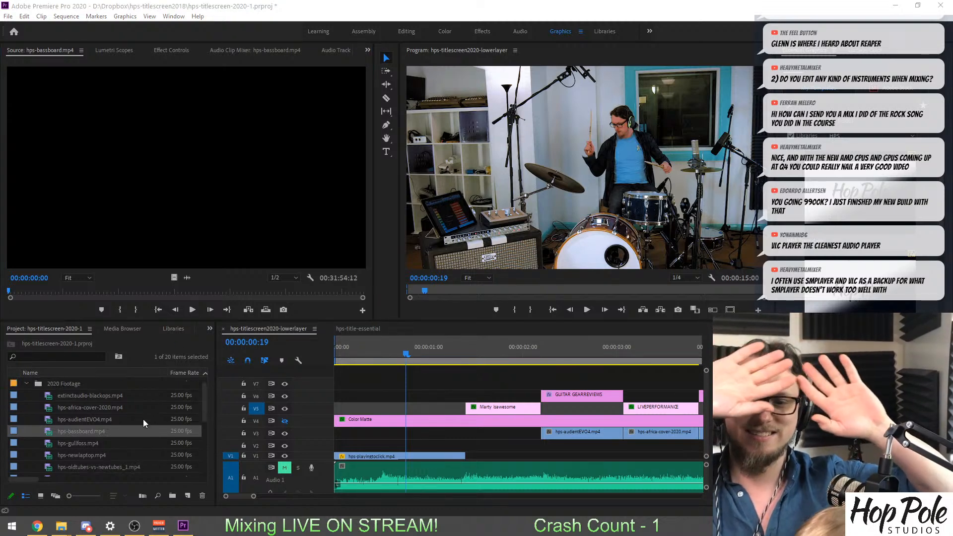
left_click(136, 420)
scroll(137, 419, "down", 1)
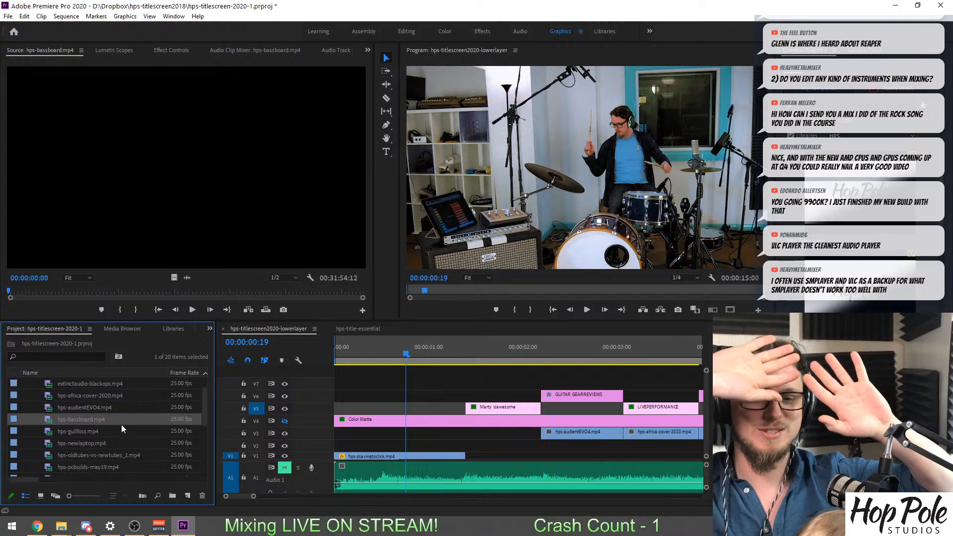
scroll(137, 438, "up", 4)
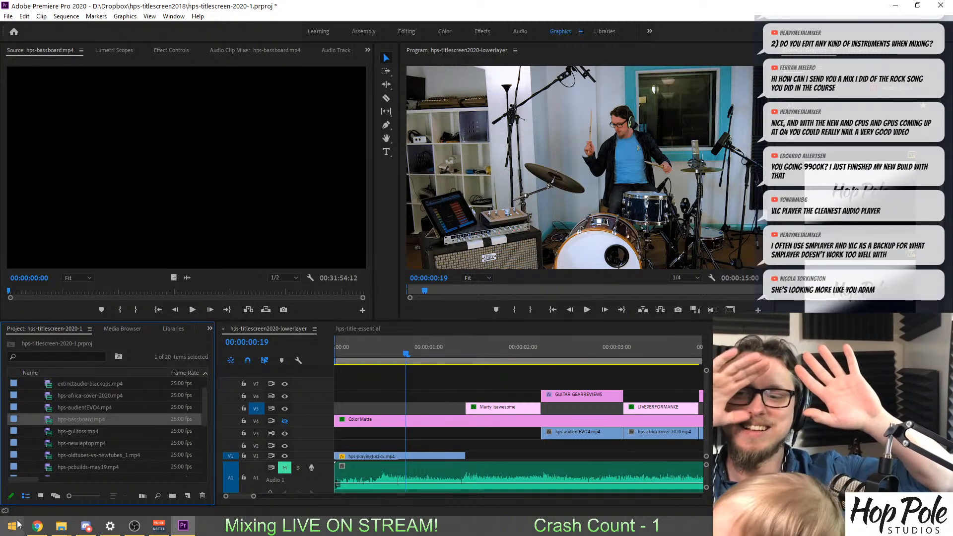
left_click(1, 152)
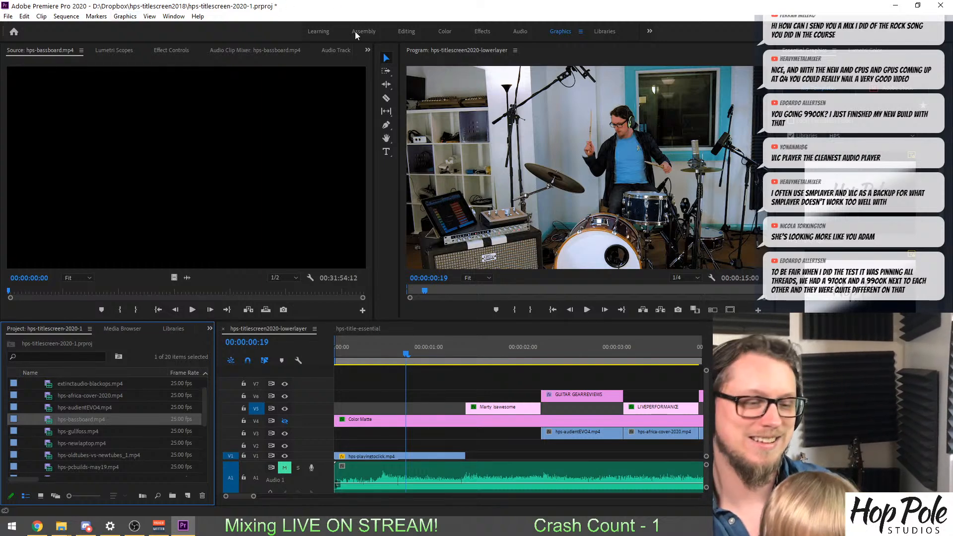
scroll(95, 467, "up", 1)
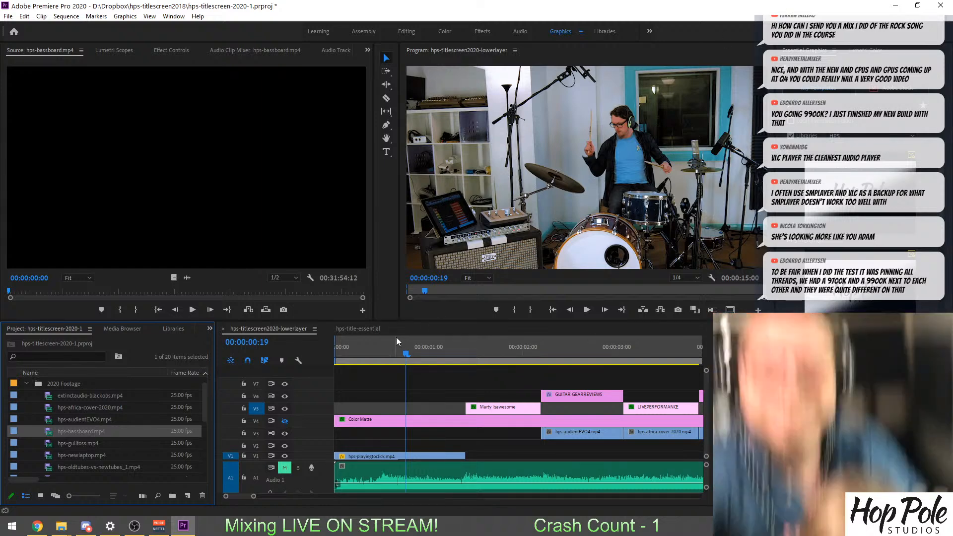
left_click(368, 329)
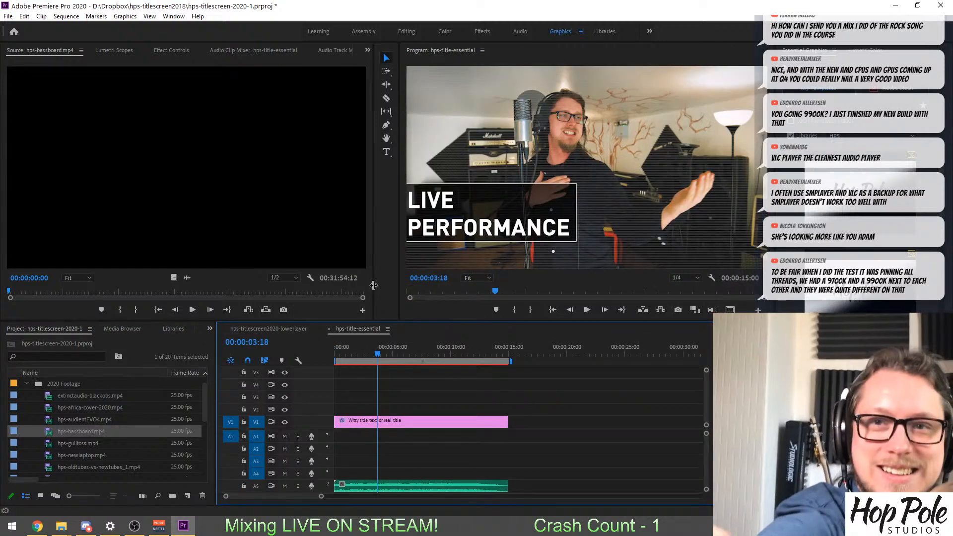
left_click(376, 288)
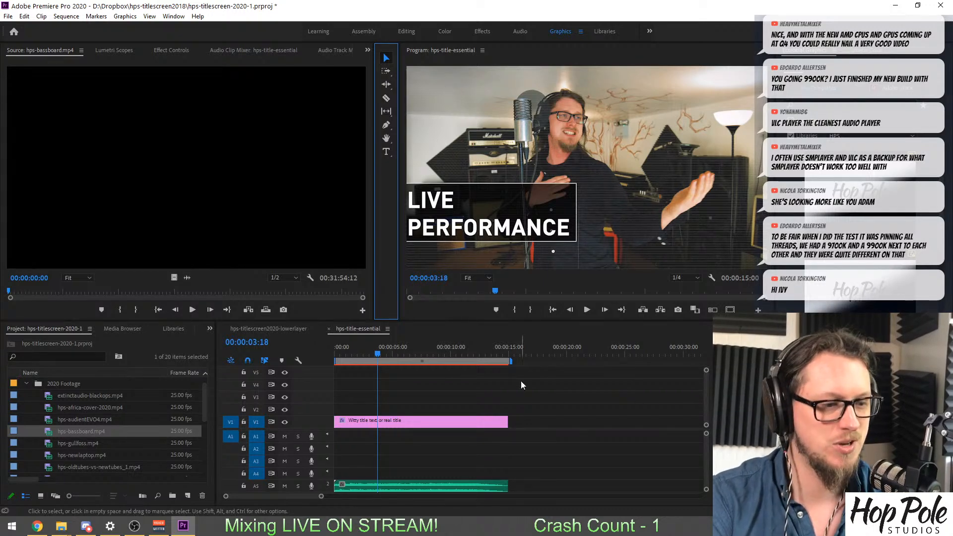
left_click(460, 377)
left_click(259, 328)
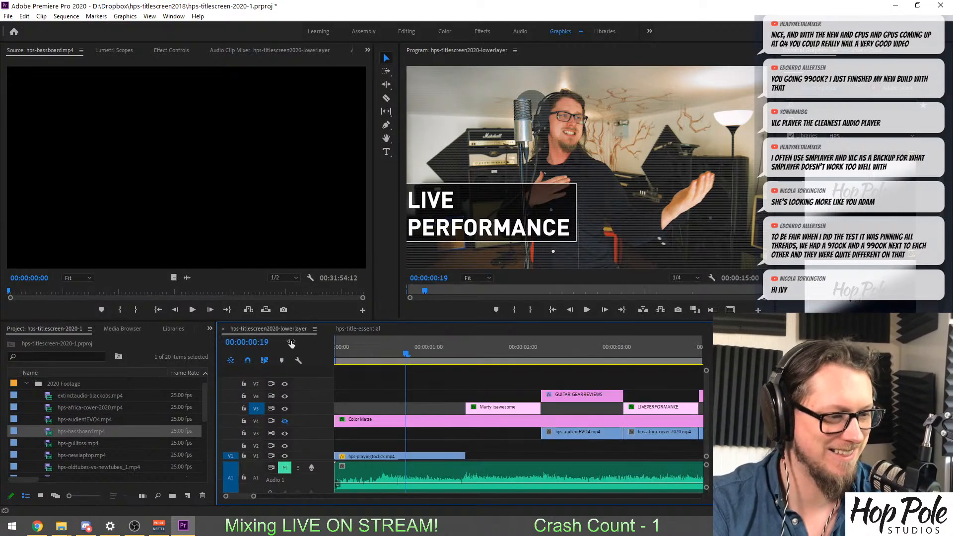
Preview the bass-playing footage in hps-bassboard.mp4 from about 00:00:13 to 00:00:17 in the Source monitor.
double_click(45, 431)
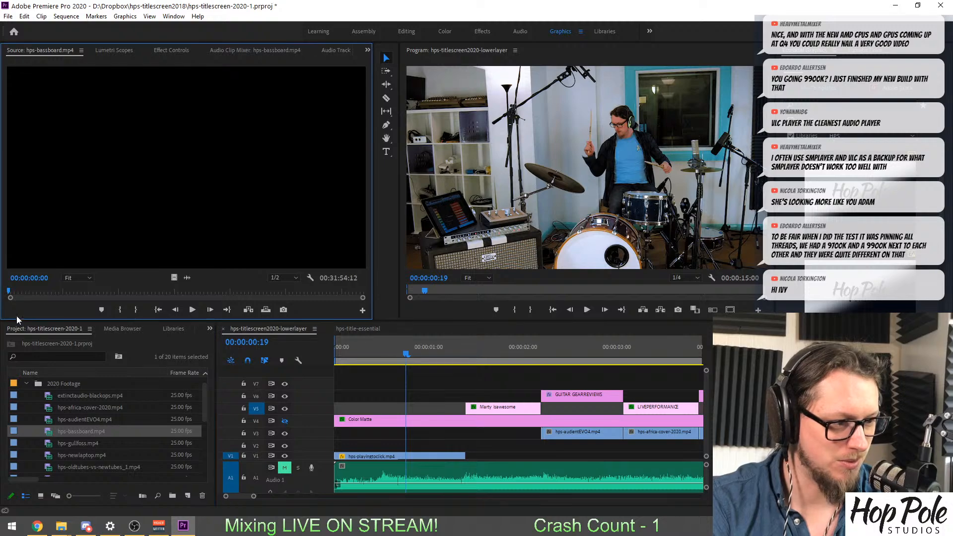
left_click(14, 292)
left_click_drag(16, 295, 15, 296)
key("space")
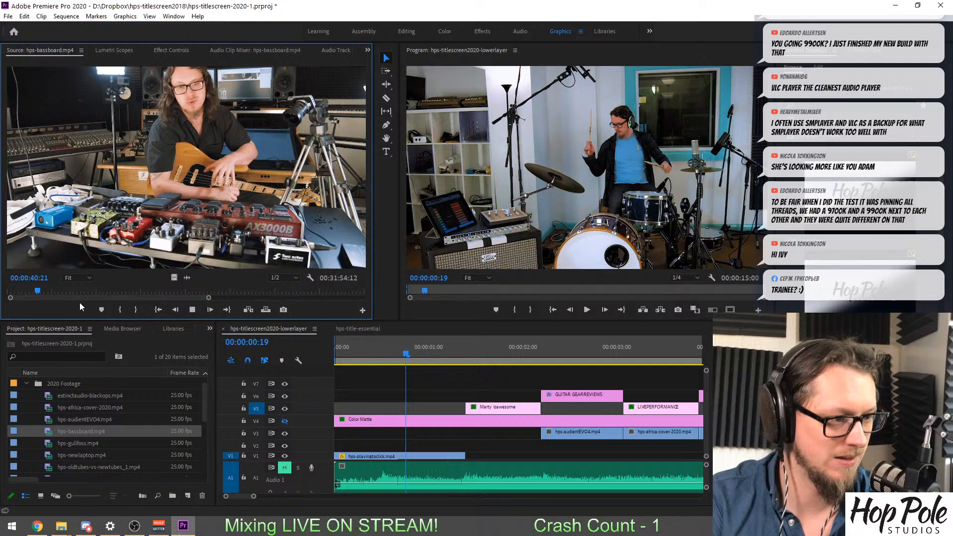
left_click(21, 292)
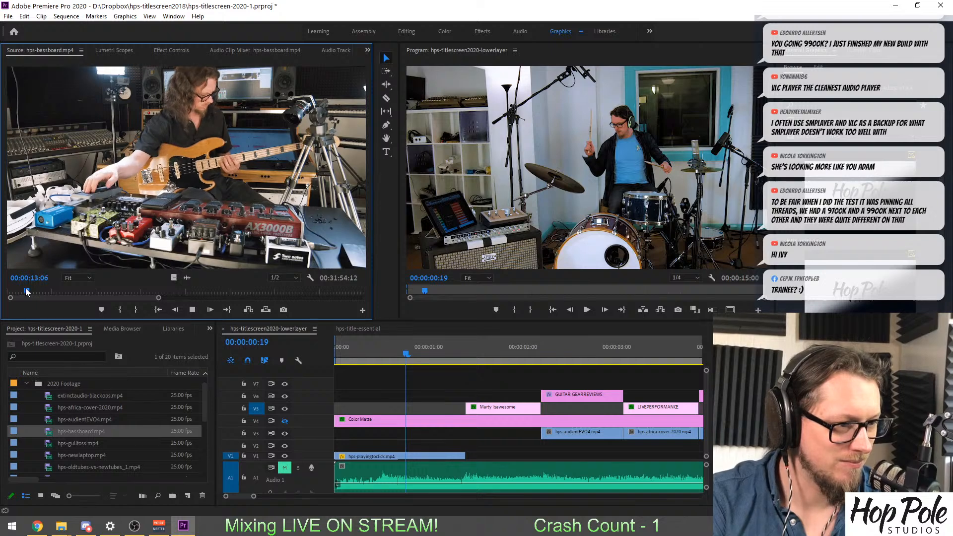
key("space")
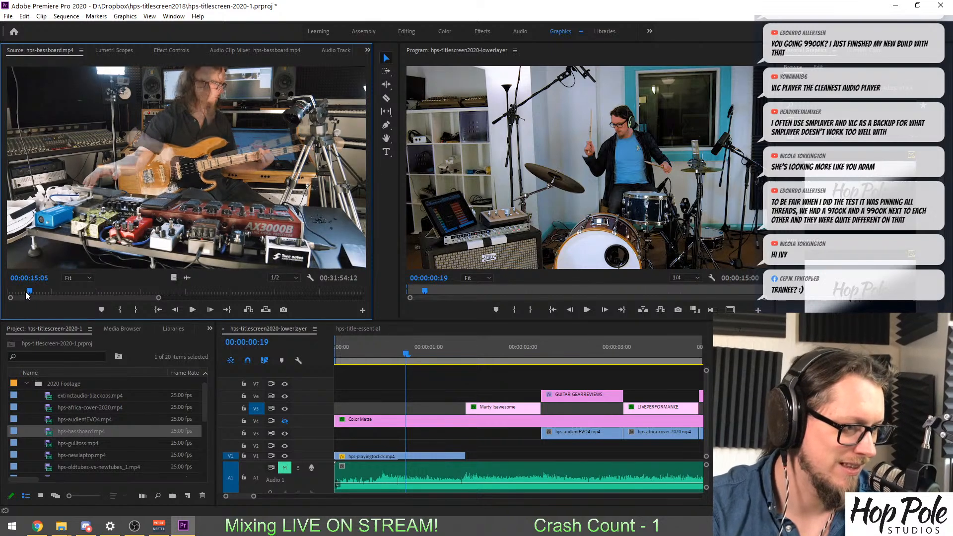
key("space")
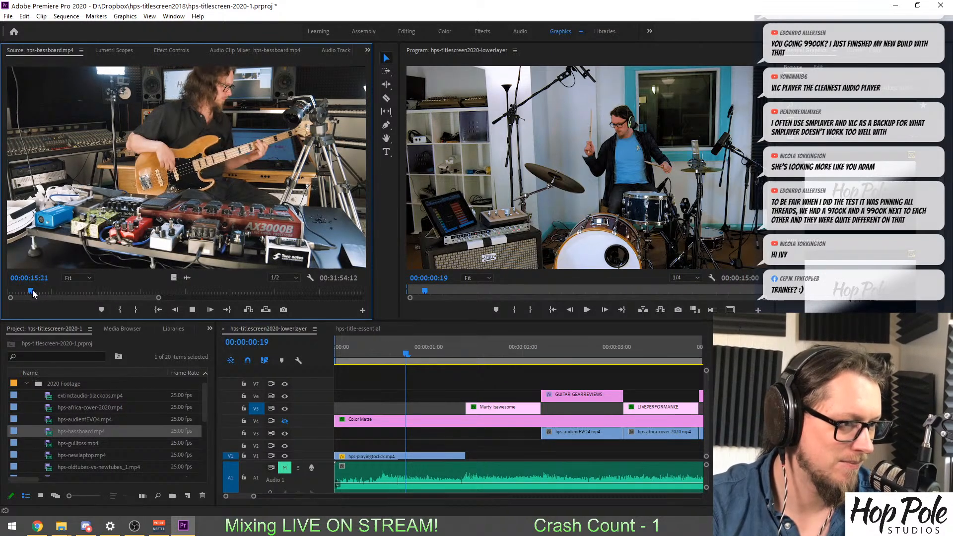
key("space")
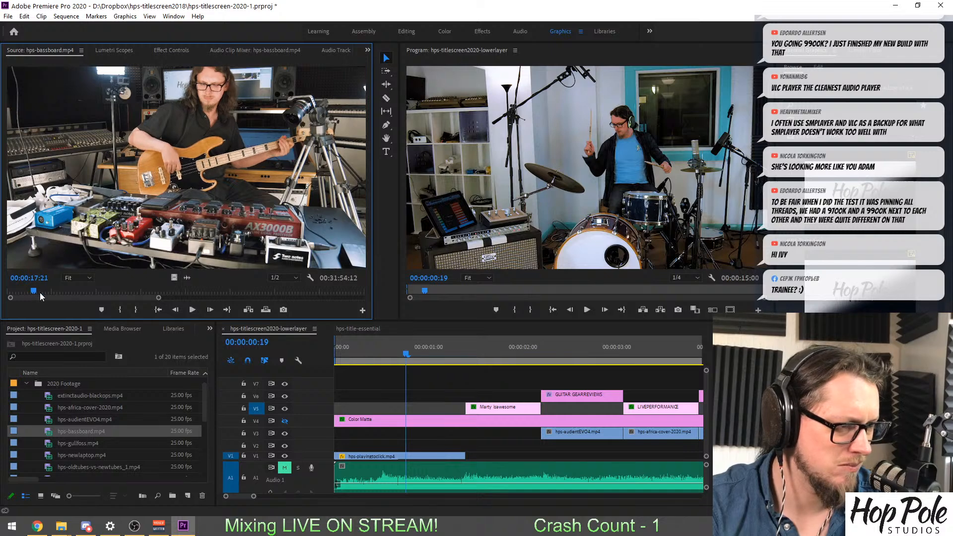
Mark a bass-playing excerpt of hps-bassboard.mp4 about two seconds long, ending at 00:00:19:01.
key("equal")
key("equal")
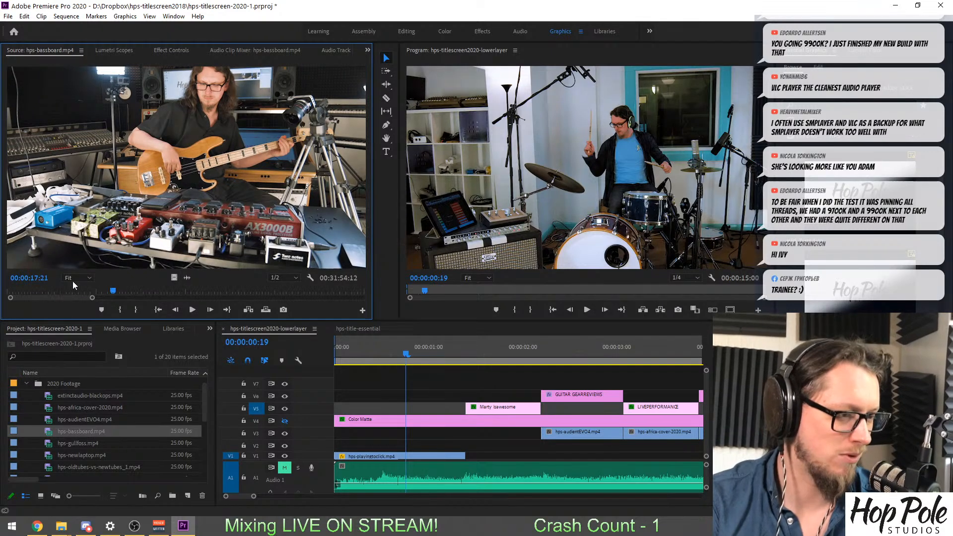
left_click_drag(110, 295, 104, 295)
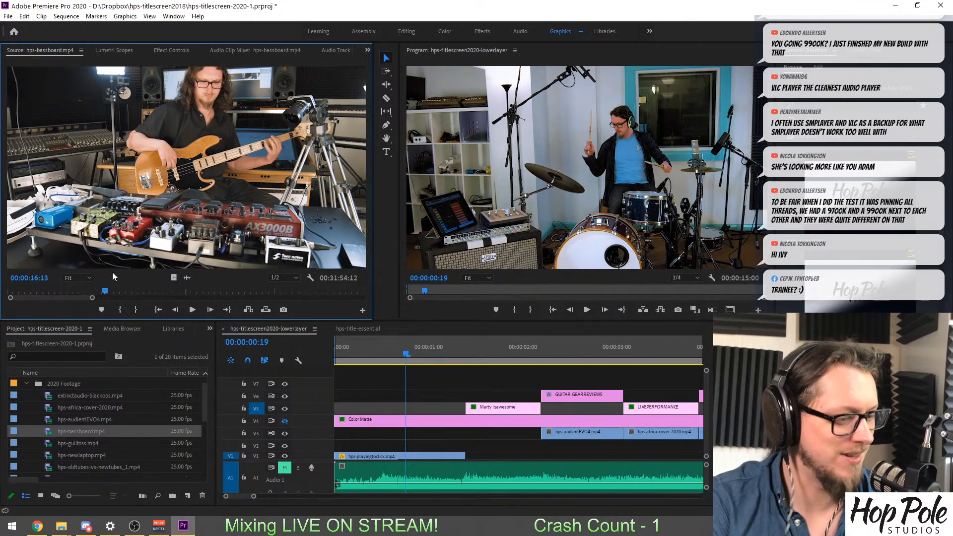
key("space")
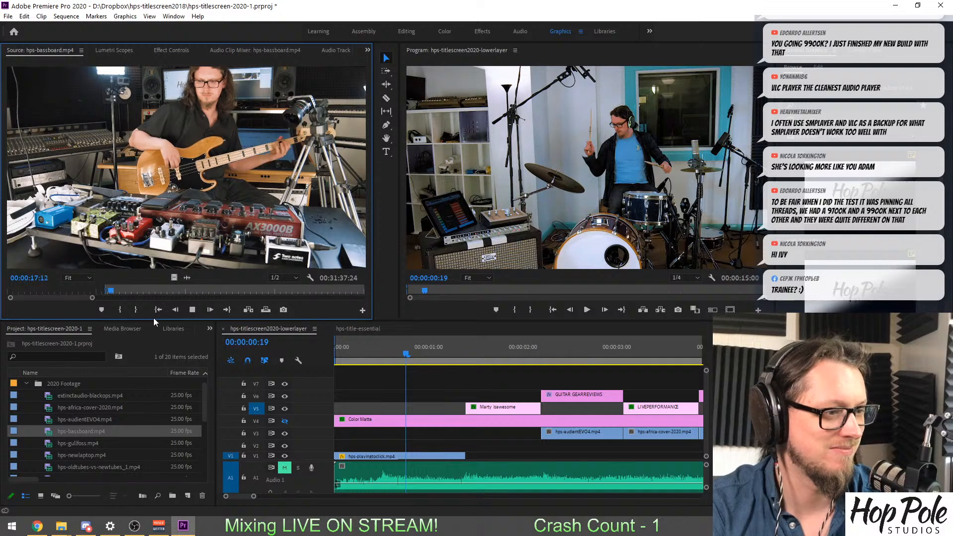
key("o")
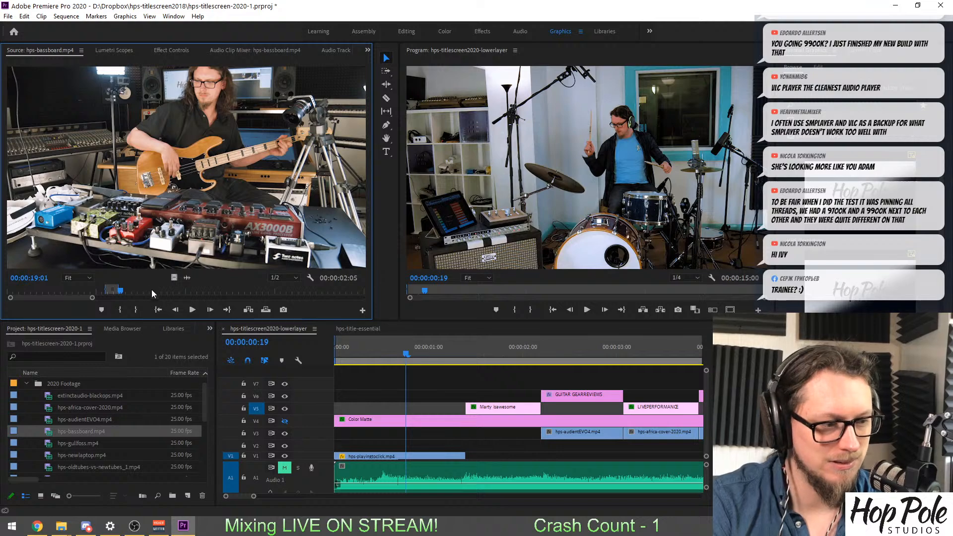
Mark hps-bassboard.mp4 from 00:00:42:14 to 00:00:43:03 and place its video on V2 beneath the title preceding GUITAR GEAR REVIEWS.
left_click_drag(151, 293, 253, 292)
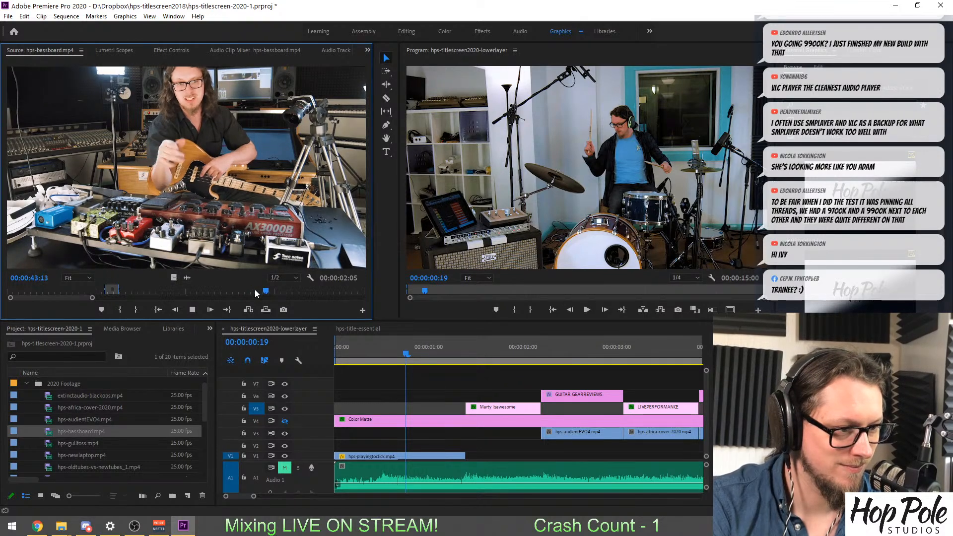
left_click(261, 294)
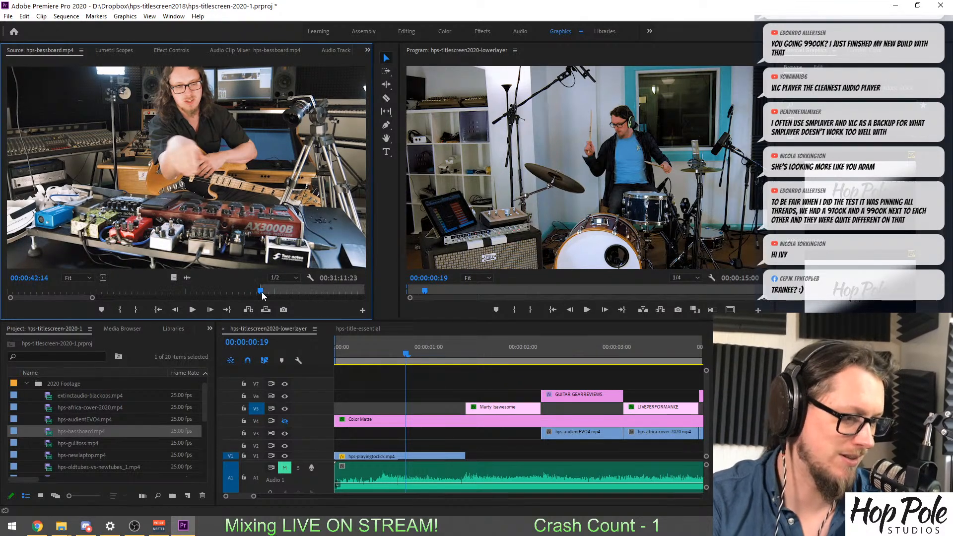
left_click_drag(262, 294, 264, 293)
key("o")
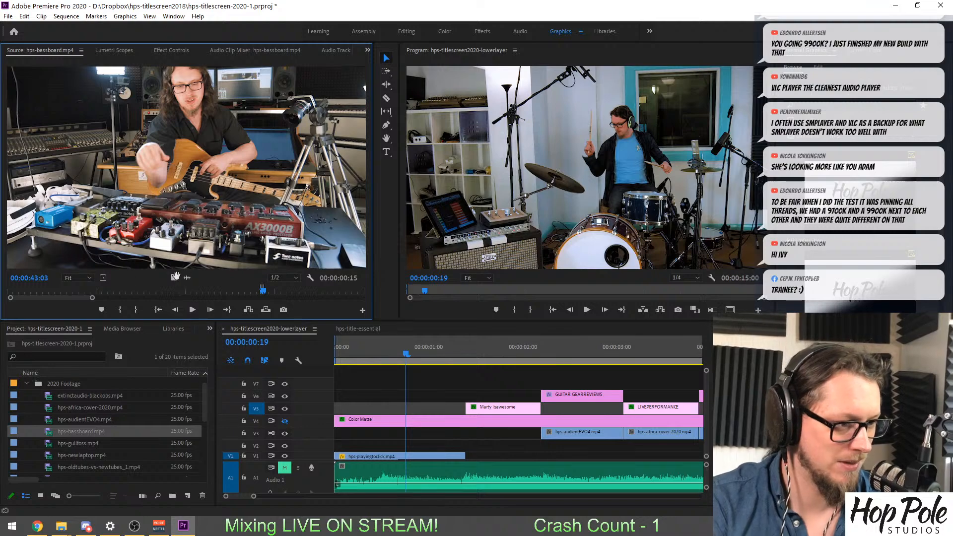
left_click_drag(176, 276, 540, 443)
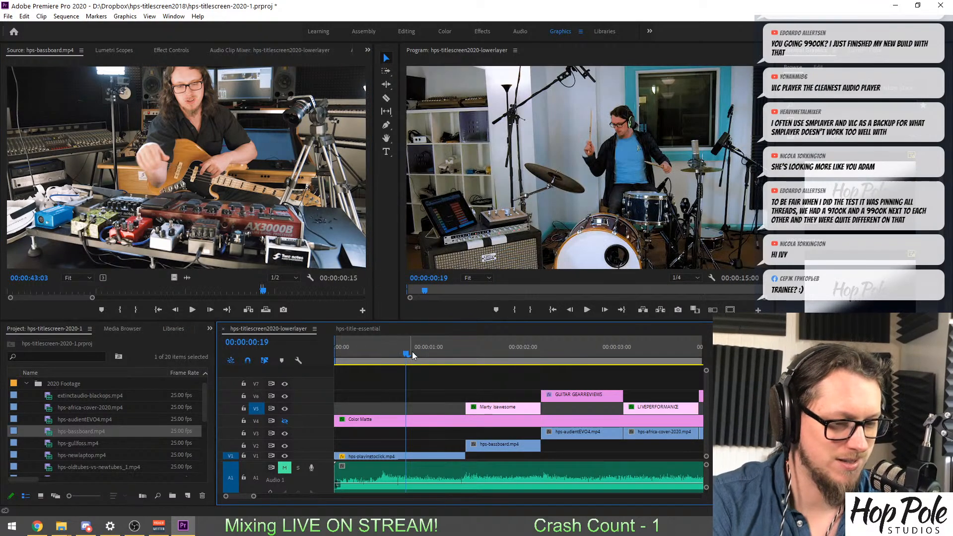
Try to save the hps-titlescreen-2020-1 project.
left_click(412, 352)
key("ctrl+s")
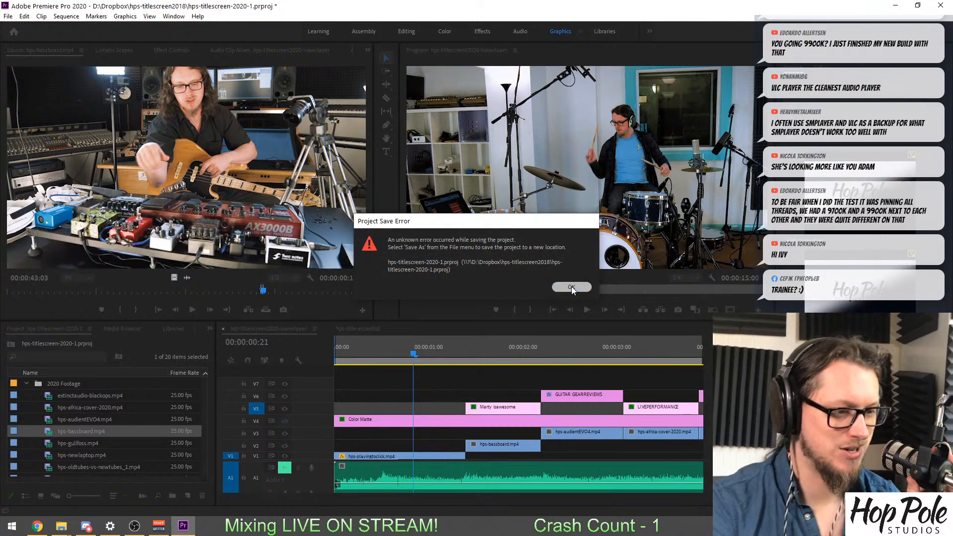
left_click(571, 287)
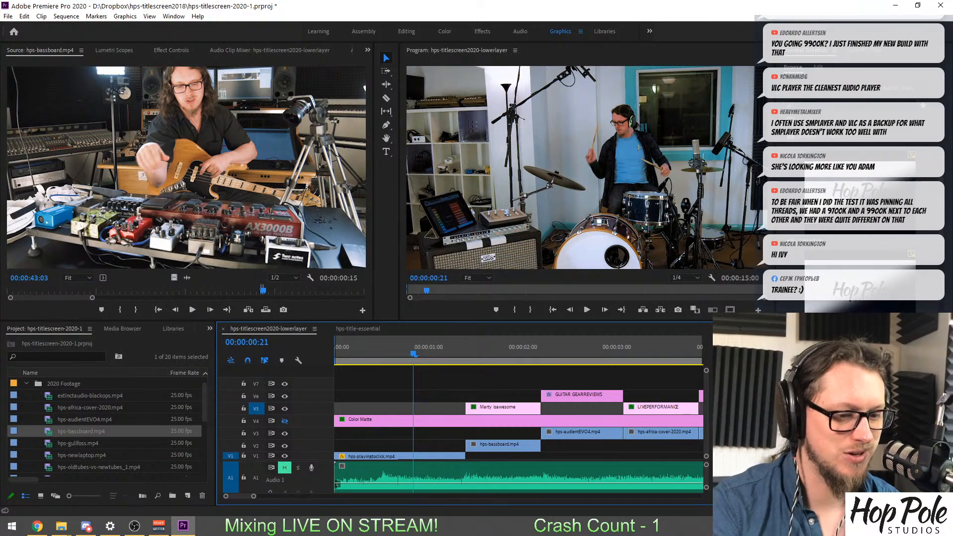
Play back the hps-titlescreen2020-lowerlayer sequence to review the new bassboard shot, returning the playhead to 00:00:00:16.
key("minus")
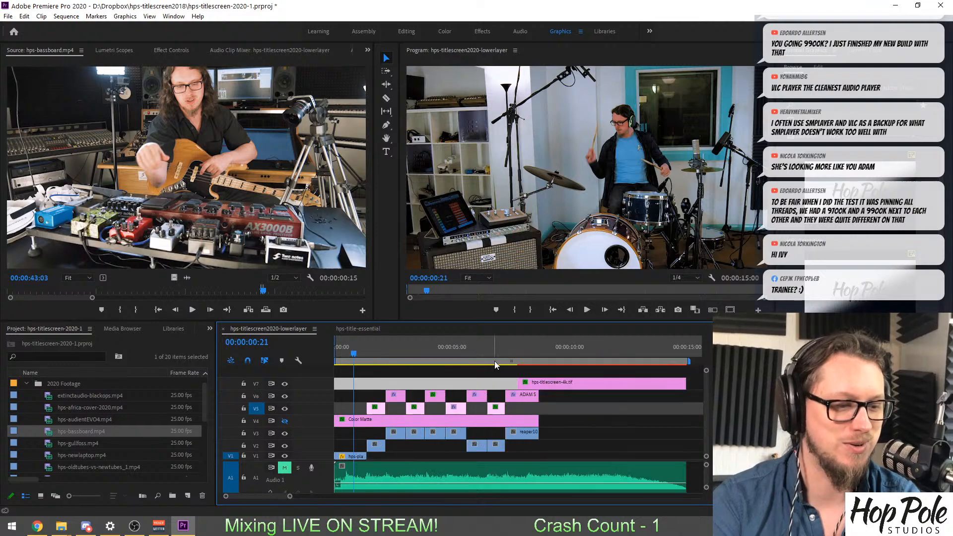
key("space")
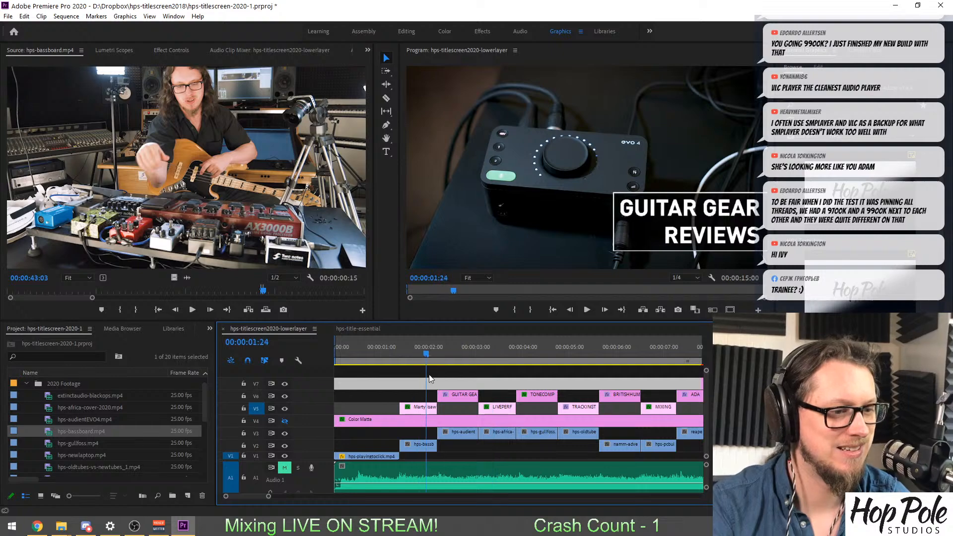
left_click_drag(429, 375, 364, 390)
Switch to File Explorer and go back to the Uploads folder on the Game Drive Xbox (F:) drive.
left_click(61, 526)
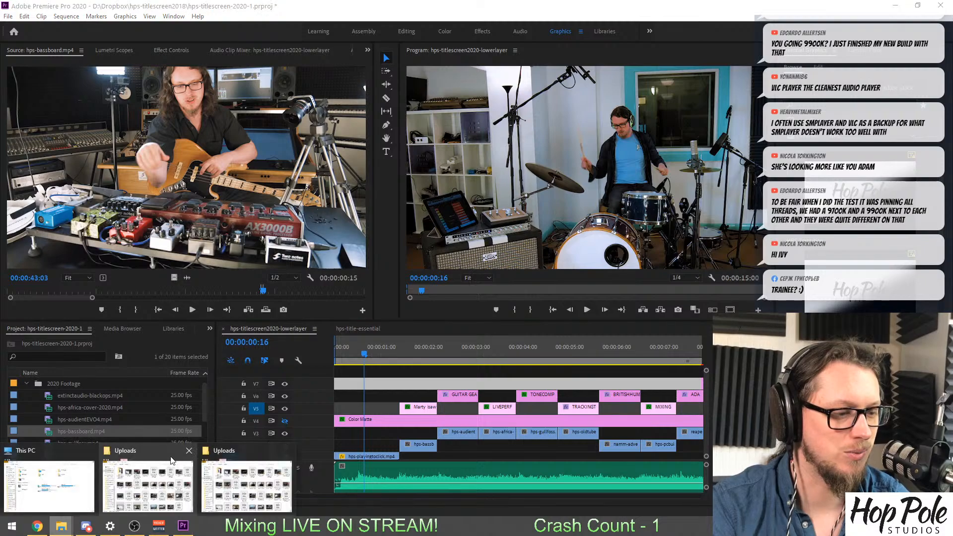
mouse_move(172, 476)
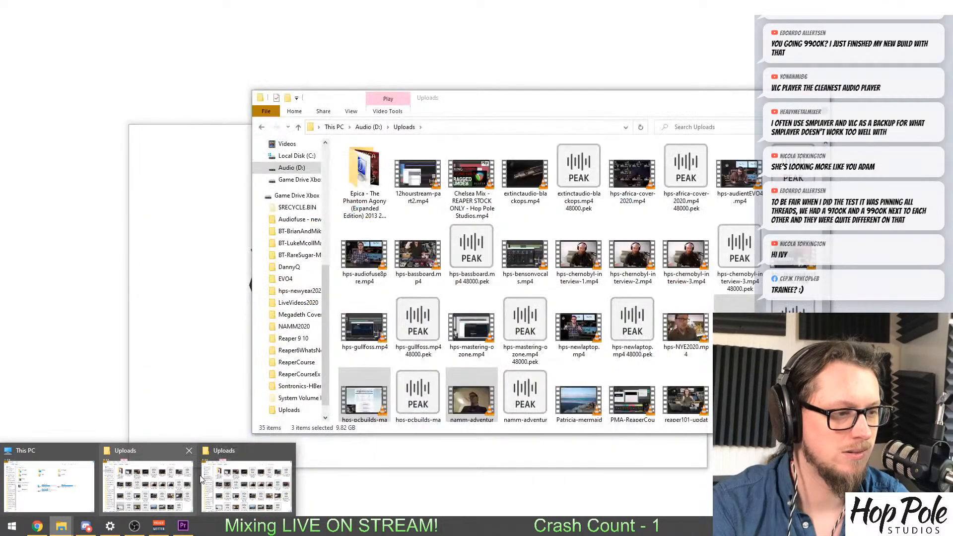
left_click(201, 478)
left_click(138, 162)
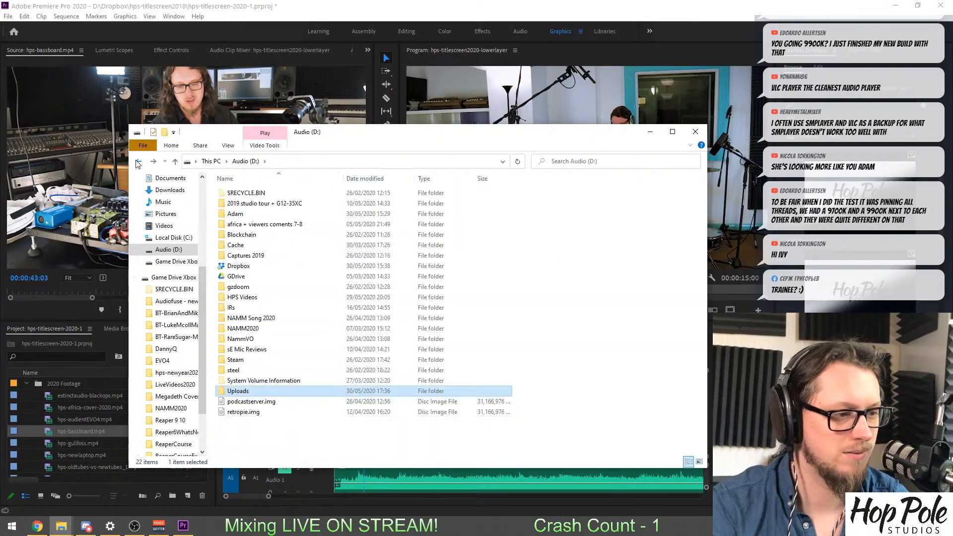
left_click(137, 163)
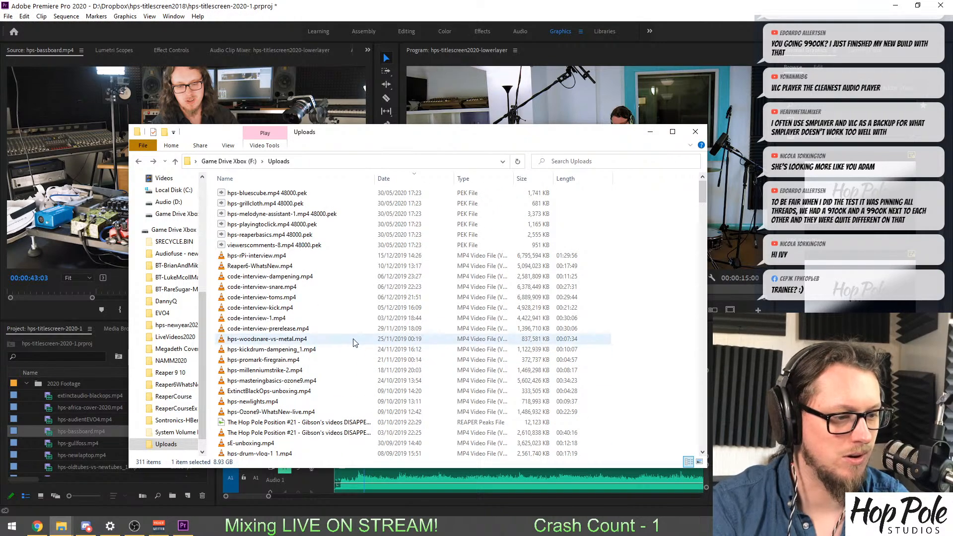
Look through the Uploads folder on the Game Drive Xbox (F:) drive for older footage and select hps-revvG4-demo_1.mp4.
scroll(354, 342, "down", 6)
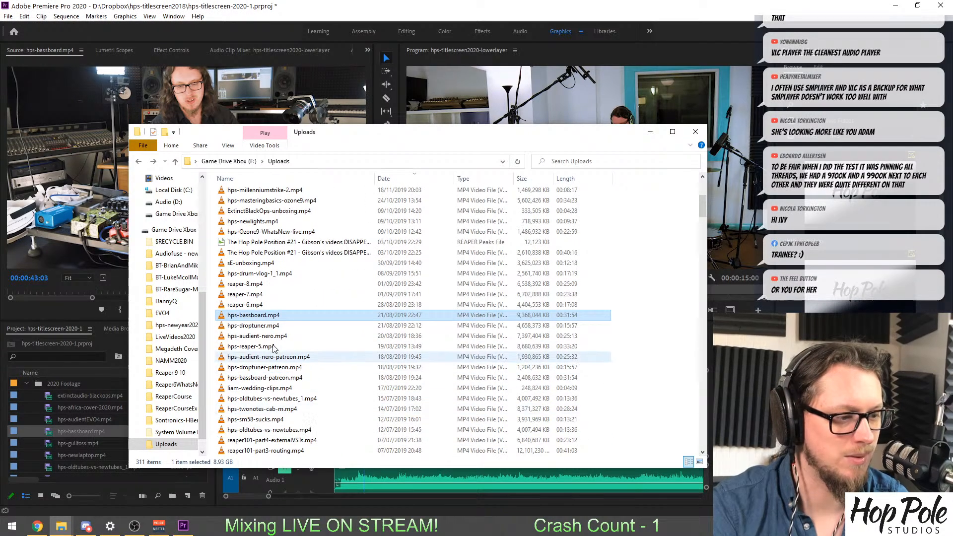
scroll(272, 349, "down", 1)
scroll(284, 355, "down", 1)
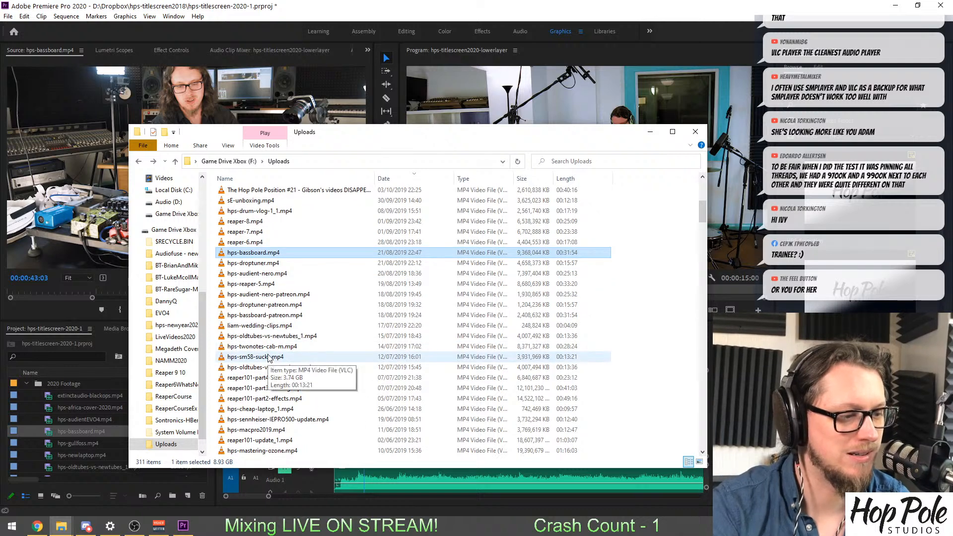
scroll(262, 327, "down", 1)
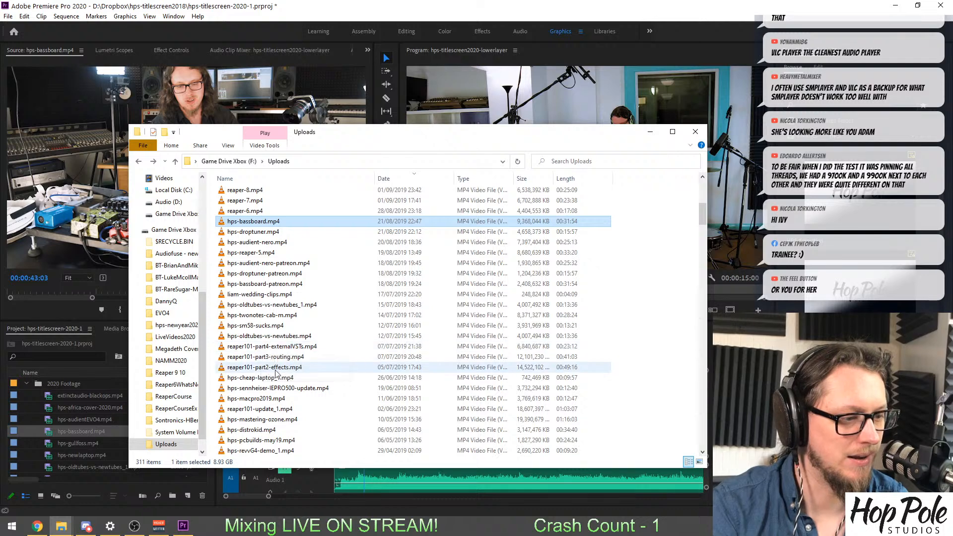
scroll(323, 367, "down", 1)
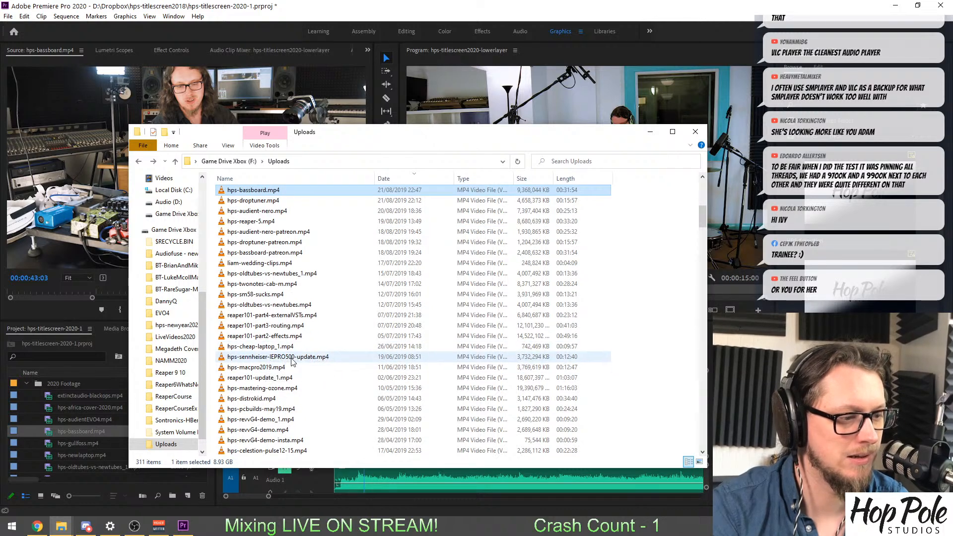
scroll(281, 349, "down", 1)
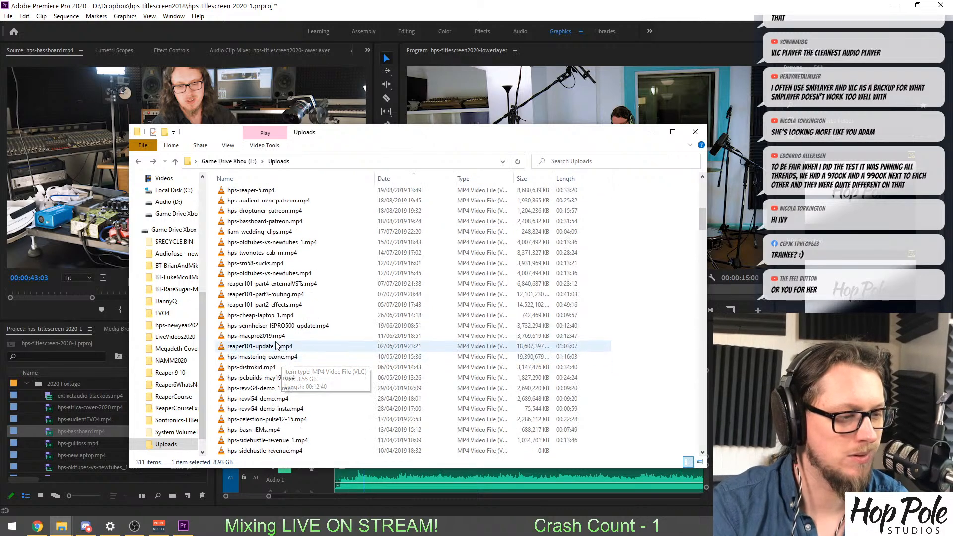
scroll(278, 337, "down", 1)
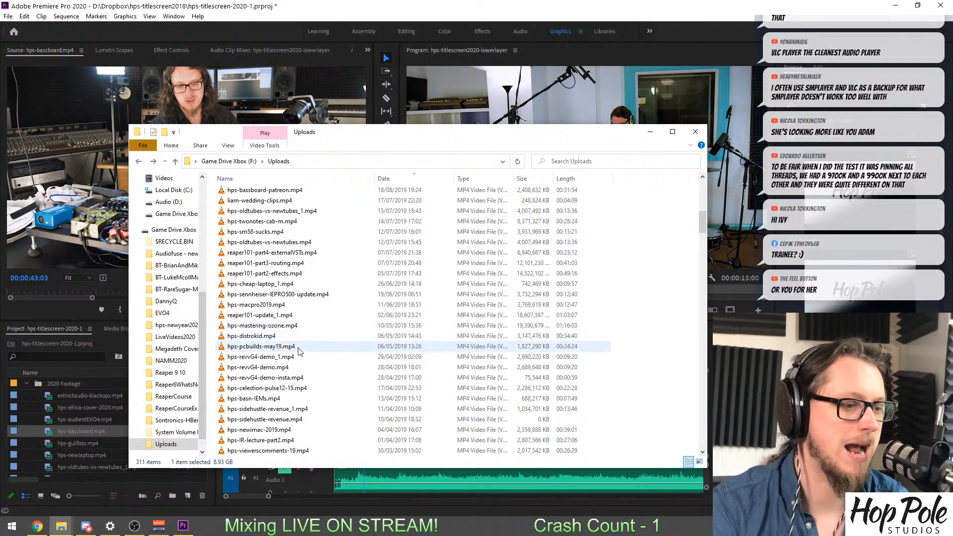
scroll(279, 347, "down", 1)
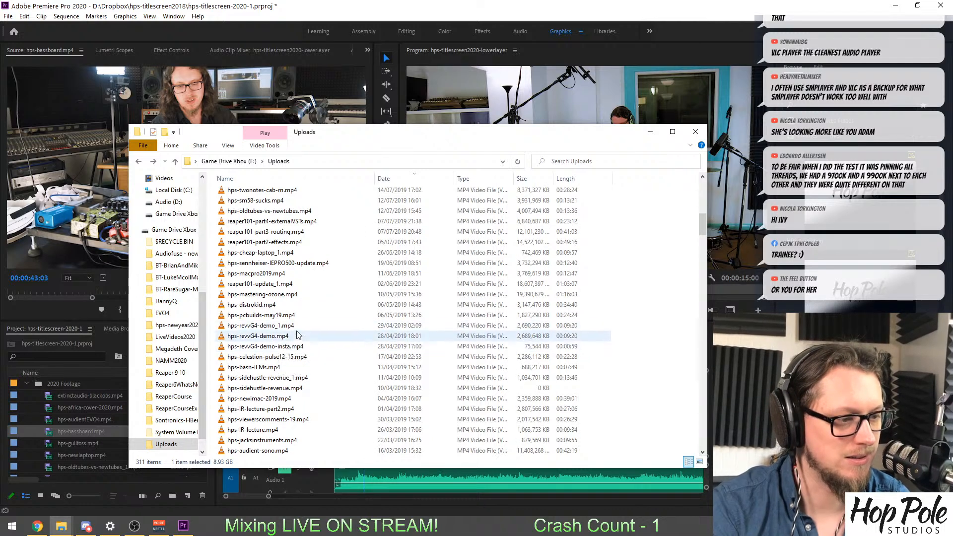
left_click(271, 326)
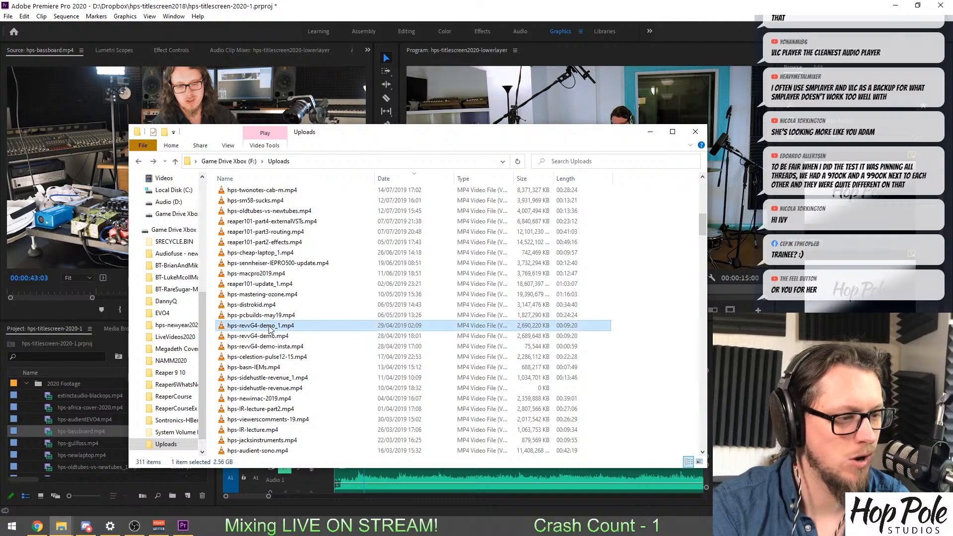
Preview hps-revvG4-demo_1.mp4 in VLC at the bass-playing shot around 00:15 and close the player.
double_click(270, 327)
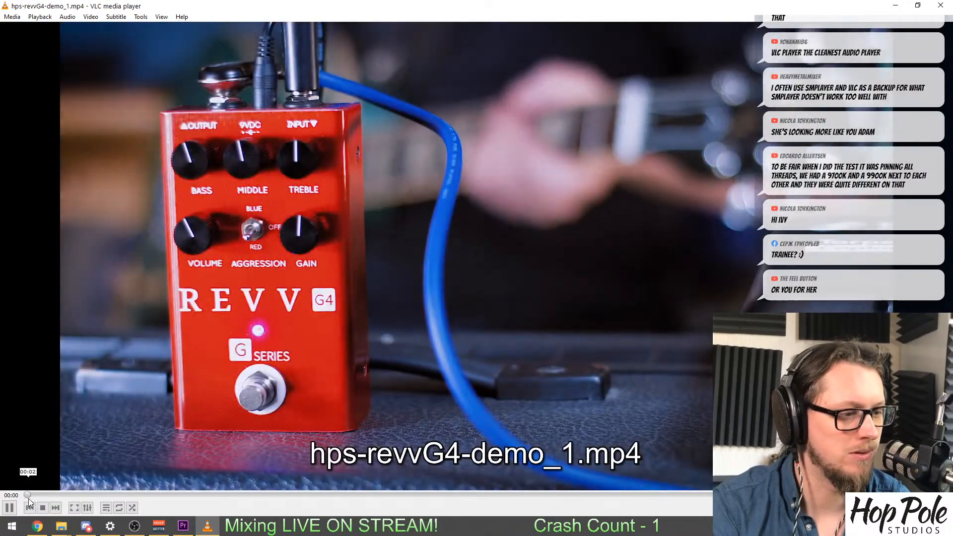
mouse_move(32, 496)
left_mouse_down()
mouse_move(61, 497)
mouse_move(49, 499)
left_mouse_up()
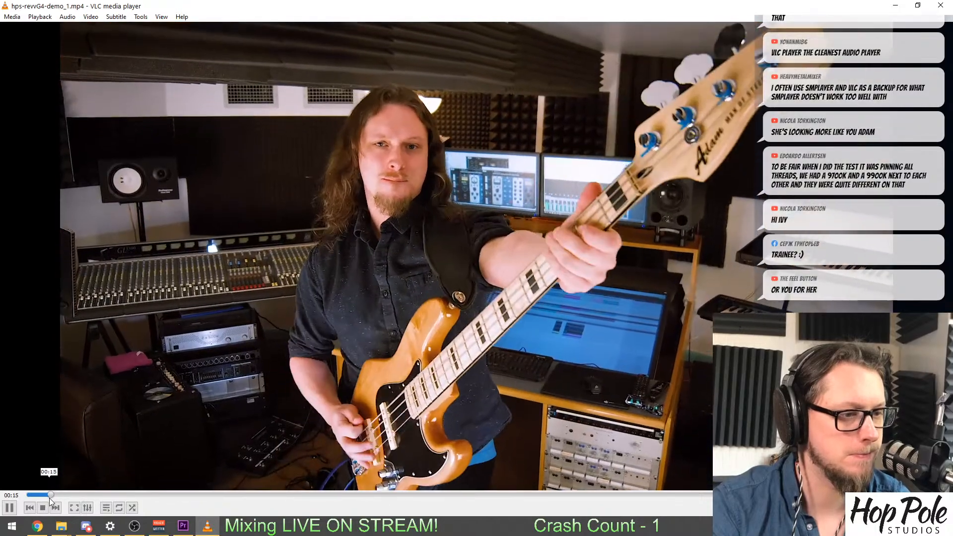
key("space")
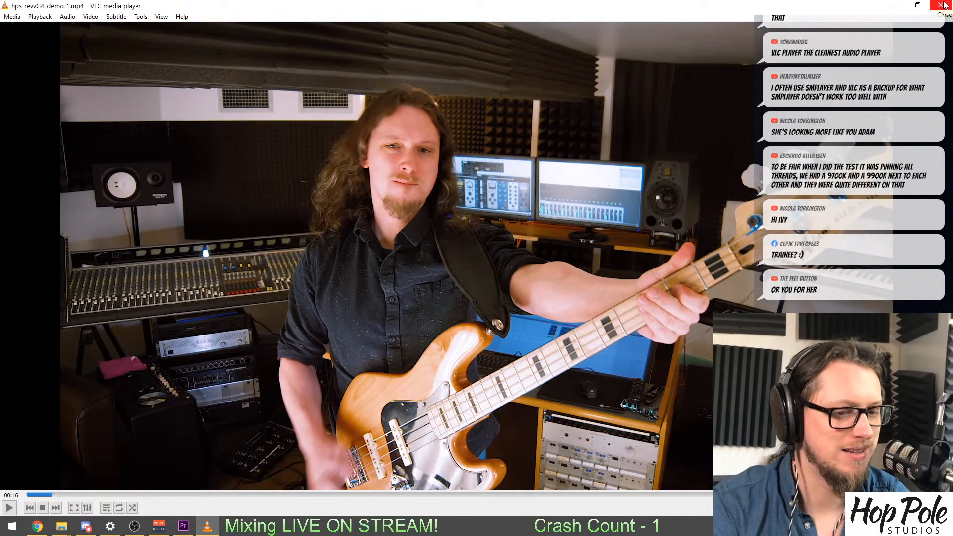
left_click(941, 6)
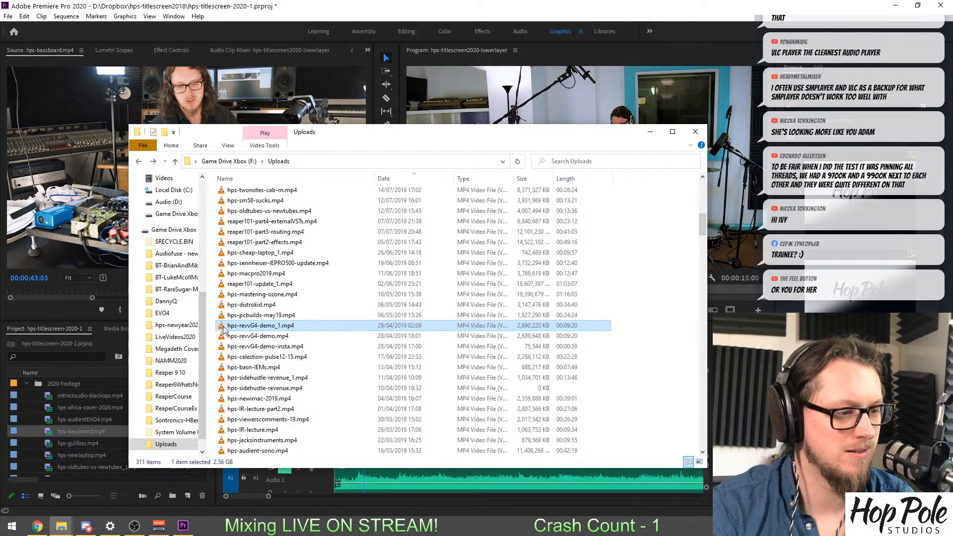
Copy hps-revvG4-demo_1.mp4 into the Uploads folder on the Audio (D:) drive.
left_click(139, 162)
left_click(138, 163)
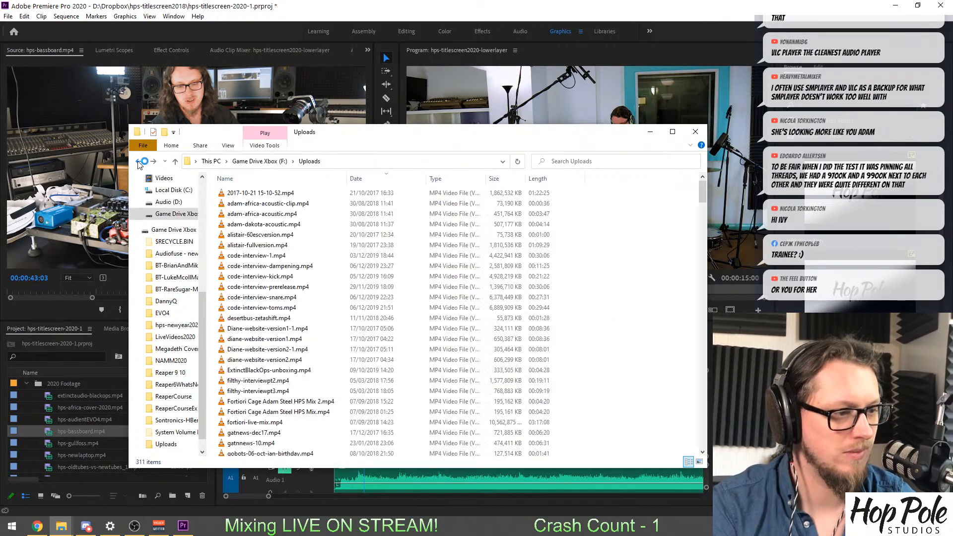
scroll(159, 274, "up", 2)
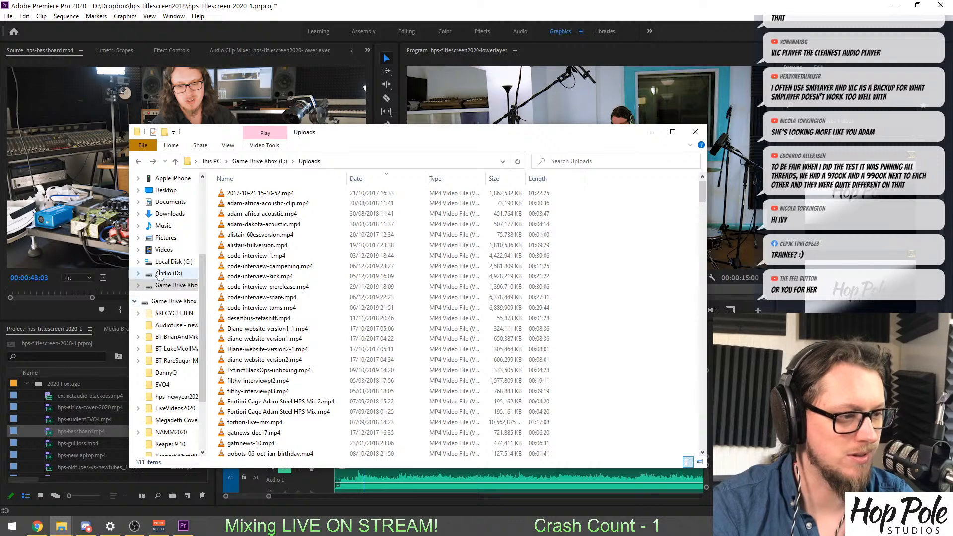
left_click(159, 275)
double_click(238, 392)
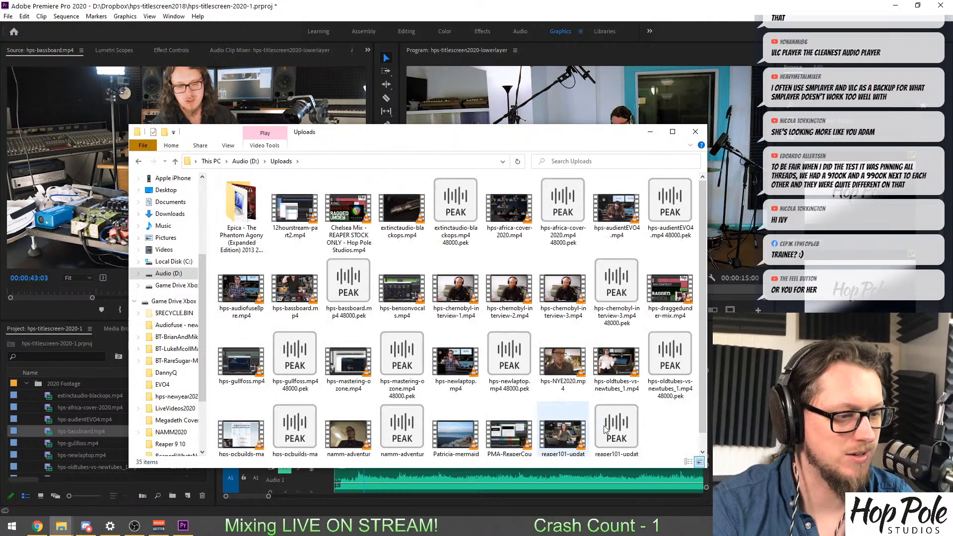
key("ctrl+v")
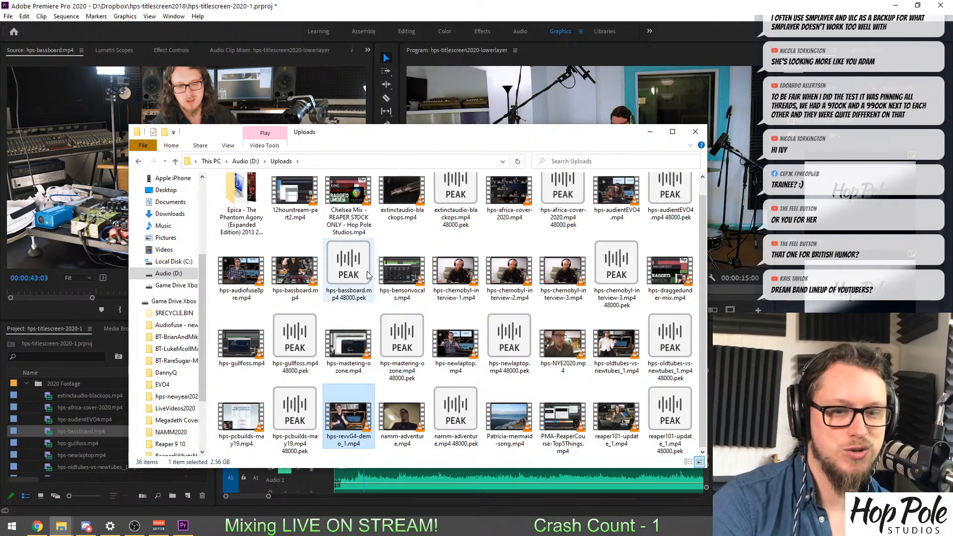
Import hps-revvG4-demo_1.mp4 from File Explorer into the 2020 Footage bin of the Premiere Pro project.
left_click_drag(423, 133, 549, 116)
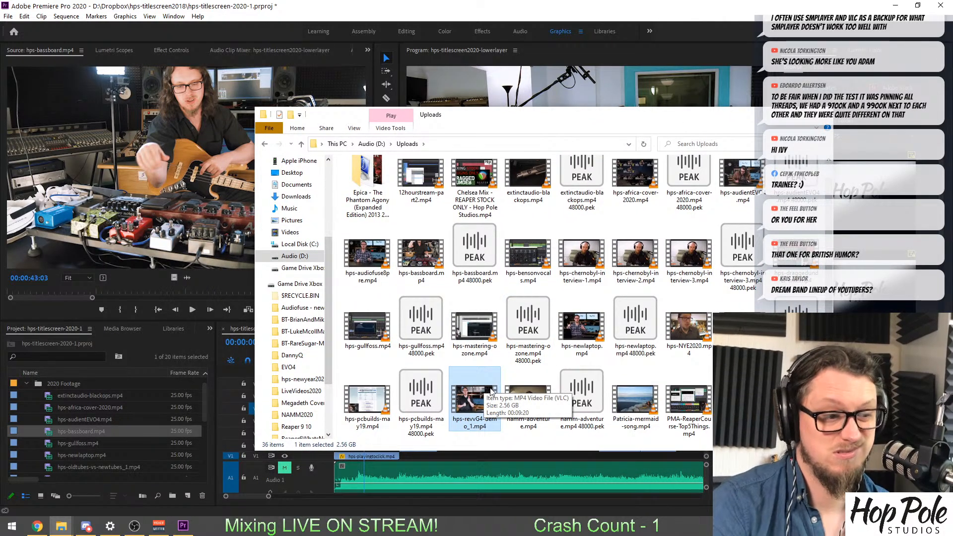
left_click_drag(490, 391, 203, 387)
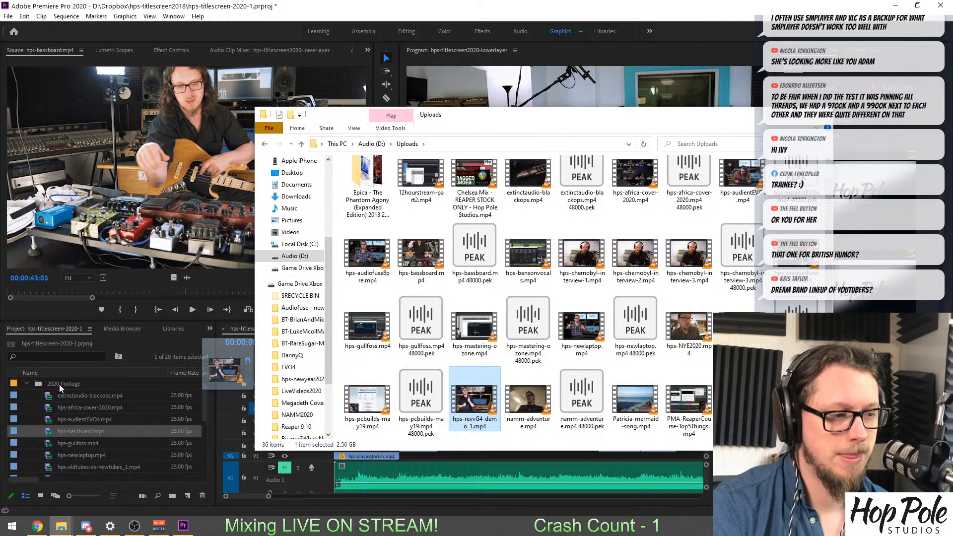
left_click_drag(58, 384, 57, 385)
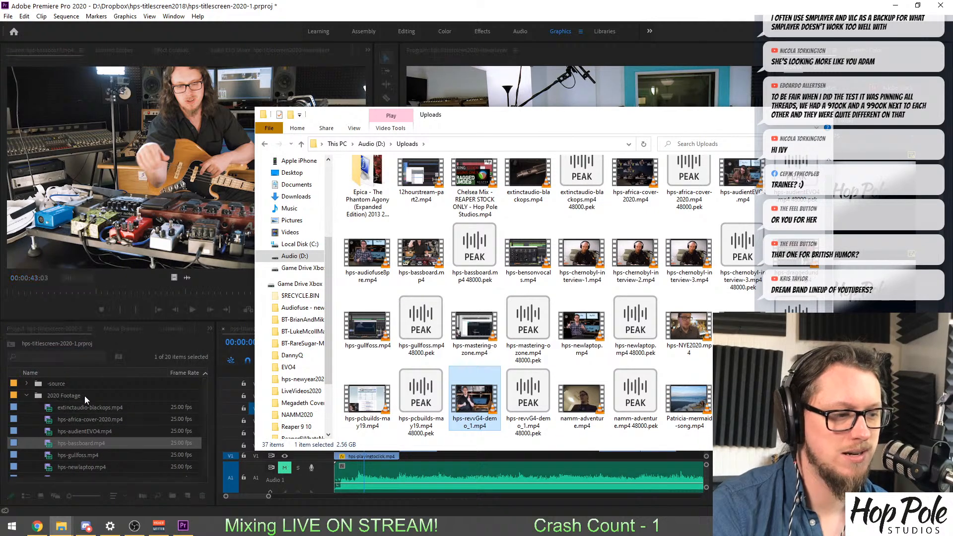
Load hps-revvG4-demo_1.mp4 for source viewing and locate the bass-playing shot around 00:00:43:20.
double_click(51, 467)
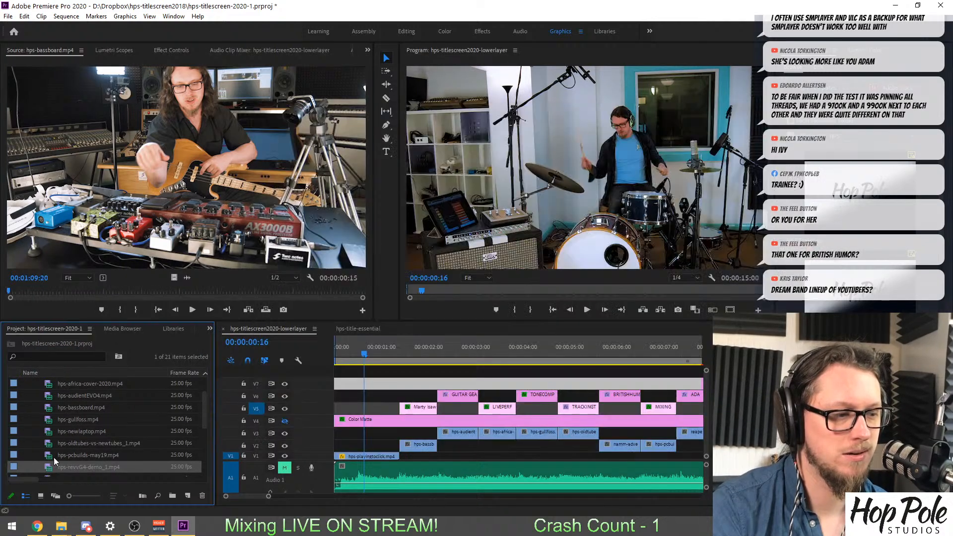
left_click_drag(10, 294, 14, 293)
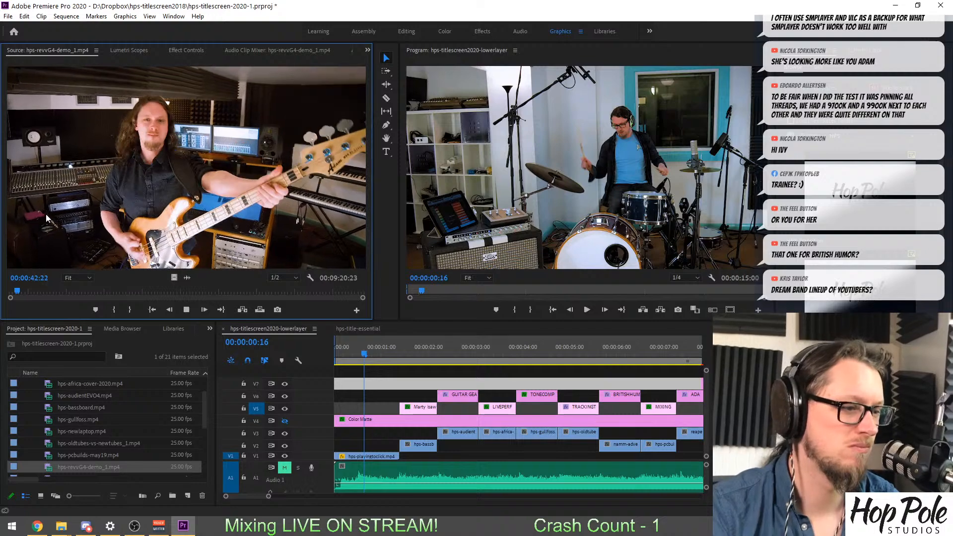
key("space")
mouse_move(362, 298)
left_mouse_down()
mouse_move(82, 298)
mouse_move(103, 296)
left_mouse_up()
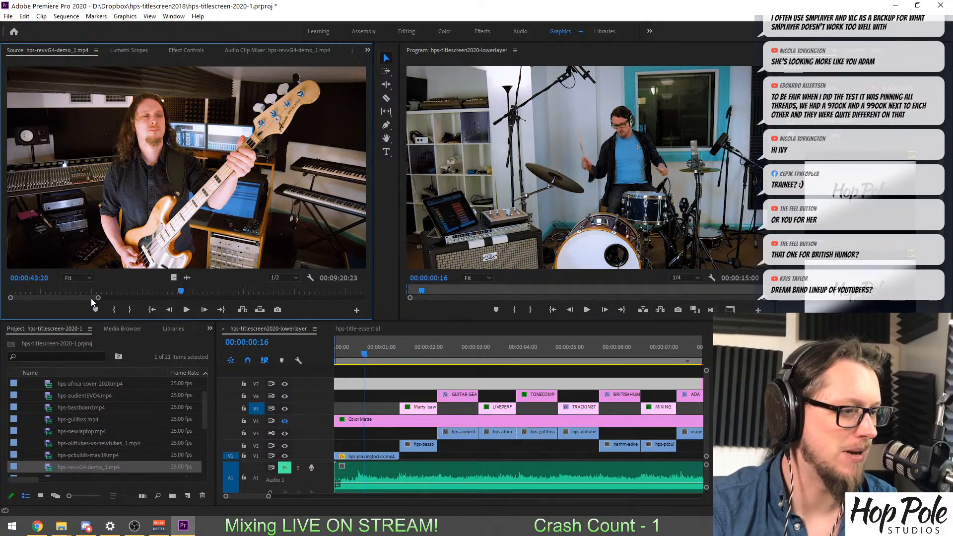
Mark the bass-playing shot up to 00:00:43:19 and place its video on V3 at the sequence start, trimmed to end where the first title begins.
left_click_drag(179, 290, 334, 439)
key("i")
key("o")
left_click_drag(414, 432, 399, 431)
Unmute the Audio 1 track and play back the opening of the sequence with the new bass shot.
key("space")
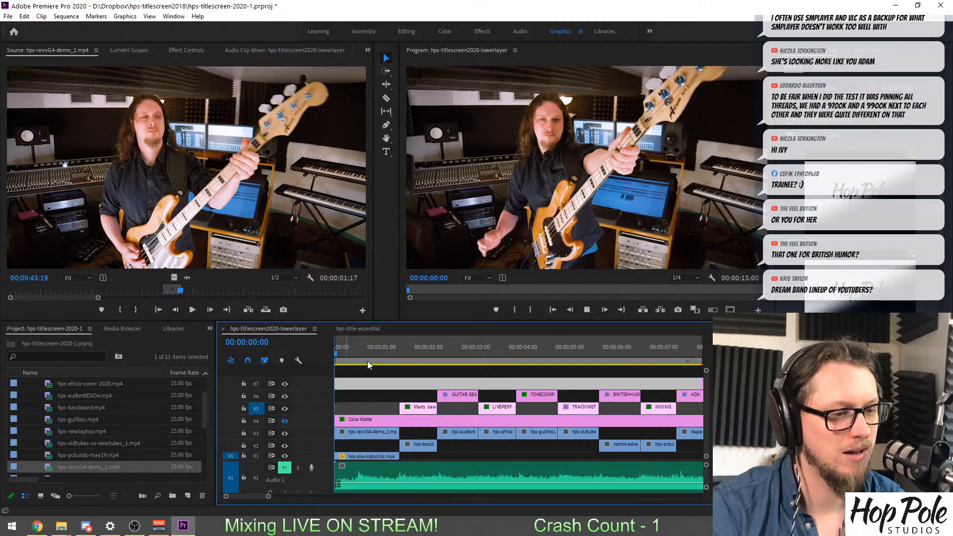
key("space")
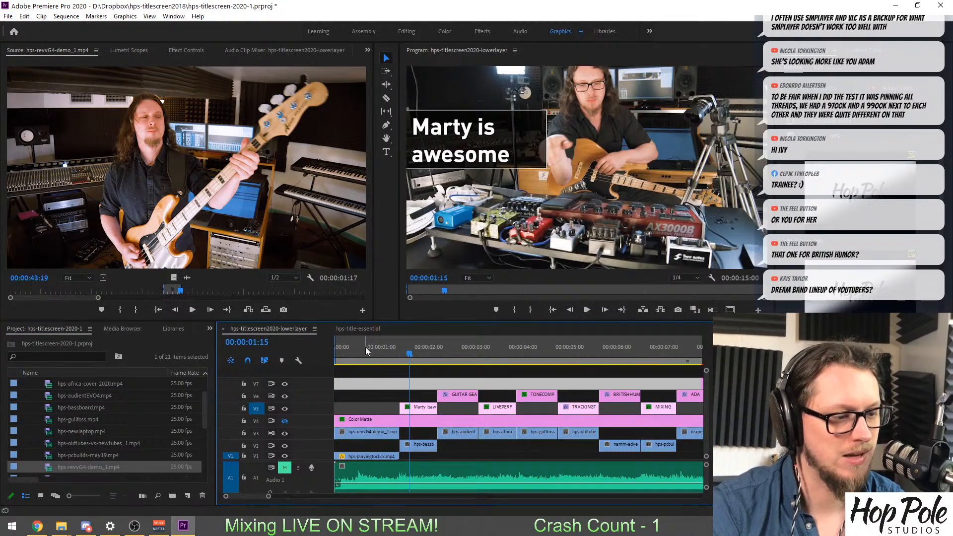
left_click_drag(365, 347, 332, 348)
left_click(283, 468)
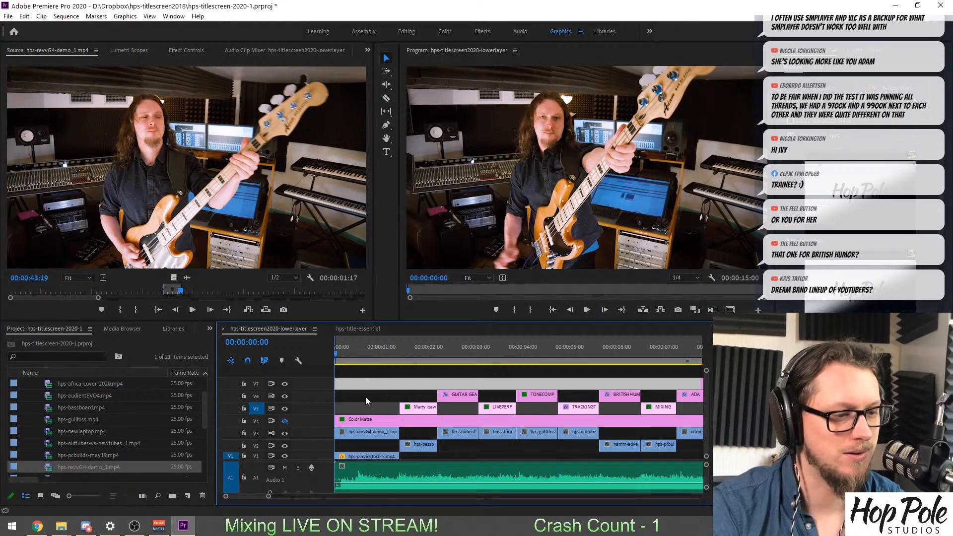
key("space")
Replay the opening up to 00:00:01:01 and slip the hps-revvG4-demo_1.mp4 clip on V3 to slightly earlier footage.
key("space")
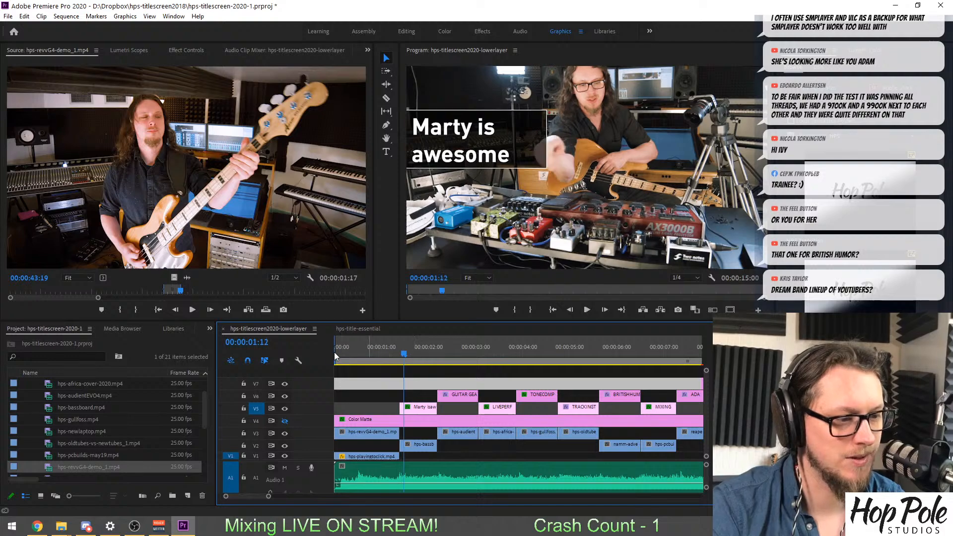
left_click(335, 350)
key("equal")
key("equal")
key("space")
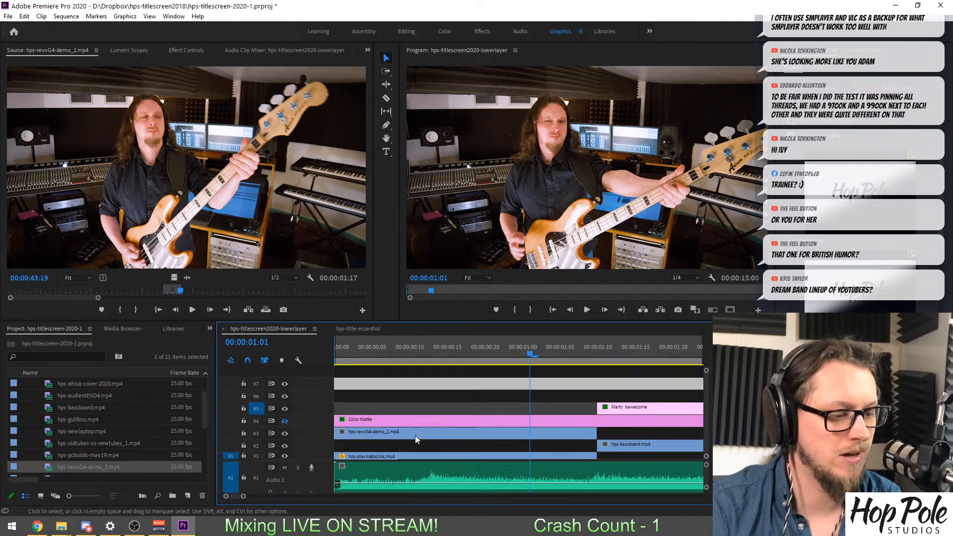
key("y")
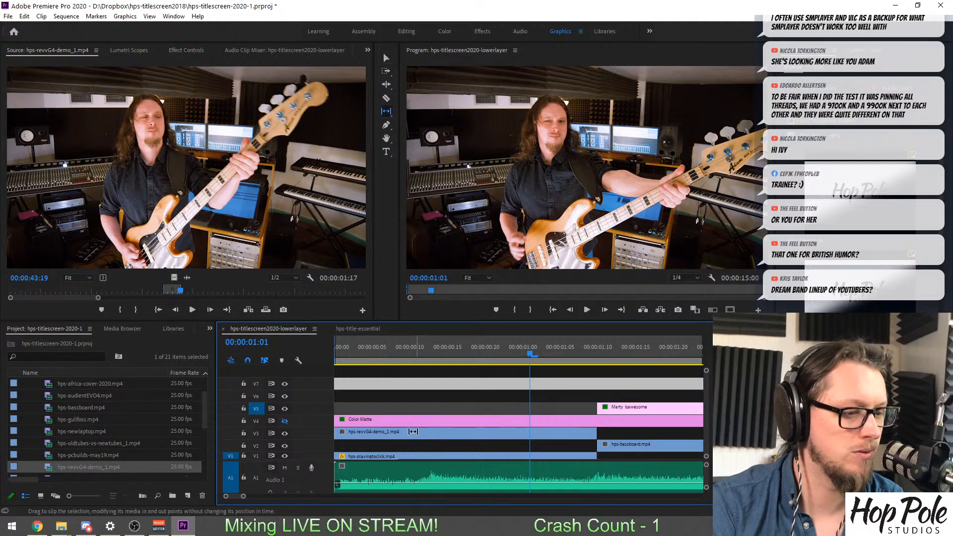
left_click_drag(415, 433, 439, 433)
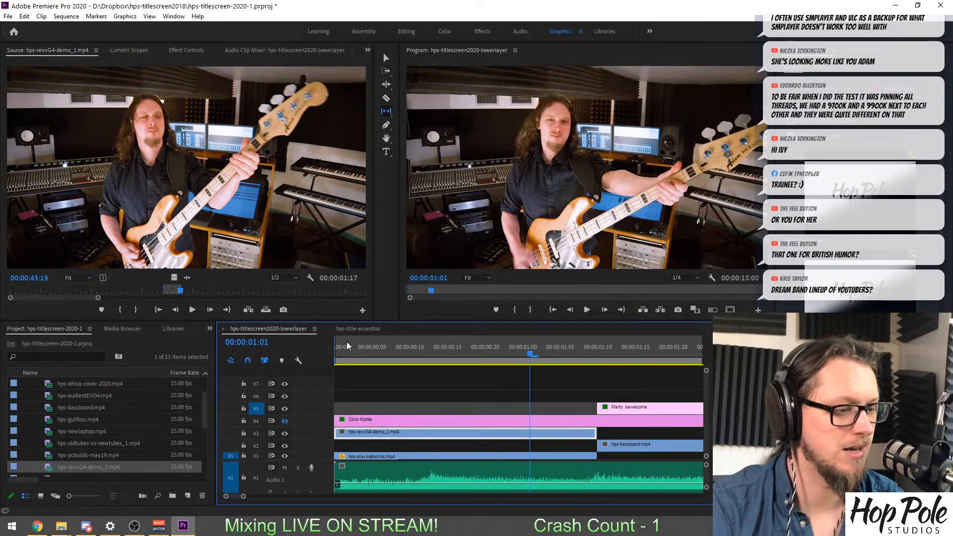
Review the slipped bass shot against the music and slip it slightly earlier again with the playhead at 00:00:00:12.
key("Home")
key("space")
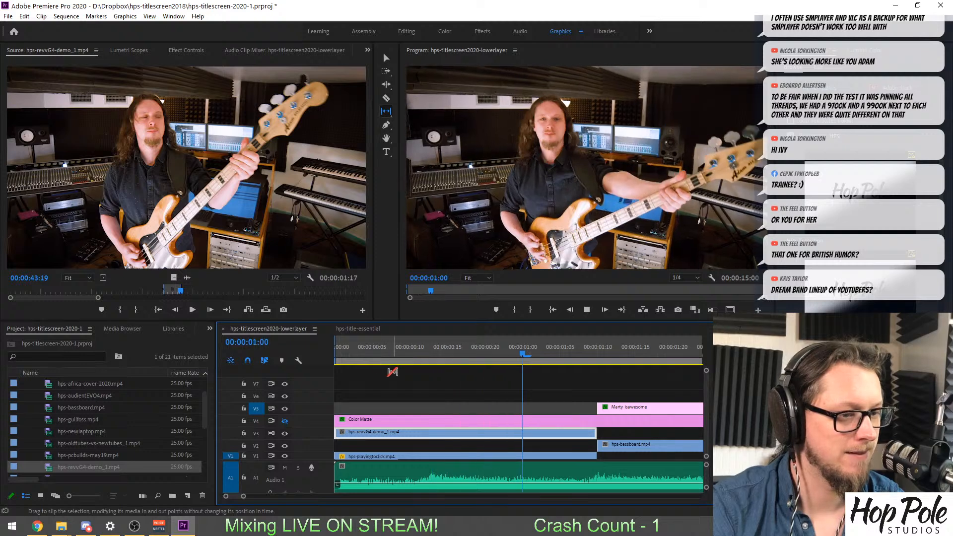
left_click_drag(405, 356, 338, 349)
left_click_drag(379, 359, 420, 365)
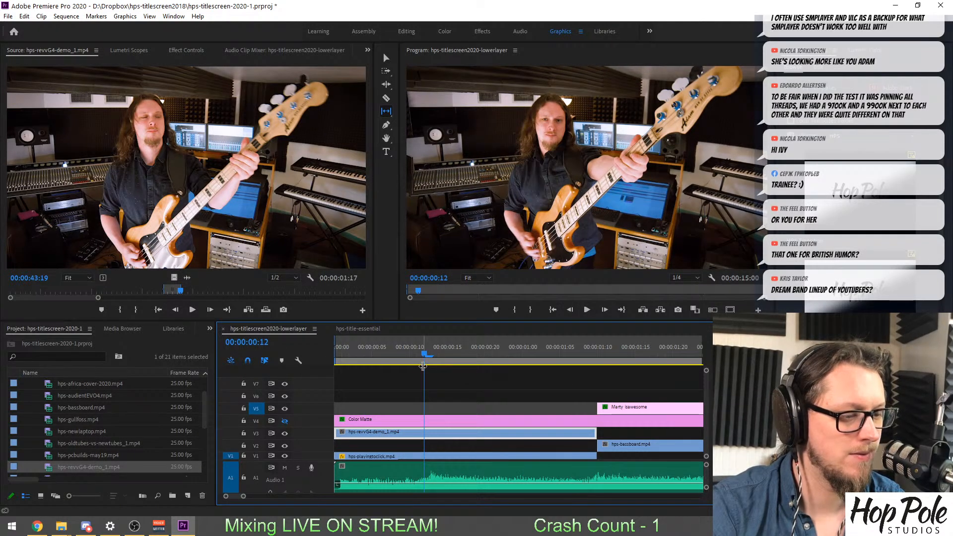
mouse_move(402, 435)
left_mouse_down()
mouse_move(449, 438)
mouse_move(411, 437)
left_mouse_up()
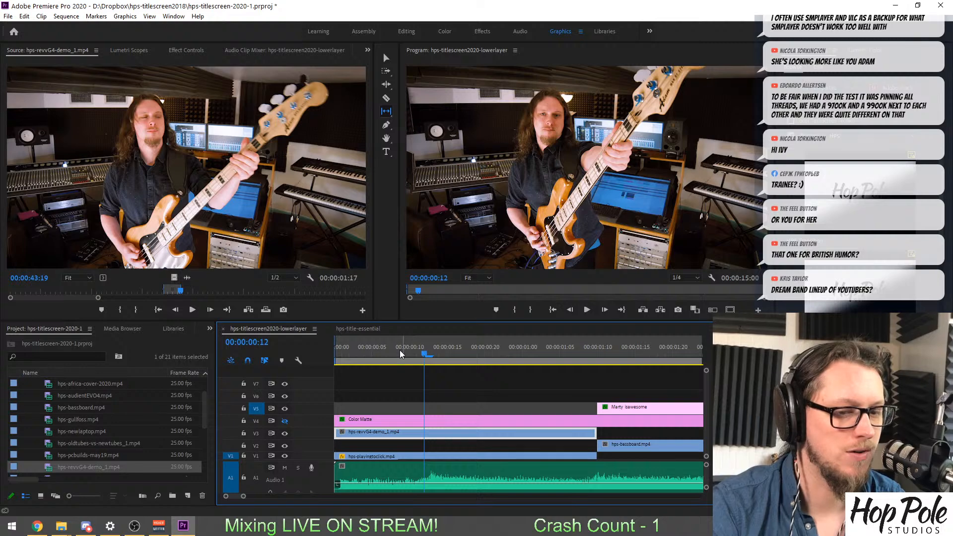
Play back the opening repeatedly from the sequence start to check the bass shot's timing against the music.
key("Home")
key("space")
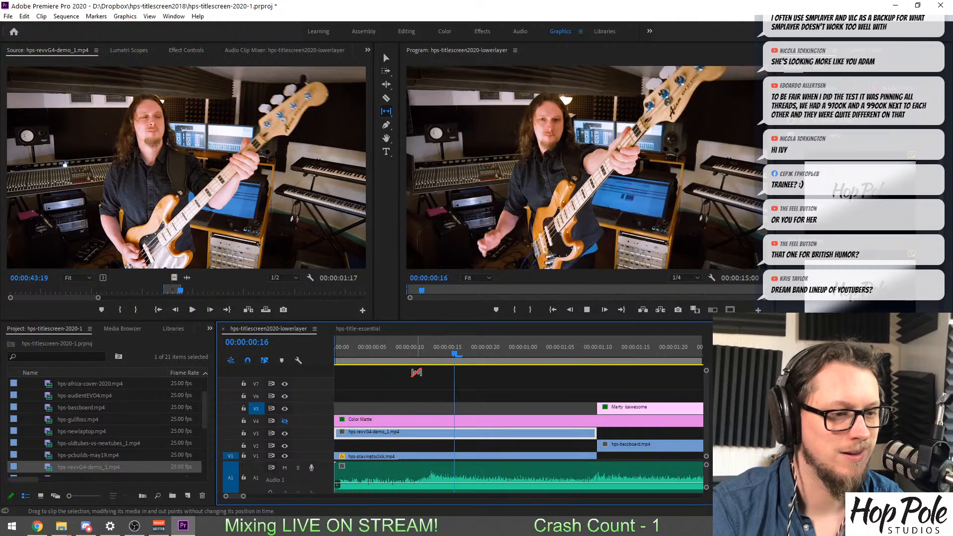
key("Home")
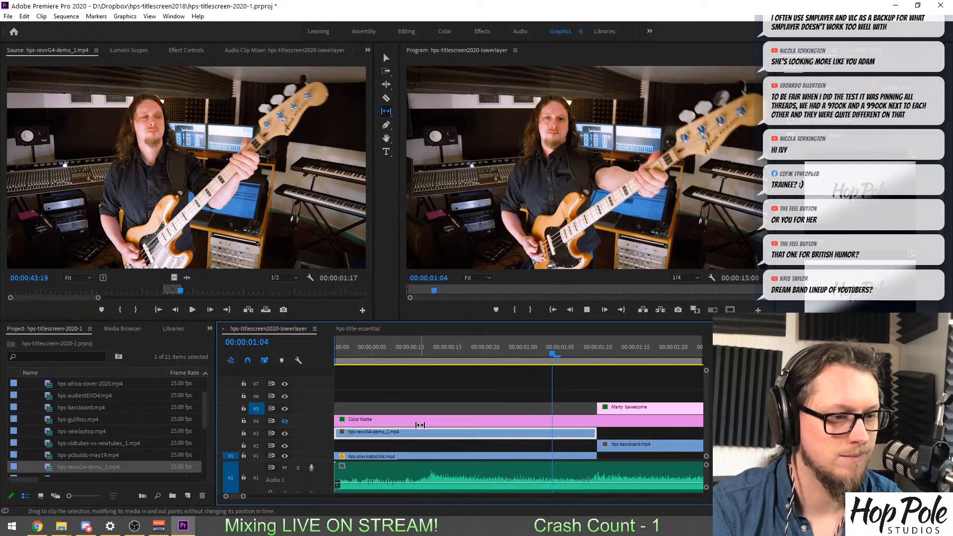
key("space")
left_click(344, 350)
key("space")
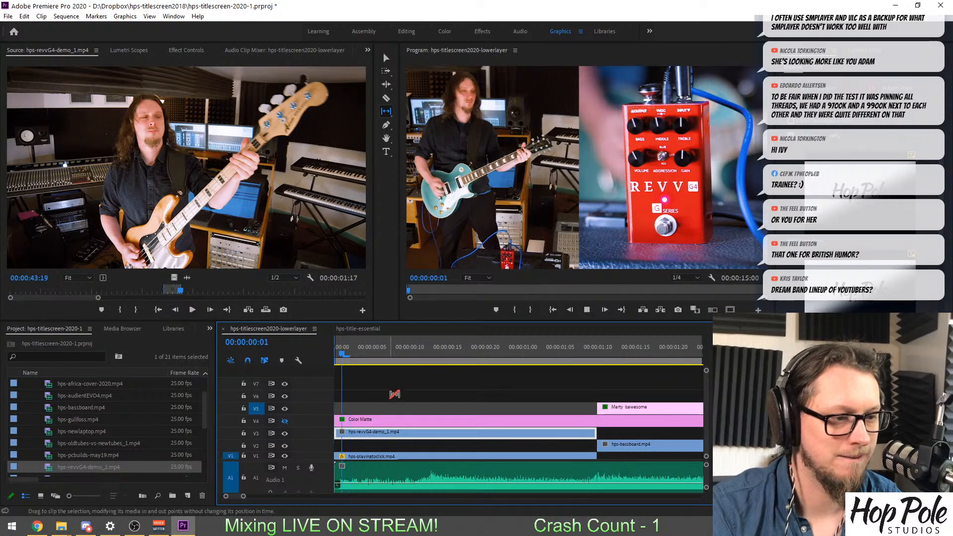
Slip the hps-revvG4-demo_1.mp4 clip on V3 to later footage starting at about 00:00:41:24 and replay the opening from the sequence start.
key("space")
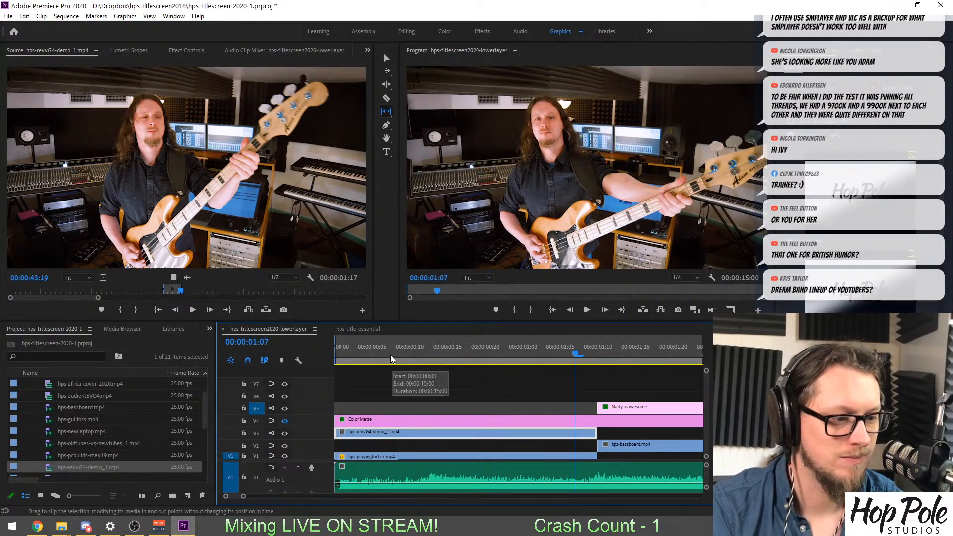
left_click(358, 350)
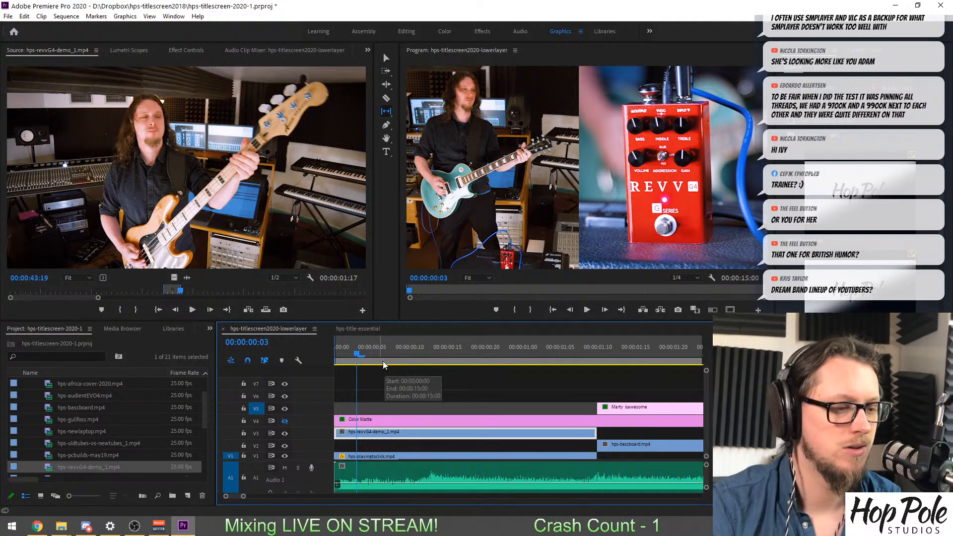
left_click(424, 352)
left_click_drag(566, 438, 485, 442)
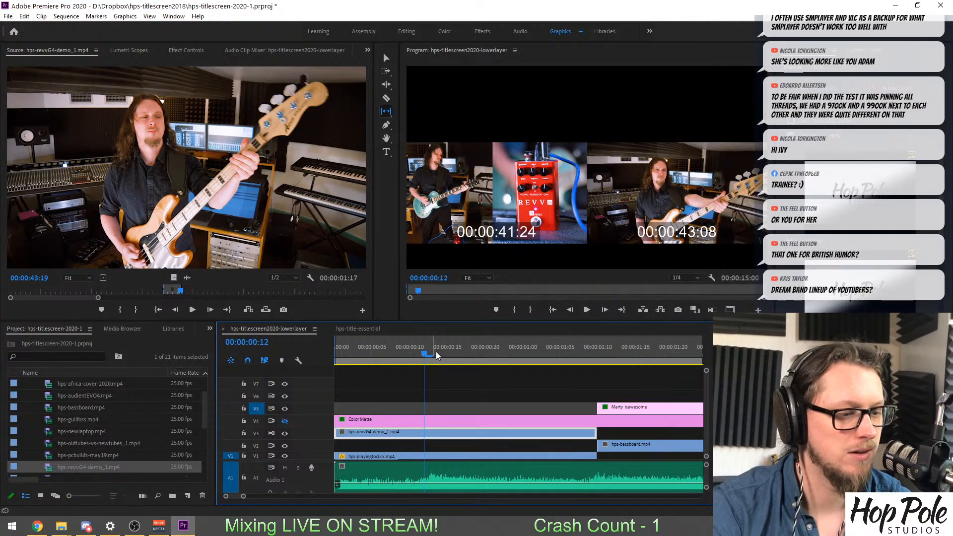
key("Home")
key("space")
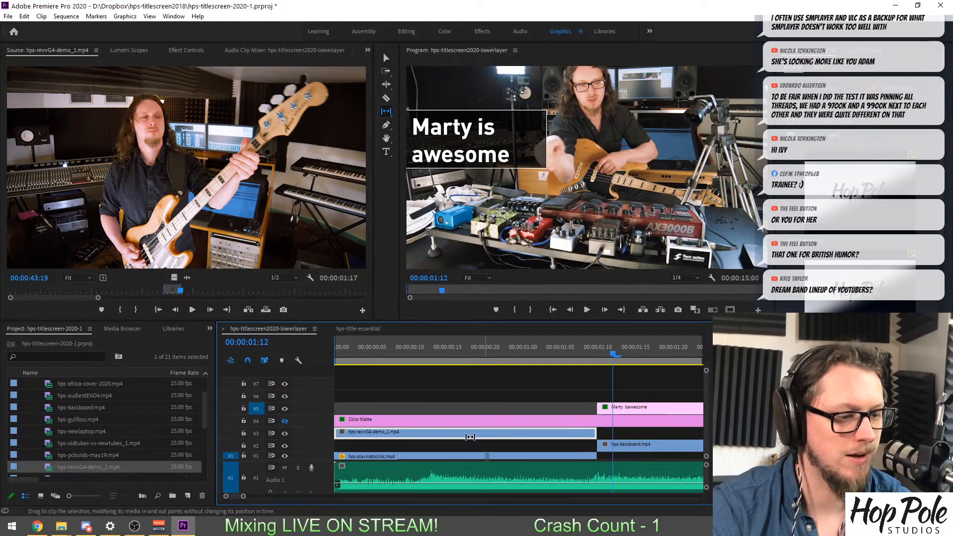
Slip the opening V3 bass clip slightly later two more times, replaying from the sequence start after each adjustment.
left_click_drag(470, 437, 439, 440)
key("Home")
key("space")
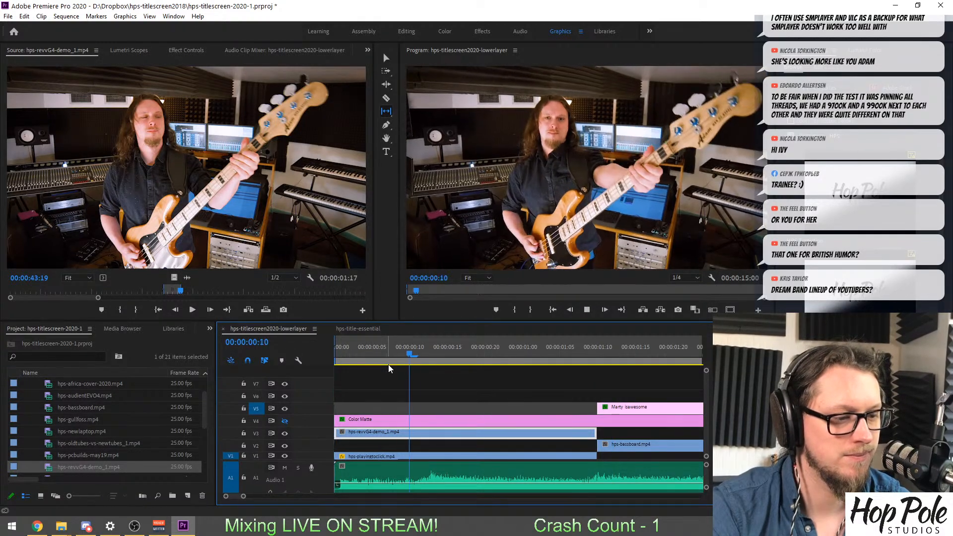
key("space")
left_click_drag(458, 434, 435, 435)
key("Home")
key("space")
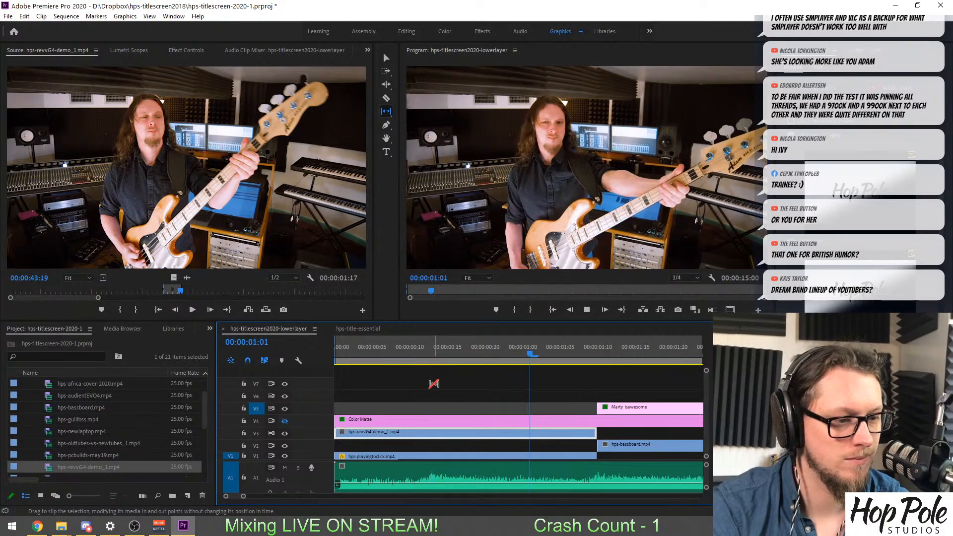
key("space")
Slip the opening V3 clip to footage starting at 00:00:42:10 and play the sequence from its start.
left_click_drag(478, 437, 461, 436)
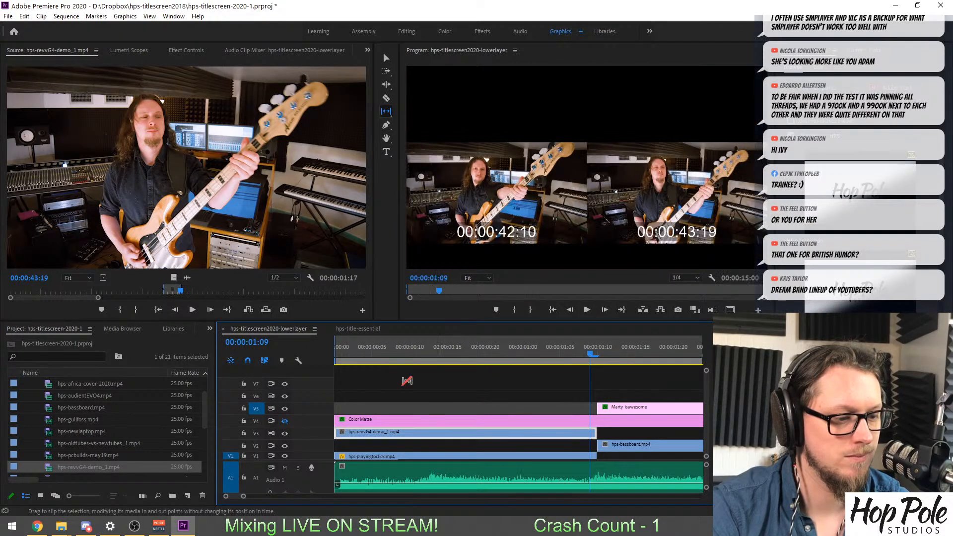
key("Home")
key("space")
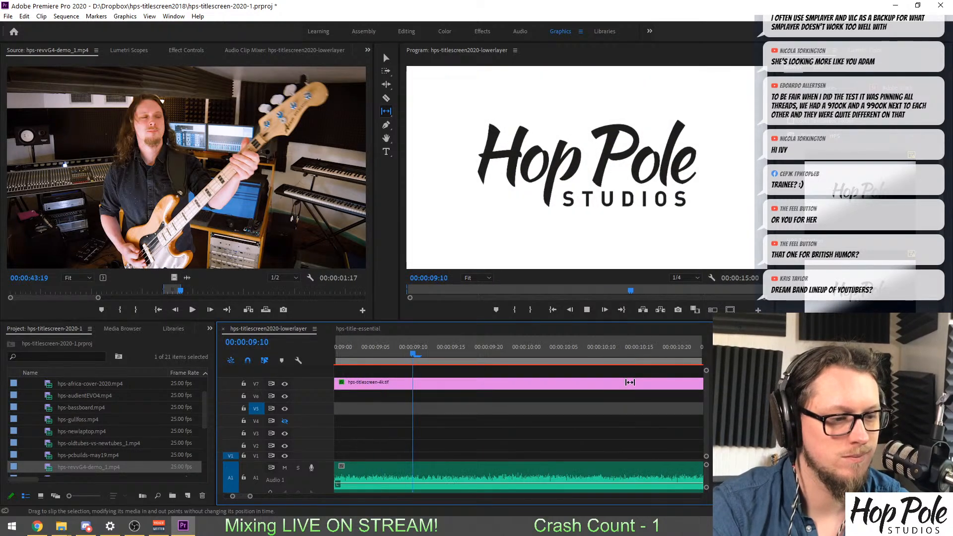
key("minus")
key("minus")
key("minus")
key("minus")
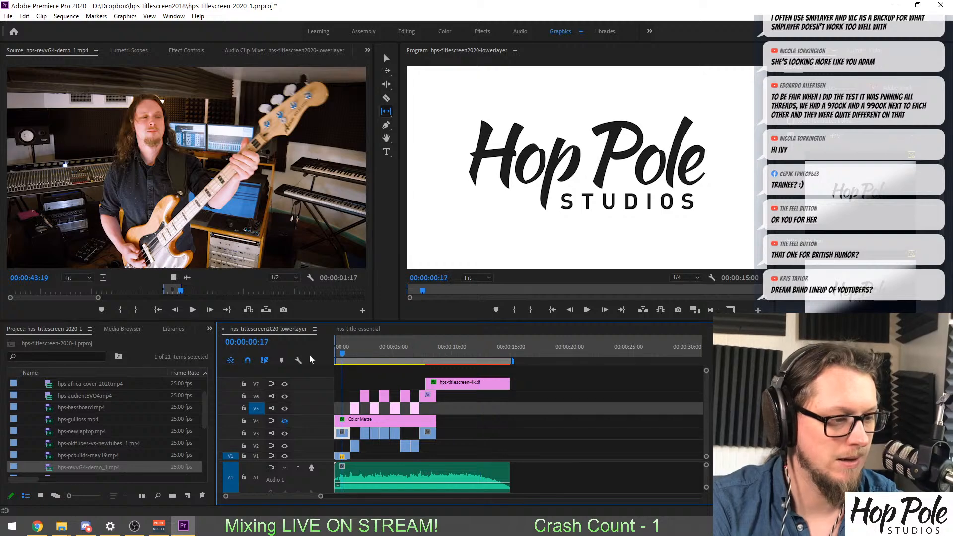
key("space")
key("Home")
key("space")
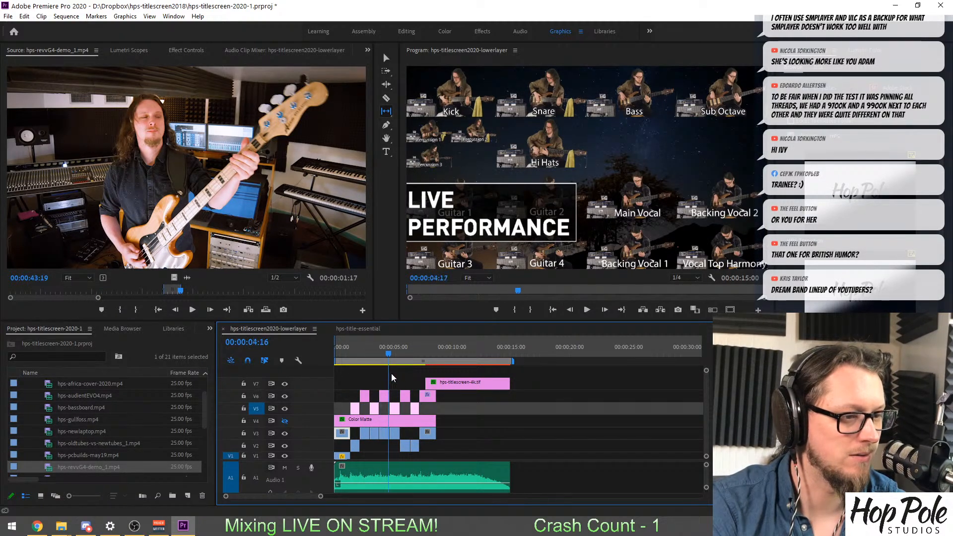
Examine the shots under the LIVE PERFORMANCE and TONE COMPARISON titles and try to save the project.
mouse_move(395, 375)
left_mouse_down()
mouse_move(404, 376)
mouse_move(380, 377)
left_mouse_up()
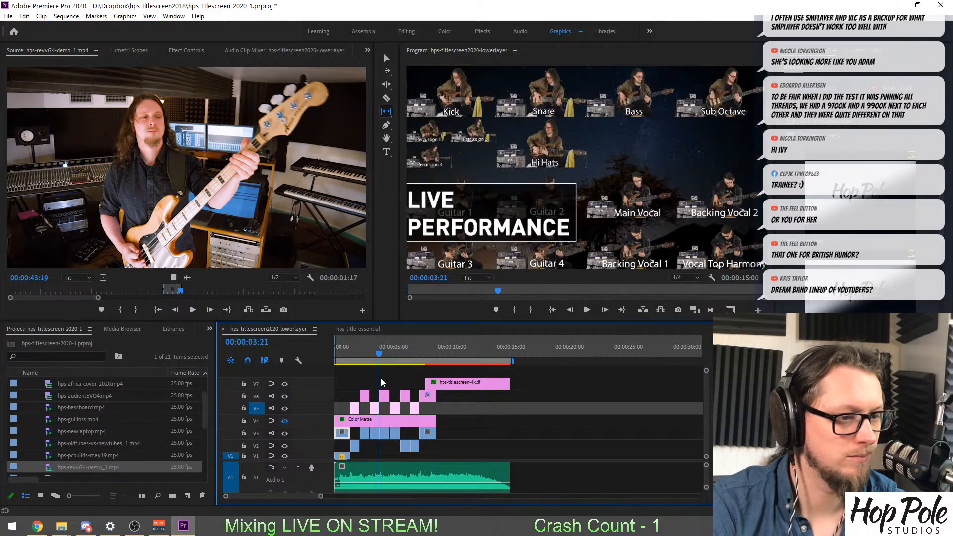
key("=")
key("=")
key("=")
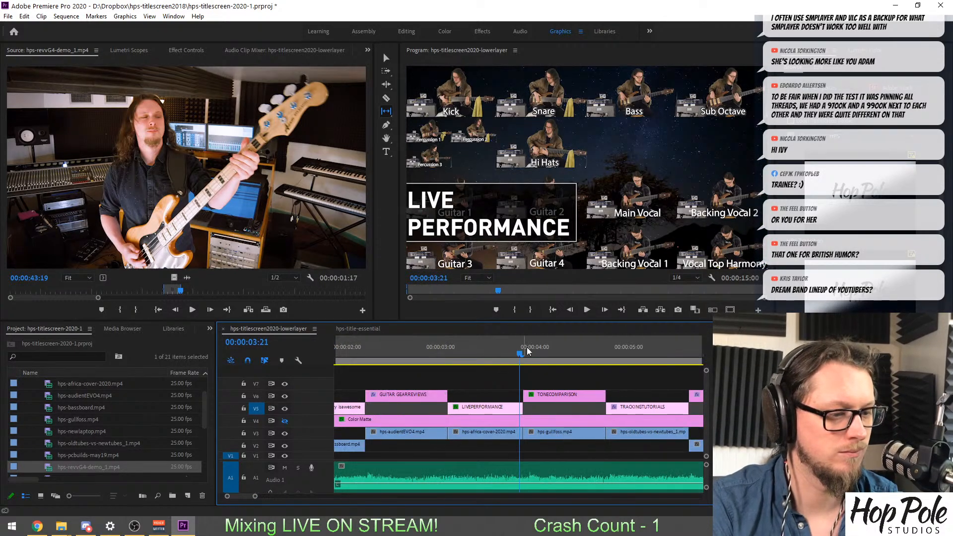
left_click_drag(524, 350, 564, 356)
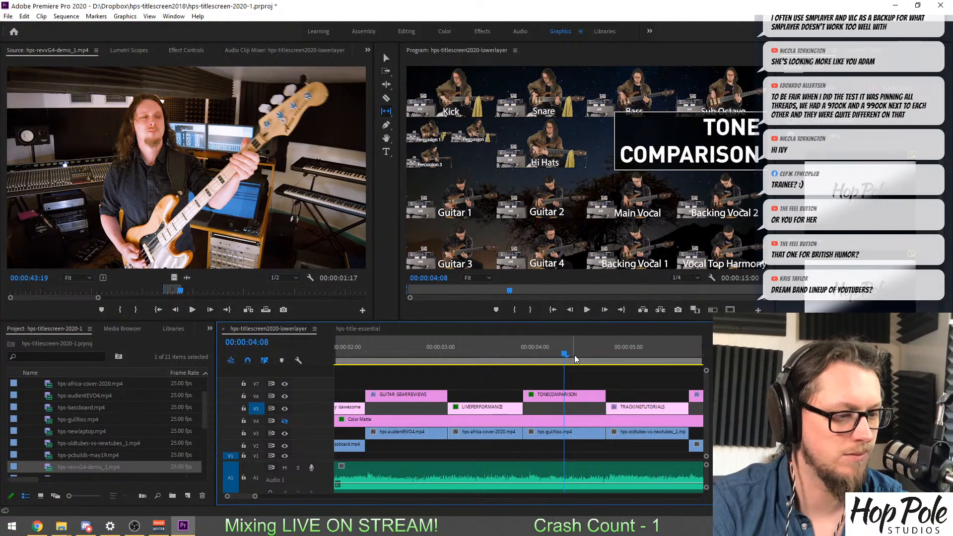
key("ctrl+s")
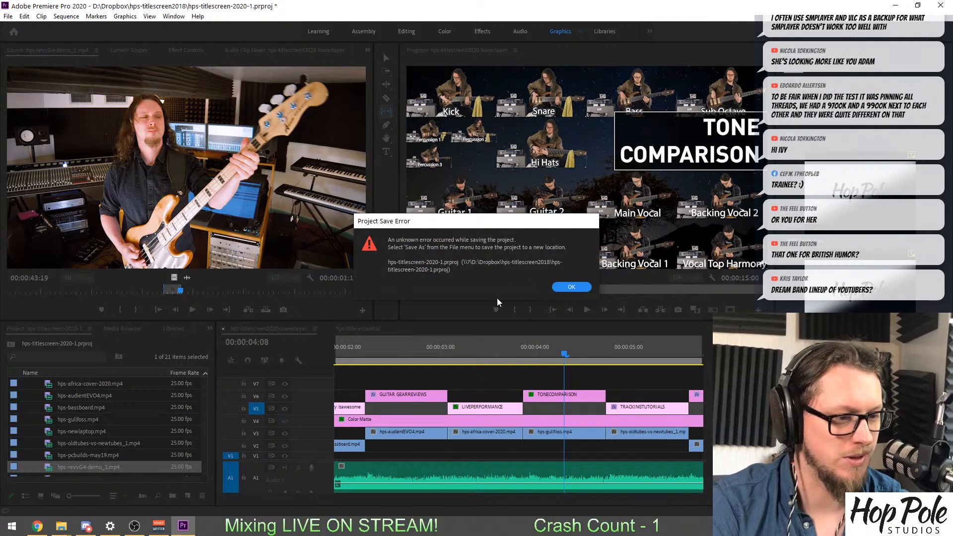
left_click(568, 288)
Delete the hps-gullfoss.mp4 clip on V3 beneath the TONE COMPARISON title.
left_click_drag(499, 352, 536, 351)
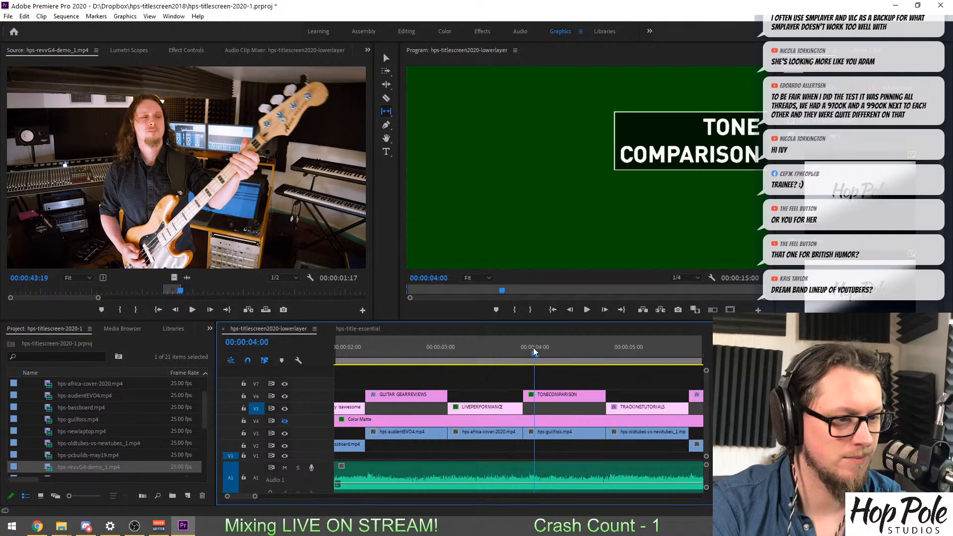
key("v")
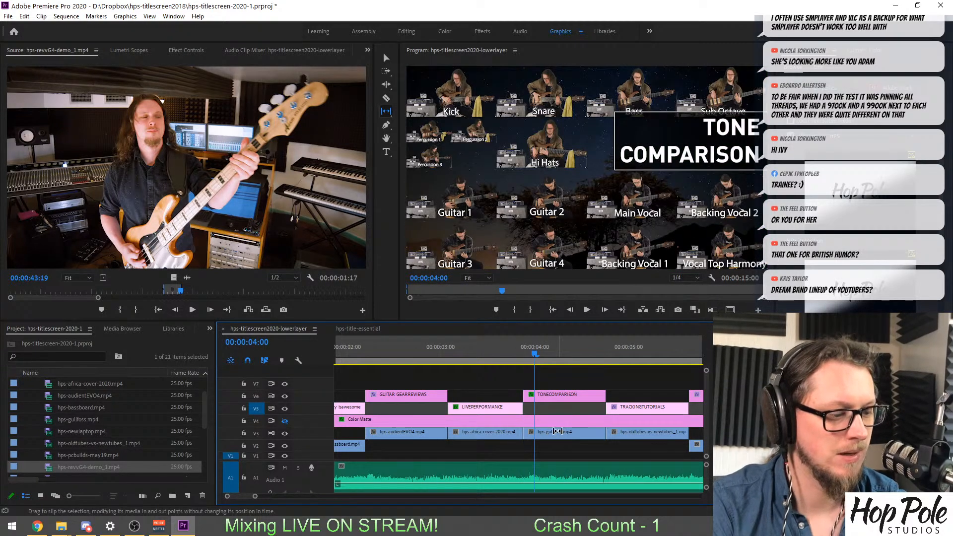
left_click(550, 434)
key("Delete")
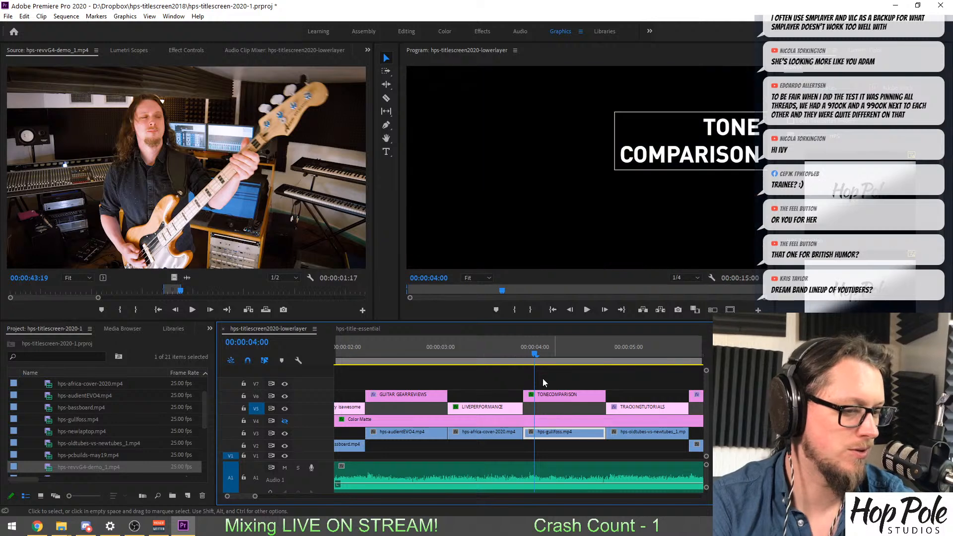
Open reaper101-update_1.mp4 as the source clip and scrub through its first minutes to about 00:01:32:13.
scroll(48, 448, "down", 1)
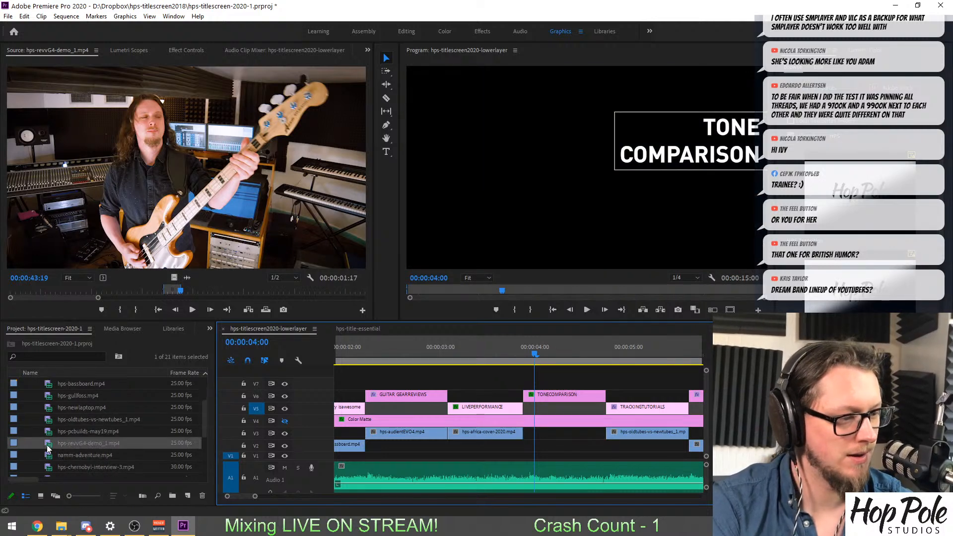
scroll(39, 449, "down", 1)
scroll(47, 456, "down", 1)
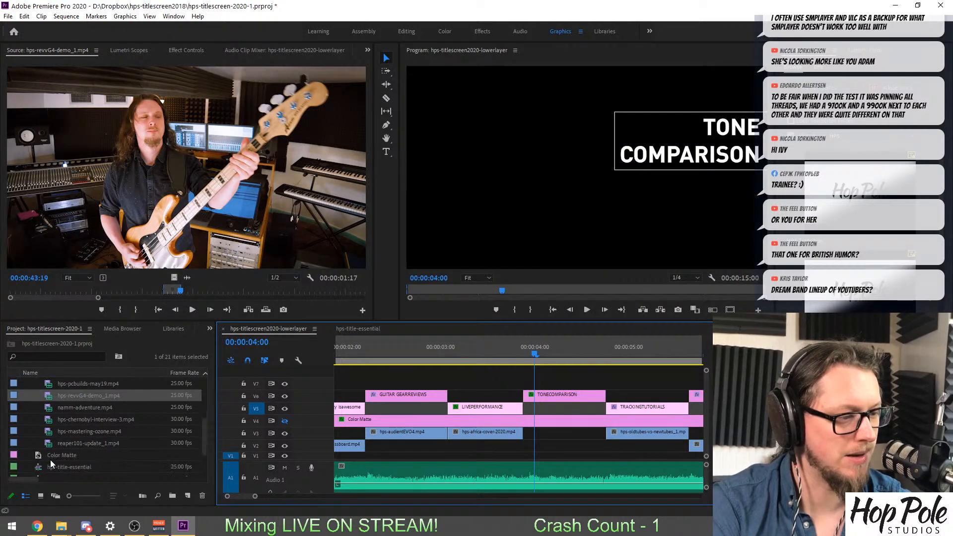
double_click(54, 443)
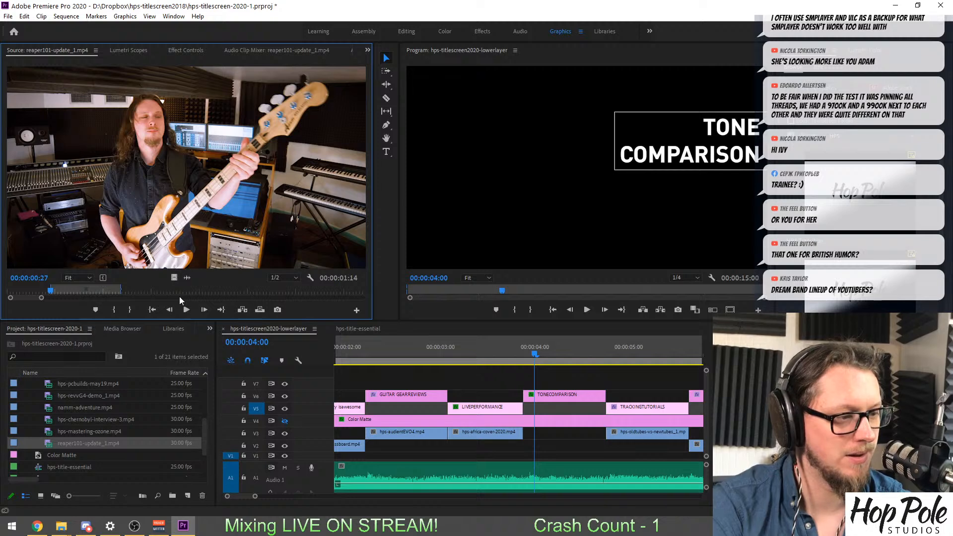
left_click_drag(167, 291, 236, 291)
key("minus")
key("minus")
key("minus")
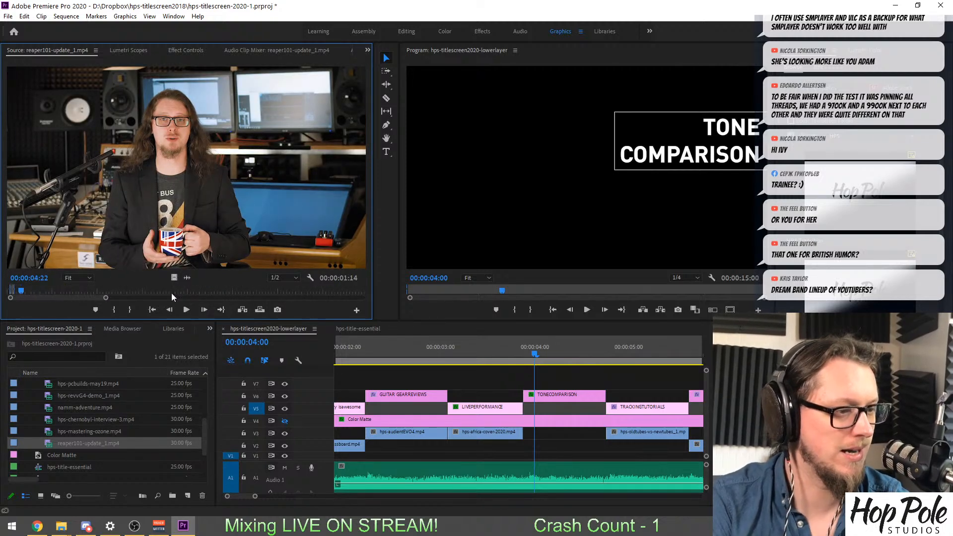
left_click_drag(96, 287, 284, 295)
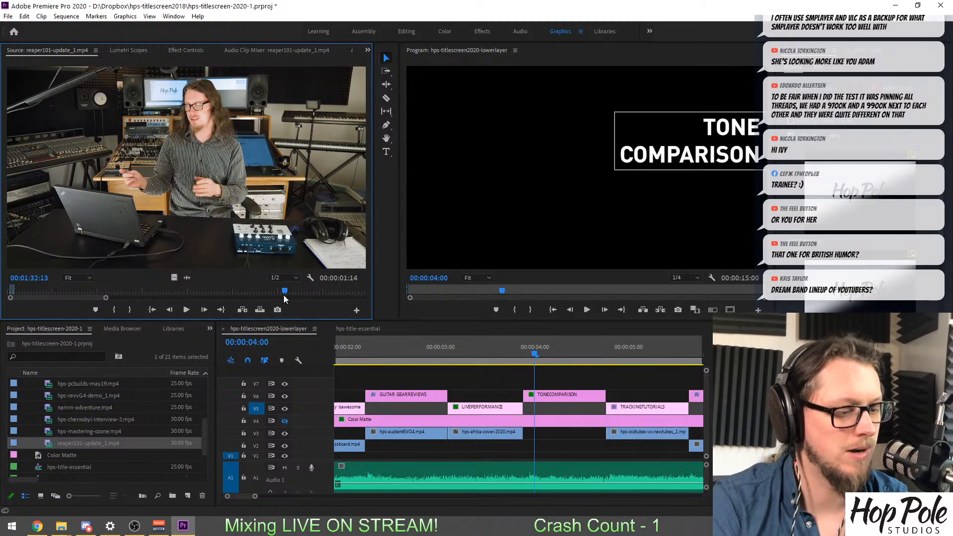
Find the mixer tutorial shot in reaper101-update_1.mp4 and mark an in point at 00:44:54:05 and an out point at 00:44:56:12.
key("minus")
key("minus")
key("minus")
left_click_drag(141, 293, 261, 294)
key("minus")
key("minus")
key("equal")
key("equal")
key("equal")
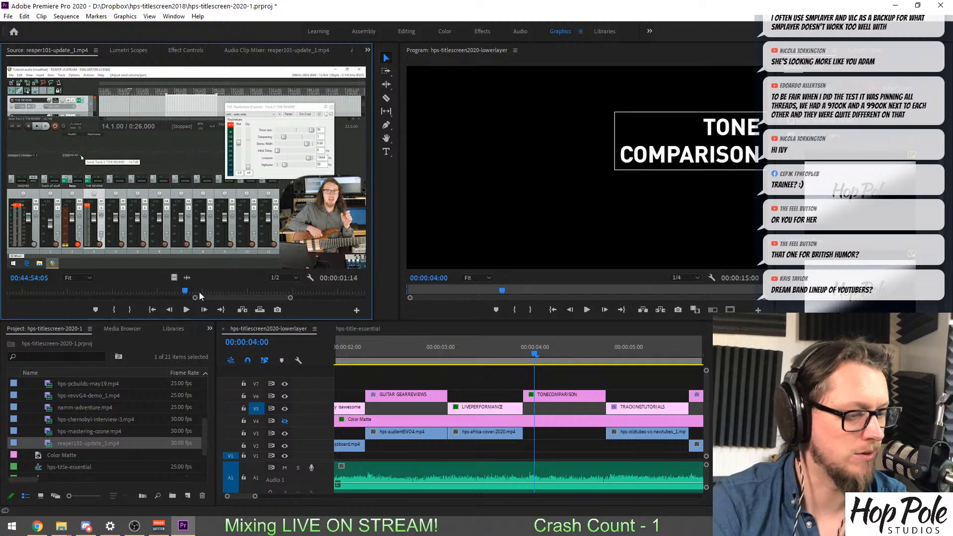
key("i")
left_click_drag(192, 292, 193, 293)
key("o")
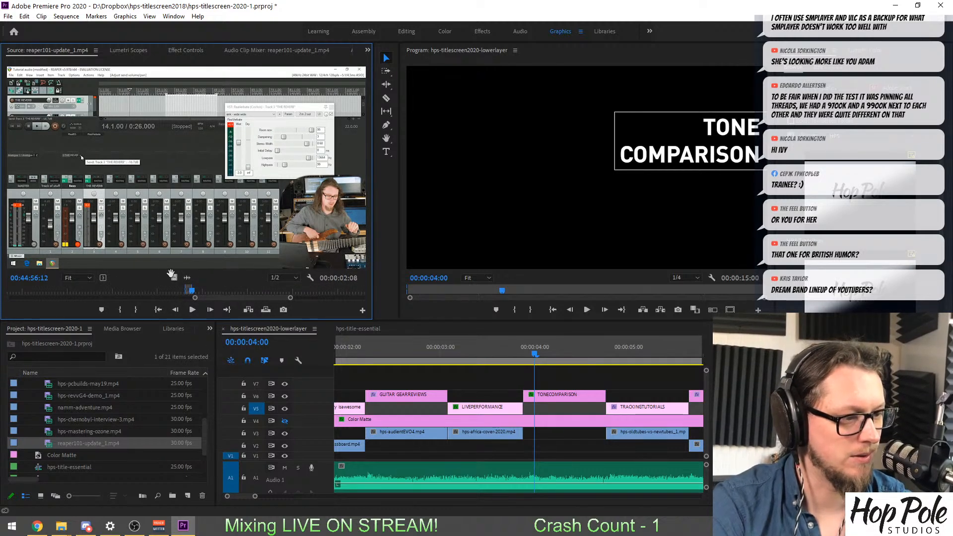
Place only the marked video on V2 beneath the TONE COMPARISON title, trim it to the title's length and play it back.
left_click_drag(172, 276, 461, 449)
left_click_drag(667, 446, 571, 449)
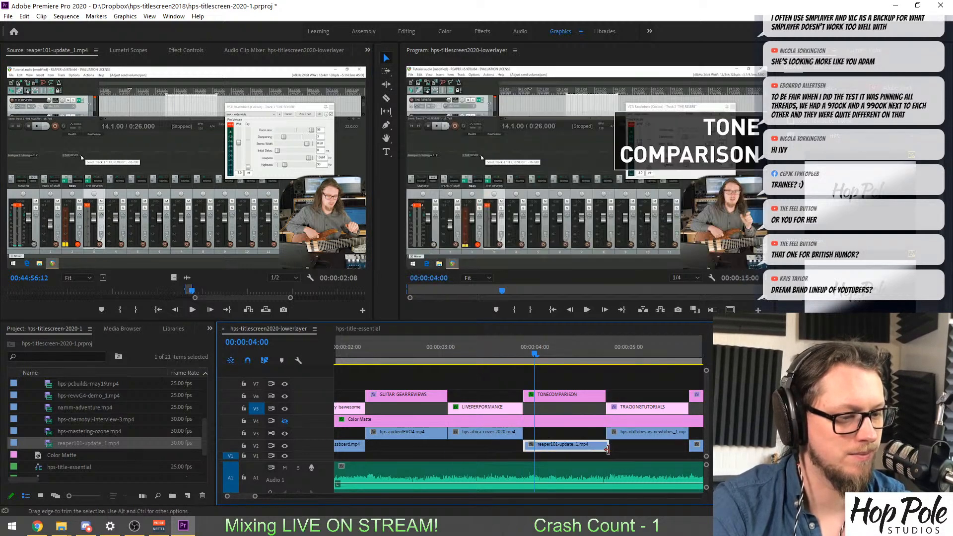
key("space")
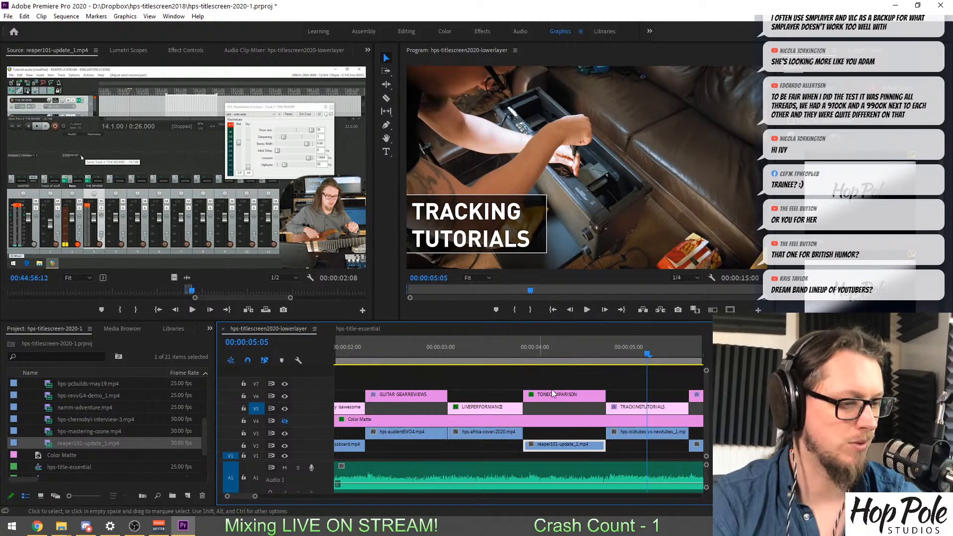
Save the project under the new name hps-titlescreen-2020-2.prproj in the hps-titlescreen2018 folder.
key("ctrl+s")
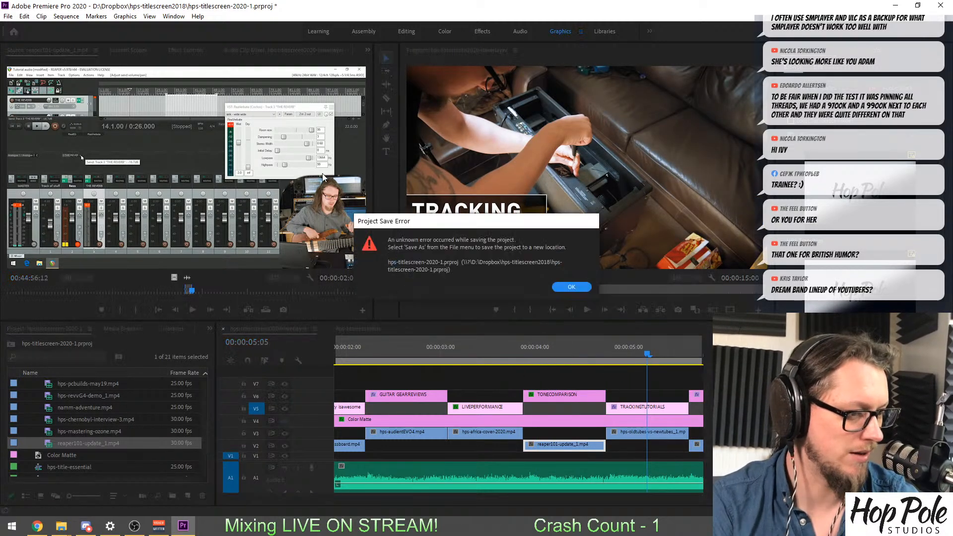
left_click(587, 297)
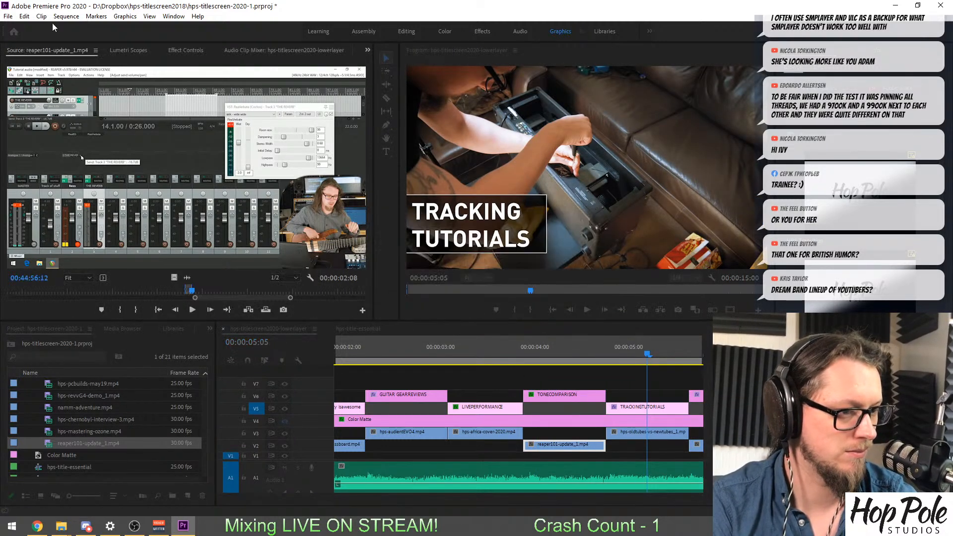
left_click(8, 17)
left_click(45, 146)
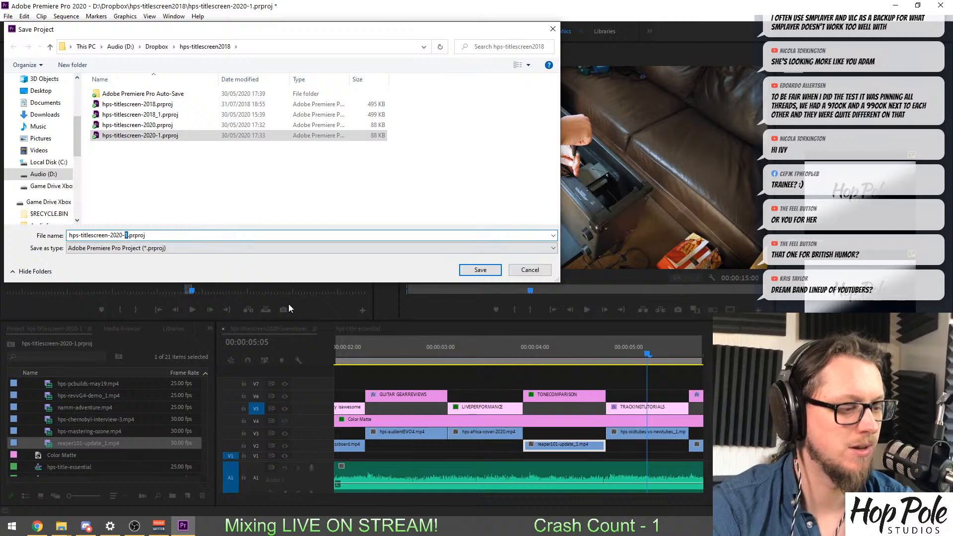
type("2")
left_click(469, 272)
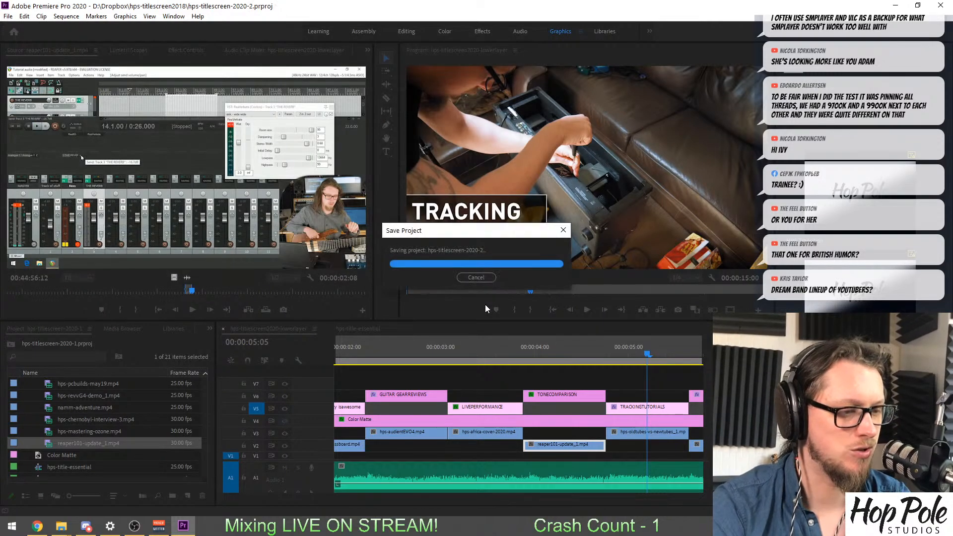
Show the whole sequence in the timeline, play it through to the closing logo and return to 00:00:00:09.
left_click(485, 357)
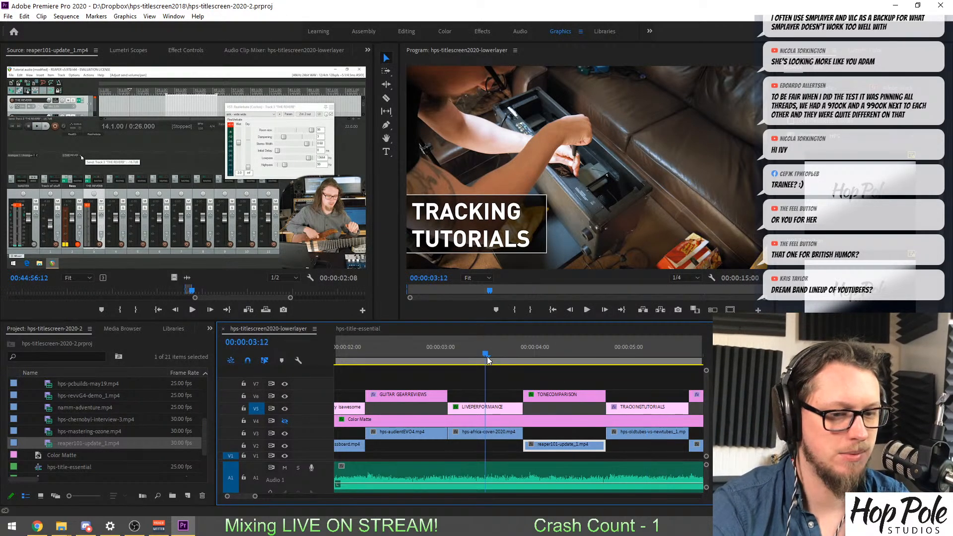
key("backslash")
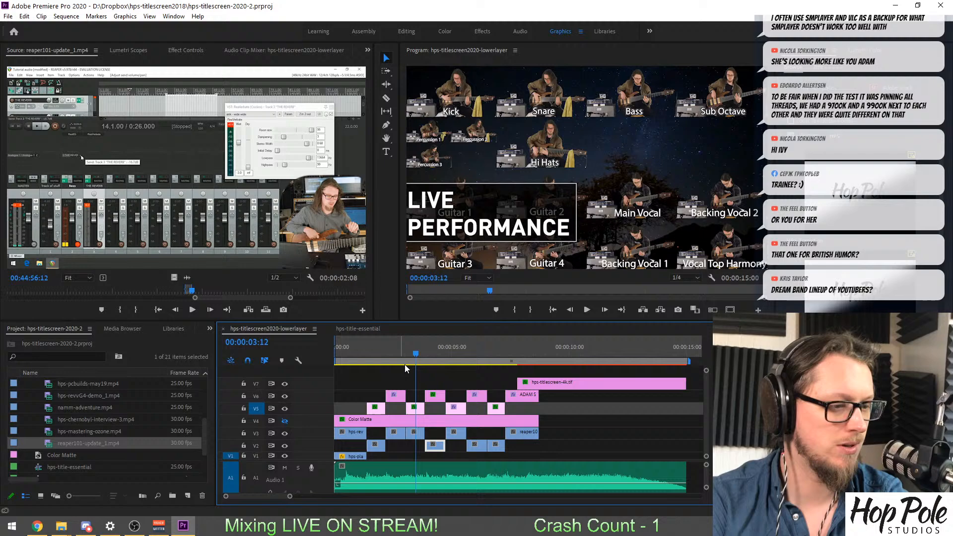
left_click(353, 350)
key("space")
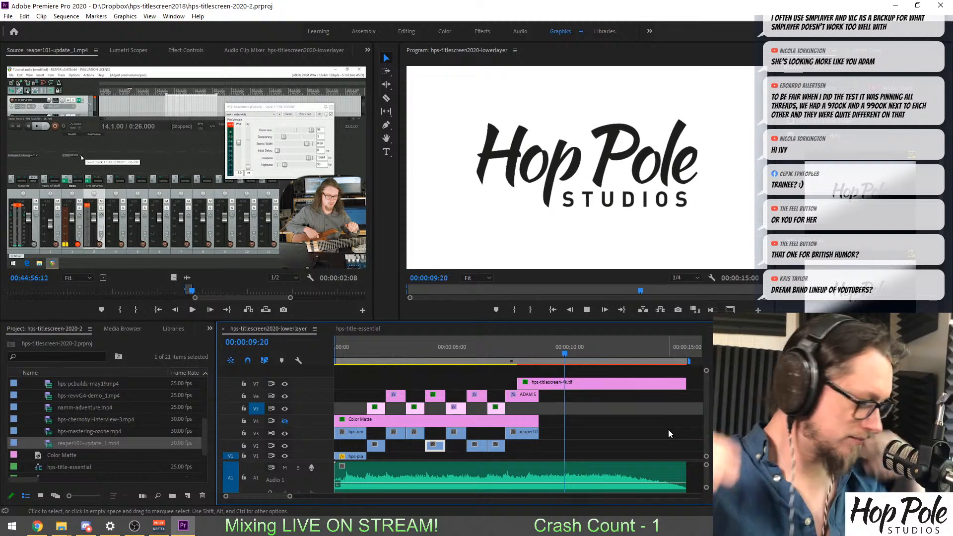
key("space")
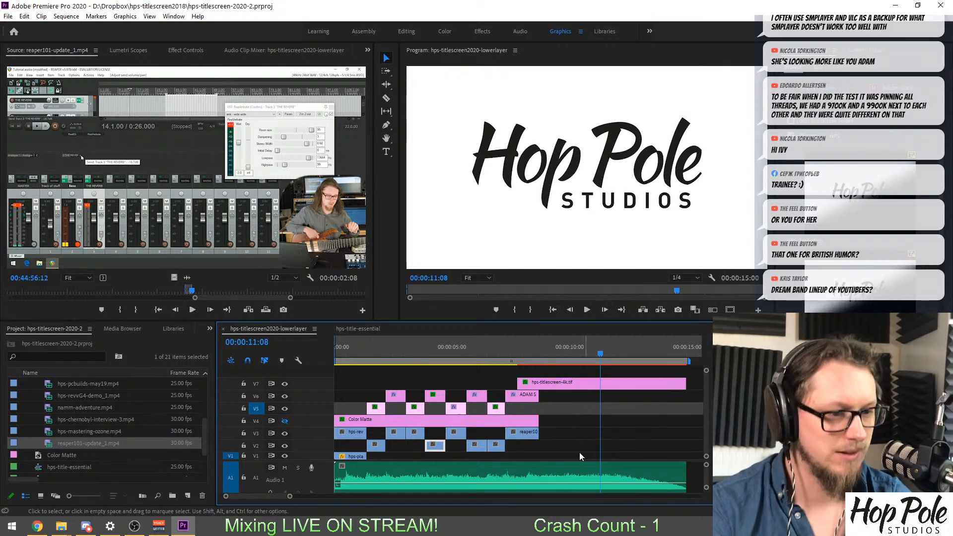
left_click(343, 354)
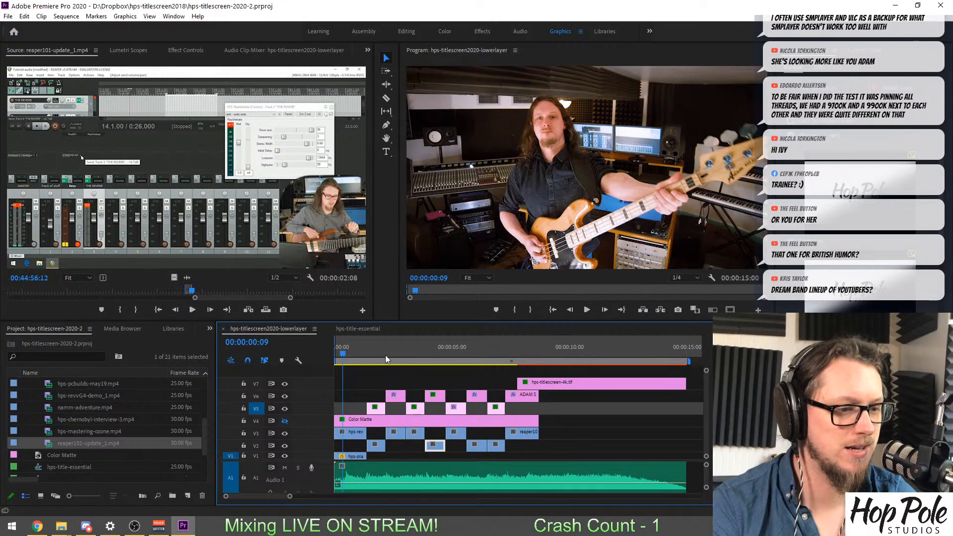
Turn on the output of the V4 Color Matte track and set the program preview's playback resolution to Full at 00:00:00:15.
key("equal")
key("equal")
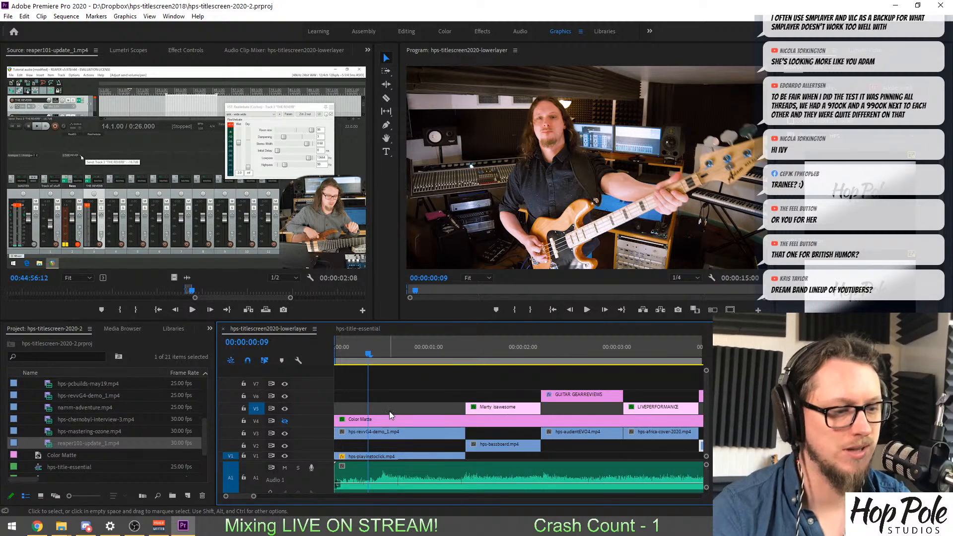
left_click(285, 421)
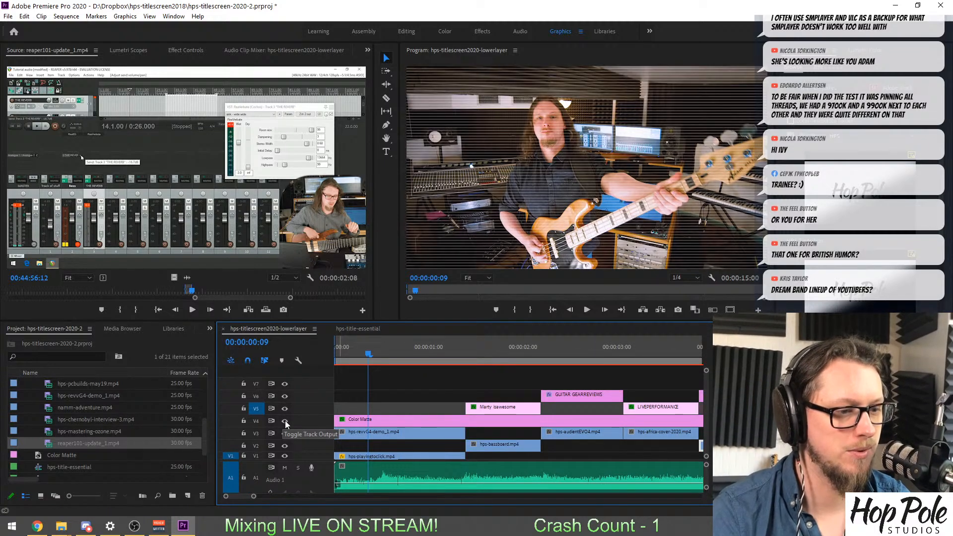
key("space")
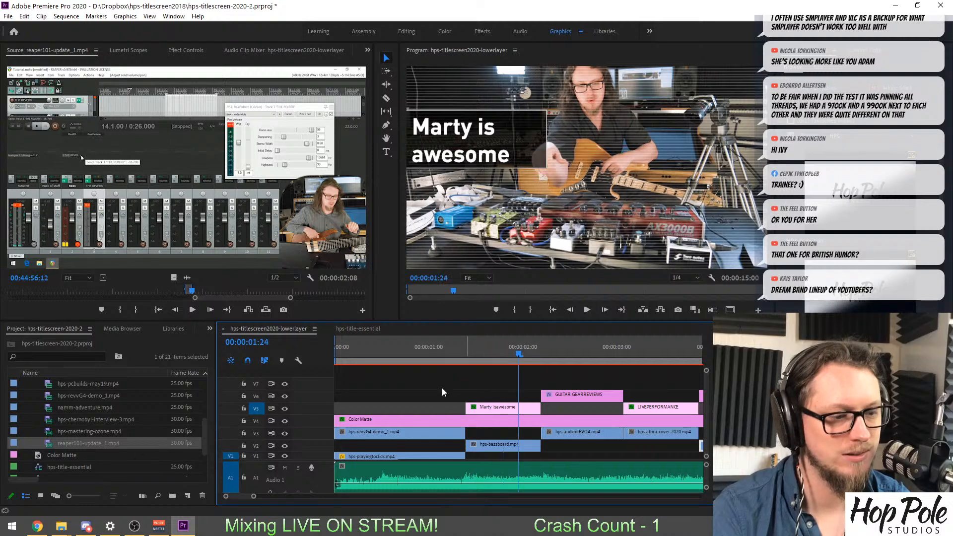
left_click(391, 347)
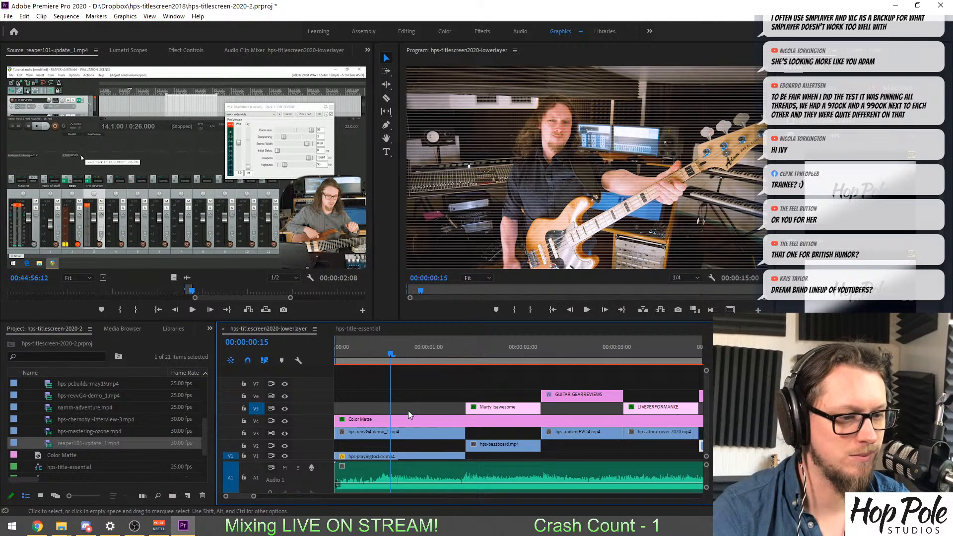
left_click(686, 277)
left_click(689, 284)
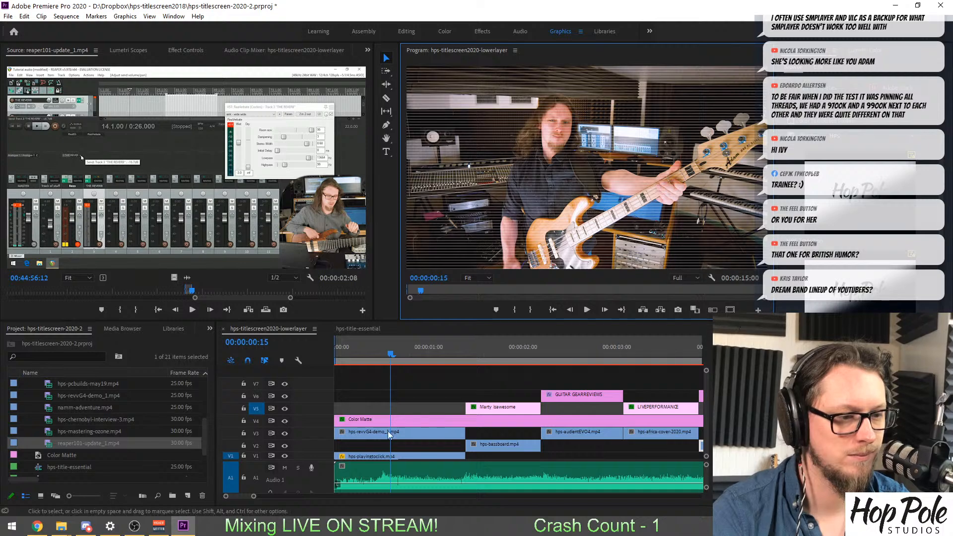
Set the Venetian Blinds width on the Color Matte clip to 10 and play back the opening shot.
left_click(373, 417)
left_click(175, 55)
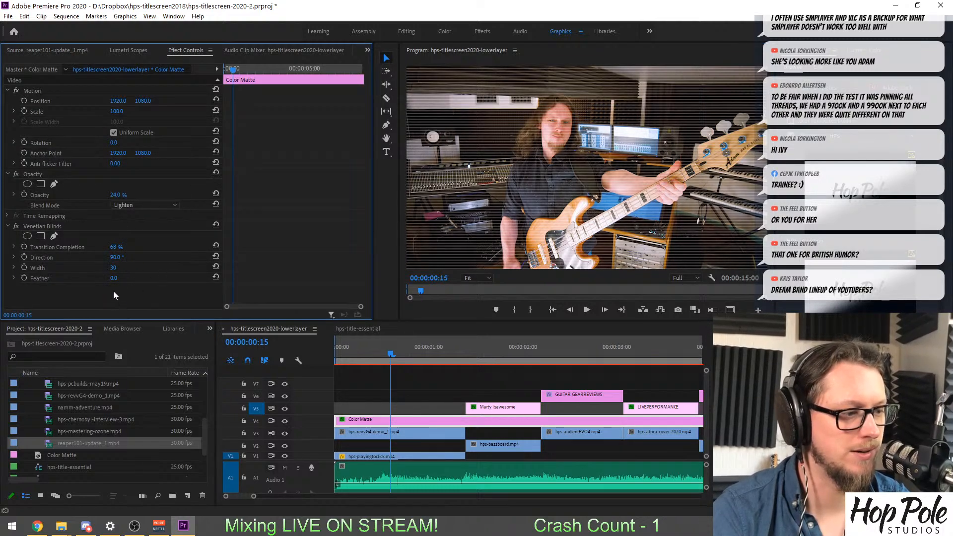
left_click_drag(113, 268, 104, 267)
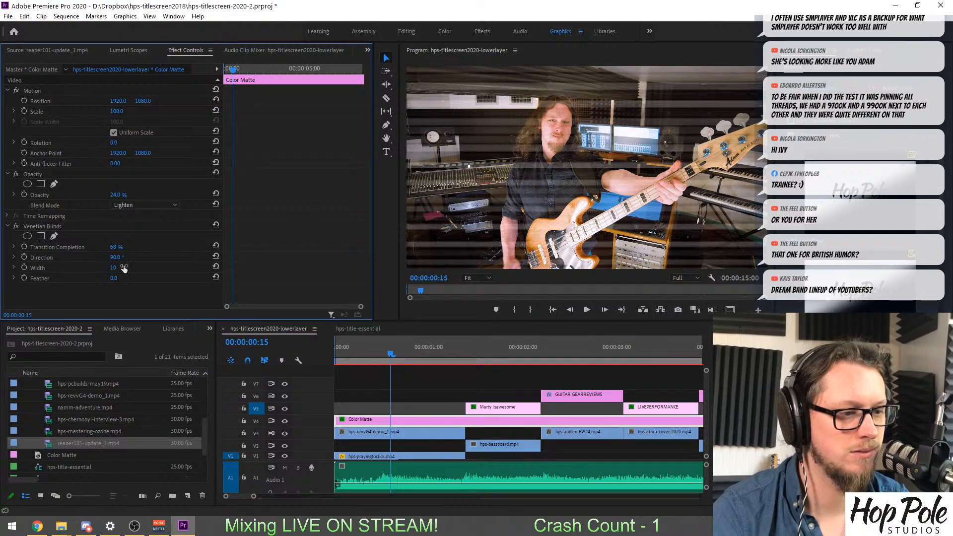
left_click_drag(362, 346, 361, 347)
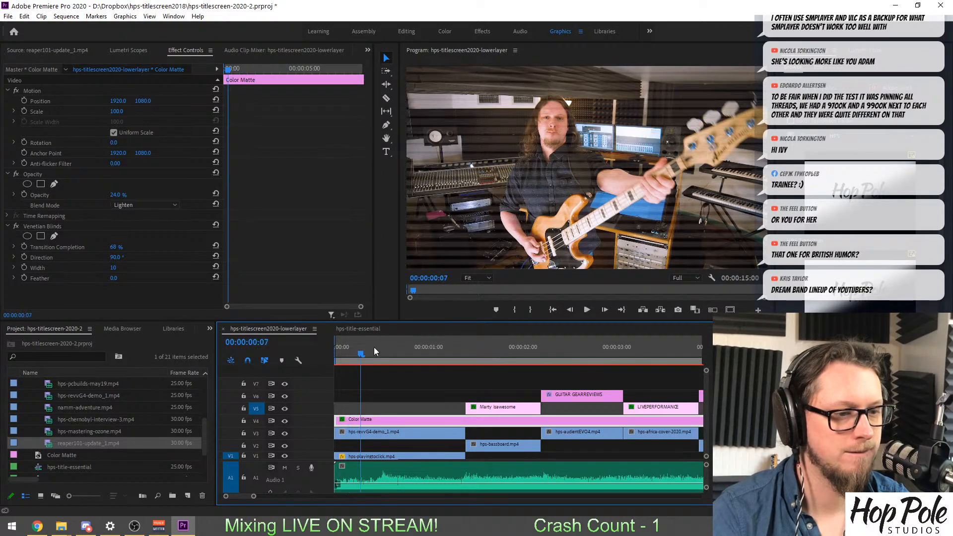
key("space")
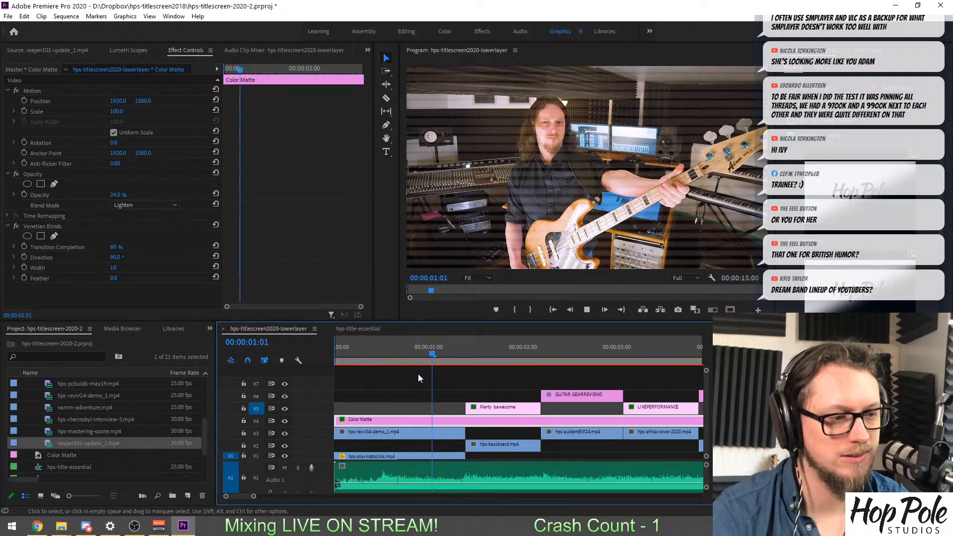
left_click(395, 350)
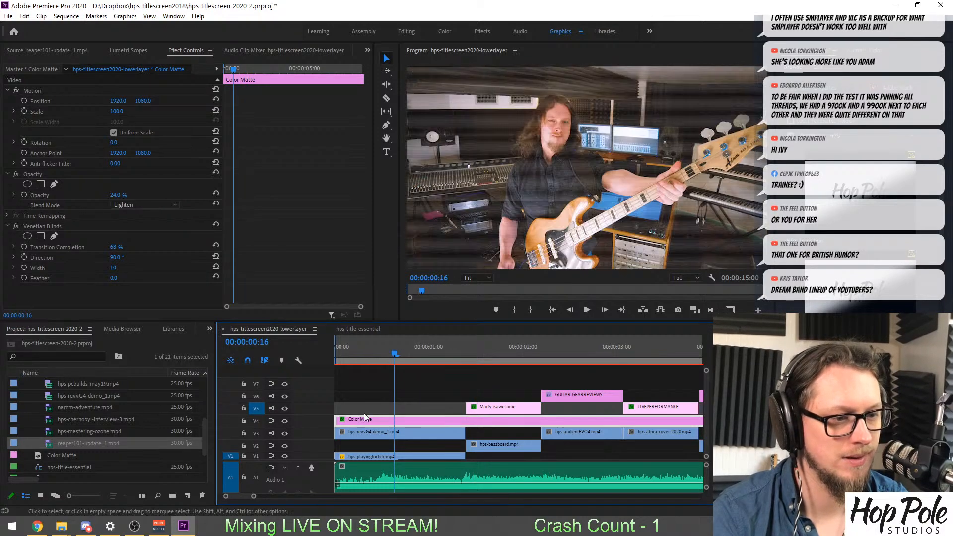
Examine the blind lines over the opening shot at 100% preview zoom and return the preview to Fit.
left_click(475, 279)
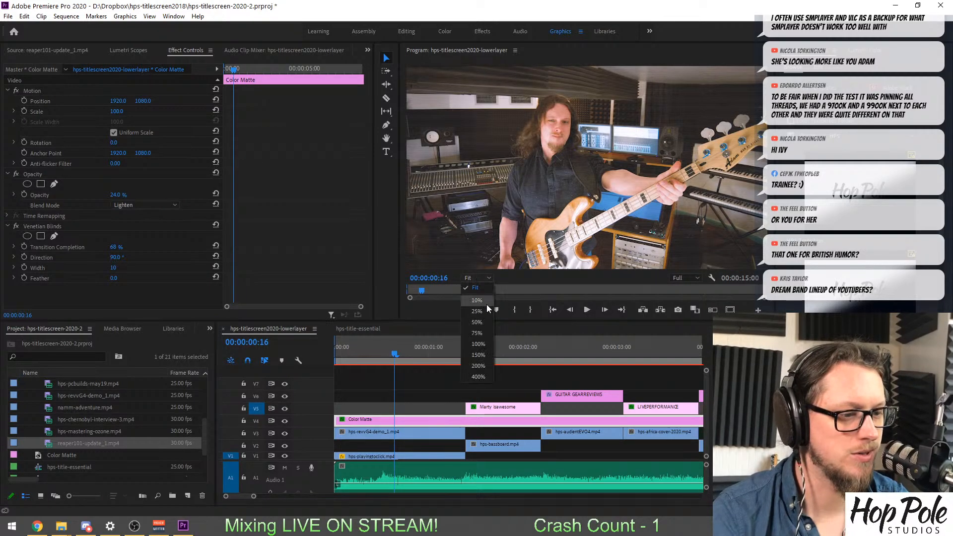
left_click(483, 343)
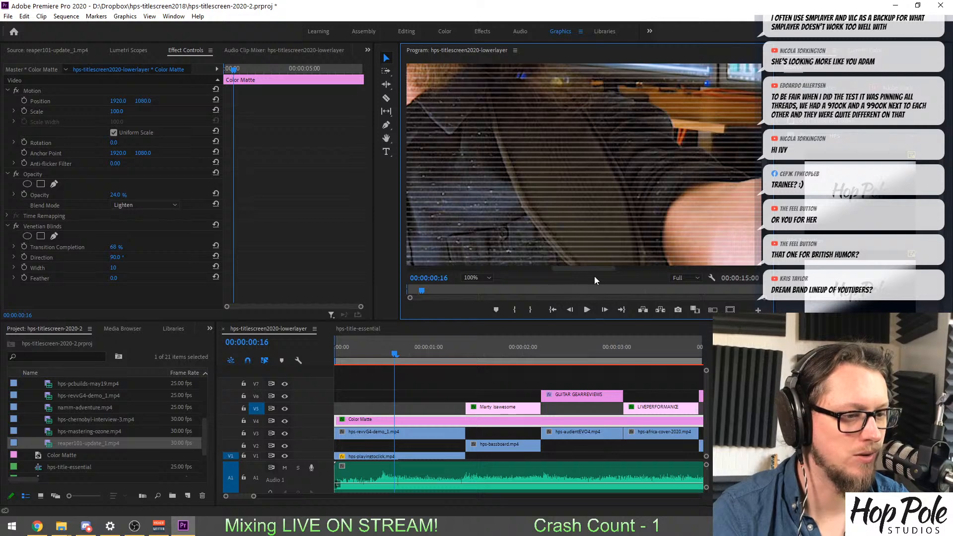
left_click_drag(594, 272, 538, 270)
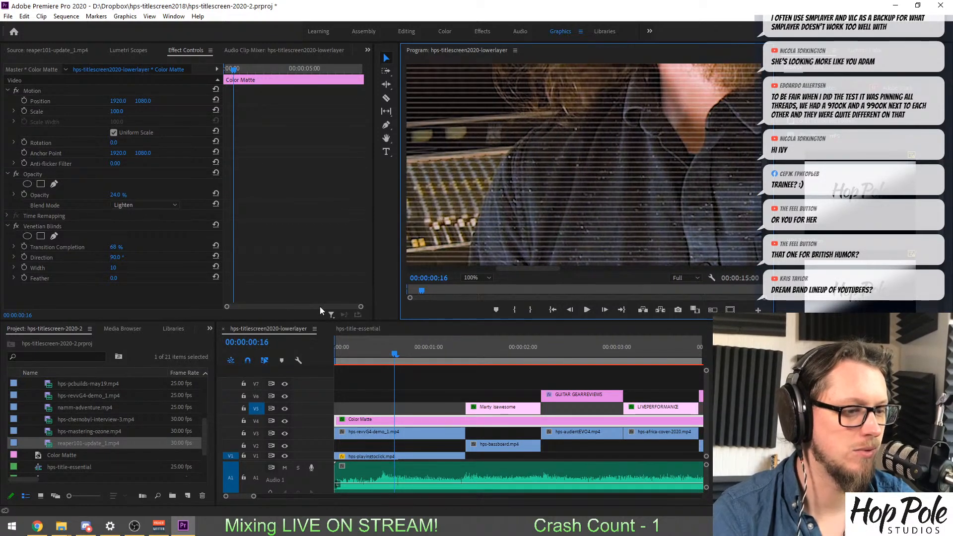
left_click(475, 278)
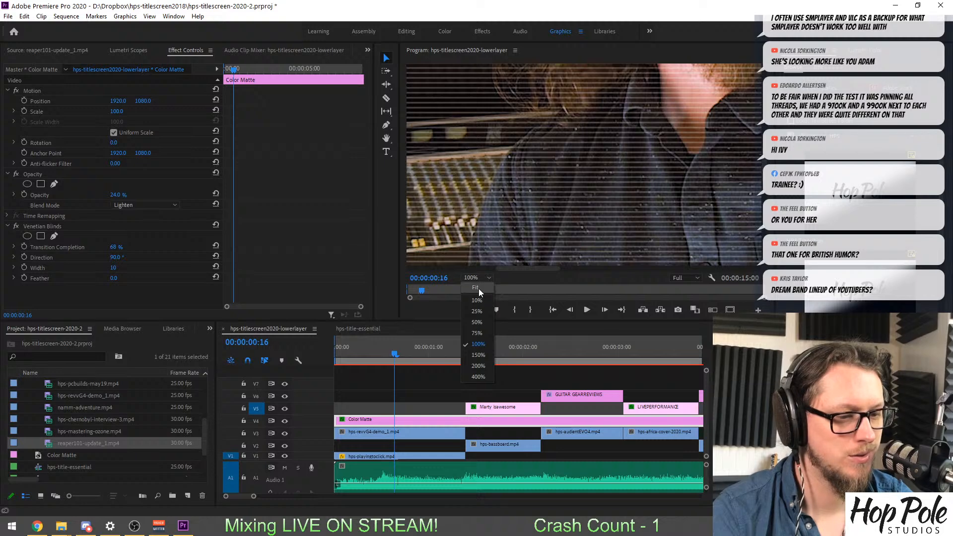
left_click(478, 288)
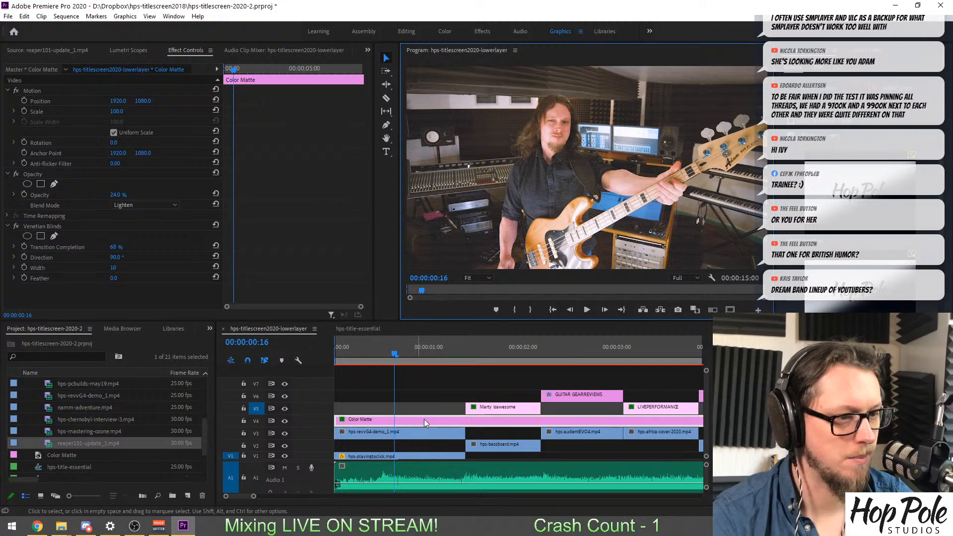
left_click(707, 420)
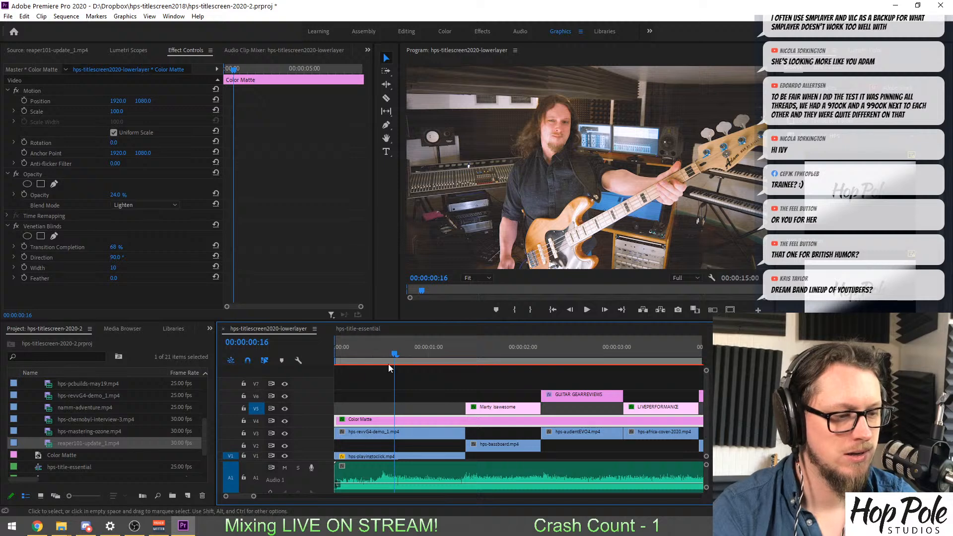
Delete hps-playingtoclick.mp4 from the start of V1 and try to save the project.
left_click(368, 353)
left_click(386, 455)
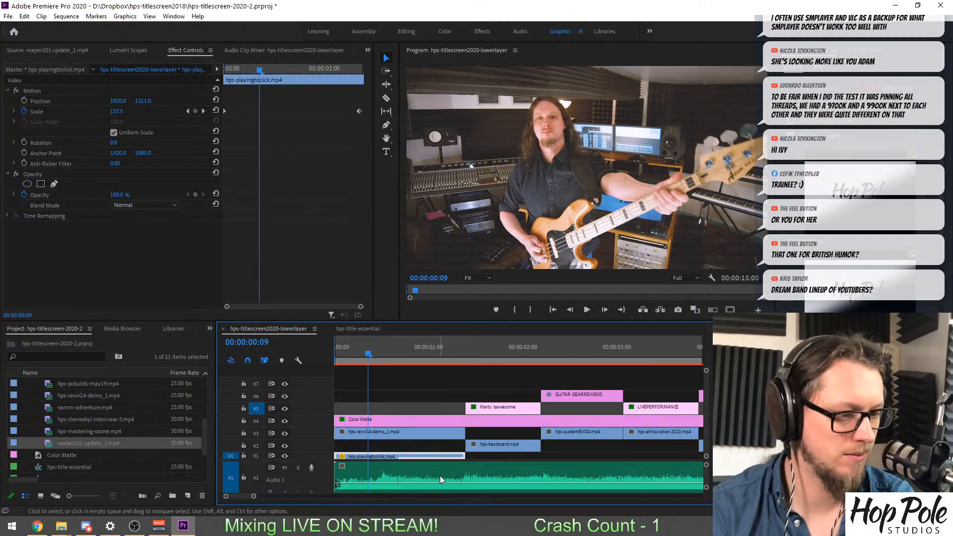
key("Delete")
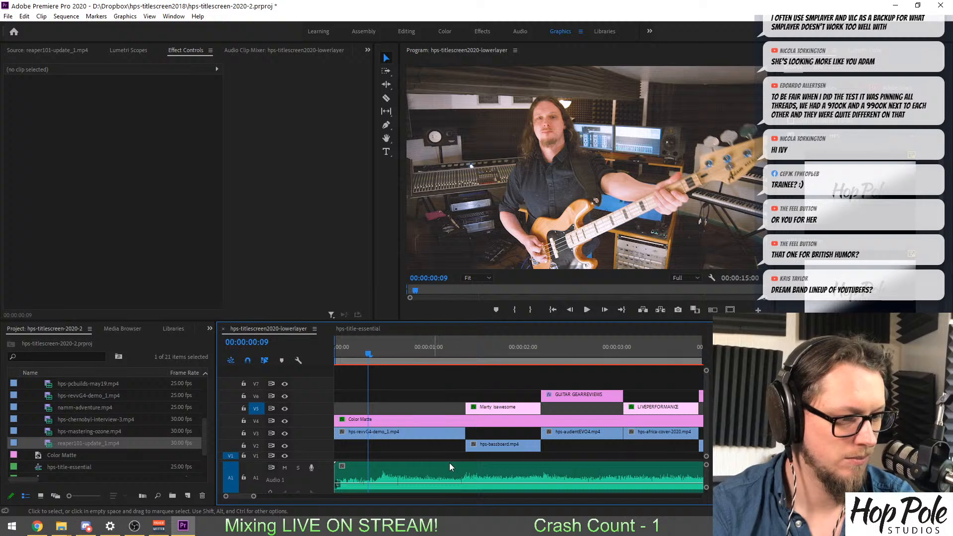
key("backslash")
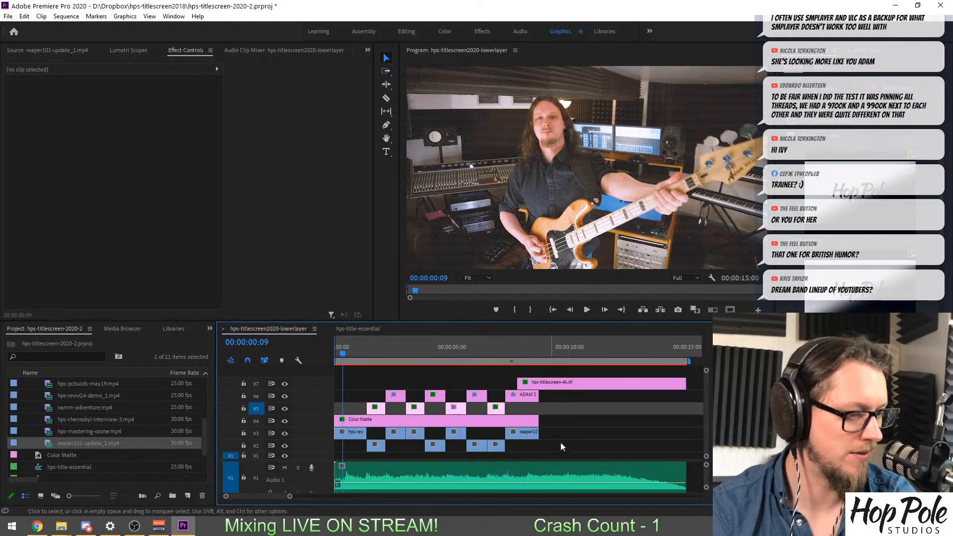
key("ctrl+s")
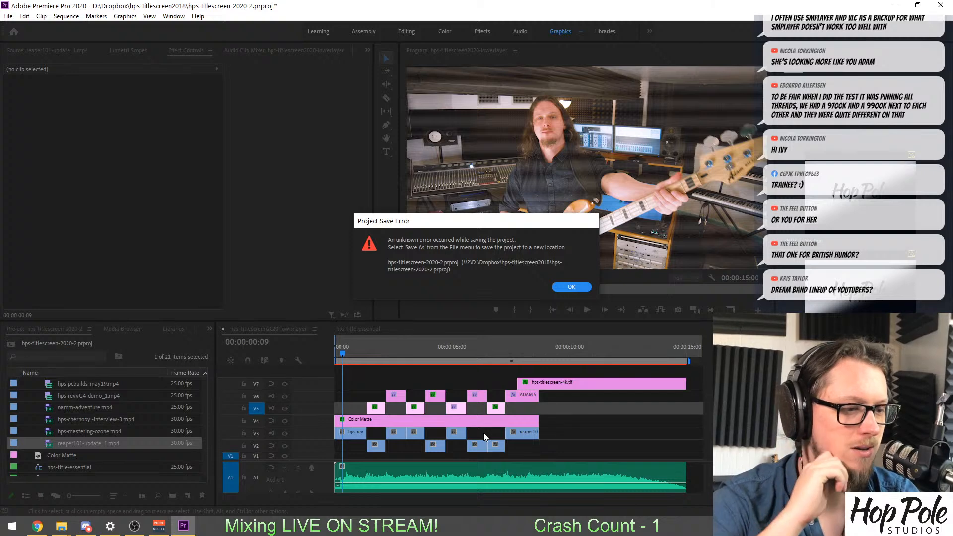
key("Return")
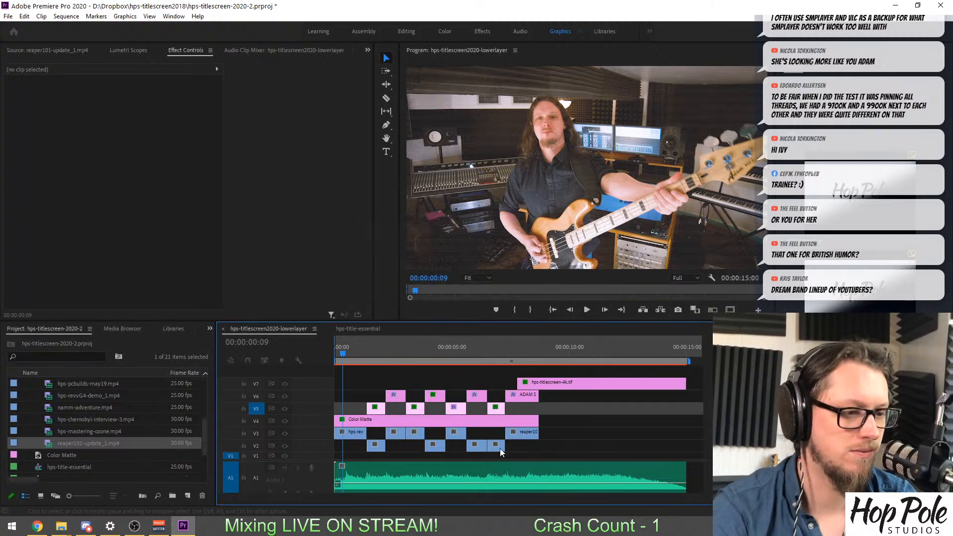
Animate the scale of hps-revvG4-demo_1.mp4 on V3 from 100 at the clip's start to 110 at its end.
left_click(353, 432)
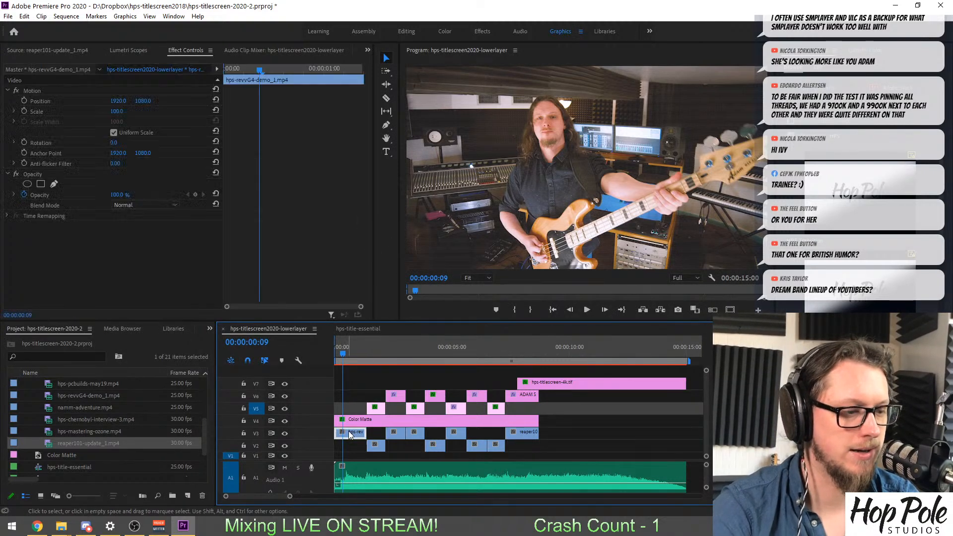
left_click(23, 111)
left_click(308, 69)
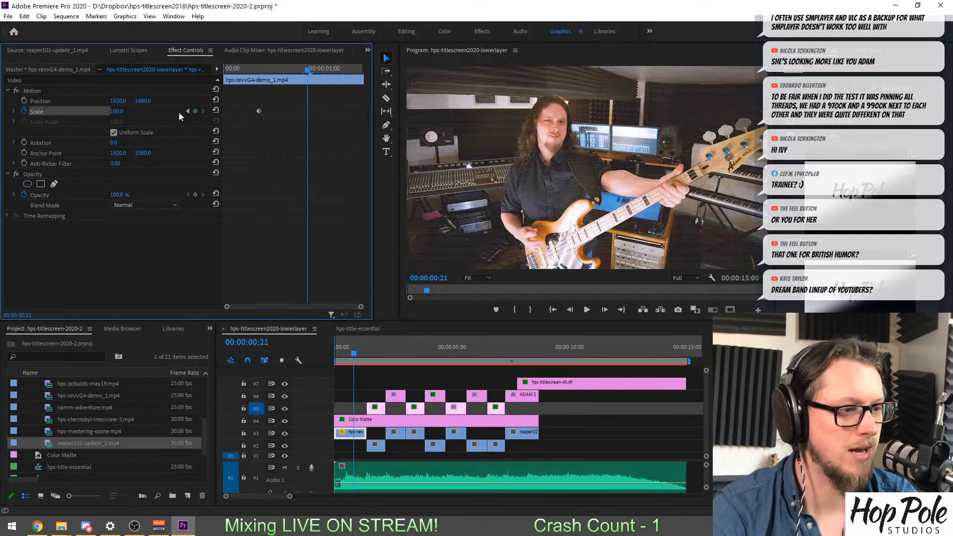
left_click(118, 111)
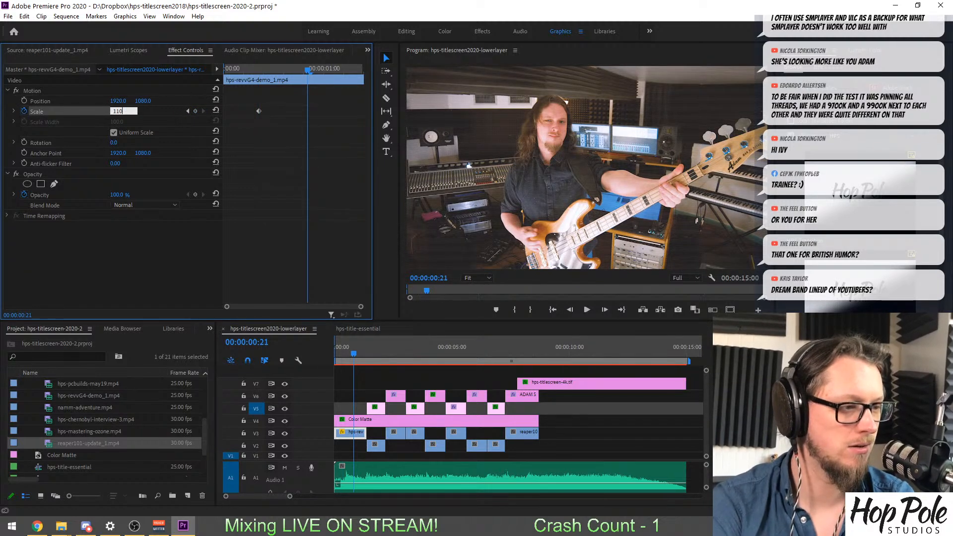
type("110")
key("Return")
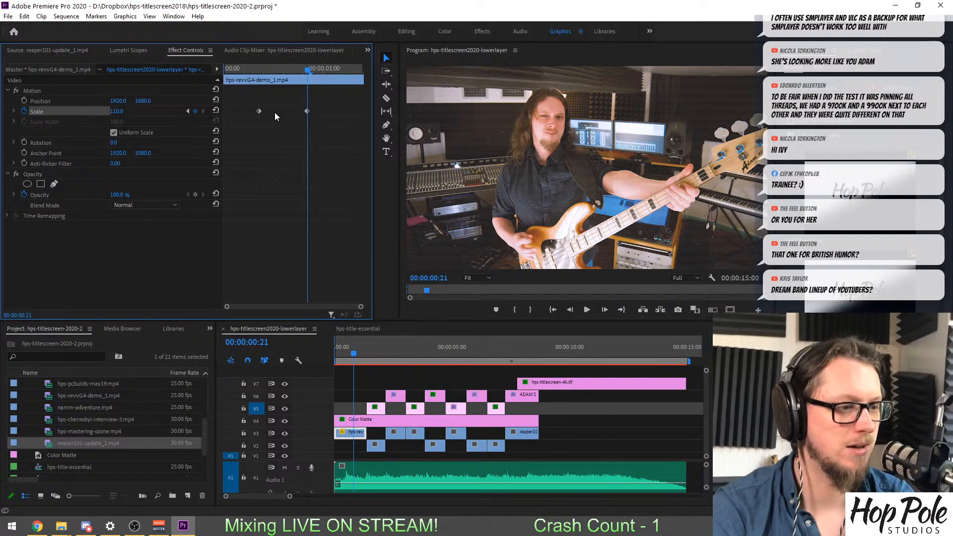
left_click_drag(306, 112, 365, 113)
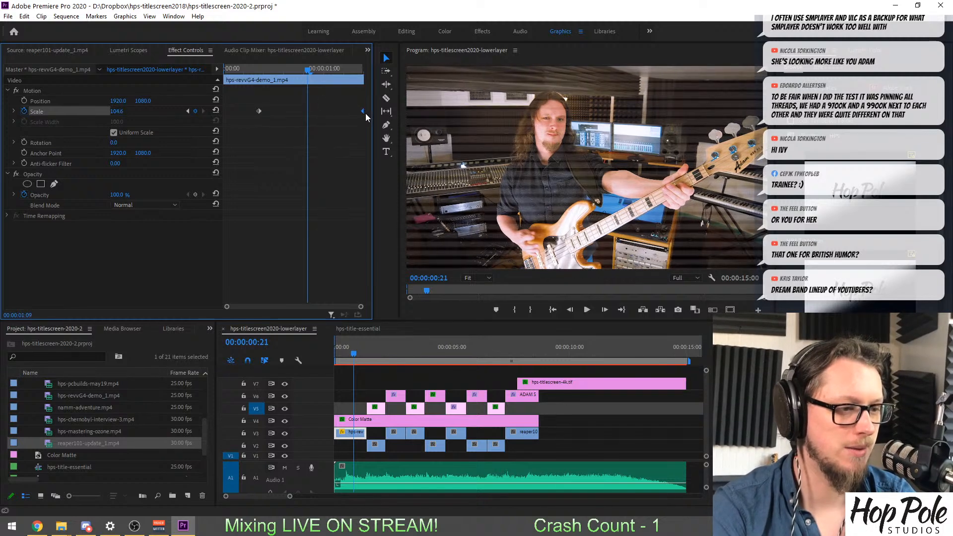
left_click_drag(257, 113, 184, 117)
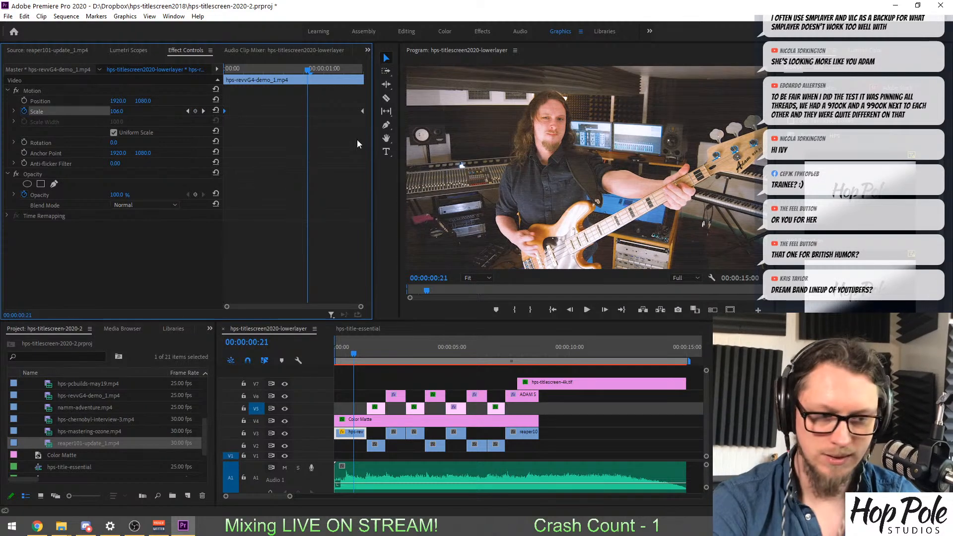
Play the sequence from its beginning to check the zoom, reducing the preview's playback resolution to 1/4.
left_click_drag(351, 354, 211, 352)
key("space")
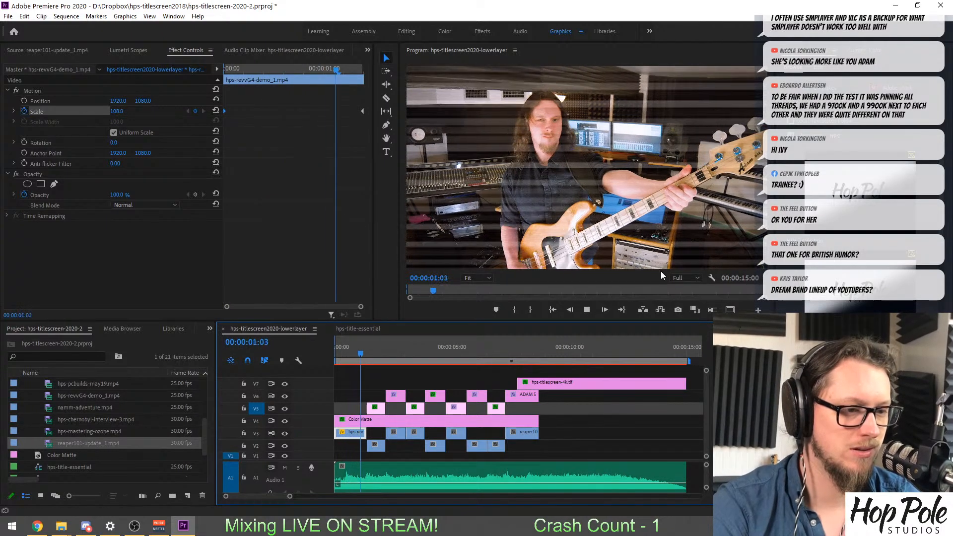
left_click(695, 278)
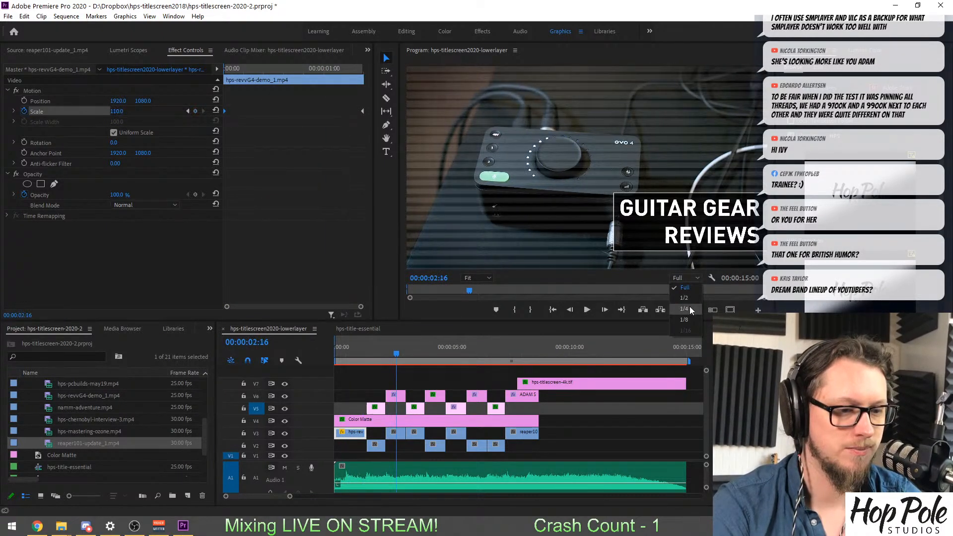
left_click(689, 307)
left_click(337, 349)
key("space")
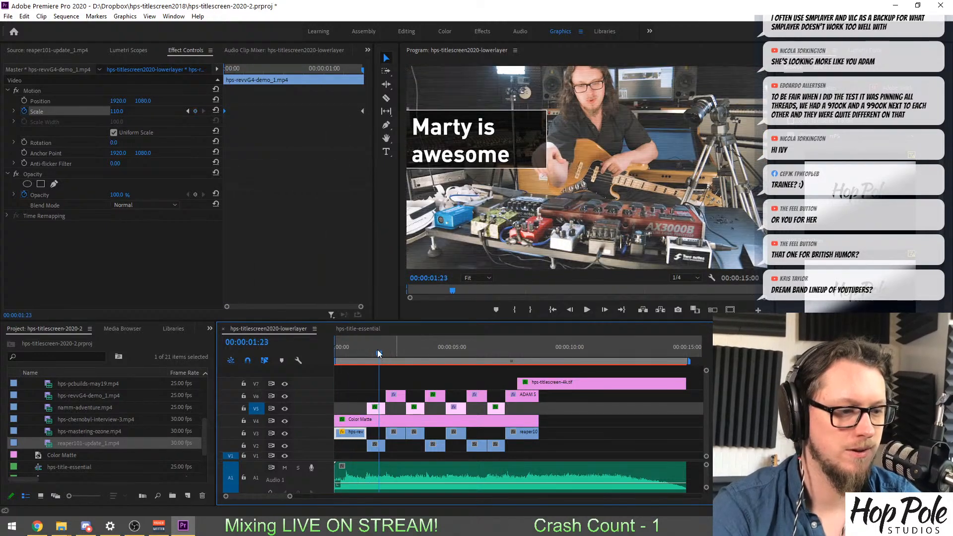
Animate the scale of hps-bassboard.mp4 on V2 from 100 at the clip's start to 106 at its end.
left_click(373, 350)
left_click(377, 446)
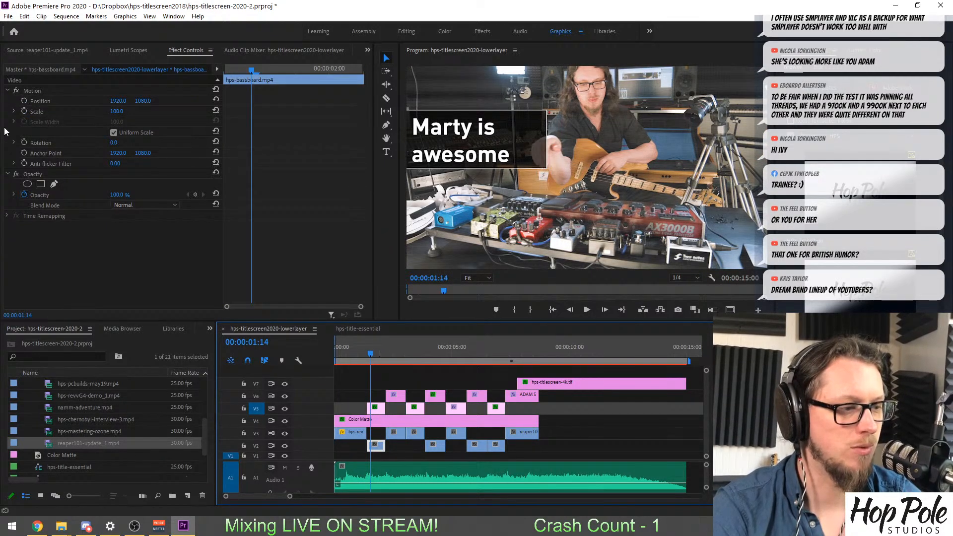
left_click(24, 111)
left_click(306, 70)
left_click(117, 111)
type("106")
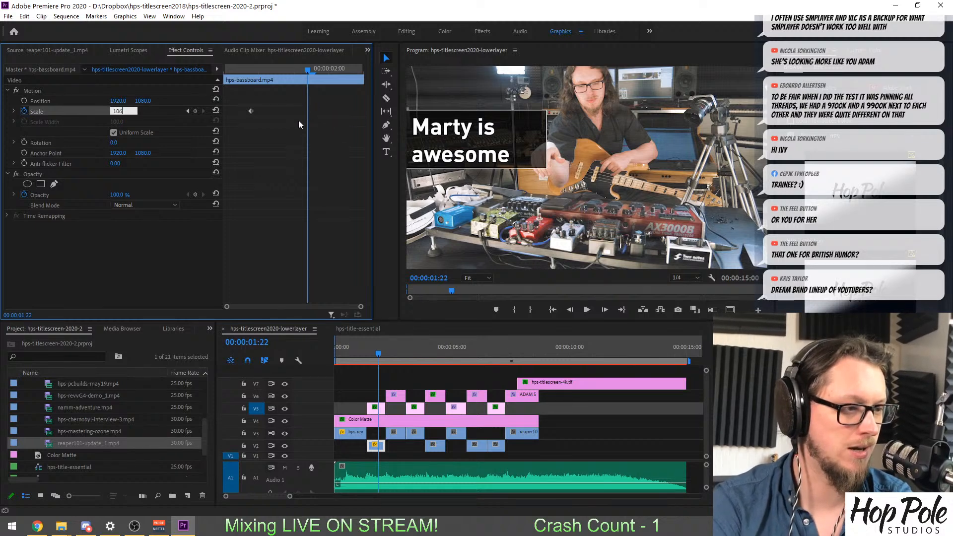
key("Return")
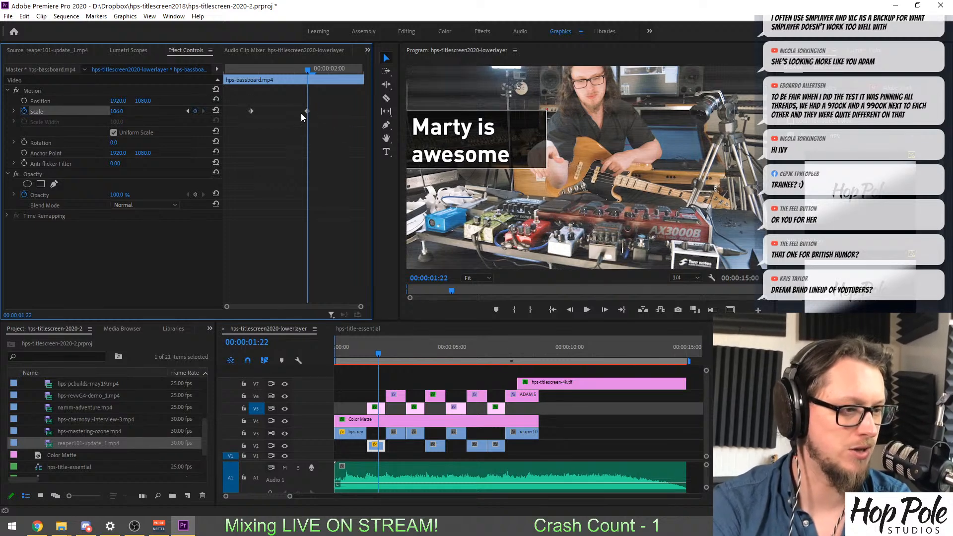
left_click_drag(307, 111, 363, 112)
left_click(251, 112)
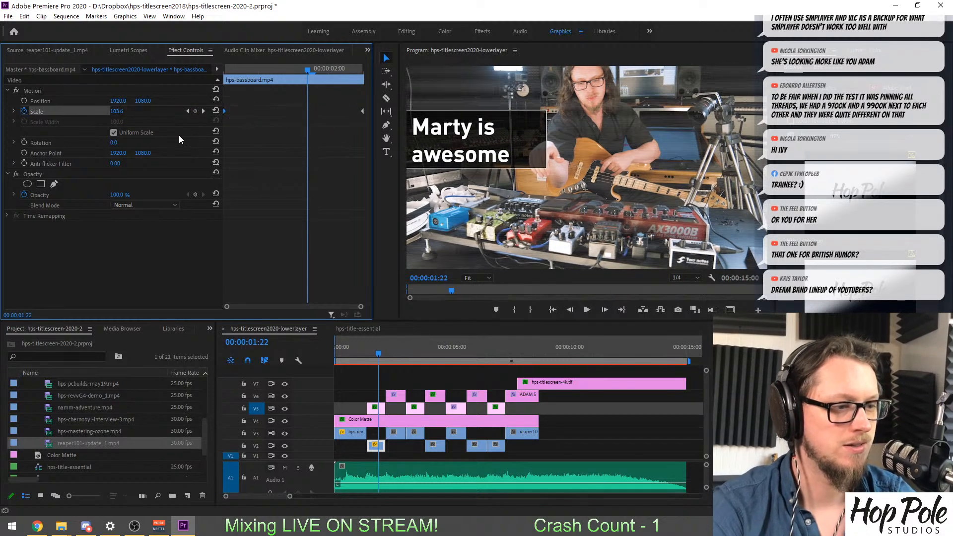
left_click(390, 349)
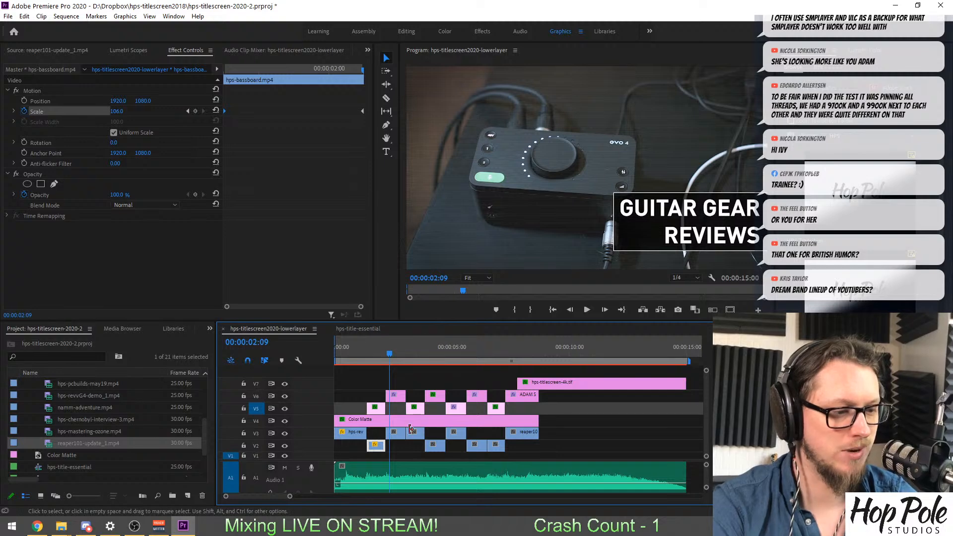
Animate the scale of hps-audientEVO4.mp4 on V3 from 100 at the clip's start to 106 at its end.
left_click(395, 432)
left_click(24, 110)
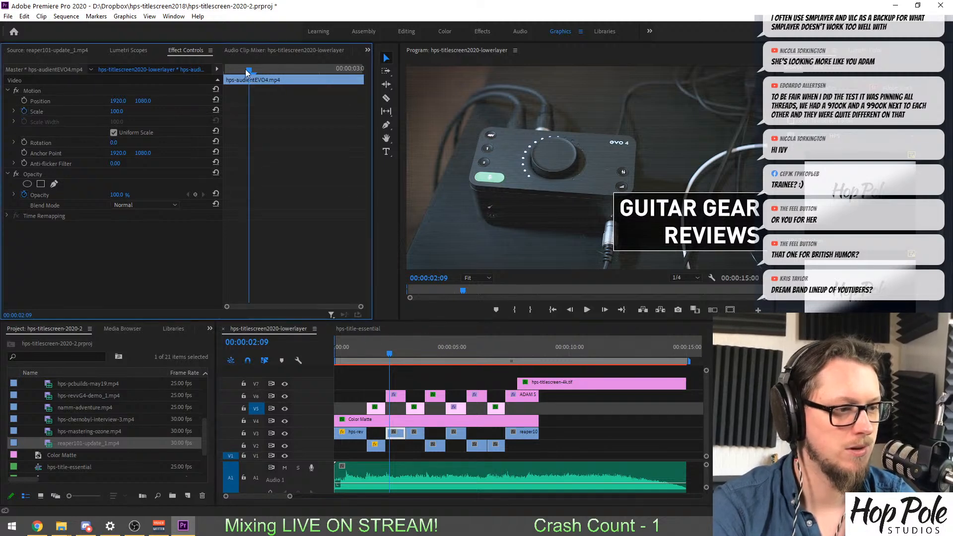
left_click(300, 68)
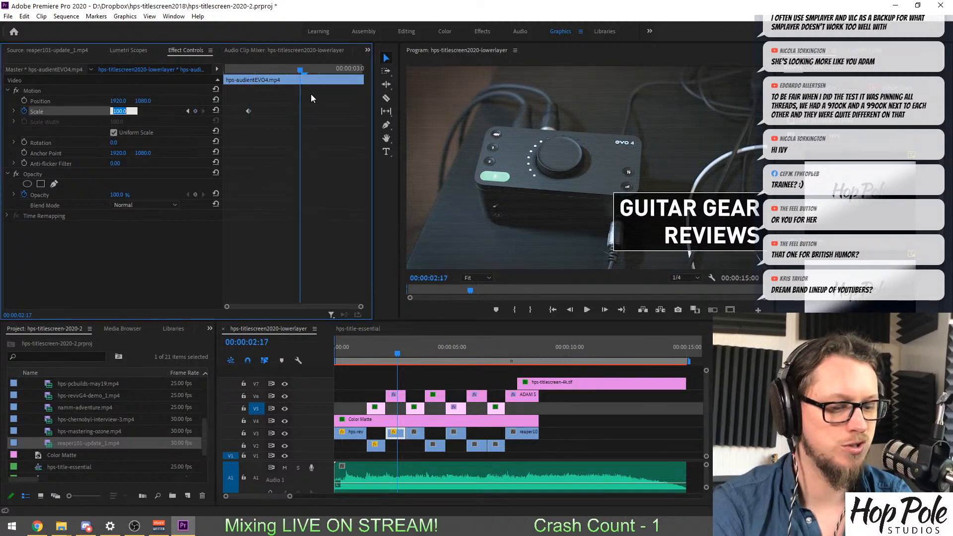
key("Return")
left_click_drag(247, 111, 141, 108)
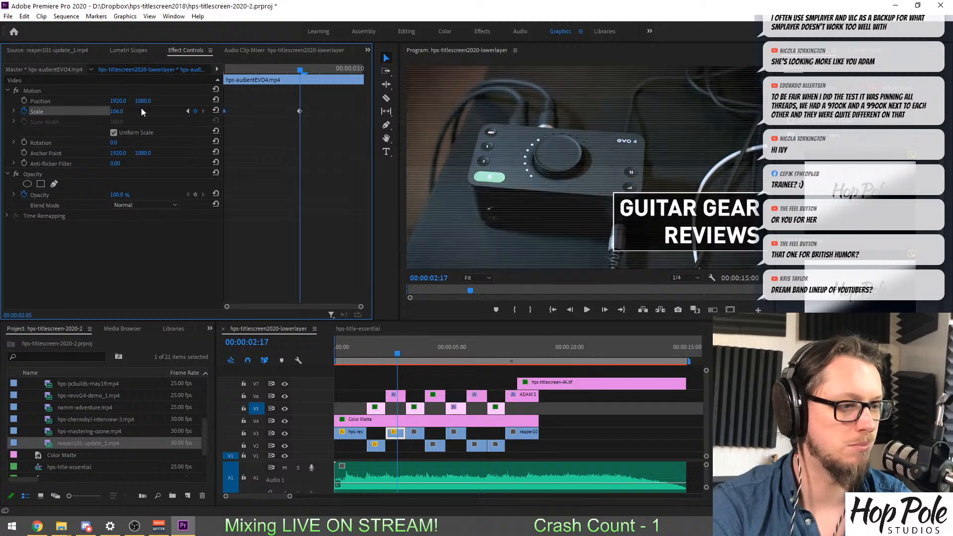
left_click(300, 111, "shift")
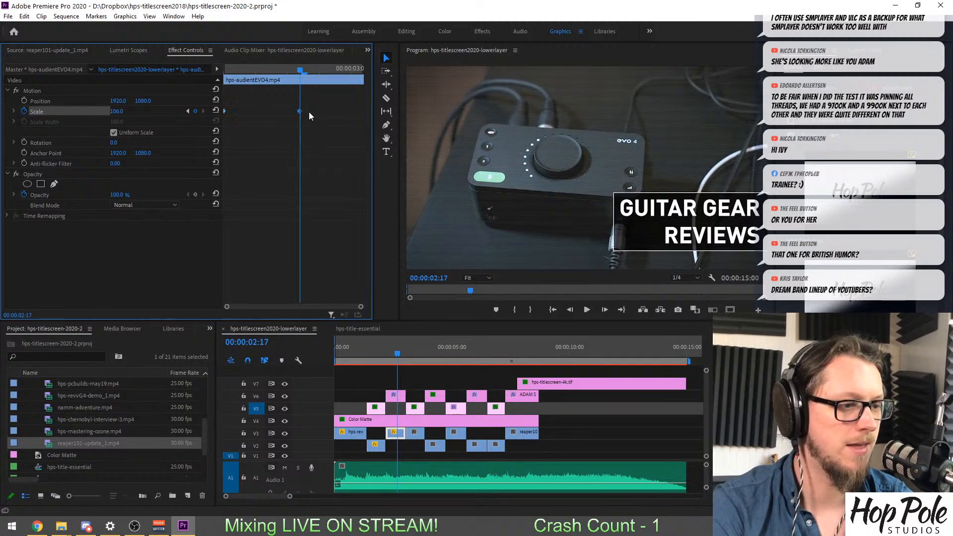
Animate the scale of hps-africa-cover-2020.mp4 on V3 from 100 at the clip's start to 106 at its end.
left_click(414, 353)
left_click(414, 432)
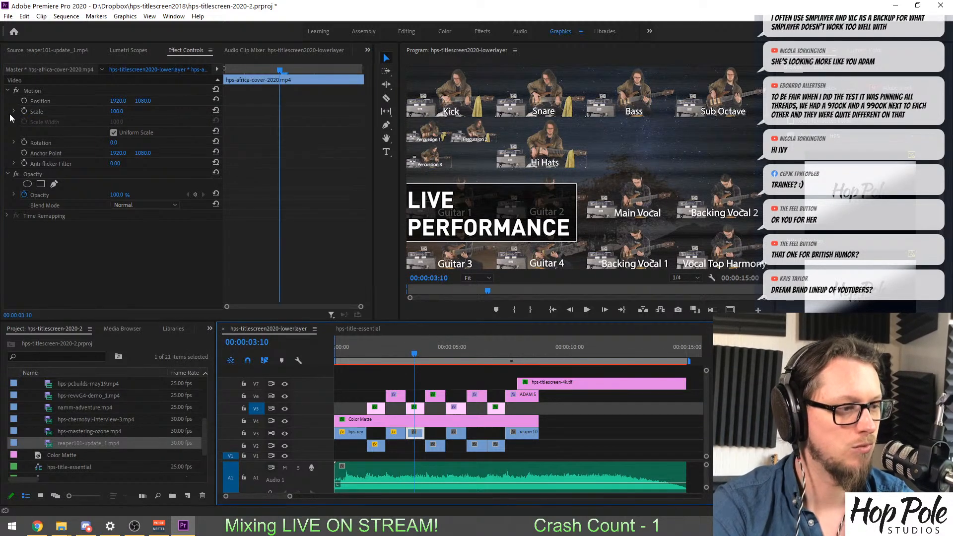
left_click(24, 111)
left_click(315, 70)
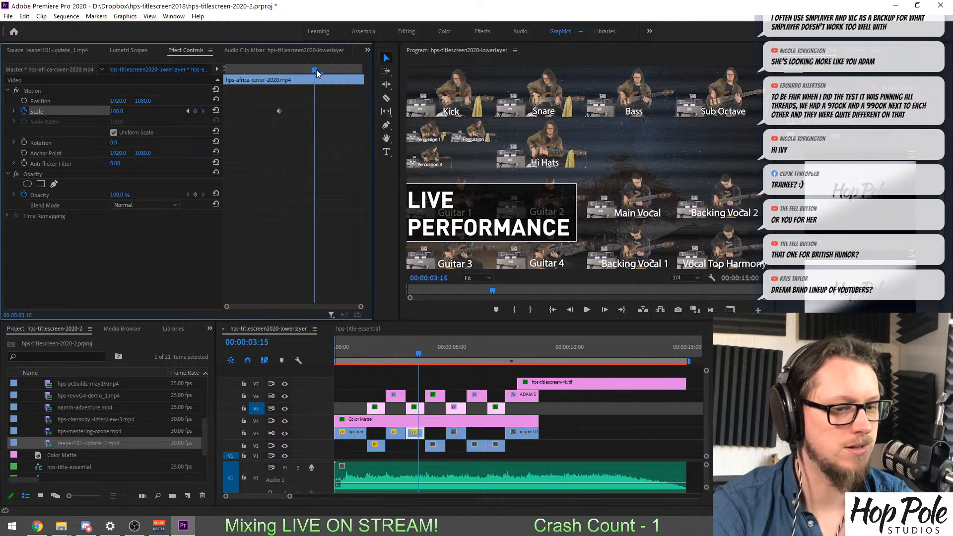
left_click(119, 111)
type("106")
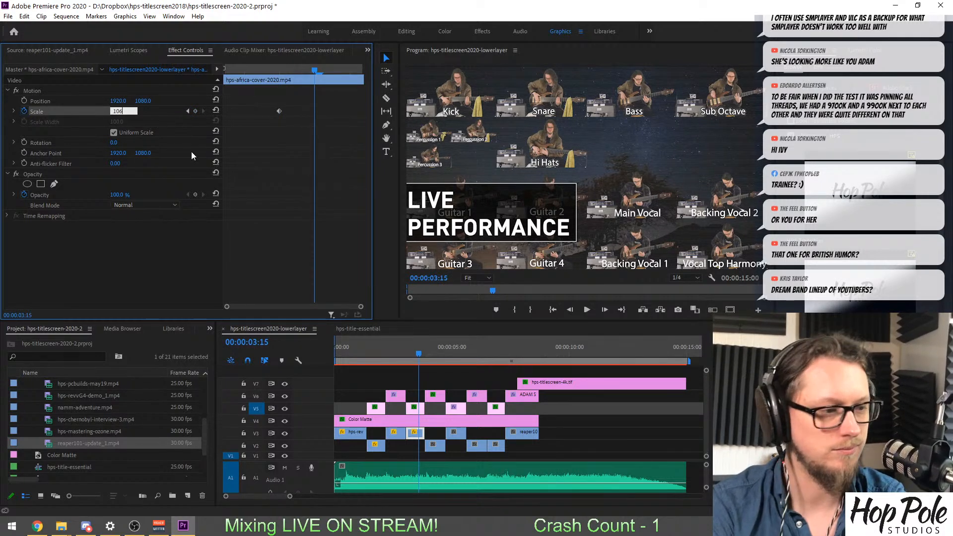
key("Return")
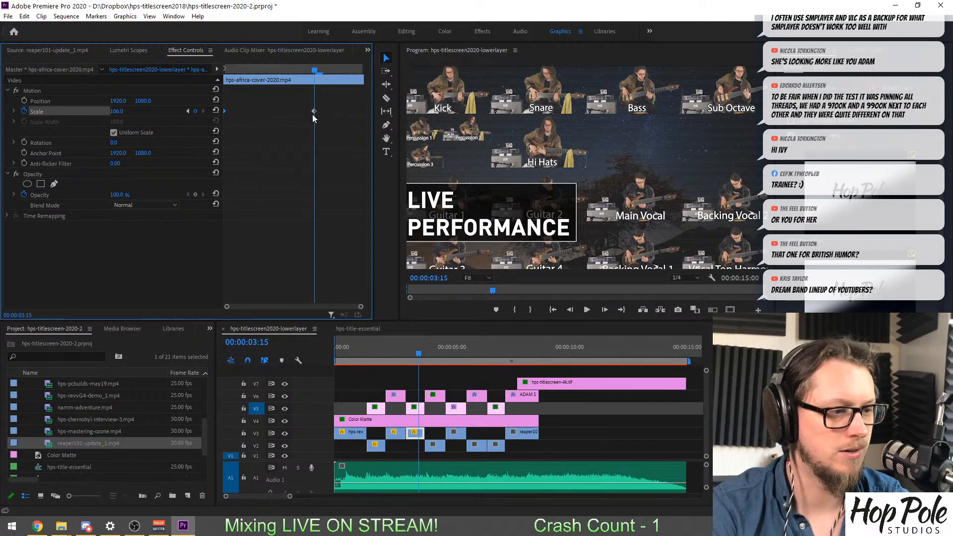
Animate the scale of reaper101-update_1.mp4 on V2 from 100 at the clip's start to 106 at its end.
left_click(433, 351)
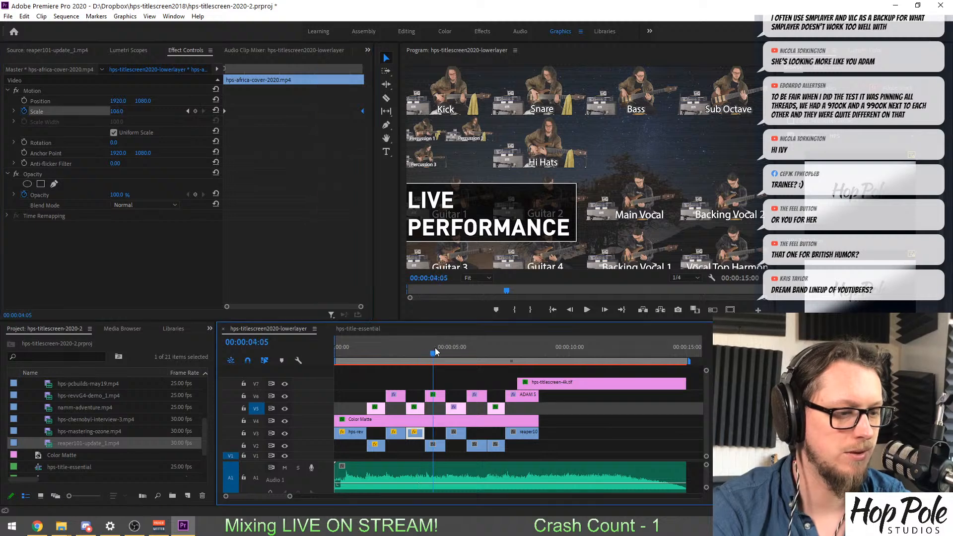
left_click(436, 446)
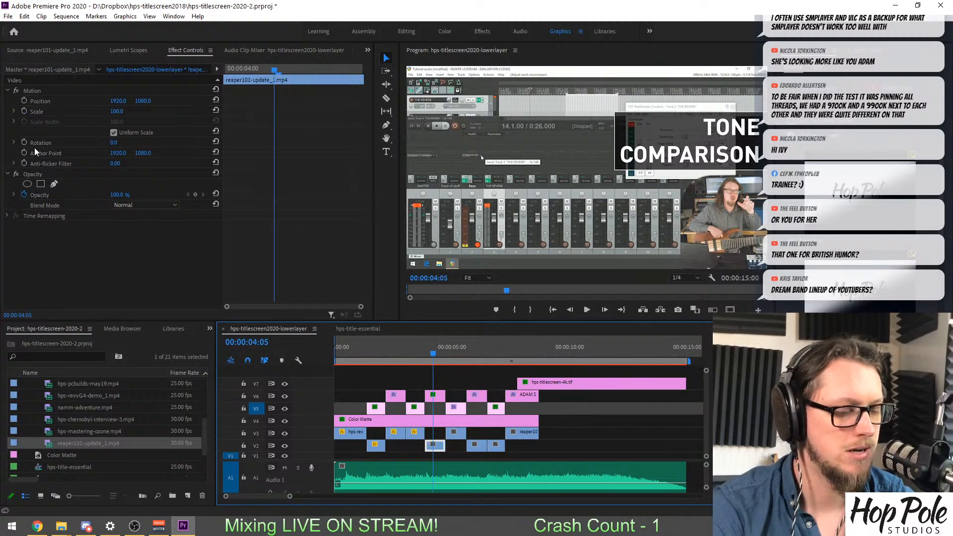
left_click(23, 111)
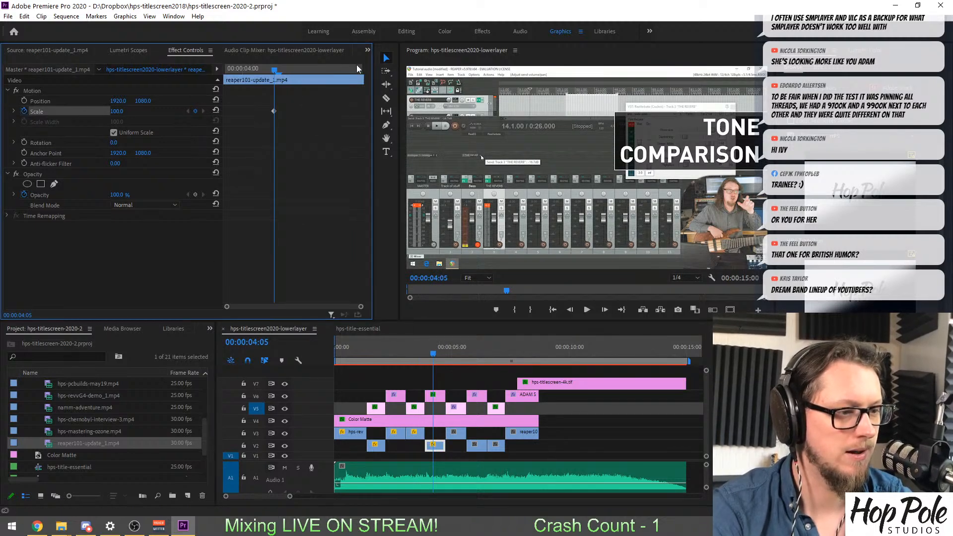
left_click(325, 68)
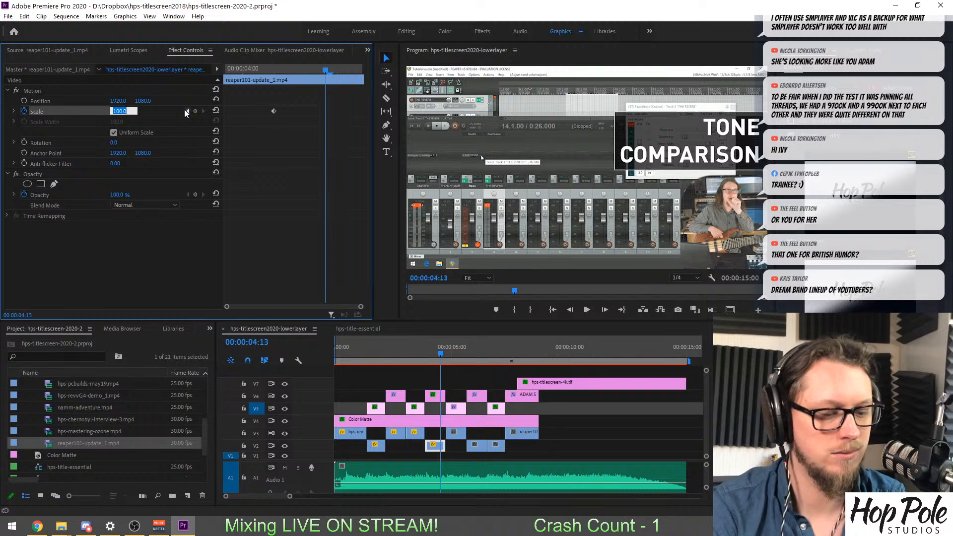
key("Return")
left_click_drag(272, 111, 156, 111)
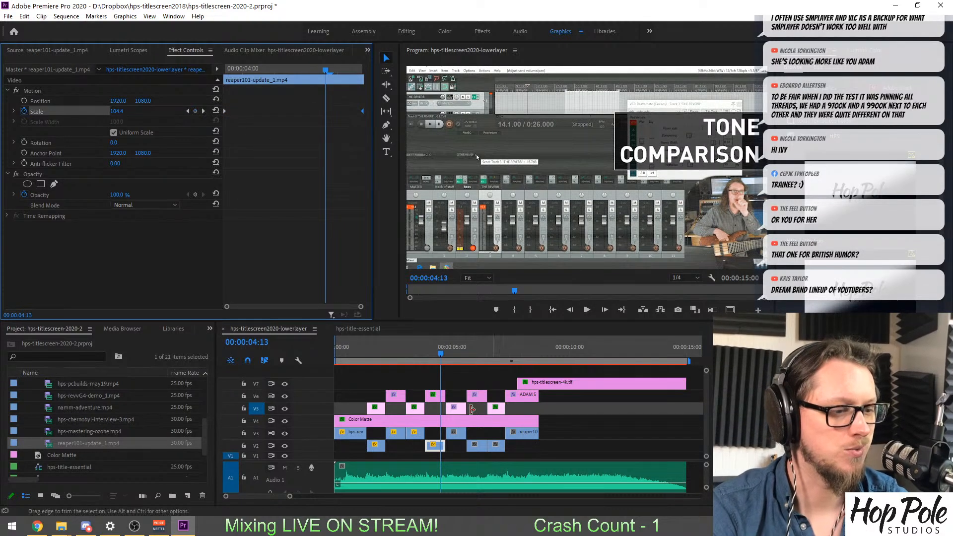
Animate the scale of hps-oldtubes-vs-newtubes_1.mp4 on V3 from 100 at the clip's start to 106 at its end.
left_click_drag(458, 353, 451, 354)
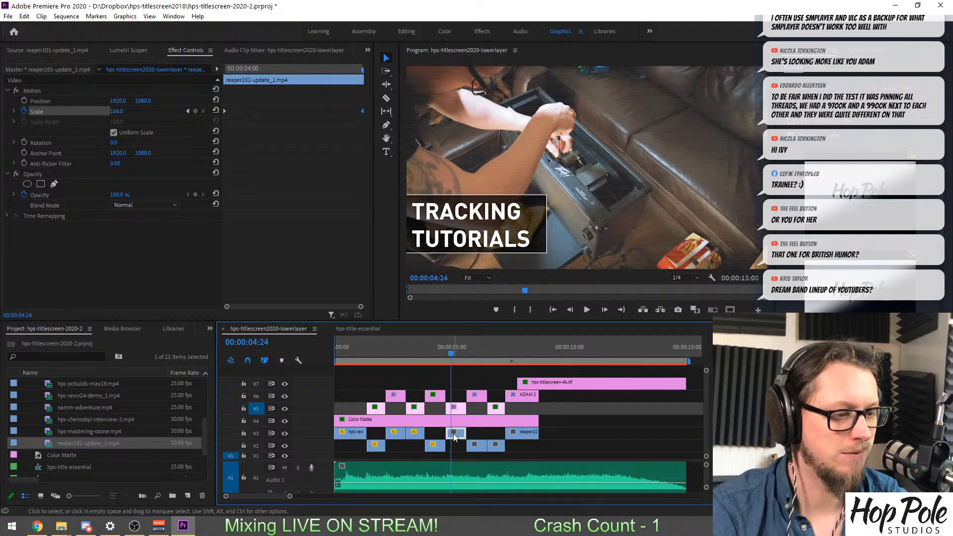
left_click(456, 432)
left_click(23, 112)
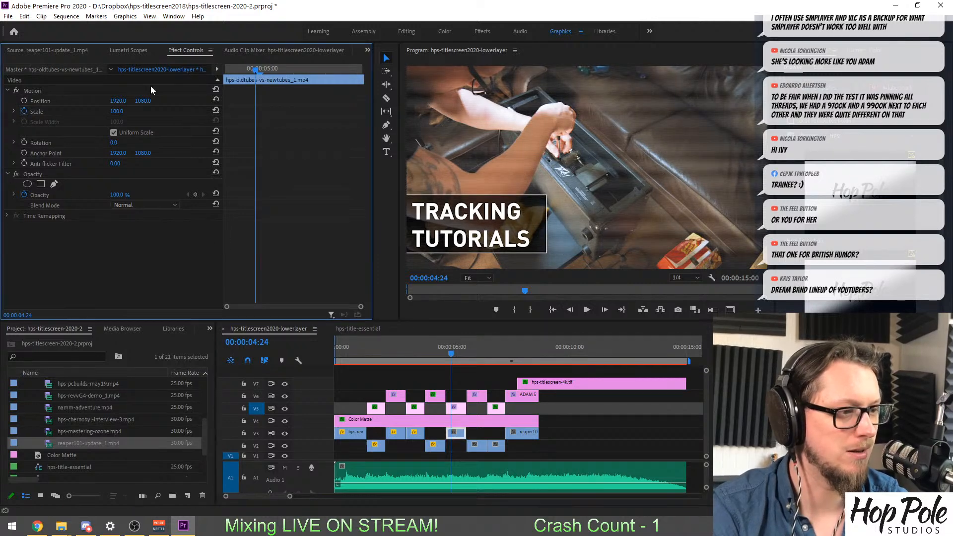
left_click(299, 68)
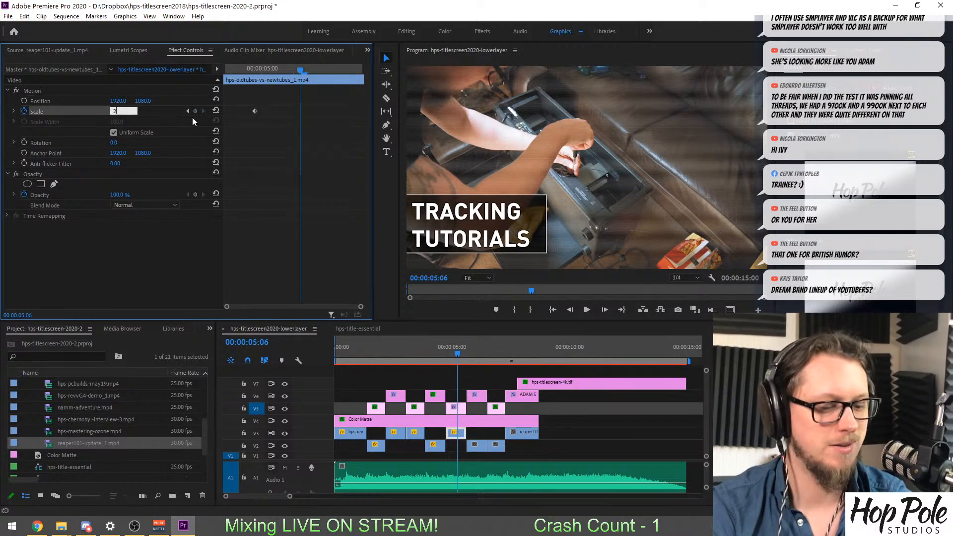
key("BackSpace")
type("10")
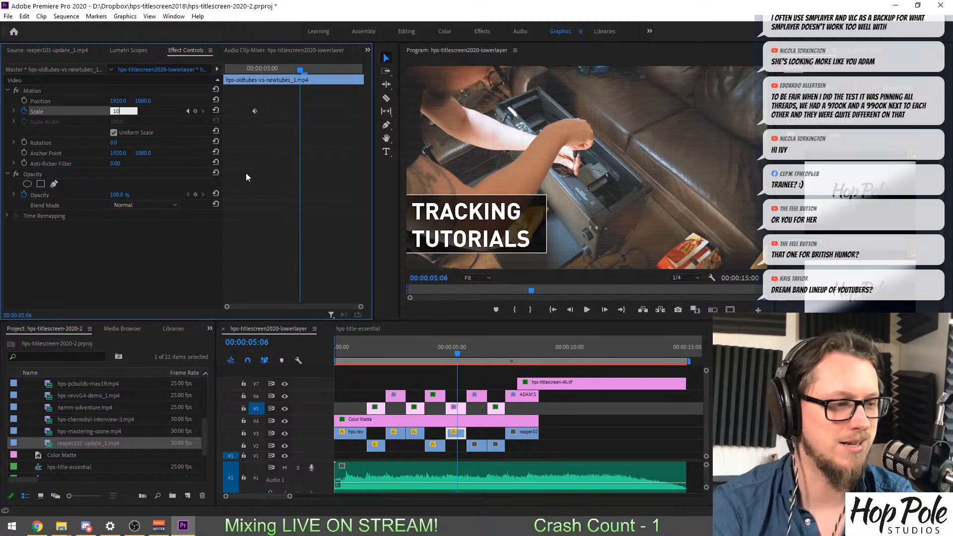
type("6")
key("Return")
left_click_drag(300, 111, 368, 114)
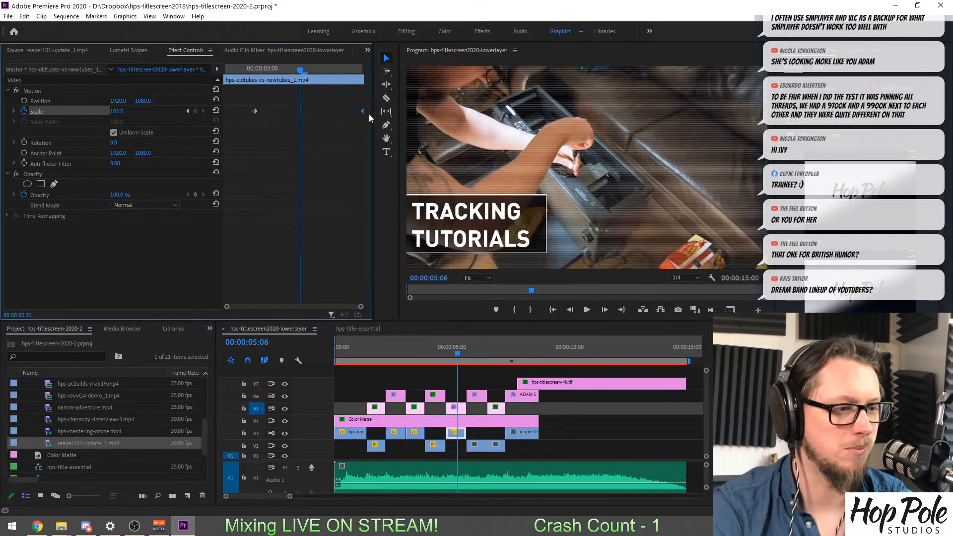
left_click_drag(255, 111, 141, 112)
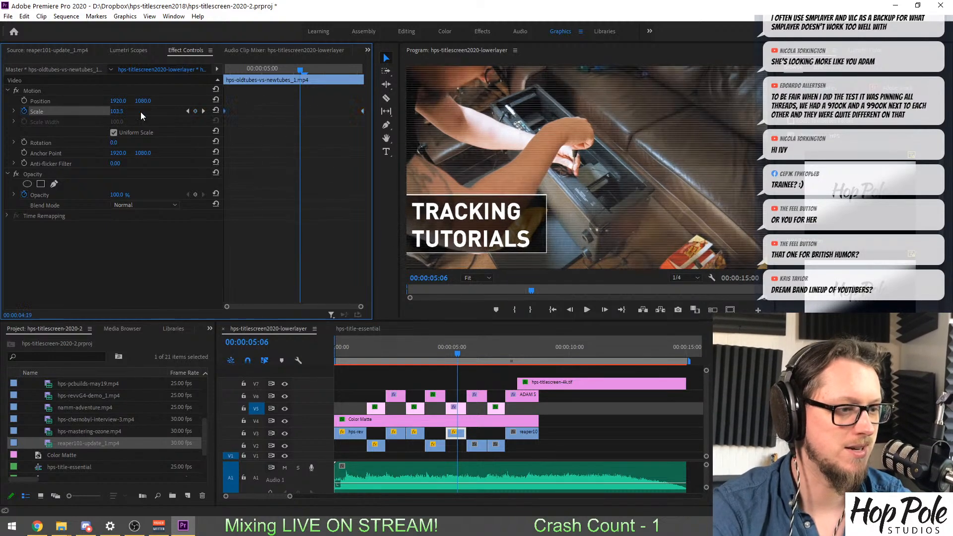
Animate the scale of namm-adventure.mp4 on V2 from 100 at the clip's start to 106 at its end.
left_click(471, 348)
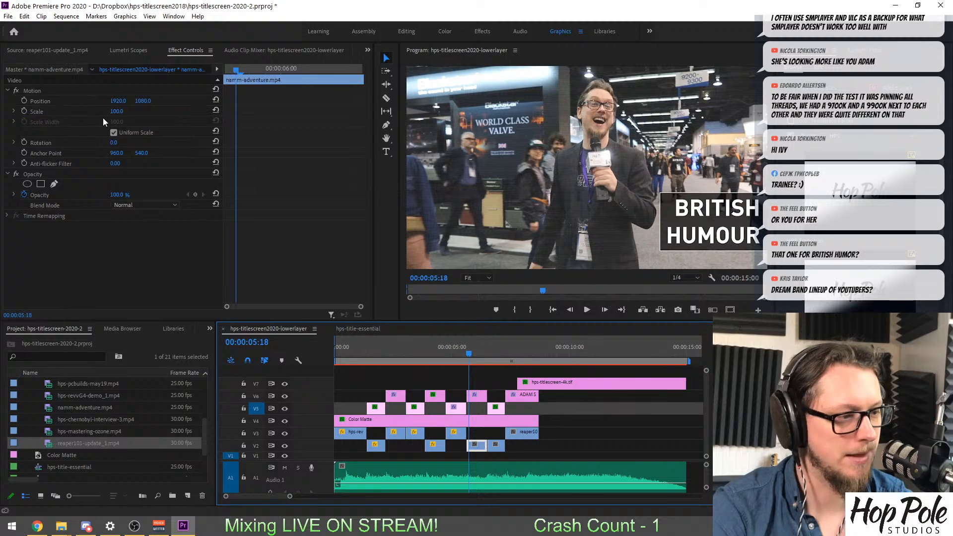
left_click(26, 111)
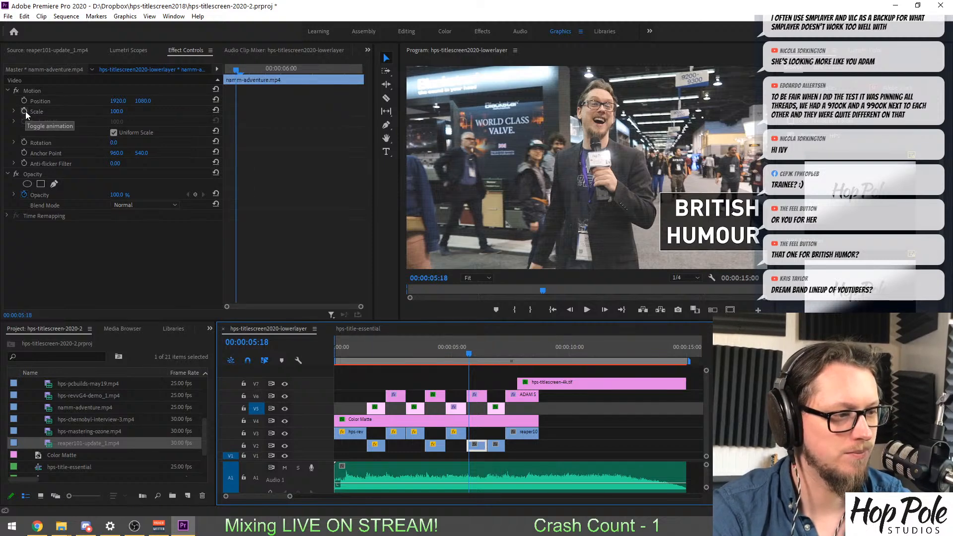
left_click(286, 69)
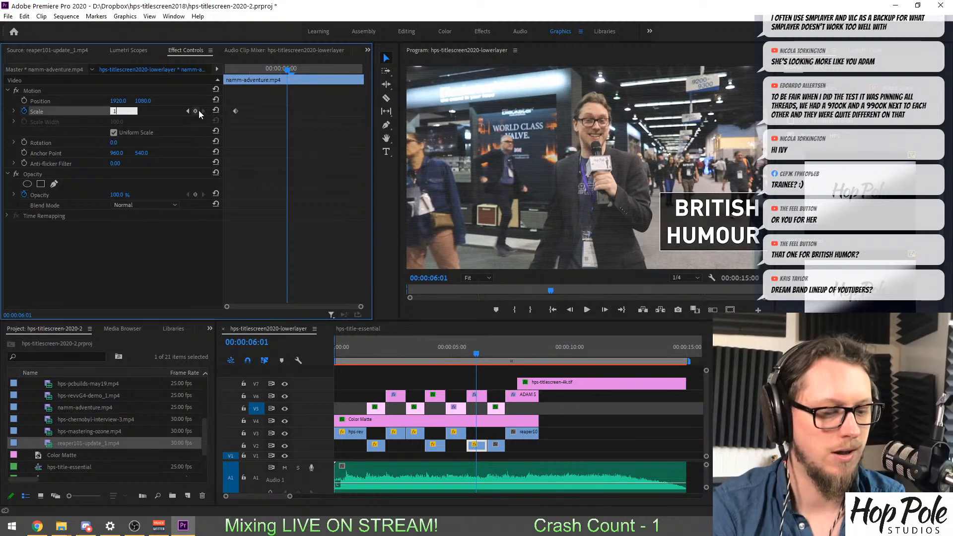
type("106")
key("Return")
left_click_drag(306, 112, 367, 112)
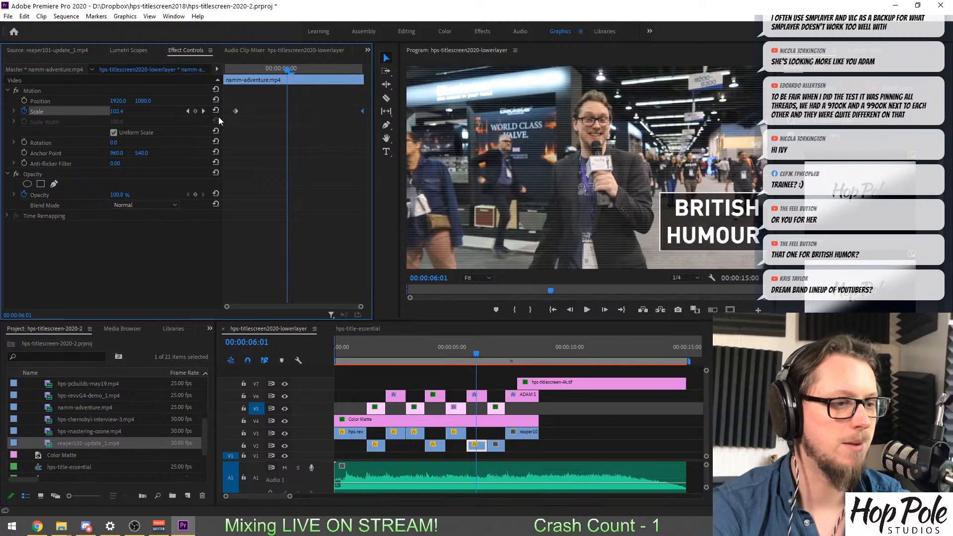
left_click_drag(236, 110, 207, 111)
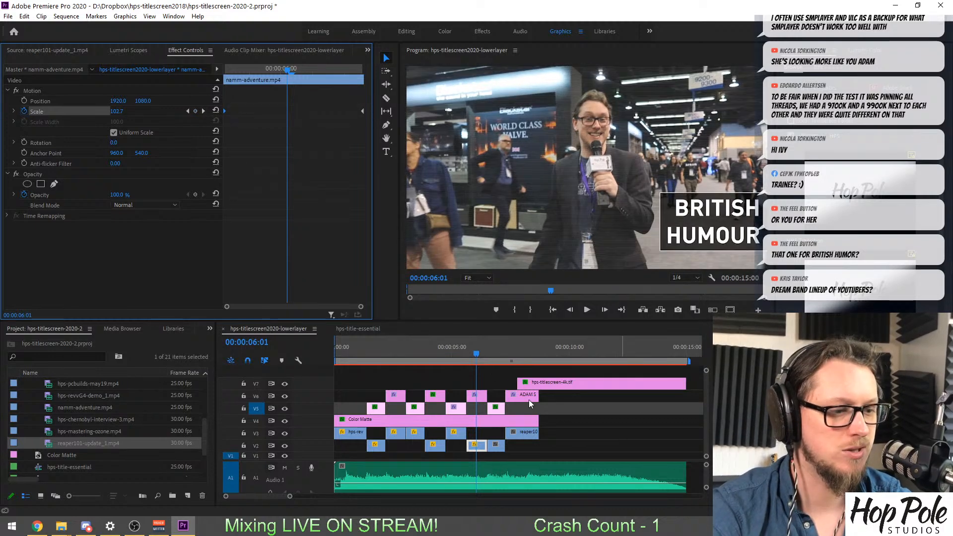
Animate the scale of hps-pcbuilds-may19.mp4 on V2 from 100 at the clip's start to 106 at its end.
left_click(496, 347)
left_click(494, 446)
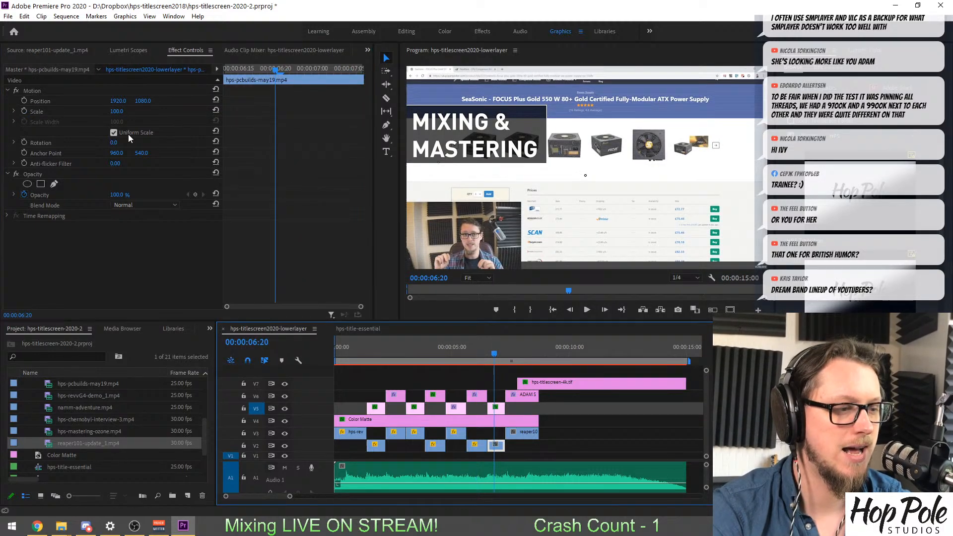
left_click(27, 113)
left_click(296, 69)
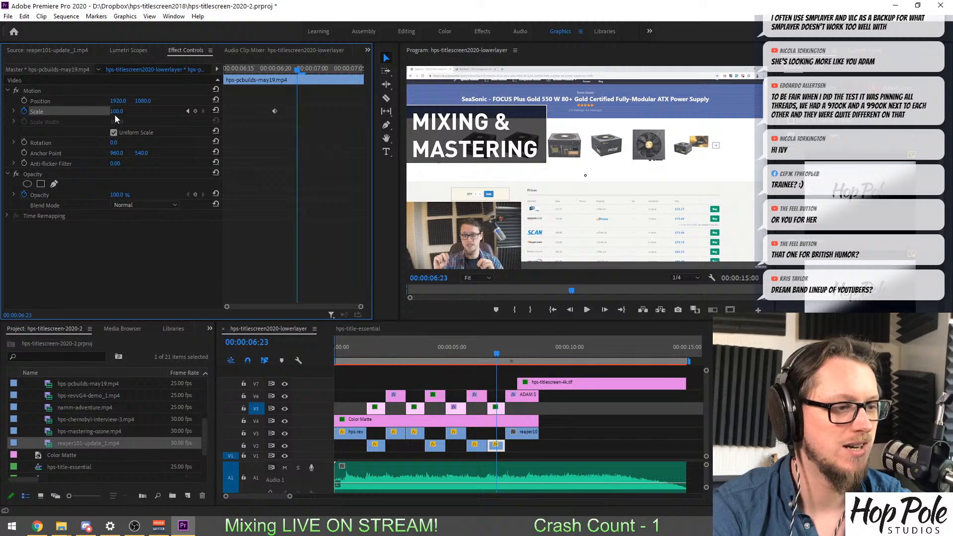
type("106")
key("Return")
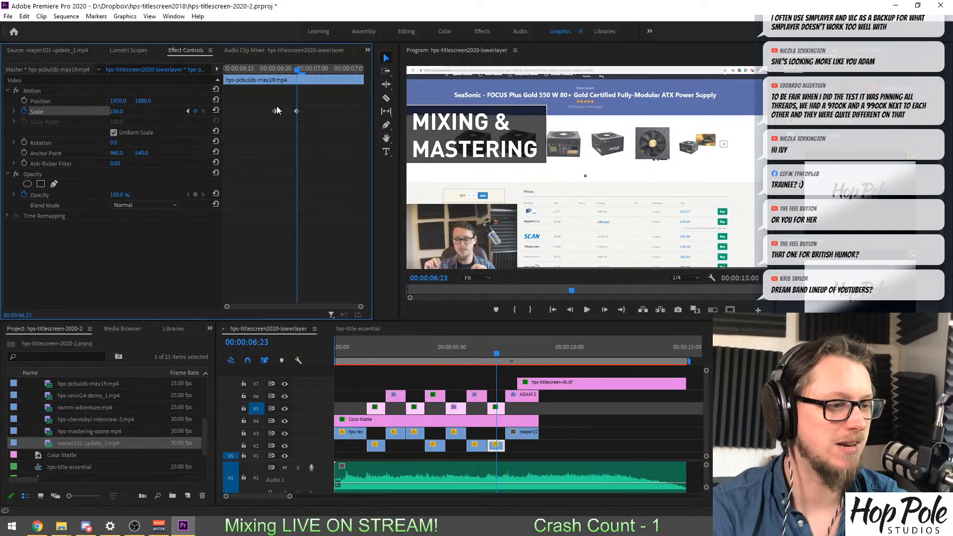
left_click_drag(148, 108, 141, 109)
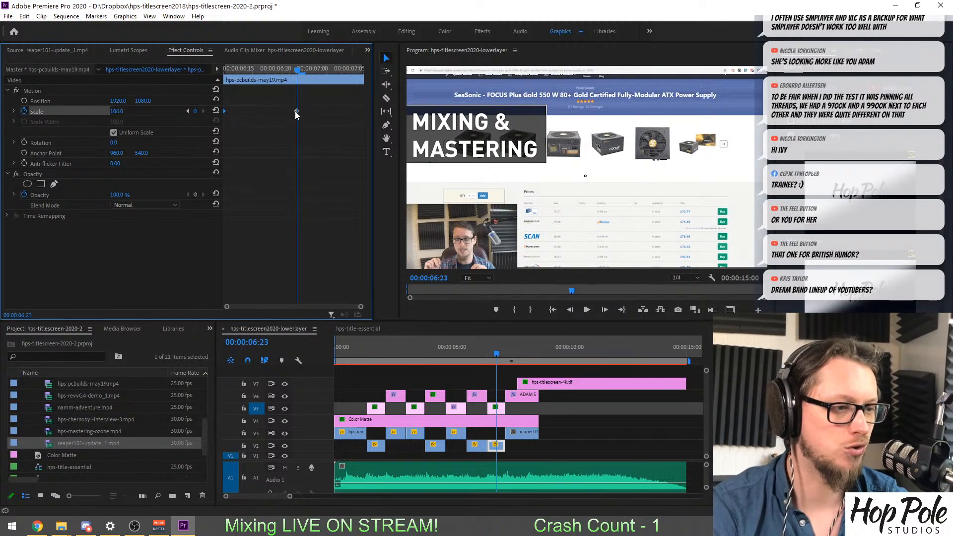
left_click_drag(297, 111, 397, 111)
Animate the scale of the closing reaper101-update_1.mp4 clip on V3 from 100 at its start to 110 at its end.
left_click(510, 353)
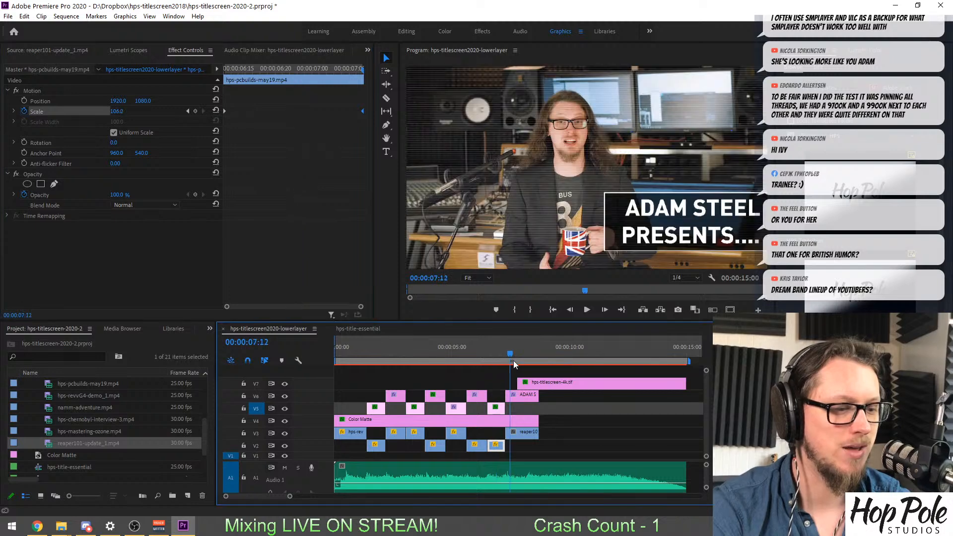
left_click(524, 433)
left_click(24, 111)
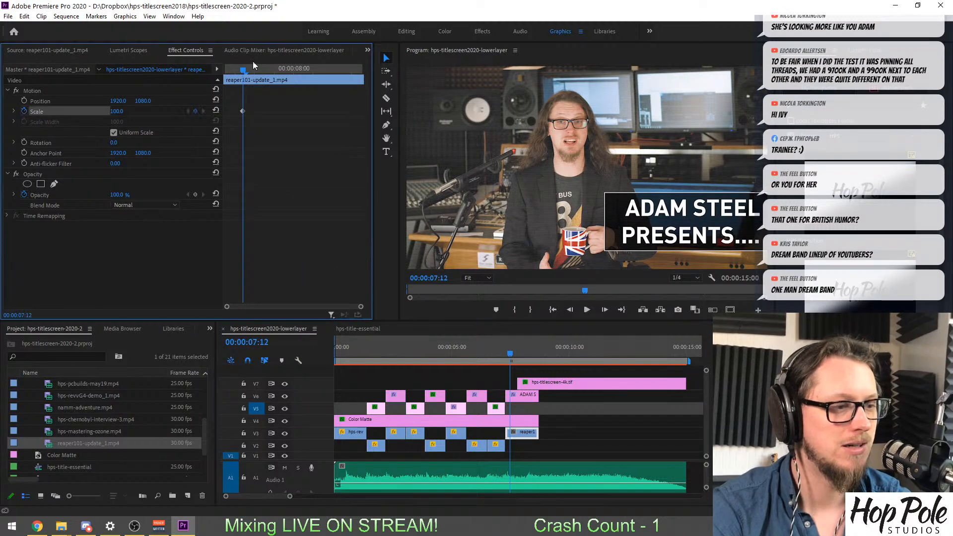
left_click(289, 68)
left_click(113, 113)
type("110")
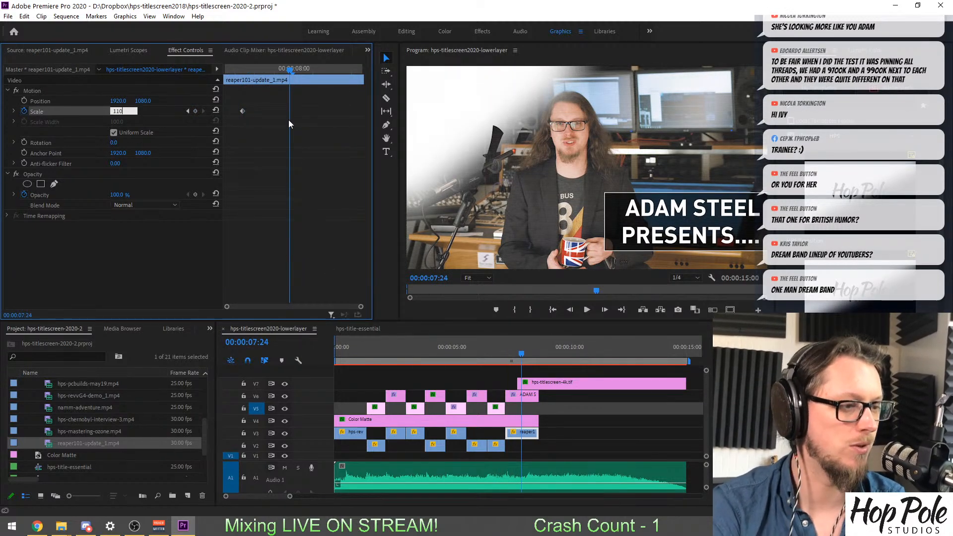
key("Return")
left_click_drag(290, 111, 368, 114)
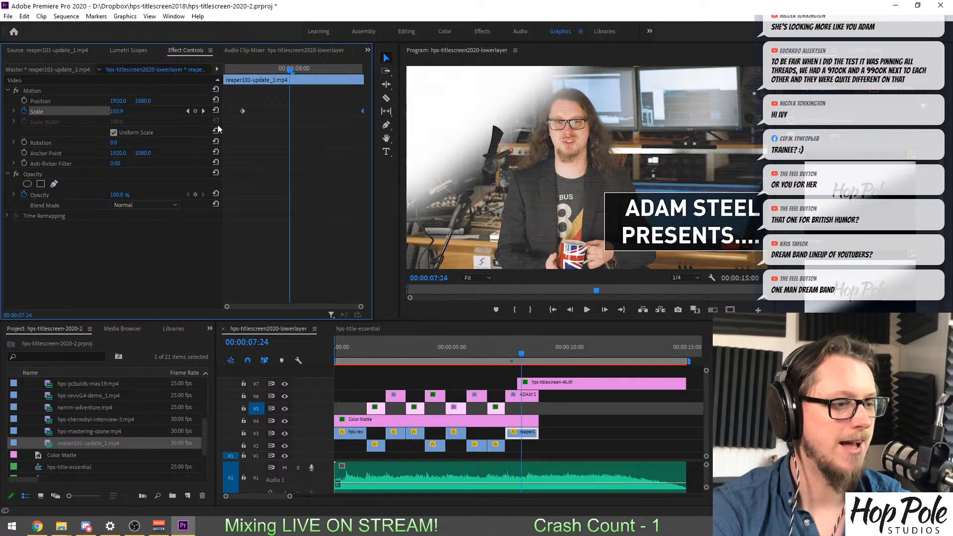
left_click_drag(243, 112, 209, 127)
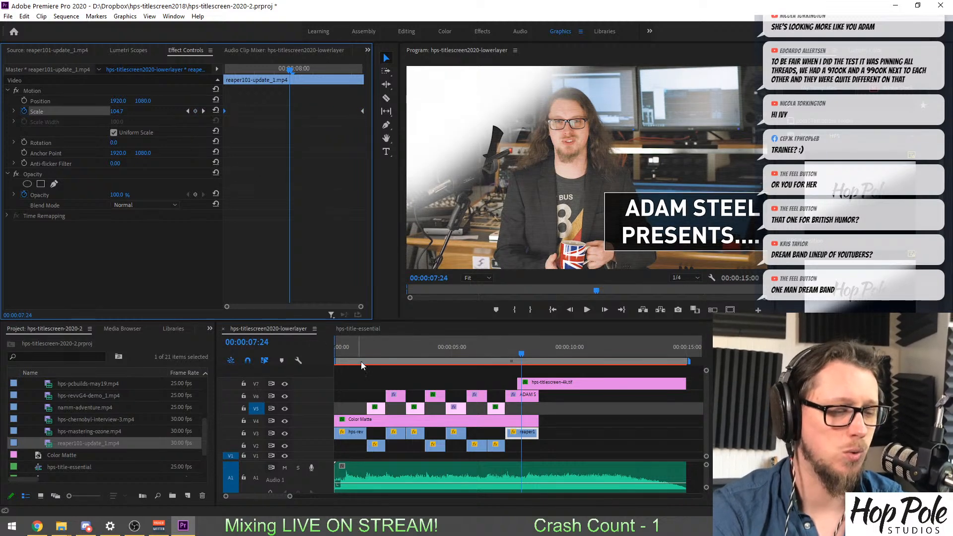
Return the playhead to the start of the sequence and try to save the project.
left_click_drag(363, 359, 205, 353)
key("ctrl+s")
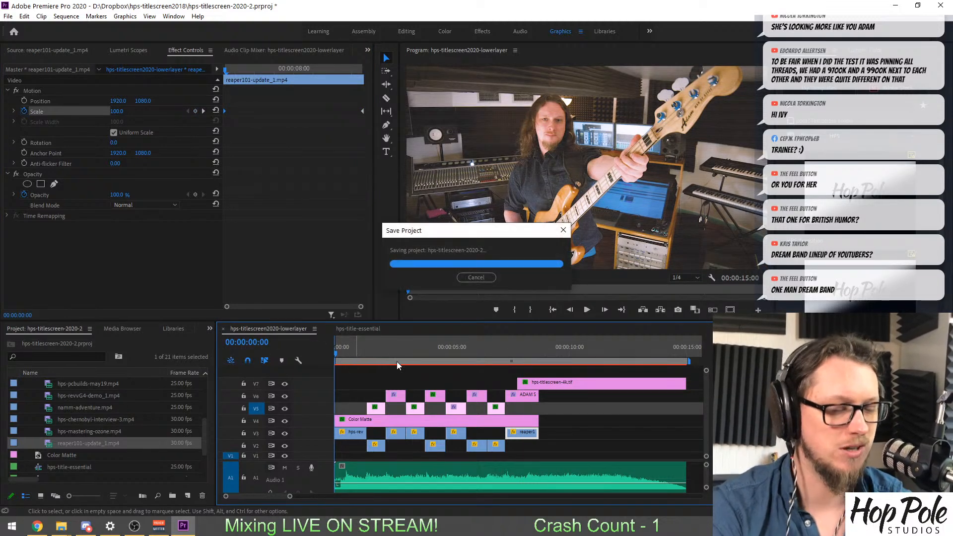
left_click(571, 287)
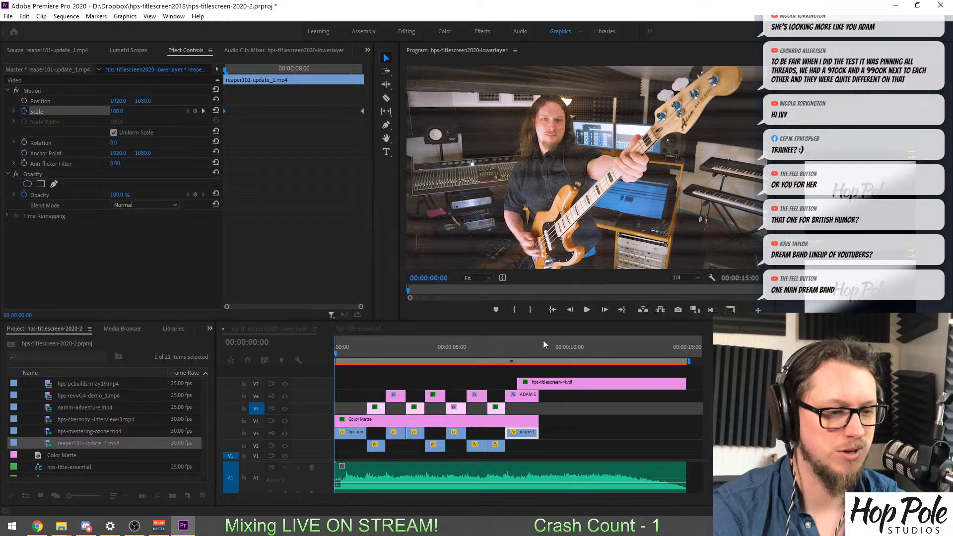
Play the title sequence from its start and replay the opening shots to review the scale animations.
key("space")
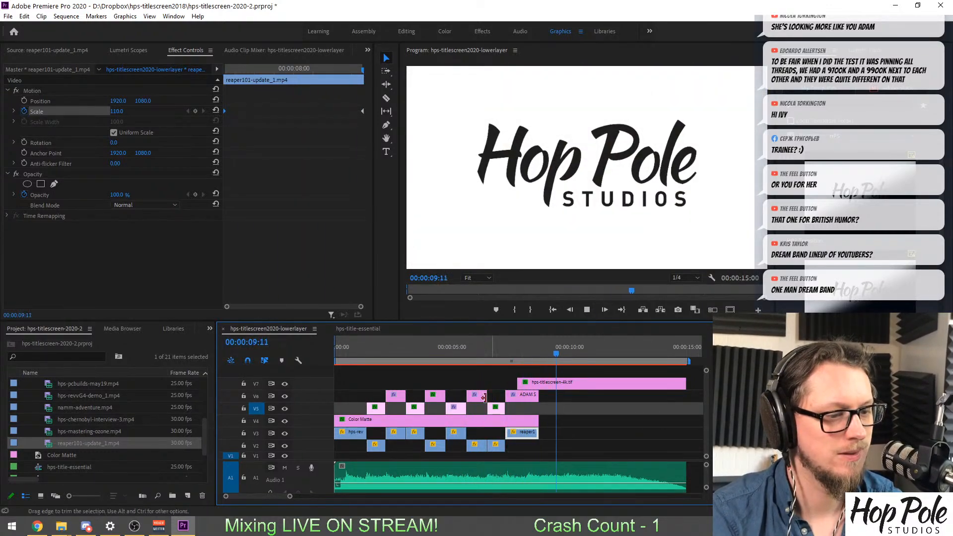
key("space")
left_click_drag(344, 352, 317, 356)
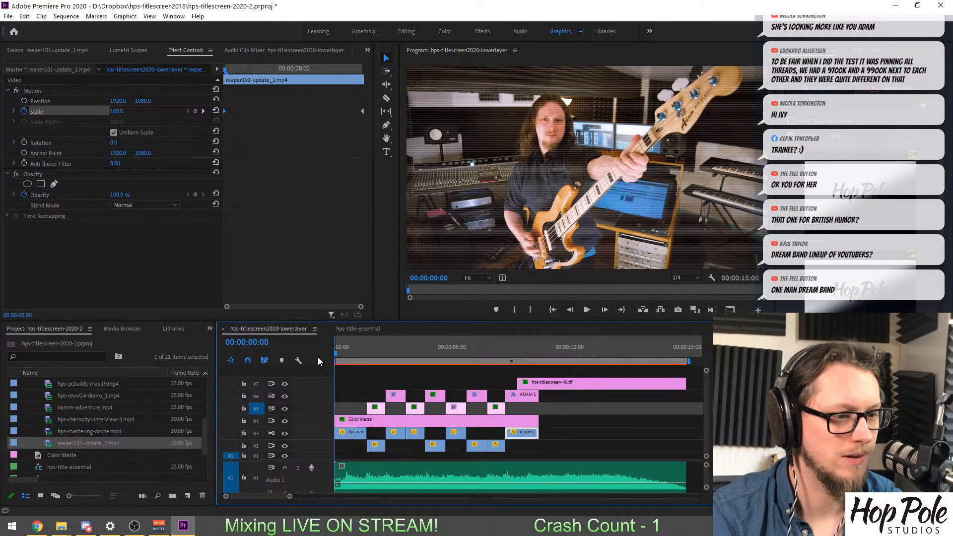
key("space")
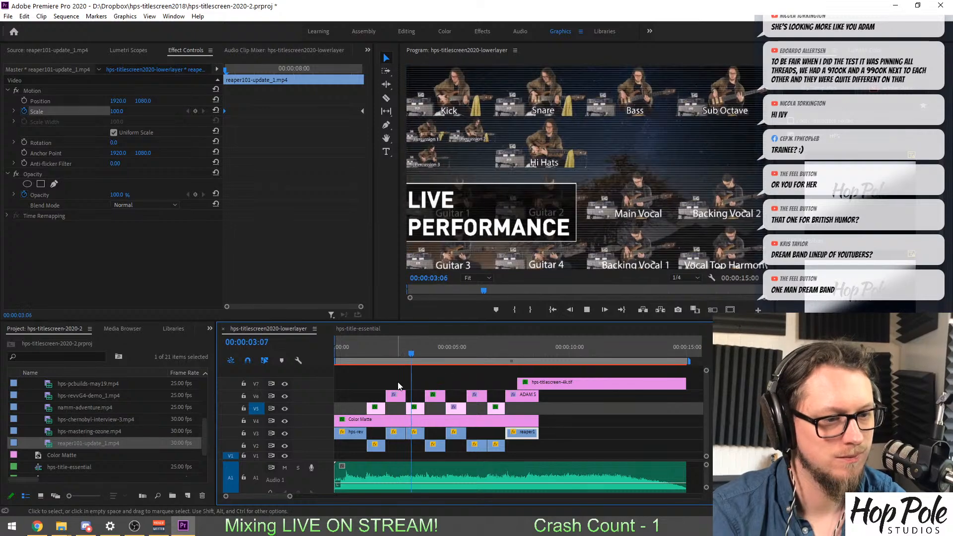
Replace the title over the pedalboard shot at 00:00:01:17 with BASS PLAYING on two lines, and change its second line to TONE.
left_click_drag(377, 353, 374, 354)
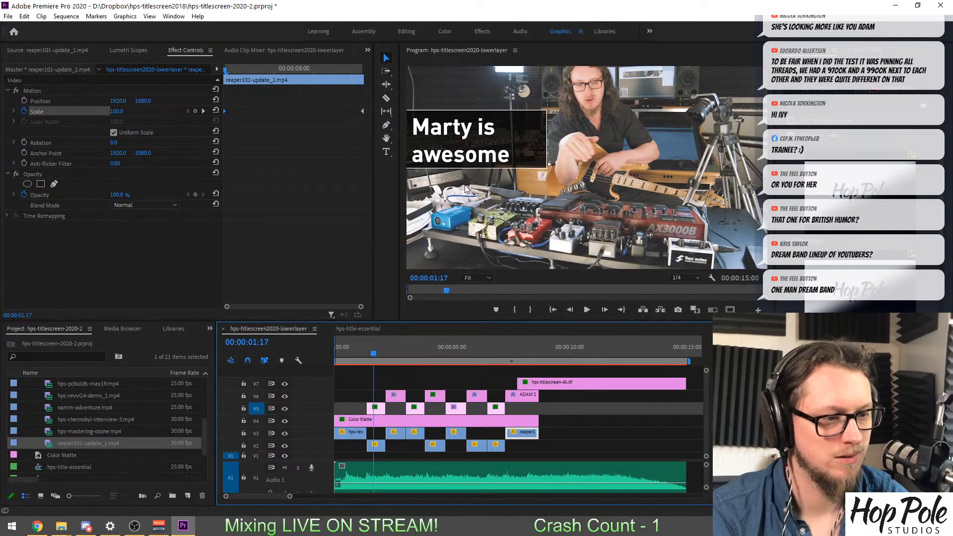
left_click(457, 130)
double_click(456, 130)
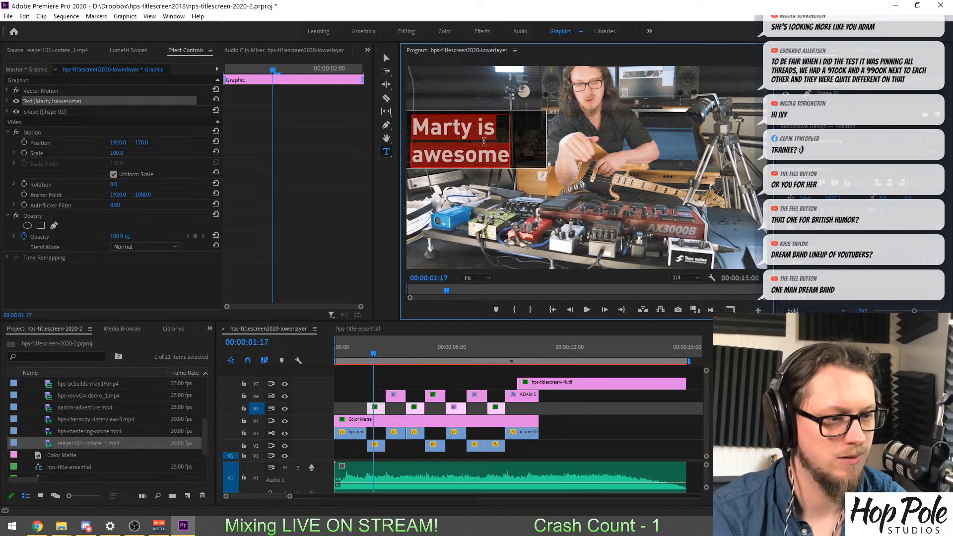
type("b")
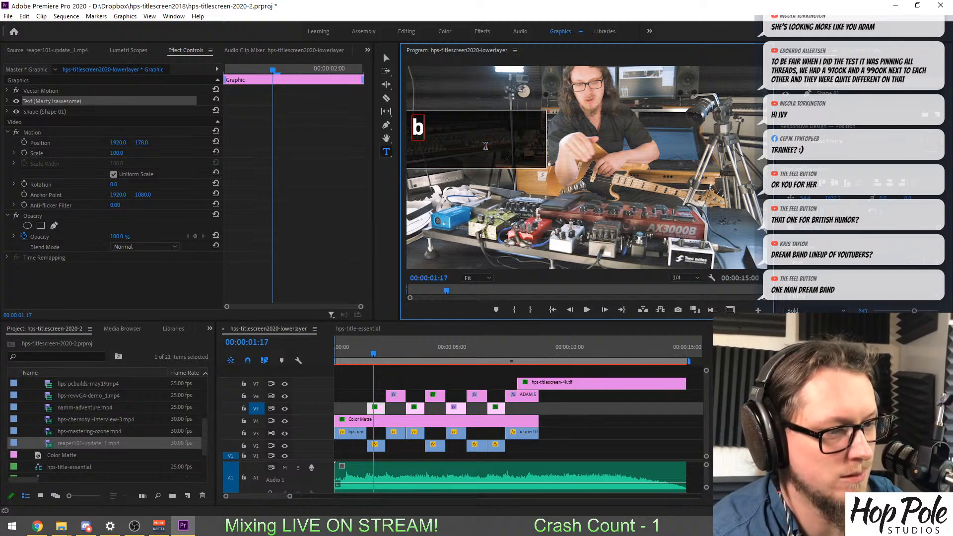
key("BackSpace")
type("BA")
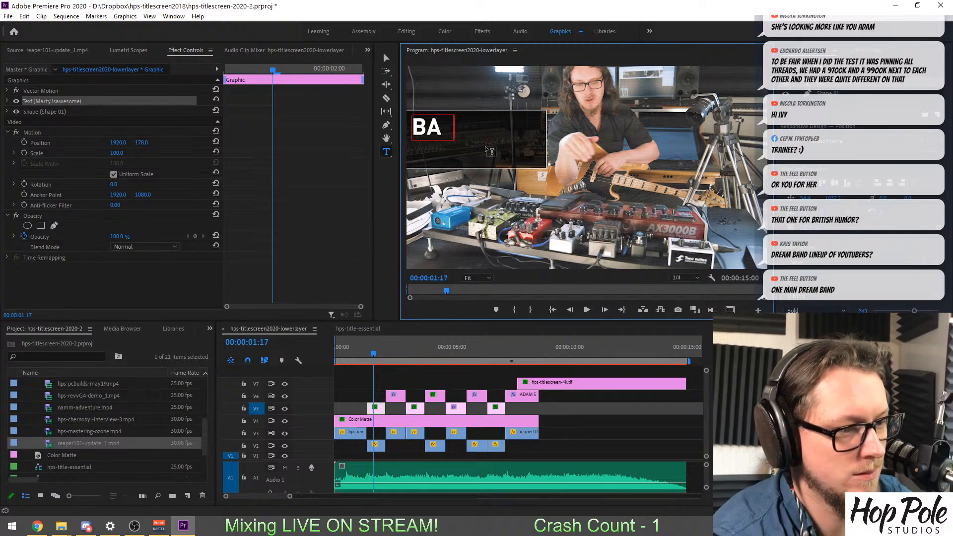
key("BackSpace")
key("BackSpace")
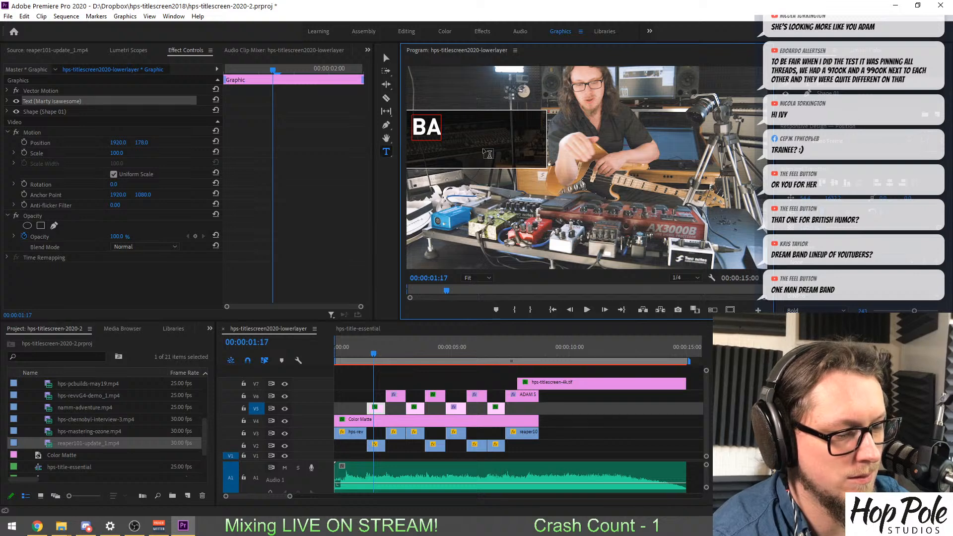
type("SS")
key("BackSpace")
key("BackSpace")
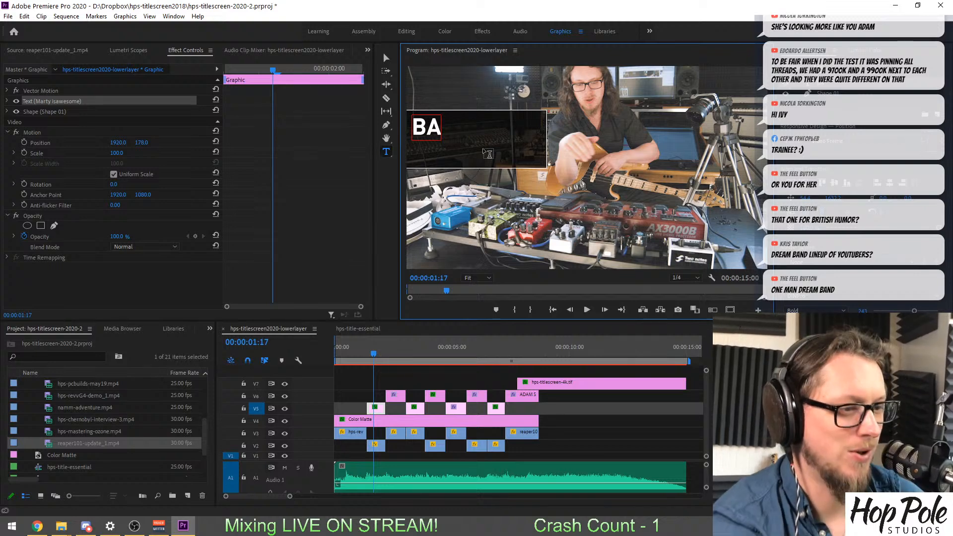
type("SS P")
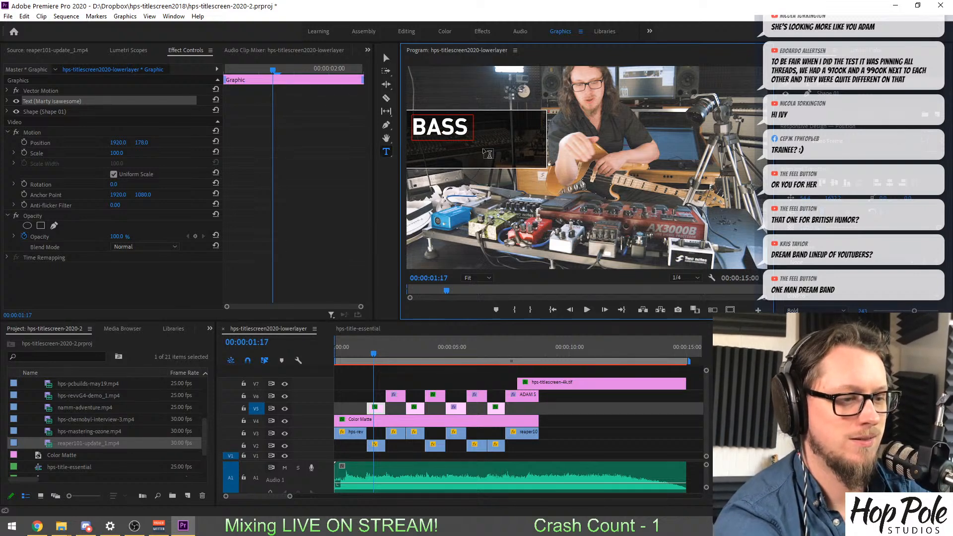
key("Return")
type("PL")
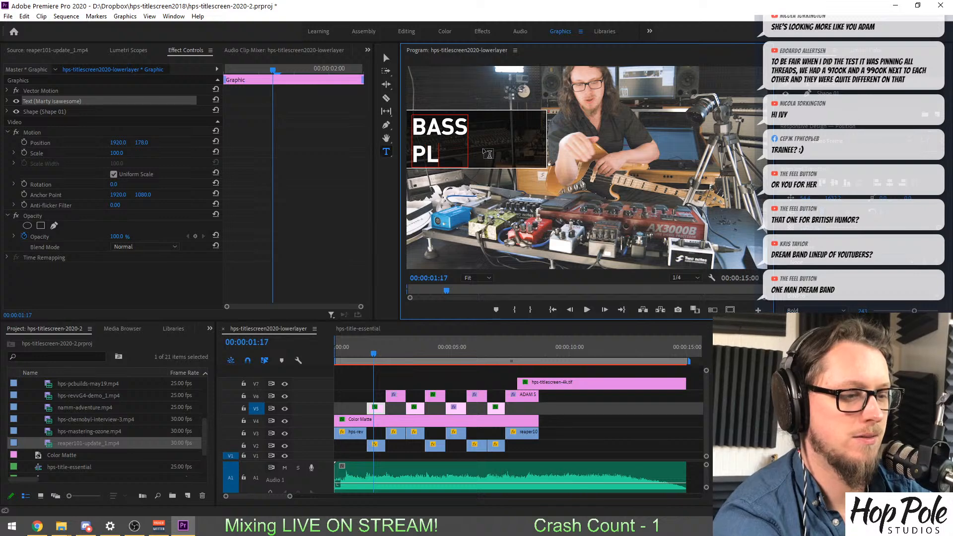
type("AYING")
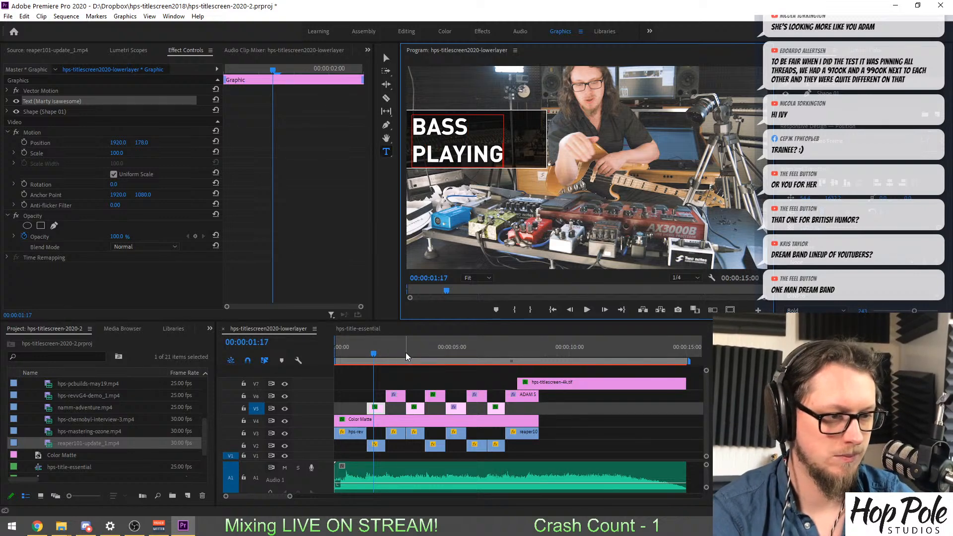
left_click_drag(383, 157, 385, 158)
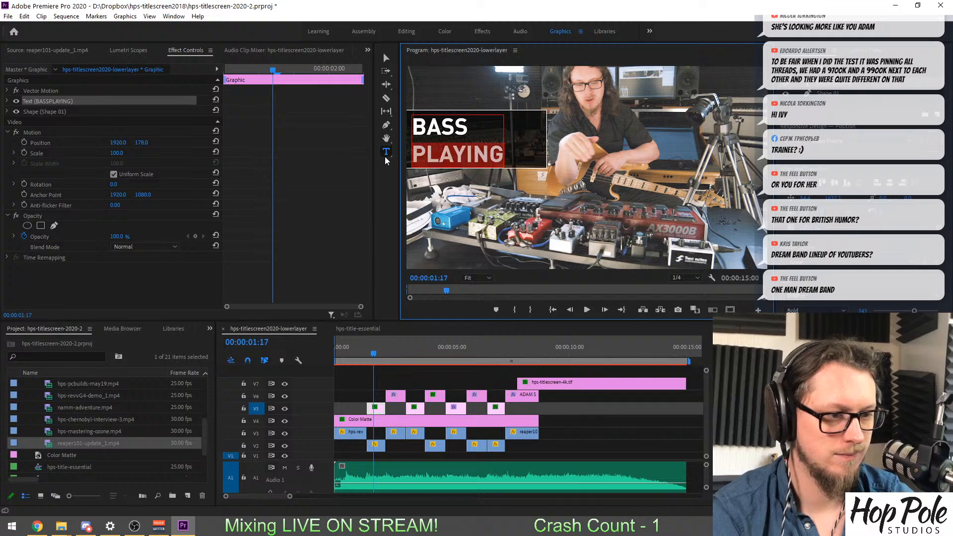
type("TONE")
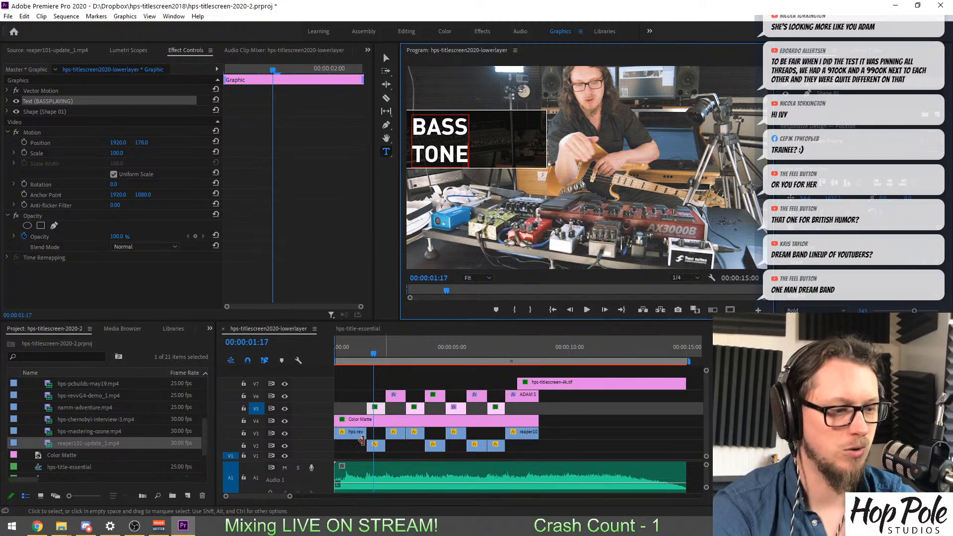
Change the word GUITAR to AUDIO in the GUITAR GEAR REVIEWS title at 00:00:02:12.
left_click(391, 353)
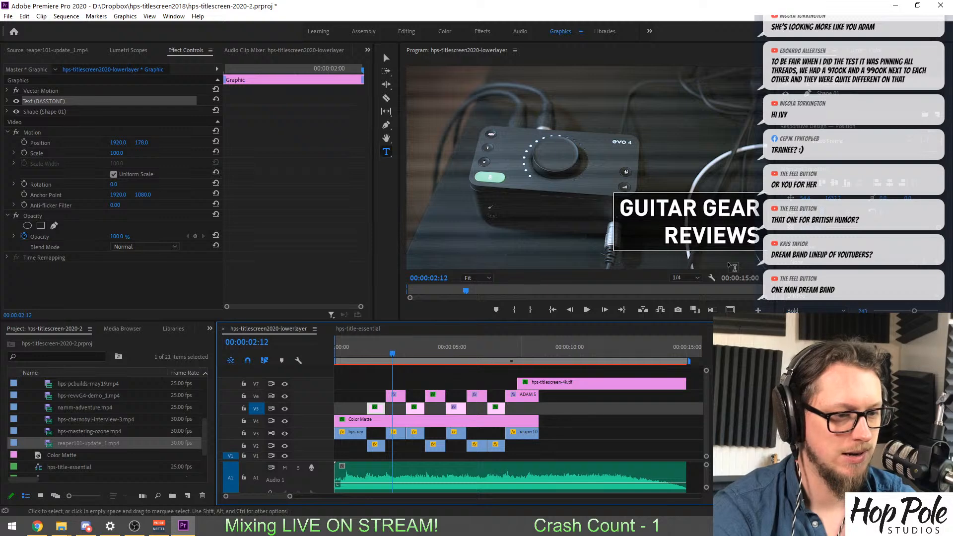
left_click_drag(621, 209, 694, 212)
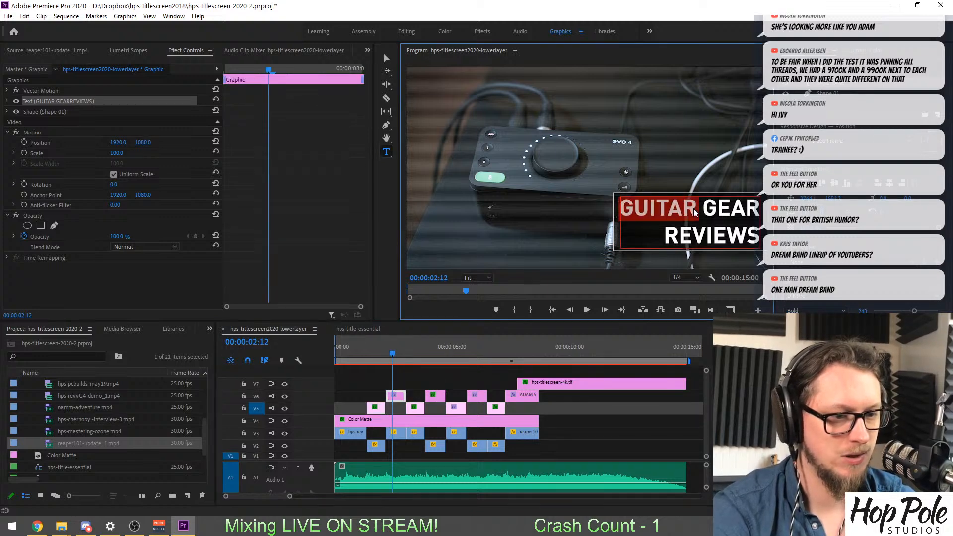
type("AUDIO")
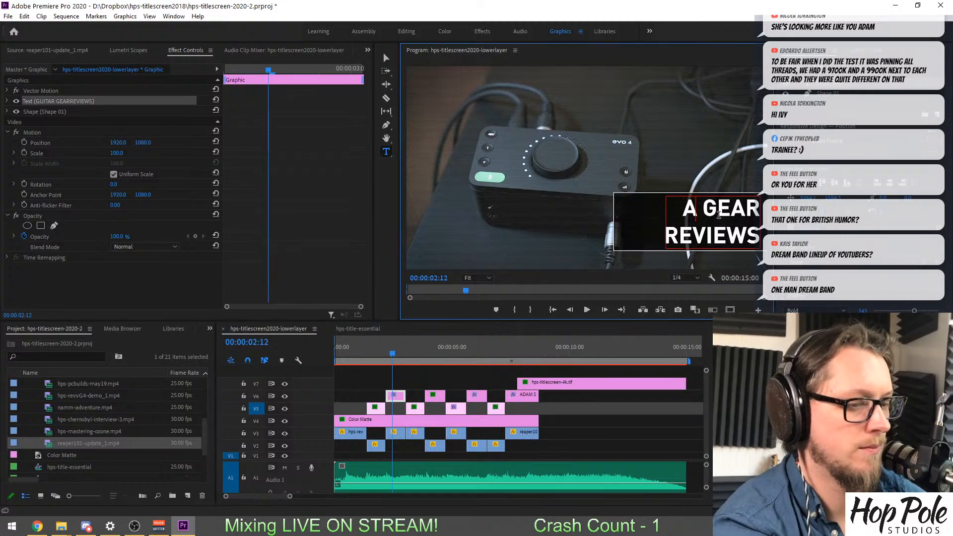
left_click(411, 354)
left_click(433, 204)
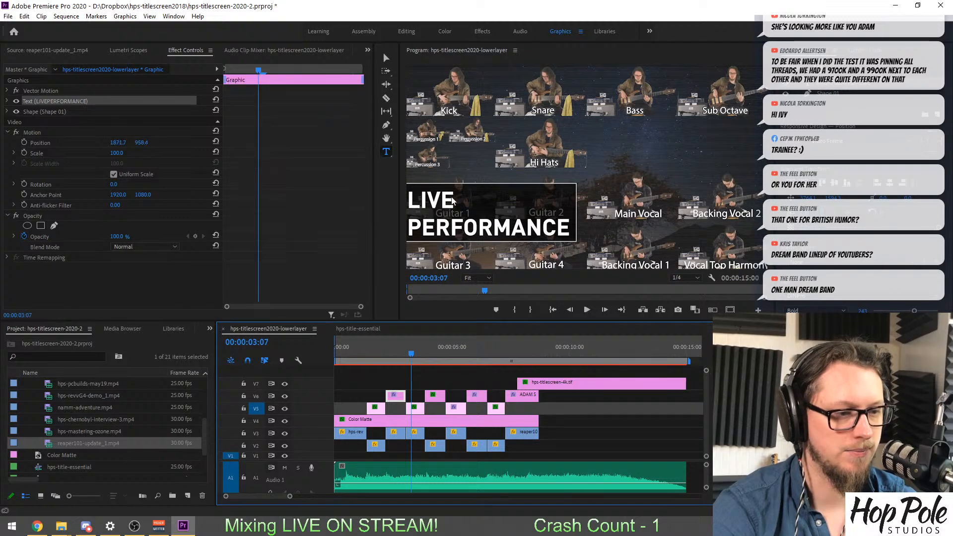
left_click_drag(450, 198, 407, 202)
left_click_drag(568, 223, 392, 209)
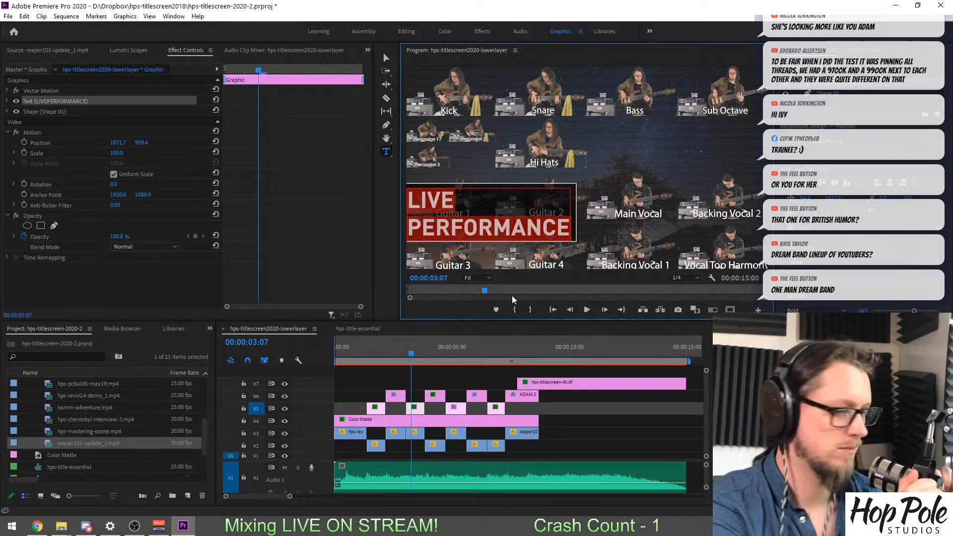
Replace the TONE COMPARISON title at 00:00:04:04 with REAPER TUTORIALS on two lines.
left_click(431, 352)
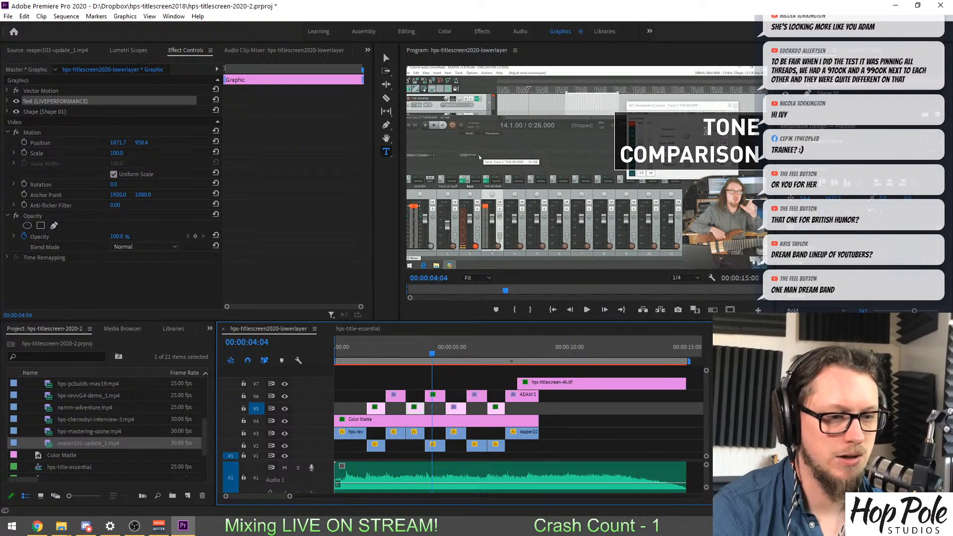
left_click(708, 132)
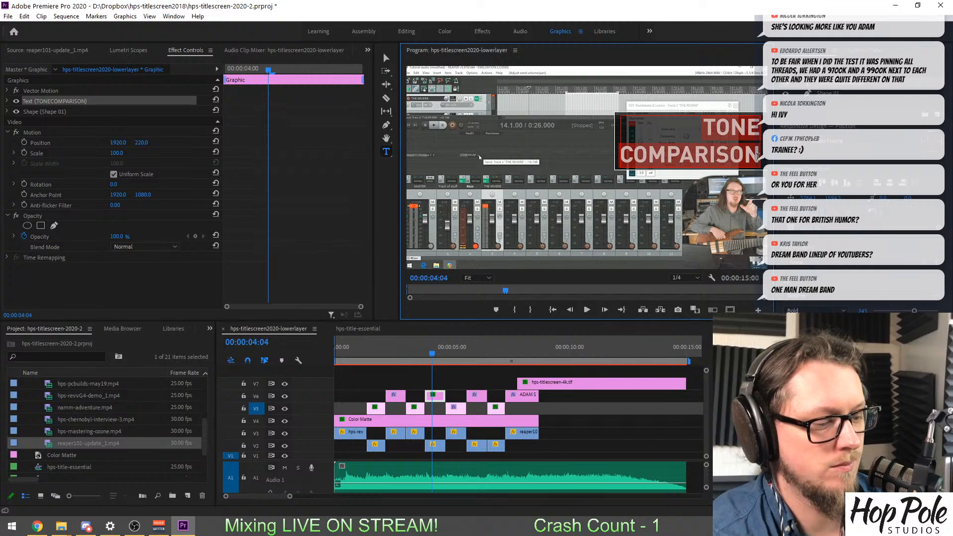
type("REAPER")
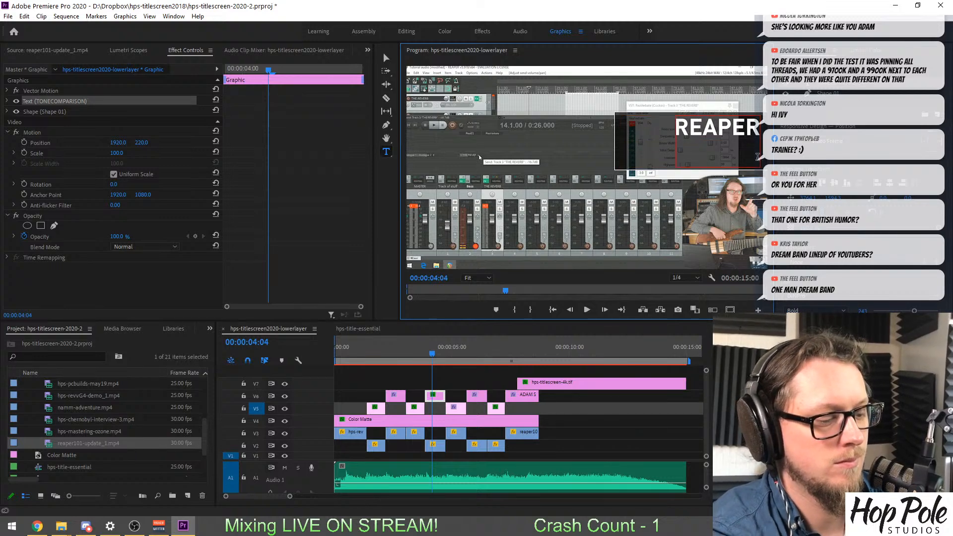
key("Return")
type("TUTORIALS")
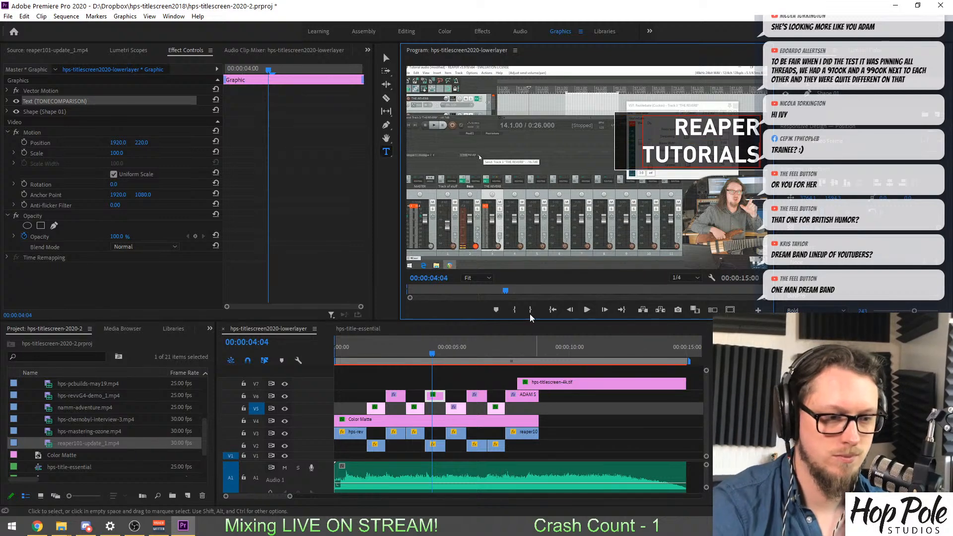
Replace the TRACKING TUTORIALS title at 00:00:05:04 with GUITAR AMP COMPARISON, keeping COMPARISON on the second line.
left_click(456, 353)
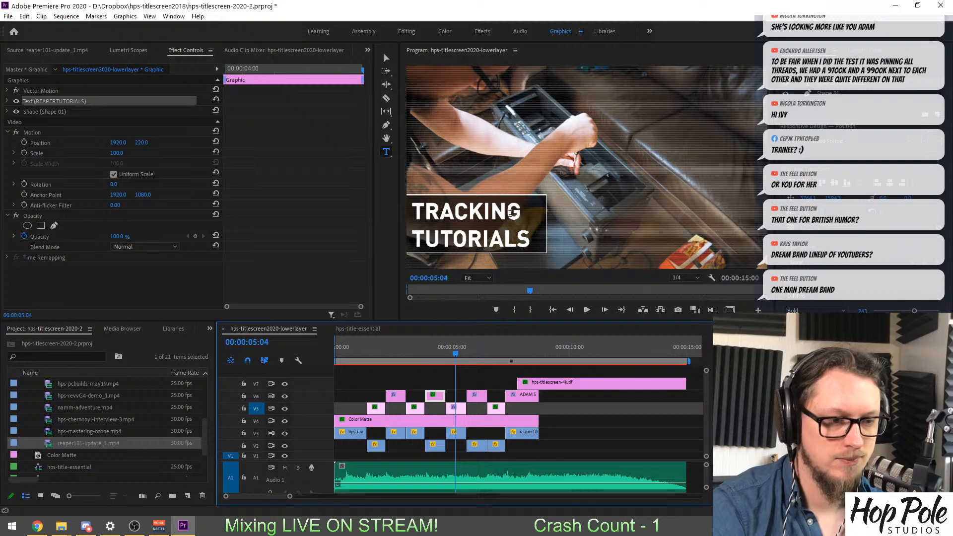
left_click(413, 226)
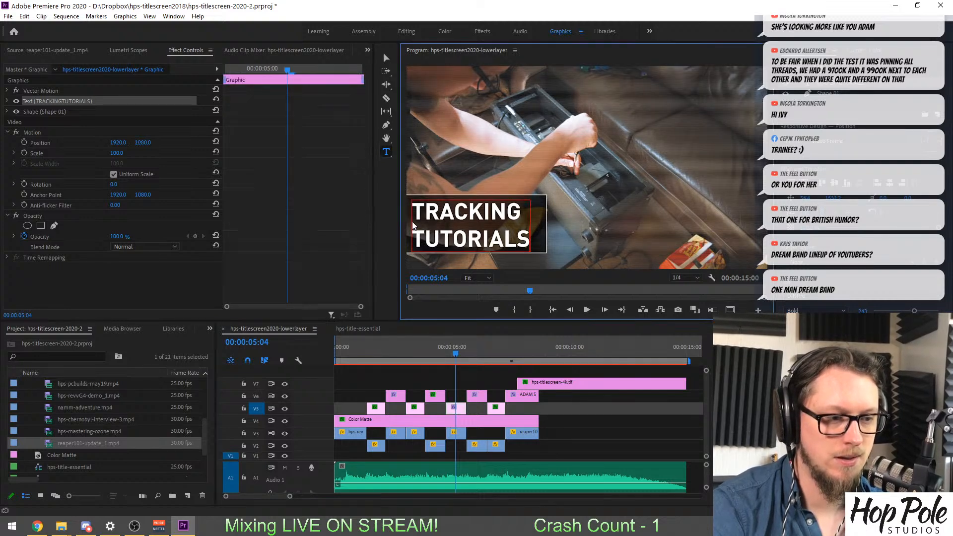
left_click_drag(413, 222, 411, 216)
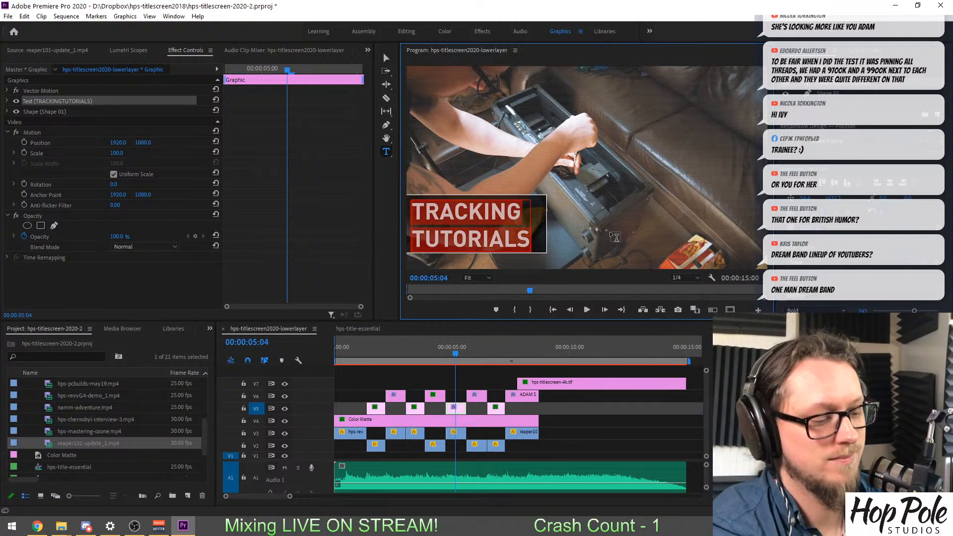
type("GUIT")
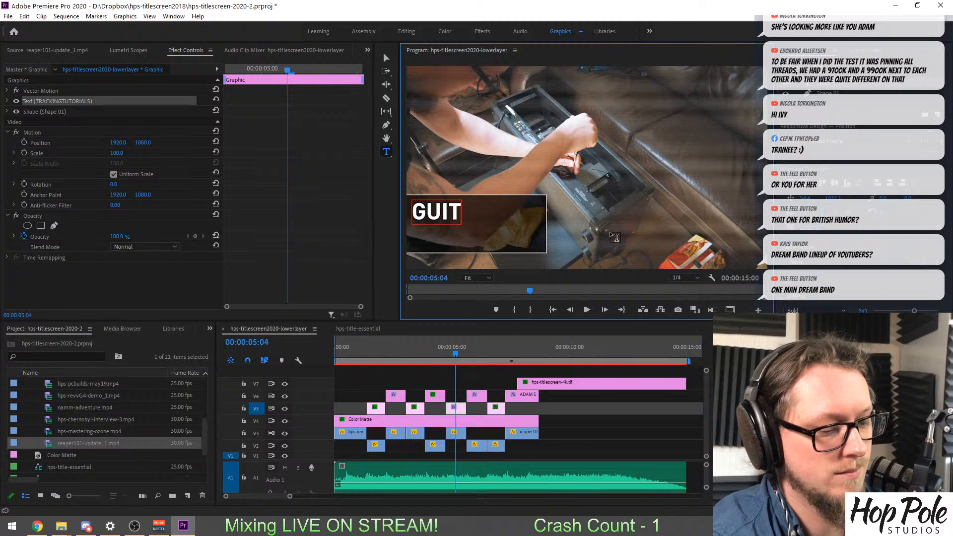
type("AR AMP ")
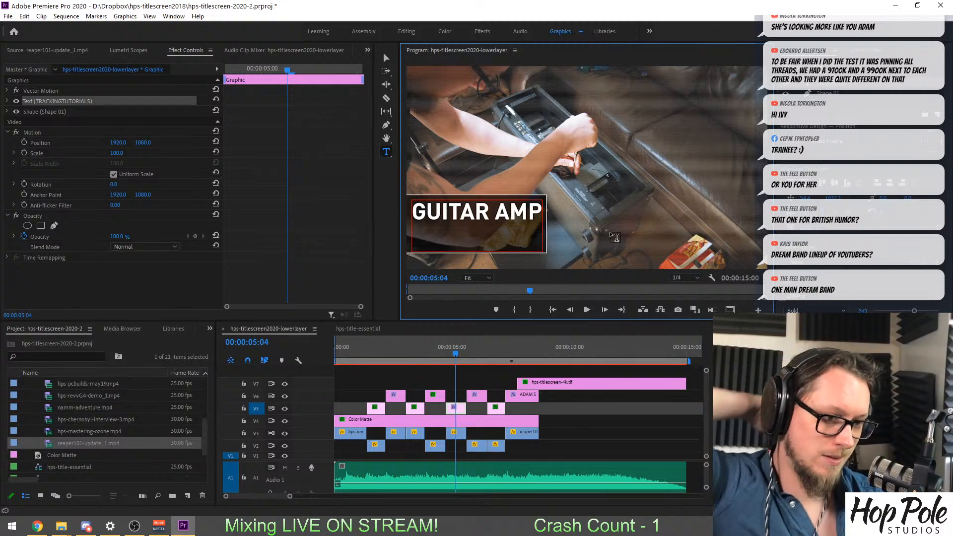
type("CO")
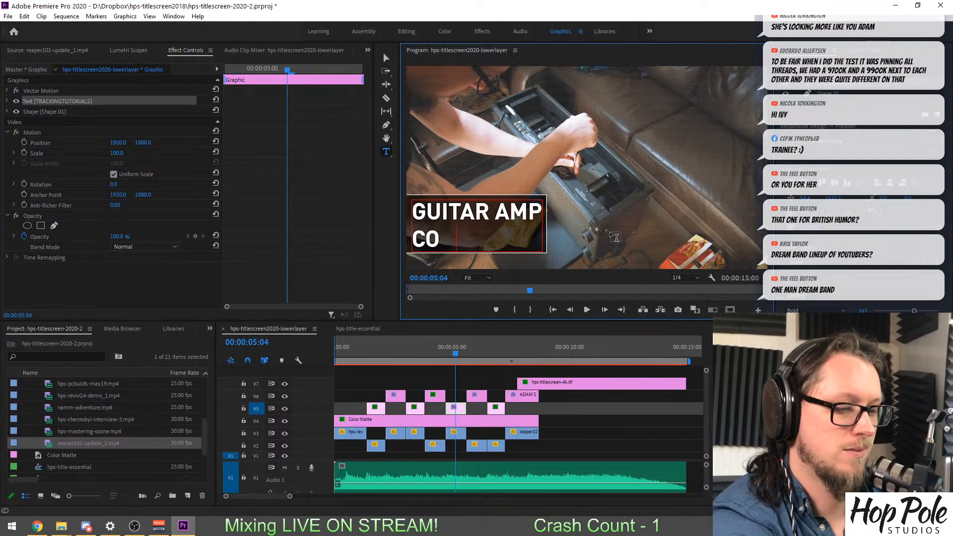
type("MPARISON")
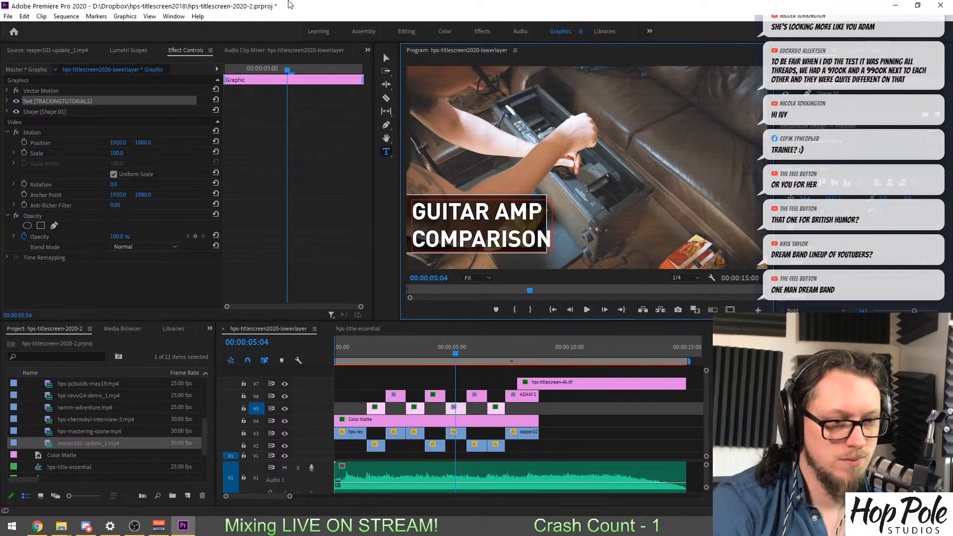
Replace the BRITISH HUMOUR title over the trade show shot at 00:00:05:24 with LOL.
left_click(475, 351)
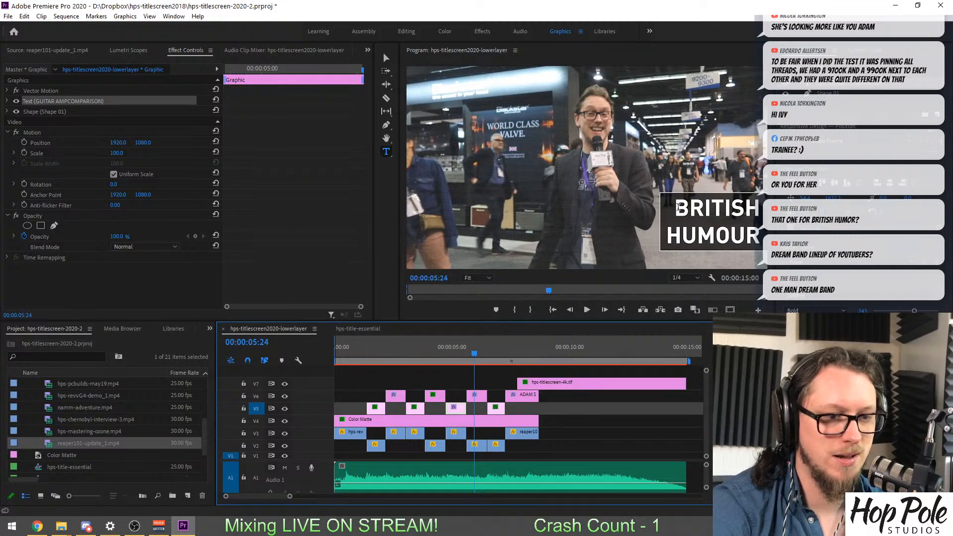
left_click(755, 235)
key("ctrl+a")
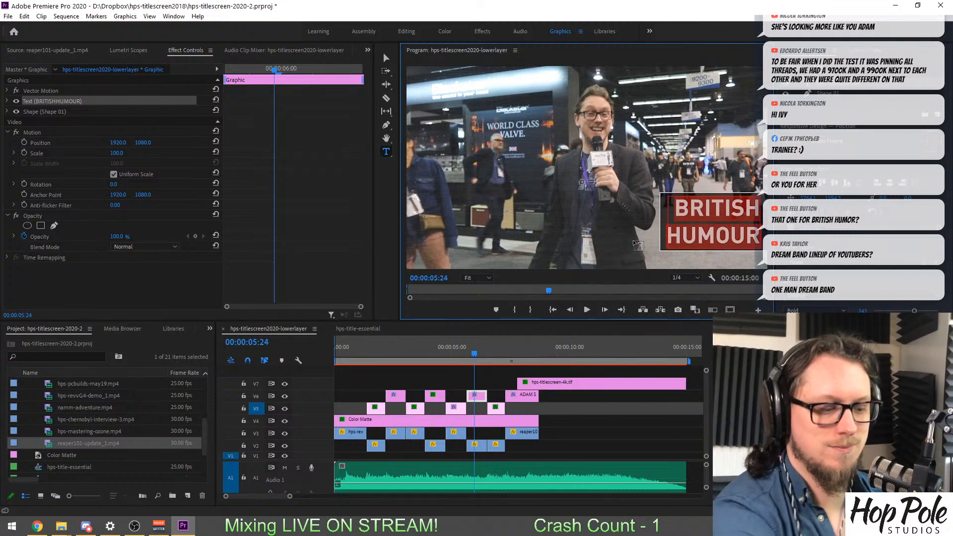
type("LOL")
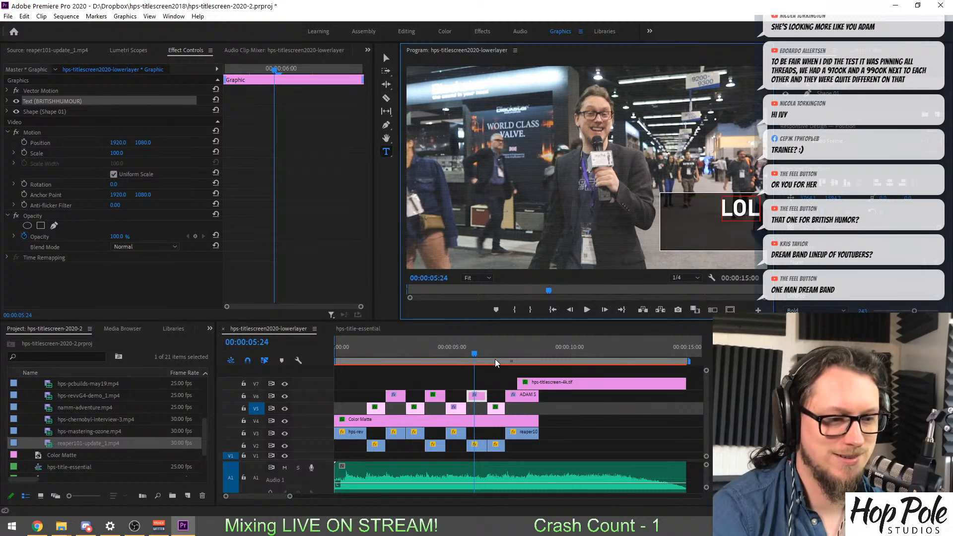
Replace the MIXING & MASTERING title at 00:00:06:21 with COMPUTER BUILDING, putting BUILDING on the second line.
left_click(496, 352)
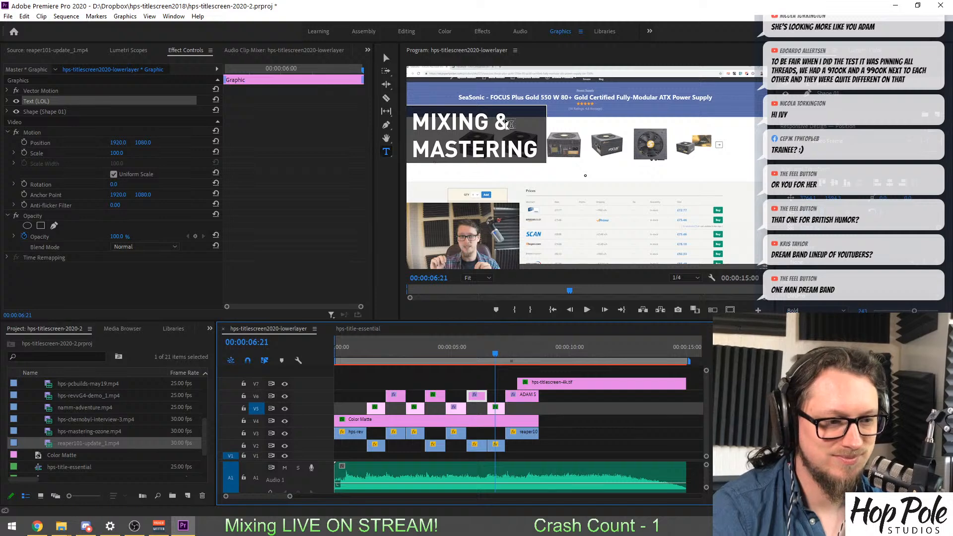
left_click(535, 150)
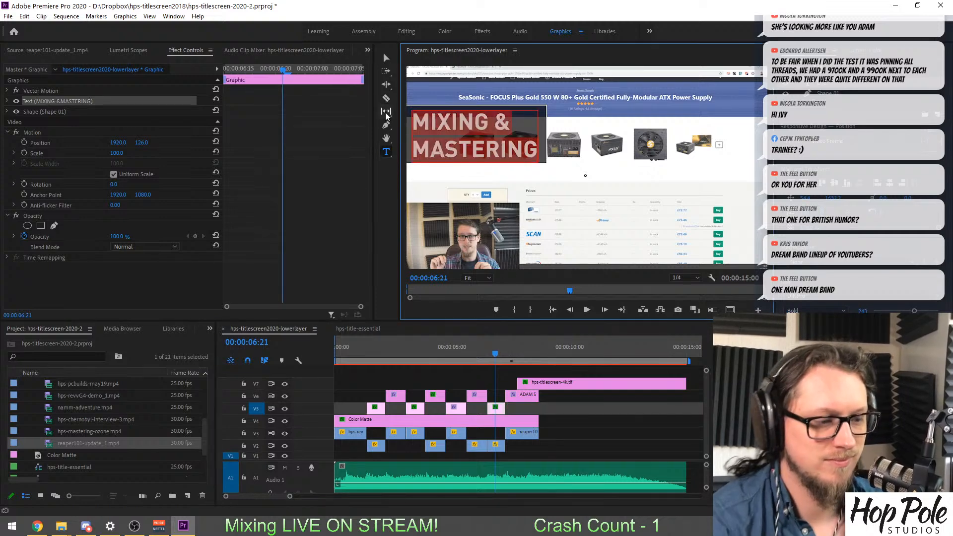
key("ctrl+a")
type("COMP")
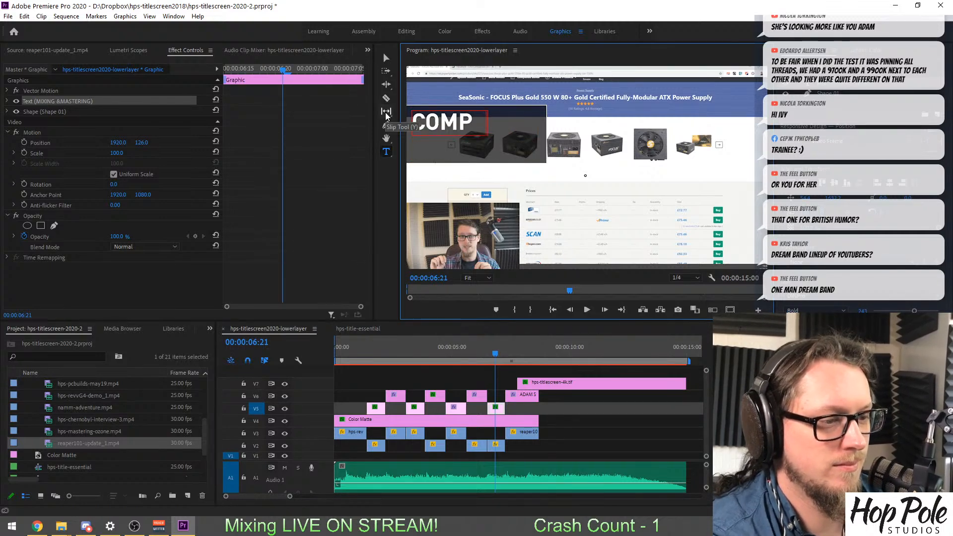
type("UTER")
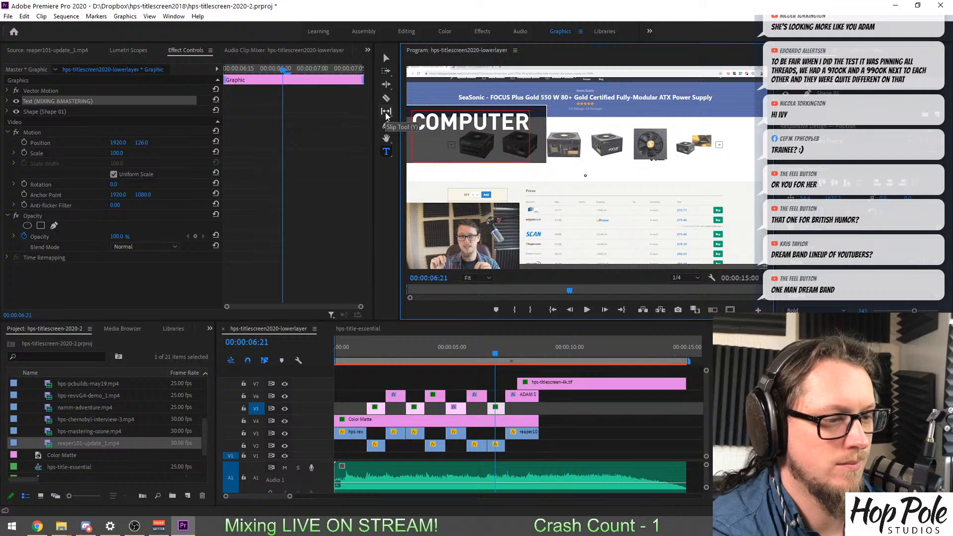
key("Return")
type("BUILDING")
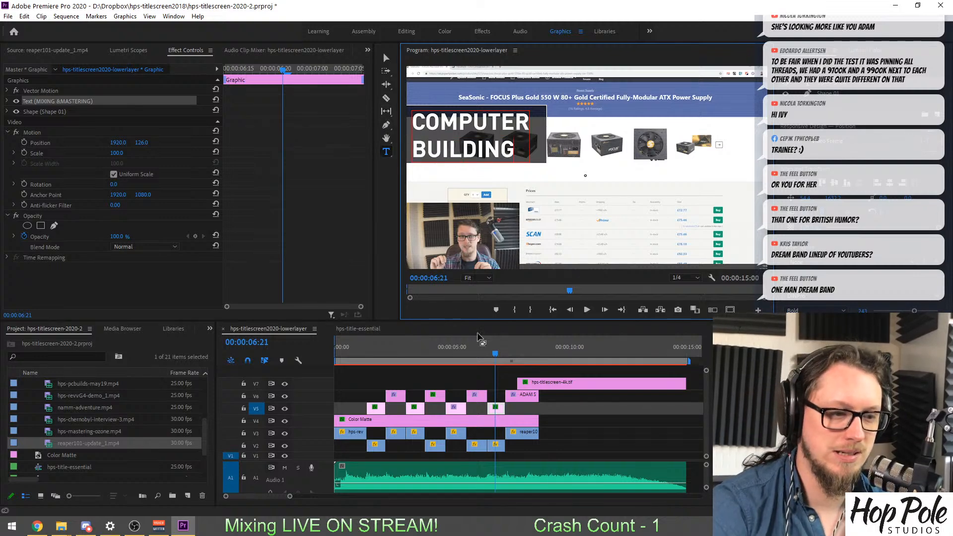
Move the reaper101-update_1.mp4 clip at 00:00:04:06 down to V1 and its REAPER TUTORIALS title up to V7.
left_click(509, 347)
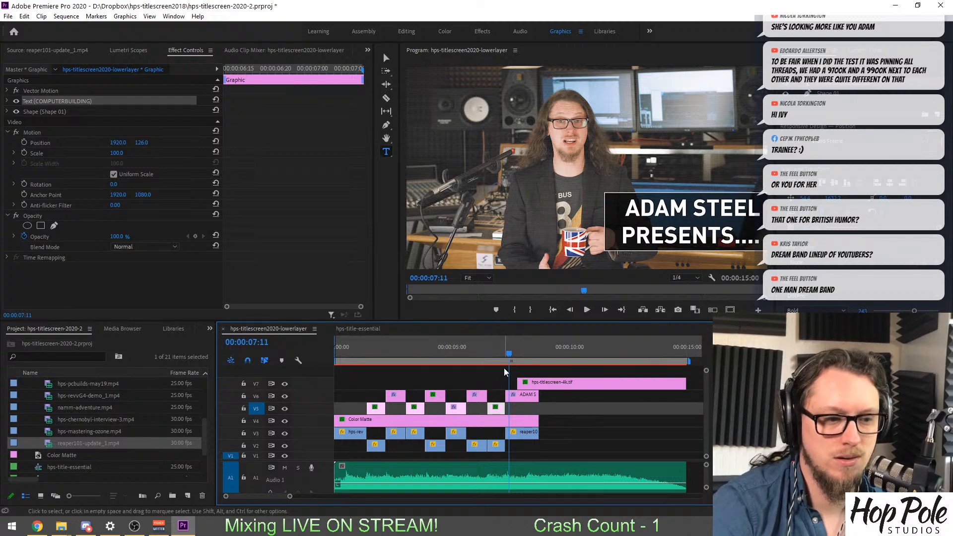
left_click_drag(460, 347, 379, 346)
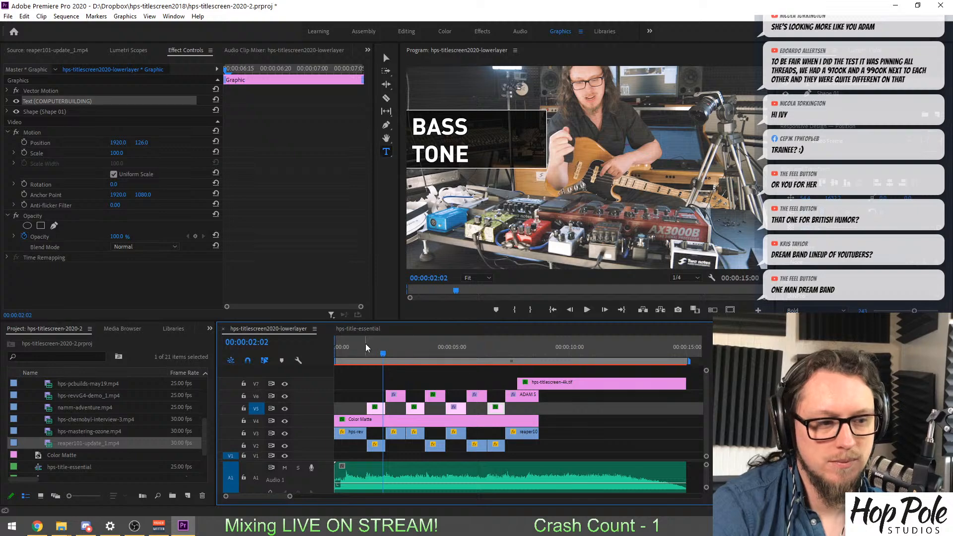
left_click_drag(355, 352, 434, 374)
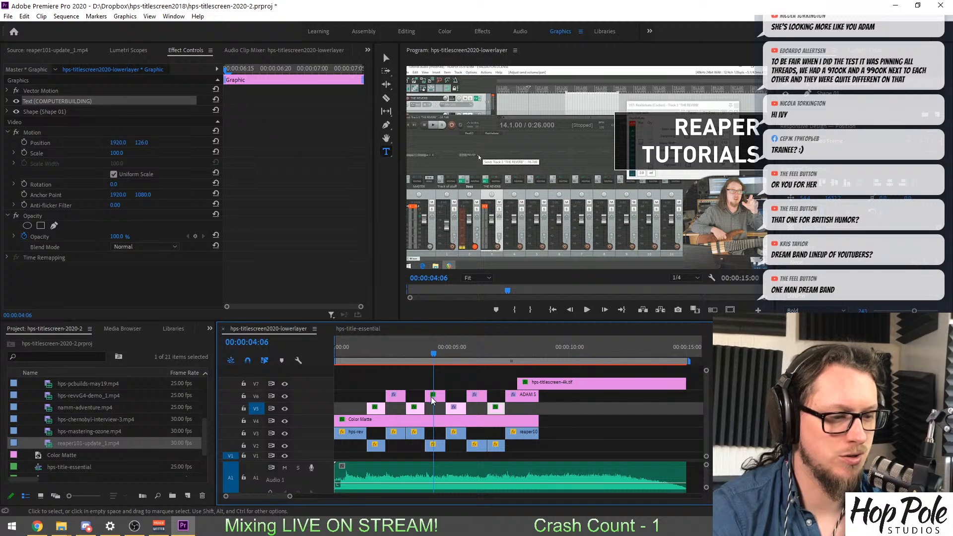
left_click(436, 395)
left_click(433, 444)
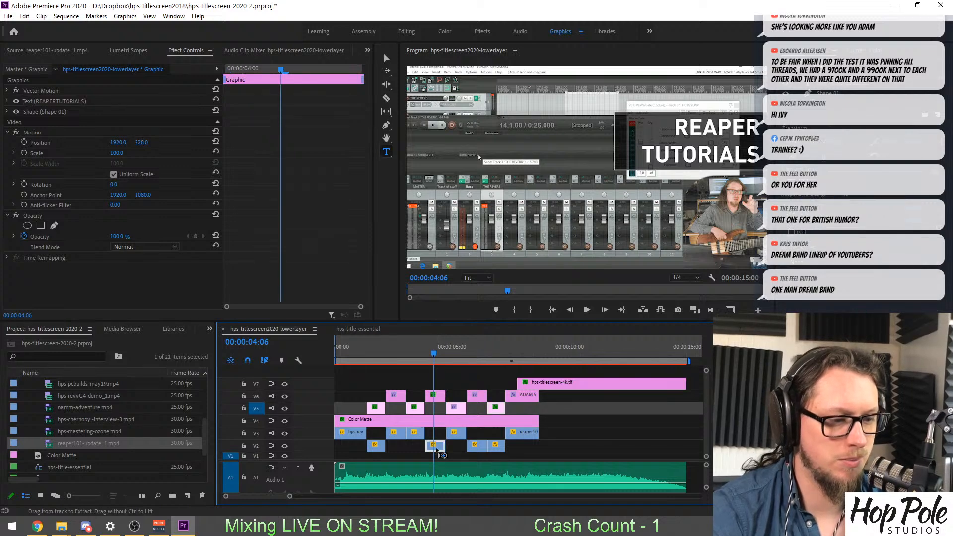
left_click_drag(435, 445, 439, 458)
left_click(436, 396)
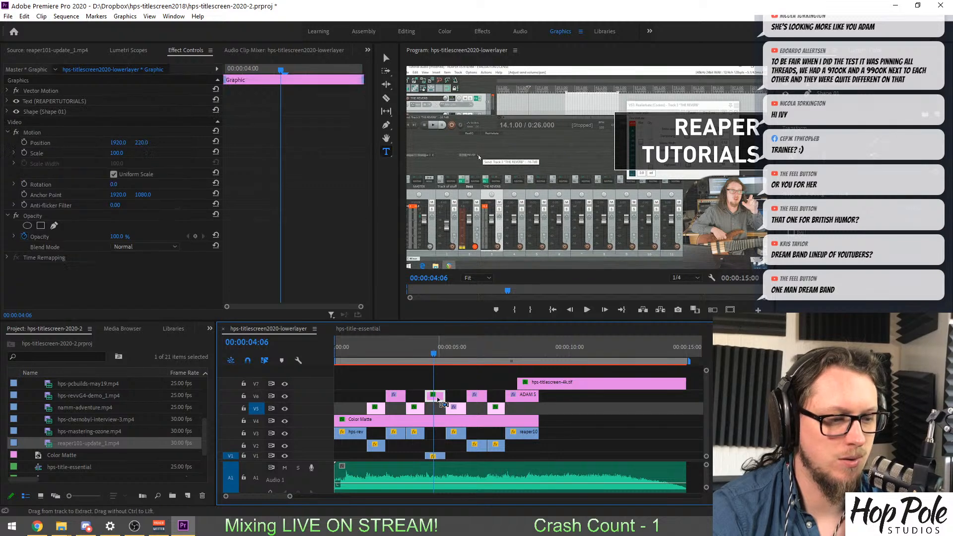
left_click_drag(438, 398, 436, 384)
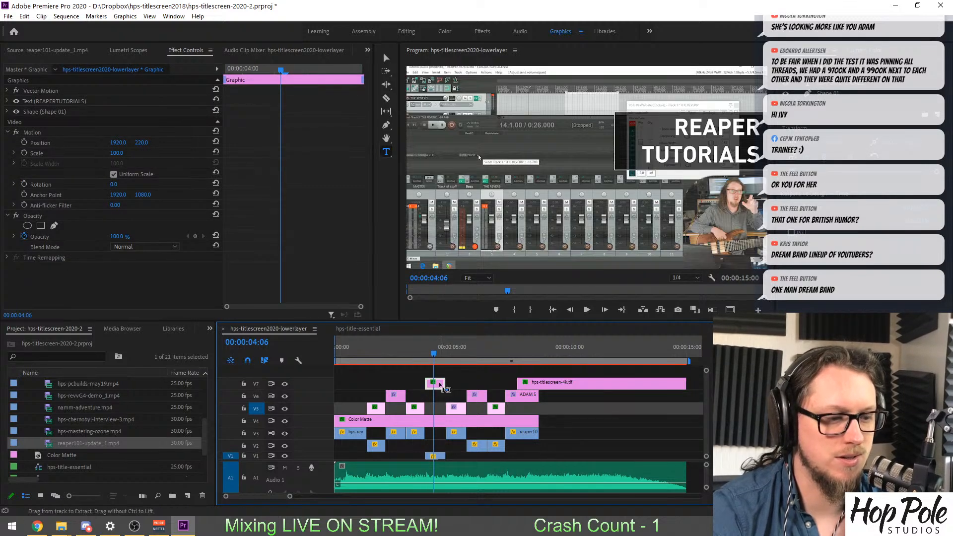
Swap the Reaper shot and its title with the bass shot and BASS TONE title, placing the Reaper pair just before AUDIO GEAR REVIEWS.
left_click(437, 456)
left_click(438, 384, "shift")
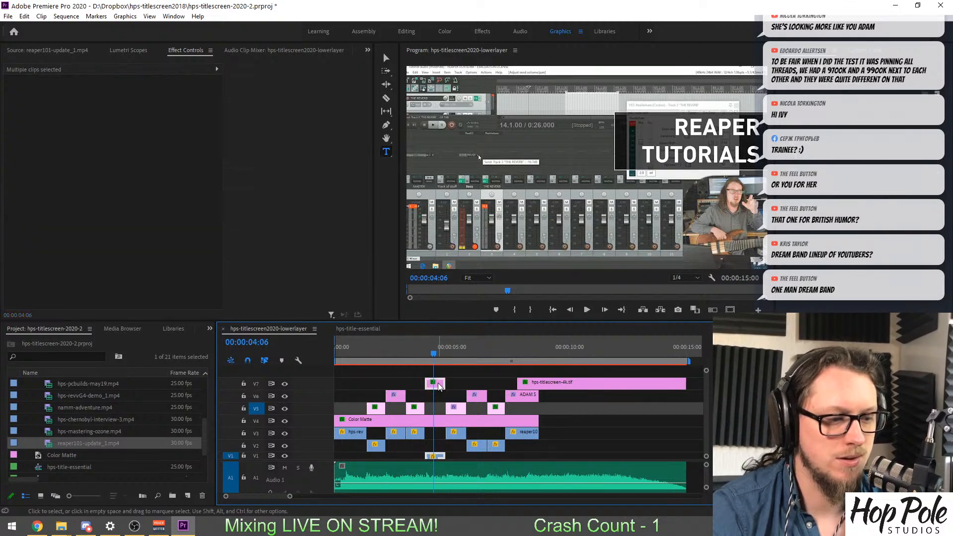
left_click_drag(437, 384, 437, 410)
left_click(376, 447, "shift")
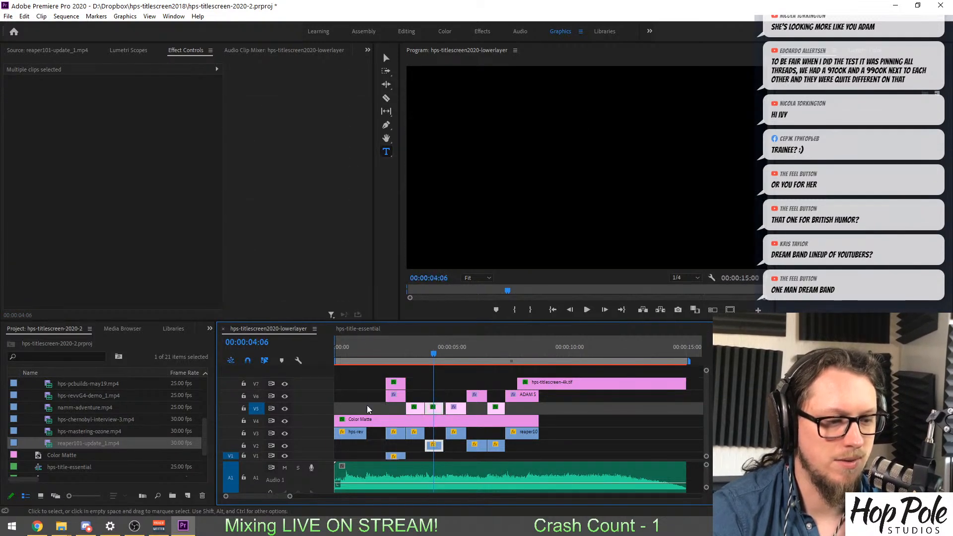
left_click(394, 385)
left_click(401, 457, "shift")
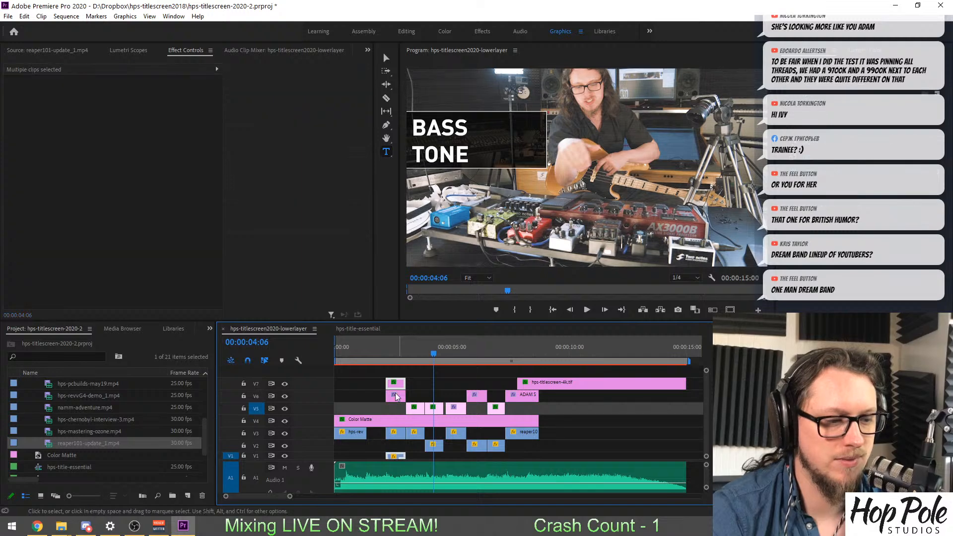
mouse_move(395, 385)
left_mouse_down()
mouse_move(372, 393)
mouse_move(377, 386)
left_mouse_up()
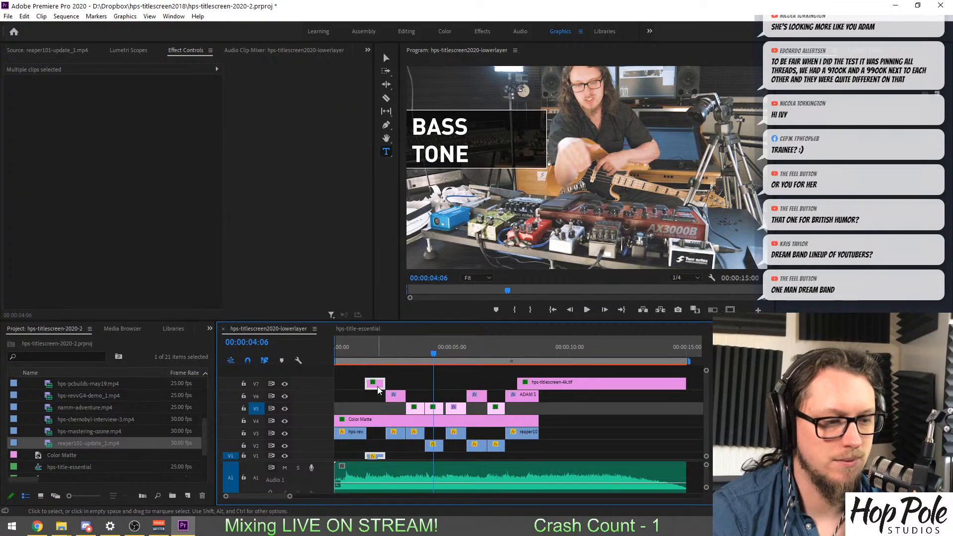
Trim the start of the REAPER TUTORIALS title and its footage to the end of the opening hps-revvG4-demo_1.mp4 clip.
left_click(368, 354)
key("equal")
key("equal")
key("equal")
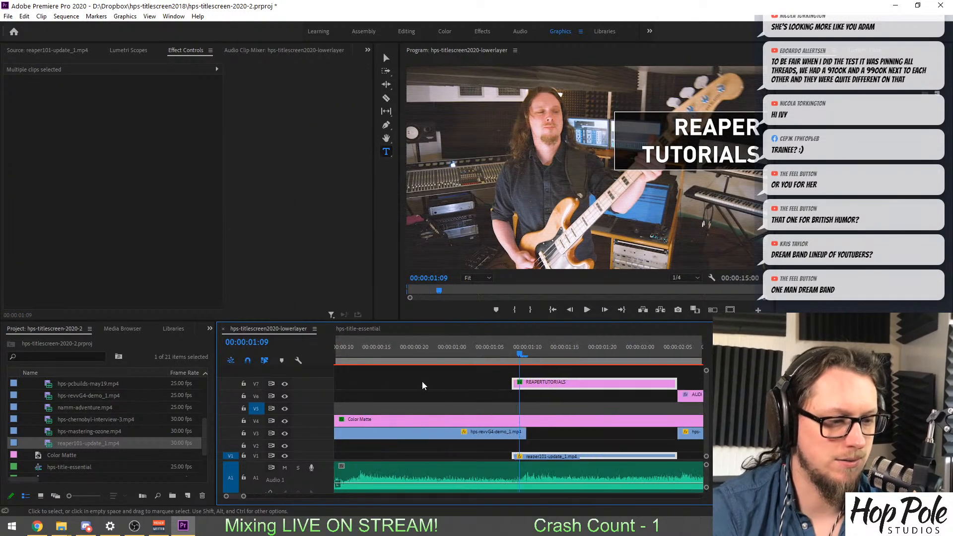
left_click_drag(472, 390, 528, 384)
left_click(549, 456, "shift")
key("minus")
key("minus")
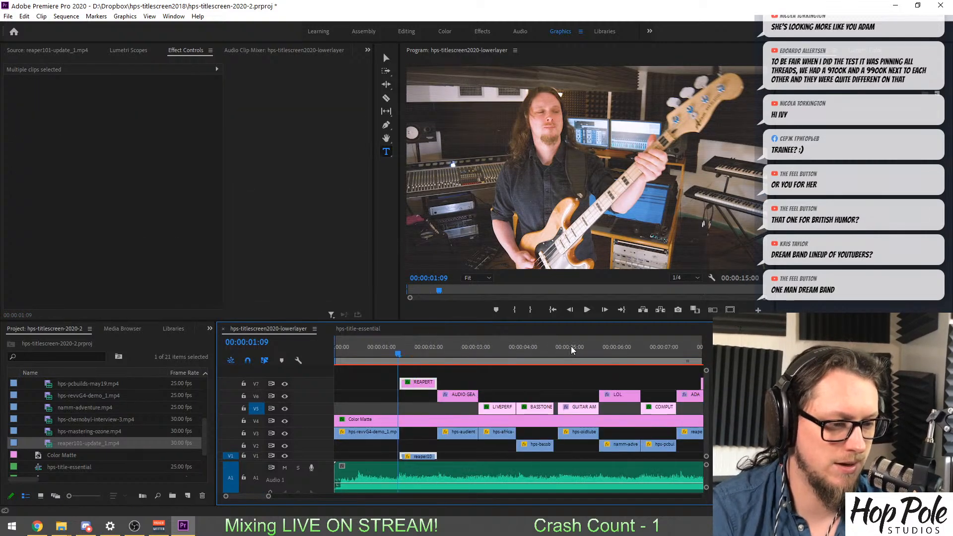
Extend the start of the GUITAR AMP COMPARISON title and its footage back to the end of the BASS TONE shot, closing the gap.
left_click(576, 347)
key("equal")
key("equal")
left_click(482, 408)
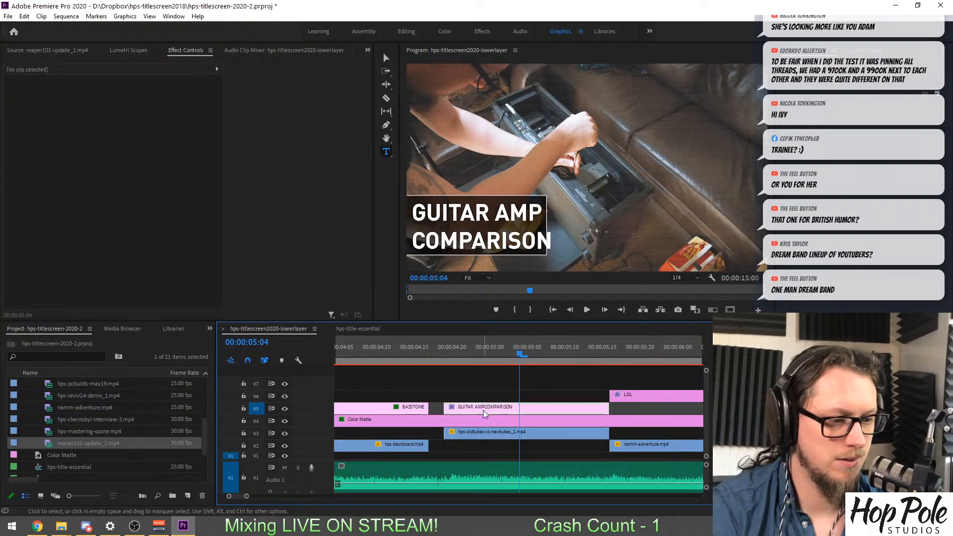
left_click(486, 433, "shift")
left_click_drag(487, 408, 472, 409)
left_click_drag(589, 408, 609, 408)
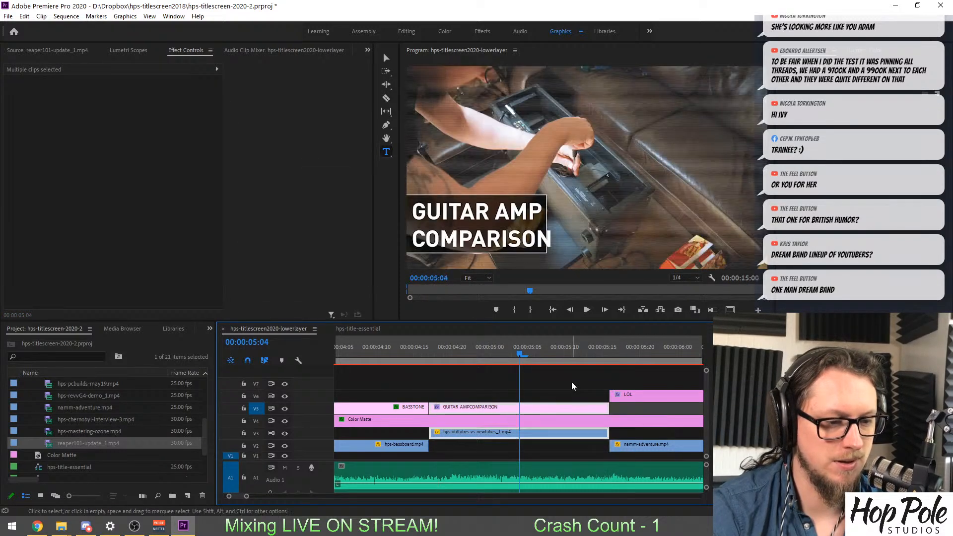
left_click(503, 368)
key("backslash")
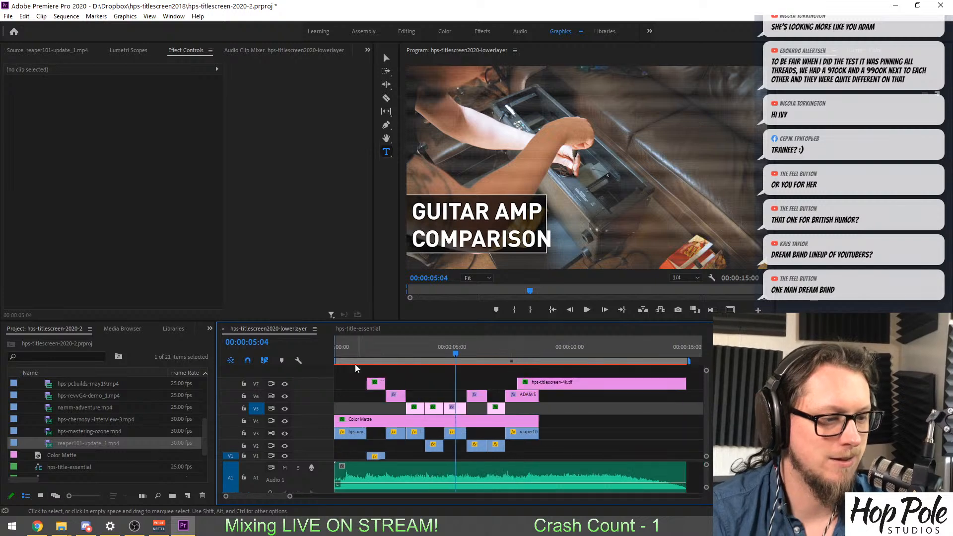
Check the scale animation of the reaper101-update_1.mp4 clip at 00:00:01:14.
left_click(346, 348)
key("equal")
key("equal")
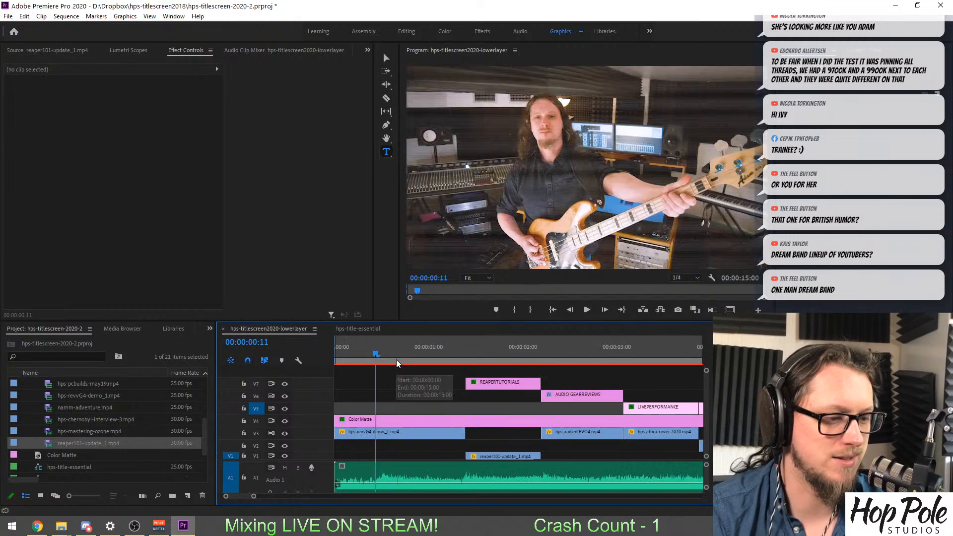
left_click(483, 352)
left_click(501, 455)
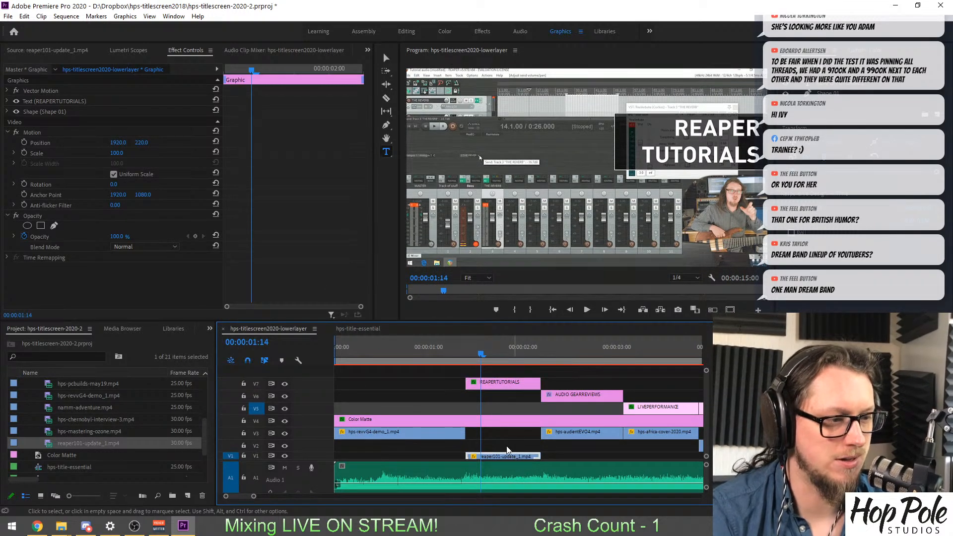
left_click(284, 304)
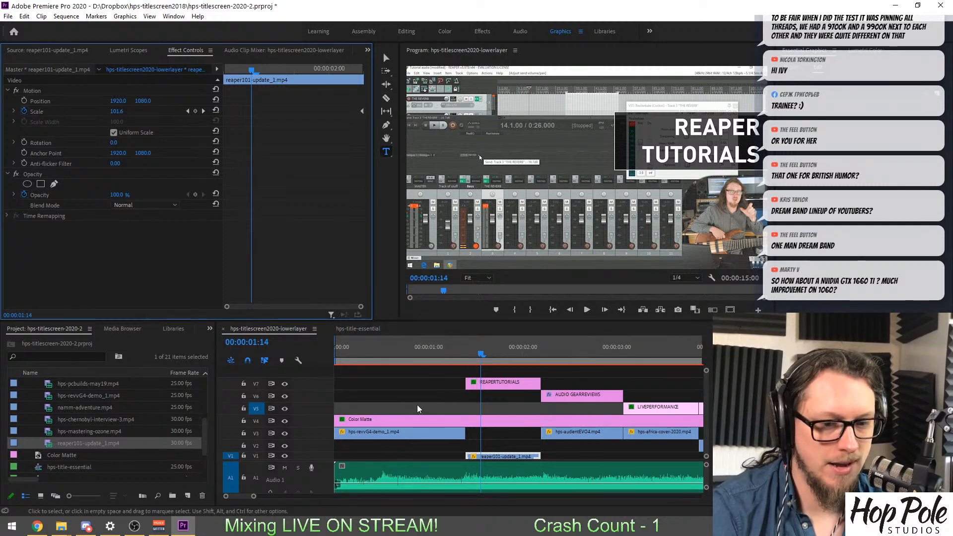
Try to save the project, then return to the opening bass shot at 00:00:01:03.
left_click(430, 396)
key("ctrl+s")
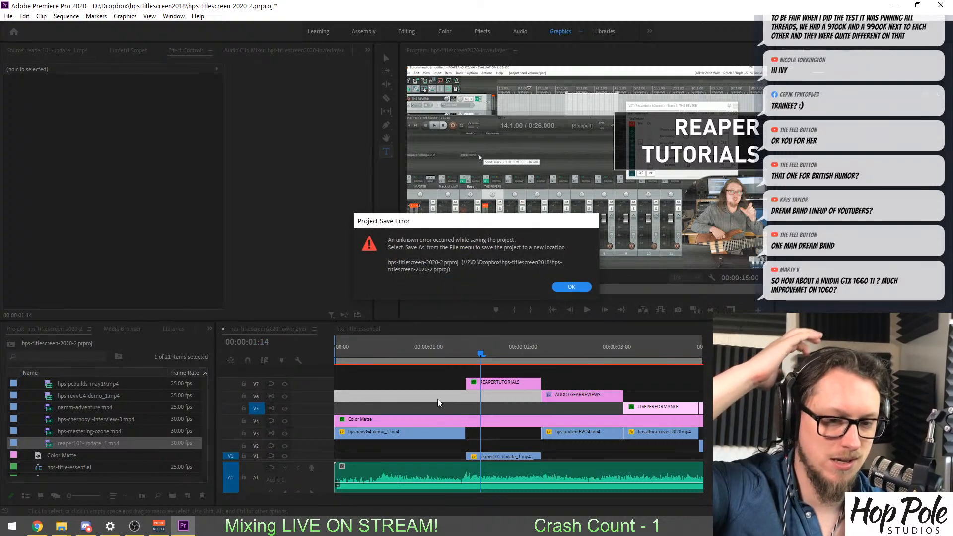
left_click(572, 287)
left_click_drag(477, 355, 440, 354)
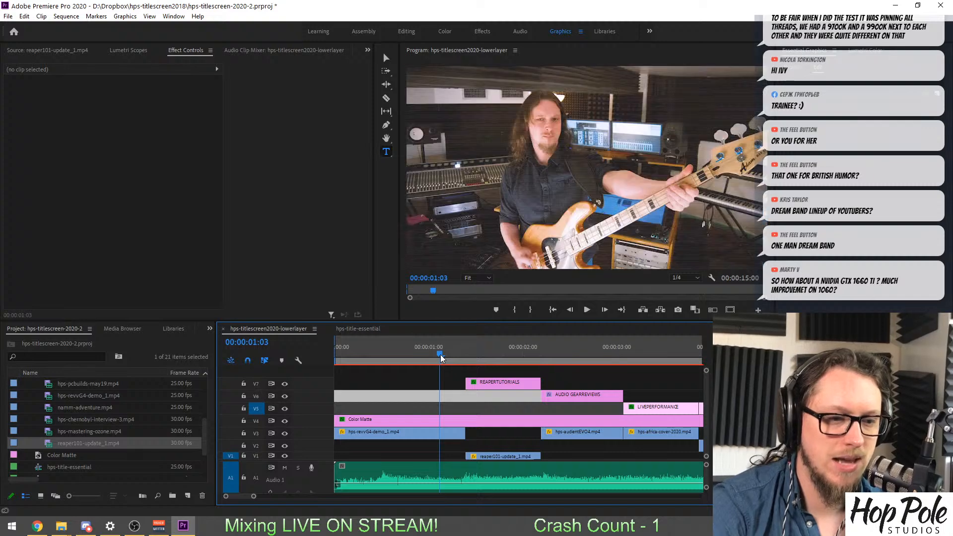
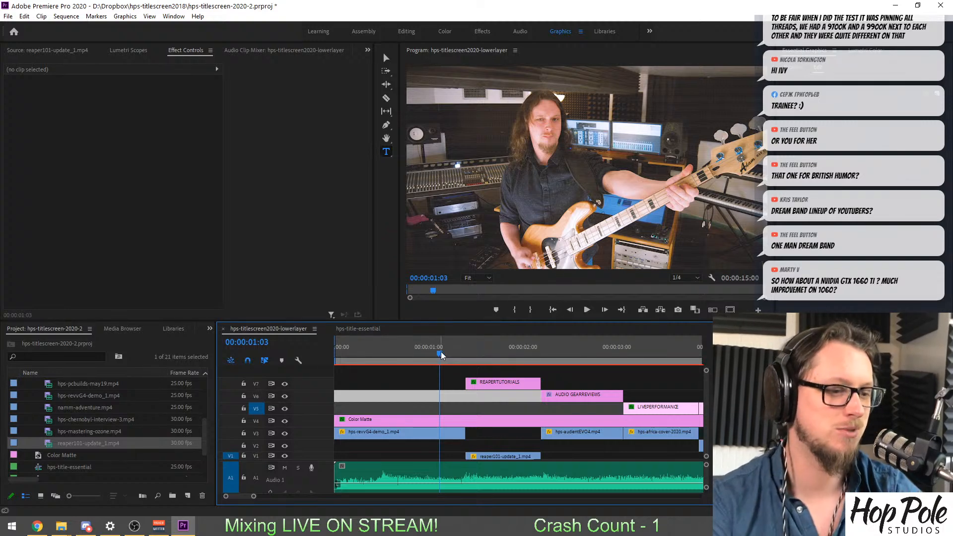
Play the sequence from 00:00:00:23 to the LOL shot at 00:00:06:05 to review the footage and title captions.
left_click_drag(441, 352, 420, 353)
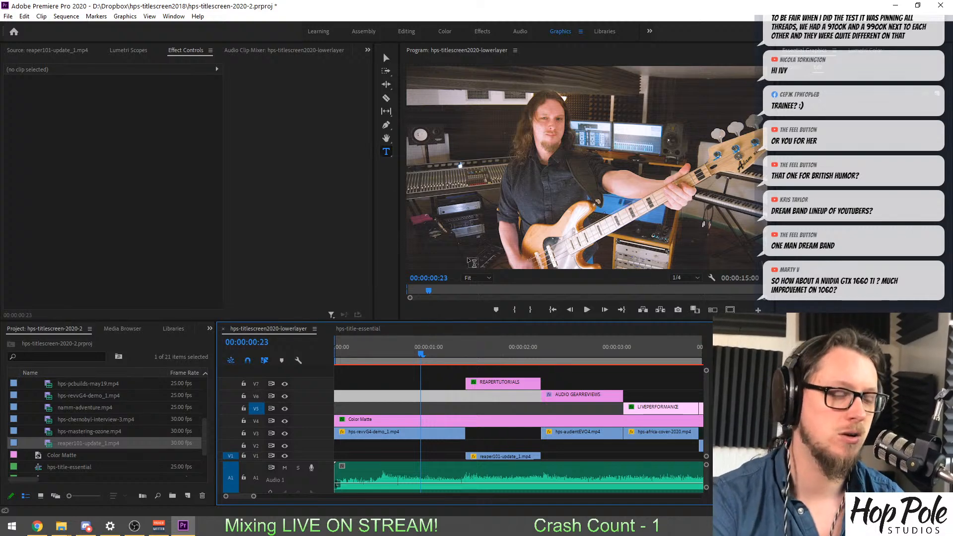
left_click(407, 383)
key("space")
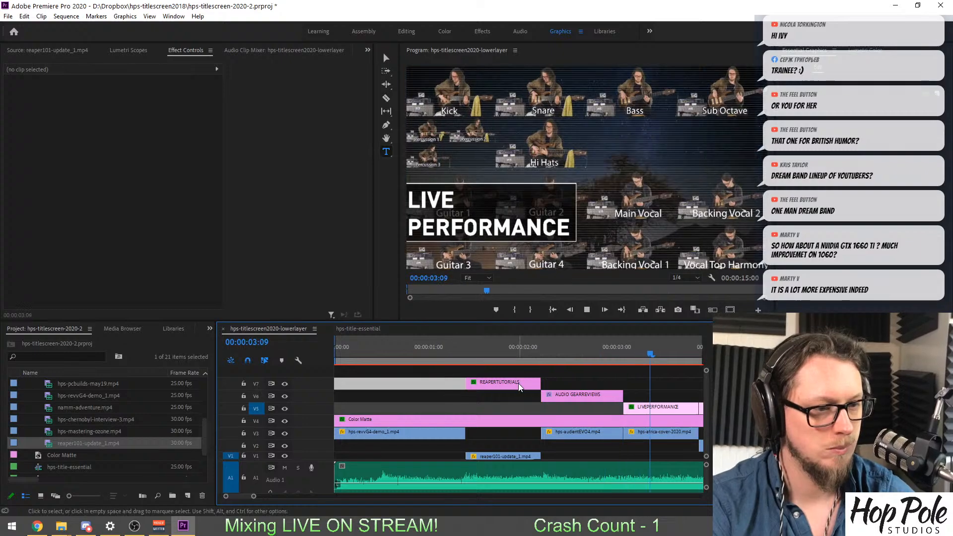
key("space")
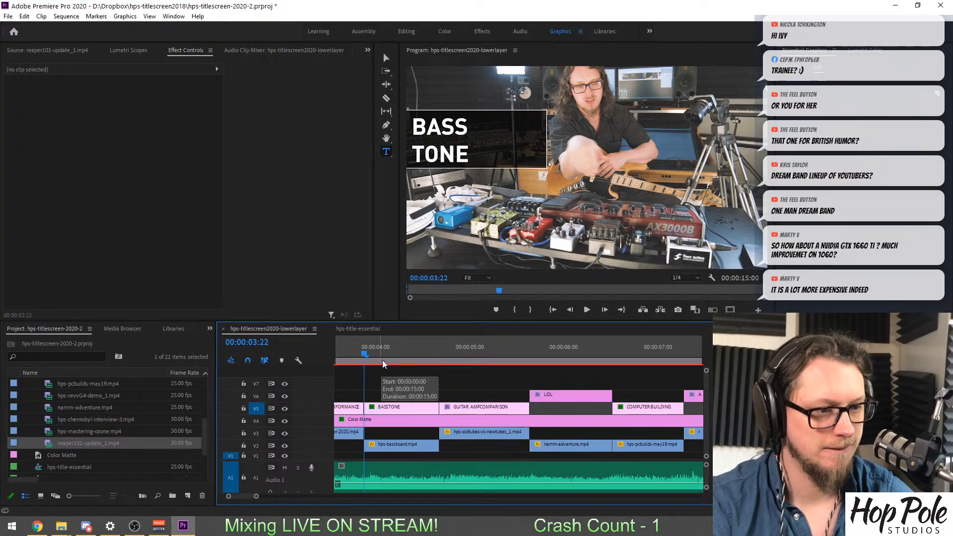
key("space")
key("space")
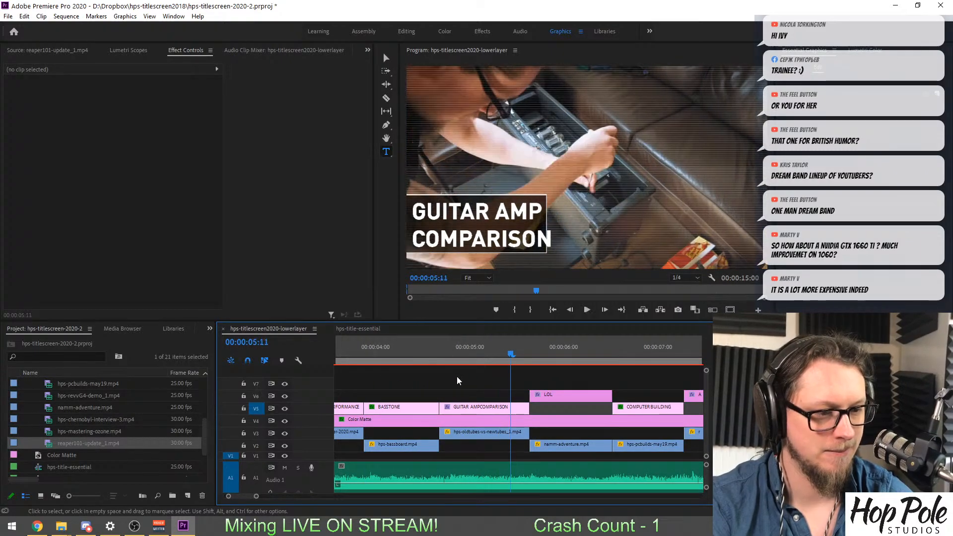
key("space")
scroll(550, 368, "down", 1)
key("space")
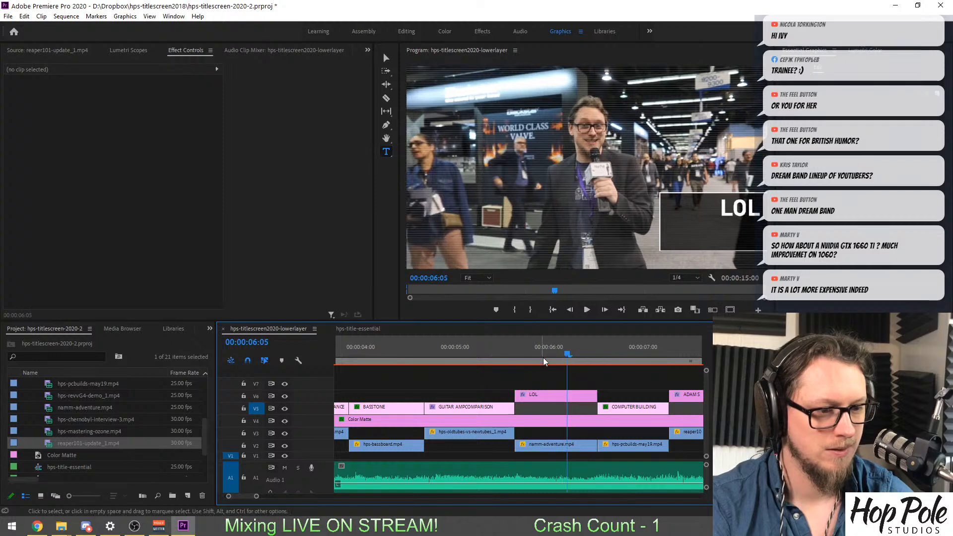
Replace the LOL caption over the namm-adventure.mp4 shot with NAMM COVERAGE on two lines.
left_click(543, 357)
left_click(549, 391)
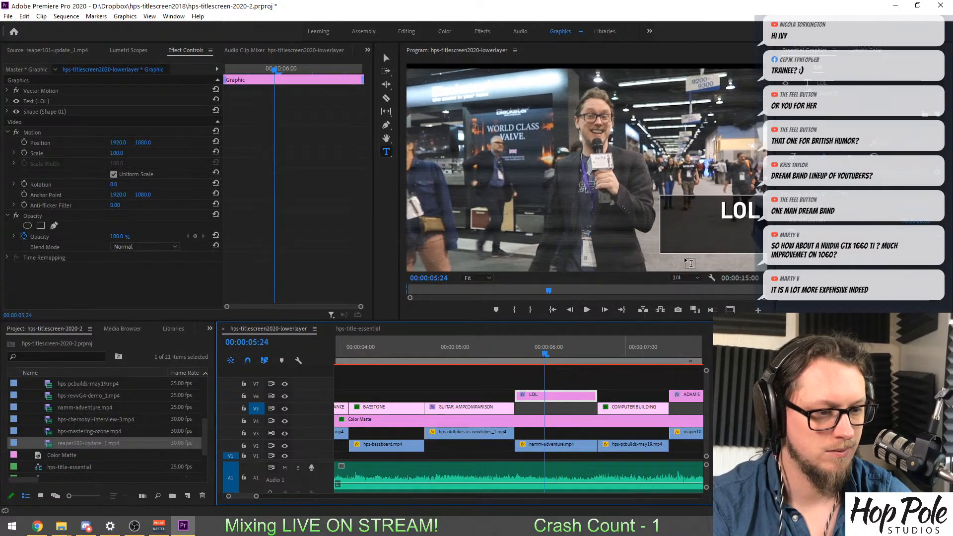
double_click(726, 209)
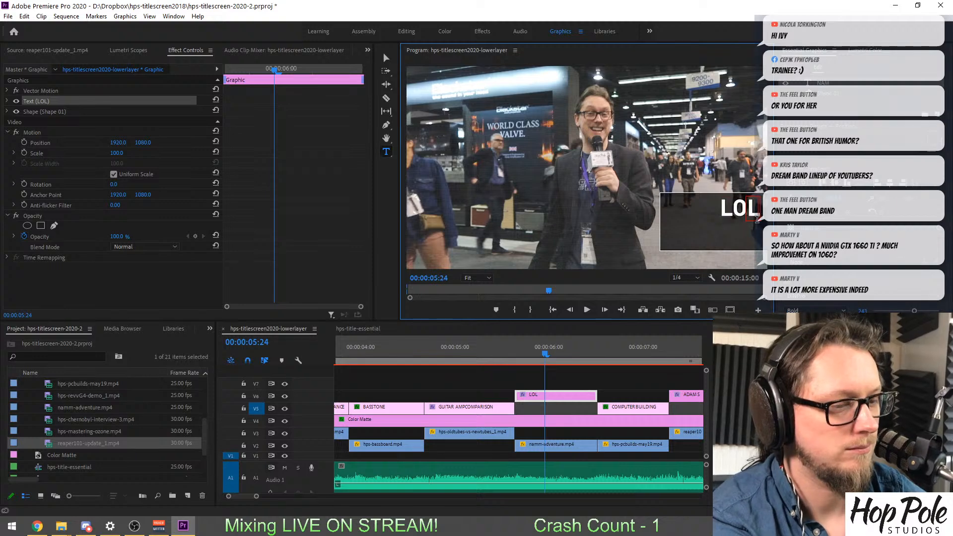
type("NAMM")
key("Return")
type("COVERAGE")
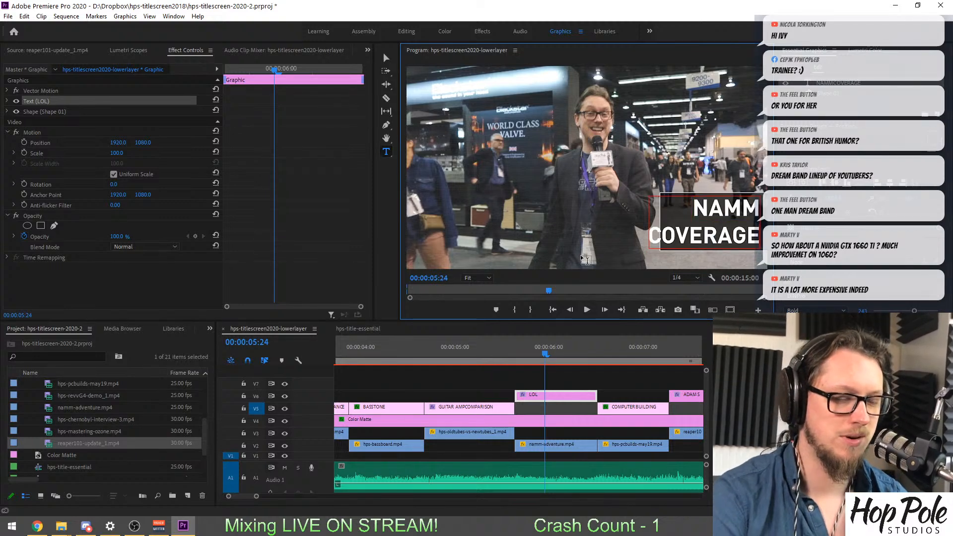
Check the remaining shots from COMPUTER BUILDING through the closing Hop Pole Studios logo and save the project.
left_click(622, 347)
scroll(632, 370, "down", 3)
scroll(632, 370, "down", 2)
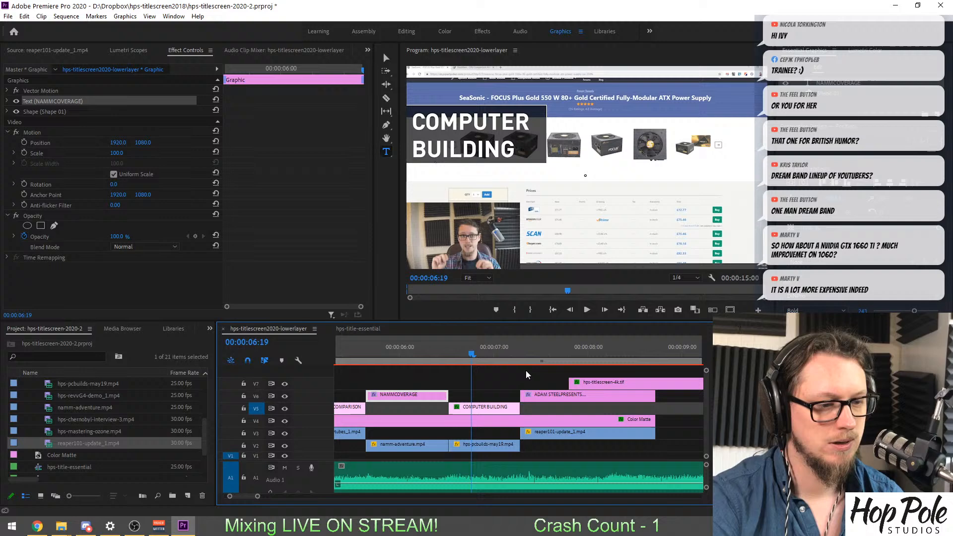
left_click(546, 353)
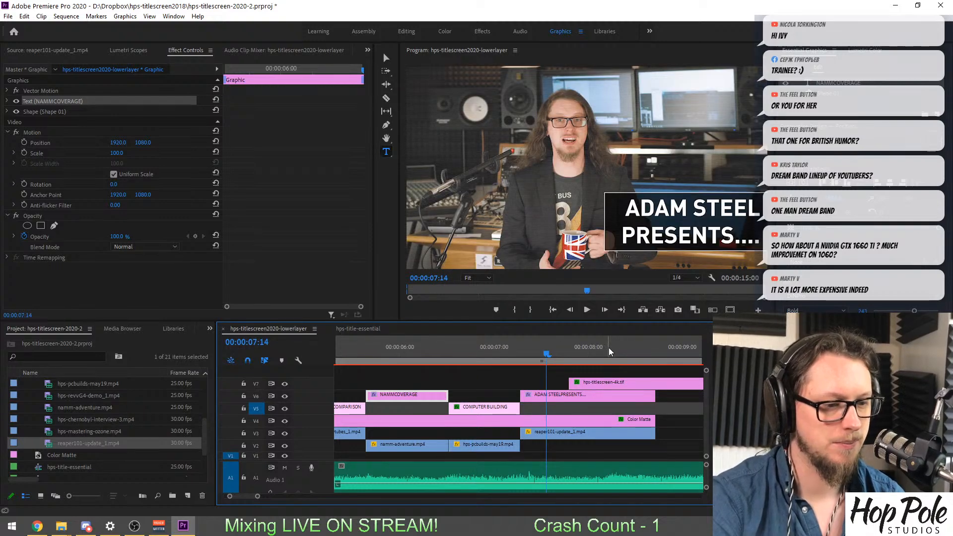
left_click_drag(626, 343, 676, 353)
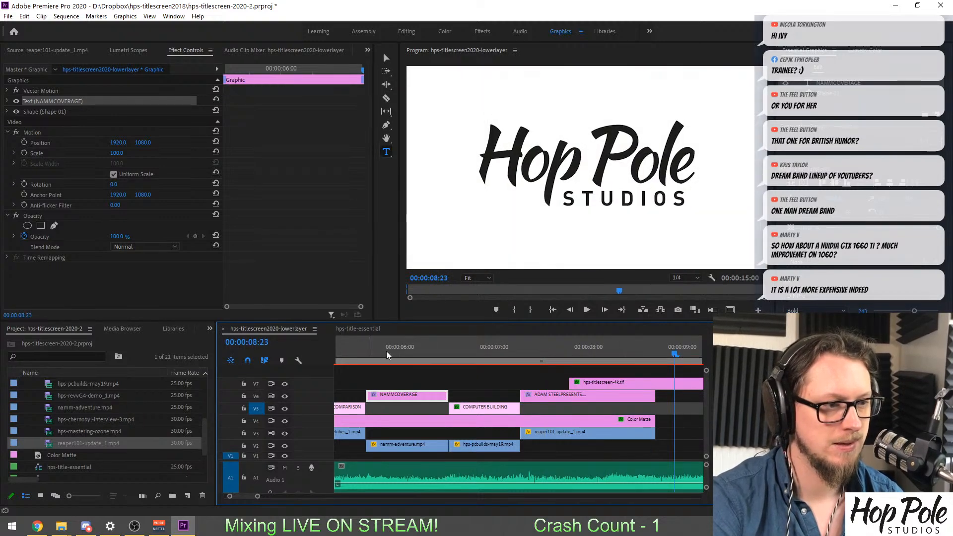
key("ctrl+s")
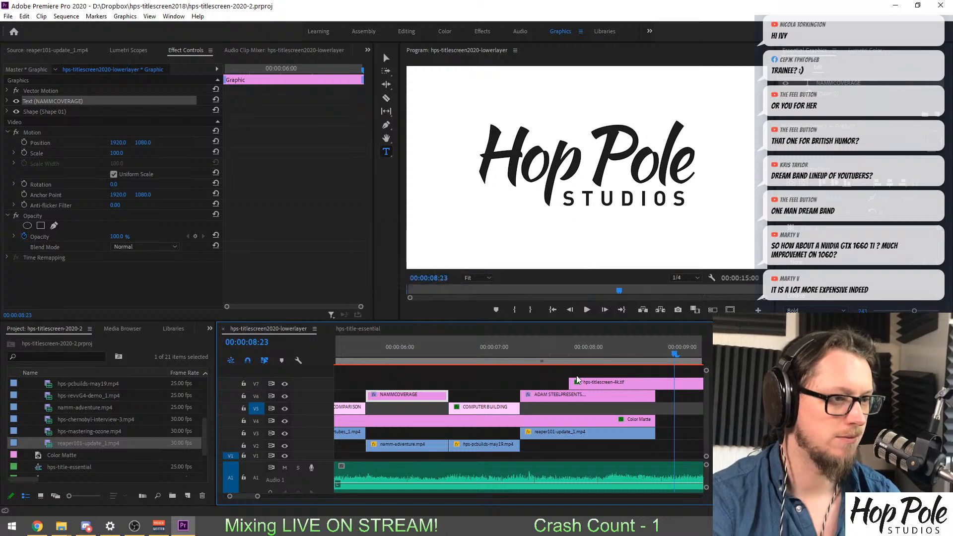
Return to the REAPER TUTORIALS shot at 00:00:01:17 and select its title graphic with the Selection tool.
key("minus")
key("minus")
key("minus")
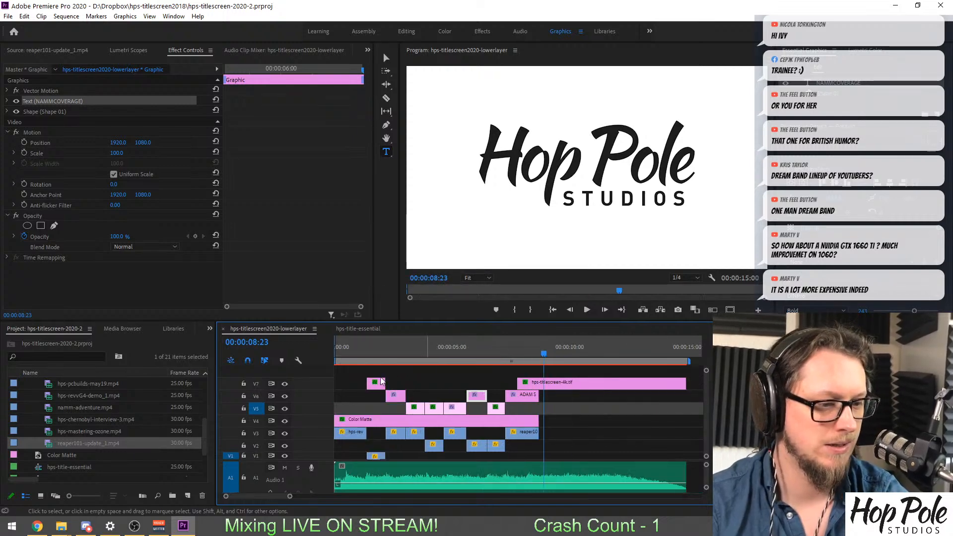
left_click(340, 354)
key("equal")
key("equal")
key("equal")
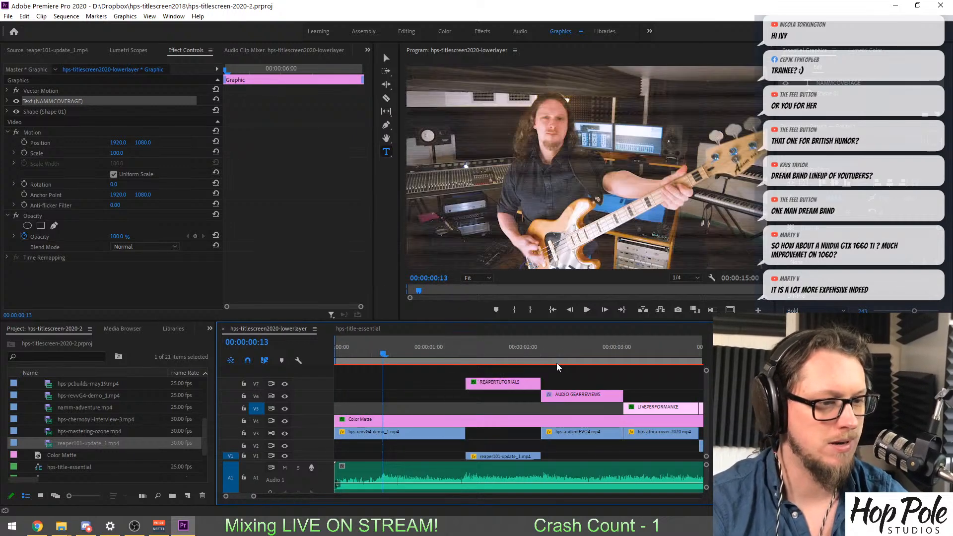
left_click(492, 351)
left_click(497, 386)
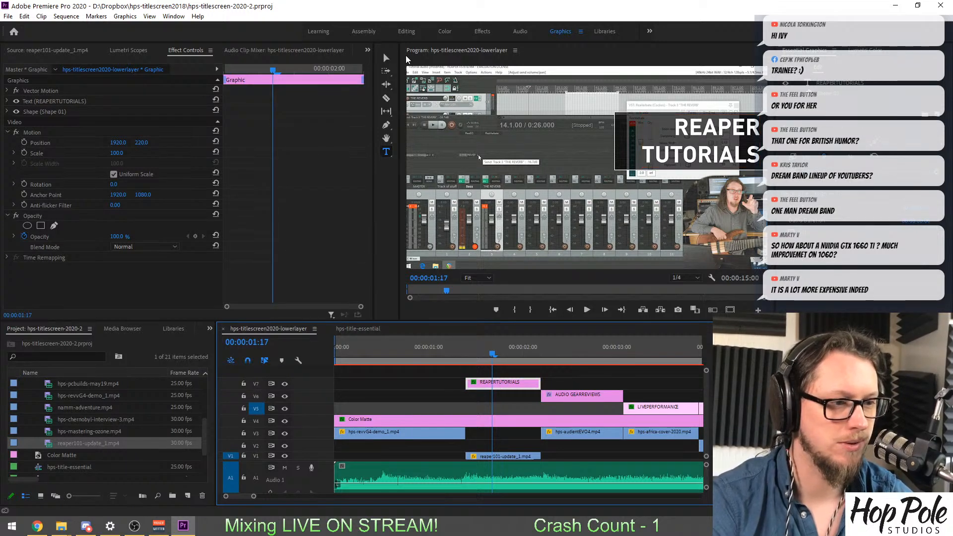
left_click(386, 58)
left_click(660, 130)
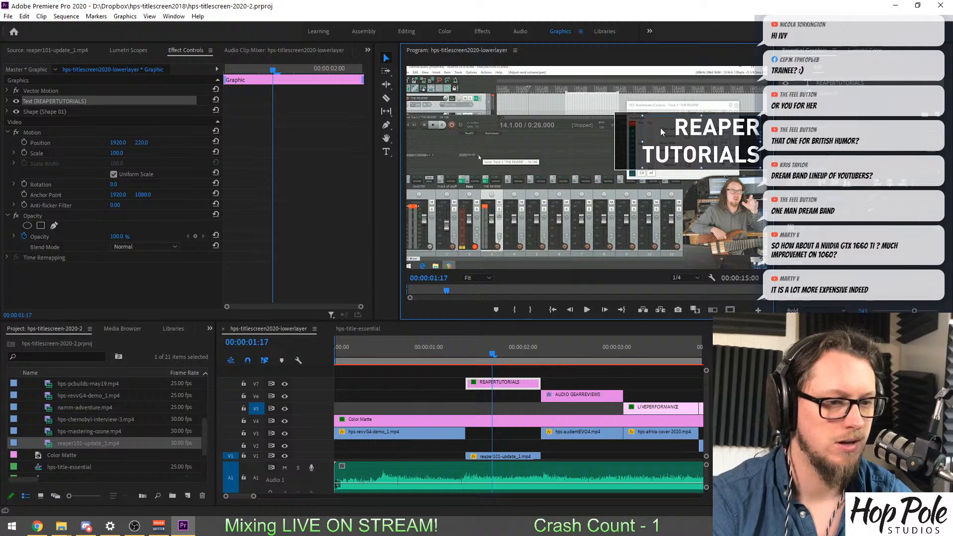
Try to reposition the REAPER TUTORIALS background box at the left of the frame, then move it back behind the text.
left_click_drag(633, 132, 419, 184)
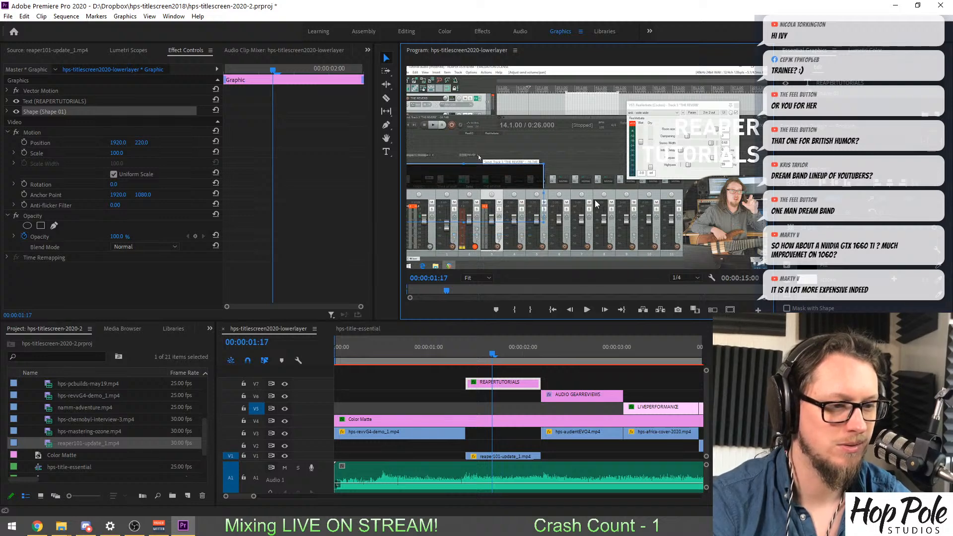
left_click(541, 194)
left_click(496, 178)
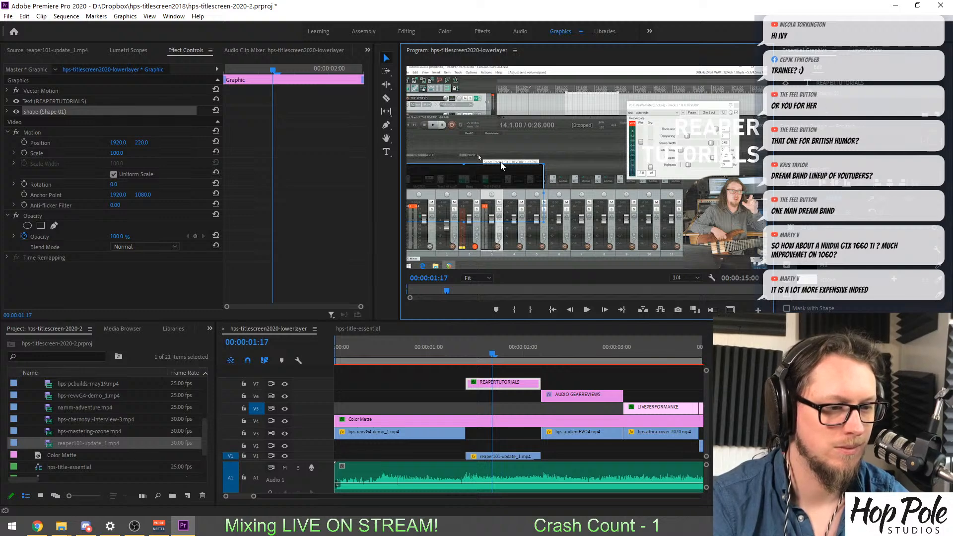
left_click_drag(501, 166, 478, 154)
left_click(684, 277)
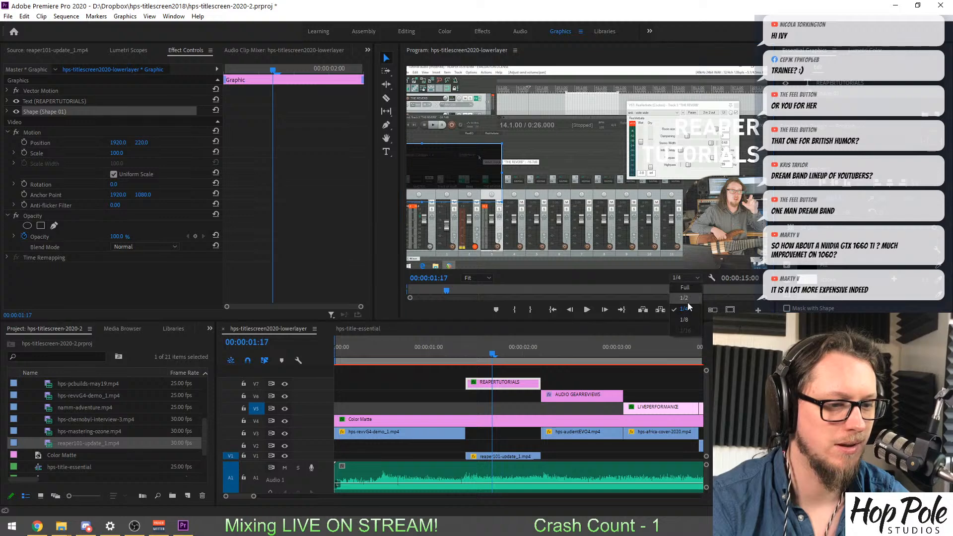
left_click(687, 302)
left_click(689, 278)
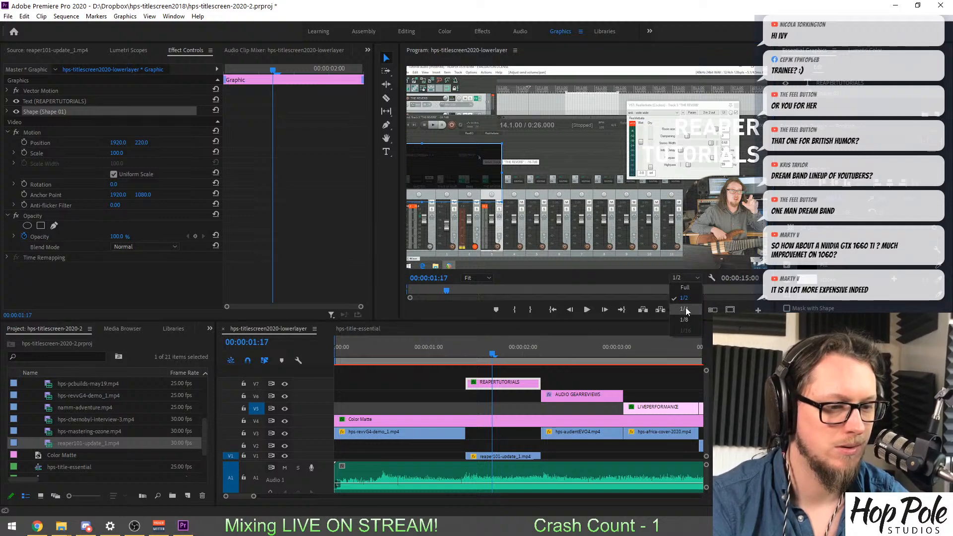
left_click(684, 308)
left_click_drag(465, 160, 469, 143)
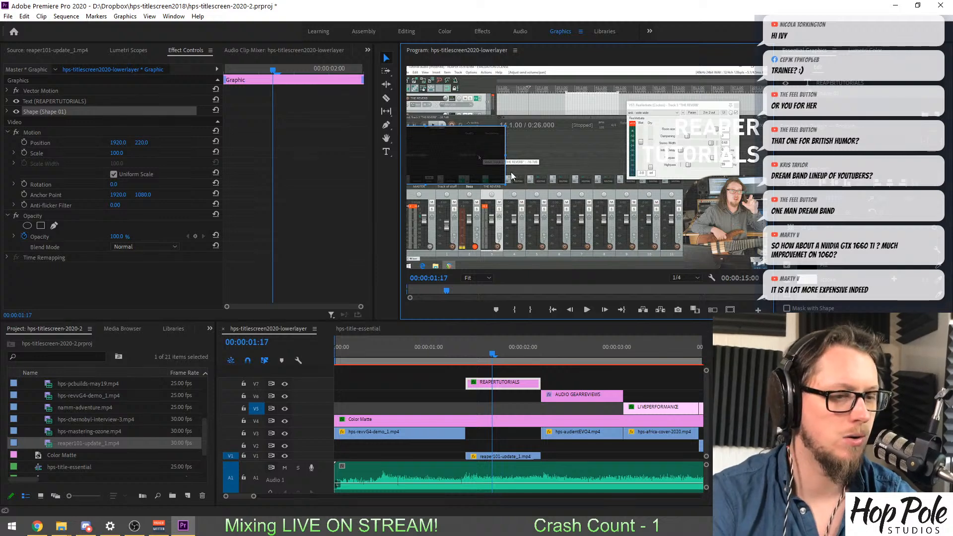
key("ctrl+z")
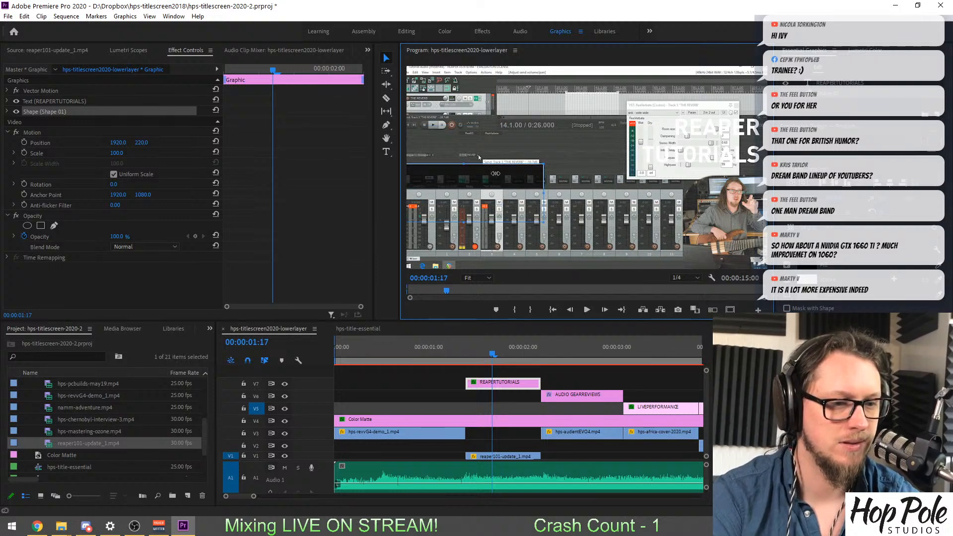
left_click_drag(447, 168, 737, 127)
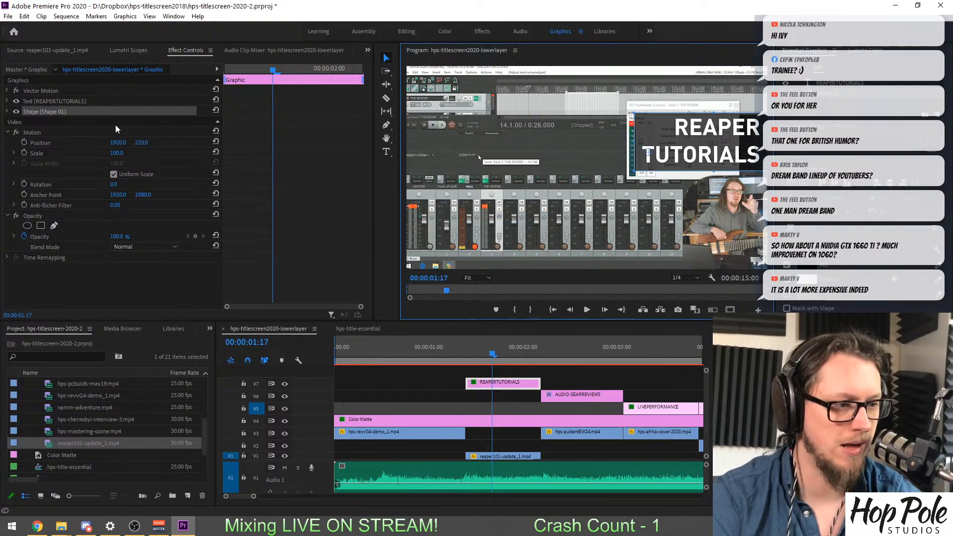
Set the vertical Motion position of the REAPER TUTORIALS title to 1080.
left_click(45, 100)
left_click(37, 91)
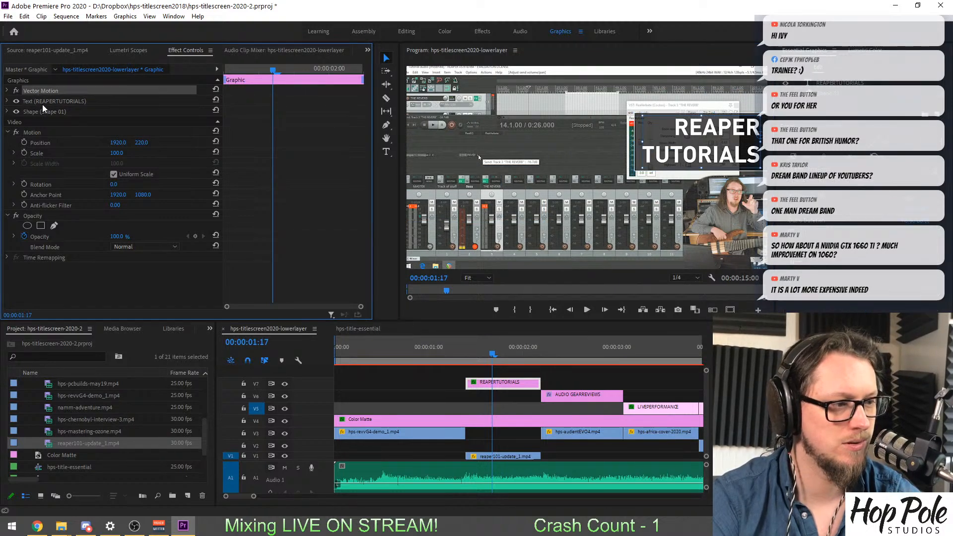
left_click(398, 387)
left_click(516, 386)
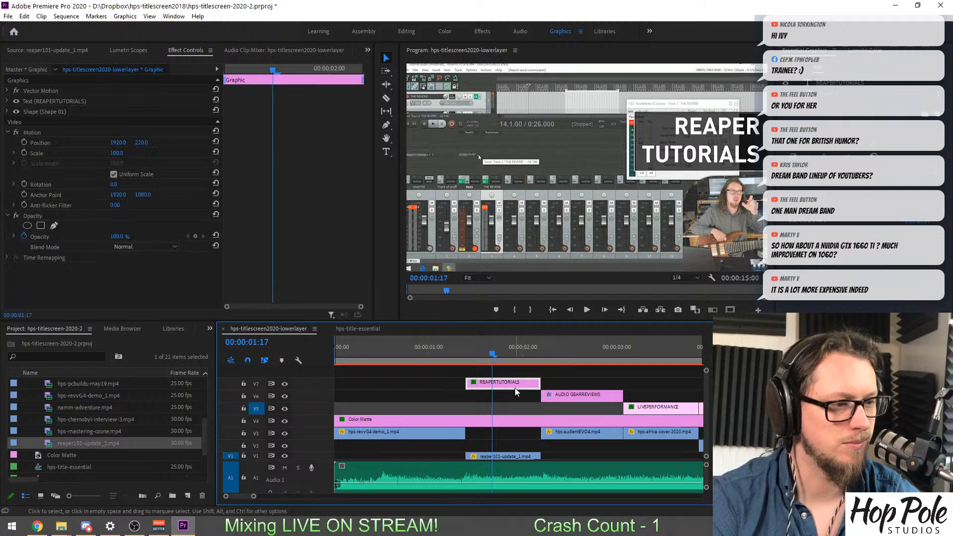
left_click(8, 91)
left_click(8, 91)
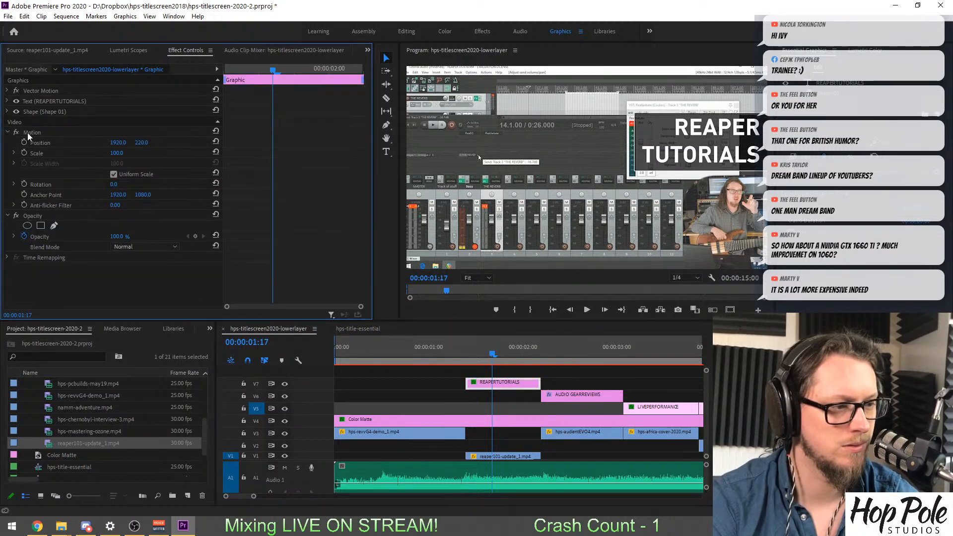
left_click_drag(138, 143, 198, 143)
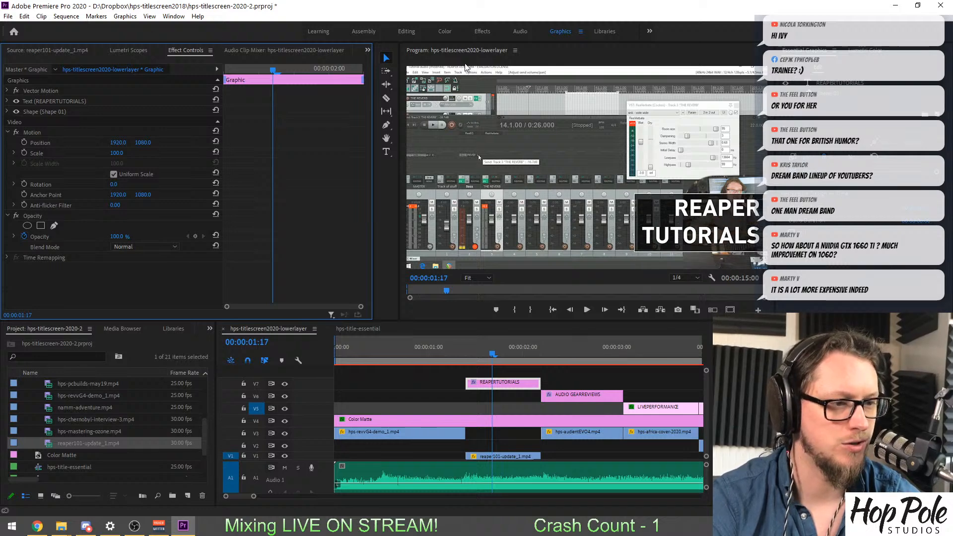
Move the REAPER TUTORIALS text and its background box to the lower-left corner of the video frame.
left_click(454, 212)
left_click_drag(454, 212, 460, 210)
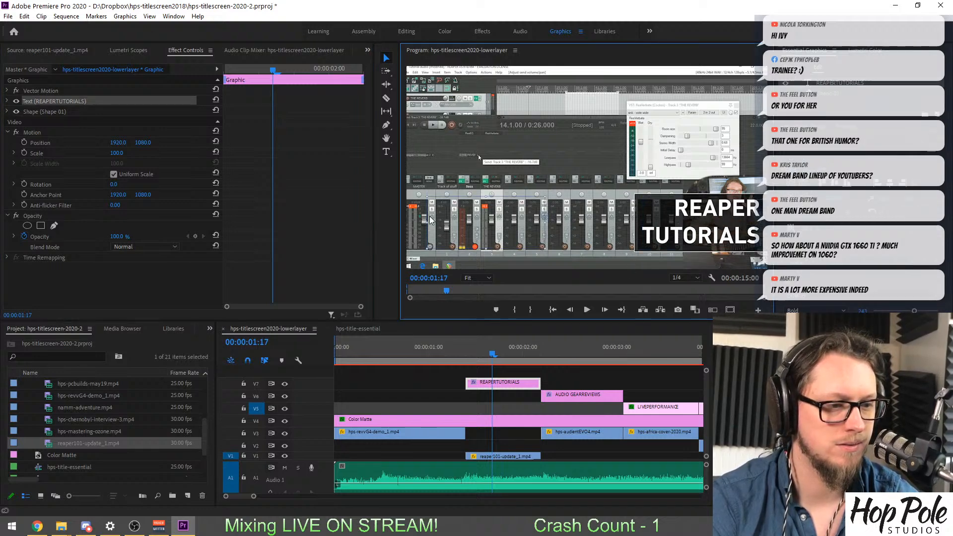
left_click(731, 227)
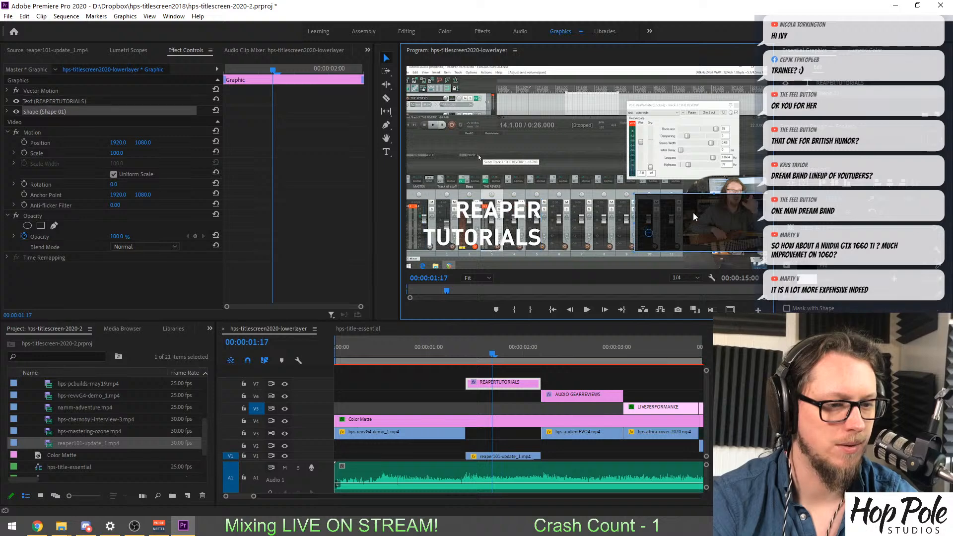
left_click_drag(731, 227, 438, 210)
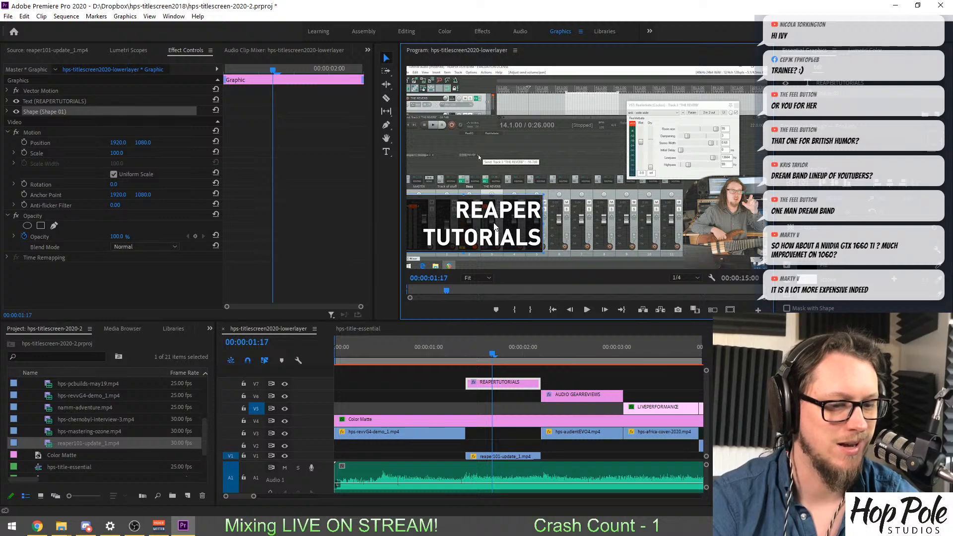
Nudge the REAPER TUTORIALS text horizontally so it sits inside the right edge of its background box.
left_click(58, 102)
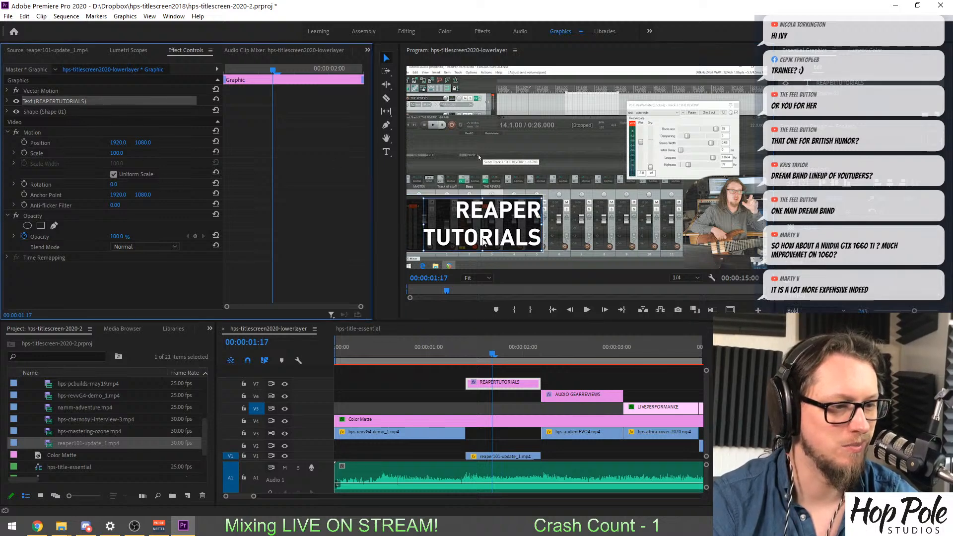
left_click(492, 221)
key("Left")
key("Left")
key("Left")
key("Left")
key("Left")
key("Left")
key("Left")
key("Left")
key("Left")
key("Left")
key("Left")
key("Left")
key("Left")
key("Left")
key("Left")
key("Left")
key("Left")
key("Left")
key("Left")
key("Left")
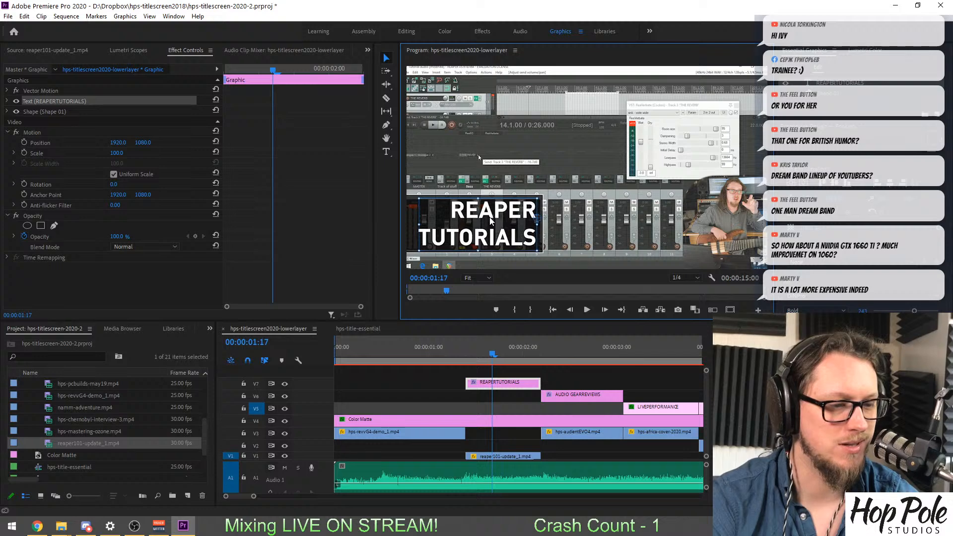
key("Right")
key("Right")
key("Right")
key("Right")
key("Right")
key("Right")
key("Right")
key("Right")
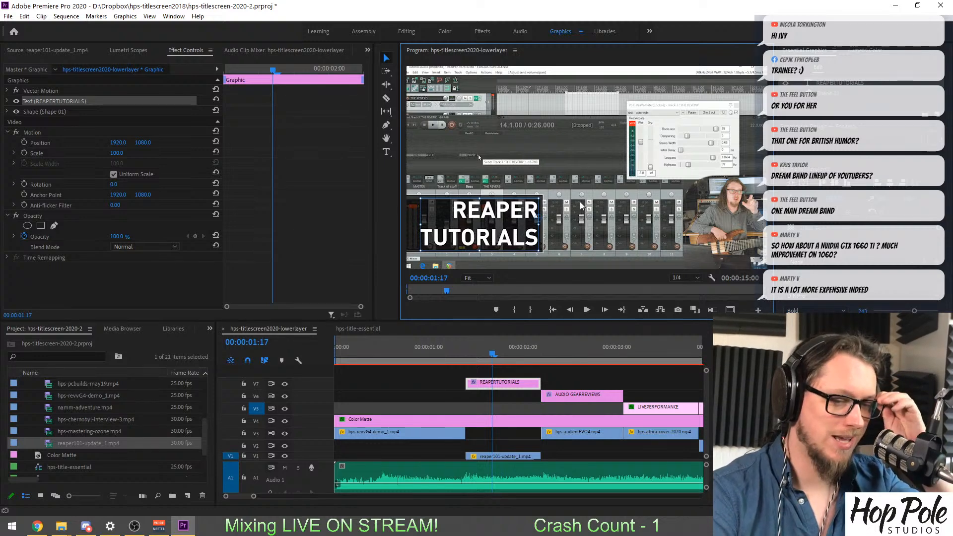
Narrow the background box of the AUDIO GEAR REVIEWS title by pulling its left edge closer to the text.
left_click(560, 355)
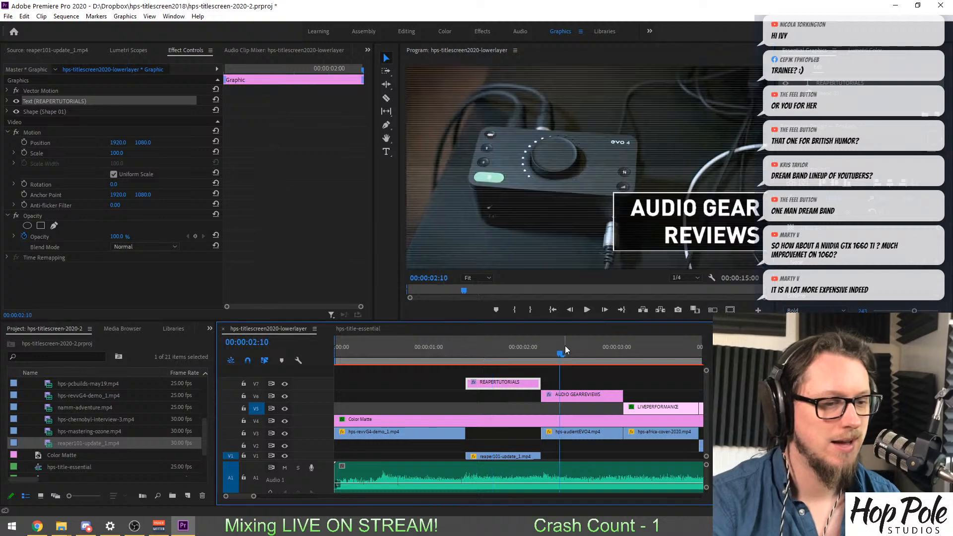
left_click(624, 240)
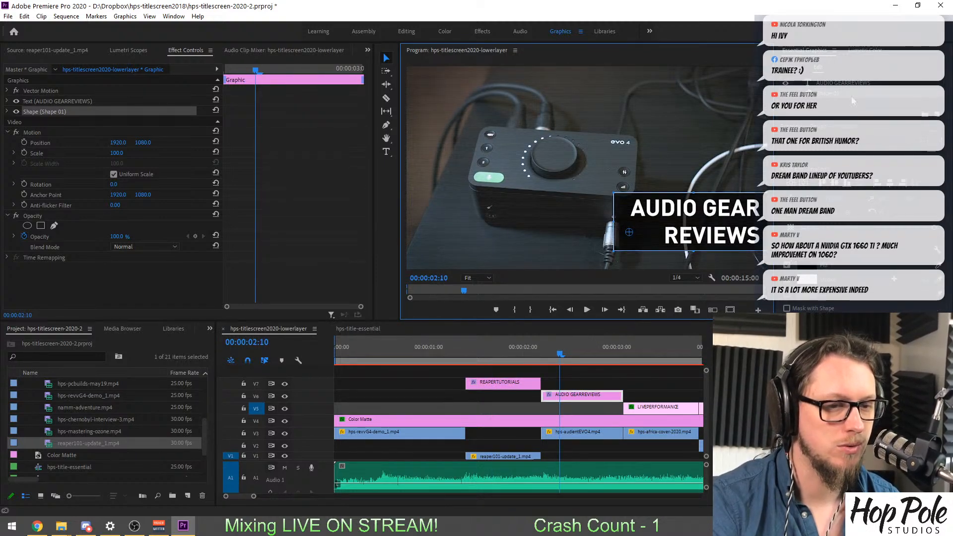
left_click(844, 83)
left_click(836, 93)
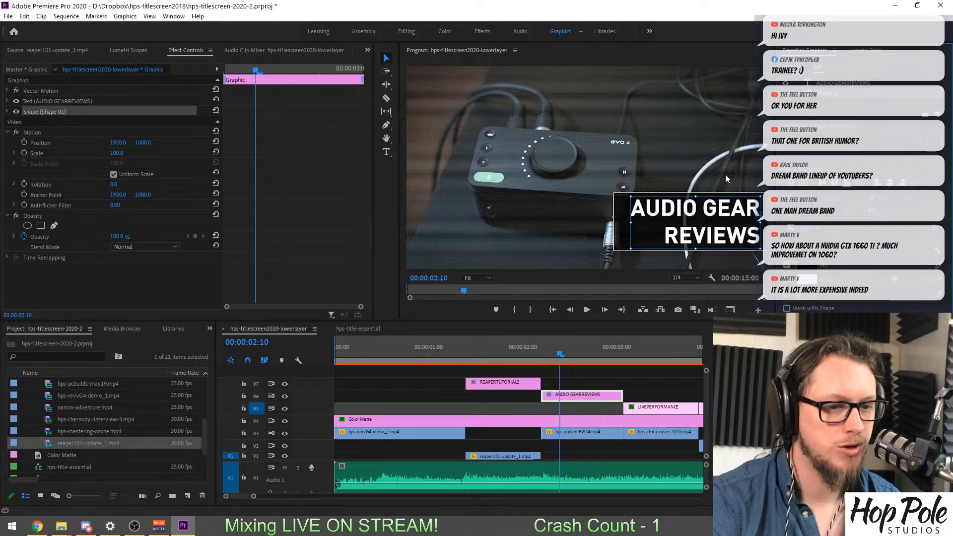
left_click_drag(648, 218, 663, 233)
Shorten the BASS TONE title's background box from its right edge to fit the text.
left_click(649, 349)
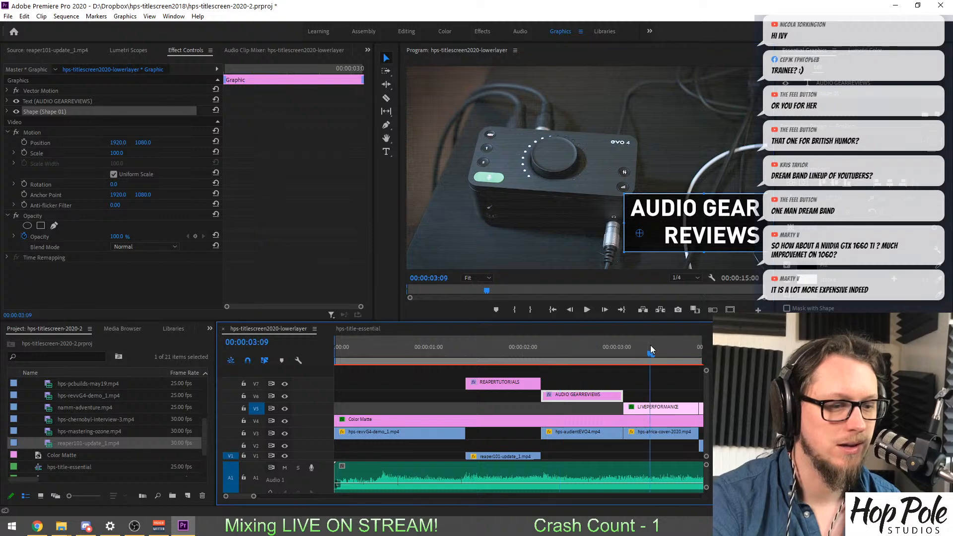
scroll(632, 365, "down", 6)
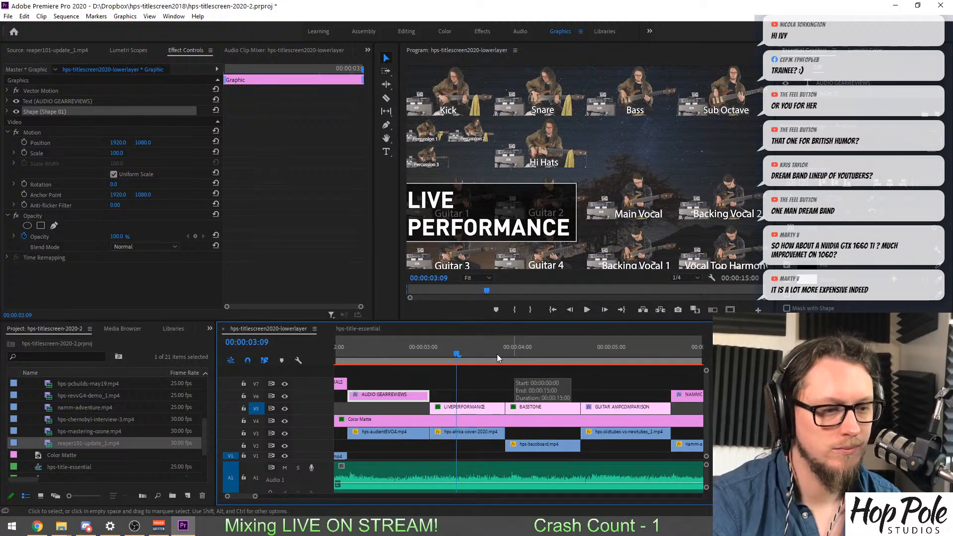
left_click(543, 351)
scroll(538, 343, "down", 2)
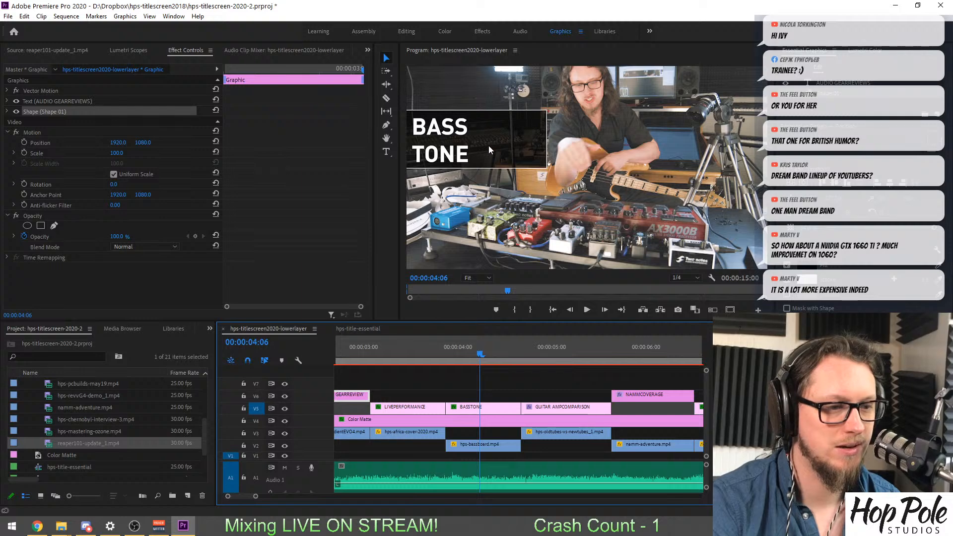
left_click_drag(518, 147, 456, 150)
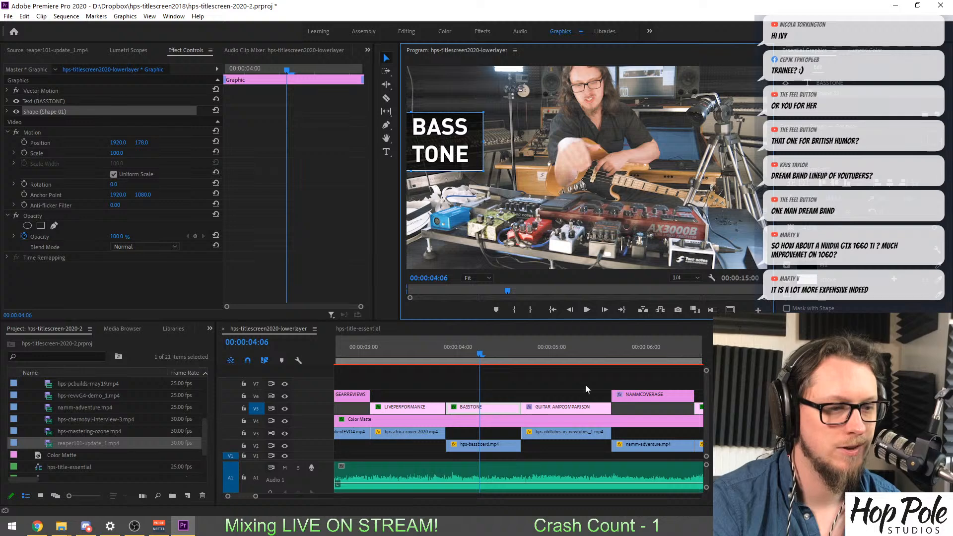
Widen the GUITAR AMP COMPARISON background box past the end of the text.
left_click(554, 353)
left_click_drag(555, 353, 558, 352)
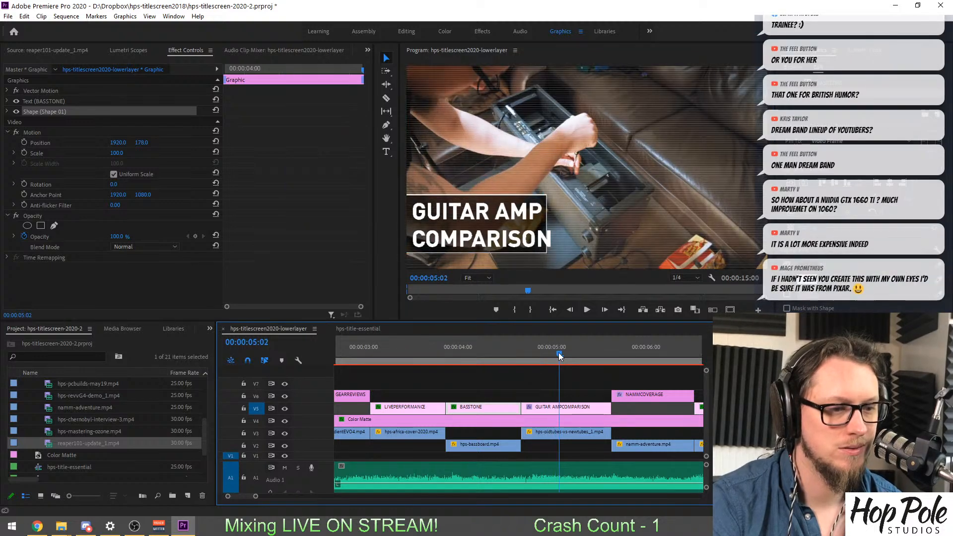
left_click(541, 221)
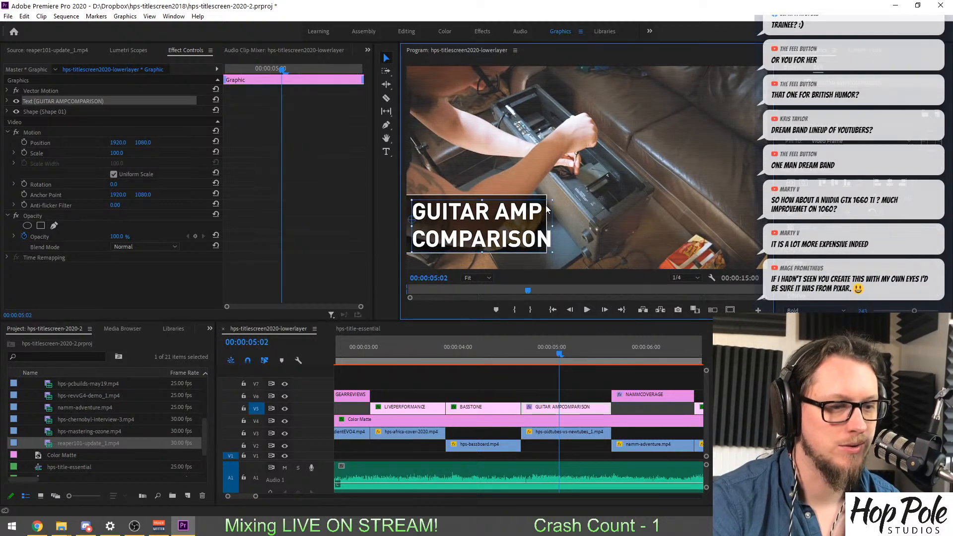
left_click(540, 200)
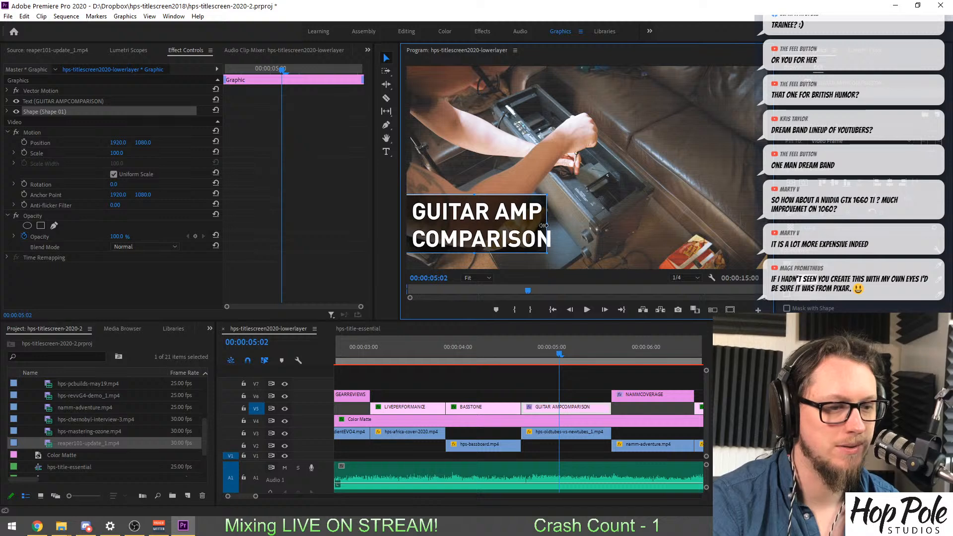
left_click_drag(555, 222, 560, 222)
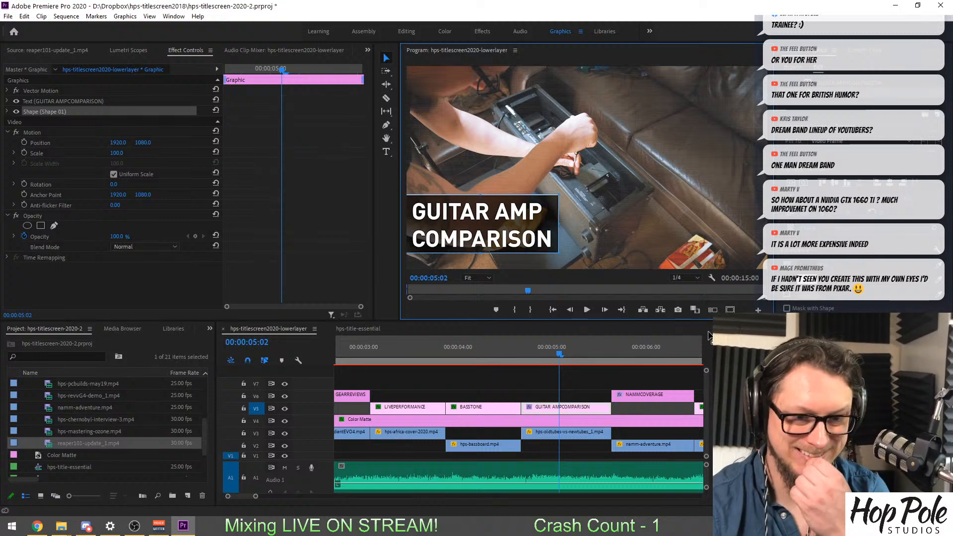
Extend the left edge of the NAMM COVERAGE background box so it encloses the whole title.
left_click(664, 347)
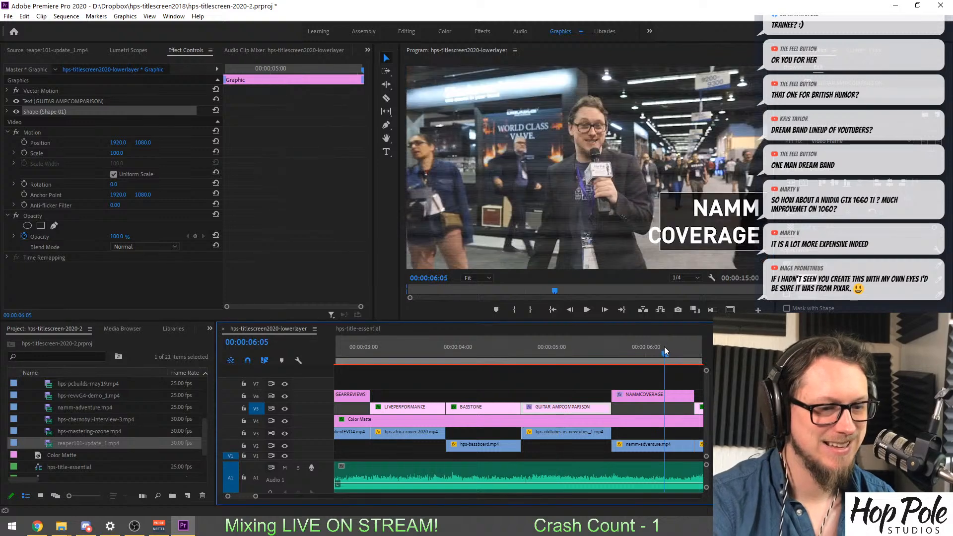
left_click(672, 208)
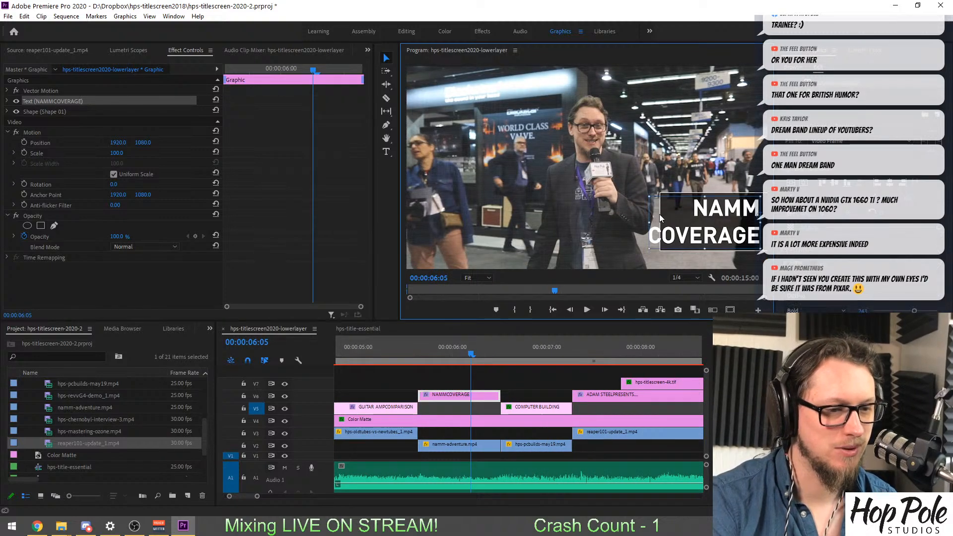
left_click(675, 193)
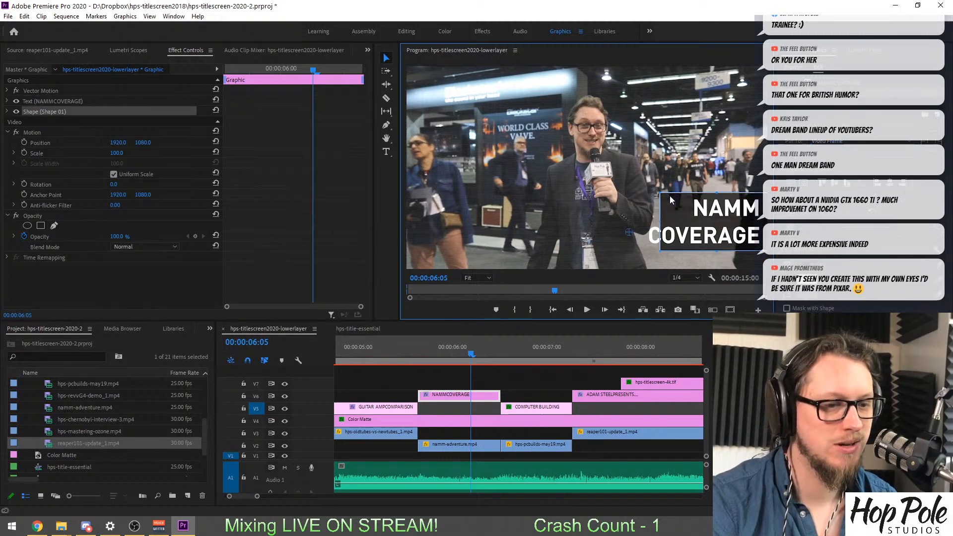
left_click_drag(658, 220, 639, 223)
Narrow the background box of the closing PRESENTS.... title from its left edge.
scroll(502, 381, "down", 2)
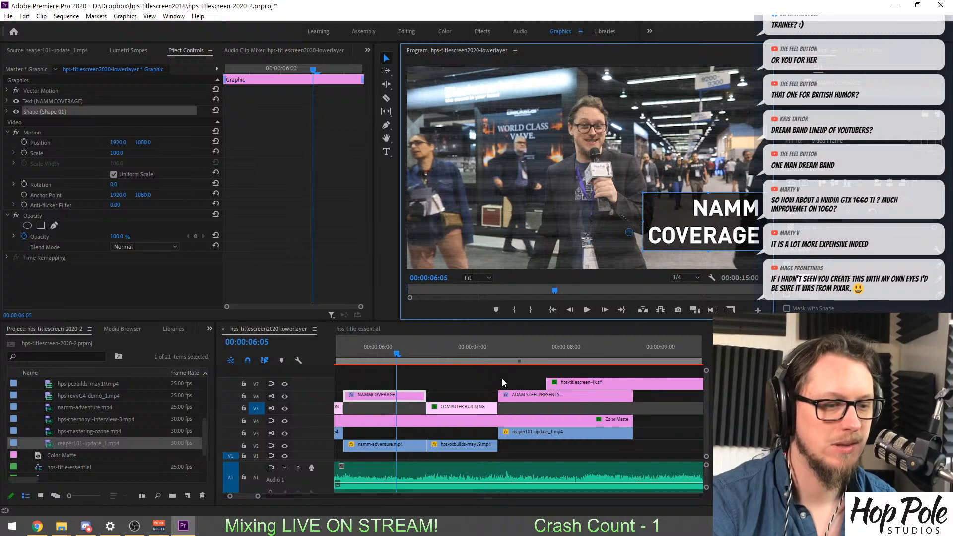
left_click(521, 347)
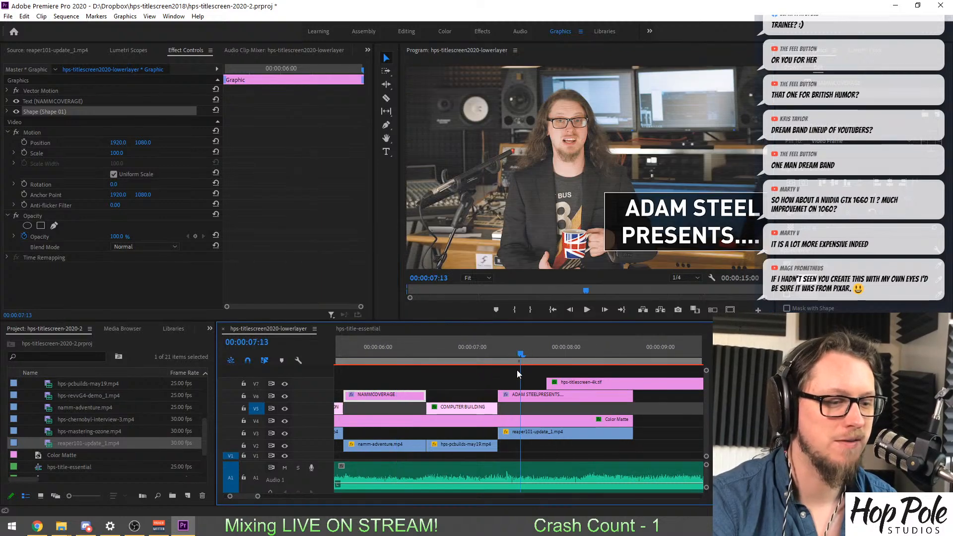
left_click(623, 224)
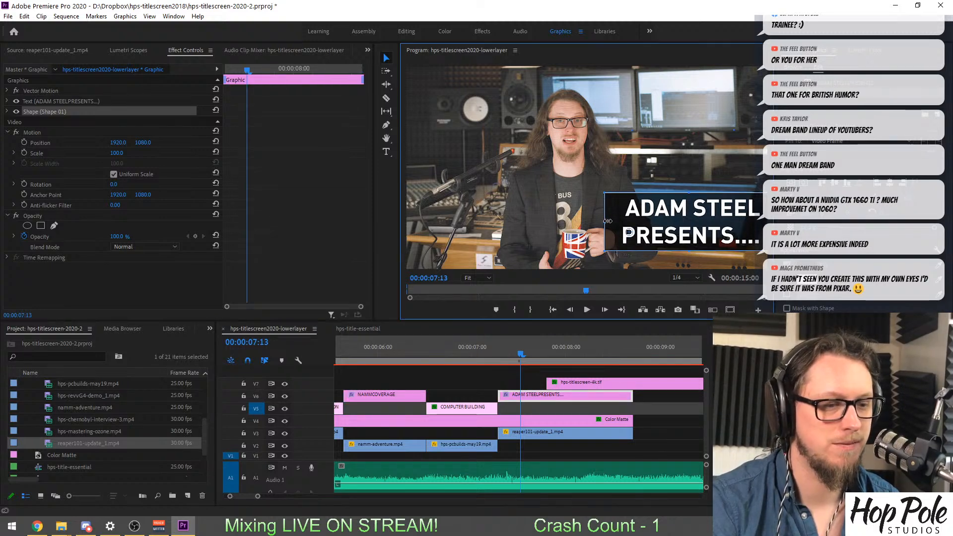
mouse_move(602, 220)
left_mouse_down()
mouse_move(617, 222)
mouse_move(614, 232)
left_mouse_up()
Trim the right edge of the COMPUTER BUILDING background box closer to its text.
left_click(469, 351)
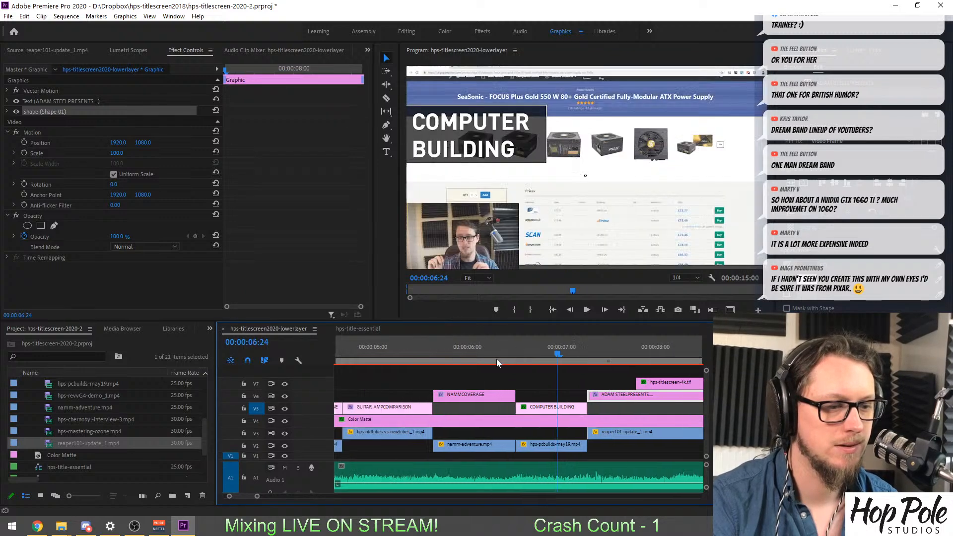
scroll(496, 359, "up", 4)
left_click(537, 141)
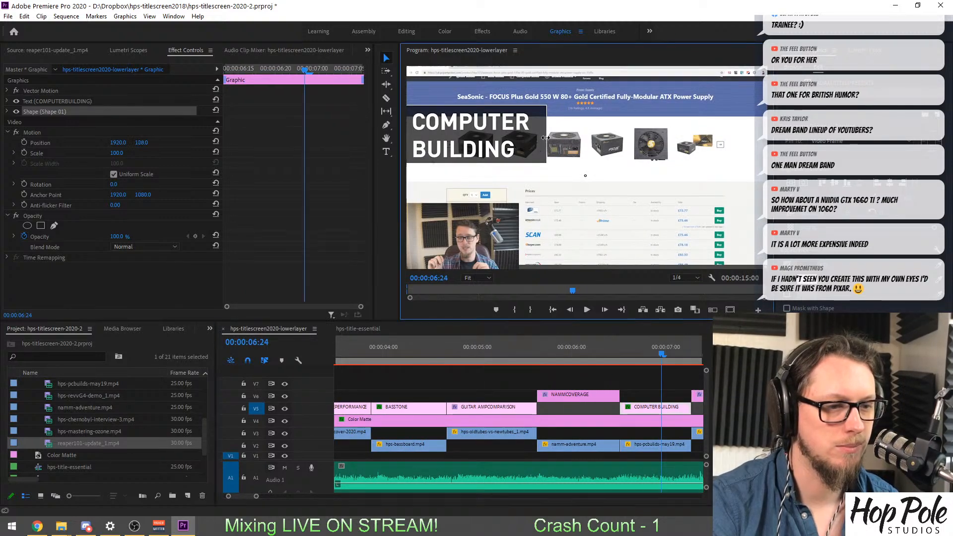
left_click_drag(541, 134, 536, 136)
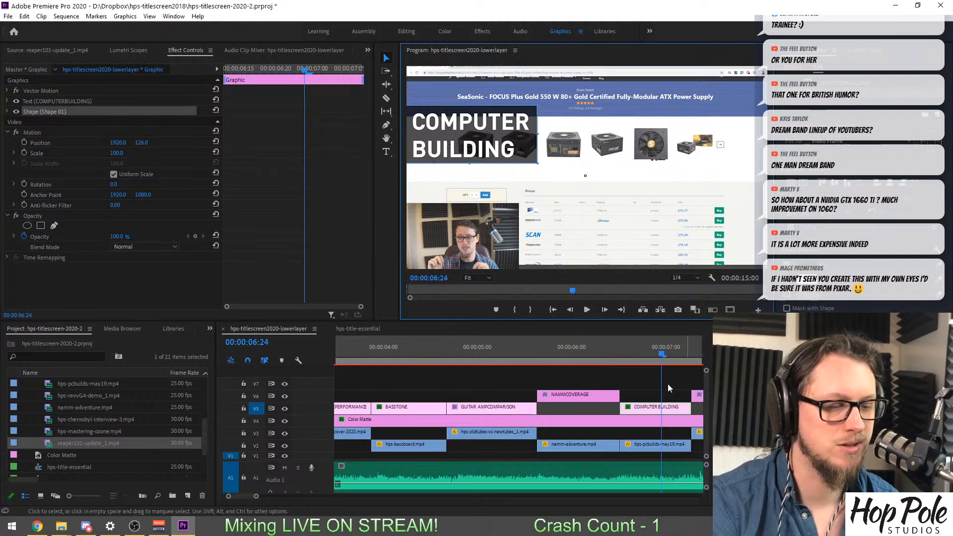
Go back through the titles to BASS TONE and nudge its background box slightly.
left_click(565, 353)
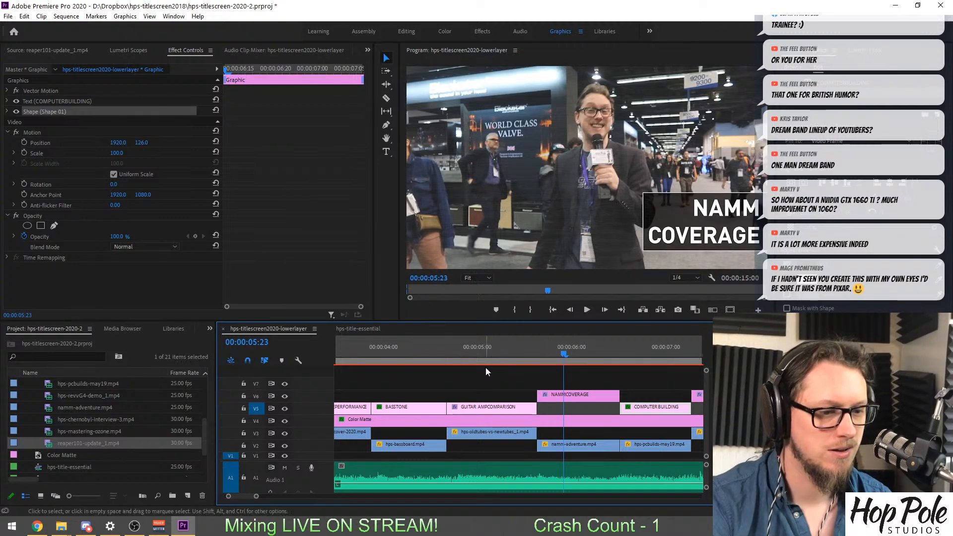
left_click_drag(486, 356, 419, 353)
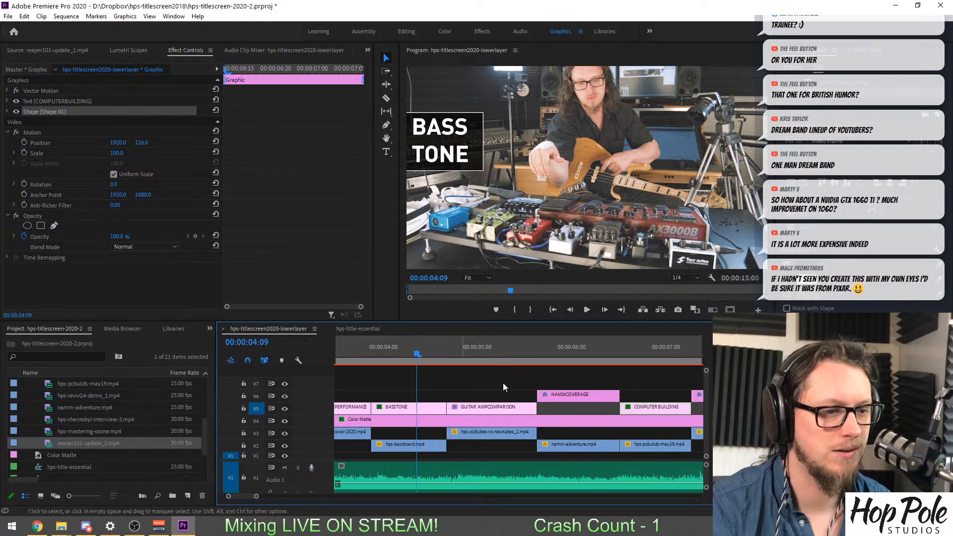
scroll(503, 383, "up", 4)
left_click(467, 158)
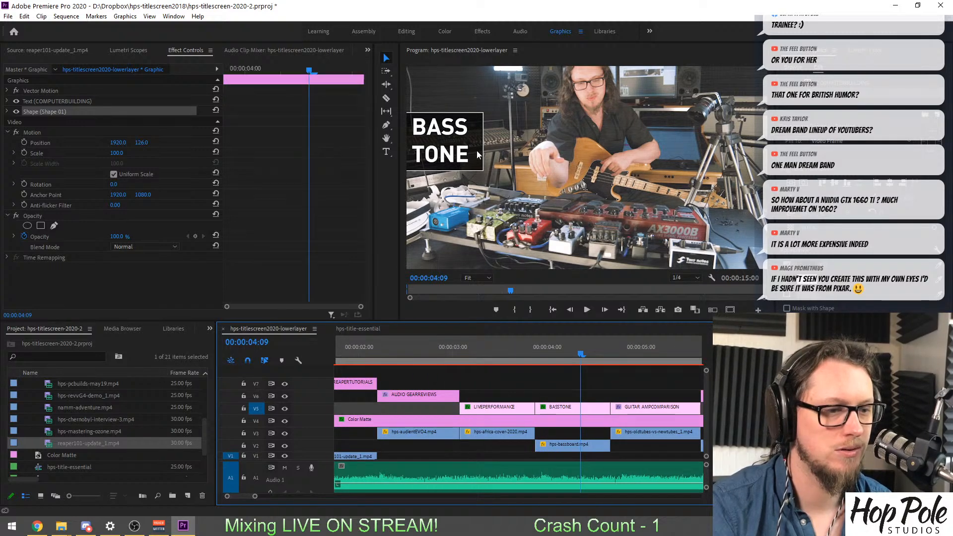
left_click_drag(474, 139, 473, 139)
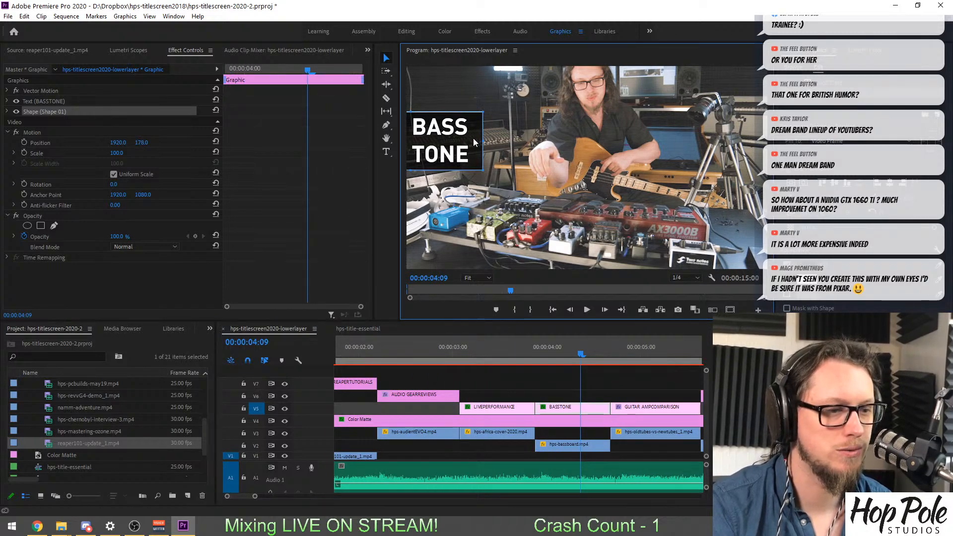
Open the LIVE PERFORMANCE title text for editing.
left_click(496, 344)
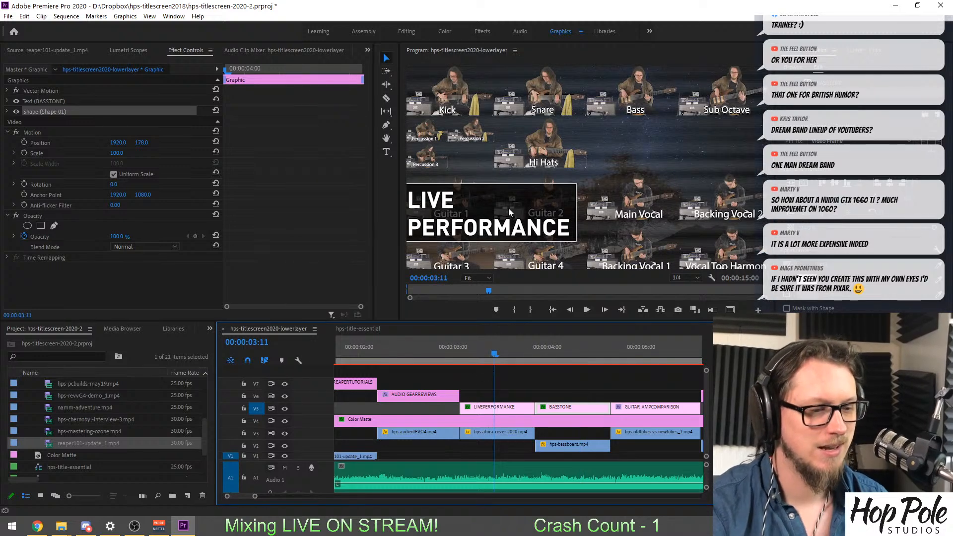
left_click(433, 219)
double_click(454, 229)
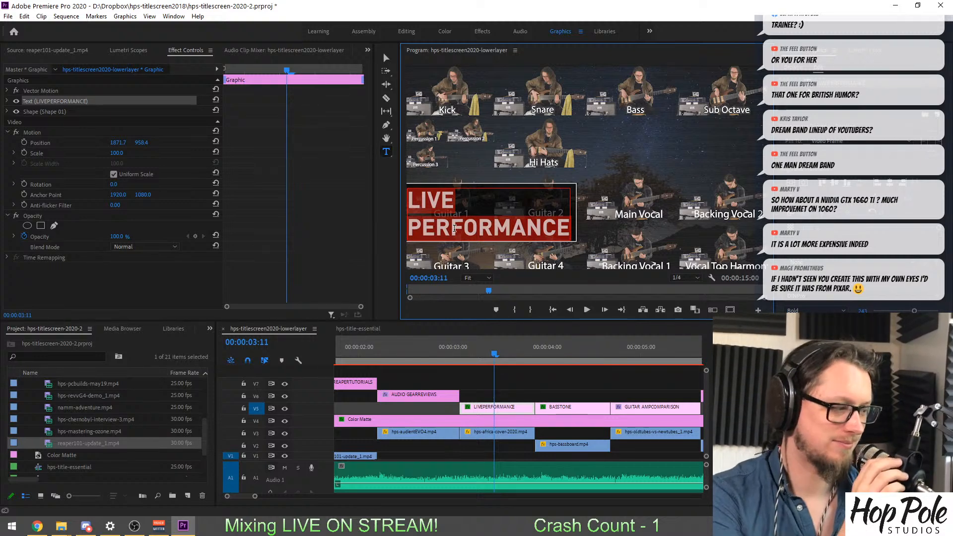
Select the background shape of the AUDIO GEAR REVIEWS title and nudge it slightly behind the text.
left_click(411, 351)
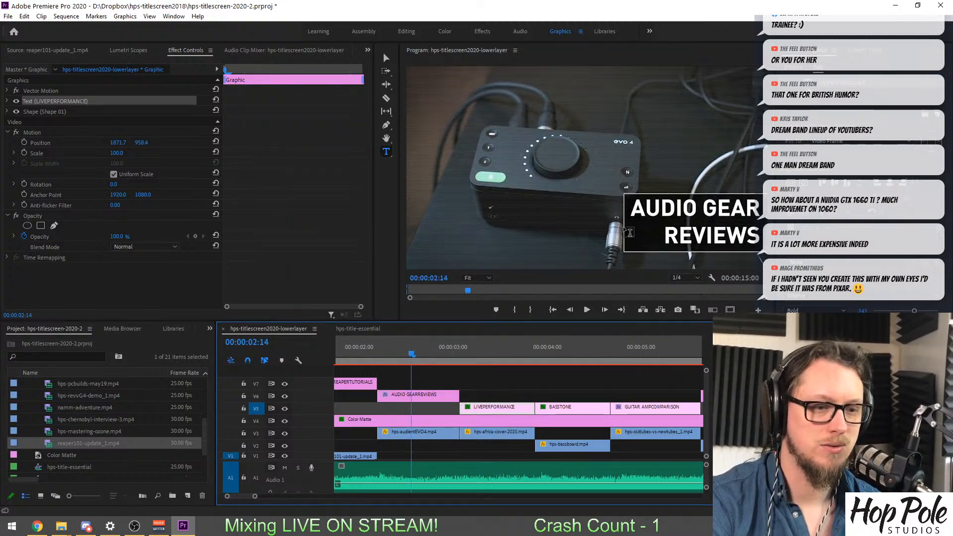
left_click(826, 93)
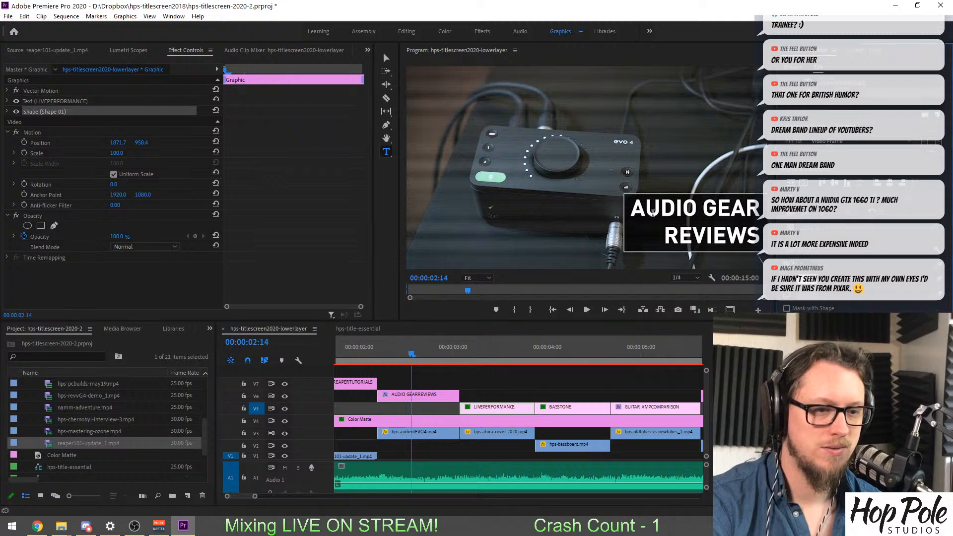
left_click(695, 222)
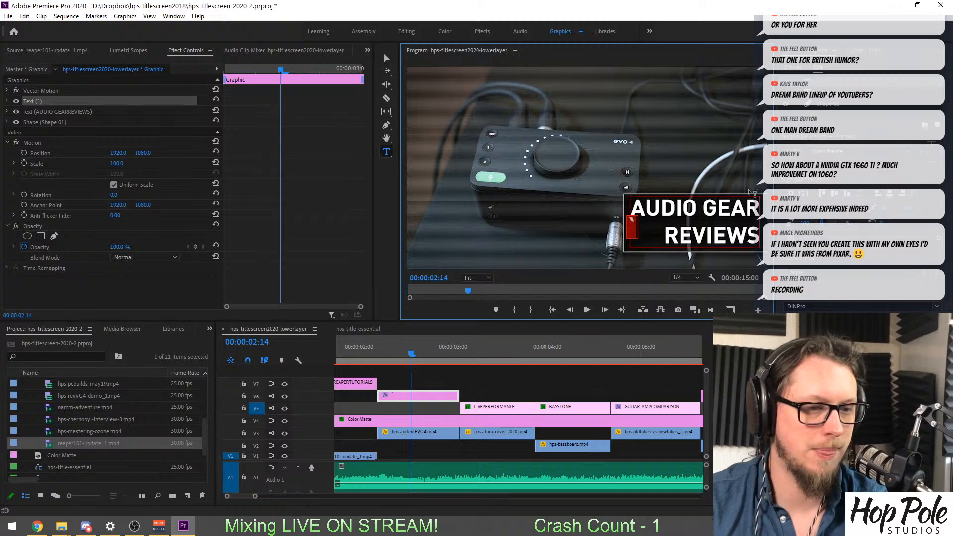
left_click(827, 107)
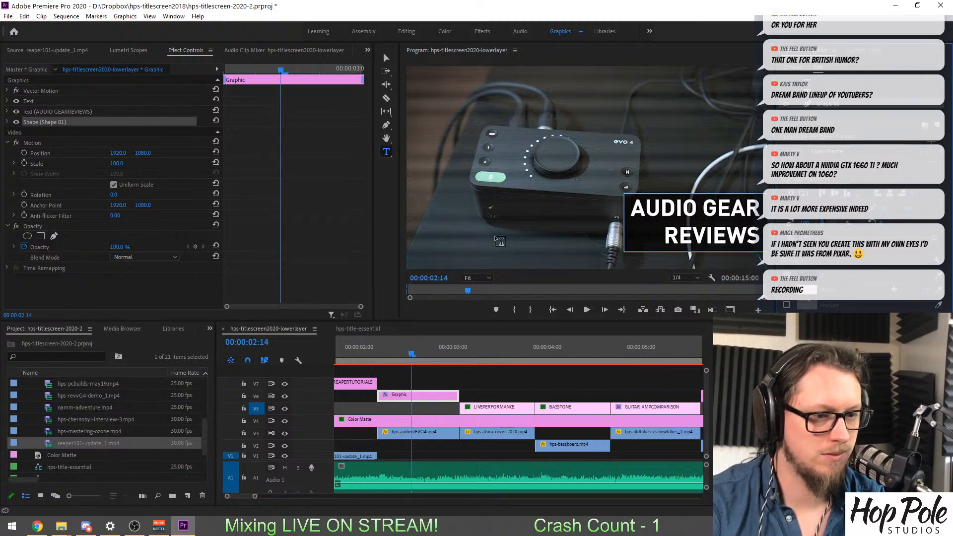
left_click(429, 385)
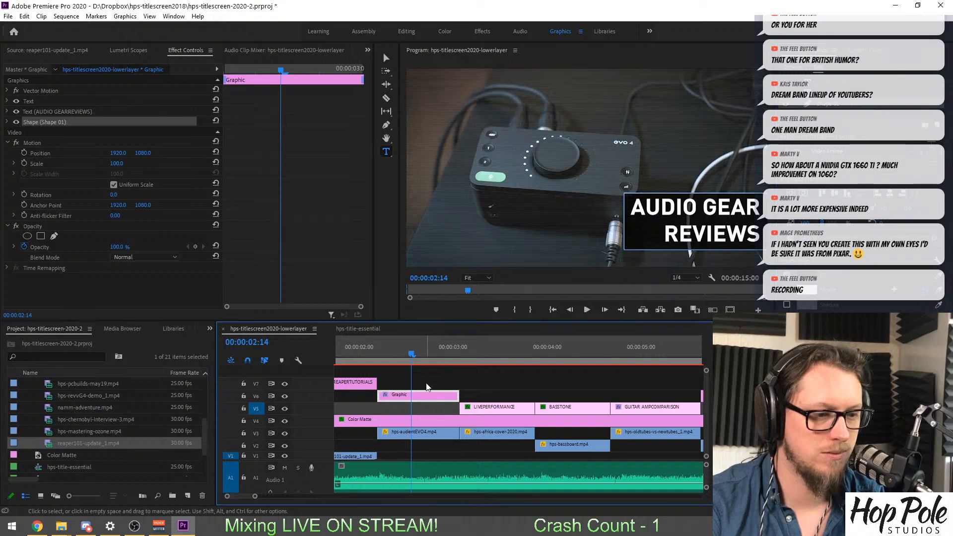
left_click(432, 395)
left_click(820, 105)
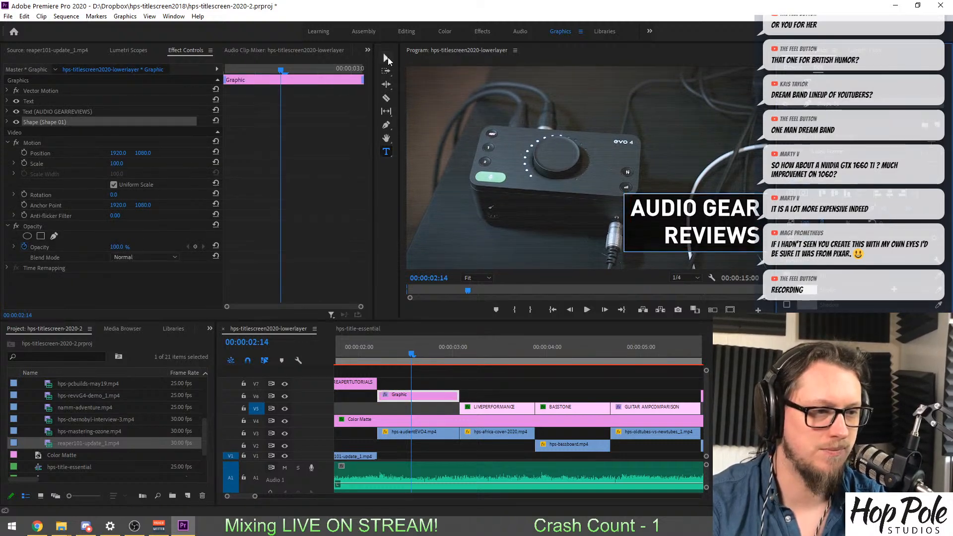
left_click(387, 58)
left_click_drag(647, 241, 647, 240)
Review the fit of the title captions and background boxes between LIVE PERFORMANCE and COMPUTER BUILDING.
left_click(505, 345)
left_click_drag(505, 343, 688, 347)
scroll(639, 343, "down", 6)
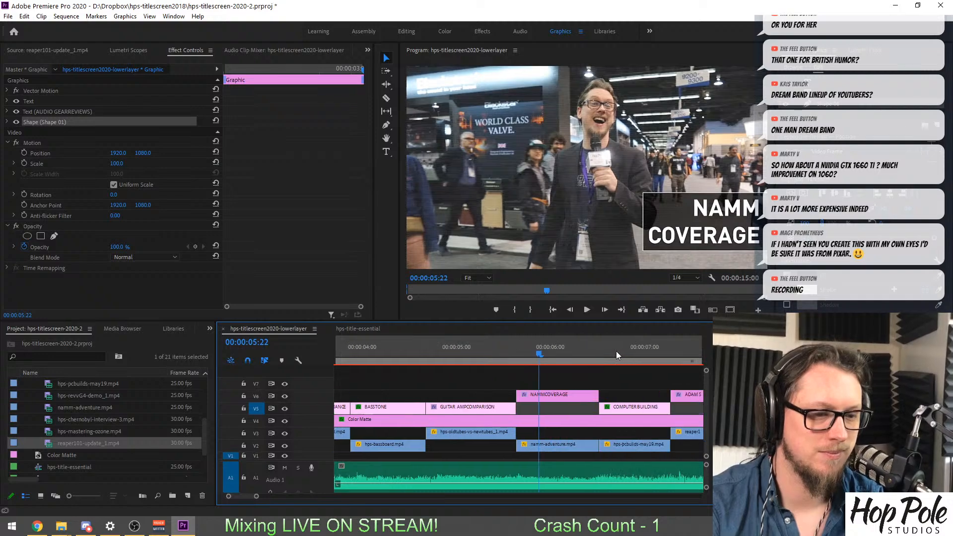
left_click(479, 342)
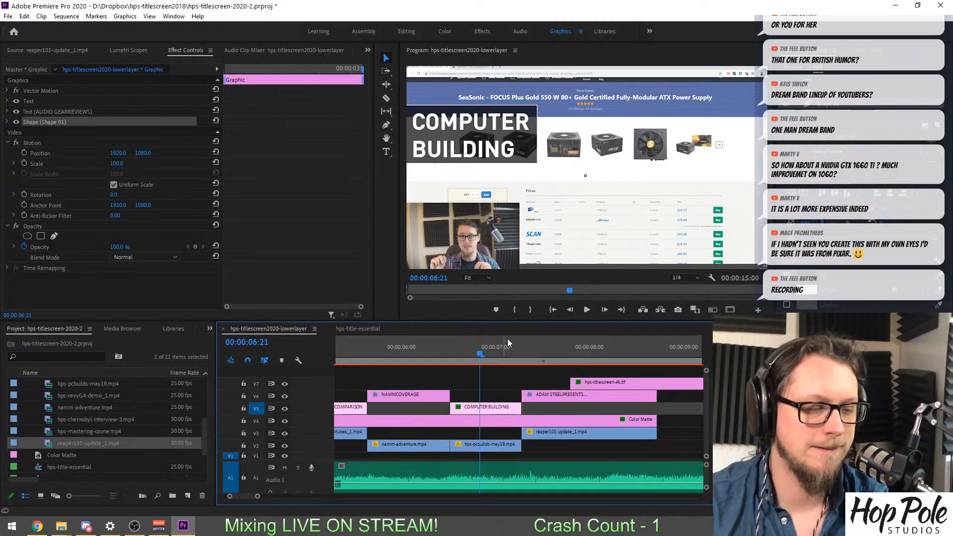
key("minus")
key("minus")
left_click(422, 351)
key("equal")
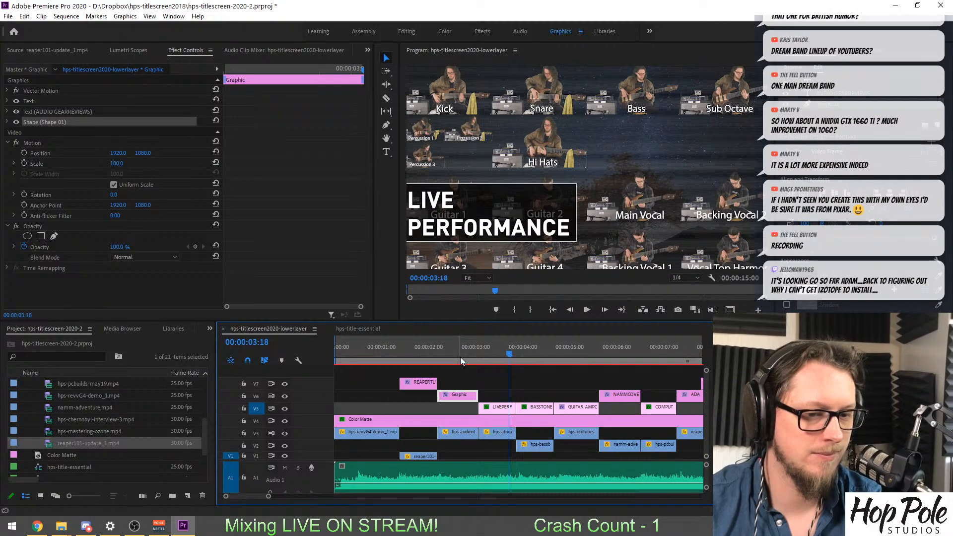
Try to save the project.
key("ctrl+s")
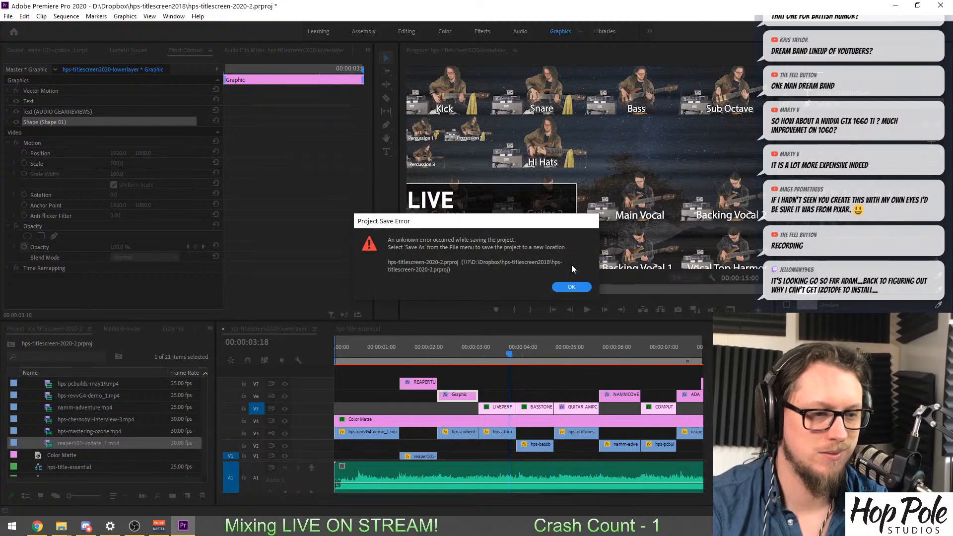
left_click(571, 287)
Replace the LIVE PERFORMANCE title text with RECORDING on the first line and TIPS & TRICKS on the second.
left_click(496, 352)
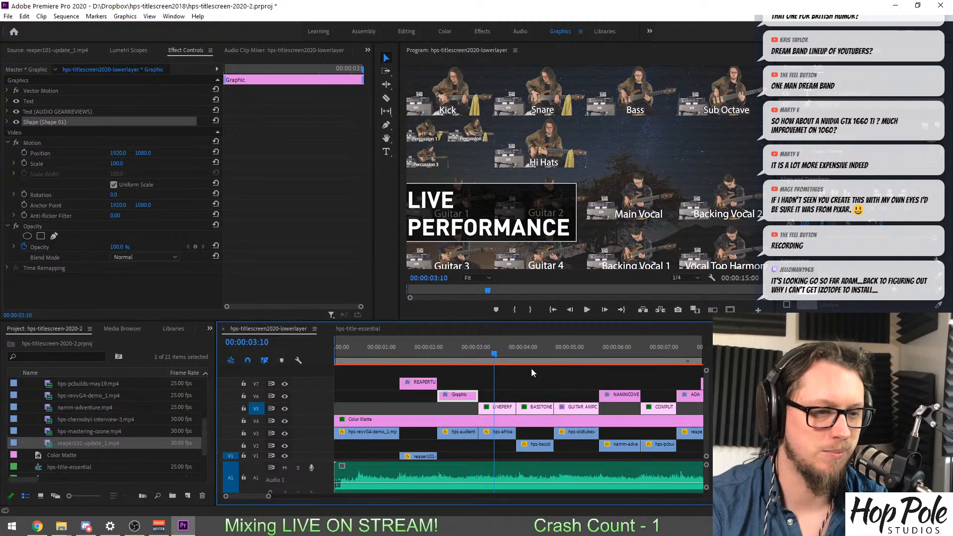
left_click(499, 407)
left_click(522, 351)
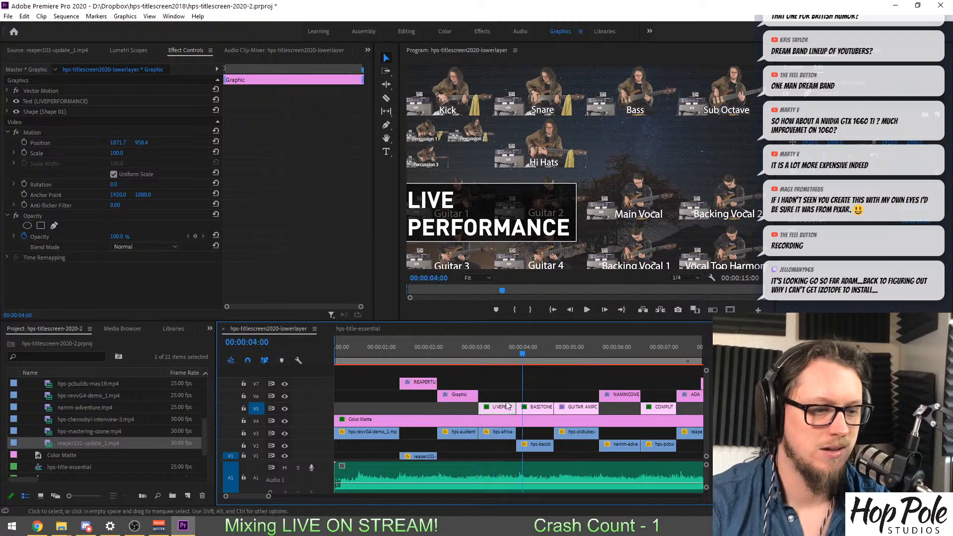
left_click(504, 351)
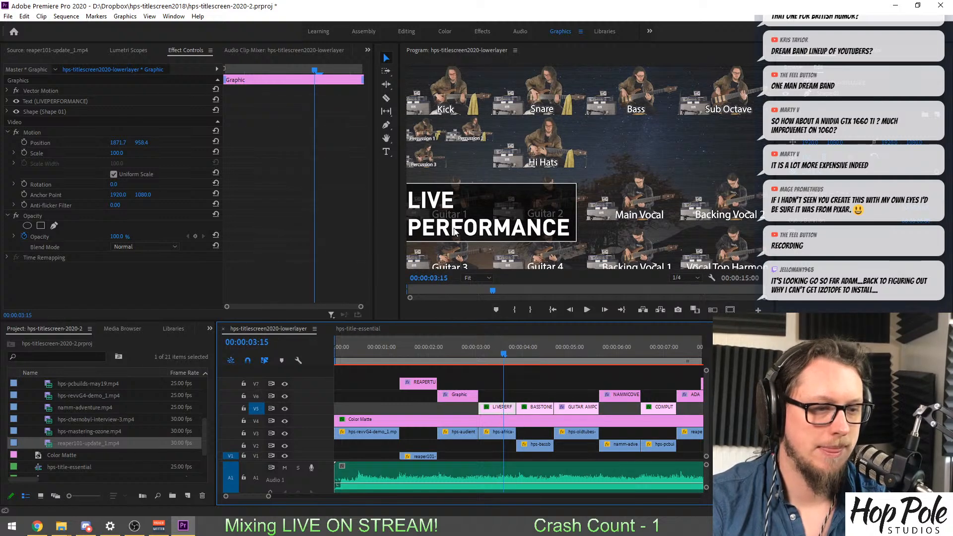
left_click(415, 198)
double_click(415, 198)
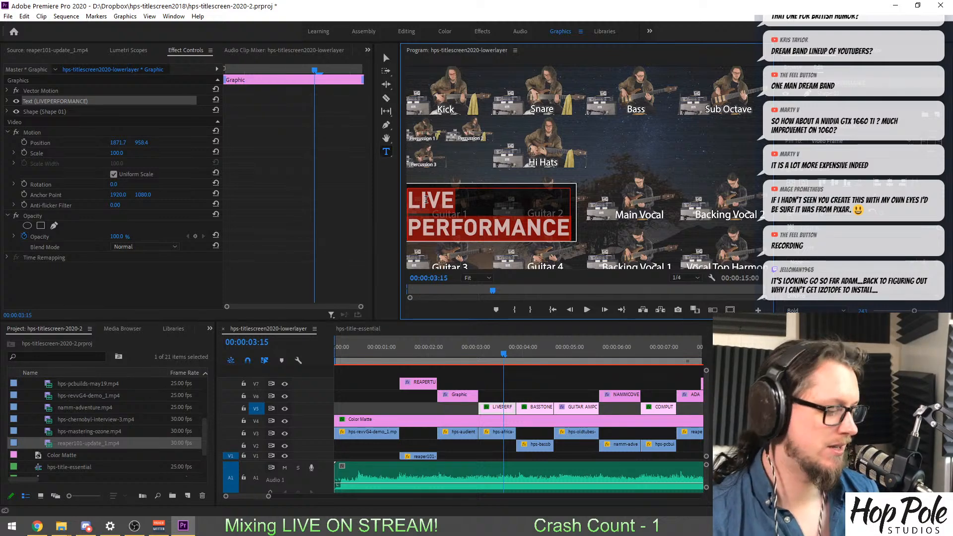
type("RECORDIG")
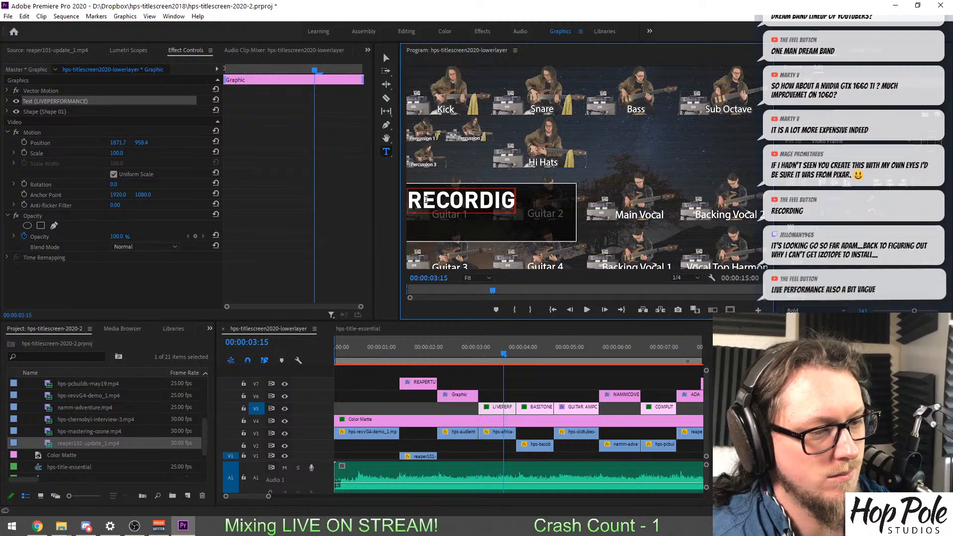
key("BackSpace")
type("NG")
key("Return")
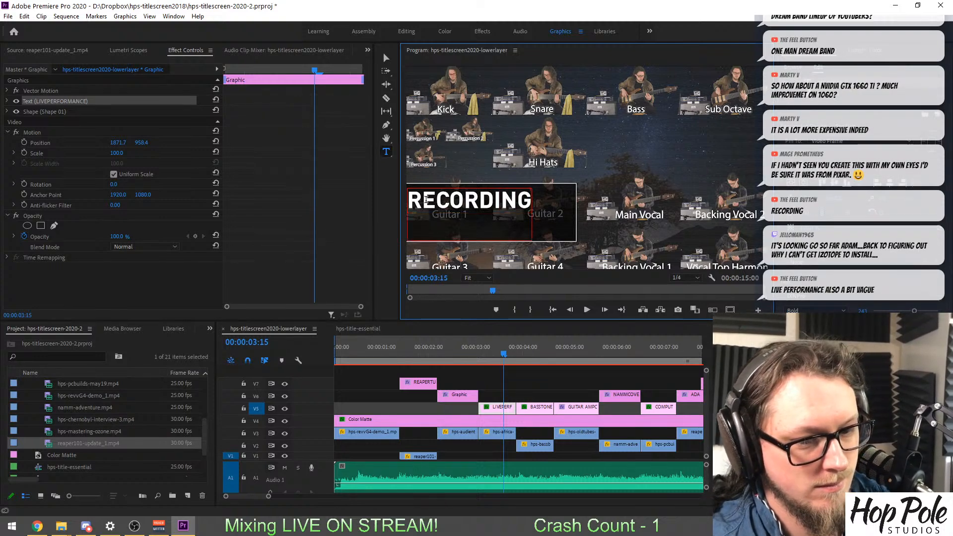
type("TIPS")
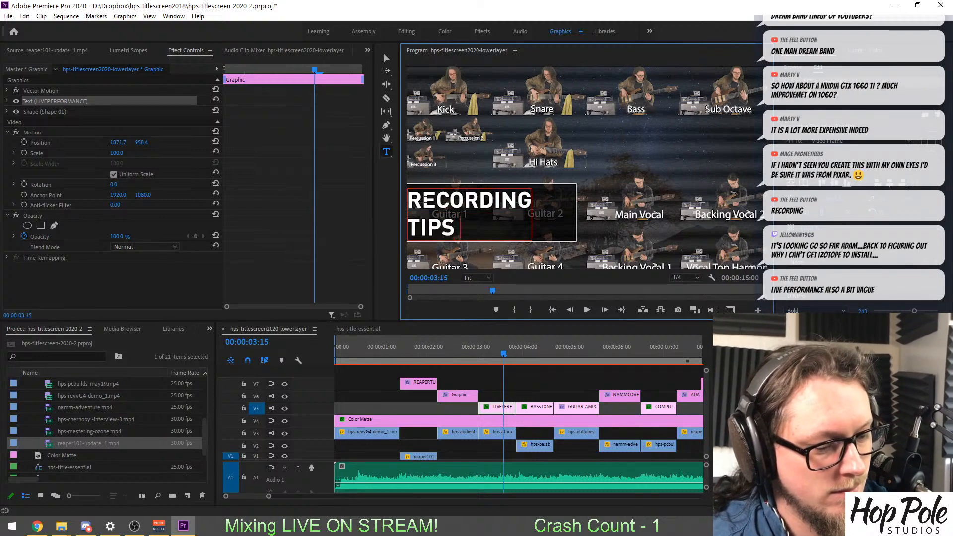
type(" ^")
key("BackSpace")
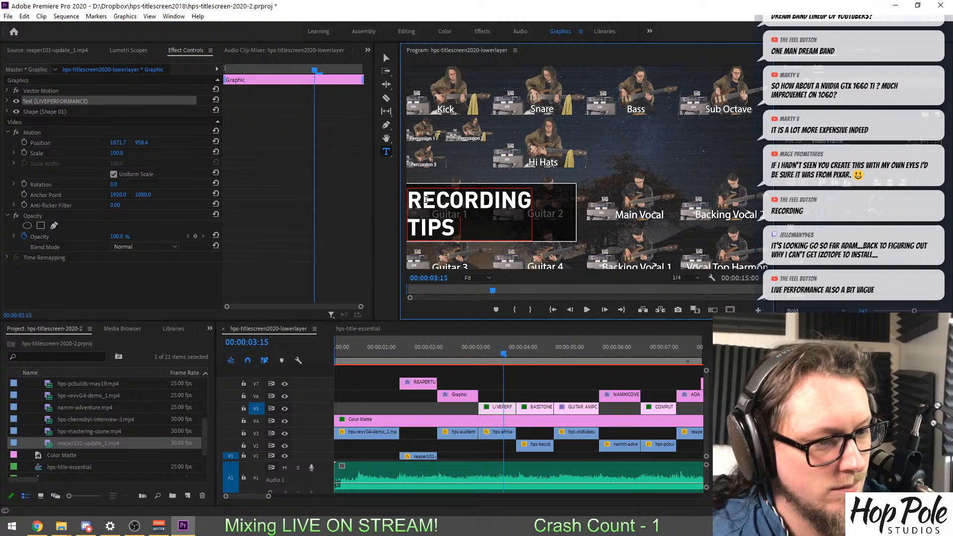
type("& T")
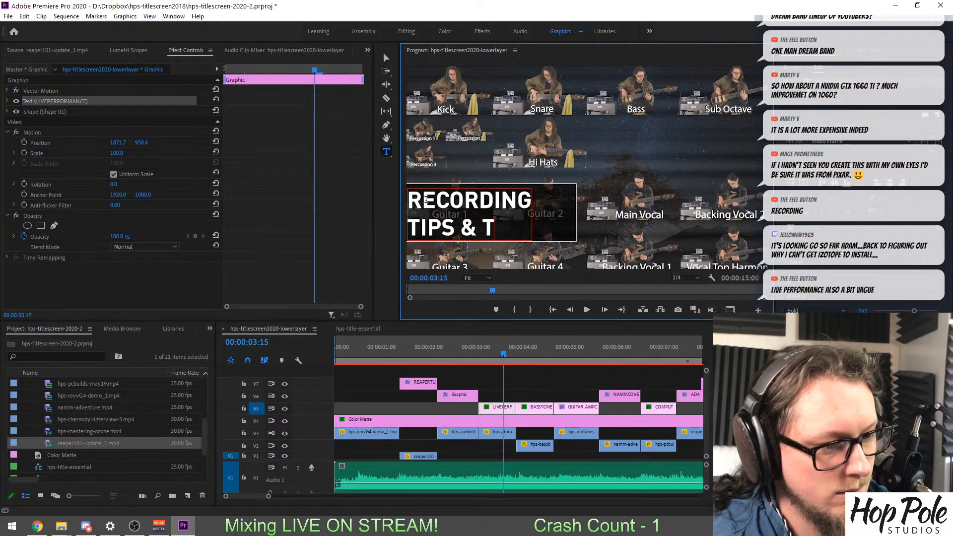
type("RICKS")
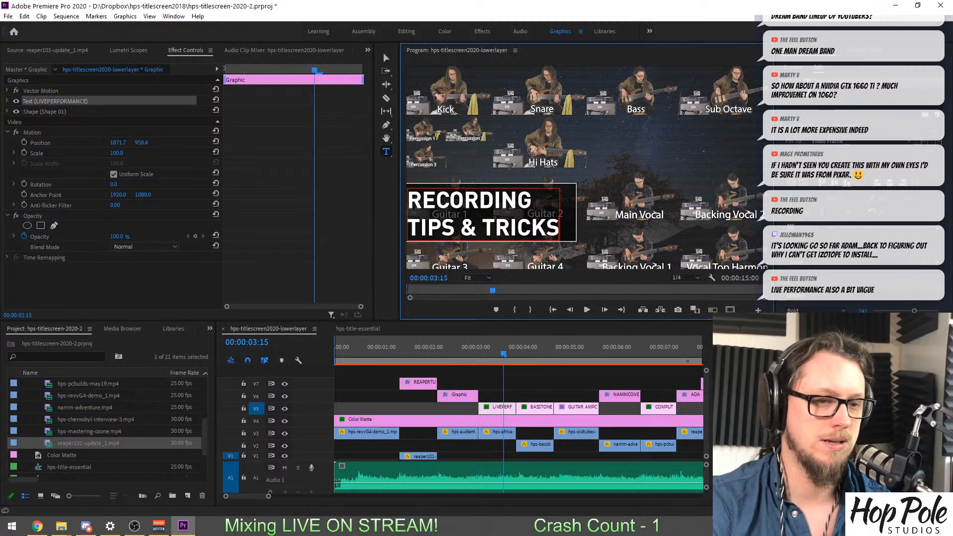
Move the RECORDING TIPS & TRICKS text together with its background box lower and slightly to the right in the frame.
left_click(824, 91, "shift")
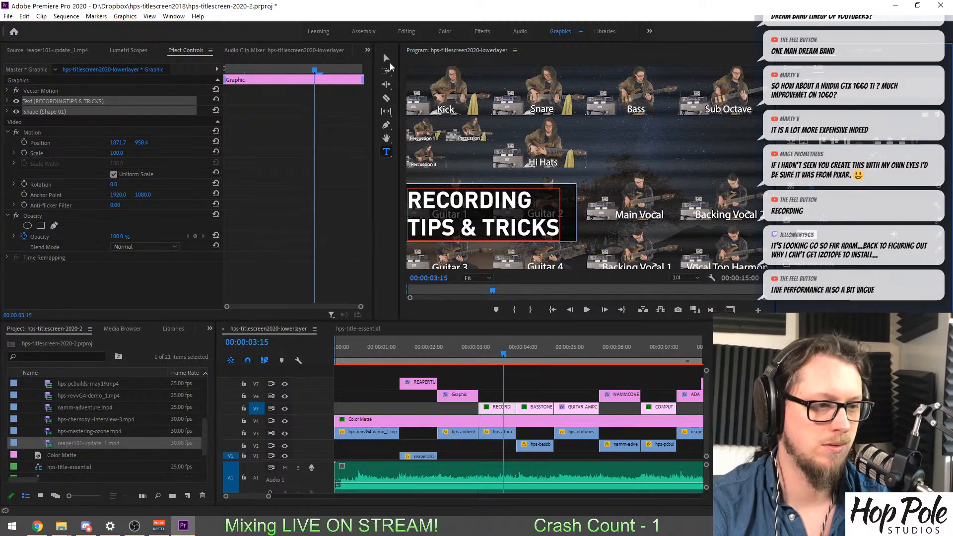
left_click(386, 58)
left_click(570, 211)
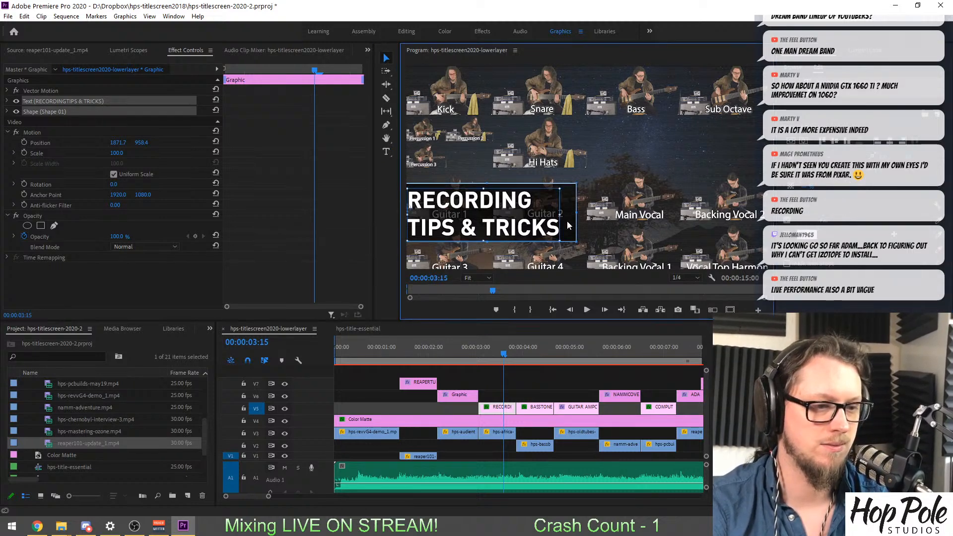
key("shift+Down")
key("shift+Down")
key("shift+Down")
key("shift+Down")
key("shift+Down")
key("shift+Down")
key("shift+Down")
key("shift+Down")
key("shift+Down")
key("shift+Down")
key("shift+Down")
key("shift+Down")
key("shift+Down")
key("shift+Down")
key("shift+Down")
key("shift+Down")
key("shift+Down")
key("shift+Down")
key("shift+Down")
key("shift+Left")
key("shift+Left")
key("shift+Left")
key("shift+Left")
key("shift+Left")
key("shift+Left")
key("shift+Left")
key("shift+Left")
key("shift+Left")
key("shift+Left")
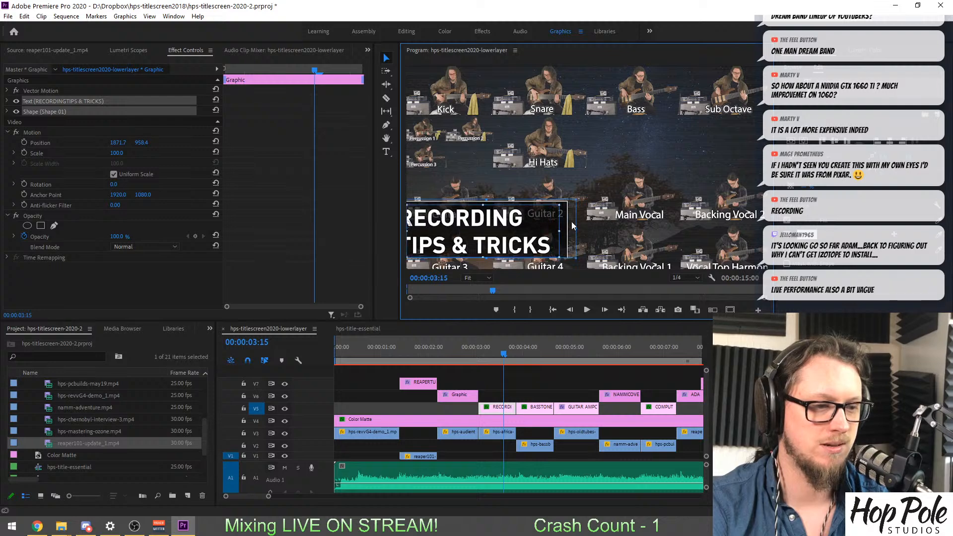
key("shift+Right")
key("shift+Right")
key("shift+Right")
key("shift+Right")
key("shift+Right")
key("shift+Right")
key("shift+Right")
key("shift+Right")
key("shift+Right")
key("shift+Right")
key("shift+Right")
key("shift+Right")
key("shift+Right")
key("shift+Right")
key("shift+Right")
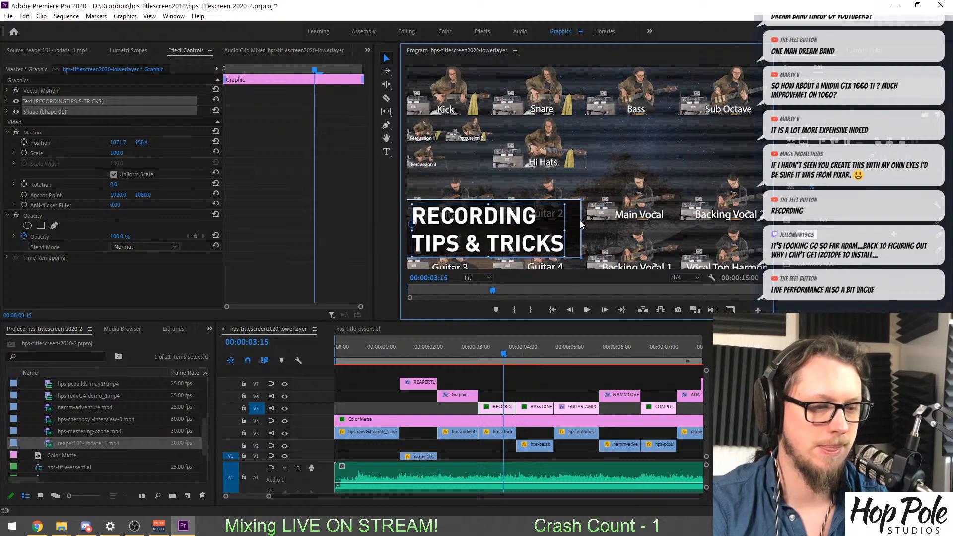
left_click(509, 375)
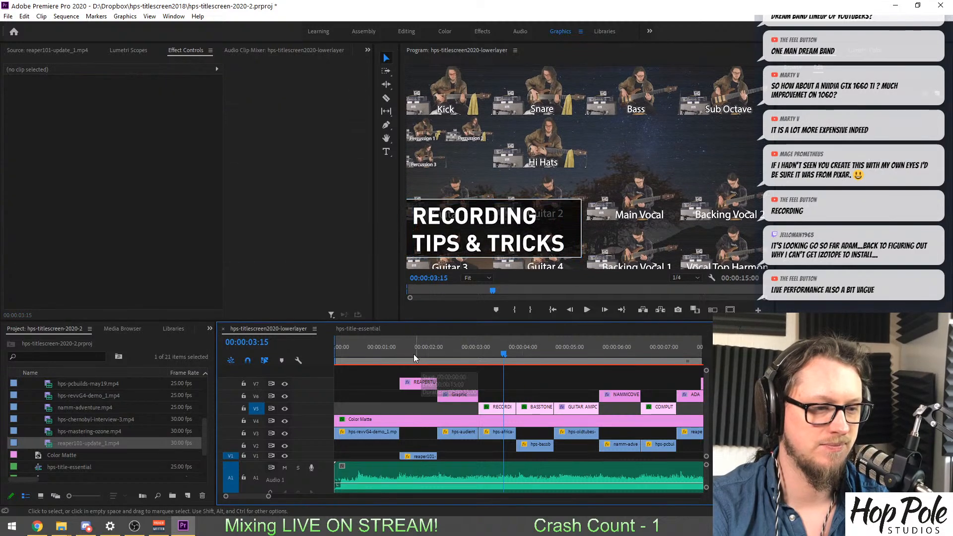
Return to the opening bass shot and try again to save the project.
left_click(367, 349)
key("ctrl+s")
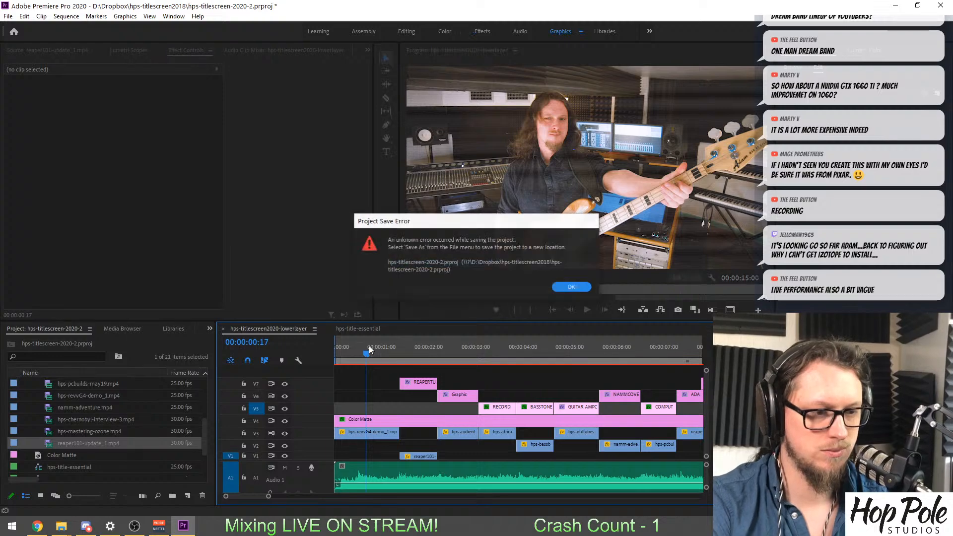
left_click(559, 285)
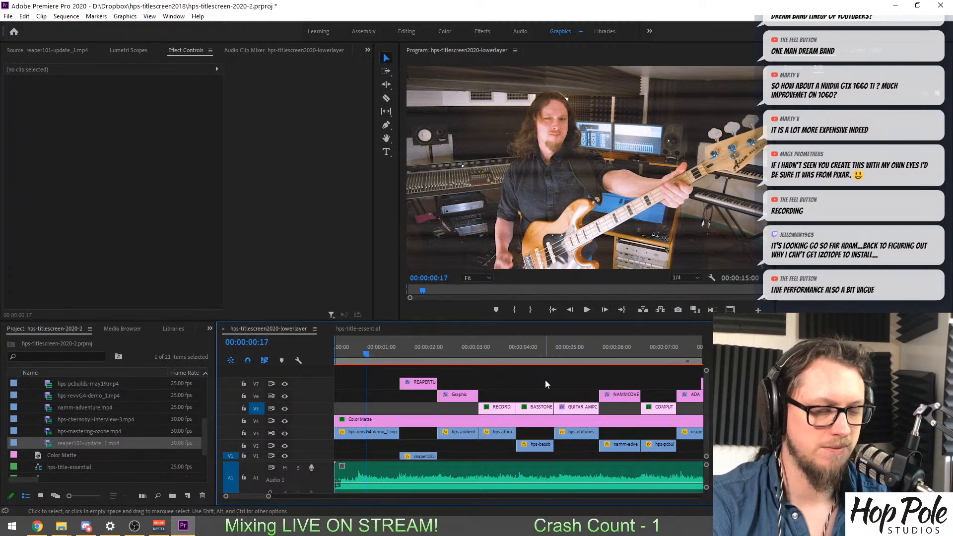
Show the whole sequence in the timeline and play the titles through to the Hop Pole Studios logo.
key("minus")
key("minus")
key("minus")
key("minus")
key("space")
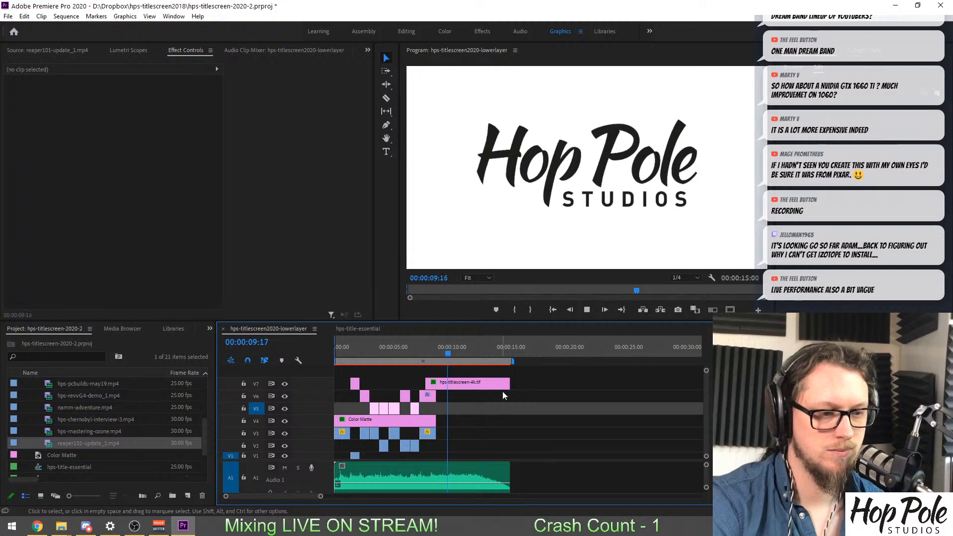
key("space")
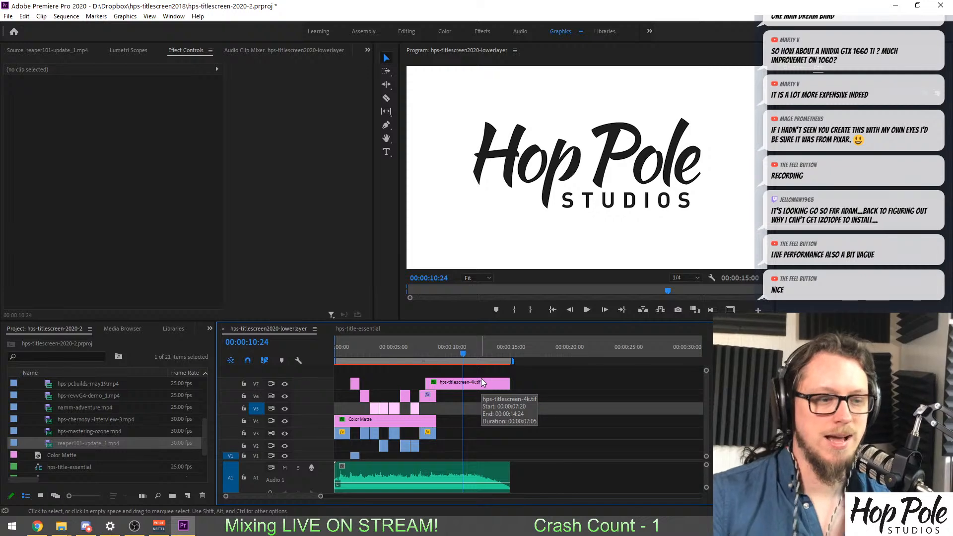
Compare the hps-titlescreen2020-lowerlayer sequence with hps-title-essential, checking the opening, the title shots and the closing logo.
left_click(343, 350)
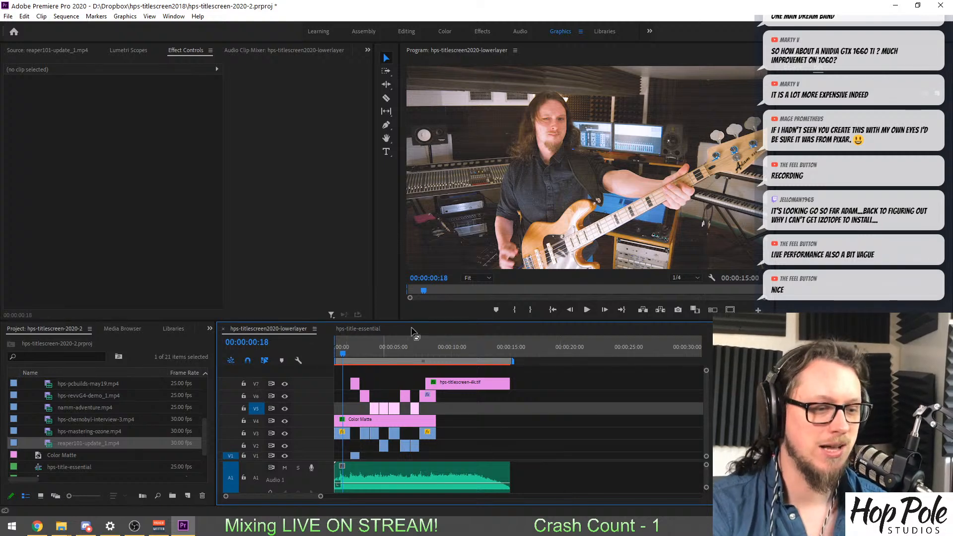
left_click(359, 329)
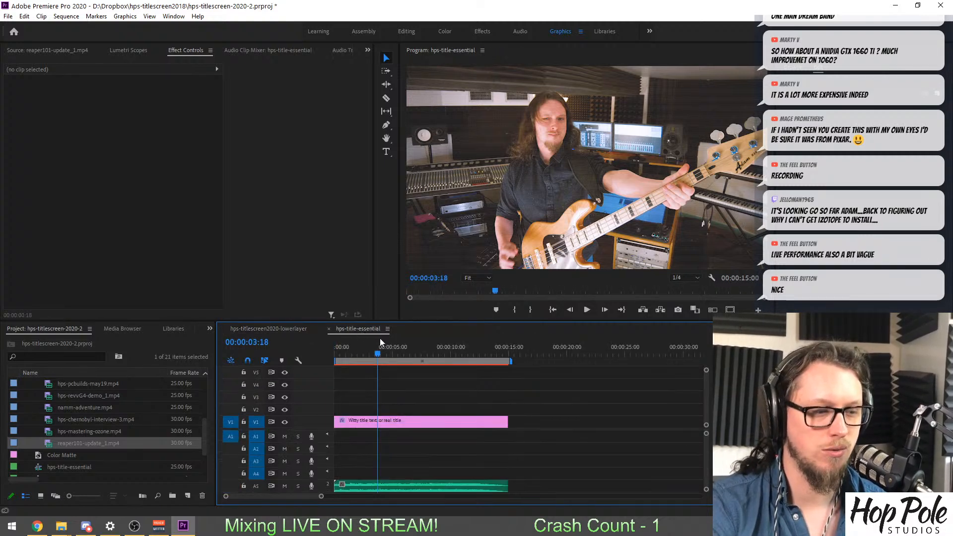
left_click_drag(381, 353, 281, 358)
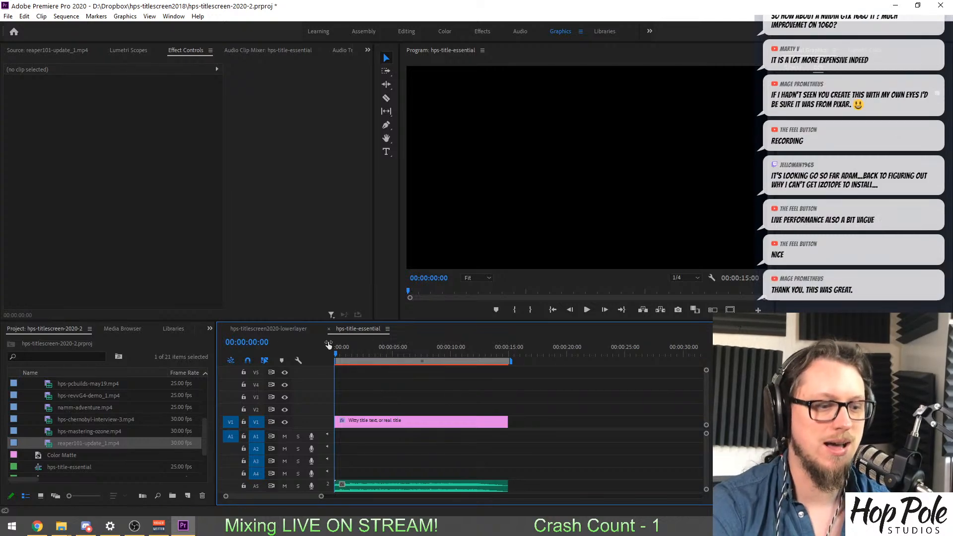
left_click(276, 331)
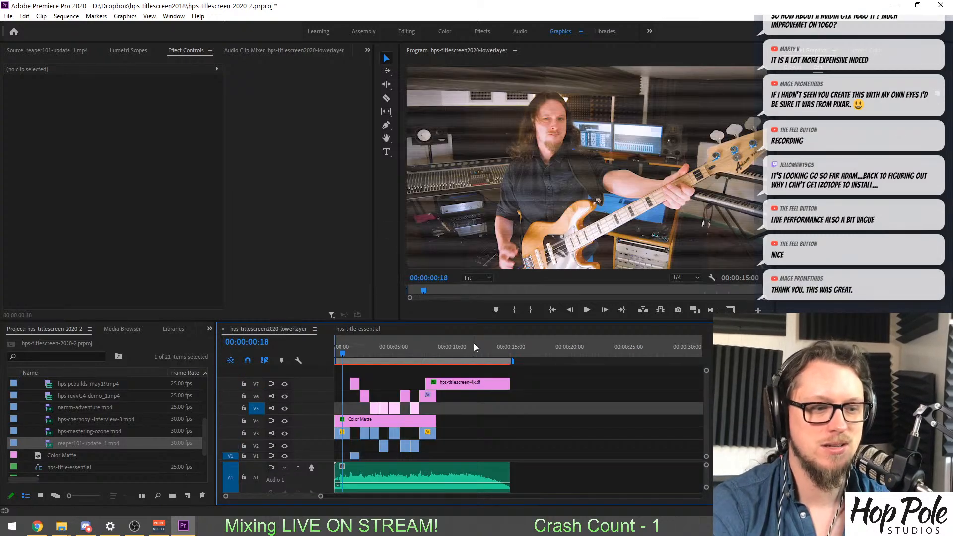
left_click(458, 346)
left_click(358, 351)
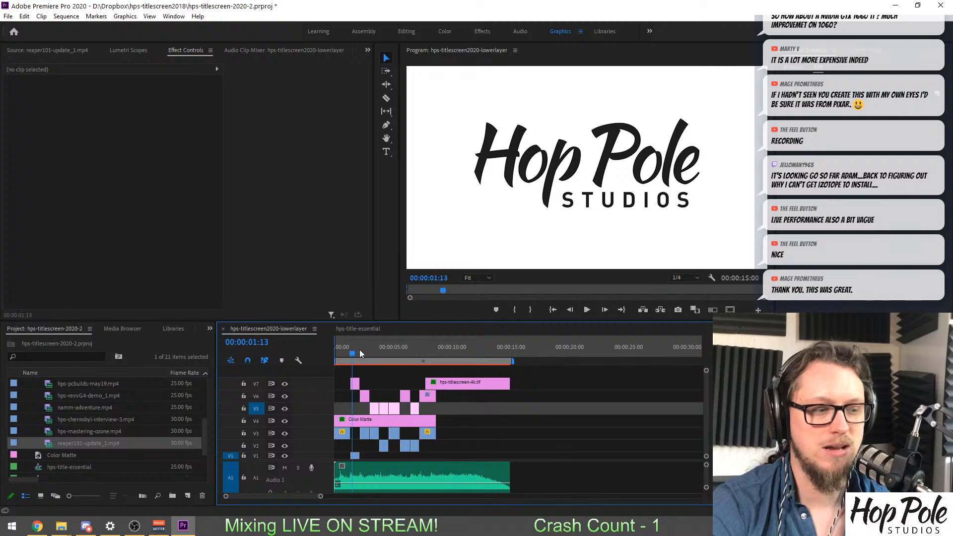
left_click_drag(359, 352, 446, 348)
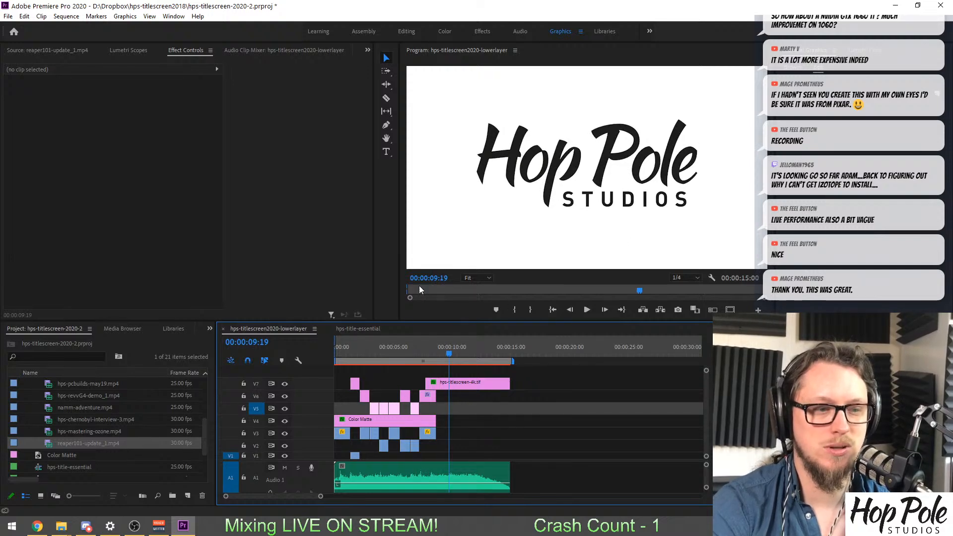
left_click(367, 327)
left_click_drag(428, 348, 479, 353)
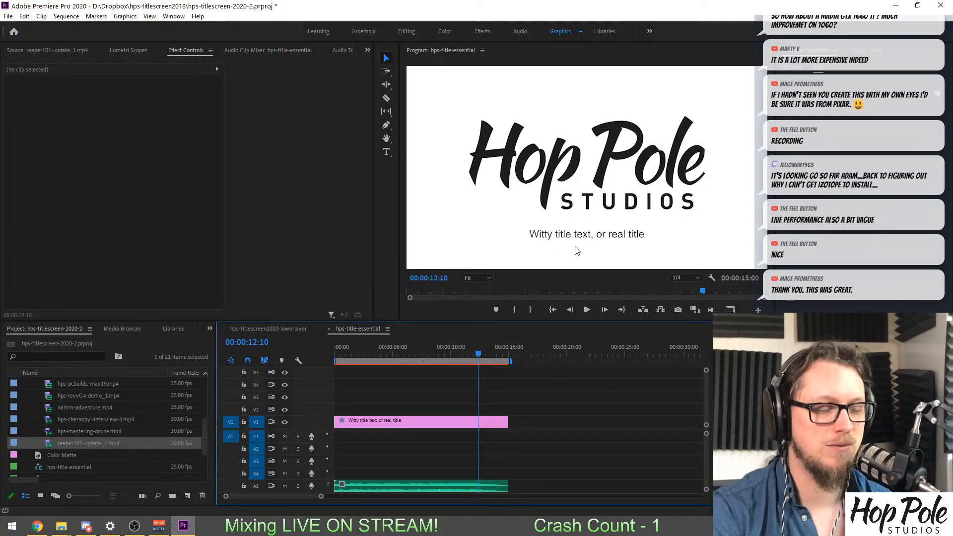
left_click(294, 327)
left_click(398, 348)
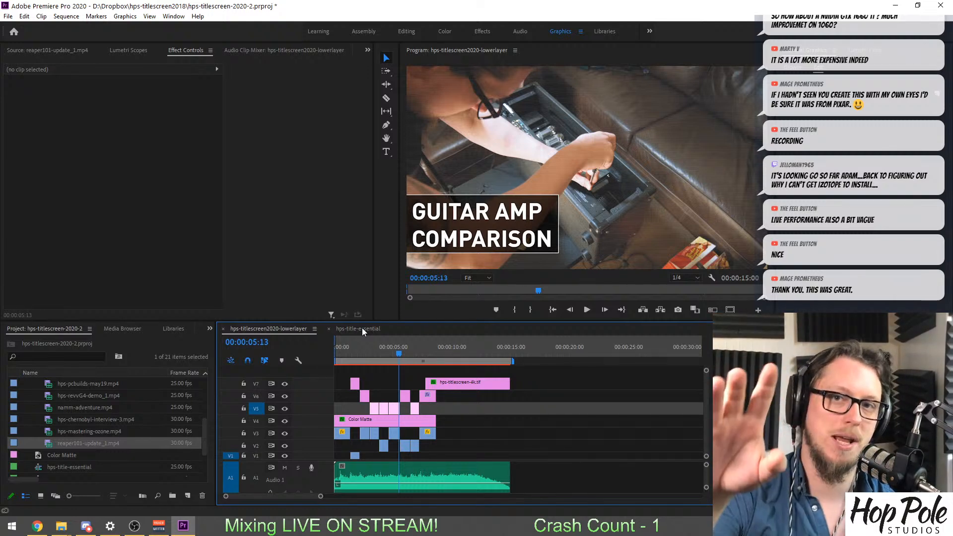
Examine the title graphic in hps-title-essential at the LIVE PERFORMANCE shot and at the logo with the placeholder title, including its layers and effects.
left_click(354, 329)
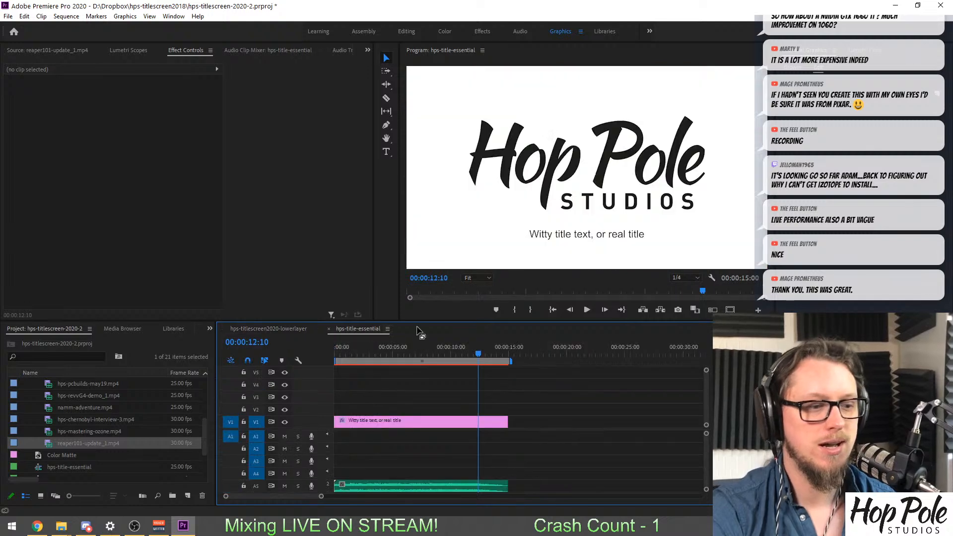
left_click(374, 348)
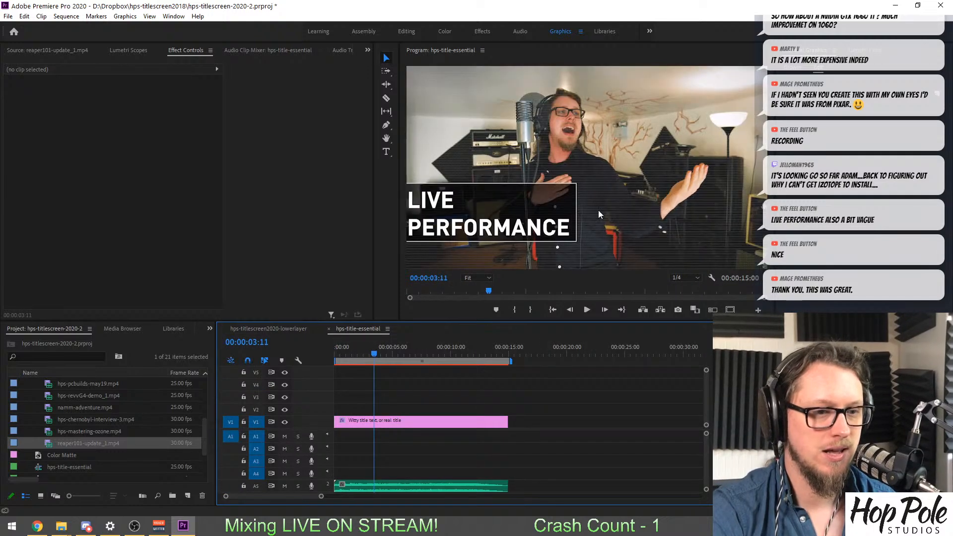
left_click(425, 420)
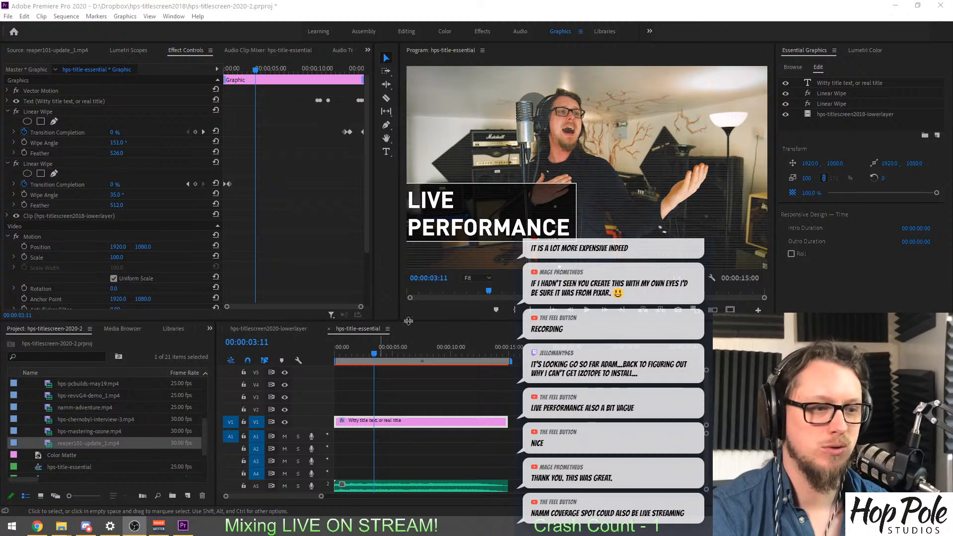
left_click(442, 385)
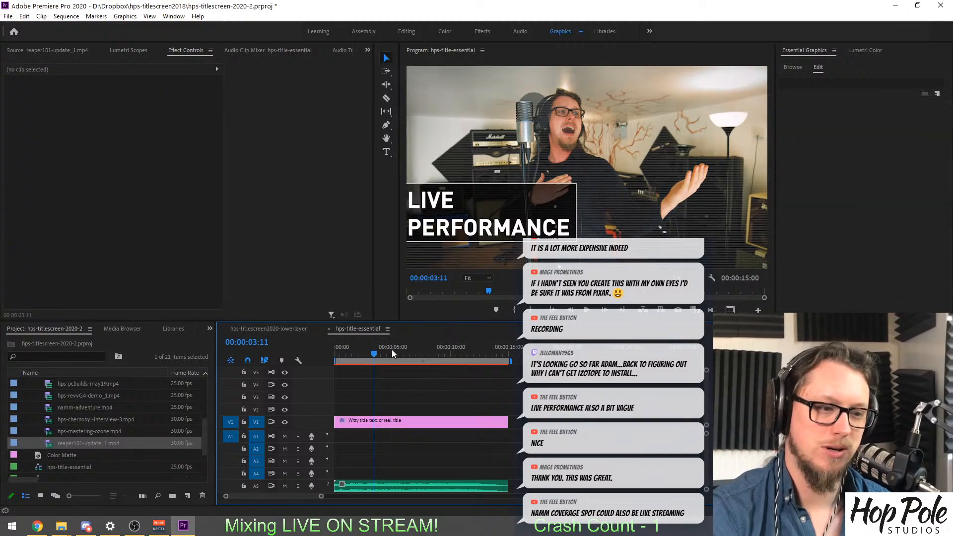
left_click(371, 350)
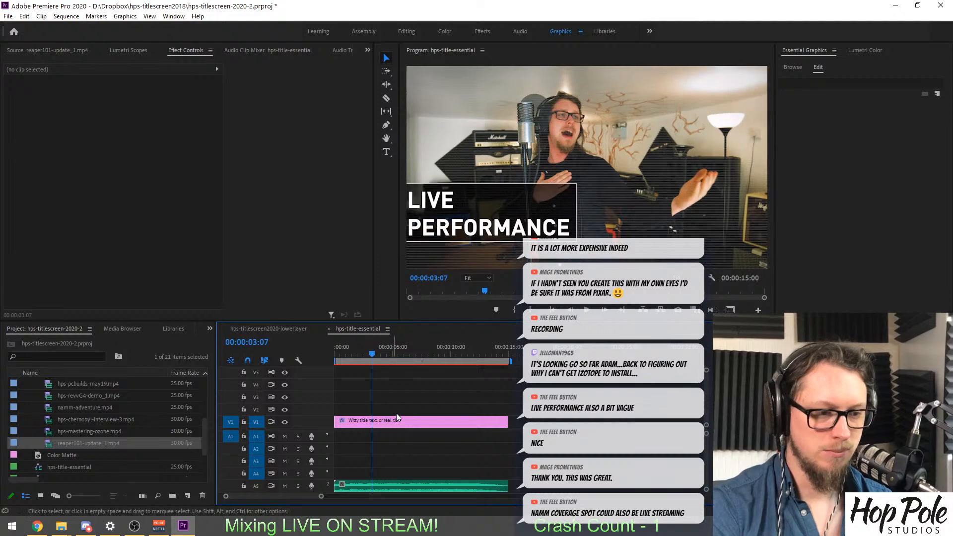
left_click(472, 353)
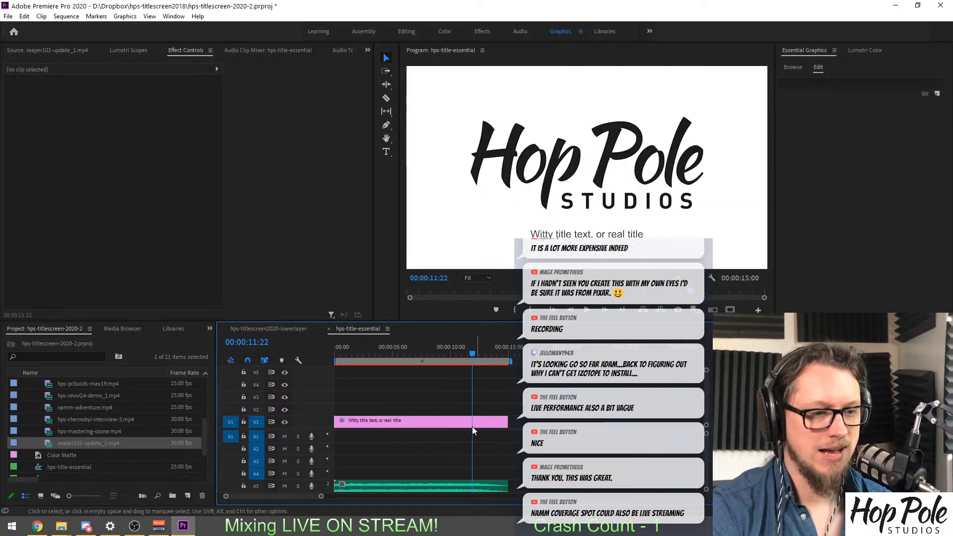
left_click(472, 422)
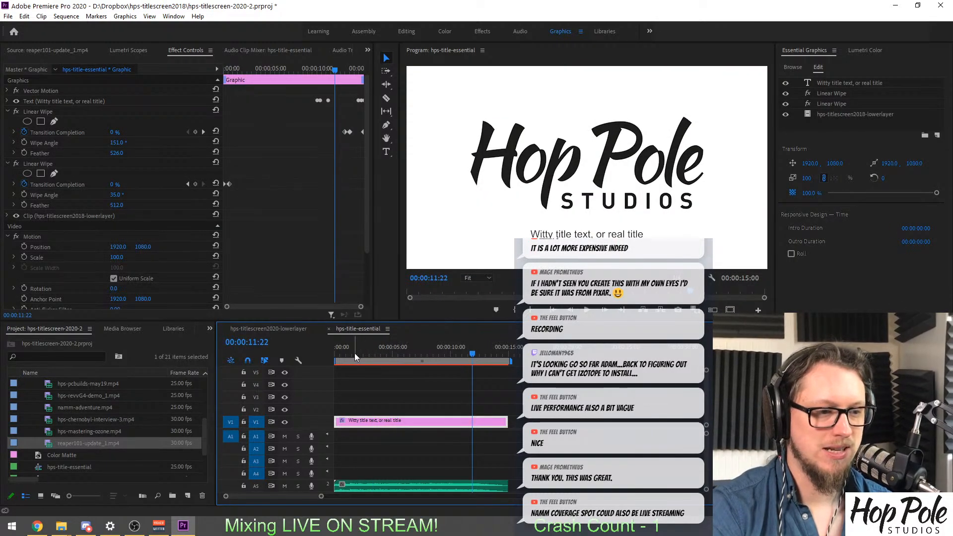
Examine the opening wipe over the drummer shot and the closing logo wipe in the hps-title-essential sequence.
key("Home")
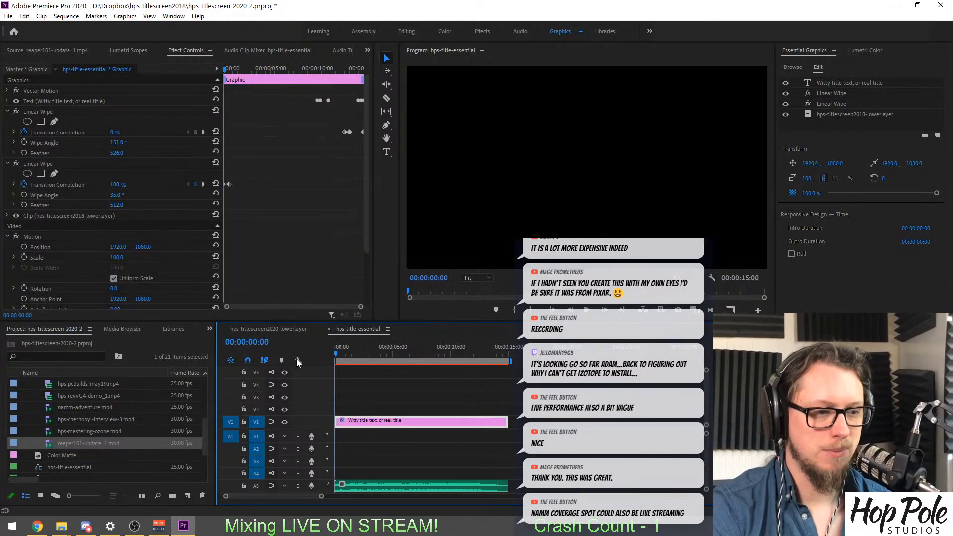
left_click(336, 363)
left_click_drag(335, 363, 341, 365)
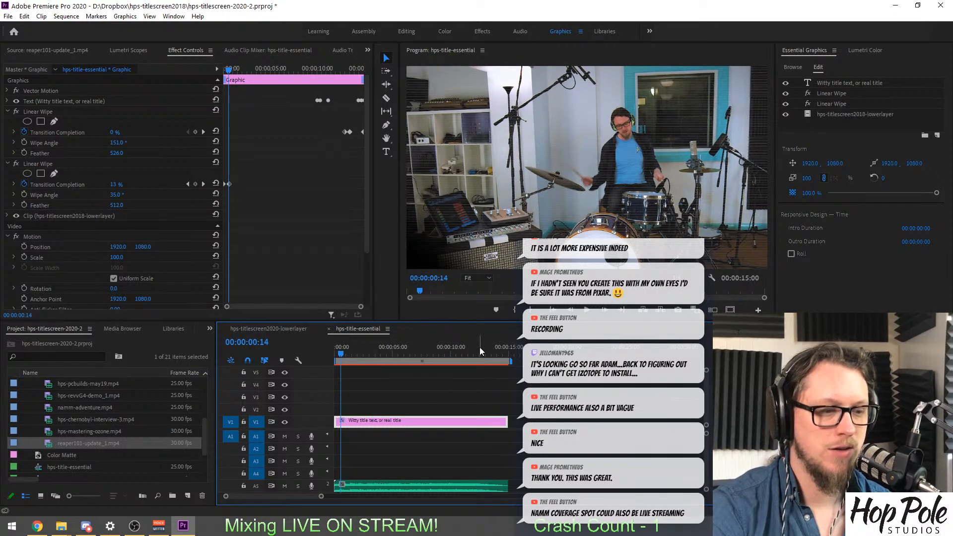
left_click(499, 352)
left_click_drag(500, 350, 507, 356)
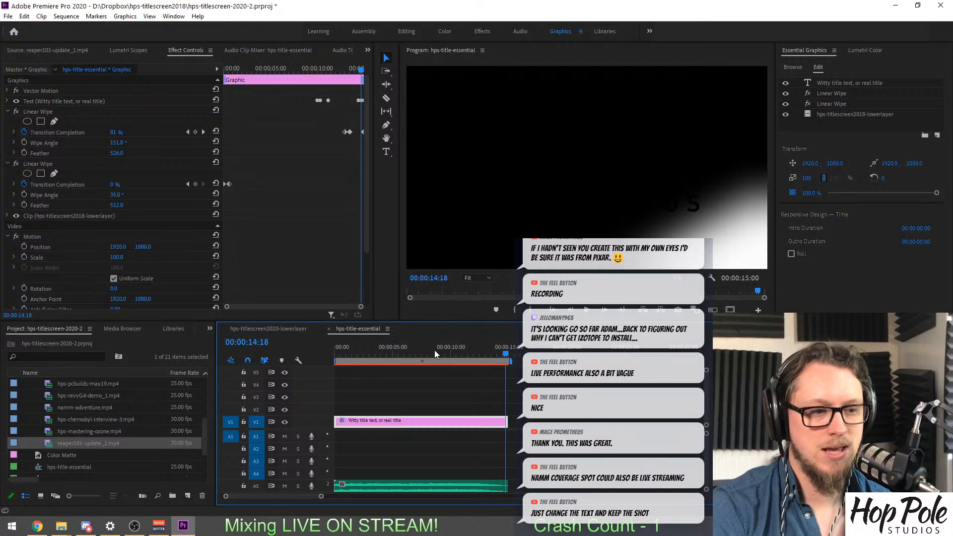
Check the NAMM COVERAGE shot in hps-titlescreen2020-lowerlayer against the hps-title-essential sequence.
left_click(290, 331)
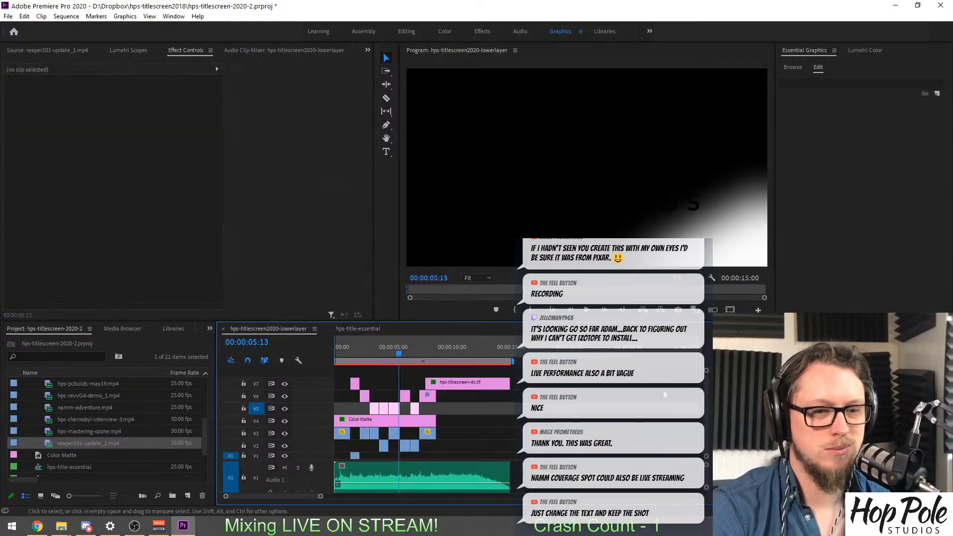
mouse_move(414, 352)
left_mouse_down()
mouse_move(424, 353)
mouse_move(408, 356)
left_mouse_up()
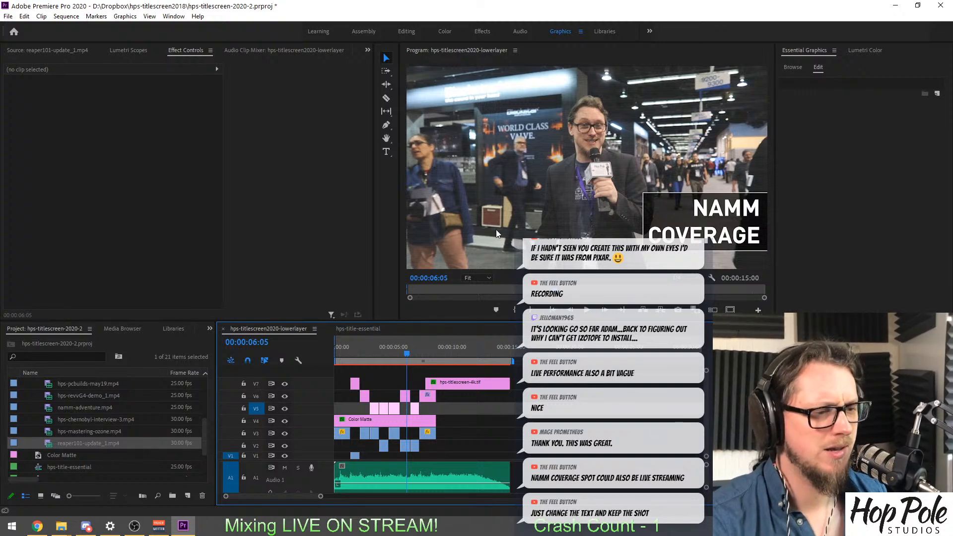
left_click(367, 327)
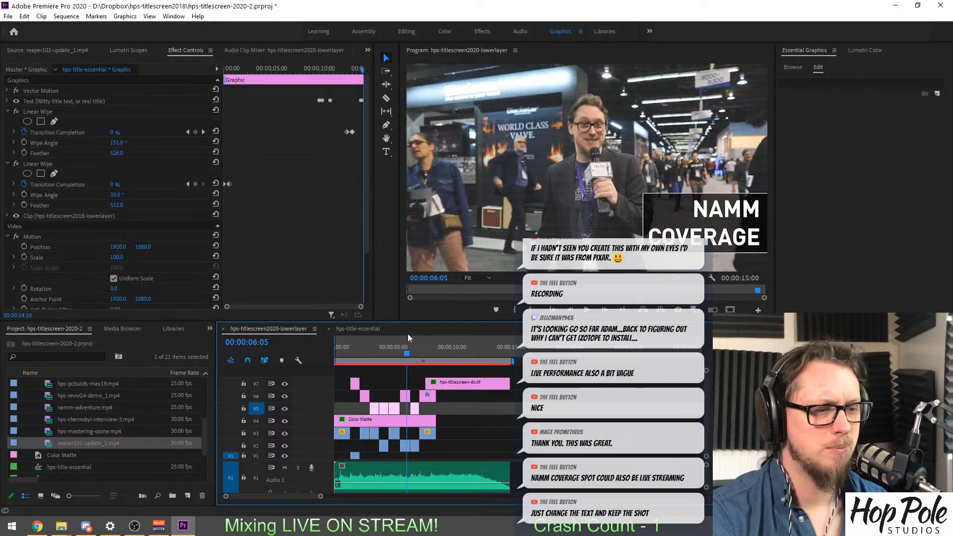
left_click(302, 329)
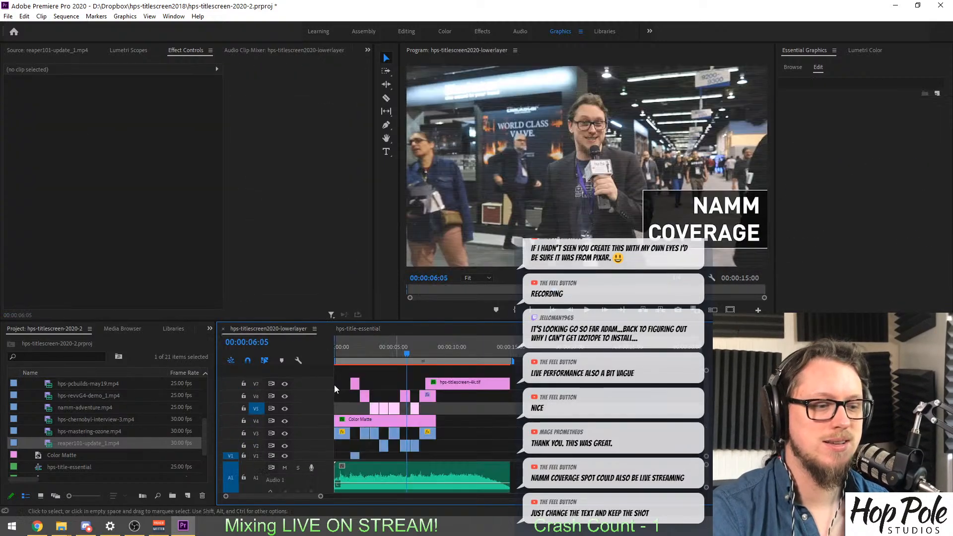
left_click(377, 327)
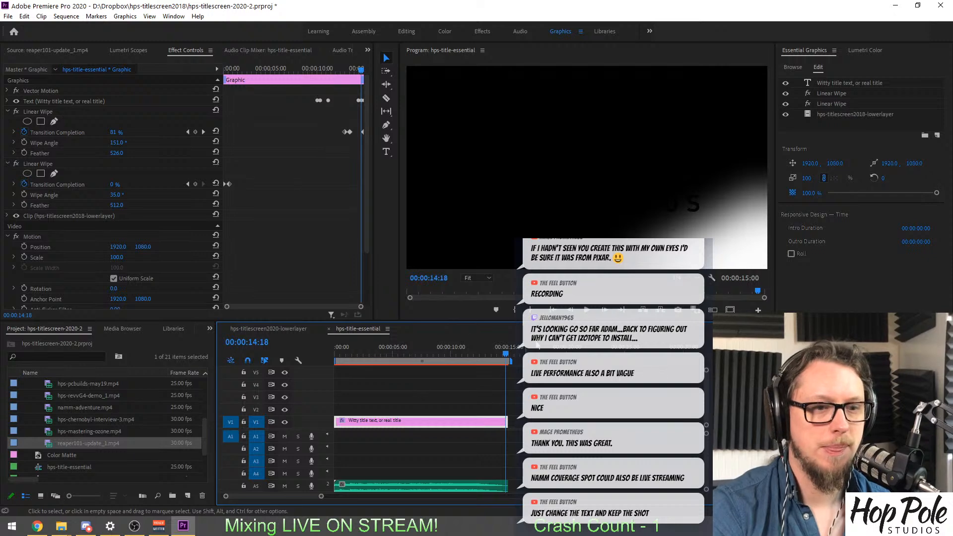
Examine the title graphic's Linear Wipe and text layers in hps-title-essential around the logo's closing wipe.
left_click(825, 95)
left_click(842, 101)
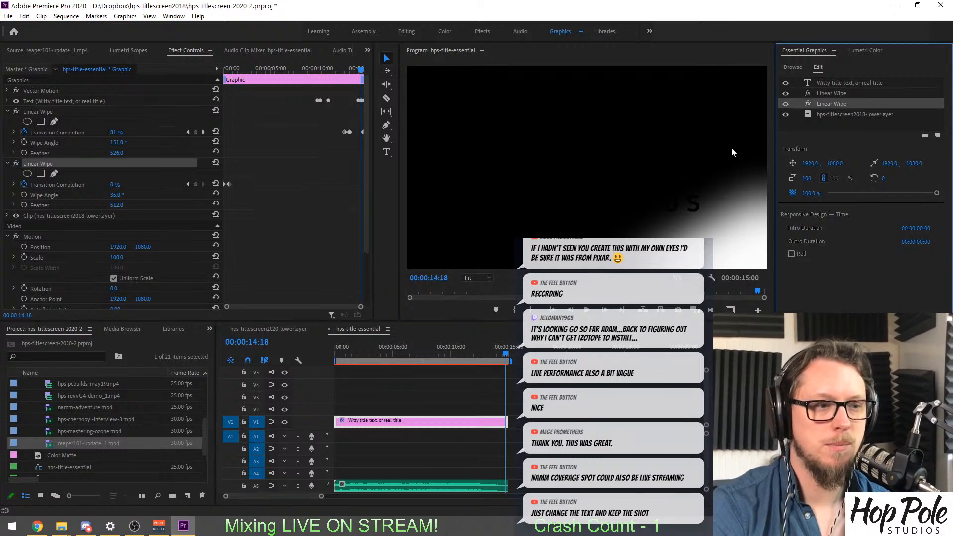
left_click(495, 354)
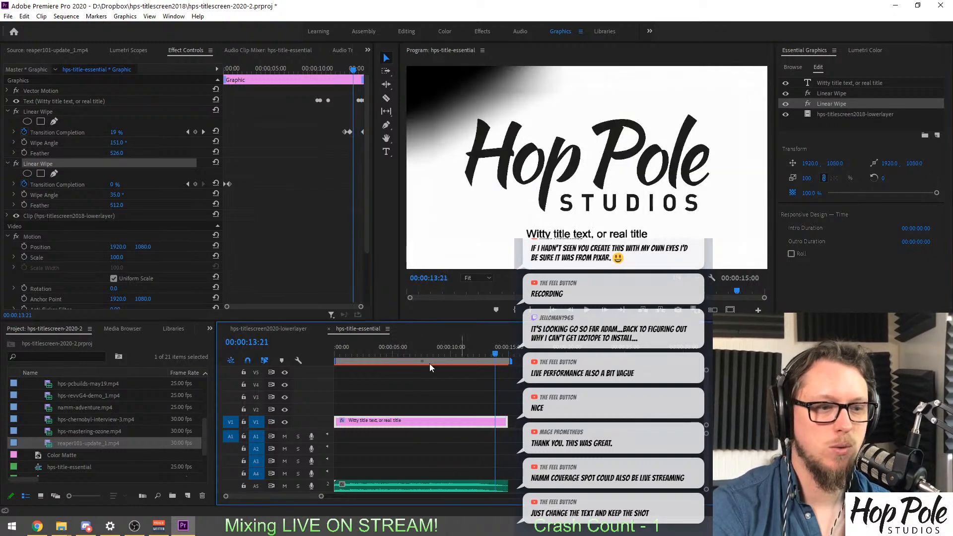
left_click(497, 355)
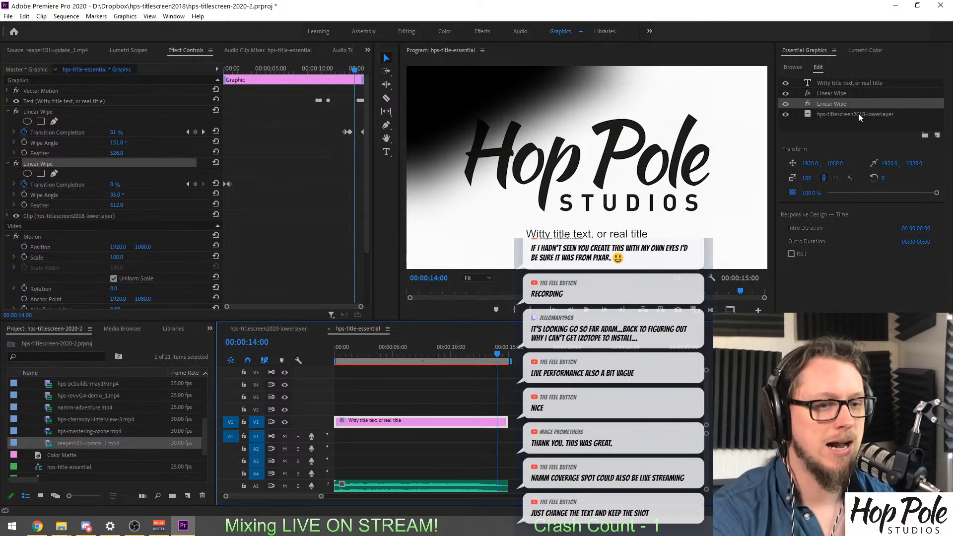
left_click(832, 85)
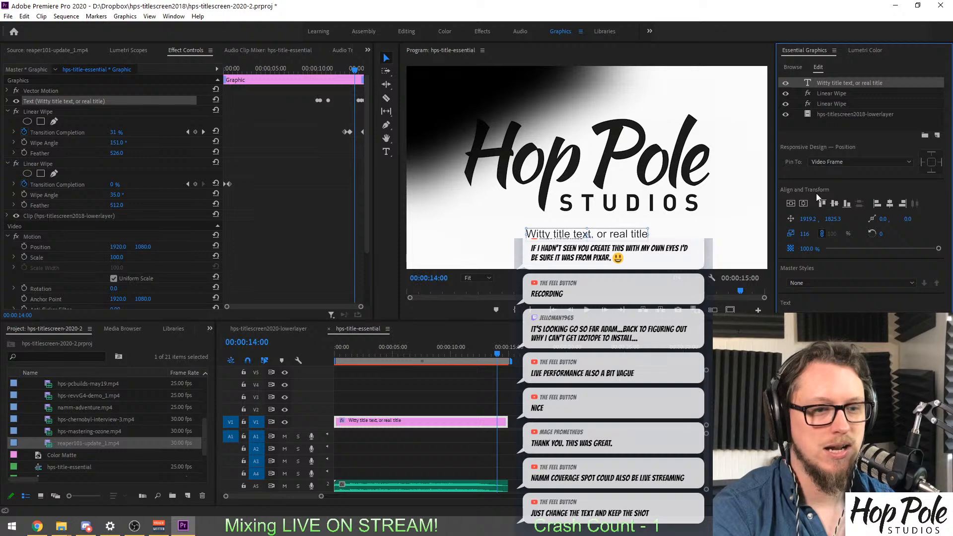
Look through the Essential Graphics options for the title graphic and select its placeholder title text.
left_click(834, 51)
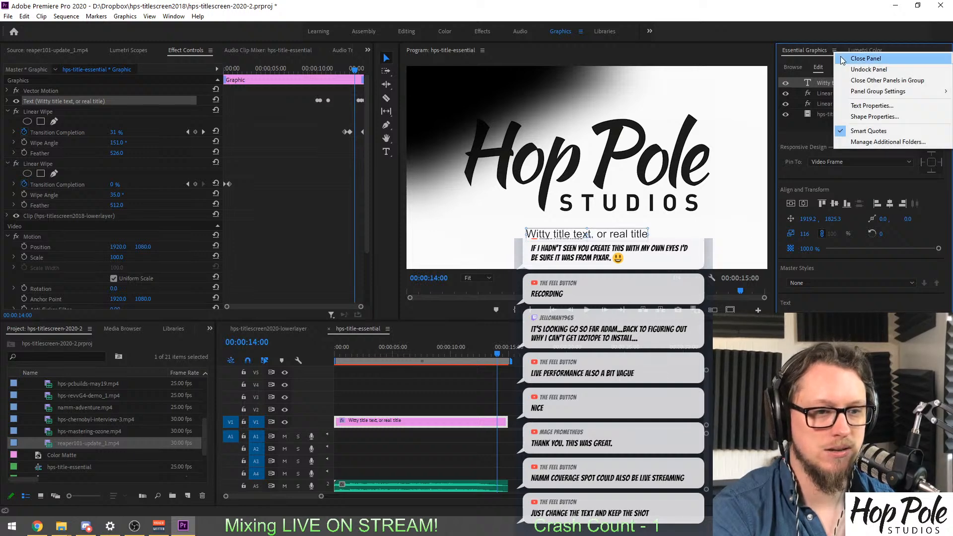
mouse_move(874, 99)
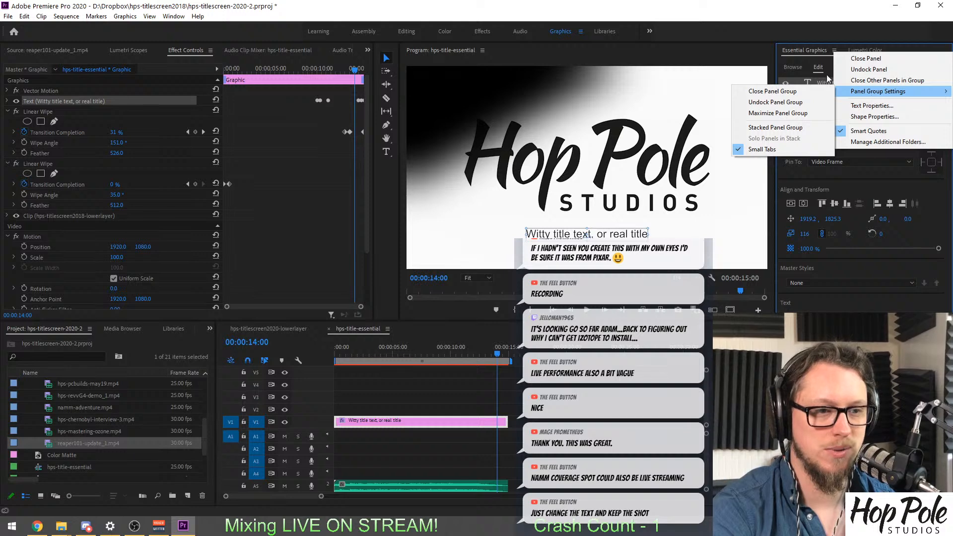
left_click(800, 50)
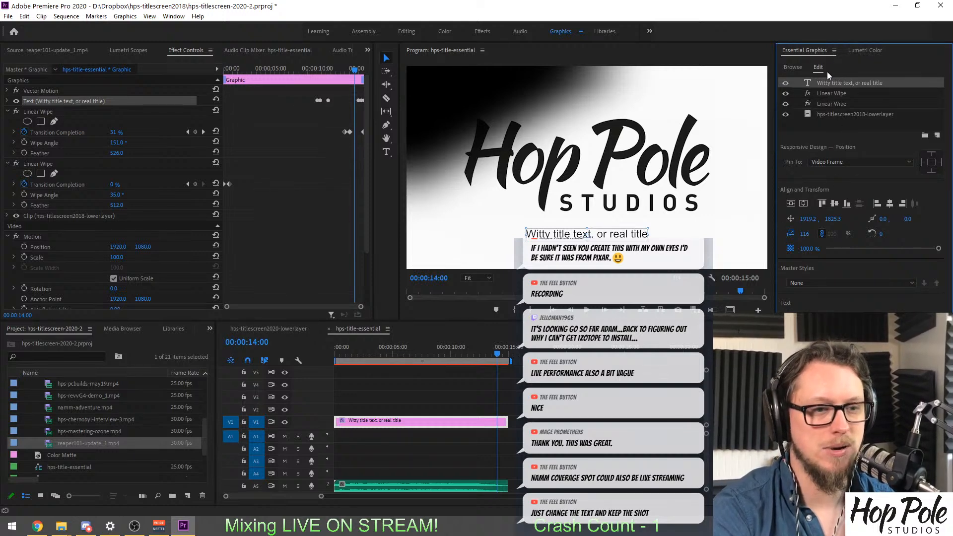
left_click(834, 50)
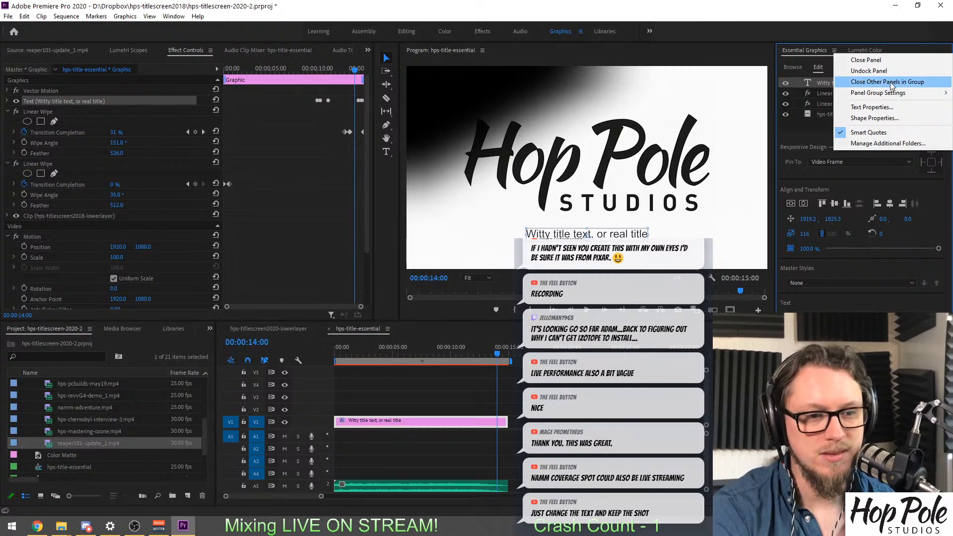
right_click(808, 120)
left_click(793, 125)
left_click(834, 51)
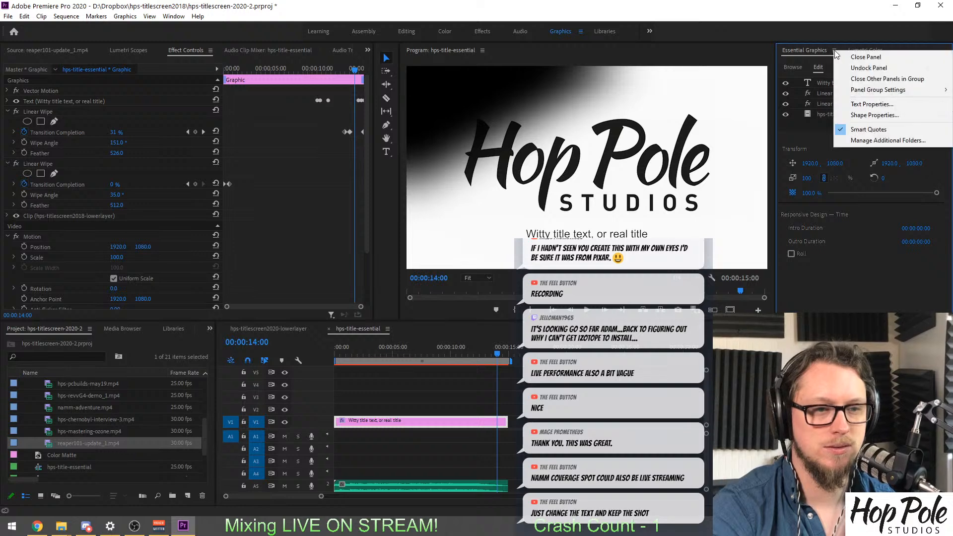
left_click(811, 129)
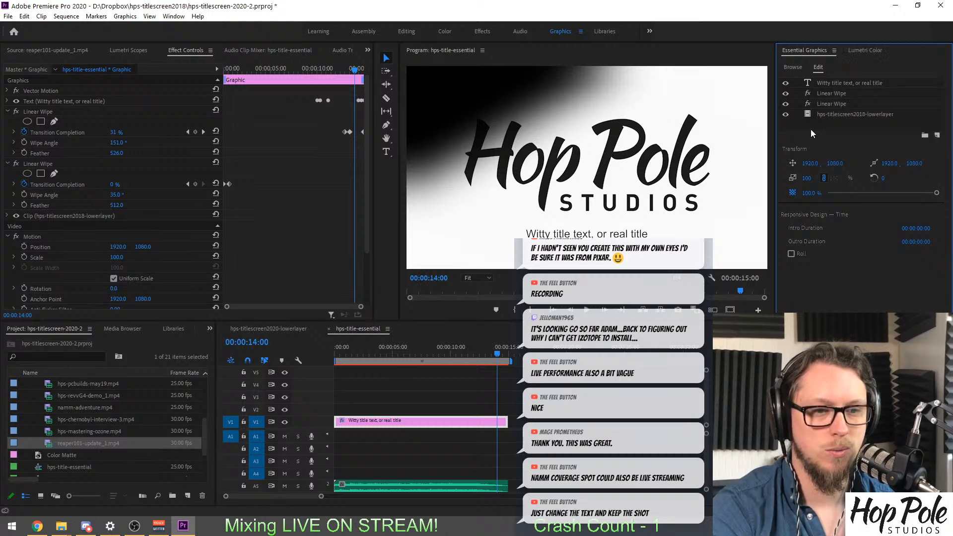
right_click(810, 129)
left_click(805, 127)
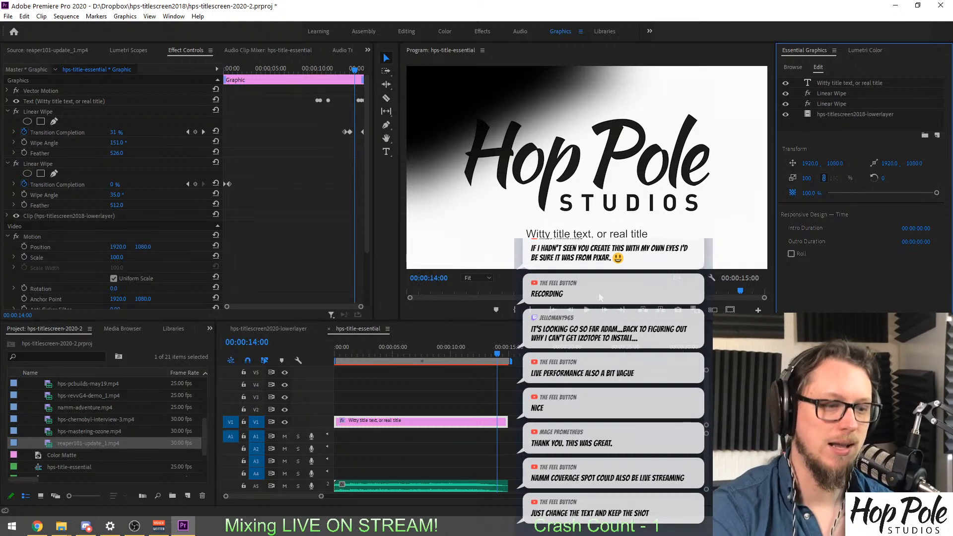
left_click(542, 230)
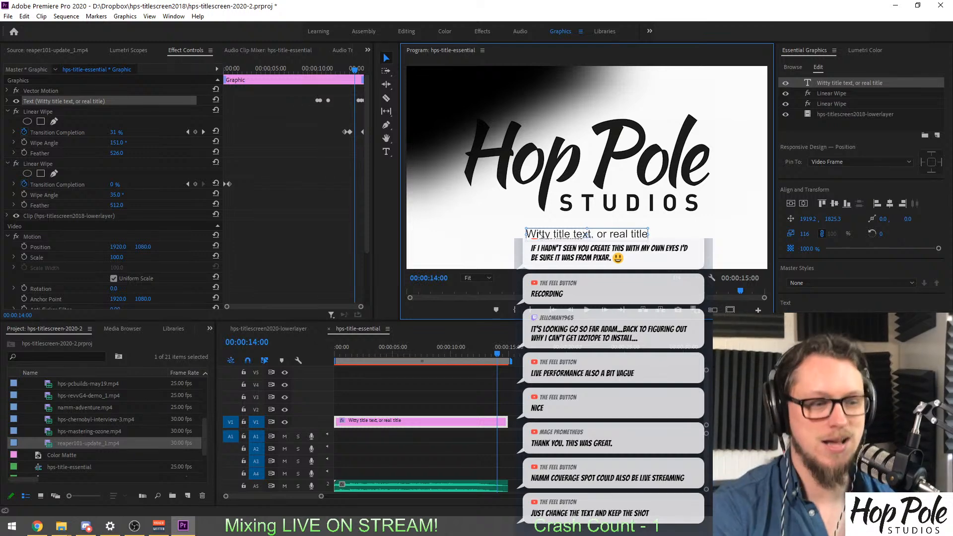
Replace the NAMM COVERAGE caption in hps-titlescreen2020-lowerlayer with LIVE STREAMING, split over two lines.
left_click(272, 331)
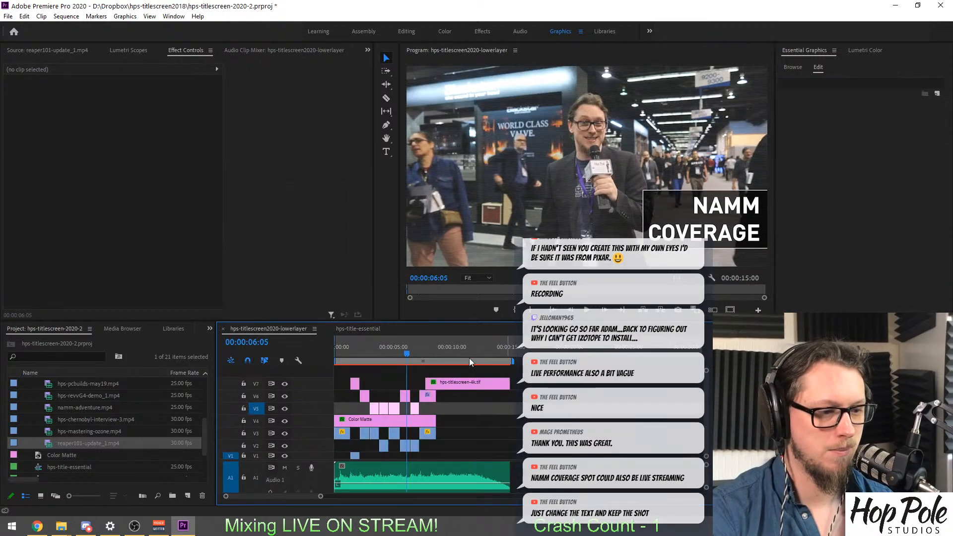
left_click(405, 397)
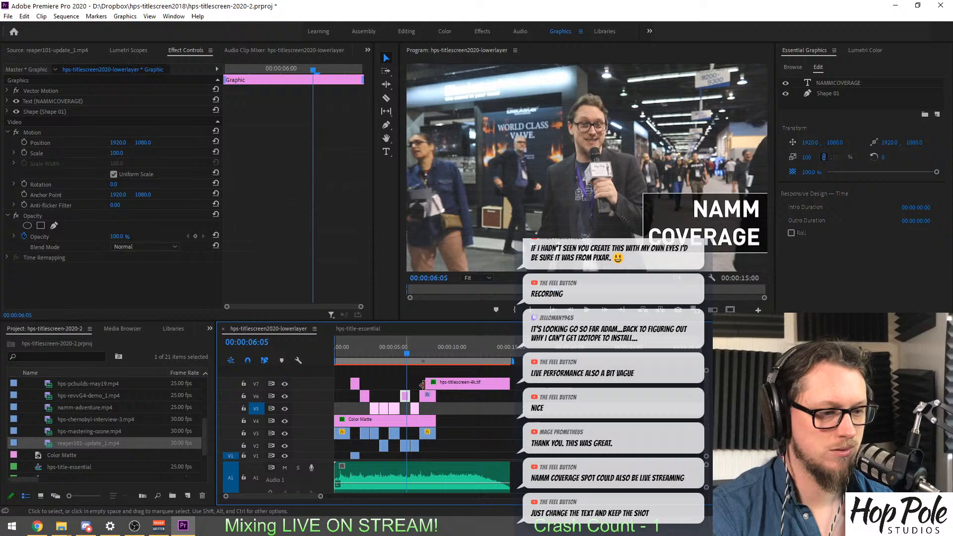
double_click(695, 209)
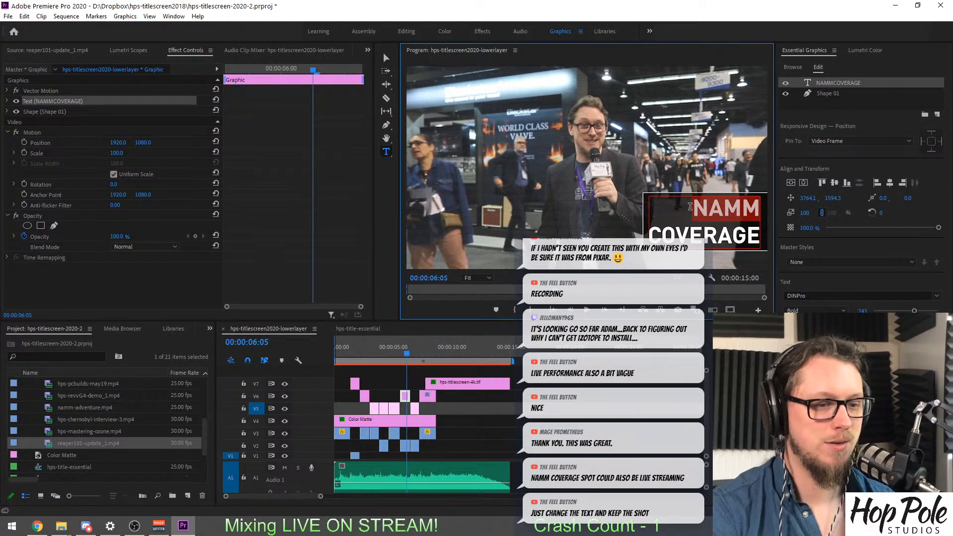
left_click_drag(693, 208, 767, 245)
type("LIVE")
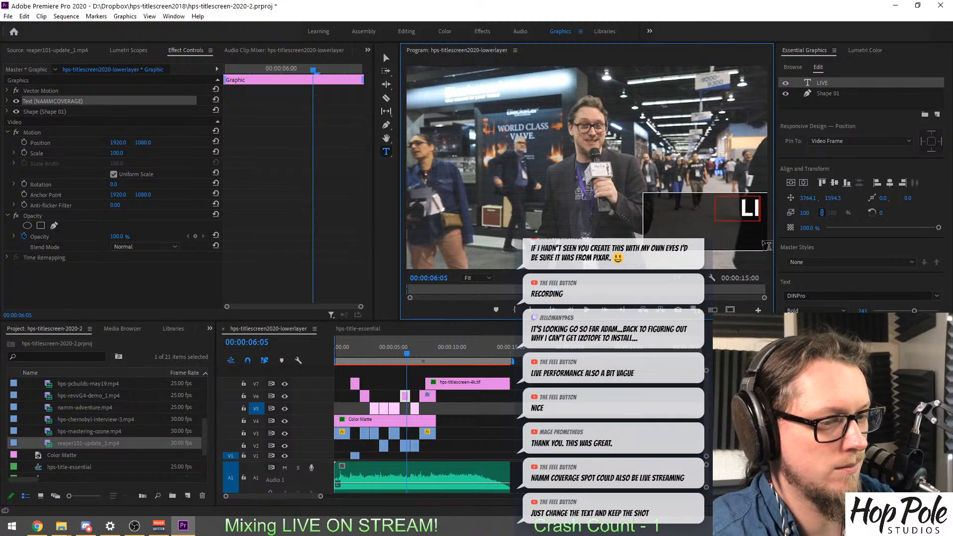
key("Return")
type("STREAMING")
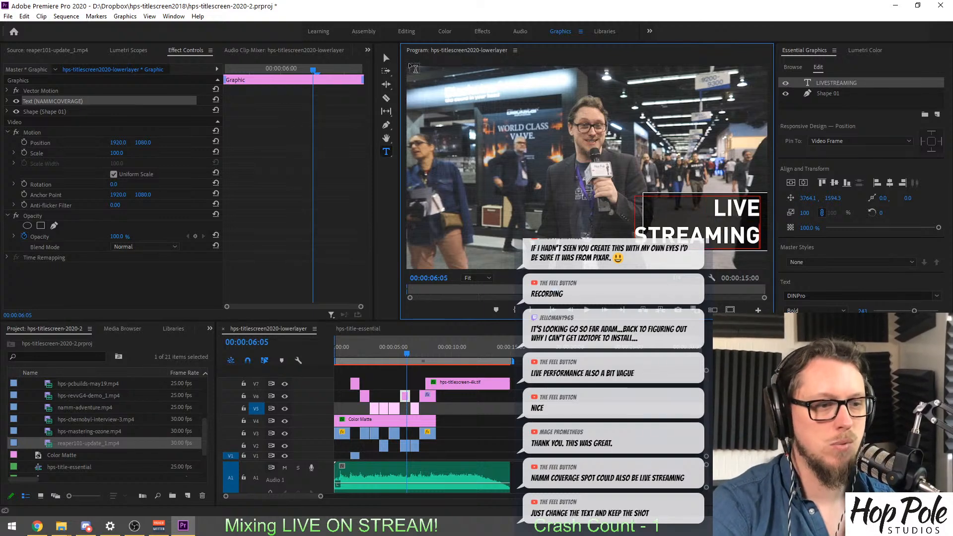
Widen the black box behind the LIVE STREAMING caption so it encloses the longer text, and deselect the graphic.
left_click(387, 59)
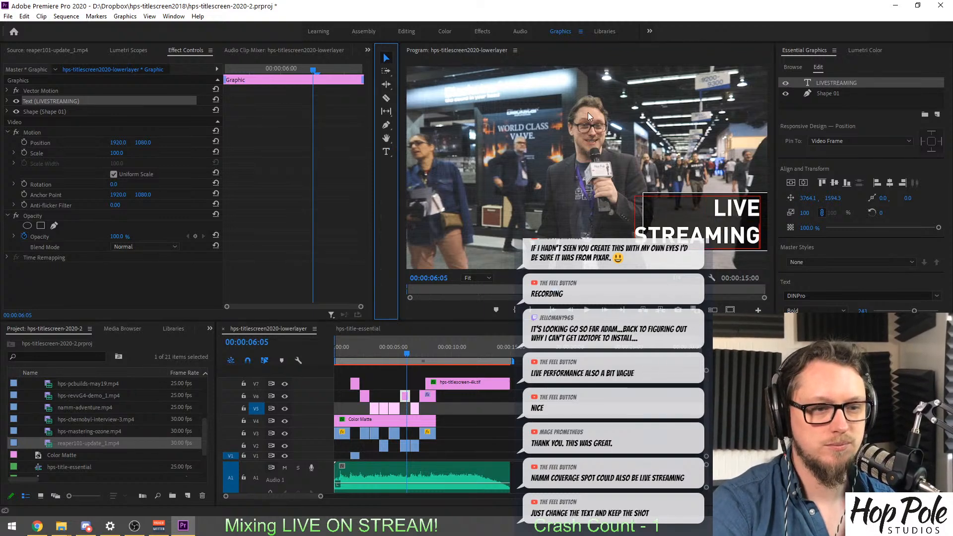
left_click(646, 194)
left_click(830, 90)
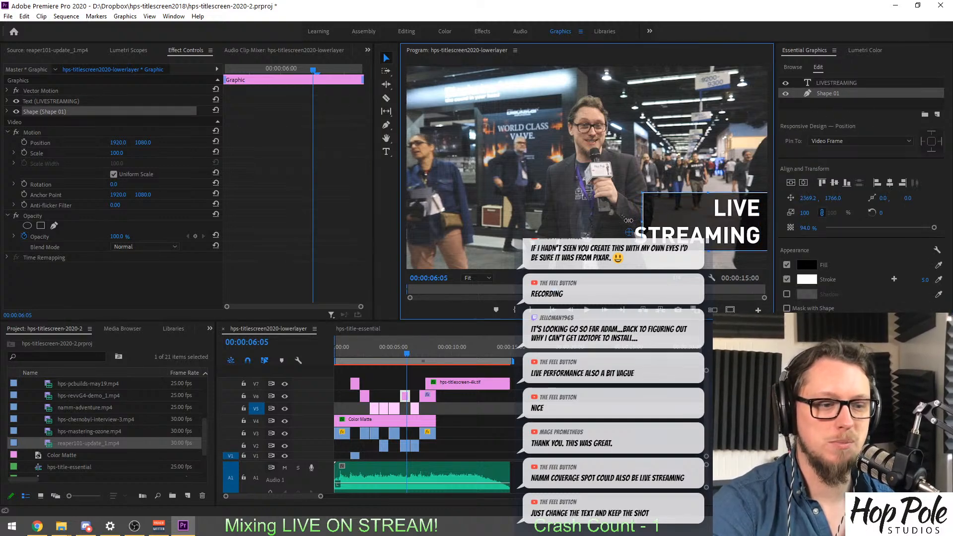
left_click_drag(636, 218, 627, 222)
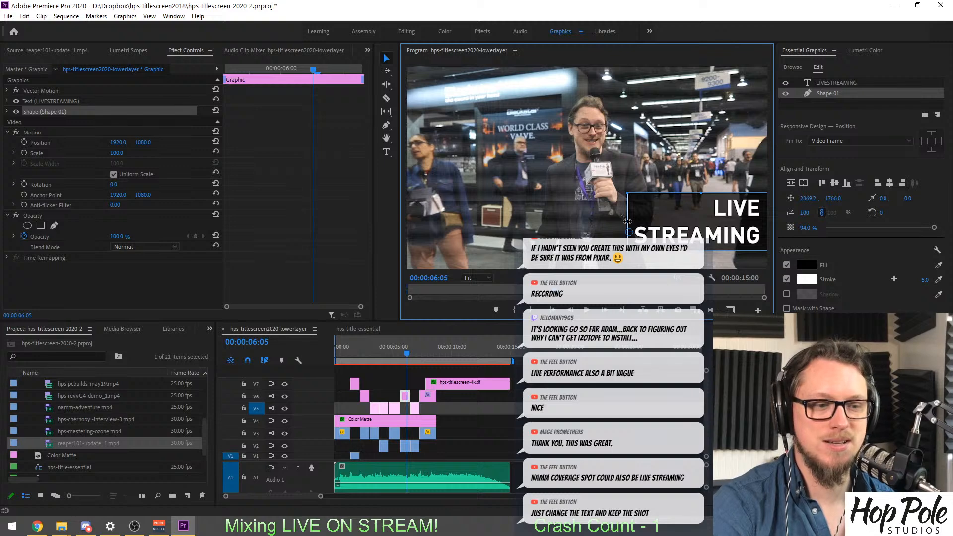
left_click(571, 375)
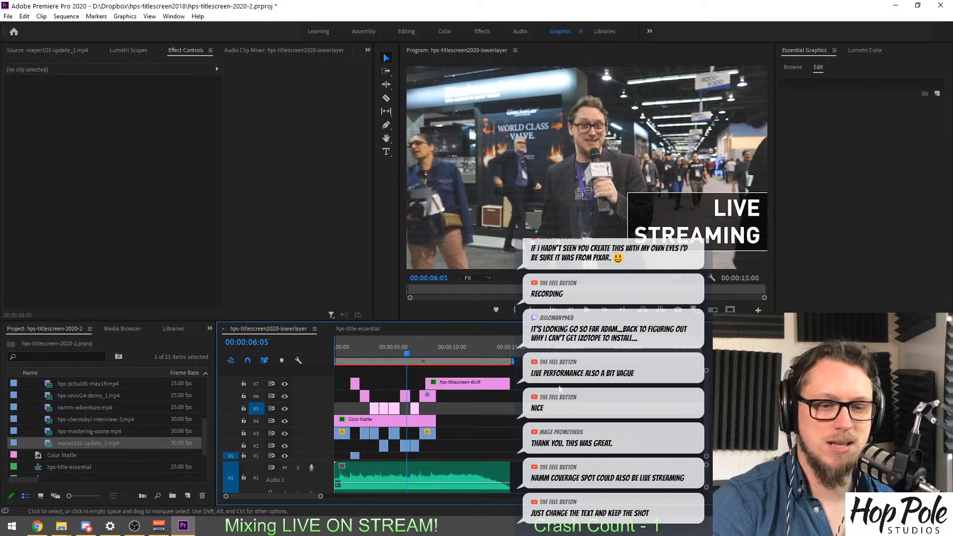
Try to save the project with the LIVE STREAMING caption change.
key("ctrl+s")
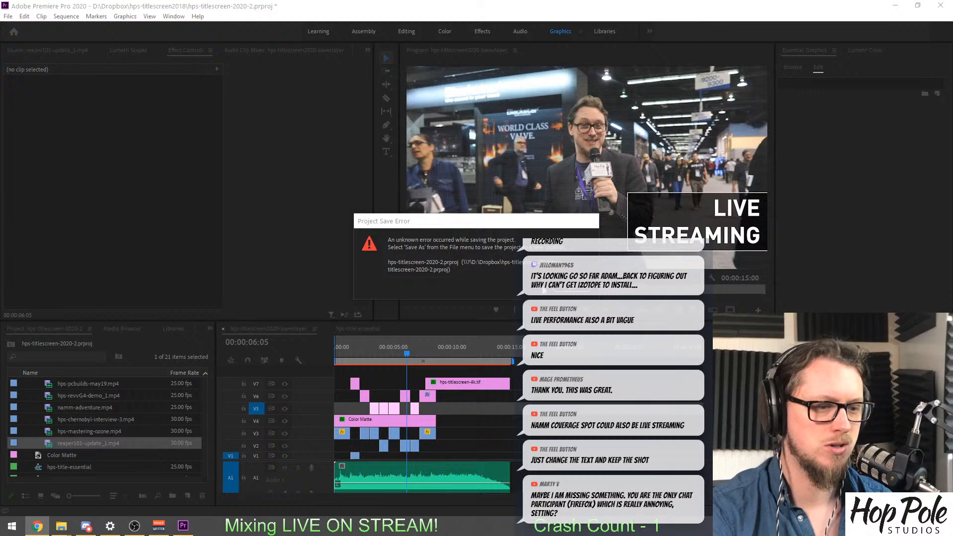
left_click(569, 287)
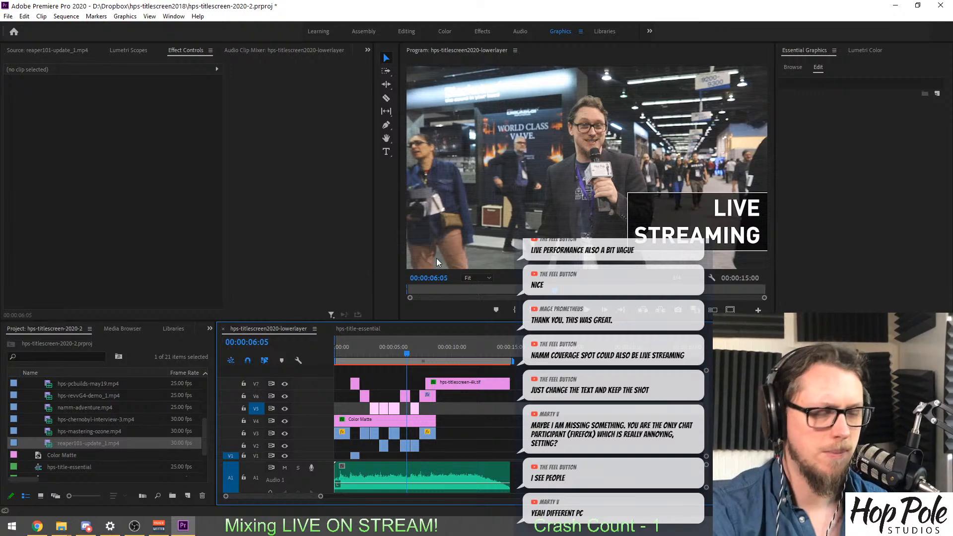
View the REAPER TUTORIALS shot and the lower part of the audio track, and switch to the streaming application.
left_click(356, 353)
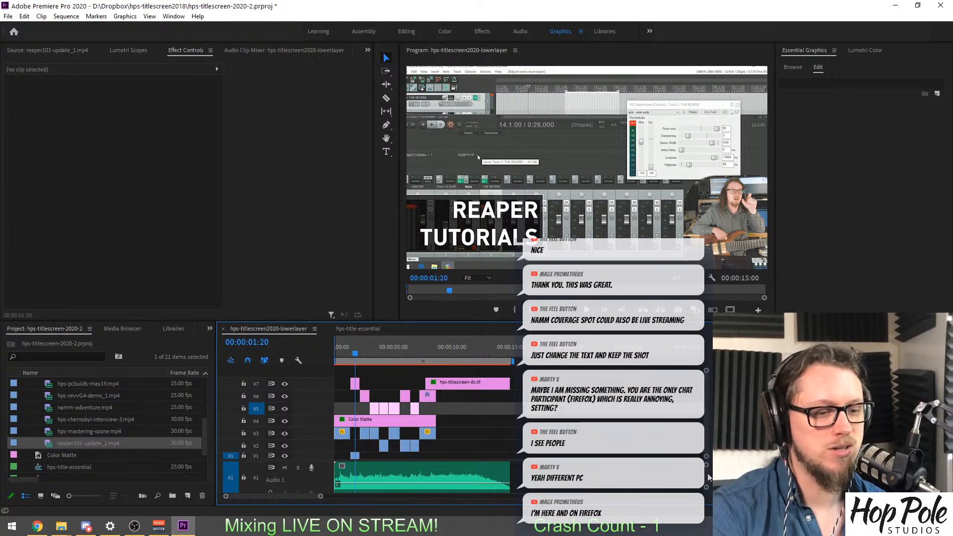
left_click_drag(707, 474, 708, 476)
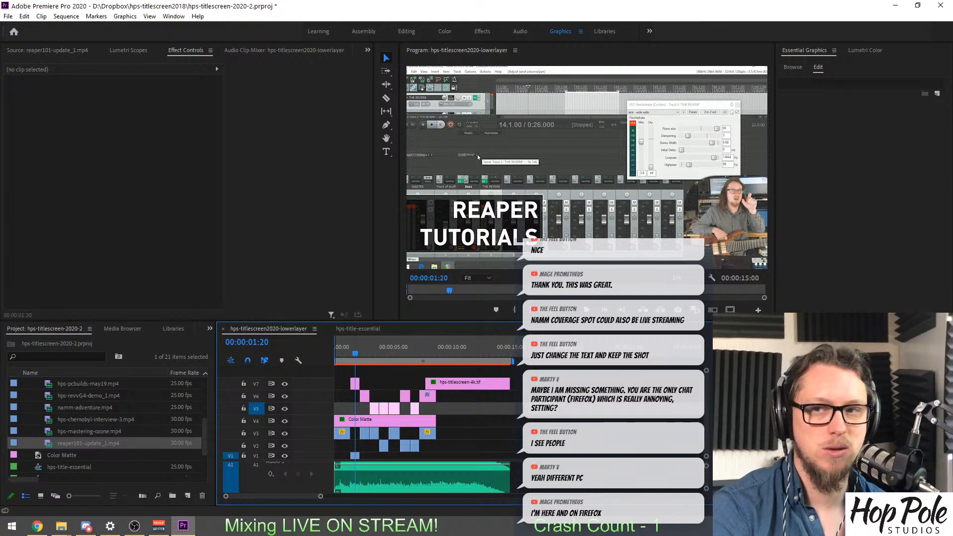
key("alt+Tab")
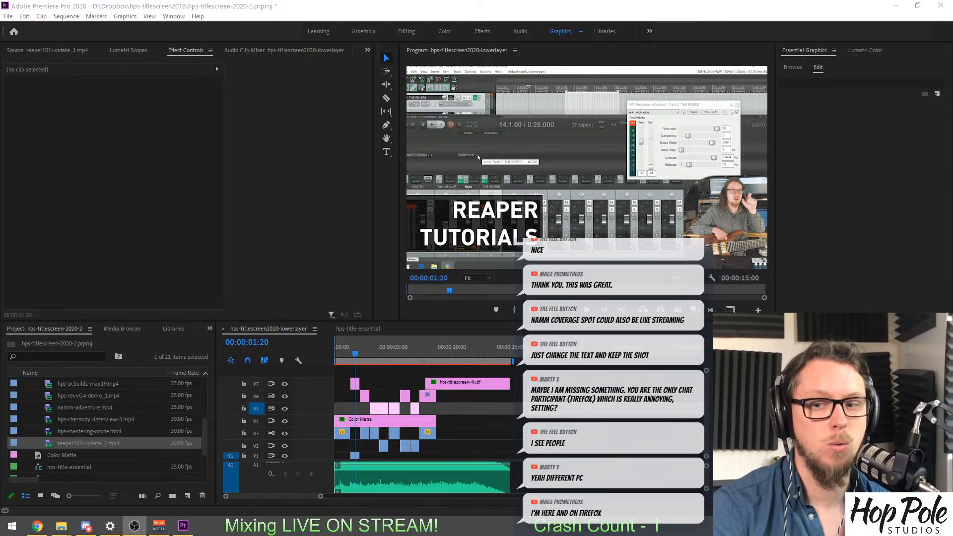